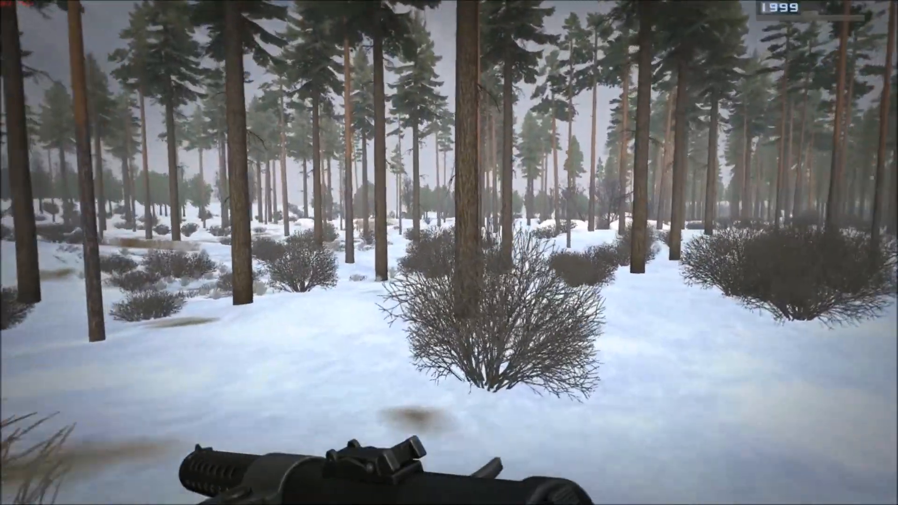
{"action": "key", "text": "m"}
{"action": "key", "text": "m"}
{"action": "key", "text": "m"}
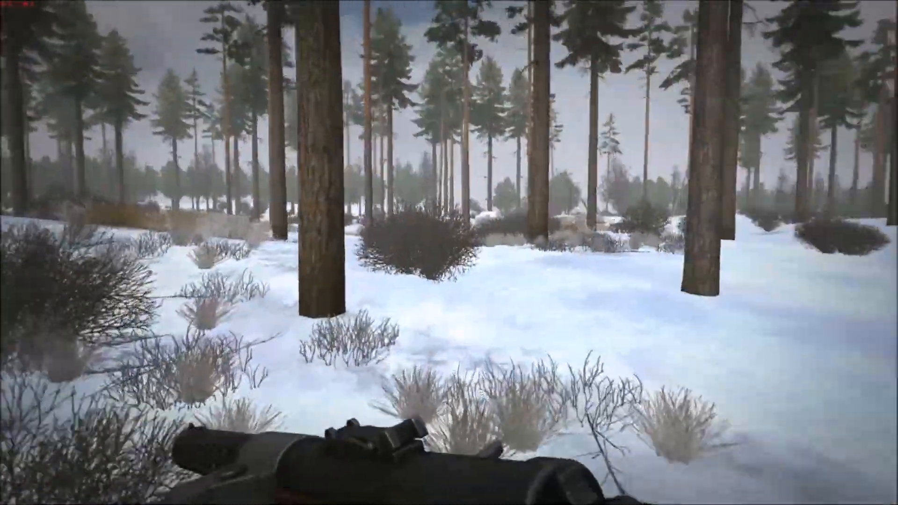
{"action": "key", "text": "w"}
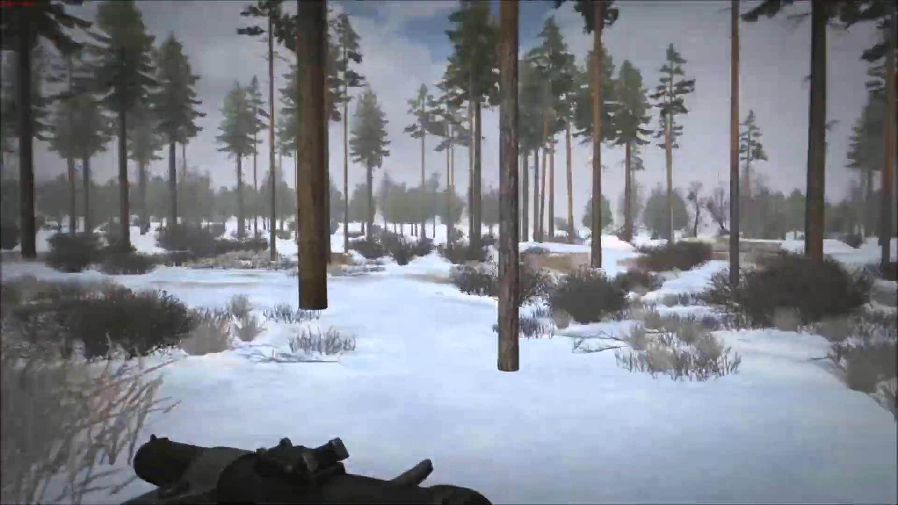
{"action": "key", "text": "w"}
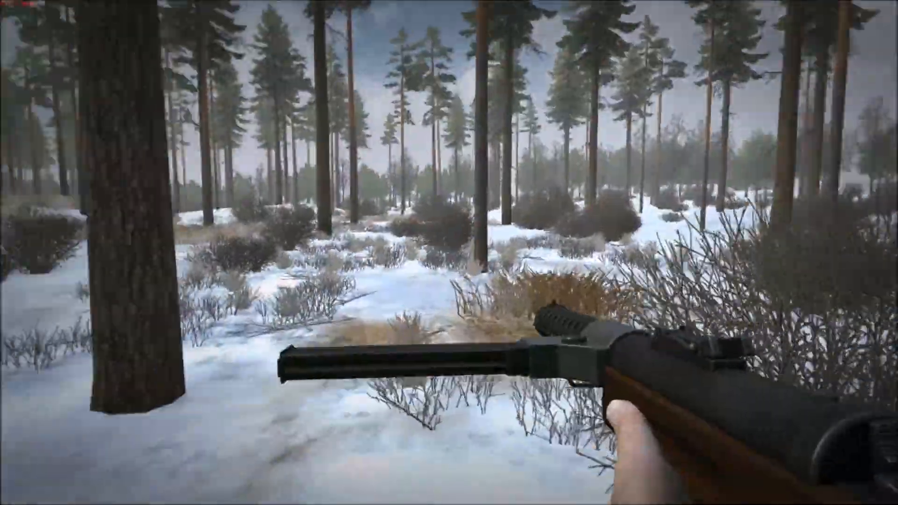
{"action": "key", "text": "w"}
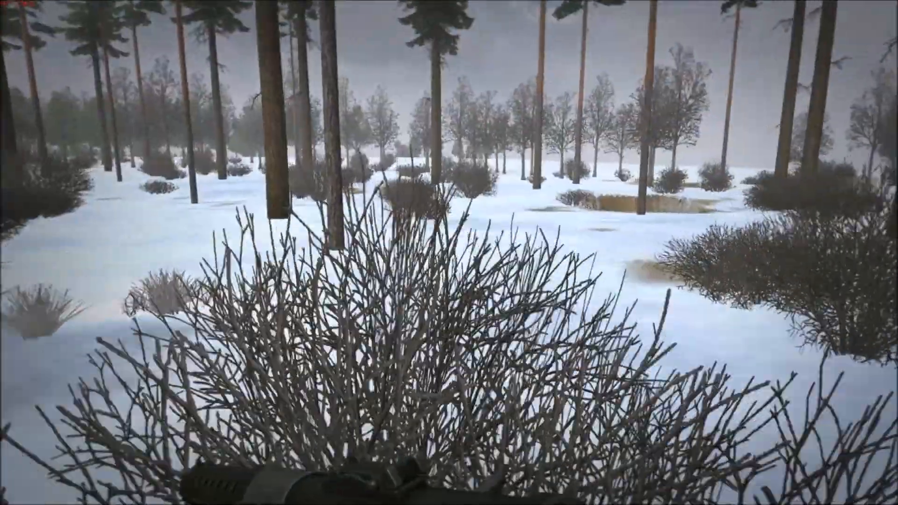
{"action": "key", "text": "w"}
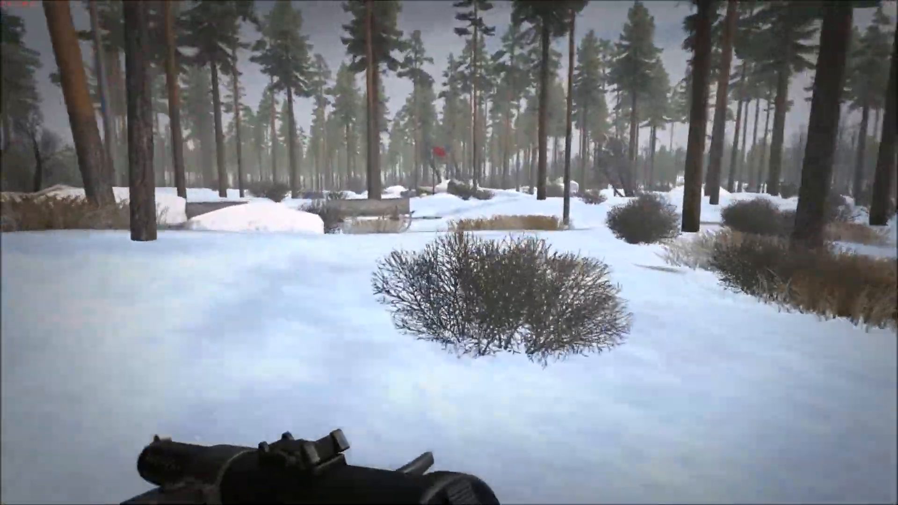
{"action": "key", "text": "w"}
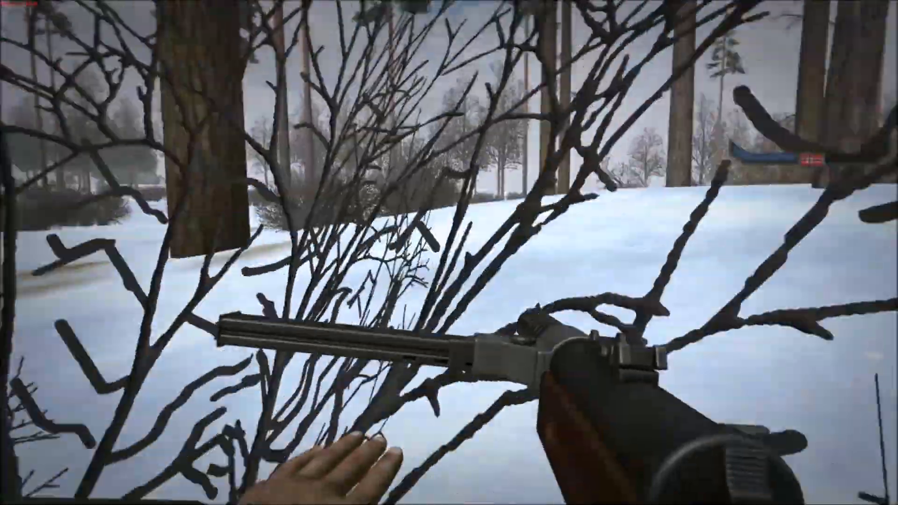
{"action": "key", "text": "w"}
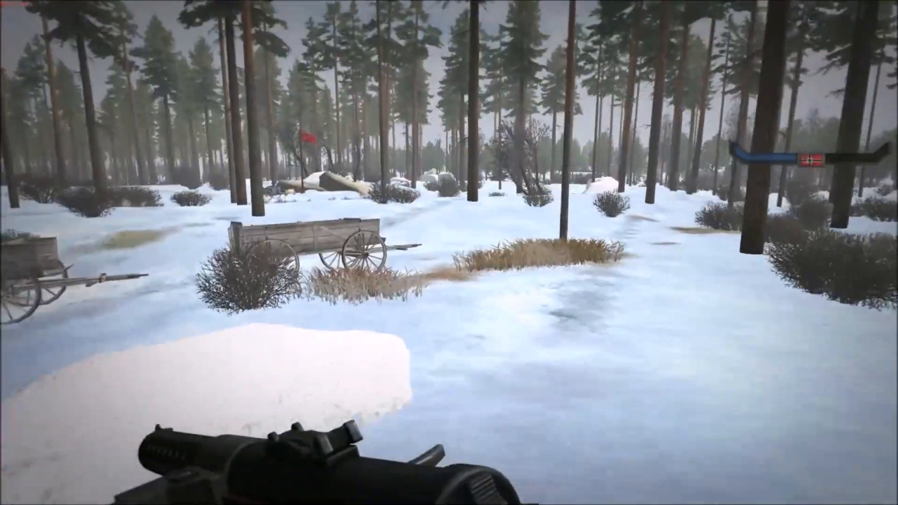
{"action": "key", "text": "w"}
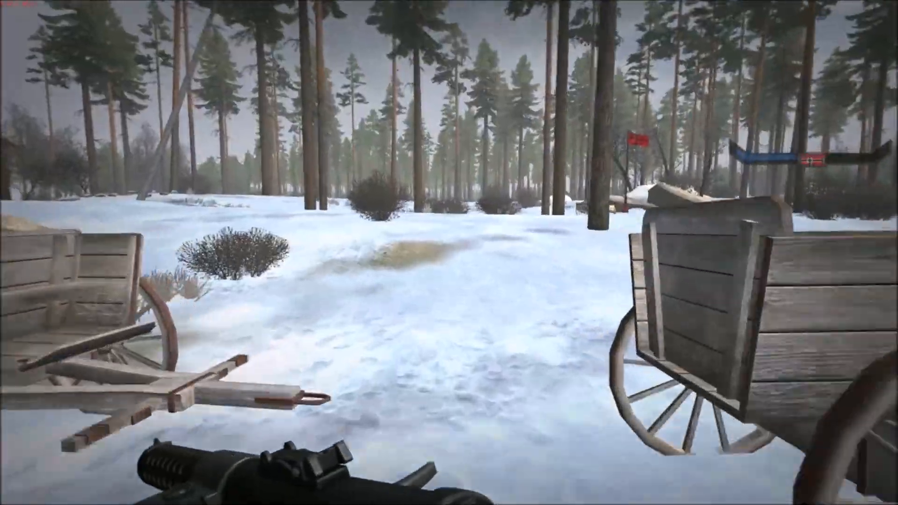
{"action": "key", "text": "w"}
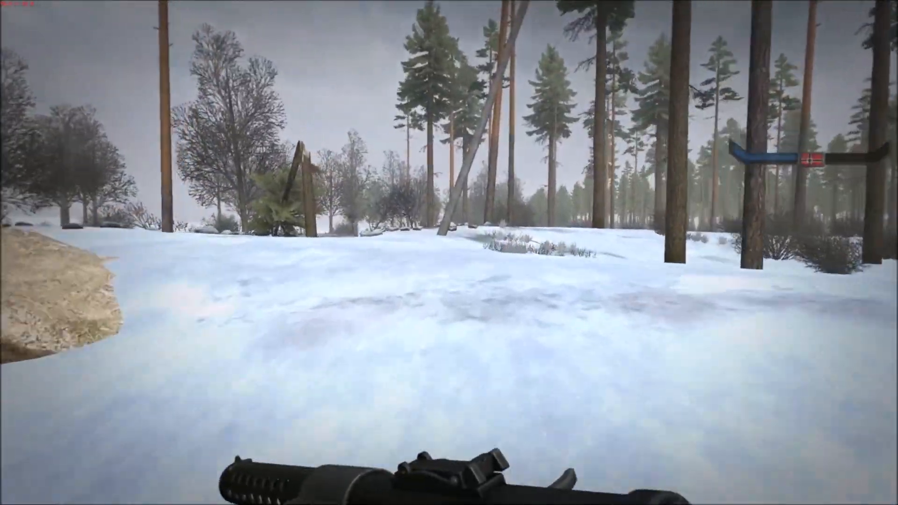
{"action": "key", "text": "w"}
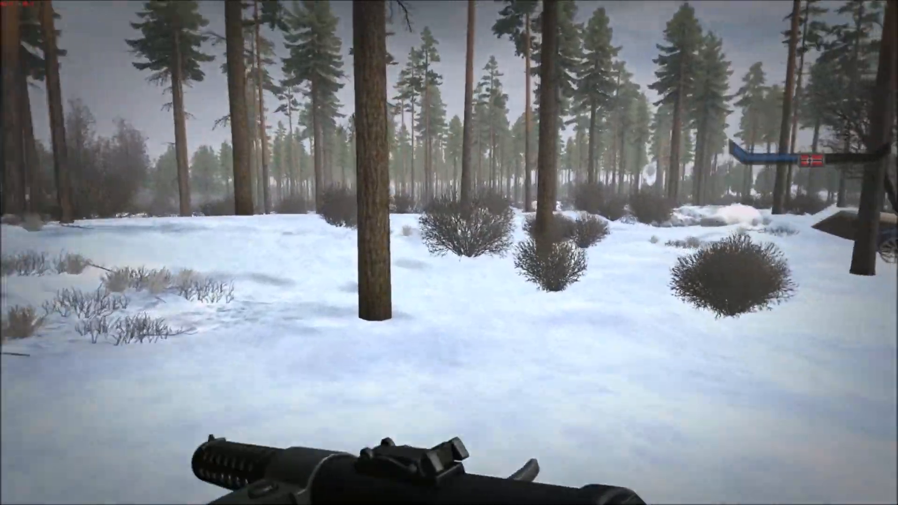
{"action": "key", "text": "w"}
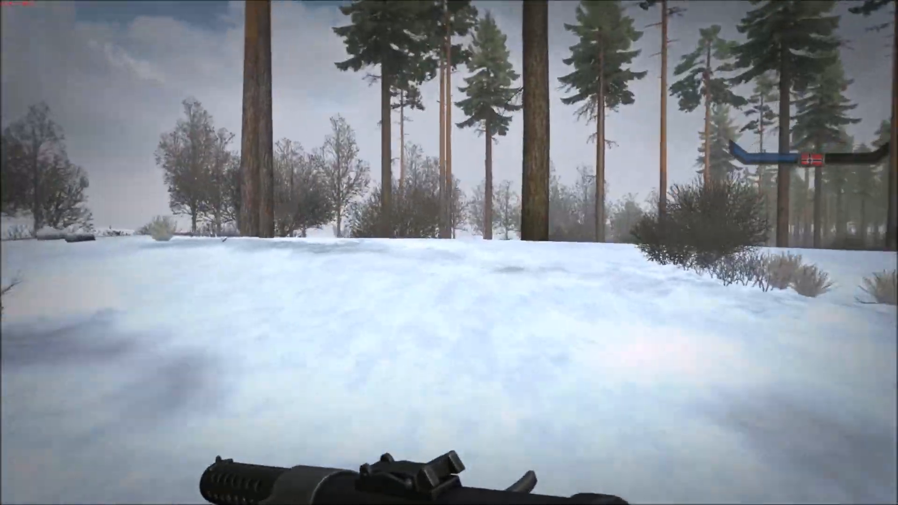
{"action": "key", "text": "w"}
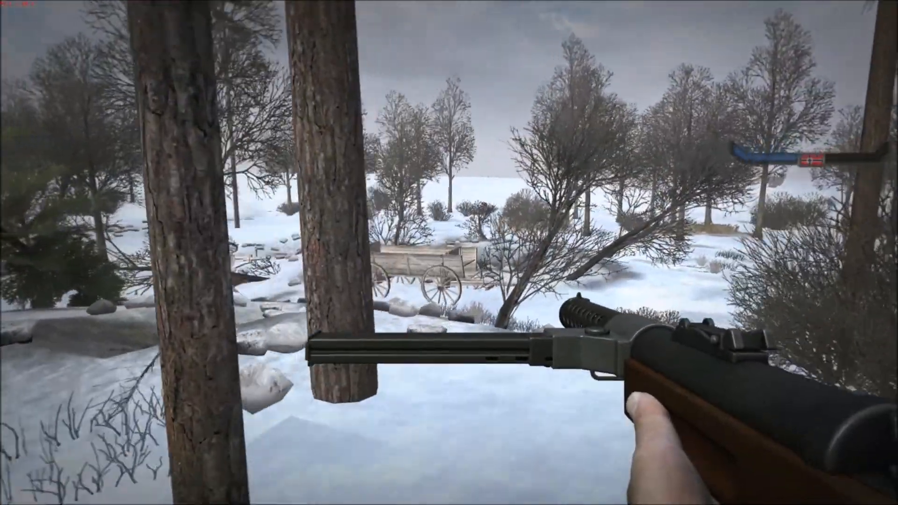
{"action": "key", "text": "w"}
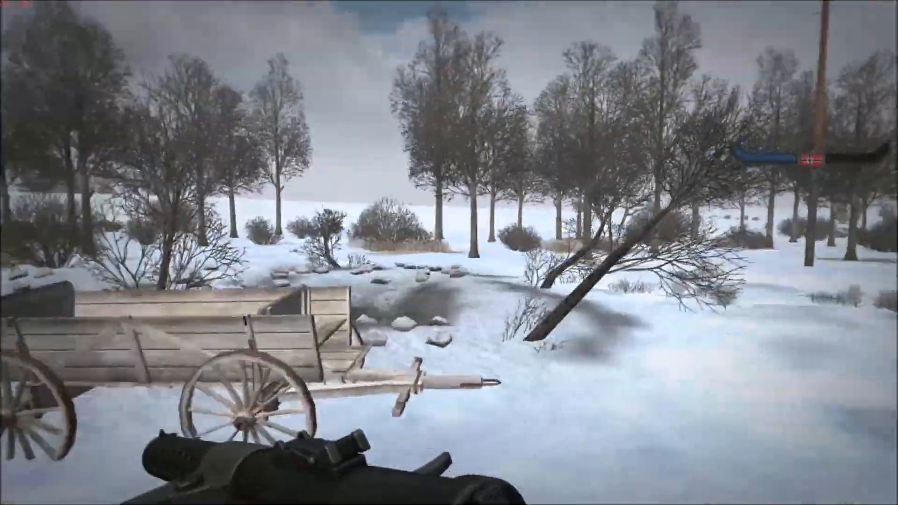
{"action": "key", "text": "w"}
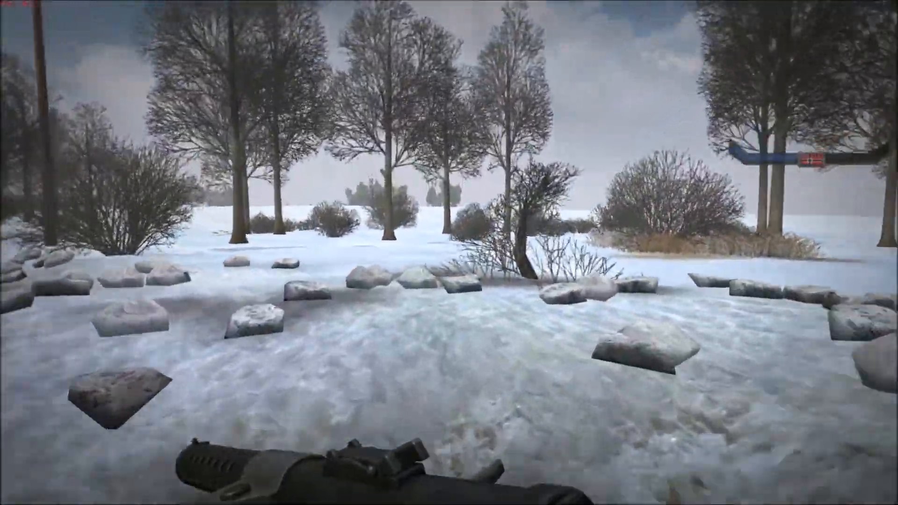
{"action": "key", "text": "w"}
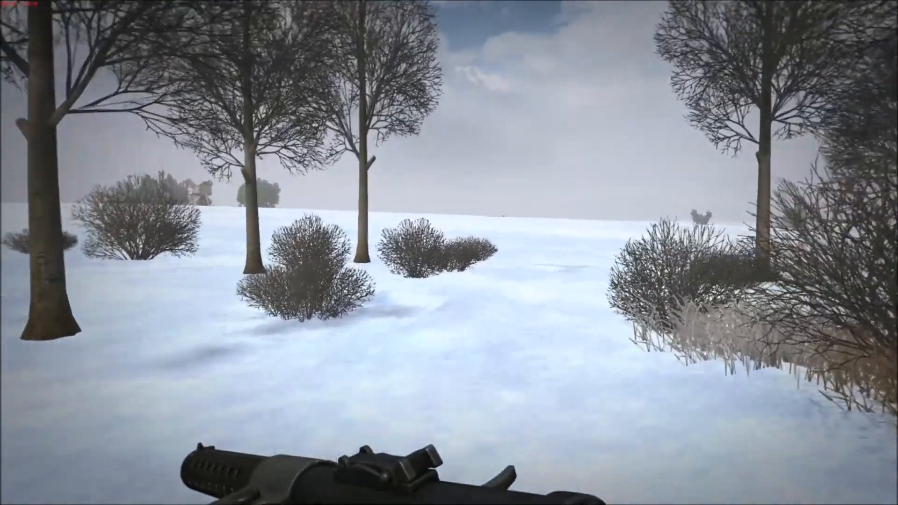
{"action": "key", "text": "w"}
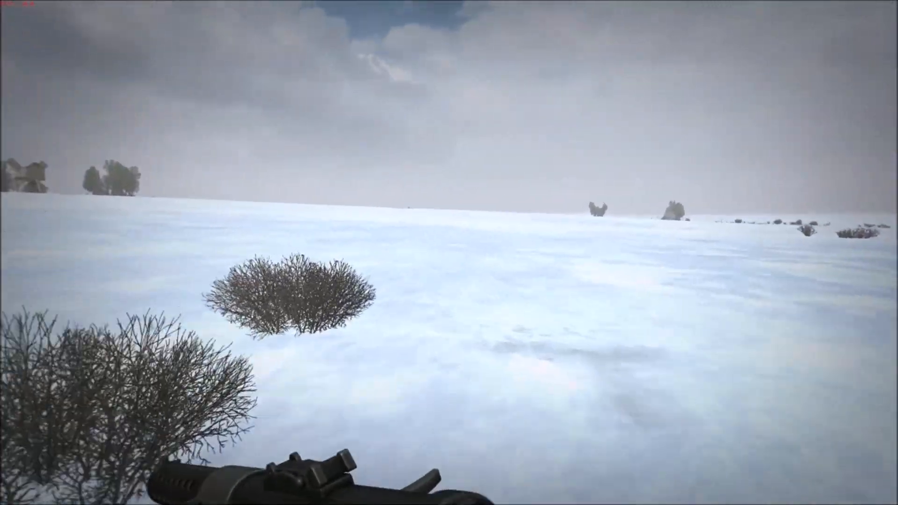
{"action": "key", "text": "w"}
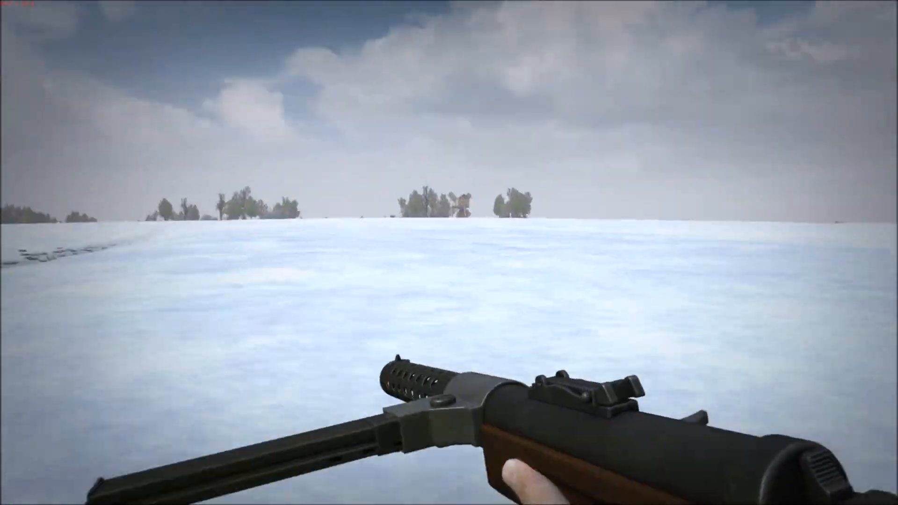
{"action": "key", "text": "w"}
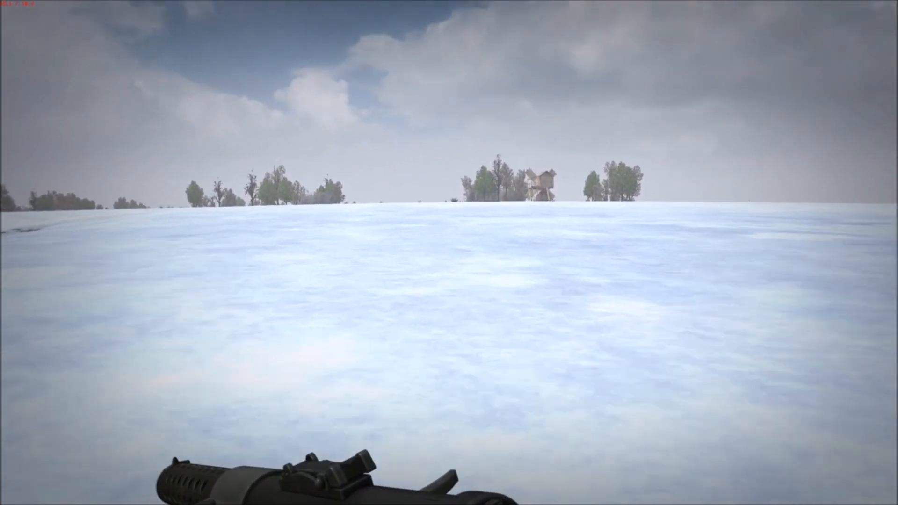
{"action": "key", "text": "w"}
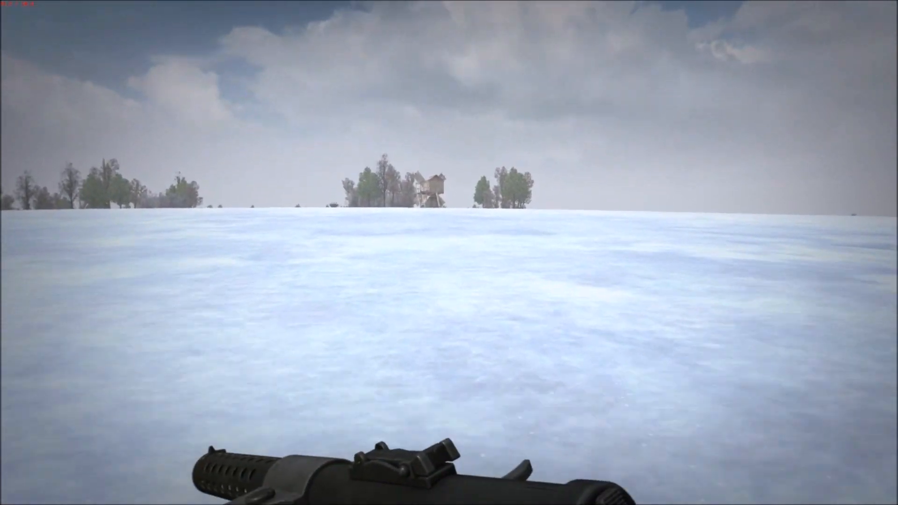
{"action": "key", "text": "w"}
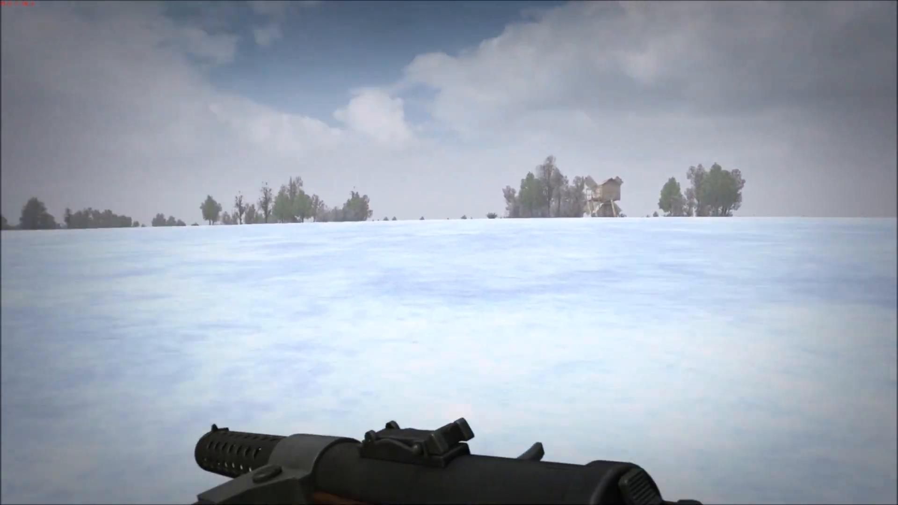
{"action": "key", "text": "w"}
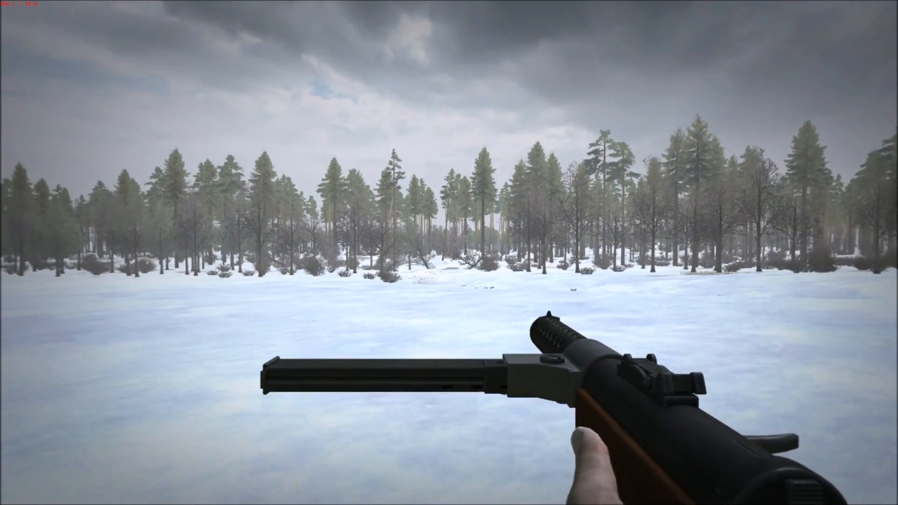
{"action": "key", "text": "w"}
{"action": "key", "text": "1"}
{"action": "key", "text": "2"}
{"action": "key", "text": "w"}
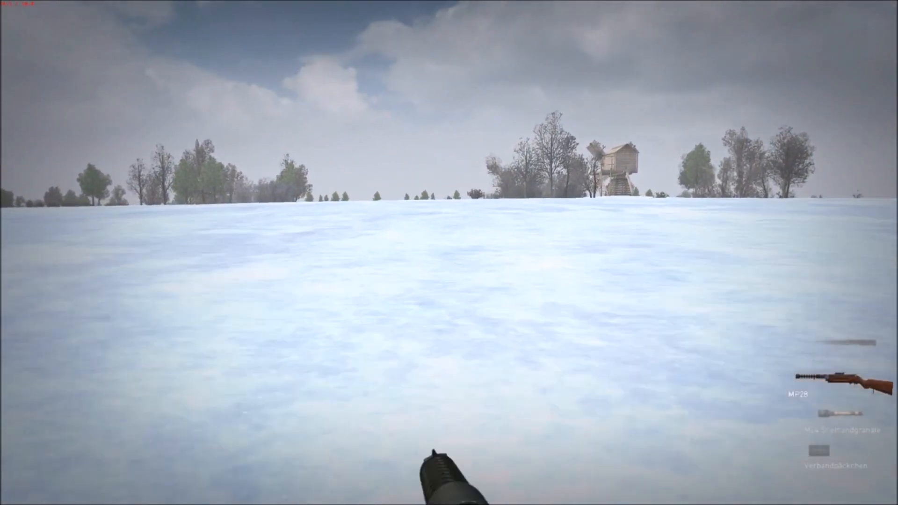
{"action": "key", "text": "w"}
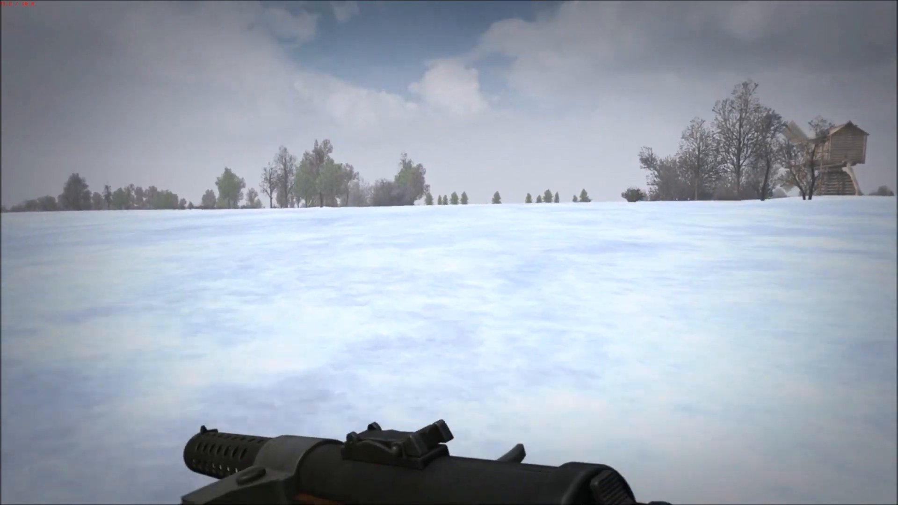
{"action": "key", "text": "w"}
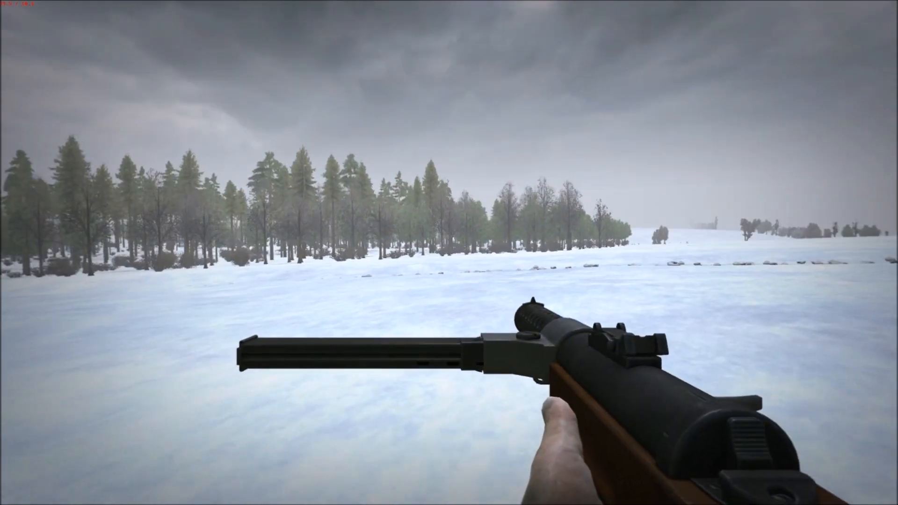
{"action": "key", "text": "w"}
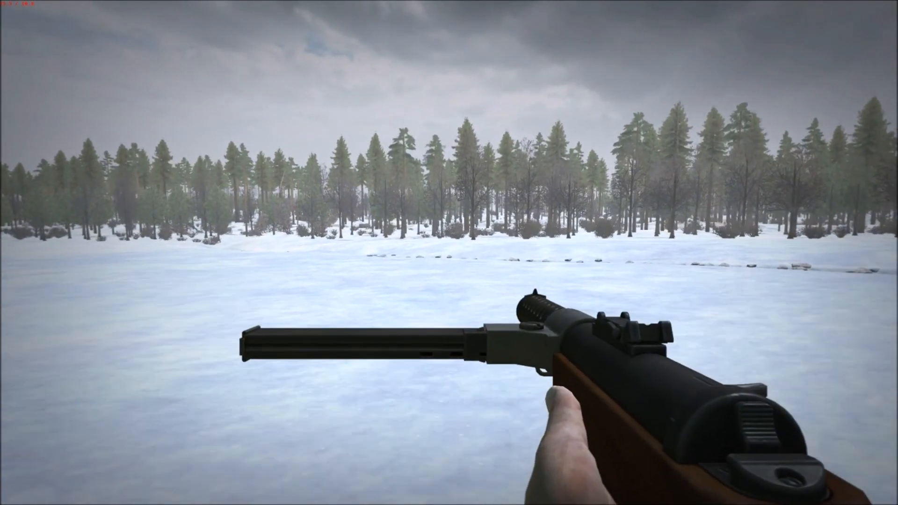
{"action": "key", "text": "shift+w"}
{"action": "key", "text": "w"}
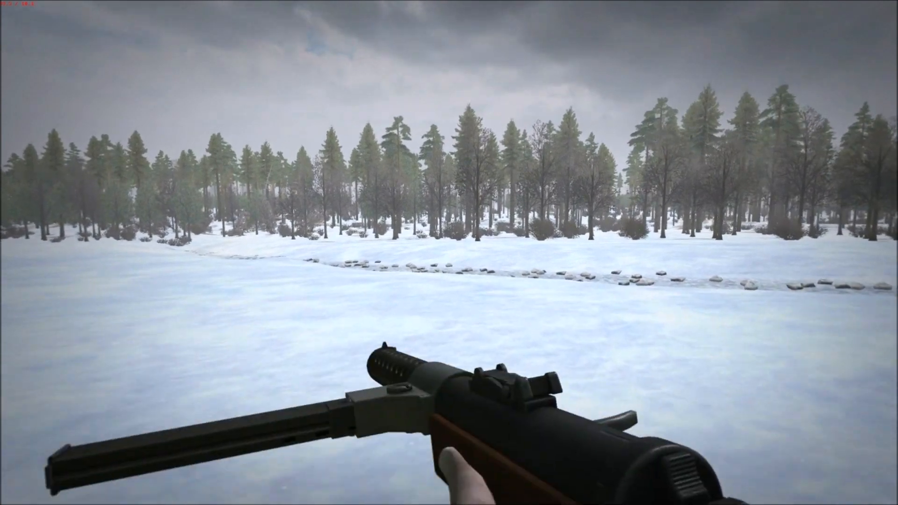
{"action": "key", "text": "w"}
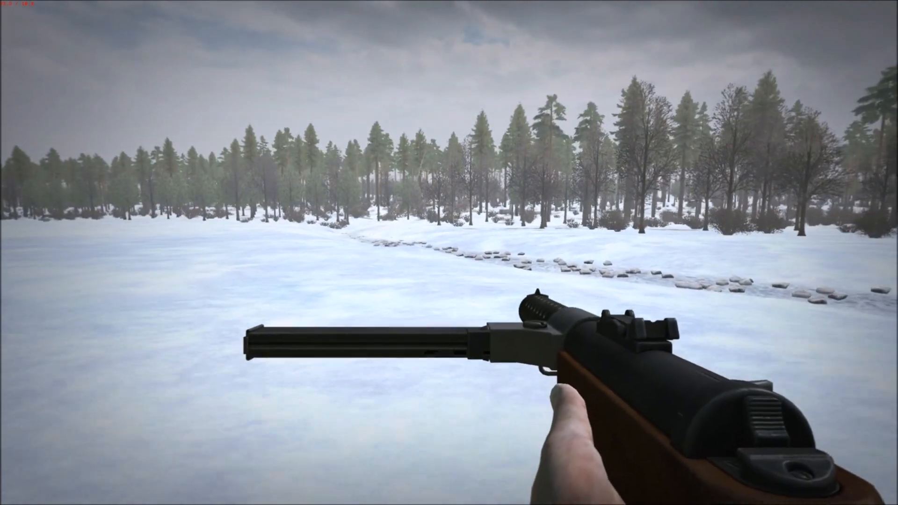
{"action": "key", "text": "s"}
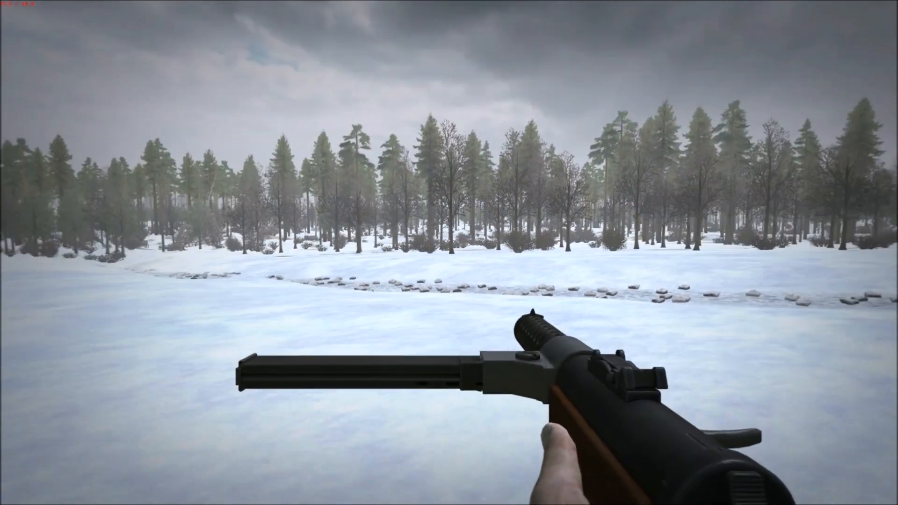
{"action": "key", "text": "s"}
{"action": "right_click", "coordinate": [449, 252]}
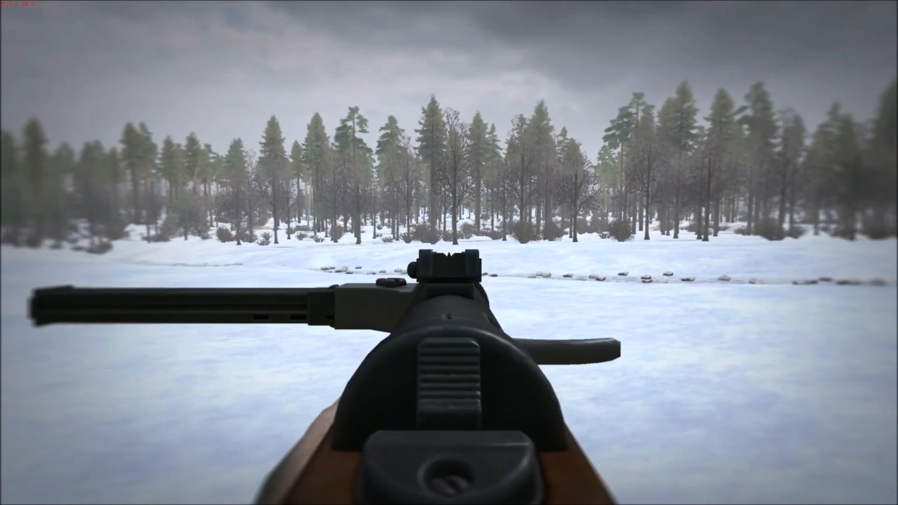
{"action": "right_click", "coordinate": [449, 252]}
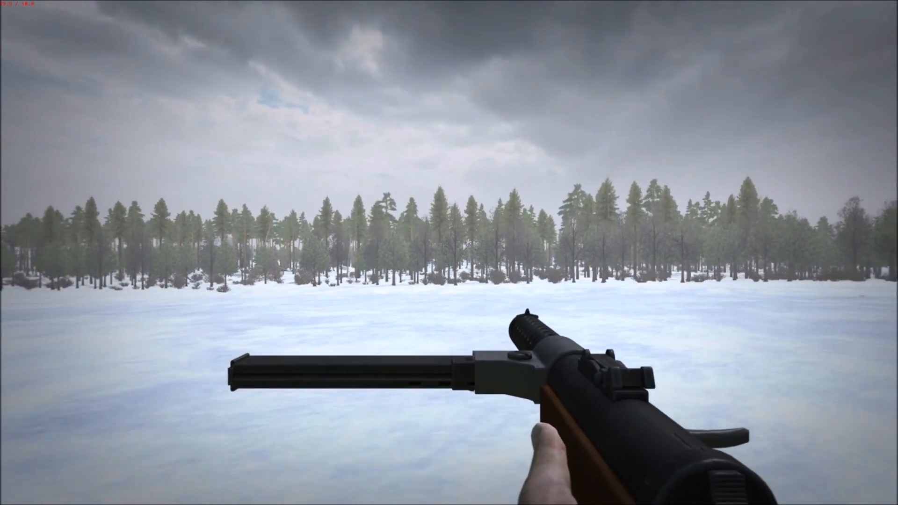
{"action": "right_click", "coordinate": [449, 253]}
{"action": "right_click", "coordinate": [449, 253]}
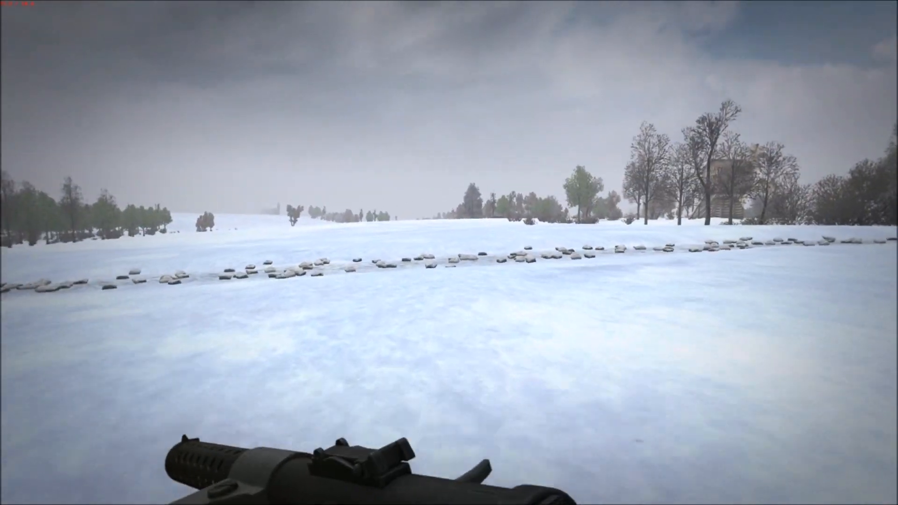
{"action": "key", "text": "w"}
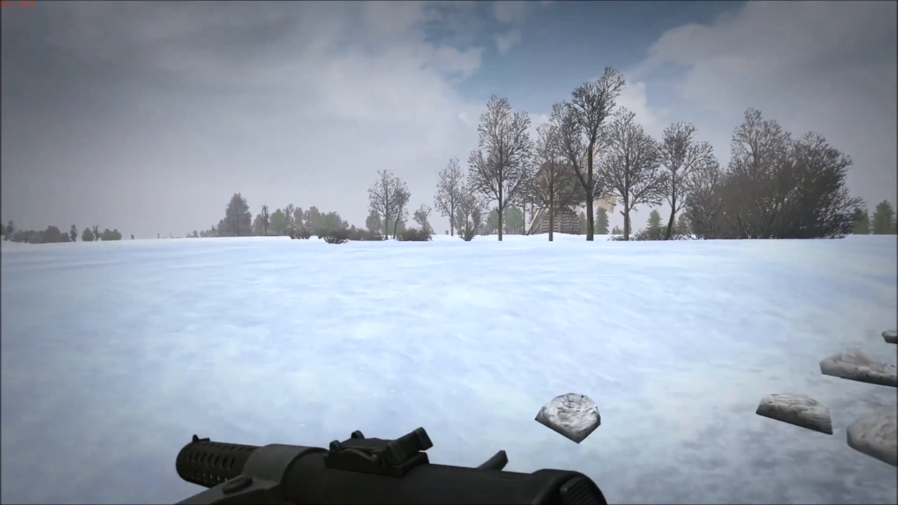
{"action": "key", "text": "w"}
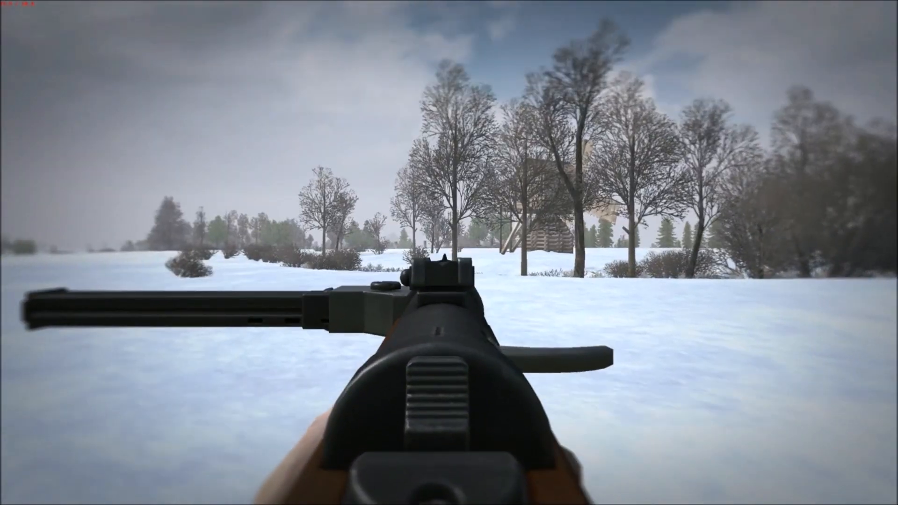
{"action": "key", "text": "w"}
{"action": "key", "text": "w"}
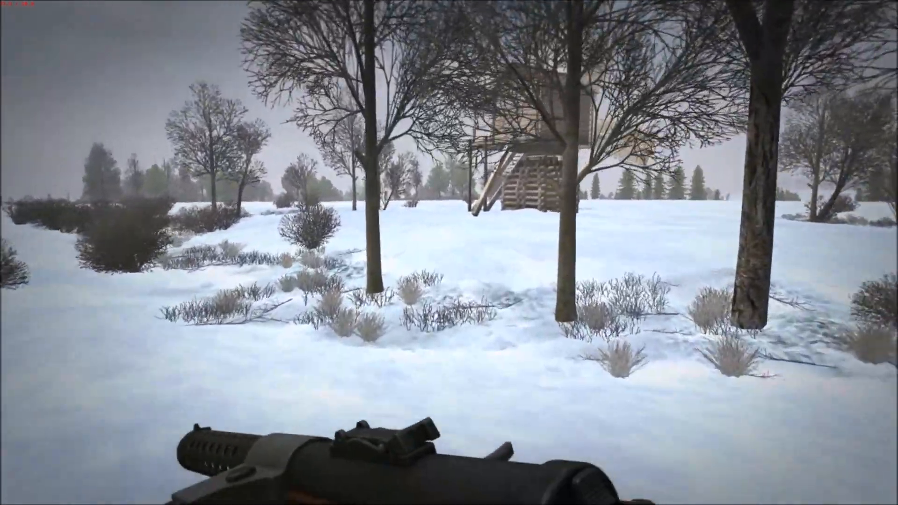
{"action": "key", "text": "w"}
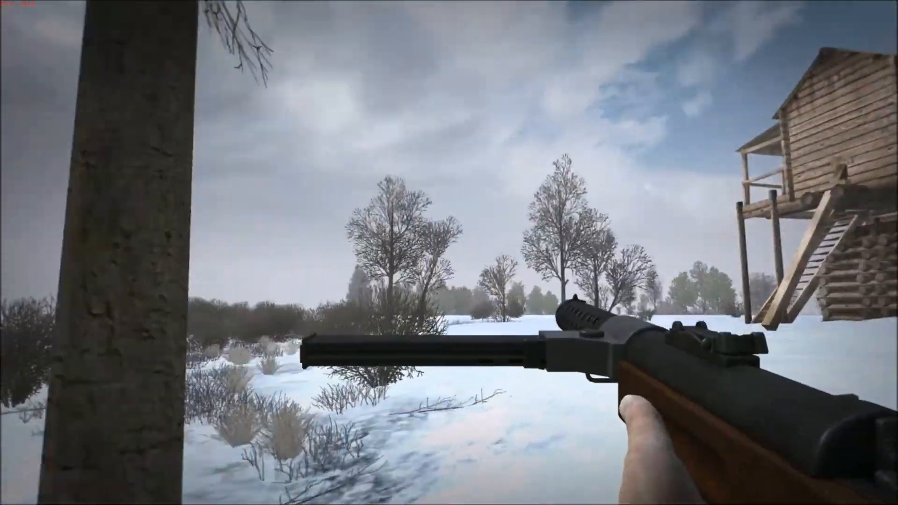
{"action": "key", "text": "w"}
{"action": "right_click", "coordinate": [449, 253]}
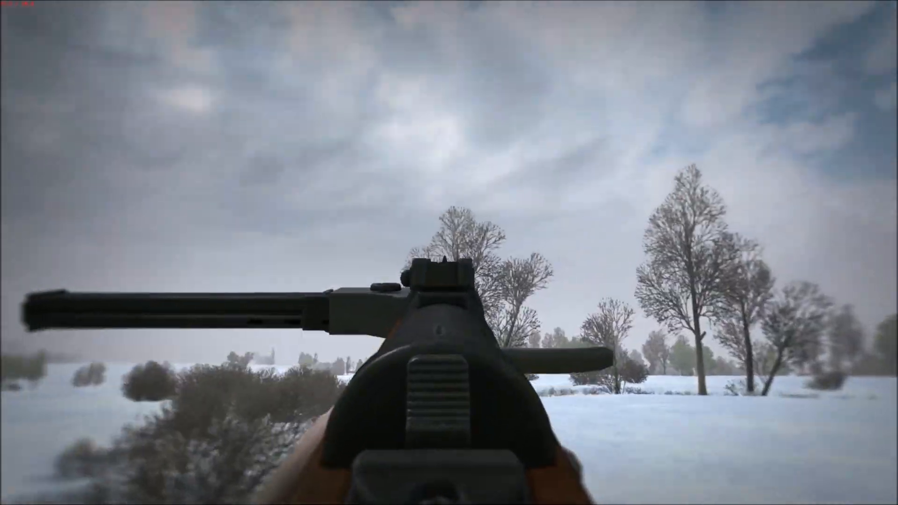
{"action": "right_click", "coordinate": [449, 253]}
{"action": "key", "text": "w"}
{"action": "key", "text": "w"}
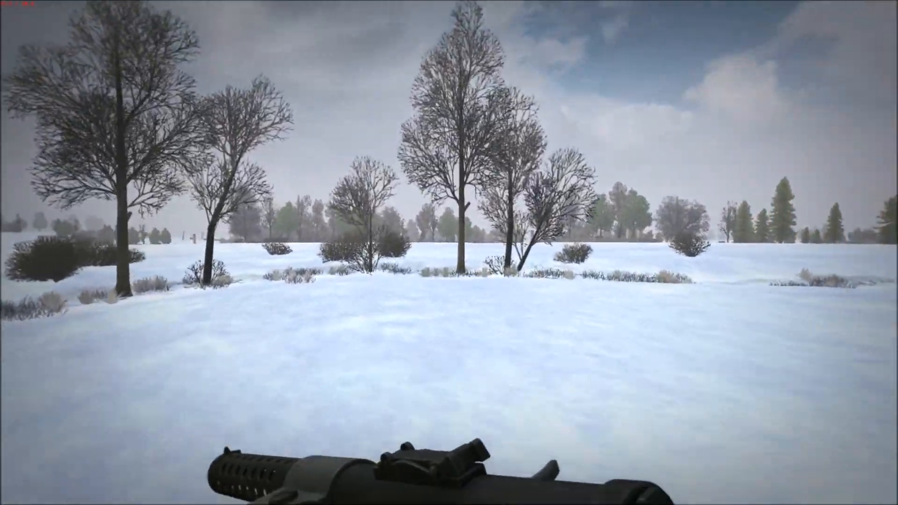
{"action": "key", "text": "w"}
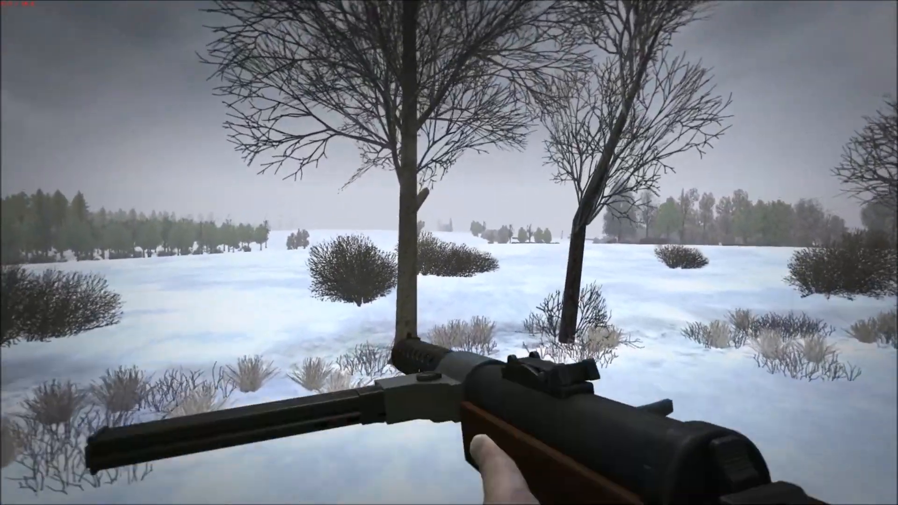
{"action": "key", "text": "w"}
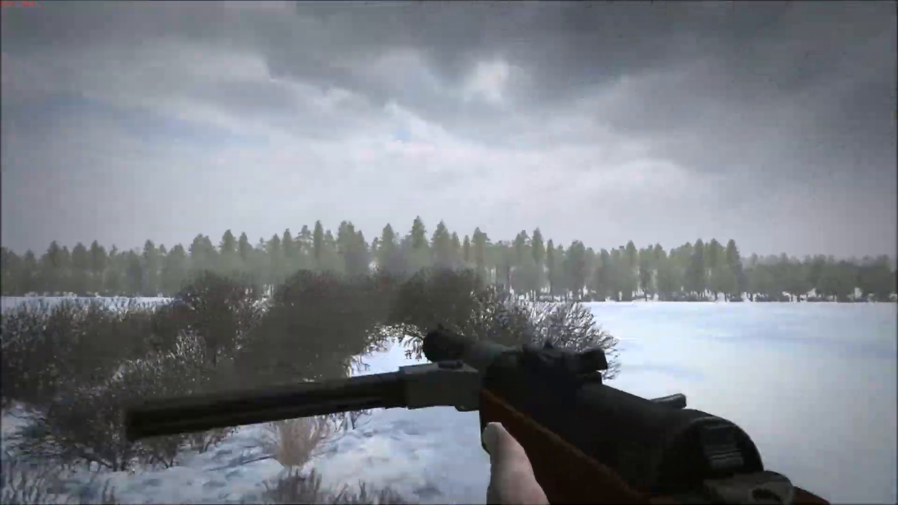
{"action": "key", "text": "w"}
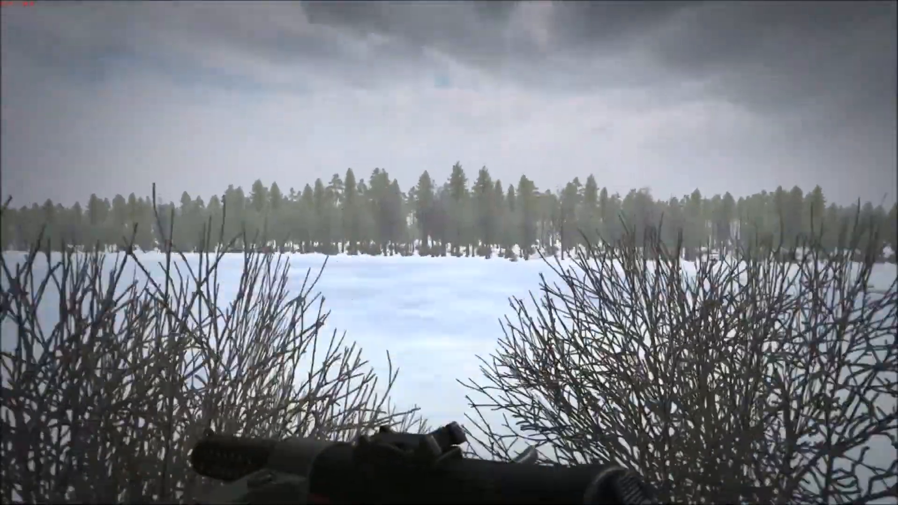
{"action": "key", "text": "w"}
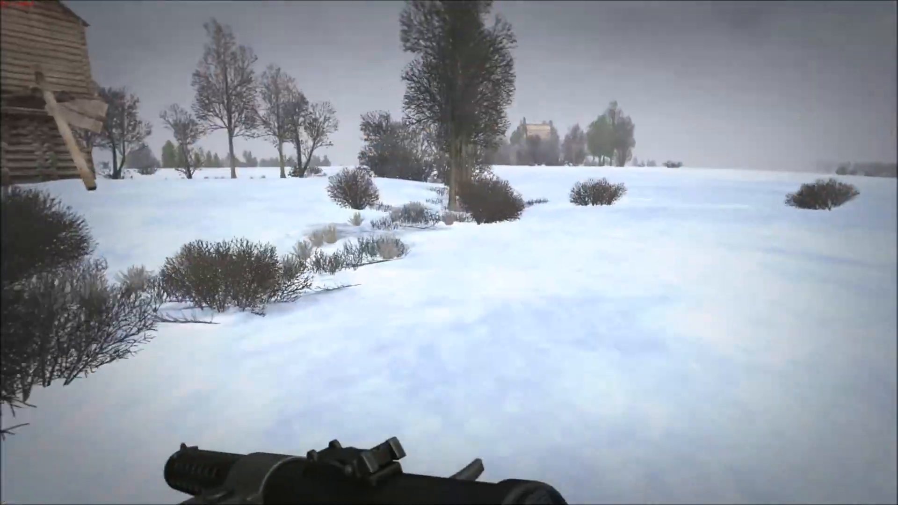
{"action": "key", "text": "w"}
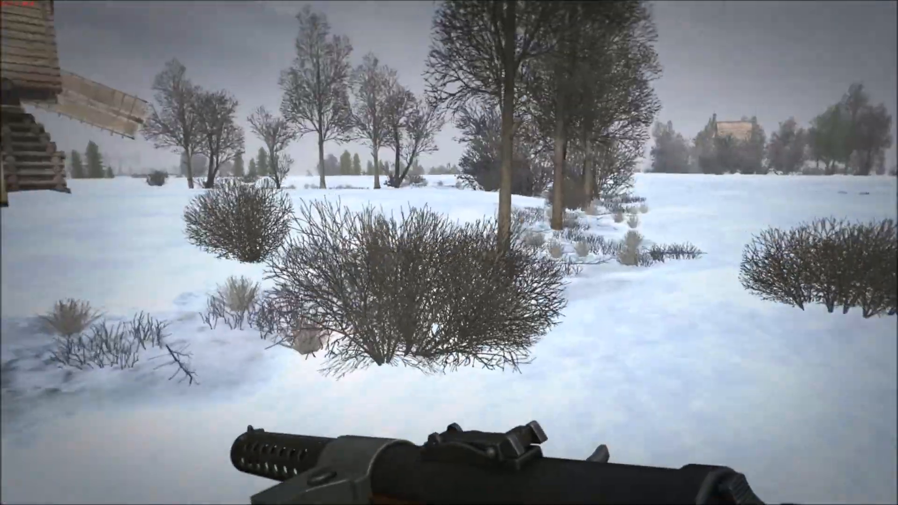
{"action": "key", "text": "w"}
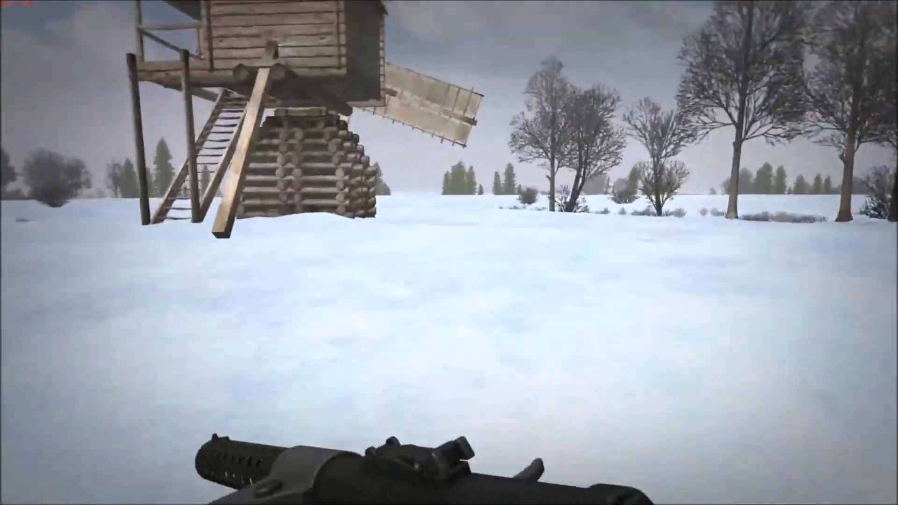
{"action": "key", "text": "m"}
{"action": "key", "text": "w"}
{"action": "key", "text": "m"}
{"action": "key", "text": "w"}
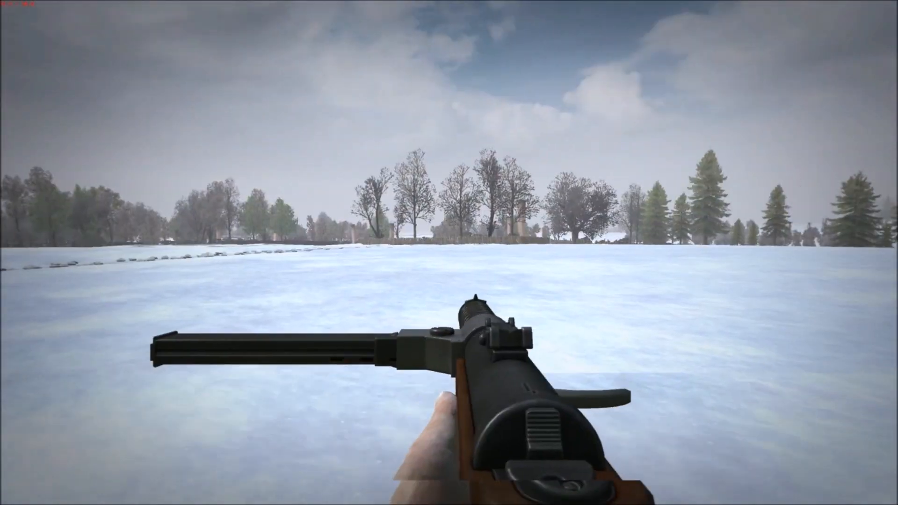
{"action": "key", "text": "shift+w"}
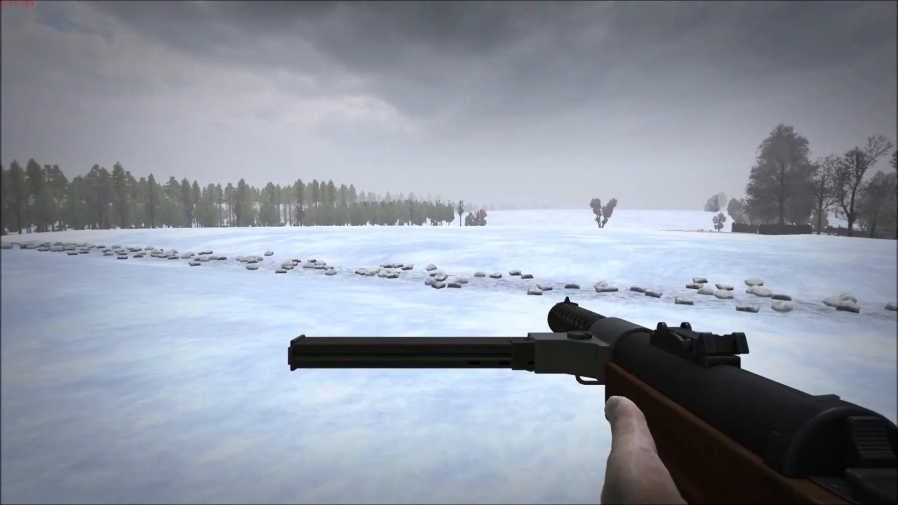
{"action": "key", "text": "shift+w"}
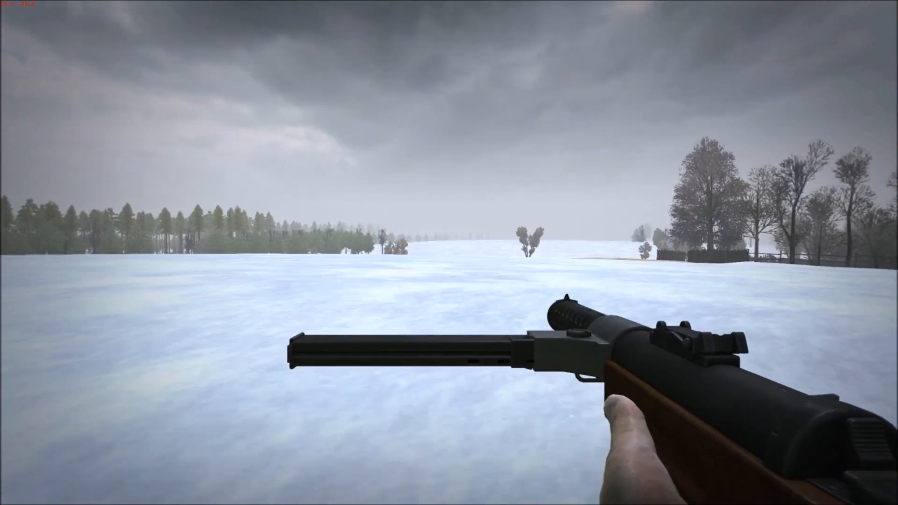
{"action": "key", "text": "shift+w"}
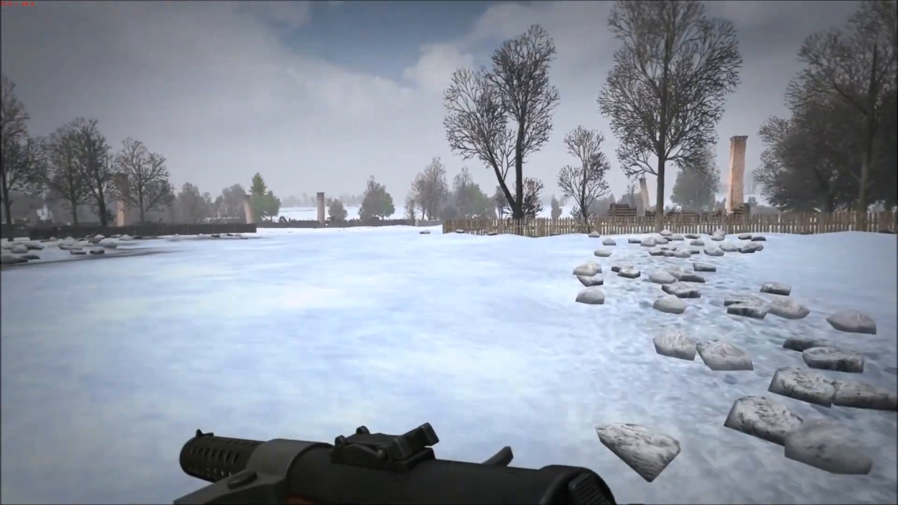
{"action": "key", "text": "m"}
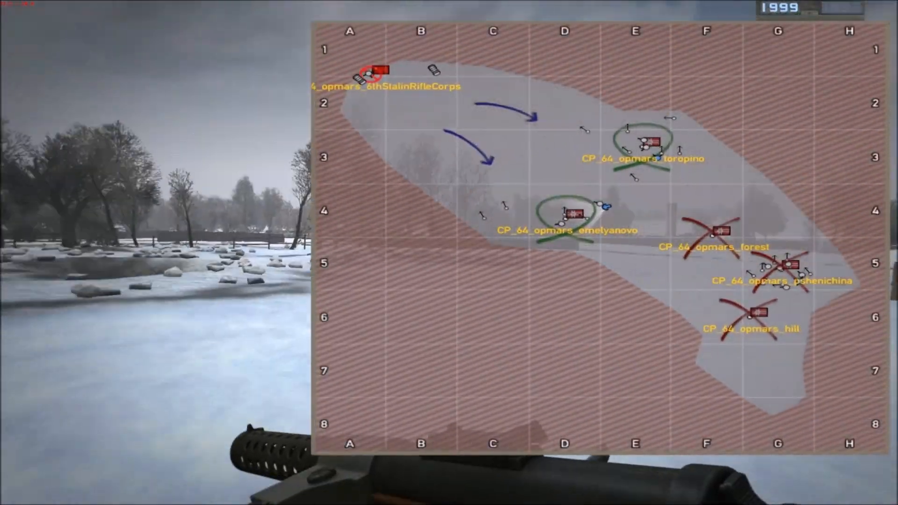
{"action": "key", "text": "m"}
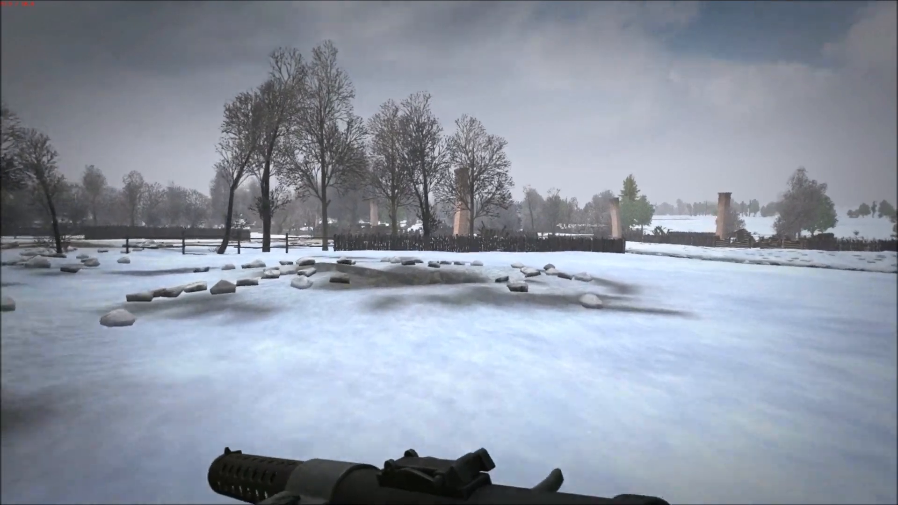
{"action": "key", "text": "m"}
{"action": "key", "text": "m"}
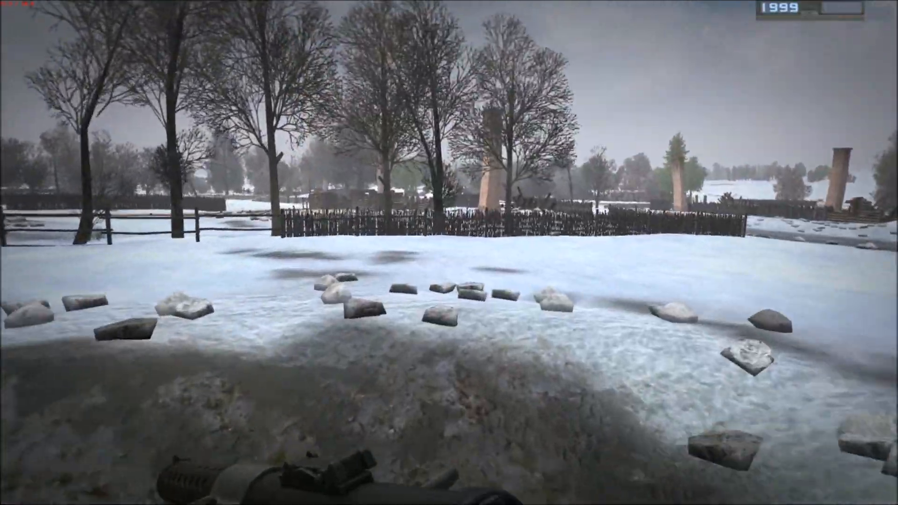
{"action": "key", "text": "w"}
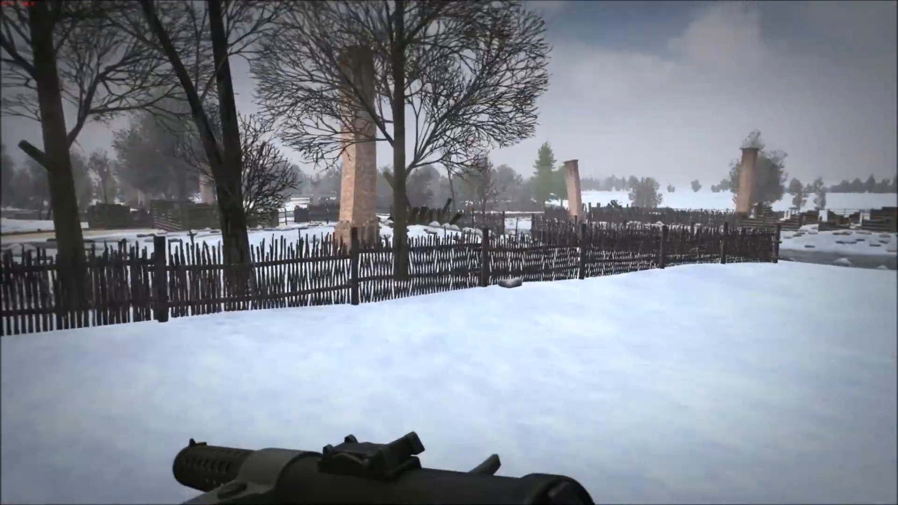
{"action": "key", "text": "space"}
{"action": "key", "text": "w"}
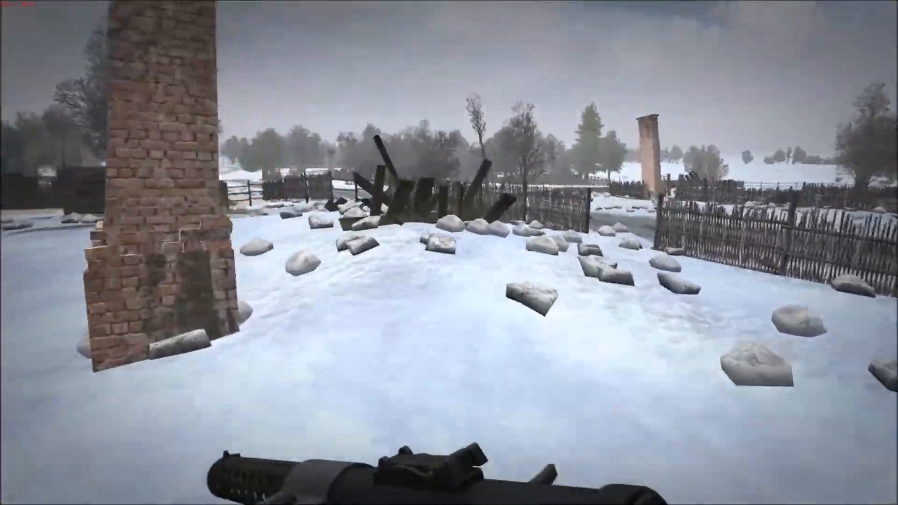
{"action": "key", "text": "w"}
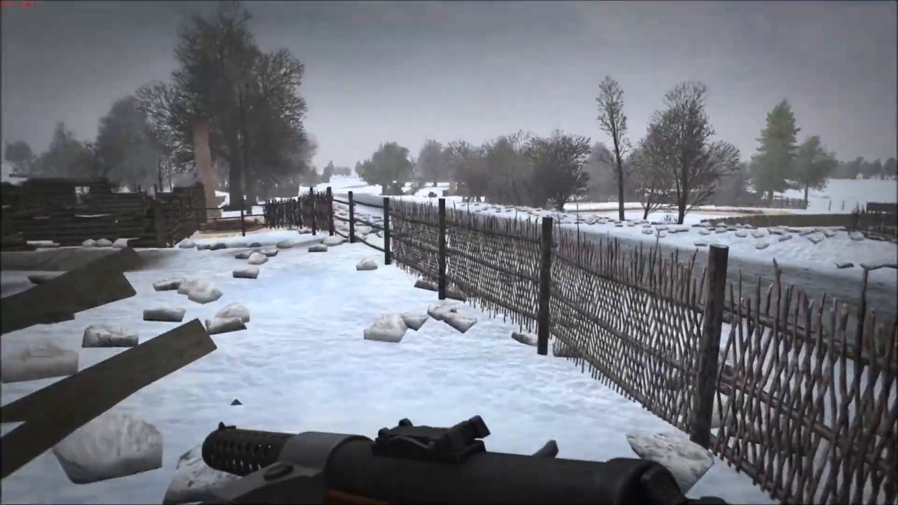
{"action": "key", "text": "w"}
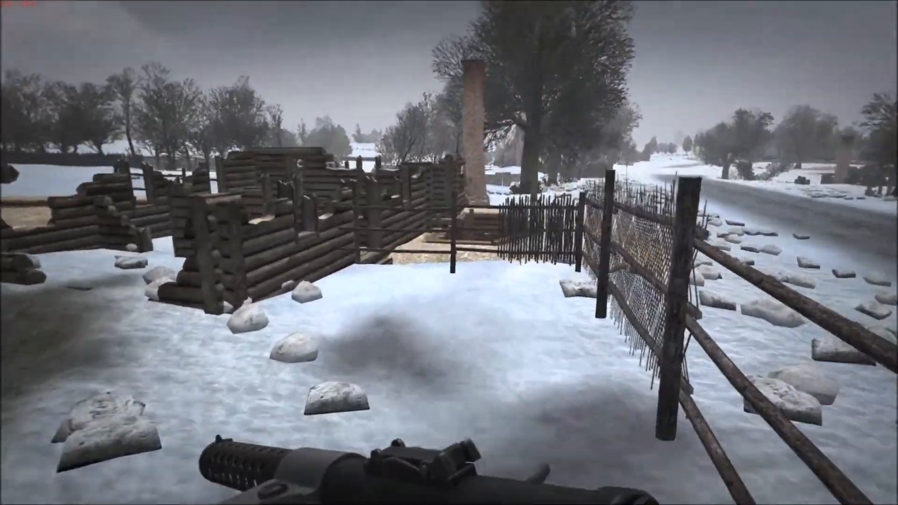
{"action": "key", "text": "w"}
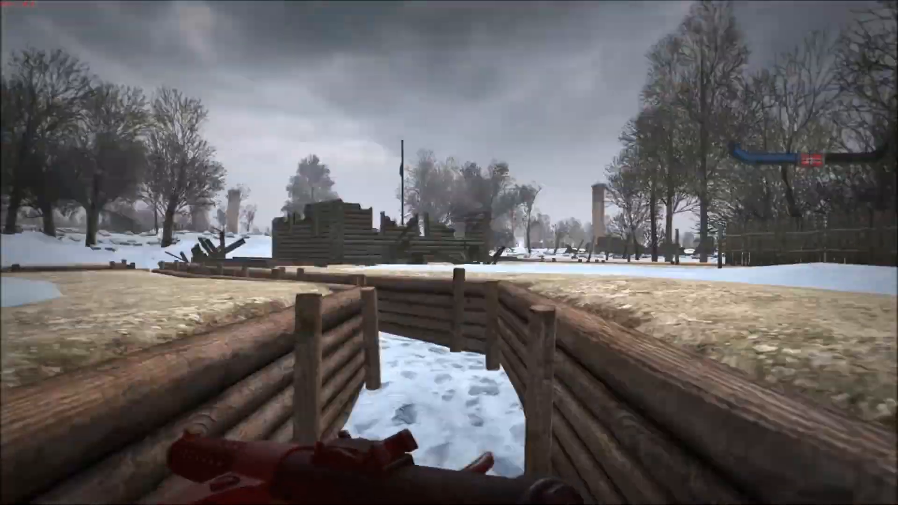
{"action": "key", "text": "w"}
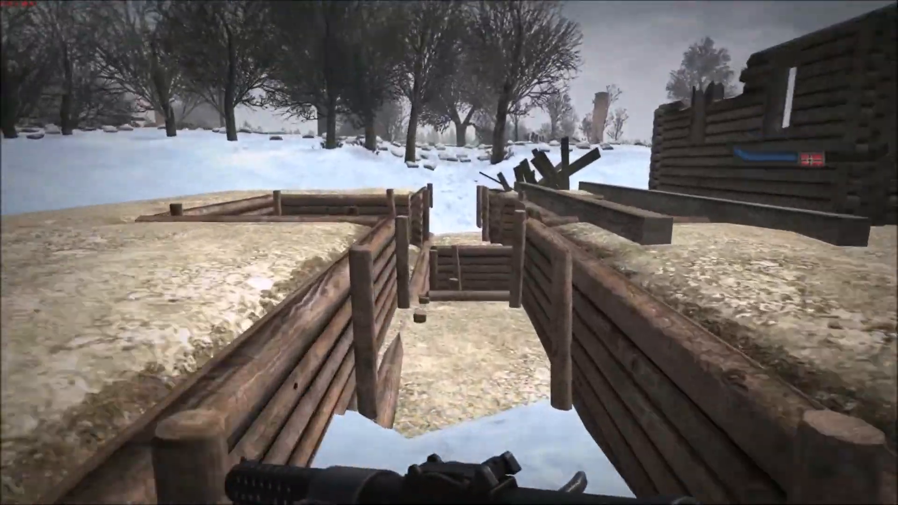
{"action": "key", "text": "w"}
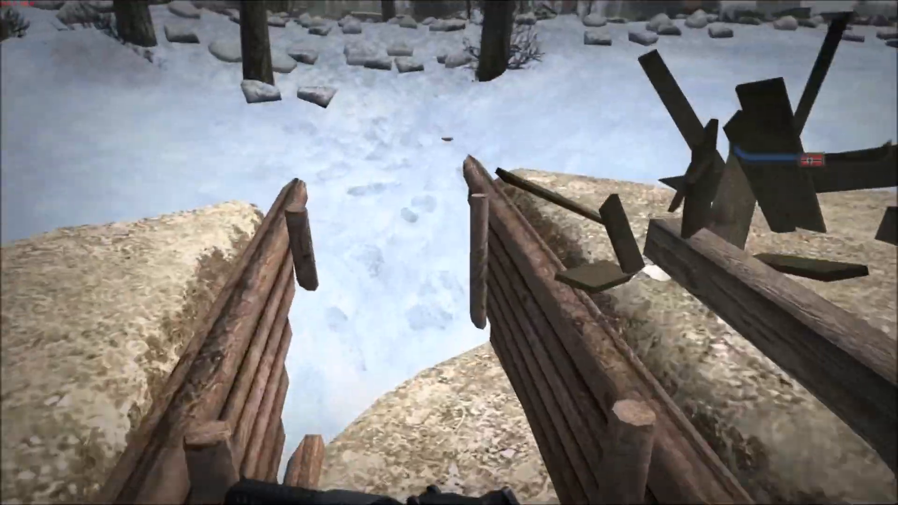
{"action": "key", "text": "w"}
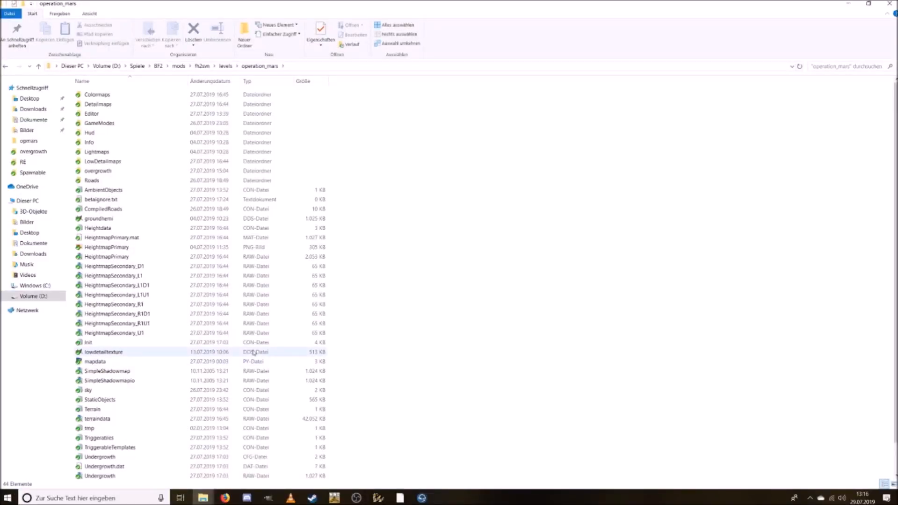
Step: Set GameLogic.MaximumLevelViewDistance to 430 in the operation_mars level's Init file, save it and close it
{"action": "double_click", "coordinate": [147, 344]}
{"action": "scroll", "coordinate": [381, 333], "scroll_direction": "down", "scroll_amount": 9}
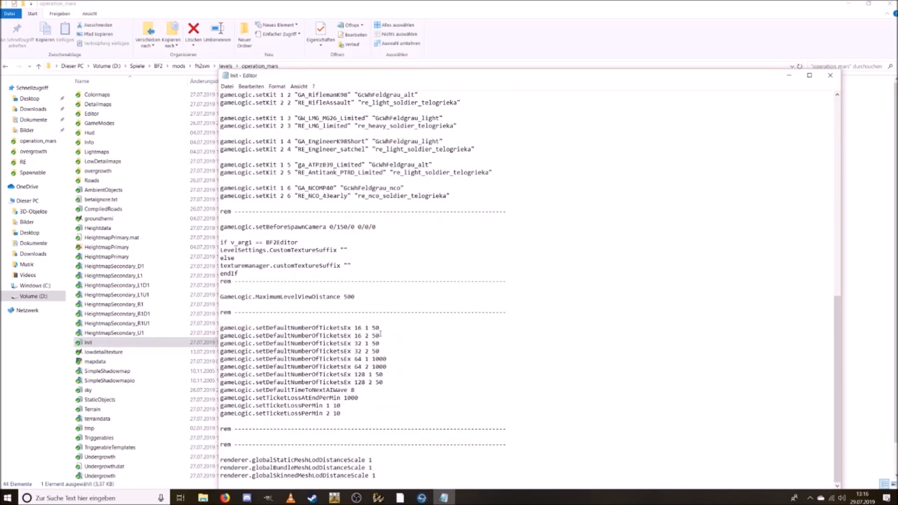
{"action": "left_click", "coordinate": [808, 76]}
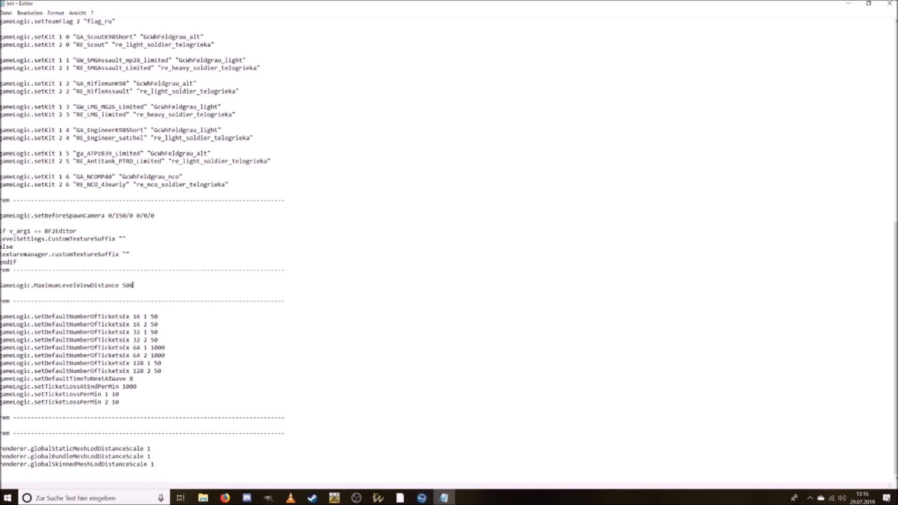
{"action": "left_click_drag", "start_coordinate": [132, 285], "coordinate": [123, 285]}
{"action": "type", "text": "430"}
{"action": "left_click", "coordinate": [6, 13]}
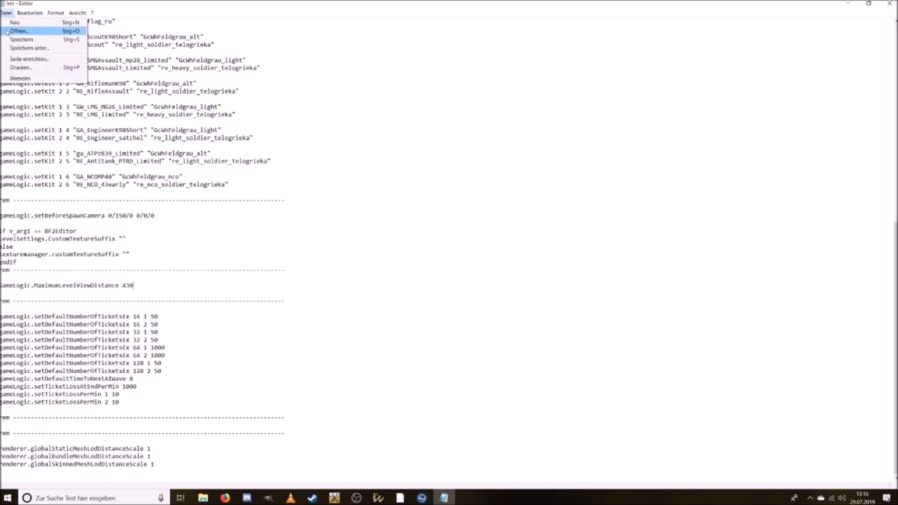
{"action": "left_click", "coordinate": [21, 39]}
{"action": "left_click", "coordinate": [889, 3]}
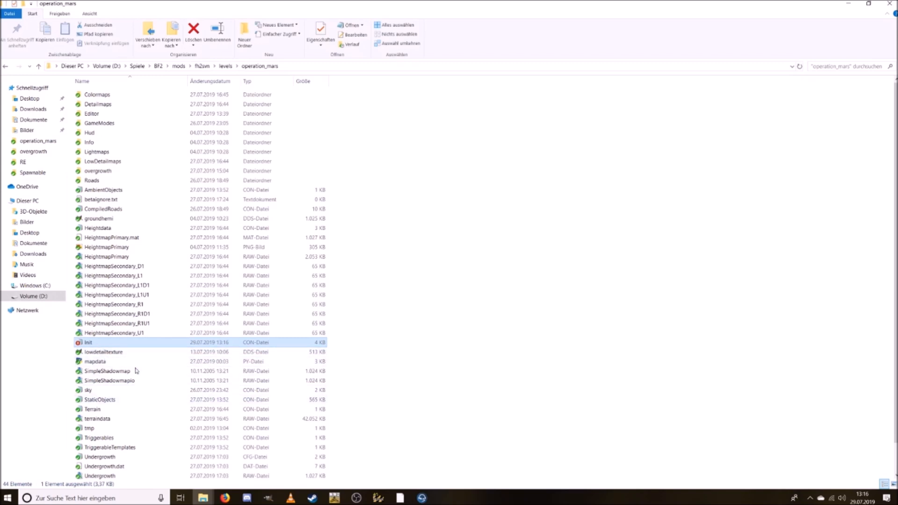
Step: Set Overgrowth.viewDistance to 430 in the Overgrowth CON file inside the level's overgrowth folder, save it and close it
{"action": "double_click", "coordinate": [114, 171]}
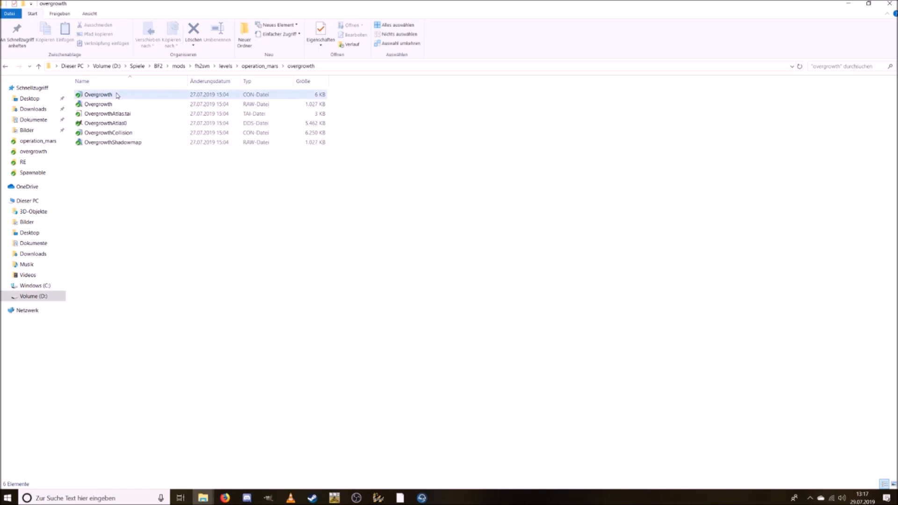
{"action": "double_click", "coordinate": [99, 94]}
{"action": "left_click_drag", "start_coordinate": [316, 94], "coordinate": [305, 92]}
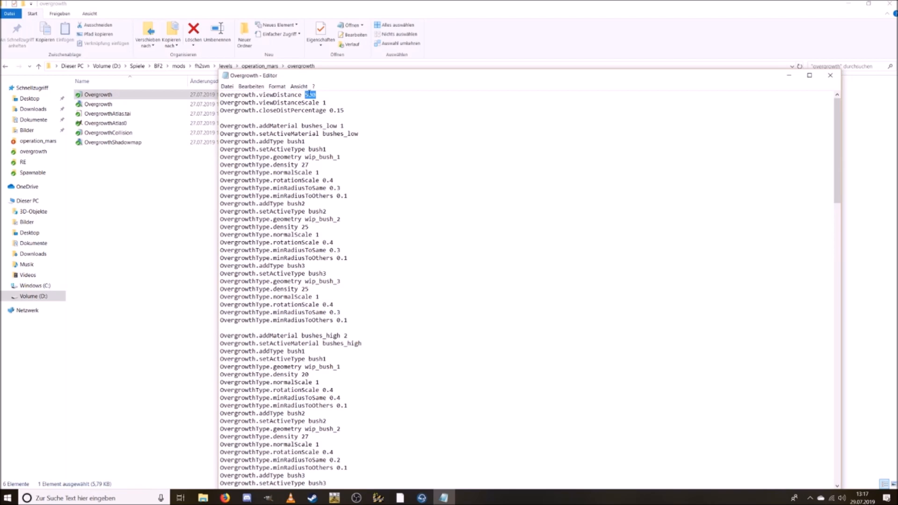
{"action": "type", "text": "430"}
{"action": "left_click", "coordinate": [227, 87]}
{"action": "left_click", "coordinate": [236, 113]}
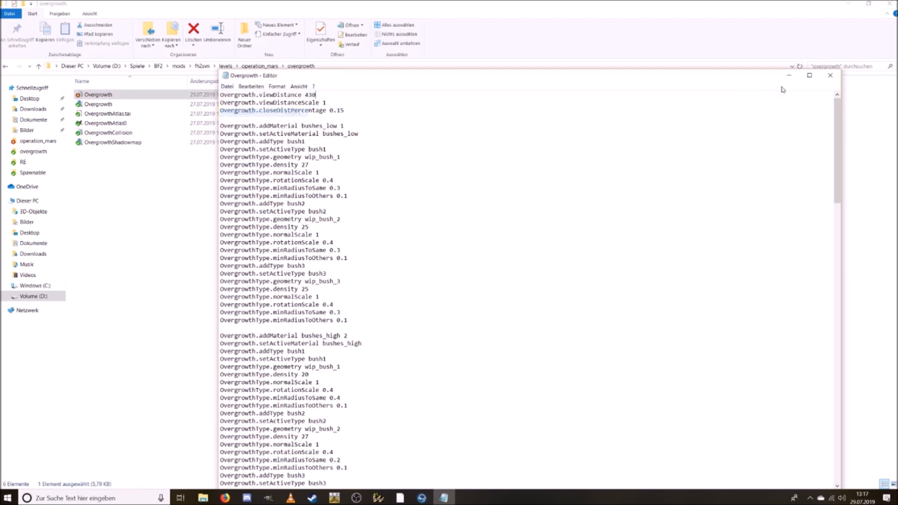
{"action": "left_click", "coordinate": [831, 75]}
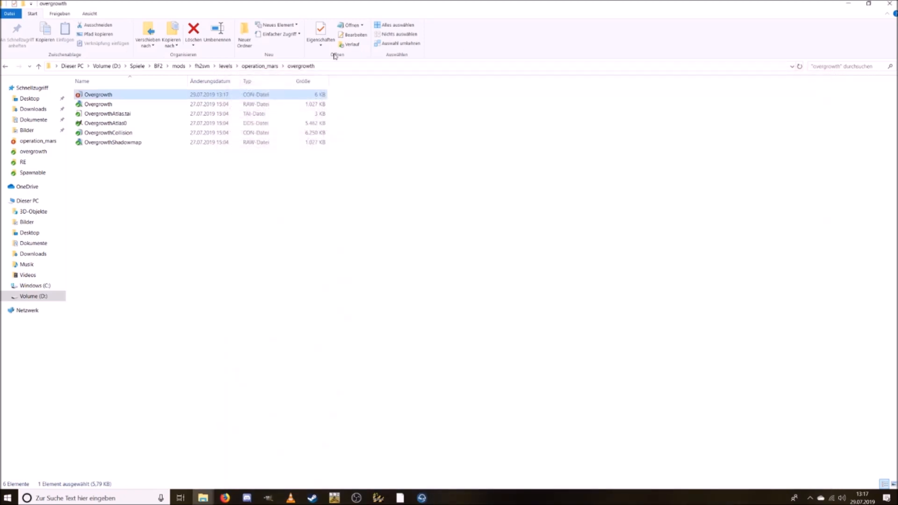
Step: In the operation_mars folder's sky file, change the second Renderer.fogStartEndAndBase value to 410.00 and save the file
{"action": "left_click", "coordinate": [260, 66]}
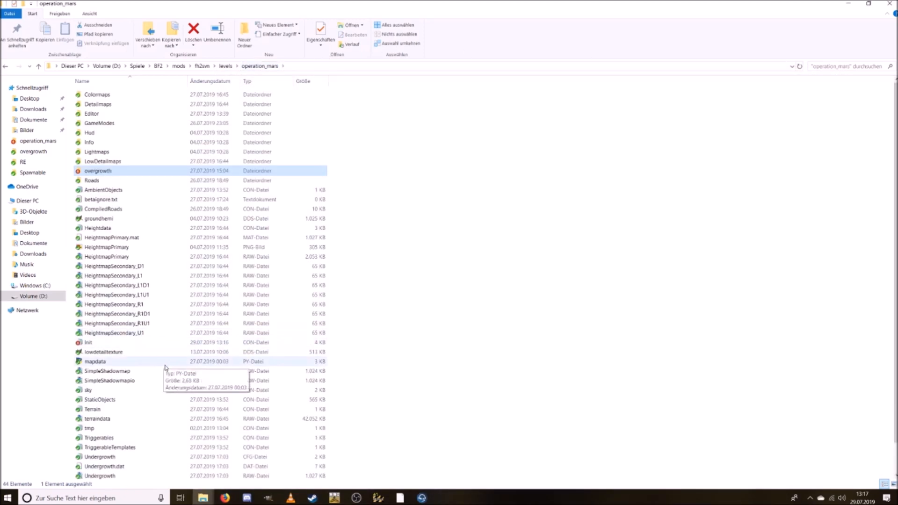
{"action": "scroll", "coordinate": [166, 368], "scroll_direction": "down", "scroll_amount": 1}
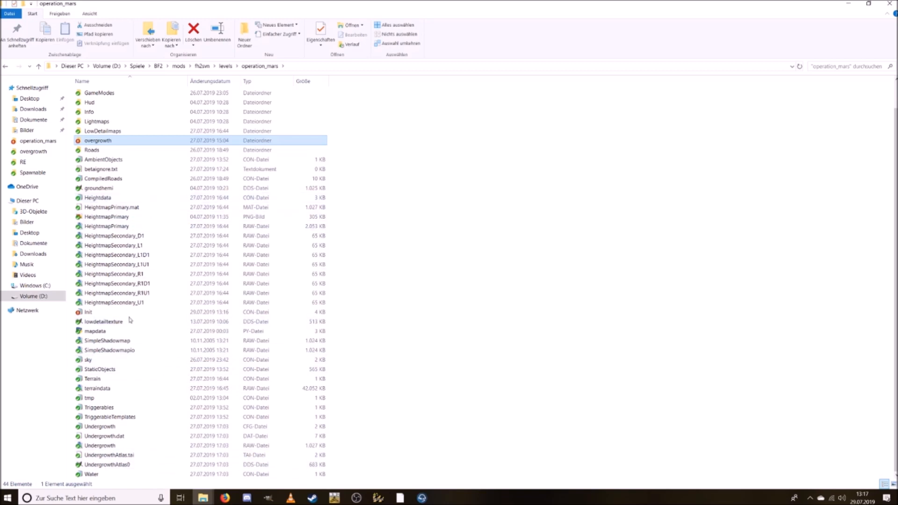
{"action": "double_click", "coordinate": [121, 360]}
{"action": "scroll", "coordinate": [284, 331], "scroll_direction": "down", "scroll_amount": 1}
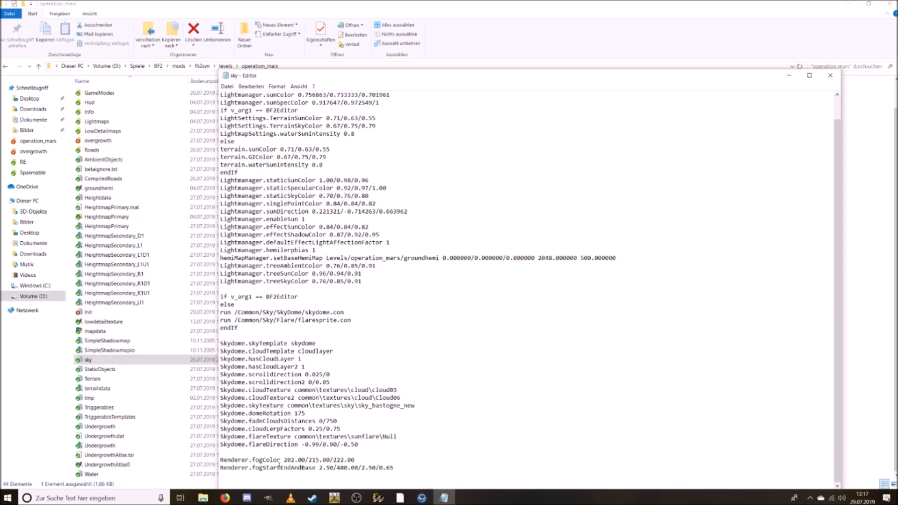
{"action": "left_click_drag", "start_coordinate": [344, 467], "coordinate": [341, 467]}
{"action": "type", "text": "1"}
{"action": "left_click", "coordinate": [227, 87]}
{"action": "left_click", "coordinate": [243, 113]}
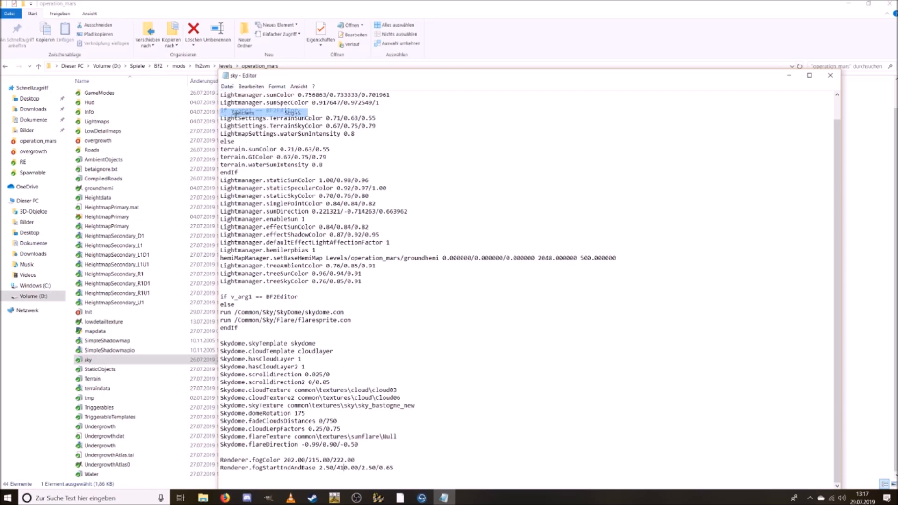
Step: Close the saved sky file
{"action": "left_click", "coordinate": [830, 75]}
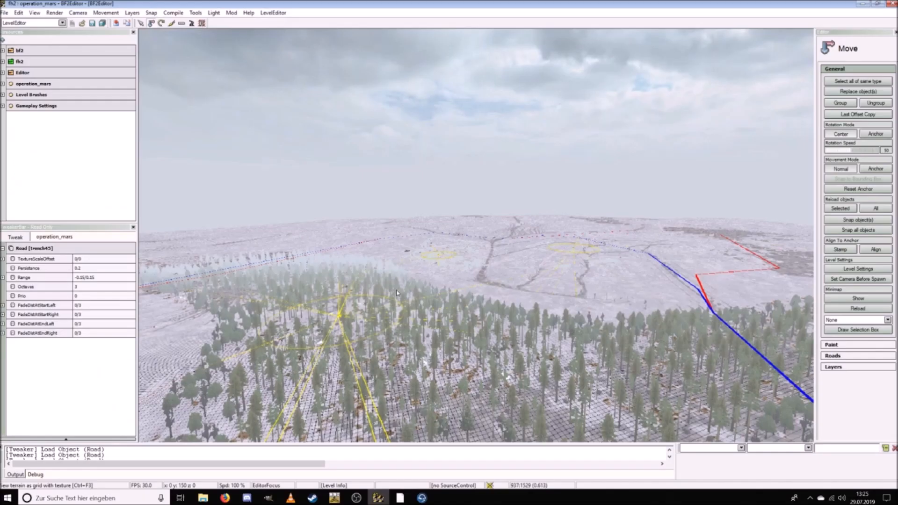
Step: In BF2Editor, examine the forest from above and at ground level, and display the operation_mars level's LevelSettings with its view distance
{"action": "scroll", "coordinate": [397, 270], "scroll_direction": "up", "scroll_amount": 5}
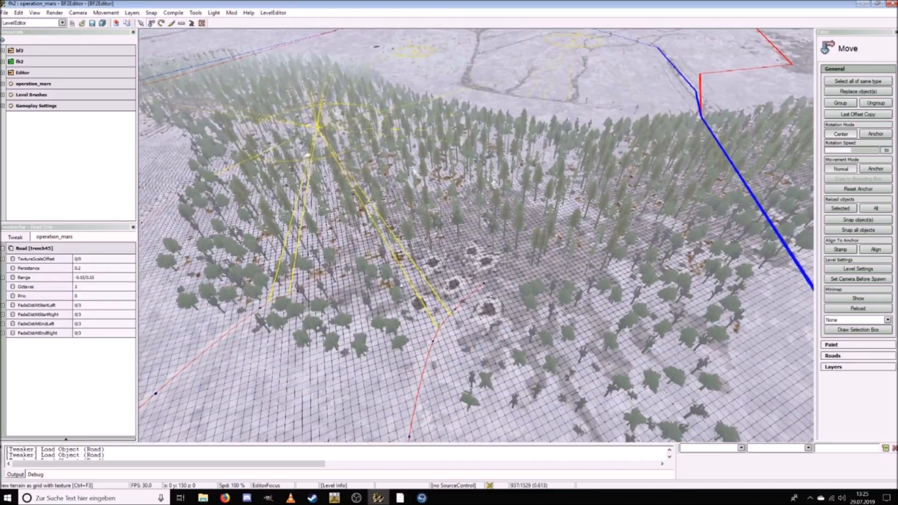
{"action": "key", "text": "s"}
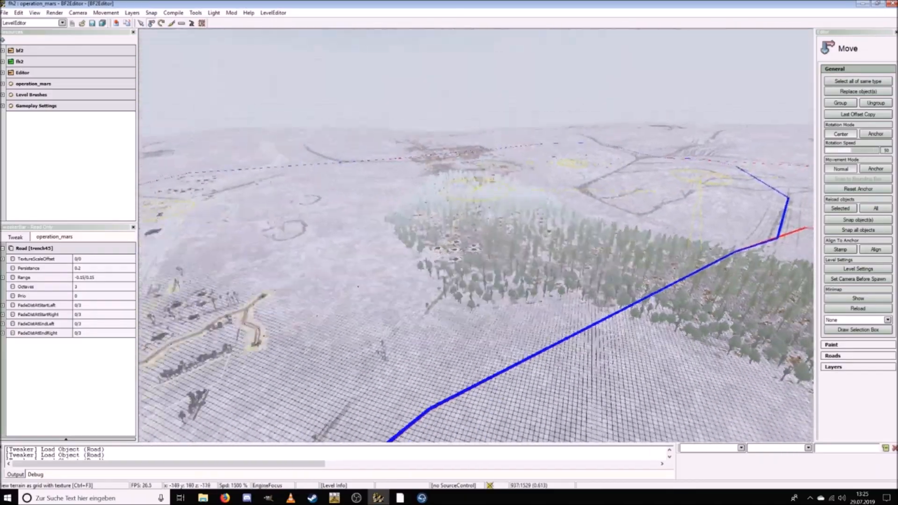
{"action": "key", "text": "w"}
{"action": "scroll", "coordinate": [476, 235], "scroll_direction": "down", "scroll_amount": 6}
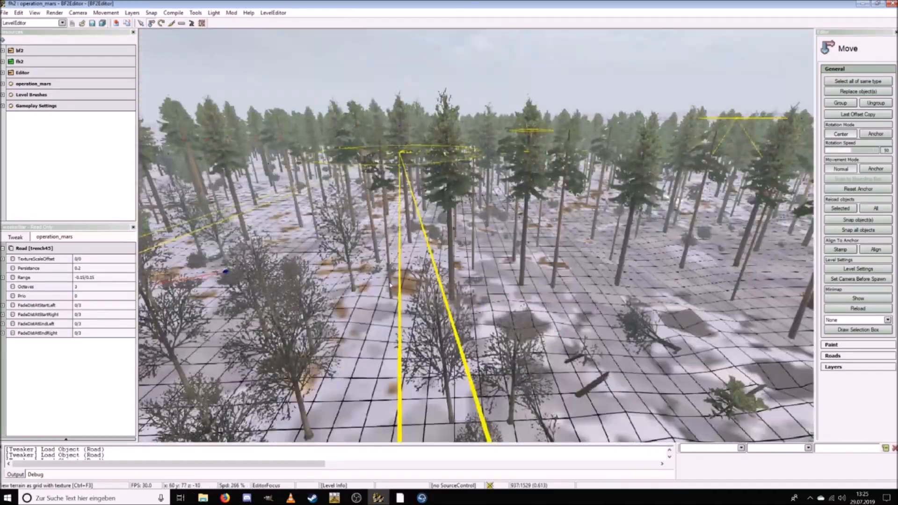
{"action": "key", "text": "w"}
{"action": "key", "text": "w"}
{"action": "scroll", "coordinate": [476, 235], "scroll_direction": "down", "scroll_amount": 3}
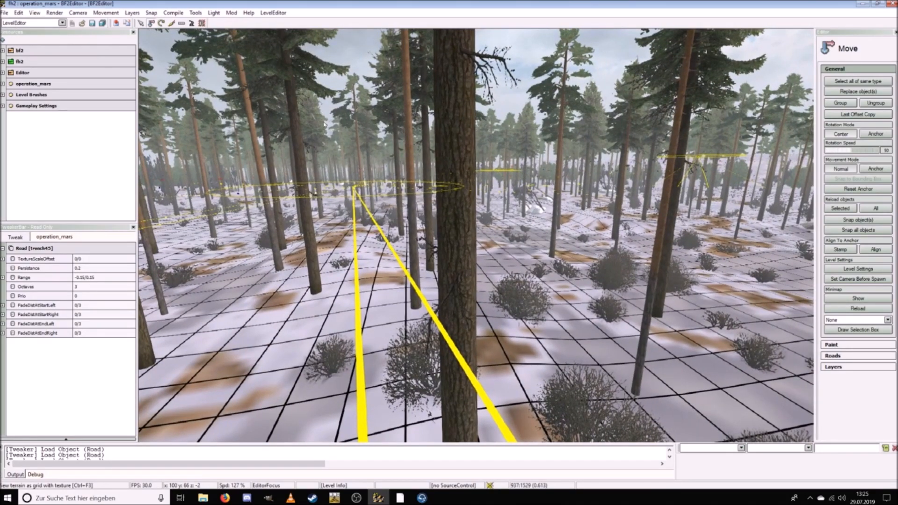
{"action": "left_click", "coordinate": [49, 237]}
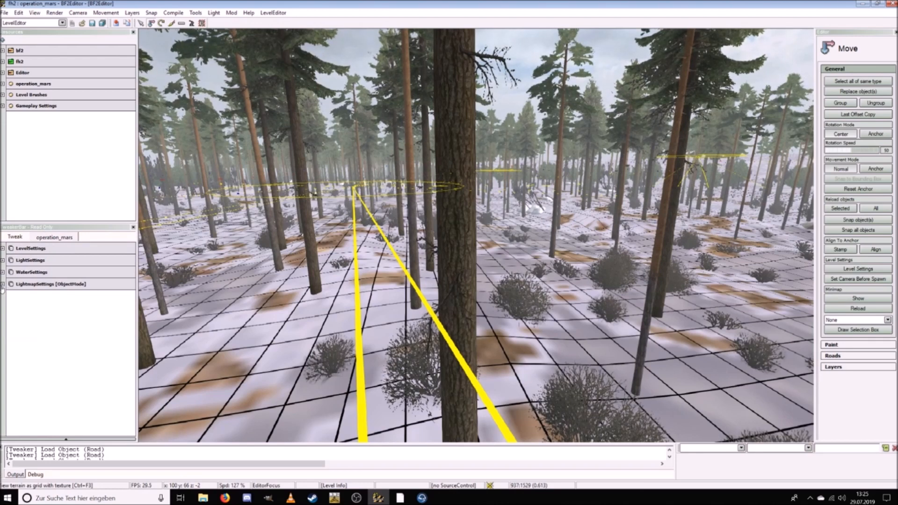
{"action": "left_click", "coordinate": [3, 248]}
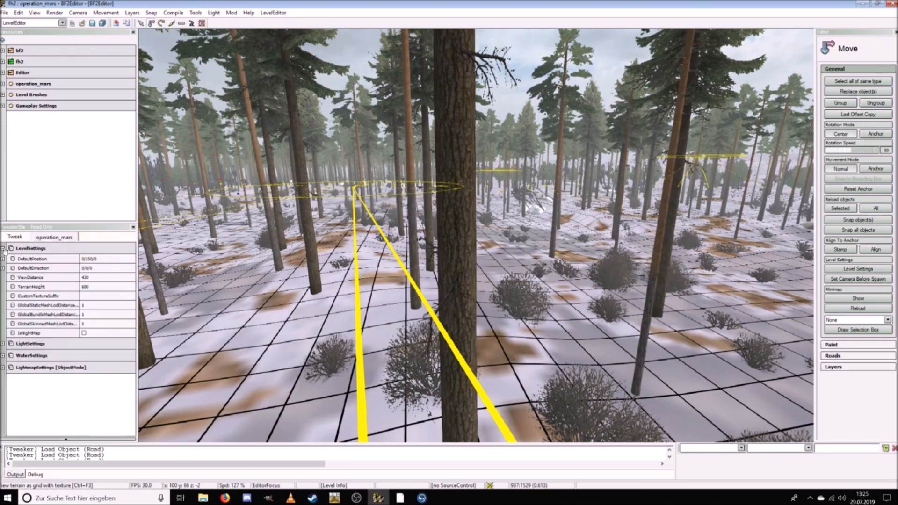
{"action": "key", "text": "ctrl+s"}
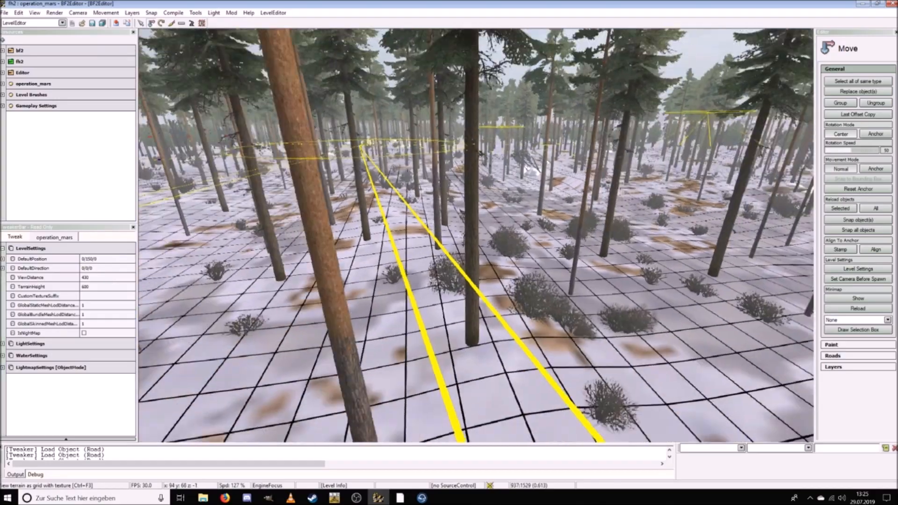
Step: Switch the terrain rendering to Detail Texture Mode and look out over the open snowfield
{"action": "left_click", "coordinate": [54, 12]}
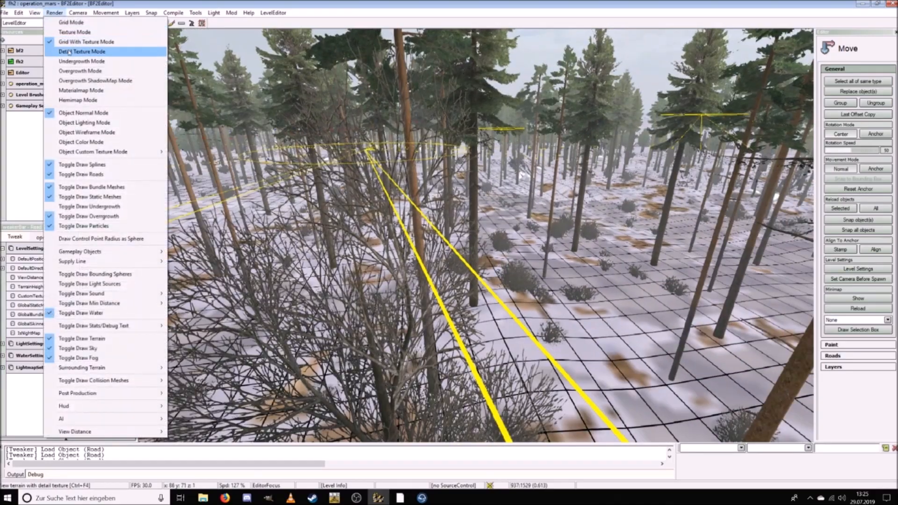
{"action": "left_click", "coordinate": [69, 52]}
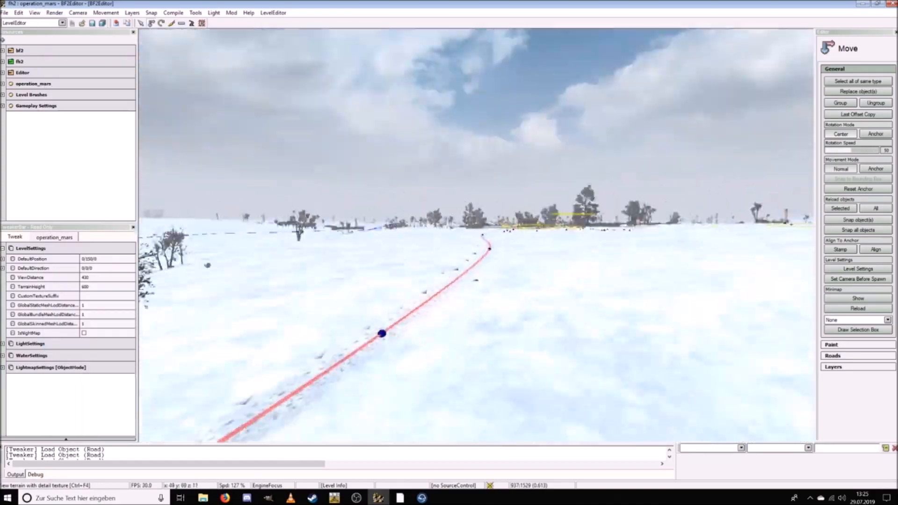
{"action": "key", "text": "ctrl+a"}
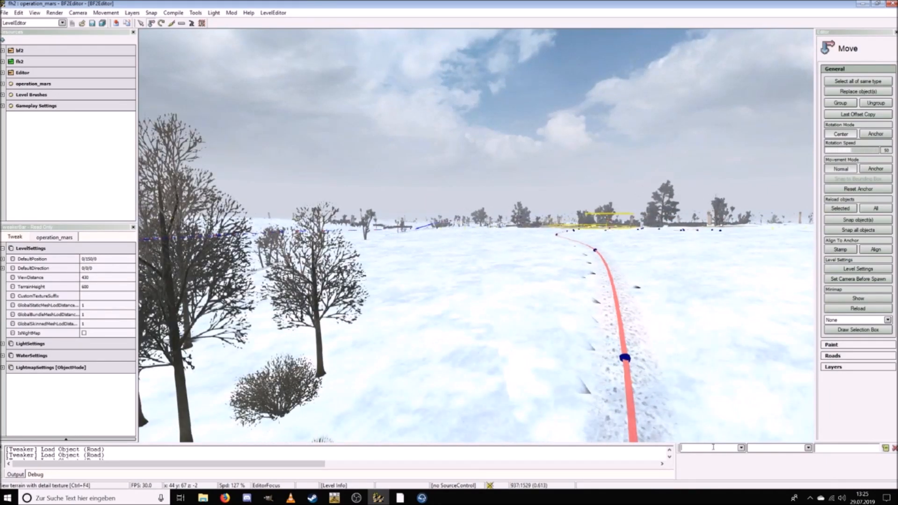
Step: Enter the console command renderer minCullDistance with the value 430 and run it
{"action": "left_click", "coordinate": [714, 446]}
{"action": "type", "text": "renderer"}
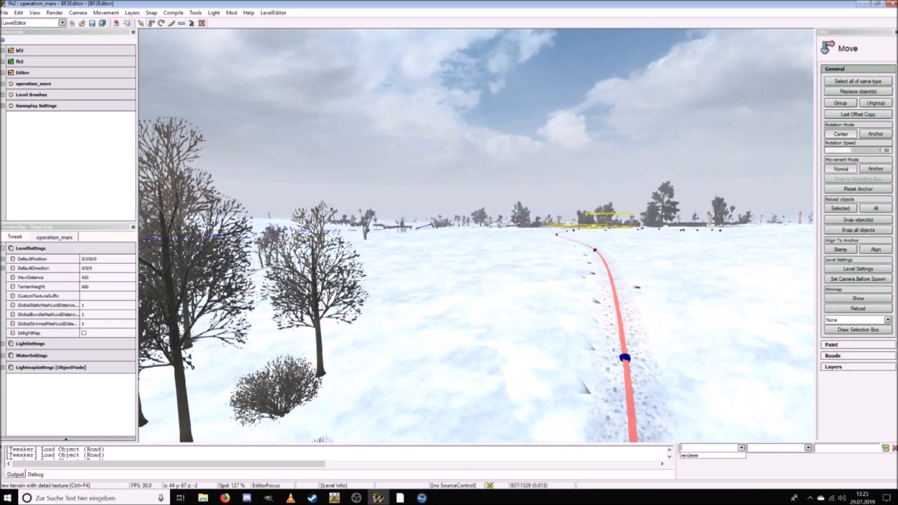
{"action": "key", "text": "Return"}
{"action": "left_click", "coordinate": [761, 450]}
{"action": "type", "text": "minCullDistance"}
{"action": "key", "text": "Return"}
{"action": "left_click", "coordinate": [838, 449]}
{"action": "type", "text": "43"}
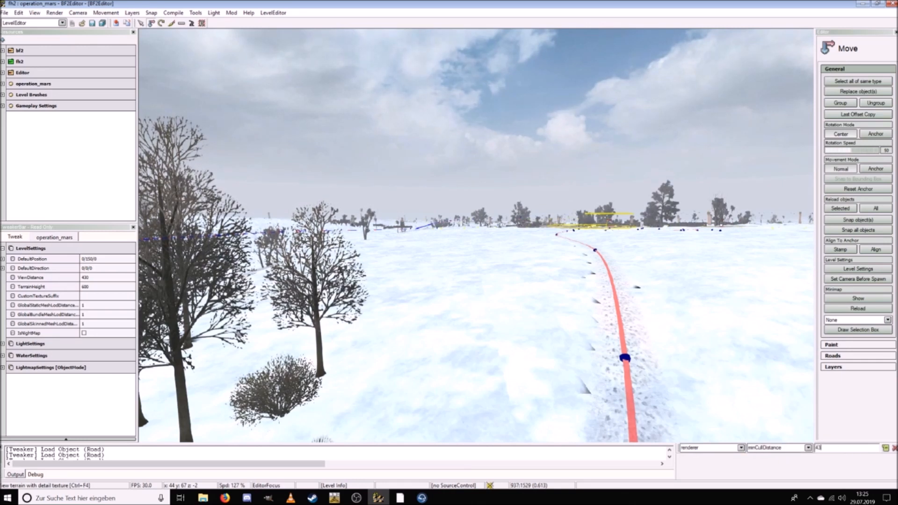
{"action": "type", "text": "0"}
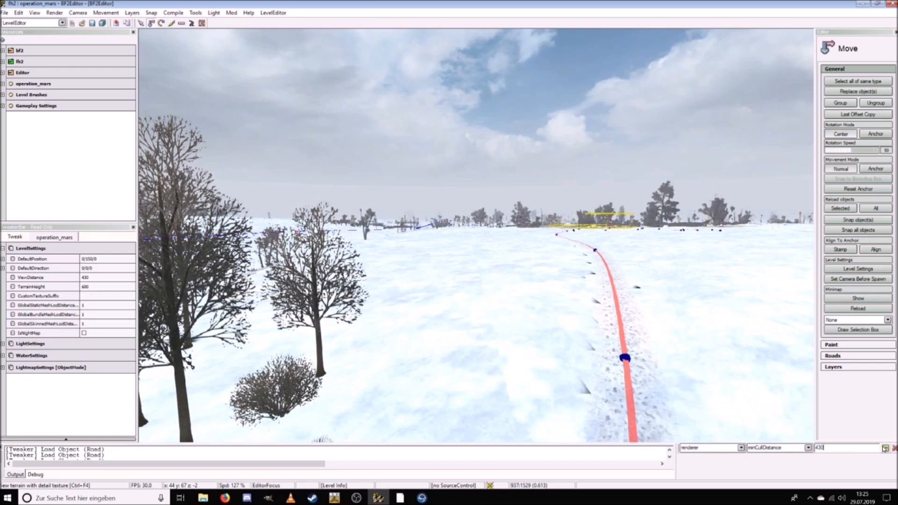
Step: Fly across the level to examine draw distance and fog over the open fields, the village and the forest
{"action": "right_click_drag", "start_coordinate": [456, 298], "coordinate": [430, 317]}
{"action": "key", "text": "w"}
{"action": "key", "text": "s"}
{"action": "key", "text": "w"}
{"action": "right_click_drag", "start_coordinate": [441, 236], "coordinate": [414, 237]}
{"action": "key", "text": "w"}
{"action": "scroll", "coordinate": [444, 234], "scroll_direction": "up", "scroll_amount": 5}
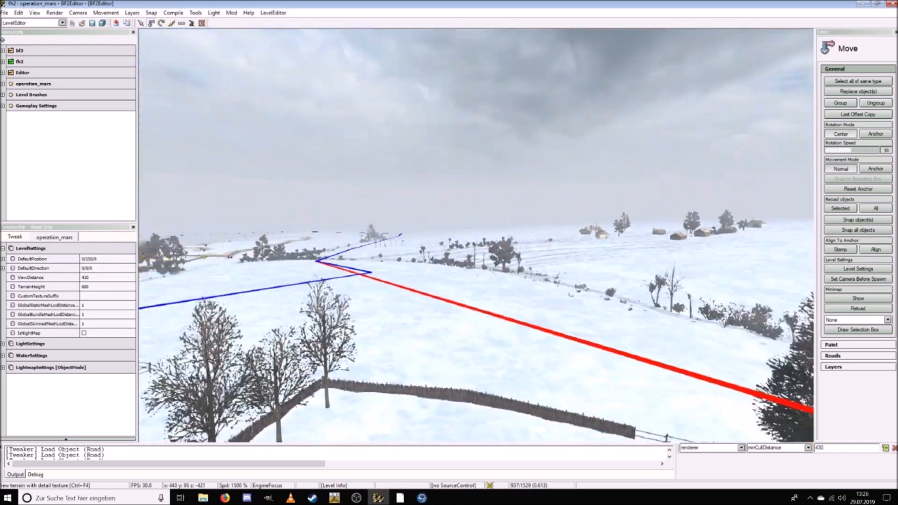
{"action": "right_click_drag", "start_coordinate": [476, 235], "coordinate": [519, 281]}
{"action": "right_click_drag", "start_coordinate": [476, 235], "coordinate": [641, 236]}
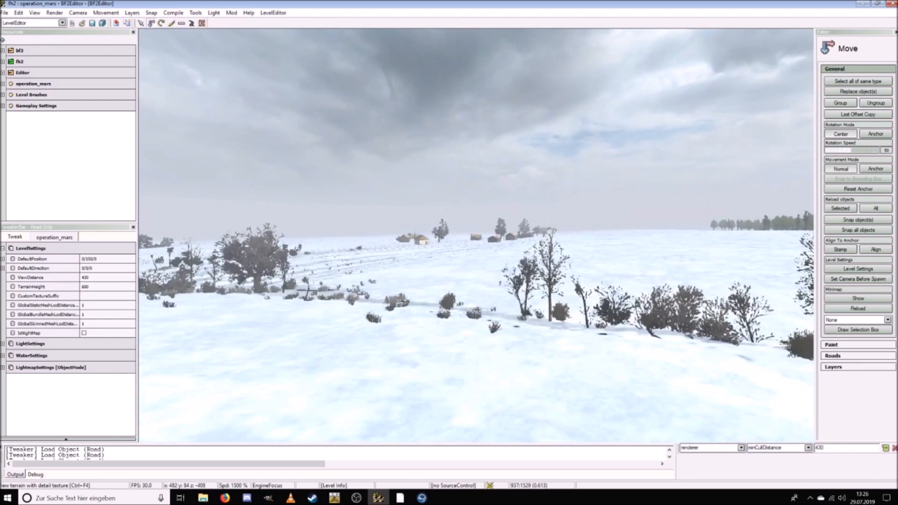
{"action": "right_click_drag", "start_coordinate": [477, 235], "coordinate": [424, 231]}
{"action": "scroll", "coordinate": [466, 237], "scroll_direction": "down", "scroll_amount": 4}
{"action": "key", "text": "w"}
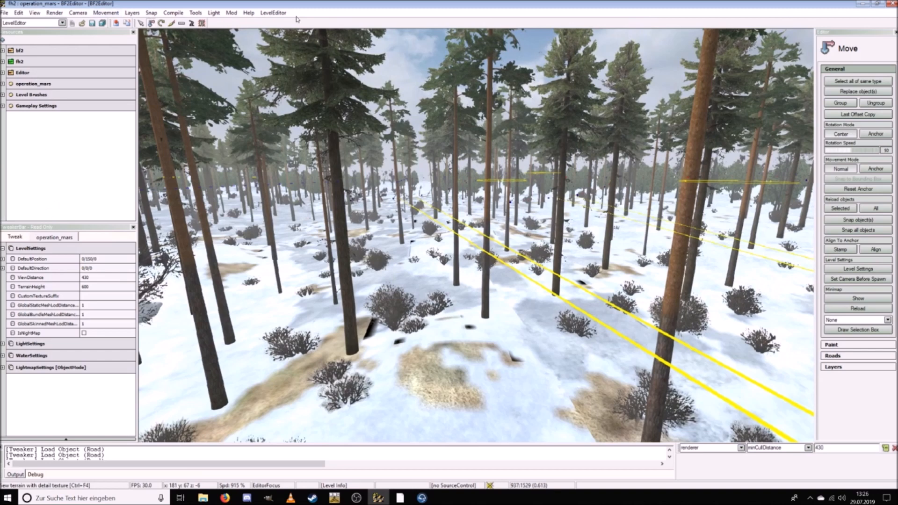
Step: Switch from LevelEditor to TerrainEditor, activate the Overgrowth mode and expand its Material list
{"action": "left_click", "coordinate": [20, 23]}
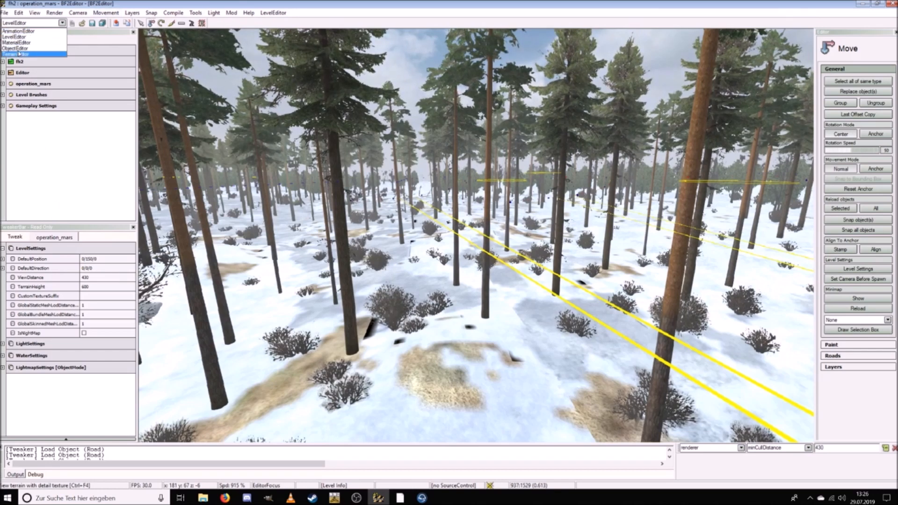
{"action": "left_click", "coordinate": [20, 55]}
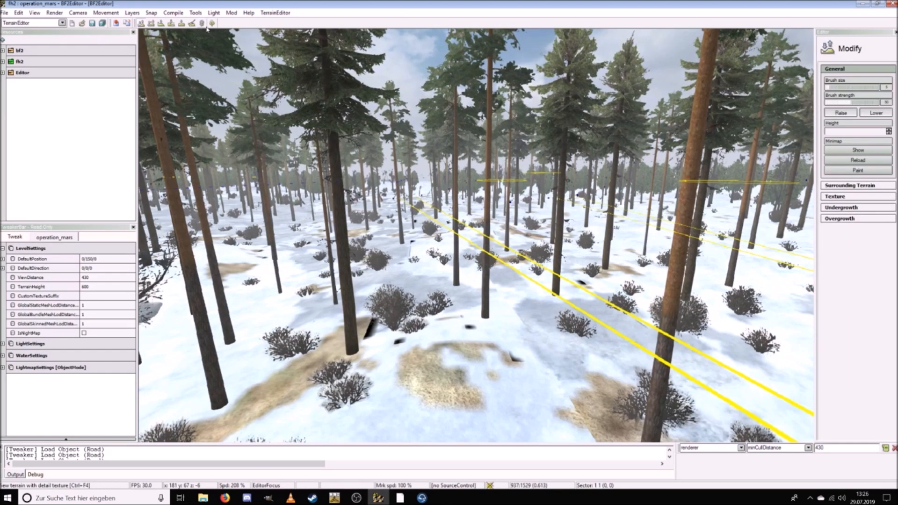
{"action": "left_click", "coordinate": [212, 23]}
{"action": "left_click", "coordinate": [3, 102]}
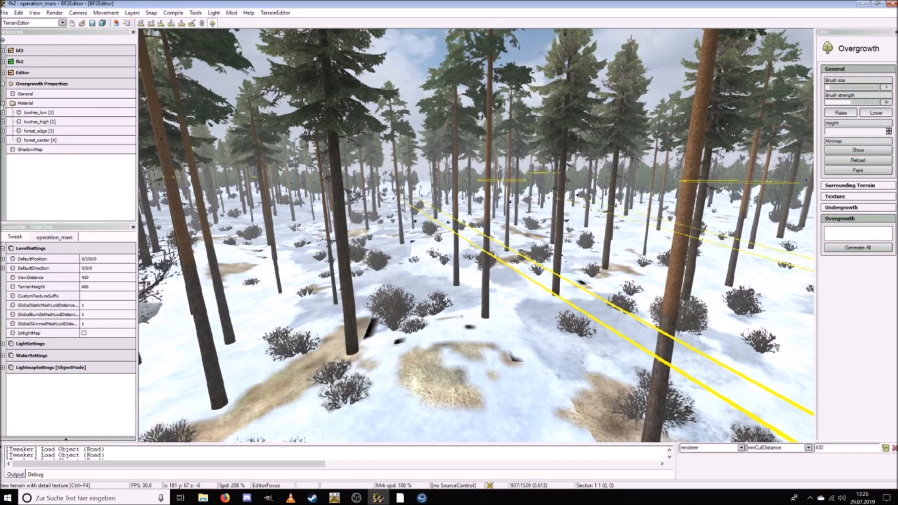
Step: Set the density of bush1 in the forest_edge overgrowth material to 2
{"action": "left_click", "coordinate": [35, 133]}
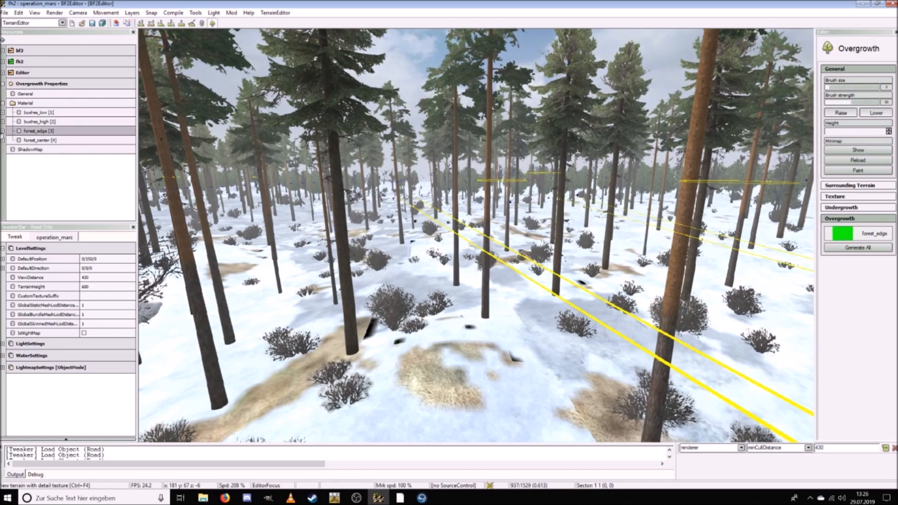
{"action": "left_click", "coordinate": [3, 131]}
{"action": "left_click", "coordinate": [42, 141]}
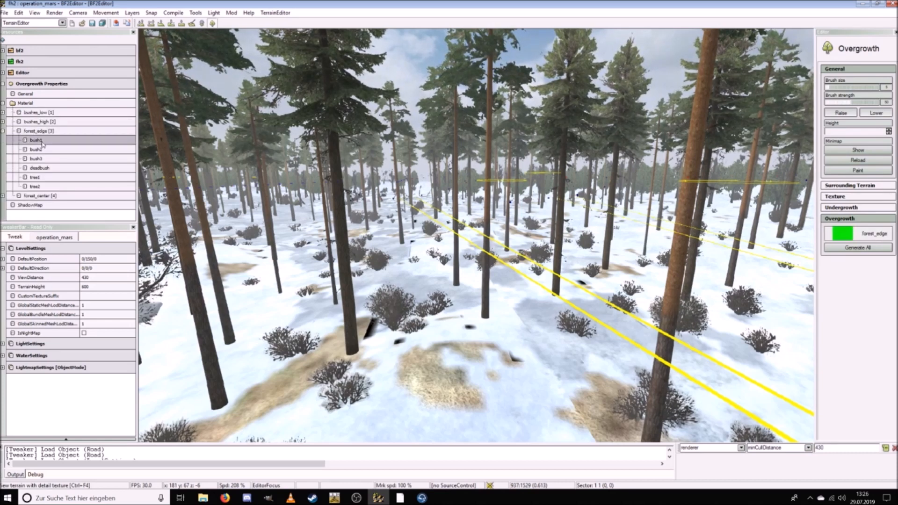
{"action": "left_click", "coordinate": [18, 238]}
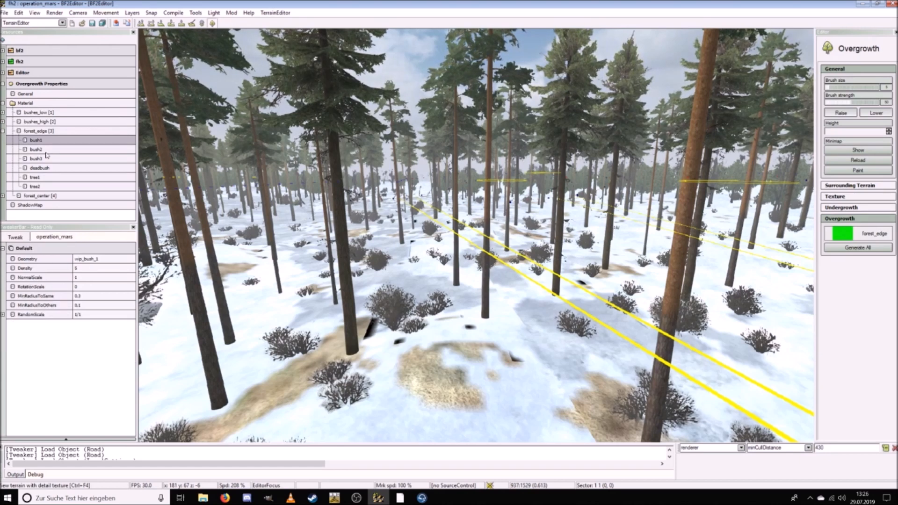
{"action": "left_click", "coordinate": [89, 269]}
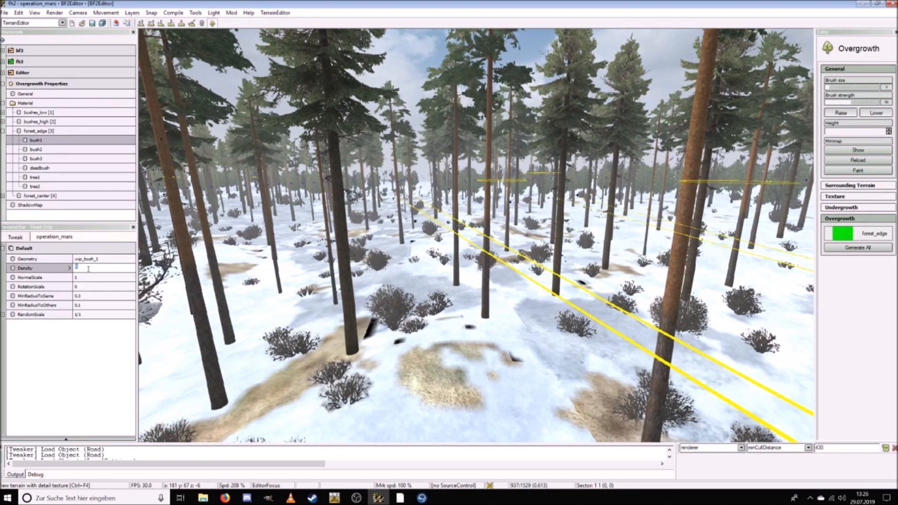
{"action": "key", "text": "Return"}
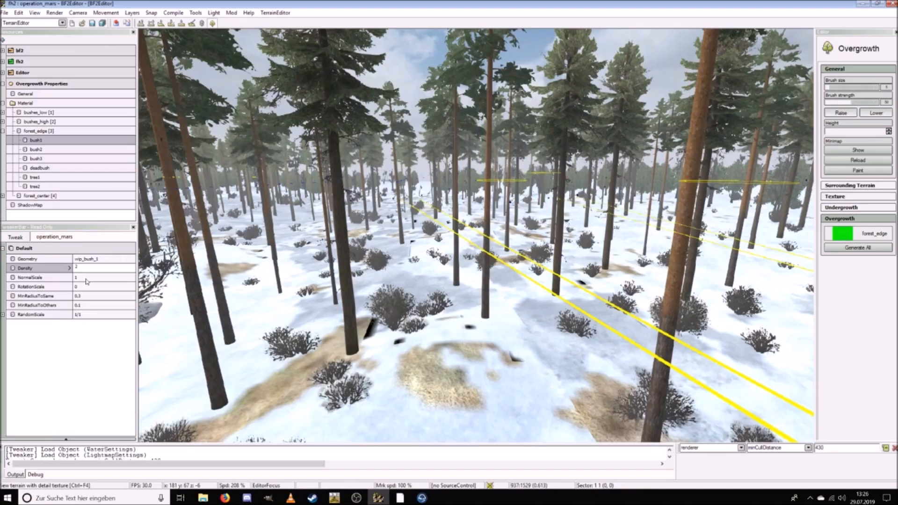
Step: Move to the forest edge and set the density of forest_edge's bush2 to 2
{"action": "key", "text": "w"}
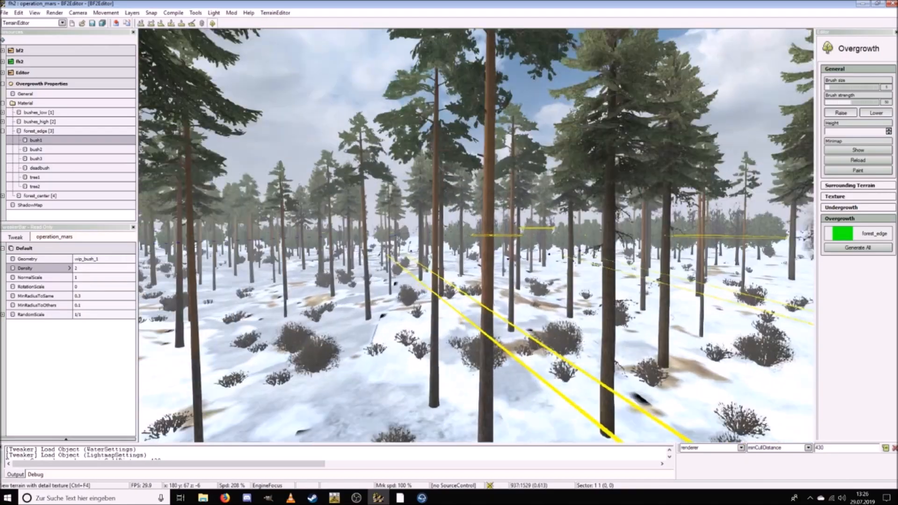
{"action": "key", "text": "w"}
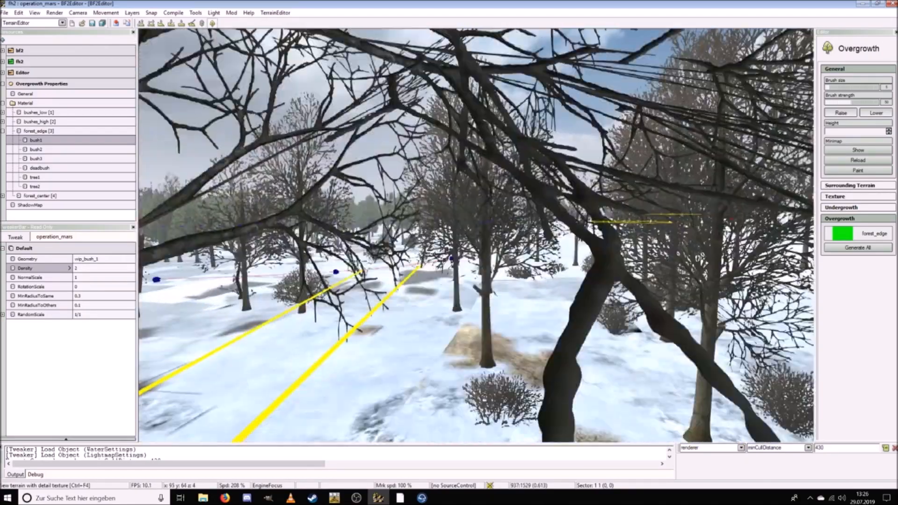
{"action": "key", "text": "w"}
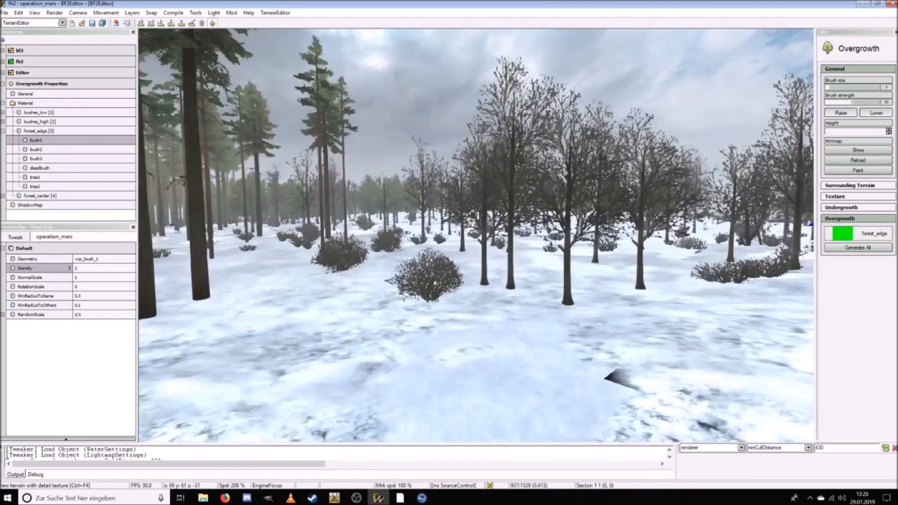
{"action": "key", "text": "w"}
{"action": "left_click", "coordinate": [33, 150]}
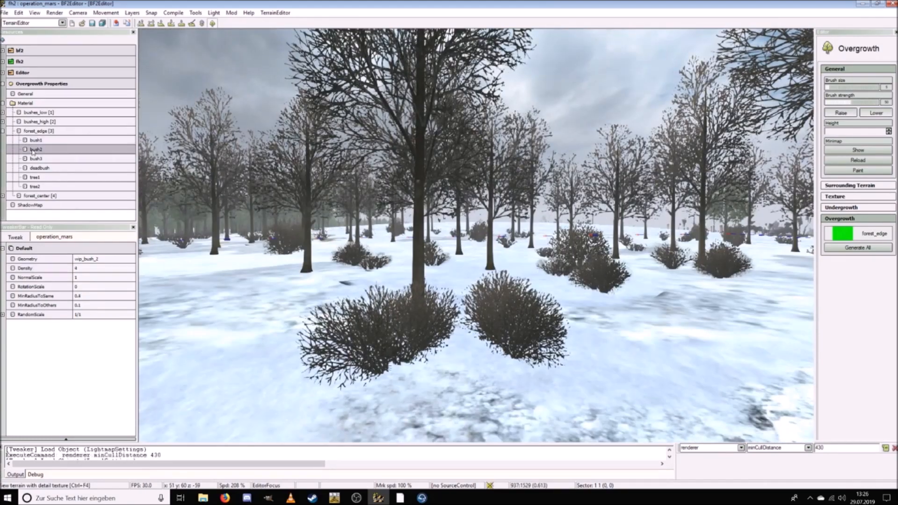
{"action": "left_click", "coordinate": [82, 269]}
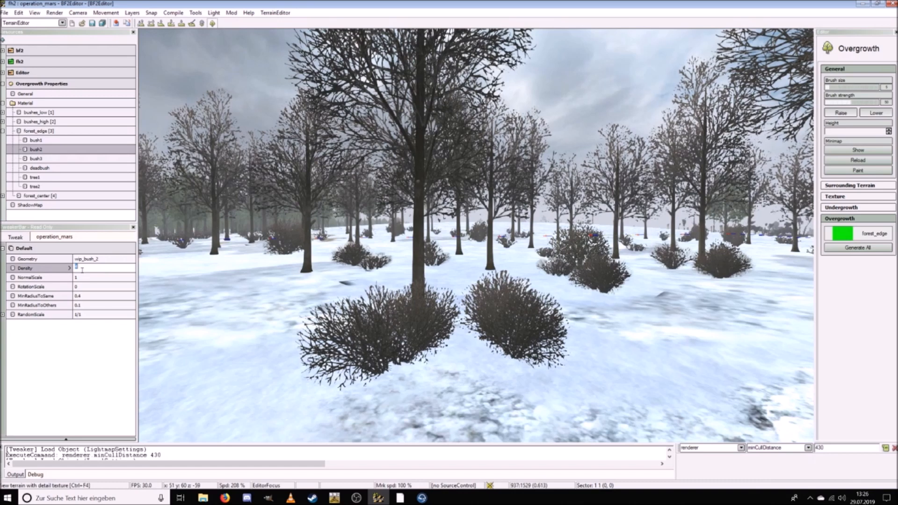
{"action": "type", "text": "2"}
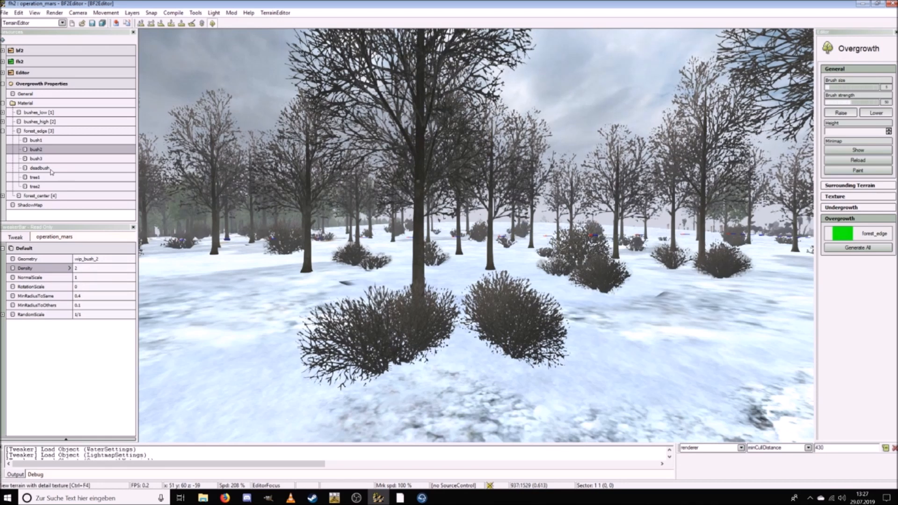
Step: Set the density of bush3 in the forest_edge overgrowth material to 2
{"action": "left_click", "coordinate": [36, 158]}
{"action": "left_click", "coordinate": [93, 268]}
{"action": "type", "text": "2"}
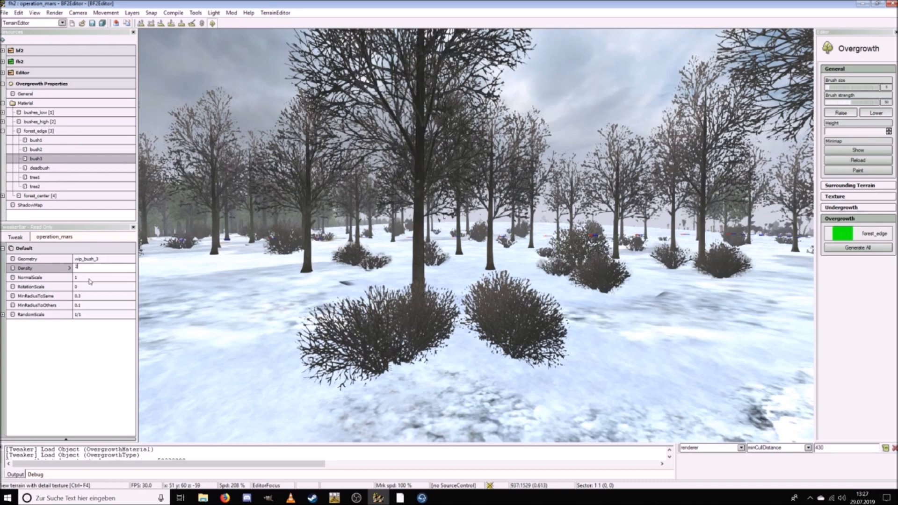
{"action": "key", "text": "Return"}
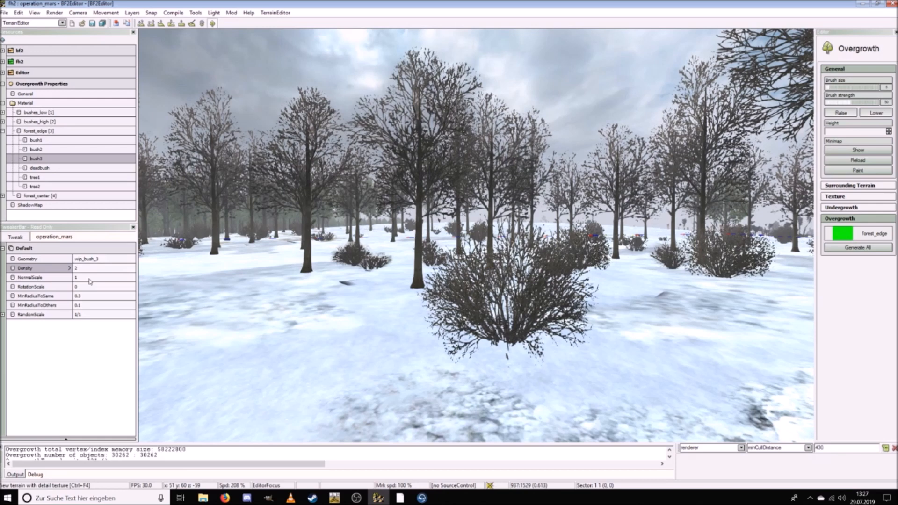
Step: Set the density of deadbush in the forest_edge overgrowth material to 1
{"action": "left_click", "coordinate": [58, 170]}
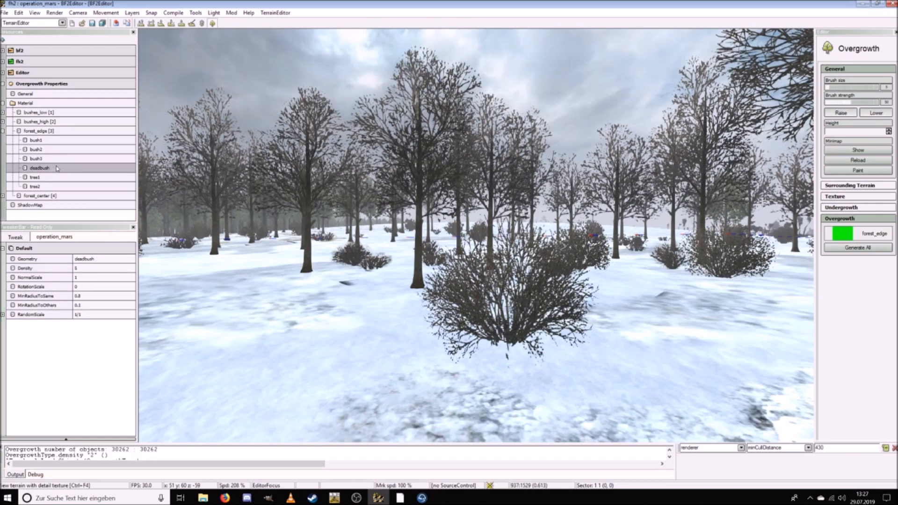
{"action": "left_click", "coordinate": [83, 268]}
{"action": "type", "text": "1"}
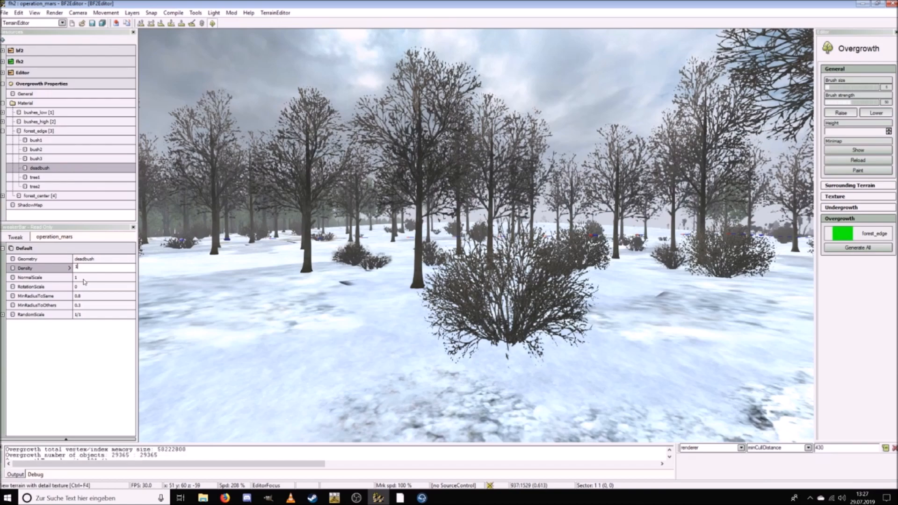
Step: Set the density of tree1 in the forest_edge overgrowth material to 7
{"action": "key", "text": "Caps_Lock"}
{"action": "key", "text": "w"}
{"action": "key", "text": "w"}
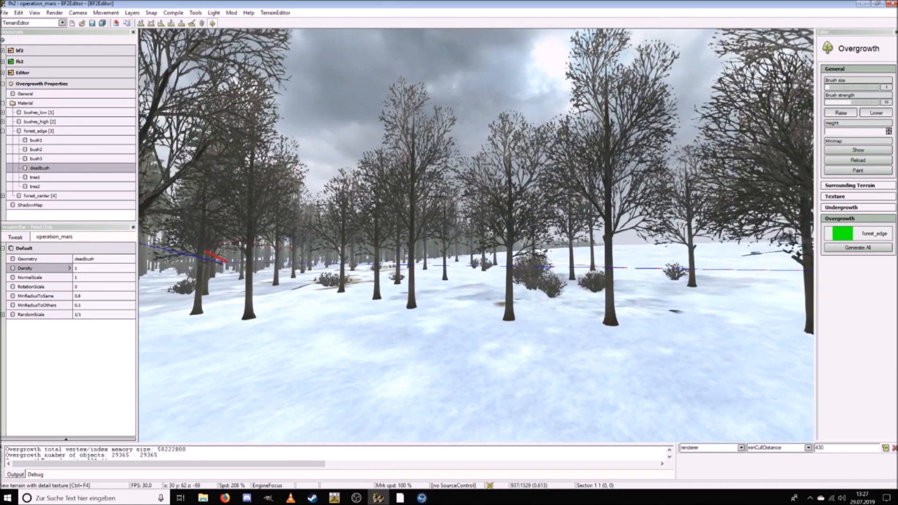
{"action": "key", "text": "Caps_Lock"}
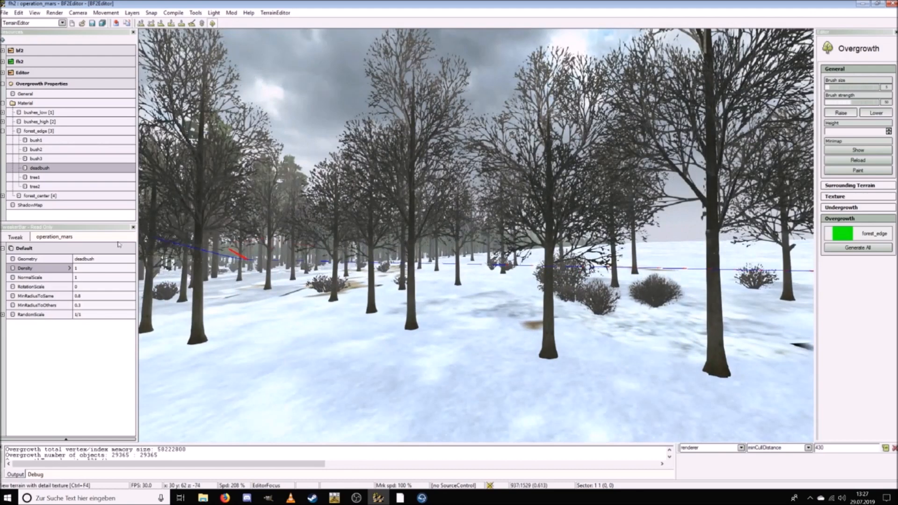
{"action": "left_click", "coordinate": [37, 177]}
{"action": "left_click", "coordinate": [87, 269]}
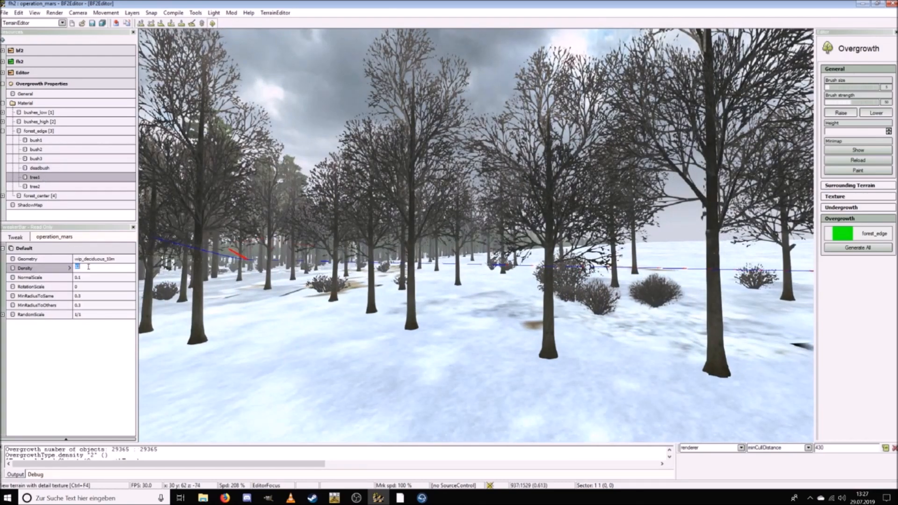
{"action": "type", "text": "1"}
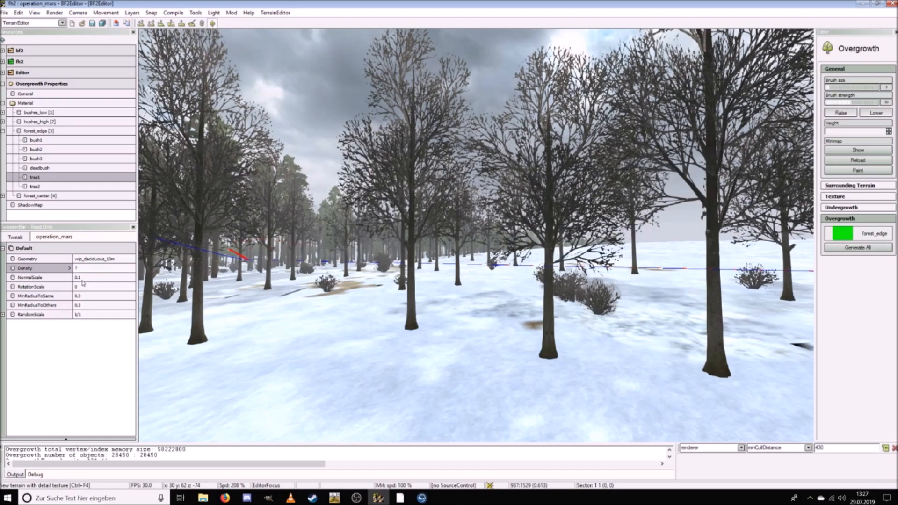
Step: Set the density of tree2 in the forest_edge overgrowth material to 9
{"action": "key", "text": "s"}
{"action": "key", "text": "a"}
{"action": "key", "text": "s"}
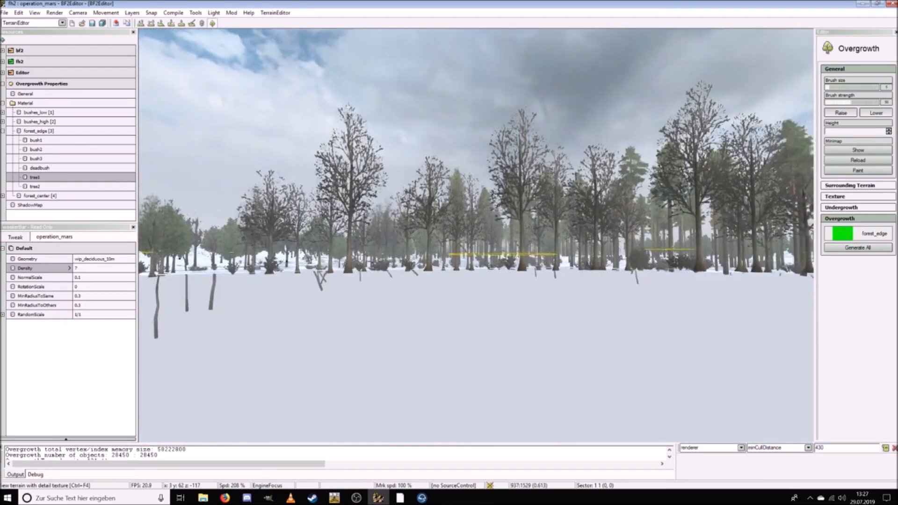
{"action": "key", "text": "w"}
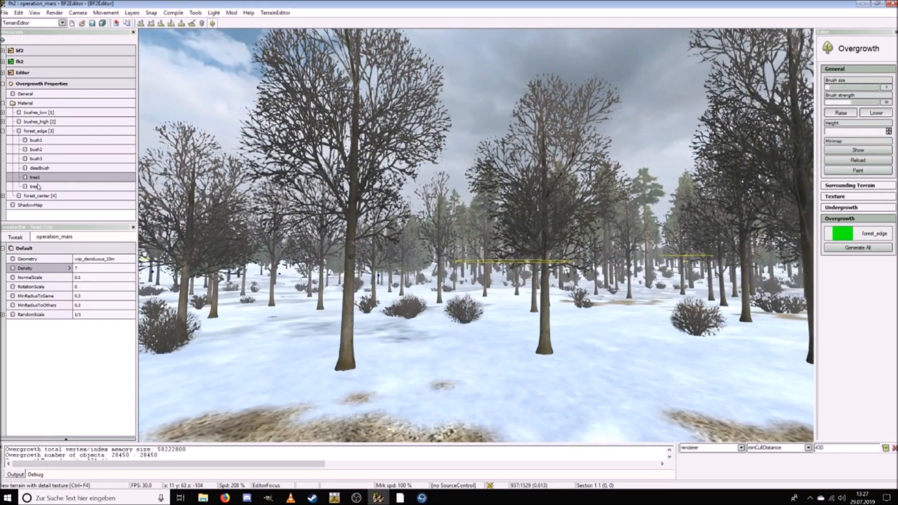
{"action": "left_click", "coordinate": [37, 187]}
{"action": "left_click", "coordinate": [83, 268]}
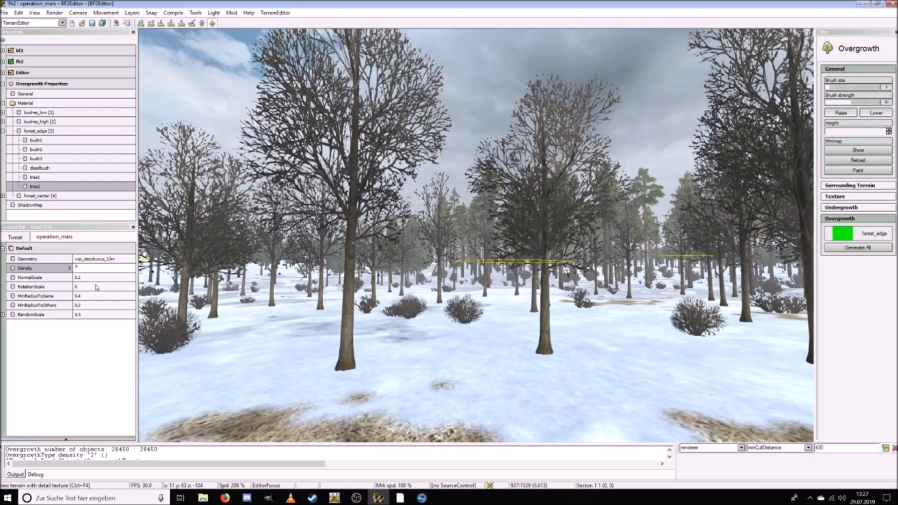
{"action": "key", "text": "Return"}
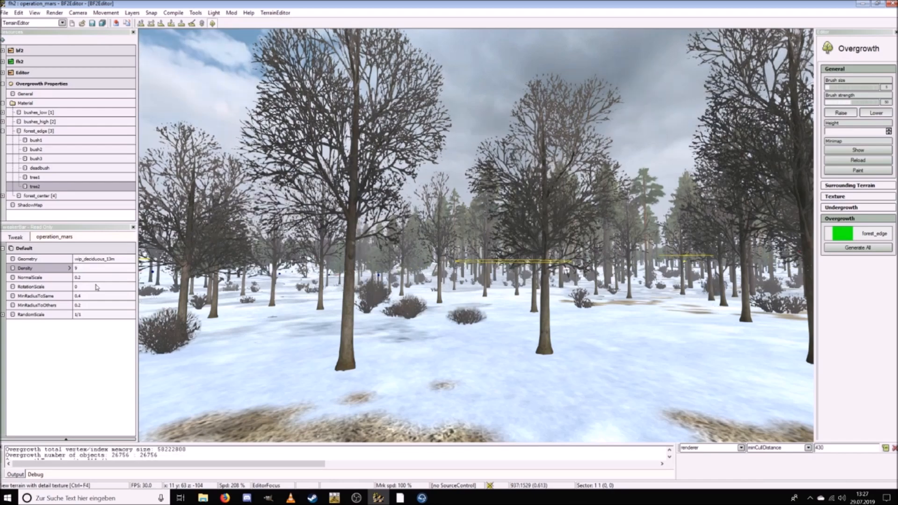
Step: Move into the pine forest and set the density of bush1 in the forest_center overgrowth material to 2
{"action": "key", "text": "s"}
{"action": "key", "text": "s"}
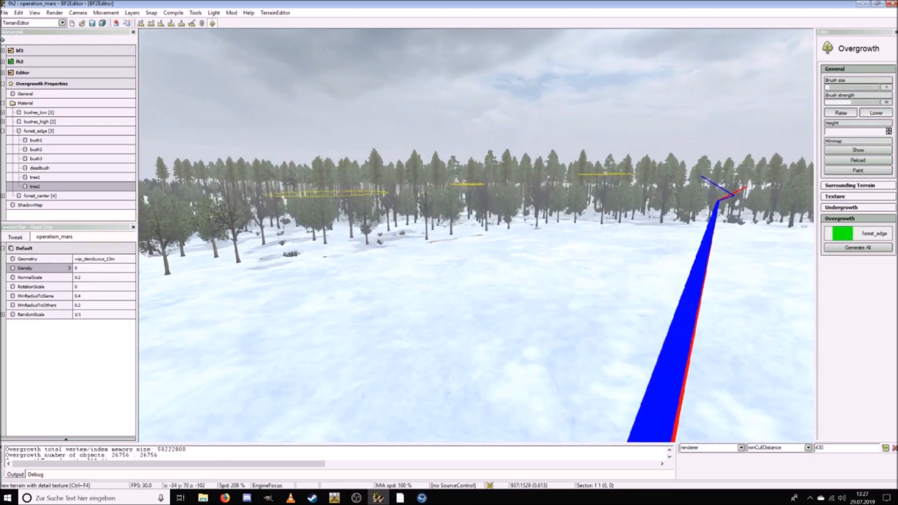
{"action": "key", "text": "w"}
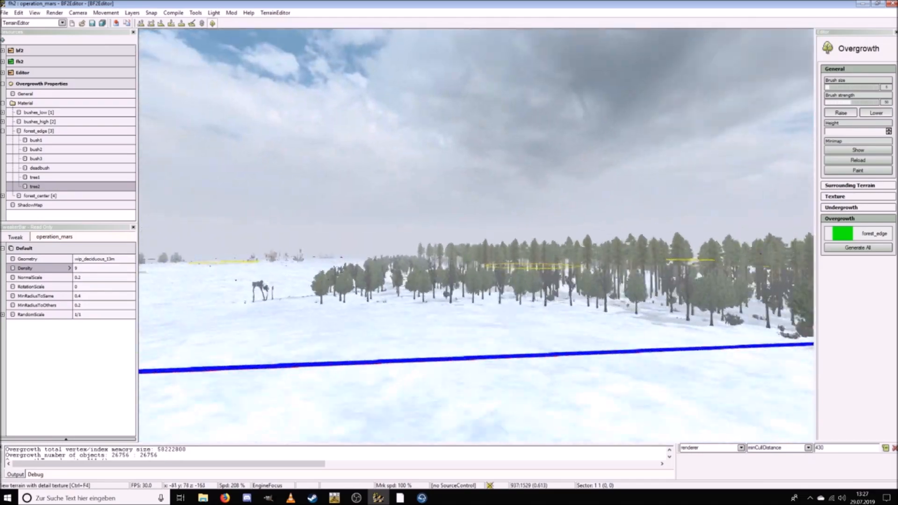
{"action": "key", "text": "w"}
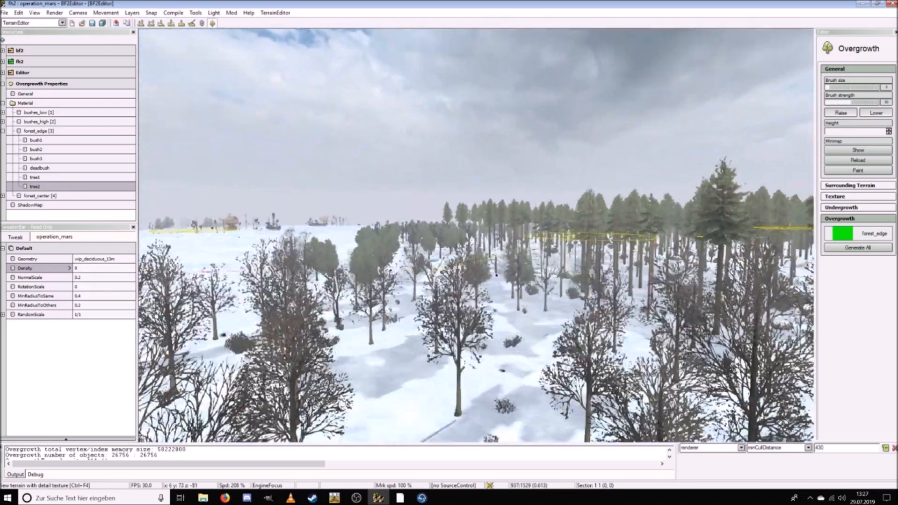
{"action": "key", "text": "w"}
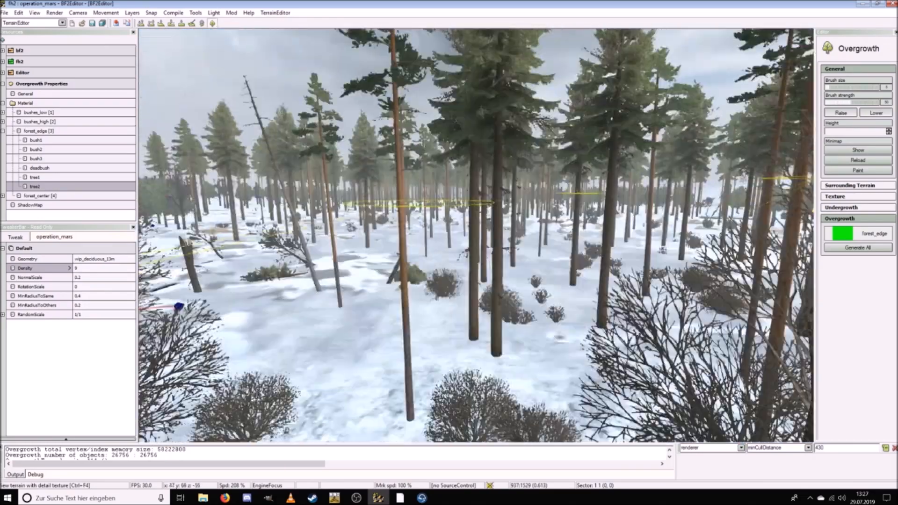
{"action": "key", "text": "w"}
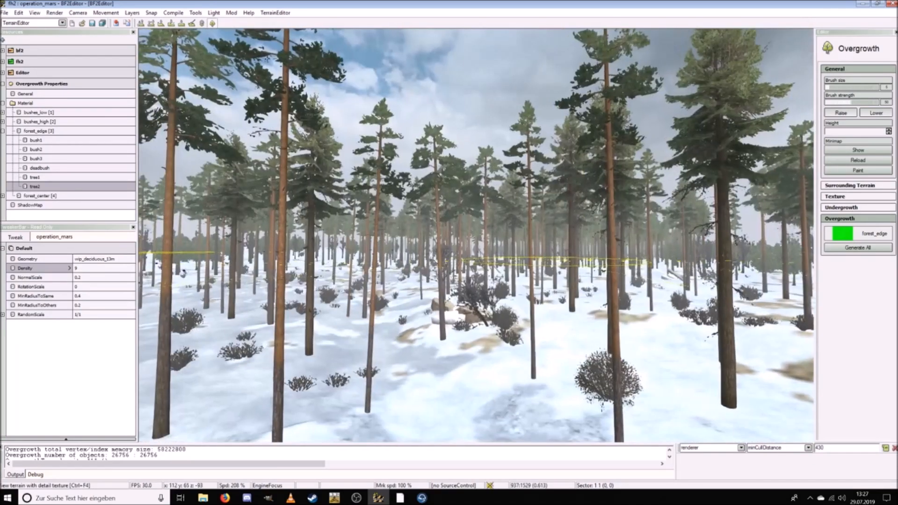
{"action": "key", "text": "w"}
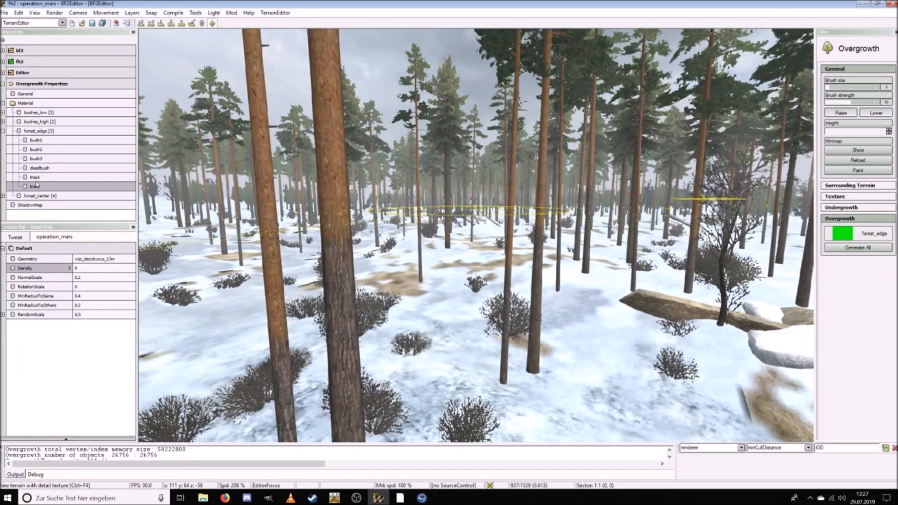
{"action": "left_click", "coordinate": [10, 196]}
{"action": "left_click", "coordinate": [38, 207]}
{"action": "left_click", "coordinate": [83, 268]}
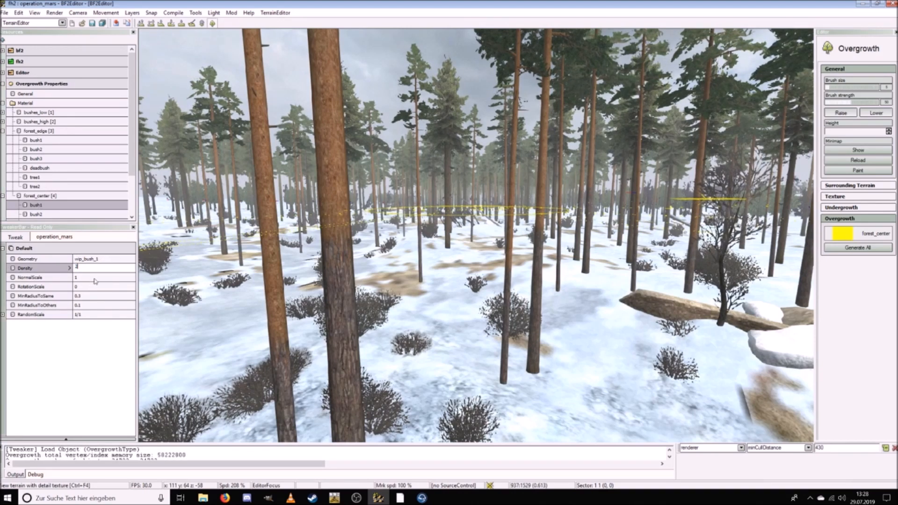
{"action": "key", "text": "Return"}
Step: Check the density settings of bush2 and bush3 in the forest_center overgrowth material
{"action": "scroll", "coordinate": [52, 211], "scroll_direction": "down", "scroll_amount": 1}
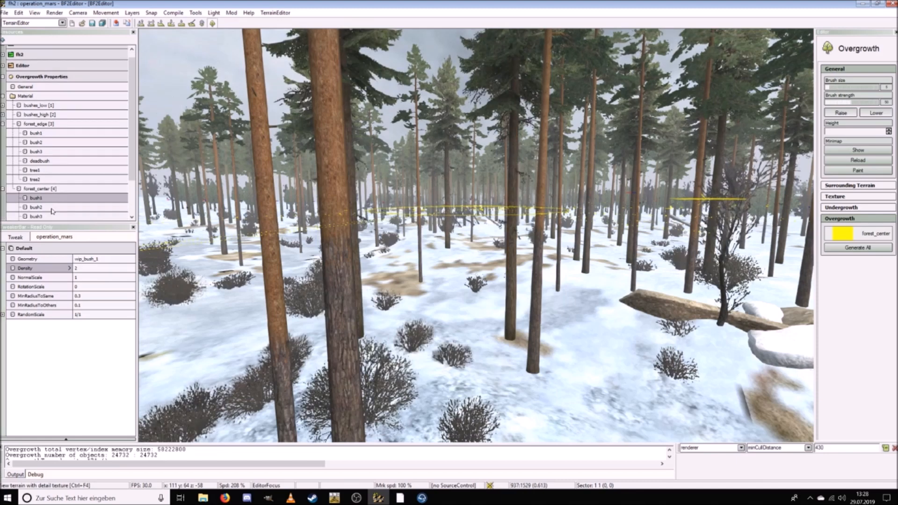
{"action": "left_click", "coordinate": [45, 209]}
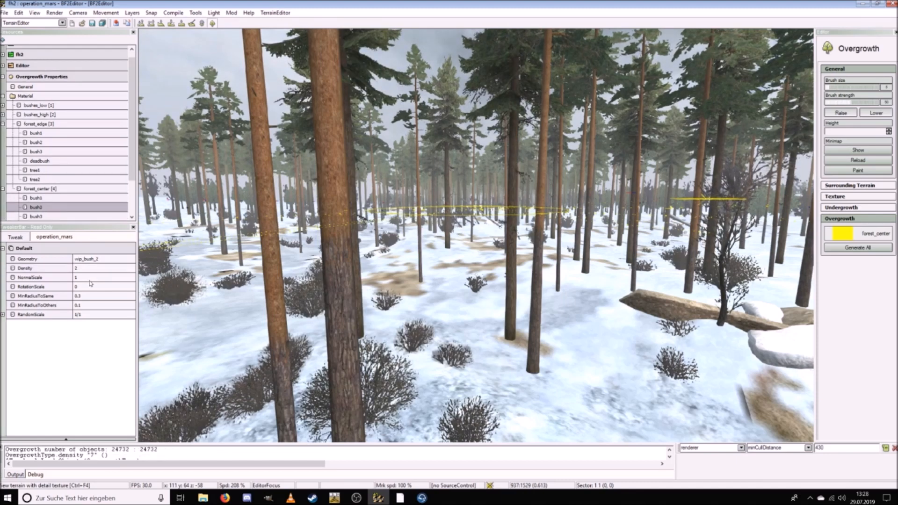
{"action": "scroll", "coordinate": [55, 206], "scroll_direction": "down", "scroll_amount": 1}
{"action": "left_click", "coordinate": [45, 197]}
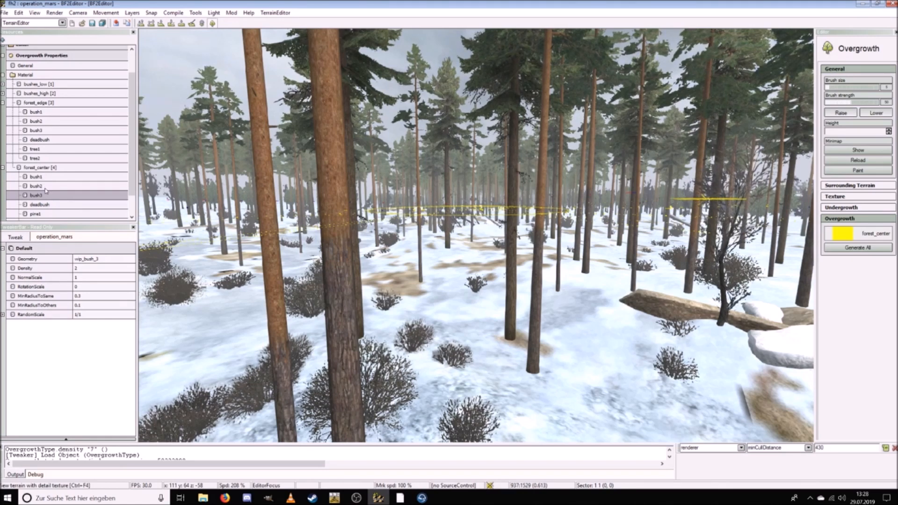
Step: Set the density of deadbush in the forest_center overgrowth material to 1
{"action": "left_click", "coordinate": [48, 205]}
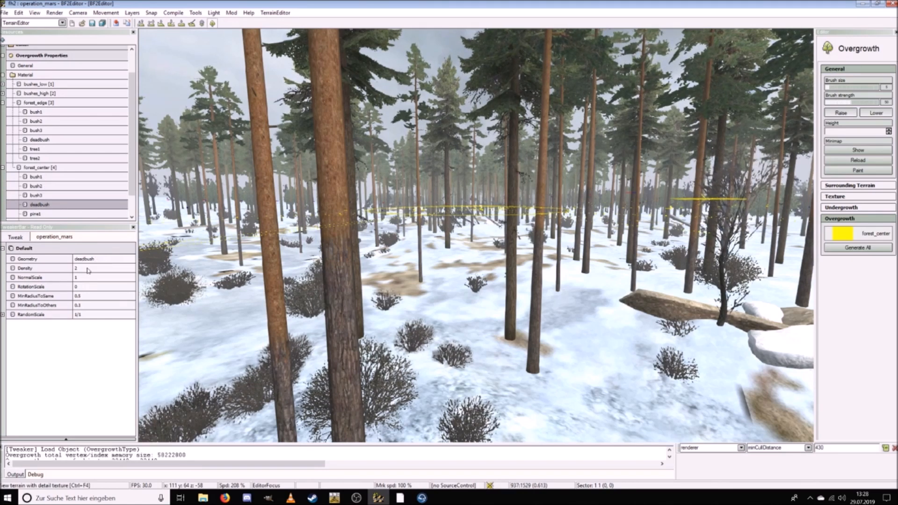
{"action": "left_click", "coordinate": [92, 266]}
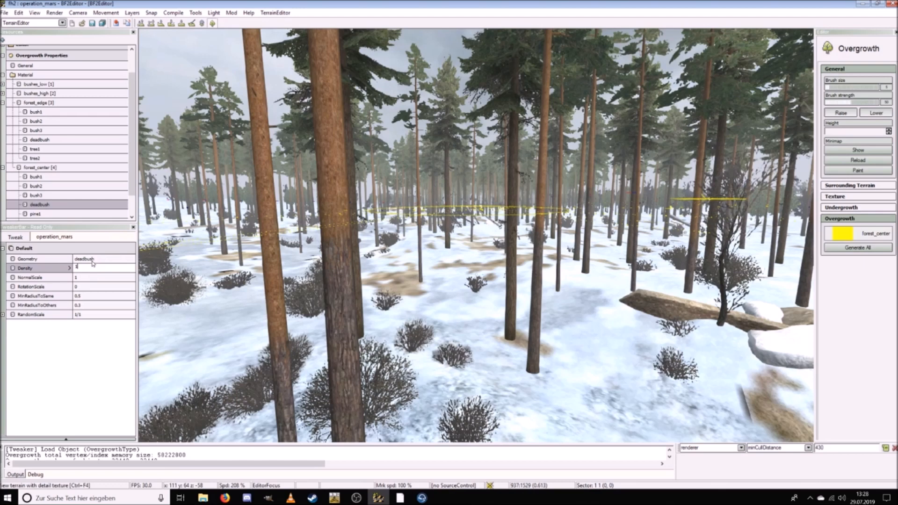
{"action": "type", "text": "9"}
{"action": "key", "text": "Return"}
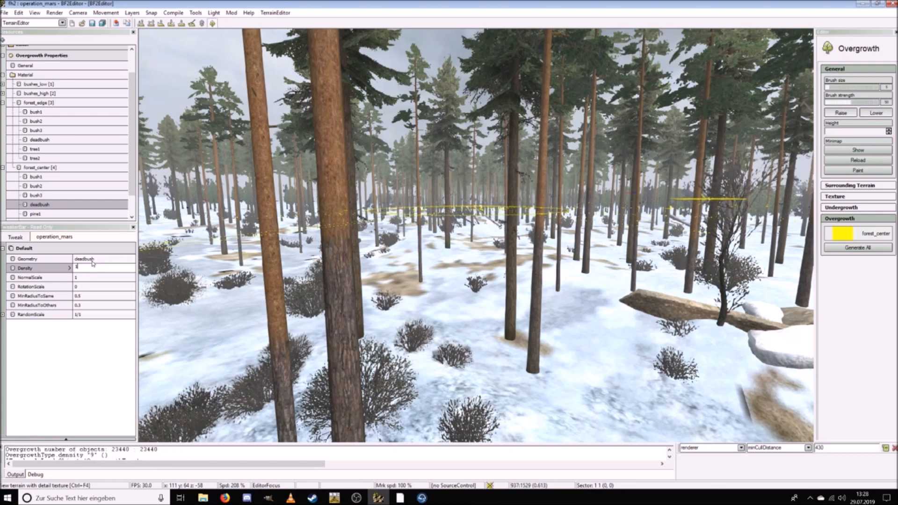
{"action": "key", "text": "Return"}
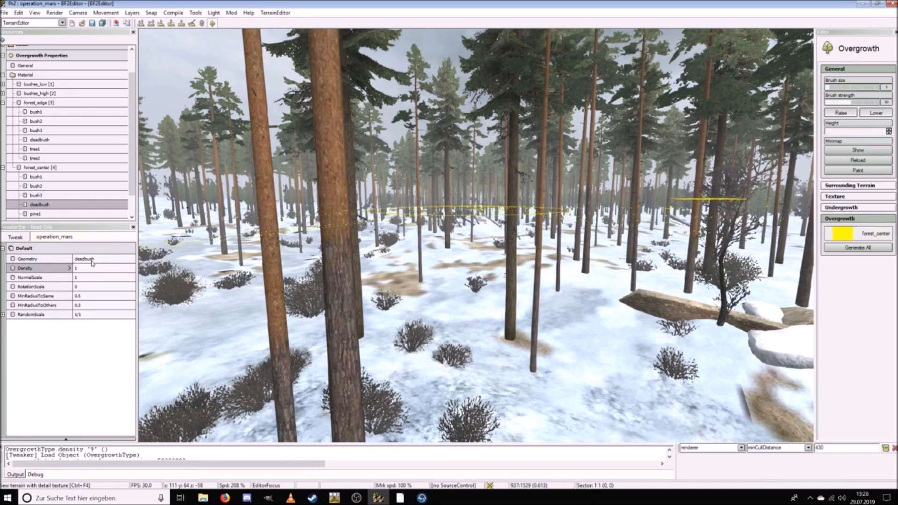
Step: Set the densities of pine1 and pine2 in the forest_center overgrowth material to 6 each
{"action": "scroll", "coordinate": [21, 188], "scroll_direction": "down", "scroll_amount": 1}
{"action": "left_click", "coordinate": [42, 190]}
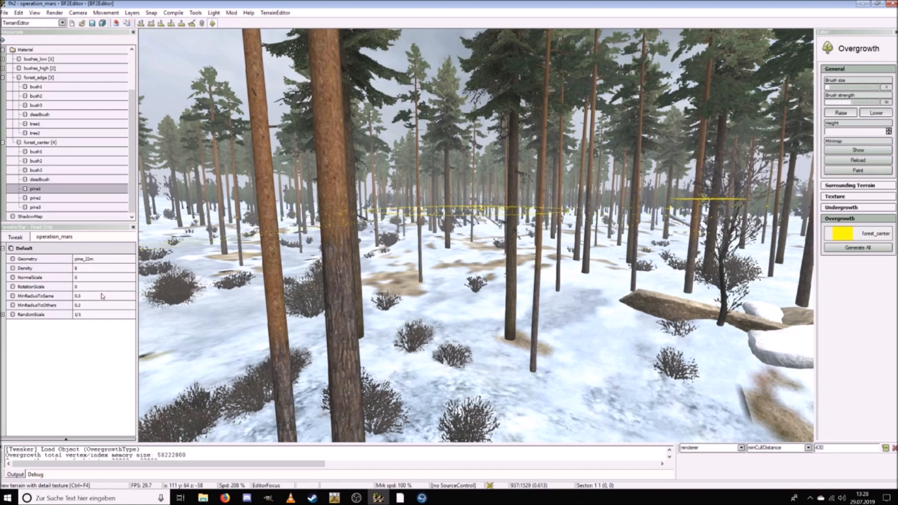
{"action": "left_click", "coordinate": [88, 268]}
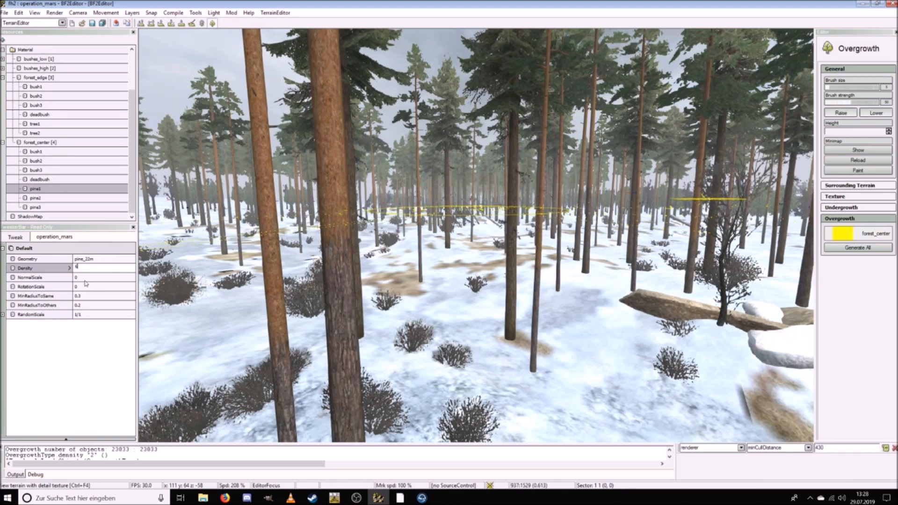
{"action": "key", "text": "Return"}
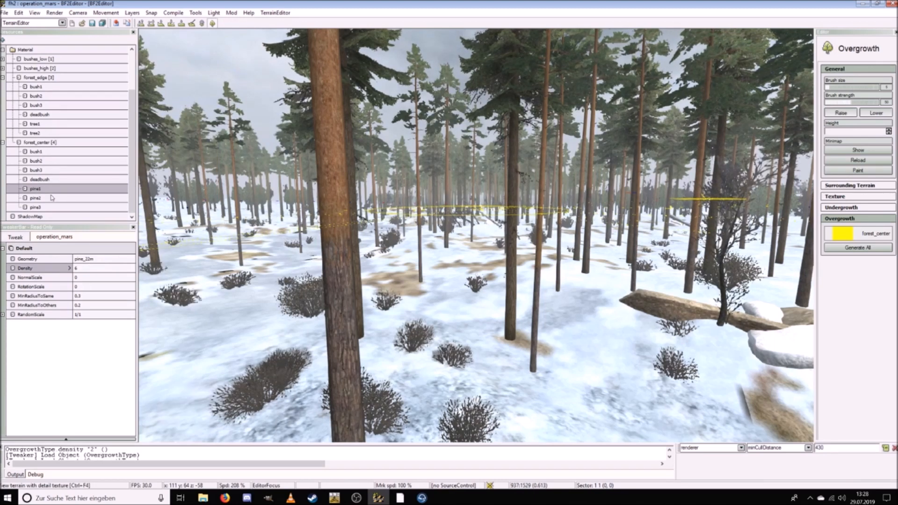
{"action": "left_click", "coordinate": [55, 198]}
{"action": "left_click", "coordinate": [89, 268]}
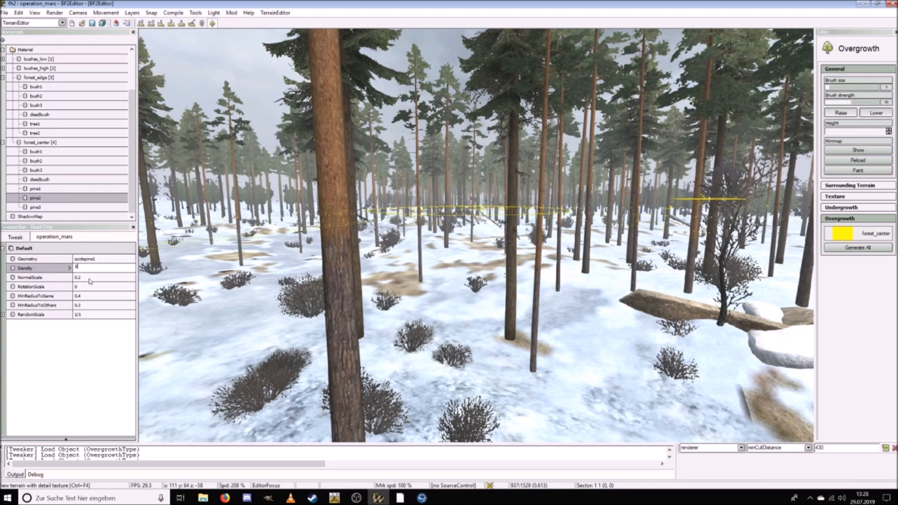
{"action": "key", "text": "Return"}
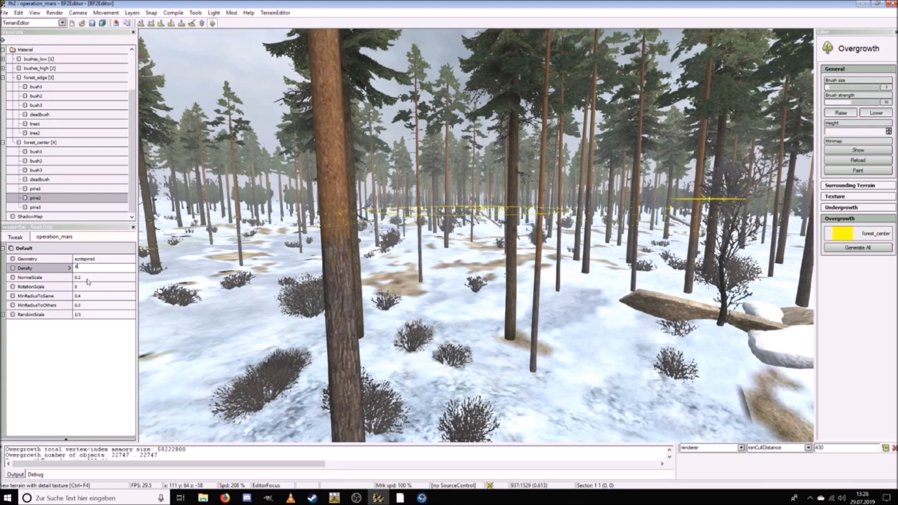
Step: Set the density of pine3 in the forest_center overgrowth material to 7
{"action": "key", "text": "w"}
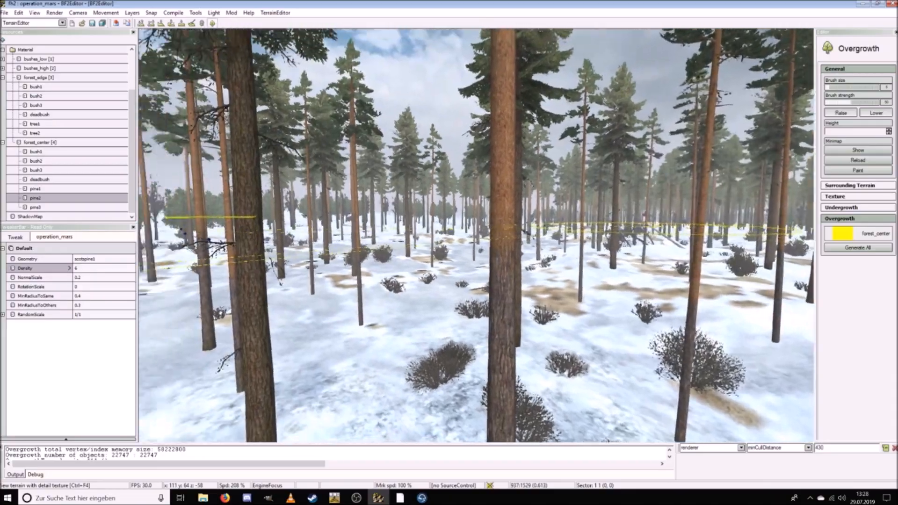
{"action": "key", "text": "w"}
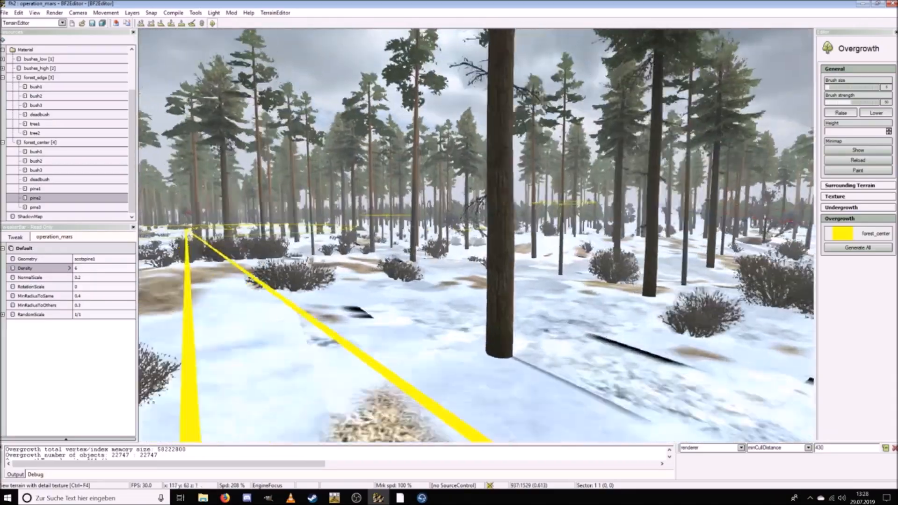
{"action": "key", "text": "w"}
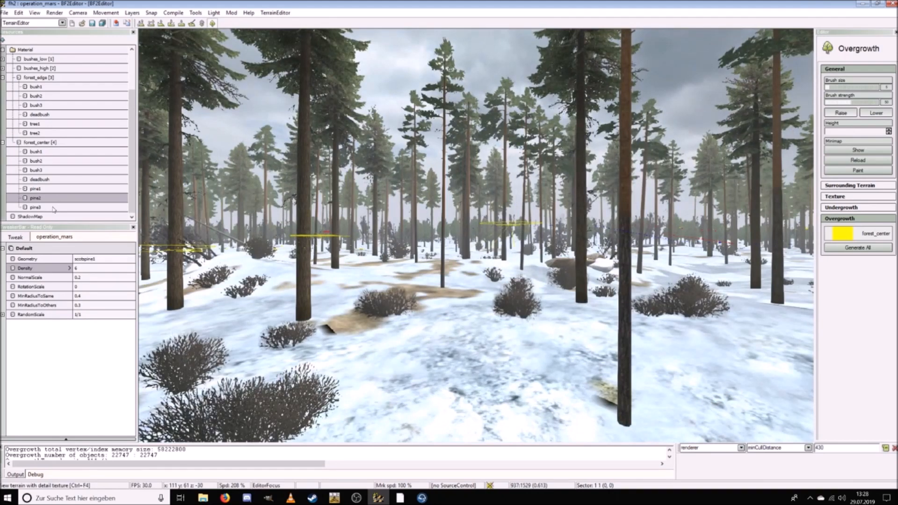
{"action": "left_click", "coordinate": [53, 208]}
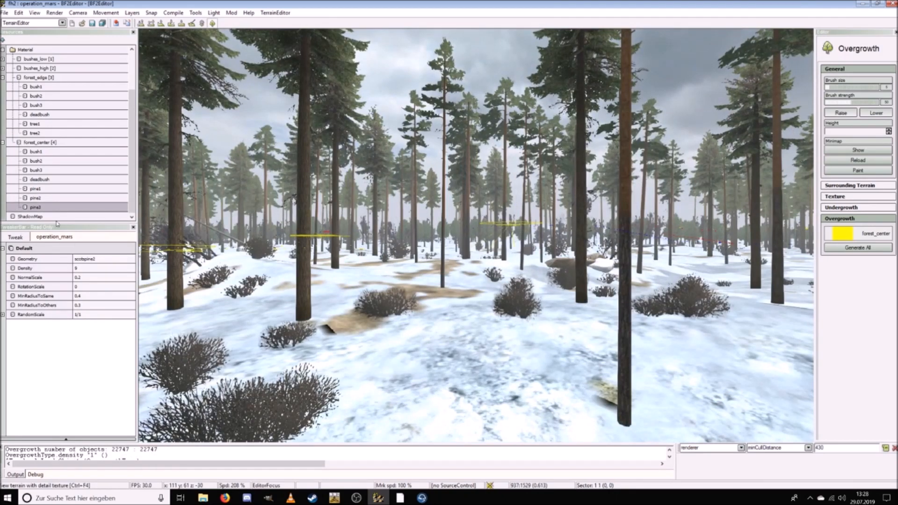
{"action": "left_click", "coordinate": [92, 269]}
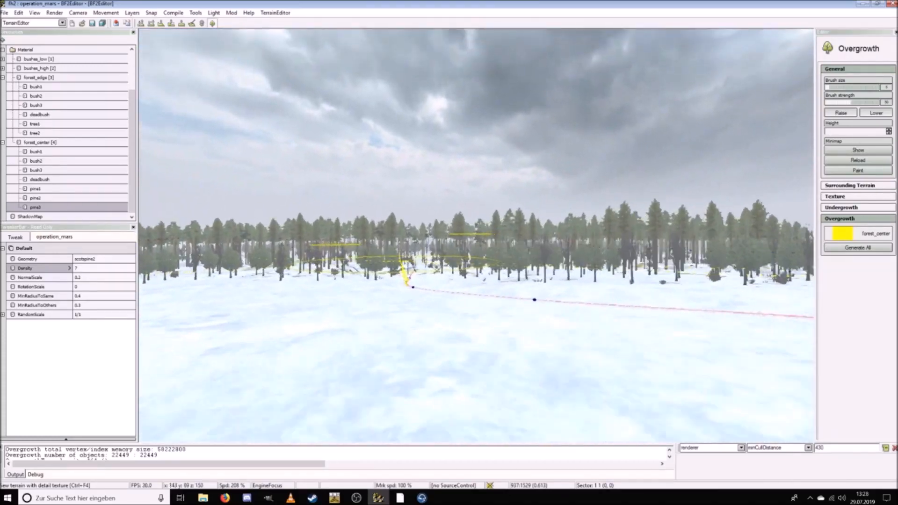
Step: Fly through the pine forest to examine how dense its trees and bushes are
{"action": "key", "text": "ctrl+w"}
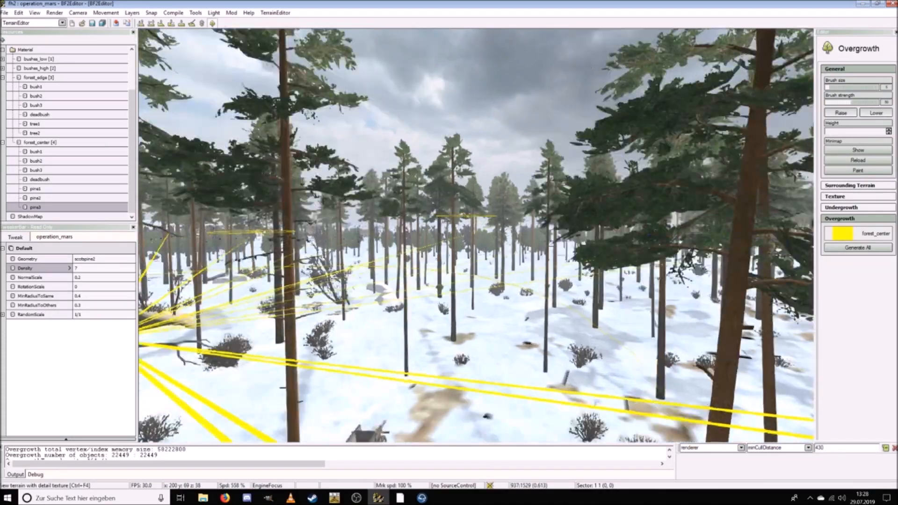
{"action": "key", "text": "w"}
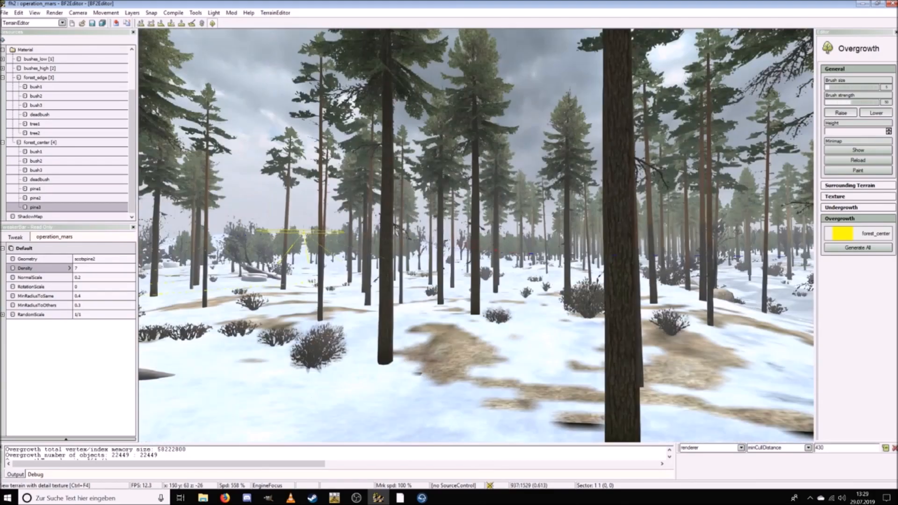
{"action": "key", "text": "w"}
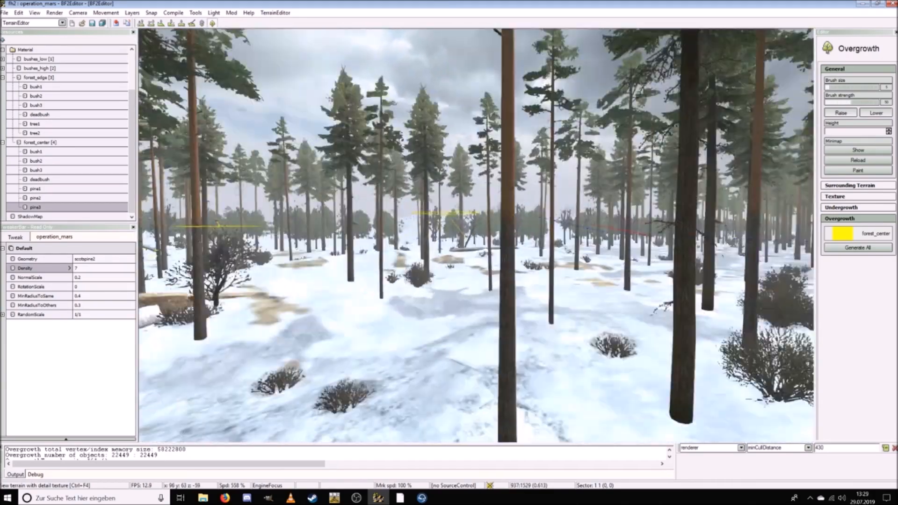
Step: Fly over the pine forest, open fields and road to examine the overgrowth across the map
{"action": "key", "text": "w"}
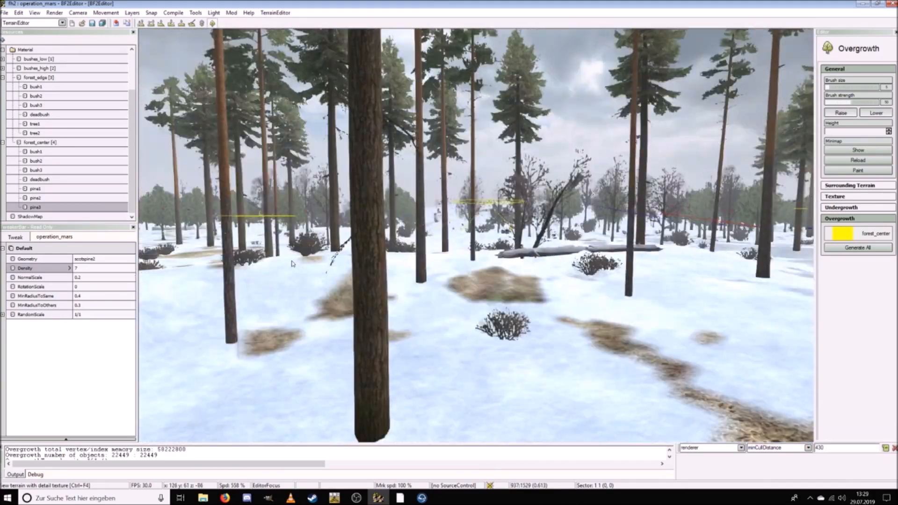
{"action": "key", "text": "w"}
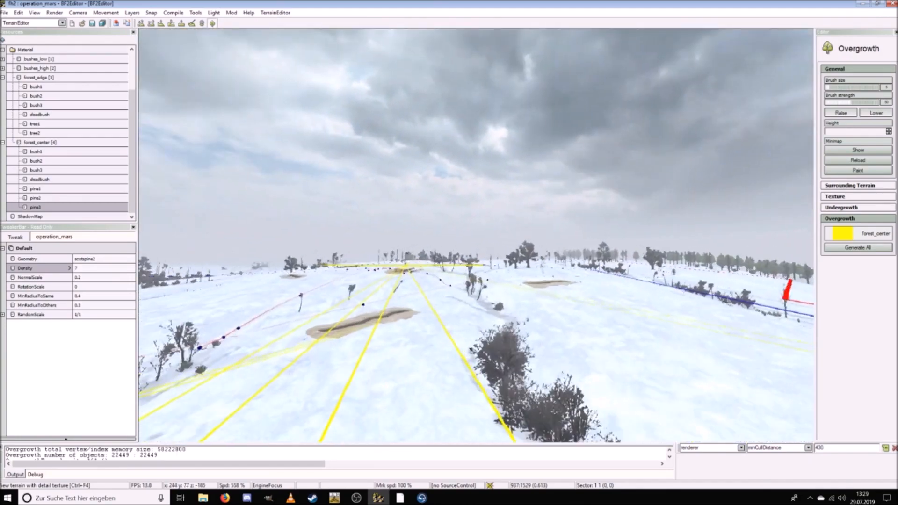
{"action": "key", "text": "w"}
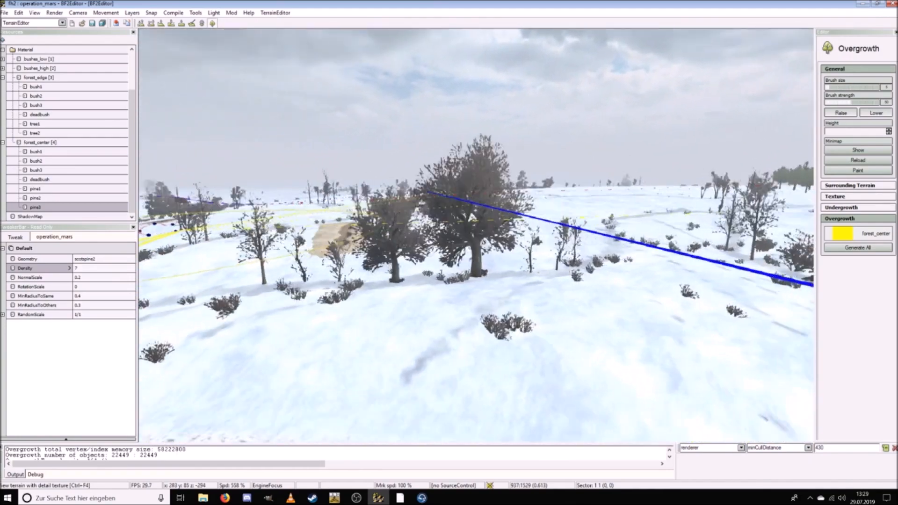
{"action": "key", "text": "s"}
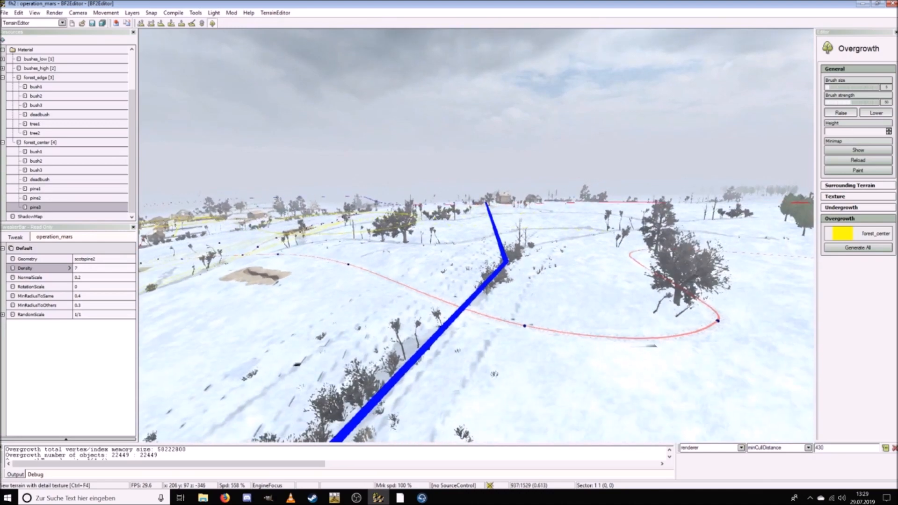
{"action": "key", "text": "w"}
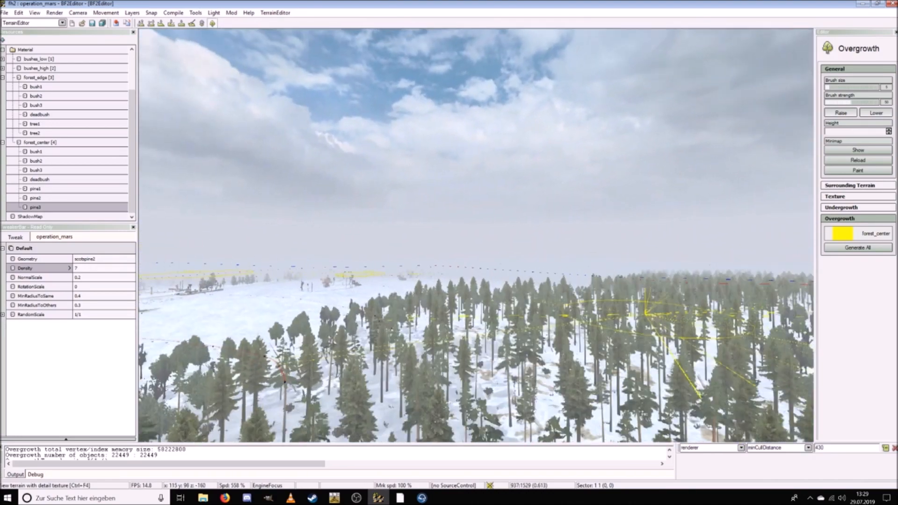
{"action": "key", "text": "w"}
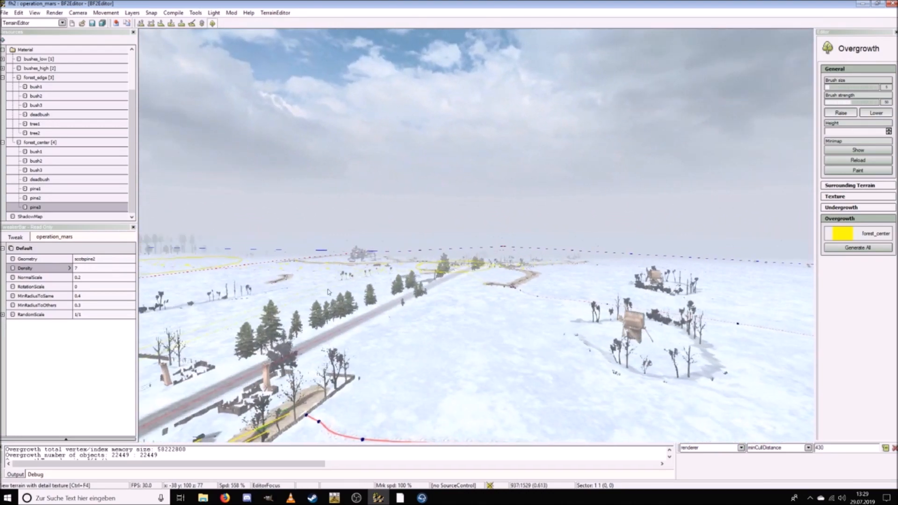
{"action": "right_click_drag", "start_coordinate": [459, 301], "coordinate": [432, 277]}
Step: Switch to the LevelEditor and draw the Soldier Mesh collision meshes around the ruined trench bunker with the flag
{"action": "left_click", "coordinate": [47, 23]}
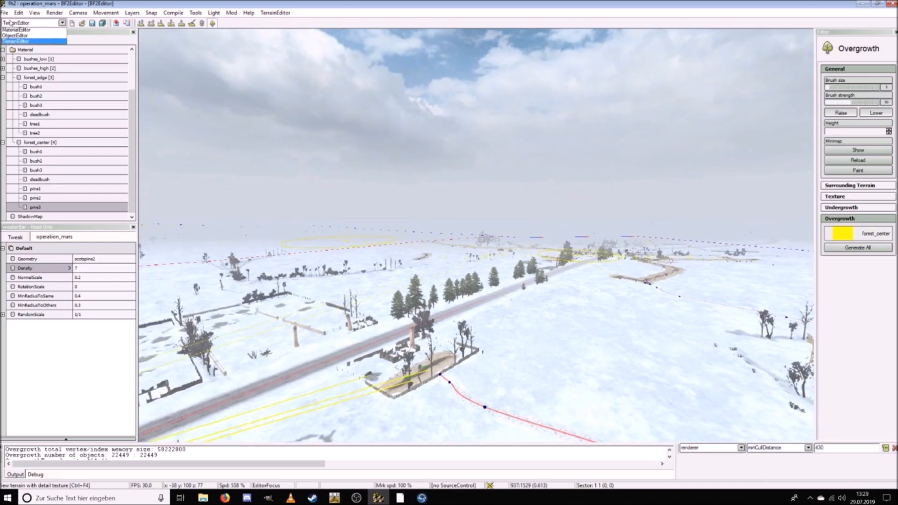
{"action": "left_click", "coordinate": [28, 35]}
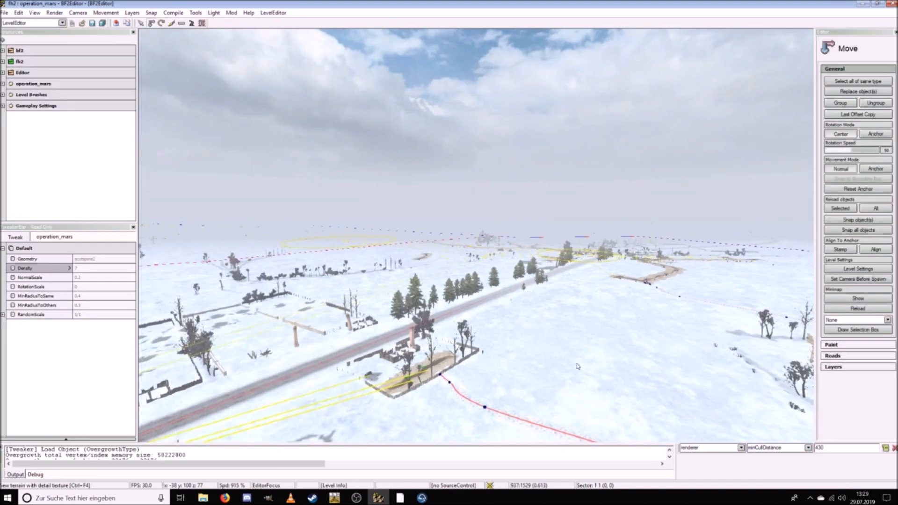
{"action": "right_click_drag", "start_coordinate": [476, 234], "coordinate": [407, 286]}
{"action": "key", "text": "a"}
{"action": "scroll", "coordinate": [421, 241], "scroll_direction": "down", "scroll_amount": 7}
{"action": "key", "text": "w"}
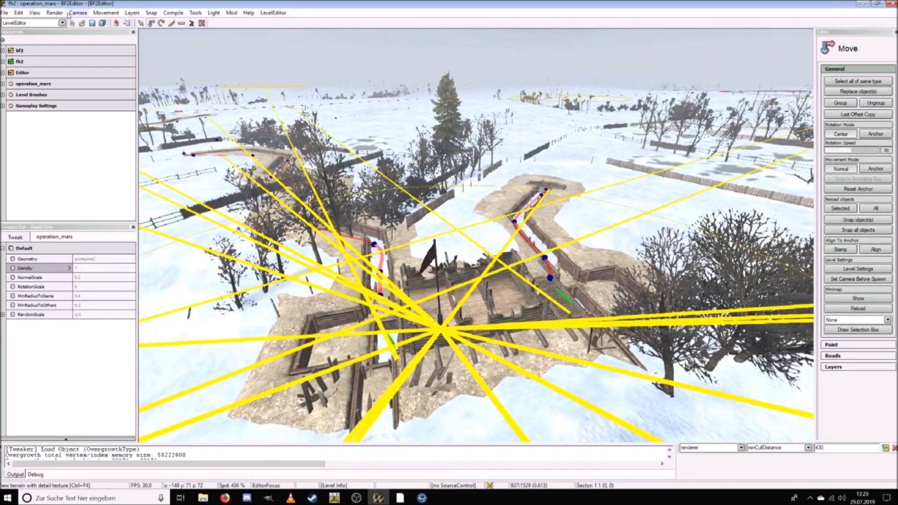
{"action": "left_click", "coordinate": [59, 14]}
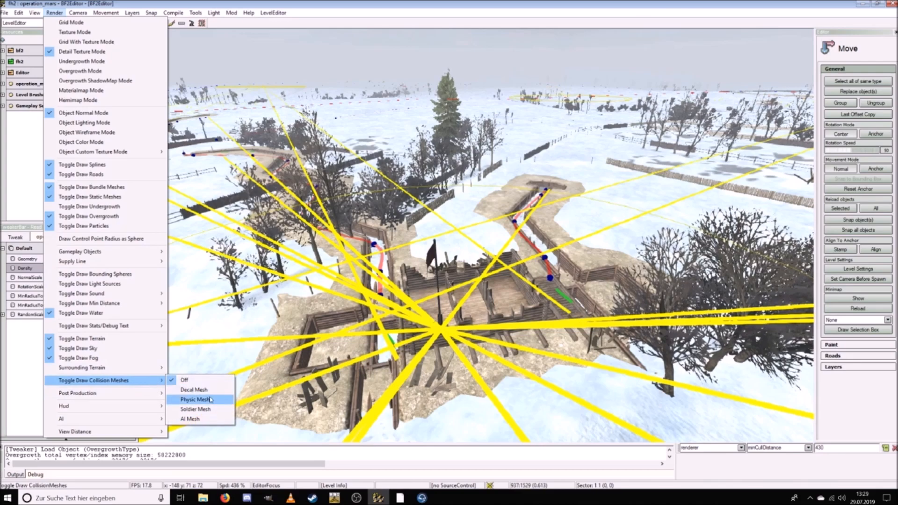
{"action": "left_click", "coordinate": [207, 410]}
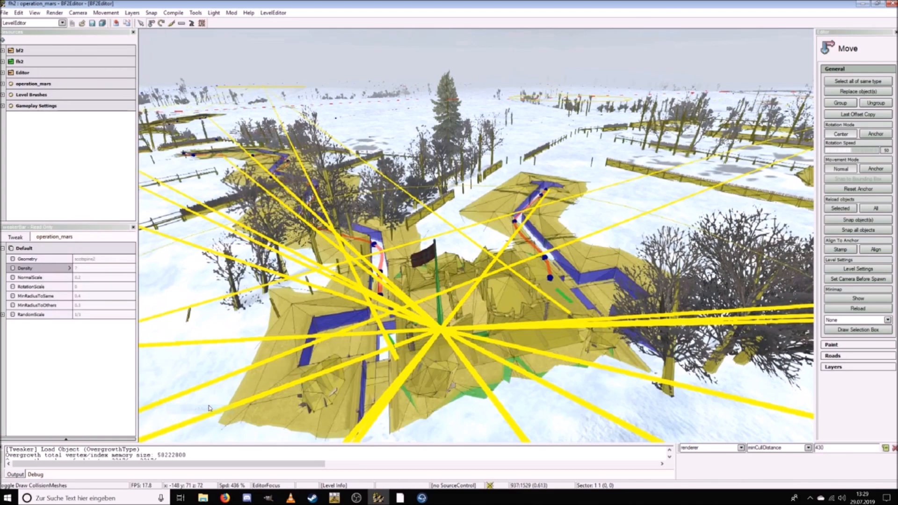
Step: Examine the soldier collision meshes of the bunker's walls, plank floor and adjoining trenches from close up
{"action": "mouse_move", "coordinate": [470, 375]}
{"action": "right_mouse_down"}
{"action": "mouse_move", "coordinate": [491, 366]}
{"action": "mouse_move", "coordinate": [496, 351]}
{"action": "mouse_move", "coordinate": [500, 309]}
{"action": "mouse_move", "coordinate": [490, 301]}
{"action": "right_mouse_up"}
{"action": "key", "text": "w"}
{"action": "key", "text": "s"}
{"action": "scroll", "coordinate": [500, 309], "scroll_direction": "down", "scroll_amount": 5}
{"action": "key", "text": "w"}
{"action": "key", "text": "w"}
{"action": "scroll", "coordinate": [407, 336], "scroll_direction": "down", "scroll_amount": 5}
{"action": "right_click_drag", "start_coordinate": [399, 331], "coordinate": [408, 226]}
{"action": "key", "text": "a"}
{"action": "key", "text": "s"}
{"action": "key", "text": "w"}
{"action": "key", "text": "d"}
{"action": "key", "text": "d"}
{"action": "key", "text": "s"}
{"action": "key", "text": "d"}
{"action": "key", "text": "s"}
{"action": "key", "text": "s"}
{"action": "key", "text": "w"}
{"action": "key", "text": "d"}
{"action": "right_click_drag", "start_coordinate": [510, 229], "coordinate": [497, 250]}
{"action": "key", "text": "s"}
Step: Set the roll rotation of the small log bridge in the bunker floor beside the trench to 0
{"action": "left_click", "coordinate": [443, 248]}
{"action": "key", "text": "s"}
{"action": "mouse_move", "coordinate": [443, 248]}
{"action": "right_mouse_down"}
{"action": "mouse_move", "coordinate": [473, 233]}
{"action": "mouse_move", "coordinate": [491, 245]}
{"action": "mouse_move", "coordinate": [431, 255]}
{"action": "right_mouse_up"}
{"action": "key", "text": "a"}
{"action": "key", "text": "w"}
{"action": "key", "text": "d"}
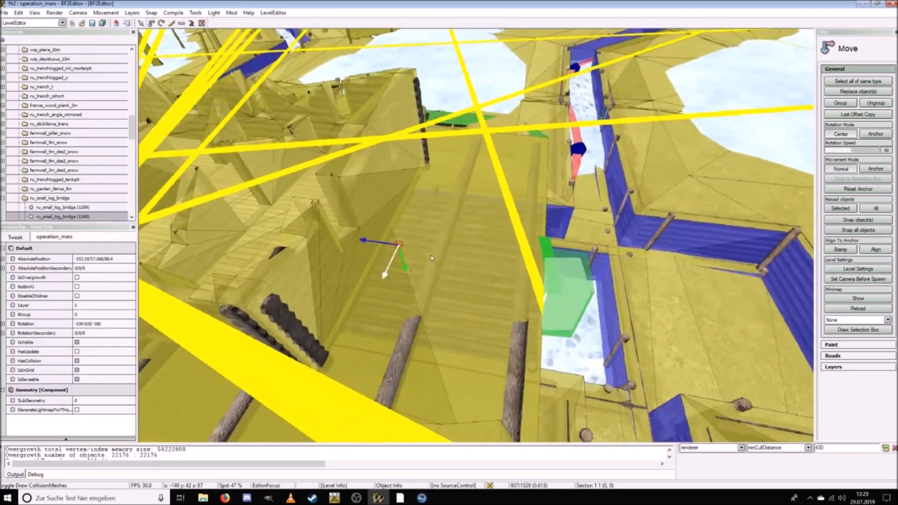
{"action": "key", "text": "ctrl+m"}
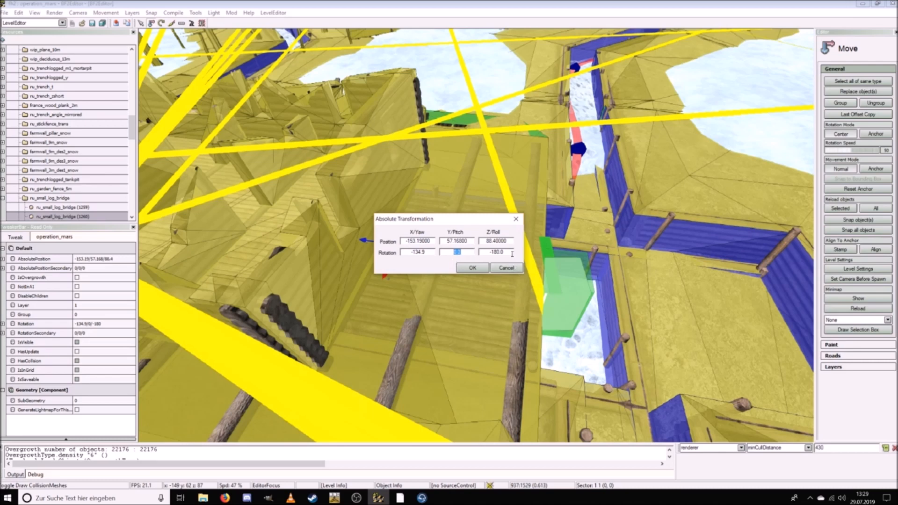
{"action": "type", "text": "0"}
{"action": "left_click", "coordinate": [476, 269]}
Step: Set the roll rotation of the other small log bridge, near the bunker's flag, to 0
{"action": "right_click_drag", "start_coordinate": [477, 271], "coordinate": [496, 241]}
{"action": "left_click", "coordinate": [496, 241]}
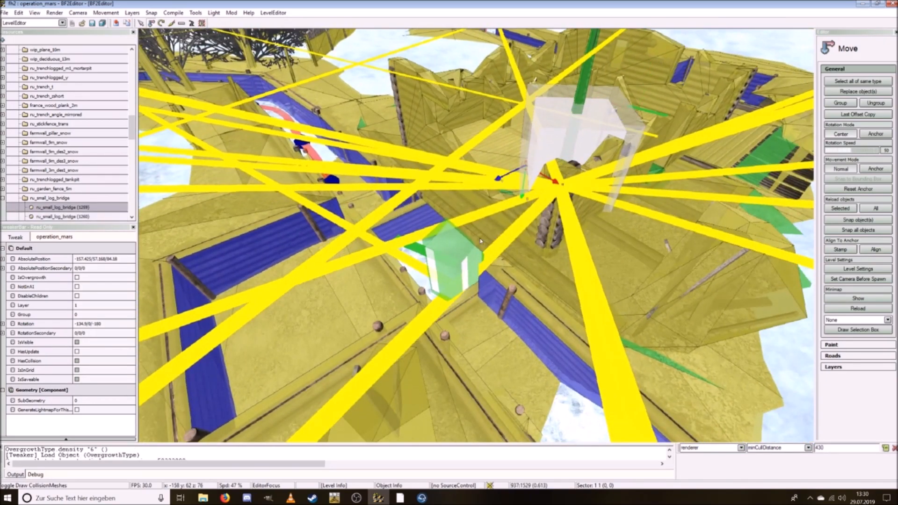
{"action": "key", "text": "ctrl+t"}
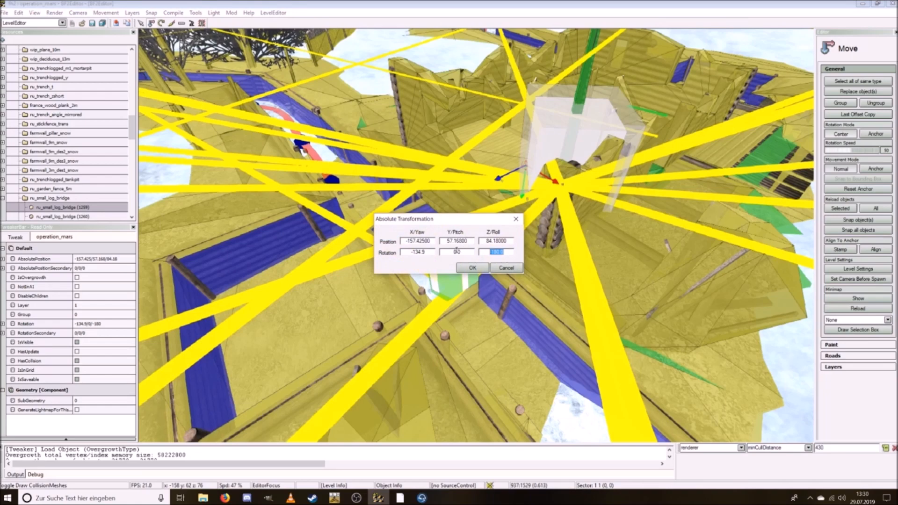
{"action": "left_click", "coordinate": [464, 271]}
{"action": "right_click_drag", "start_coordinate": [463, 271], "coordinate": [463, 272]}
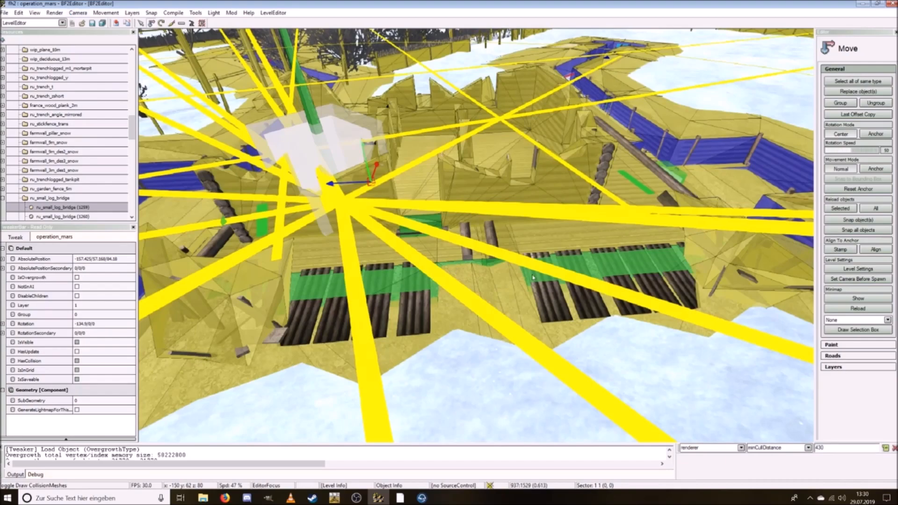
Step: Walk over the bunker's plank floor and wooden debris with the Soldier camera to test their collision, ending in Normal Mode
{"action": "left_click", "coordinate": [78, 13]}
{"action": "left_click", "coordinate": [92, 61]}
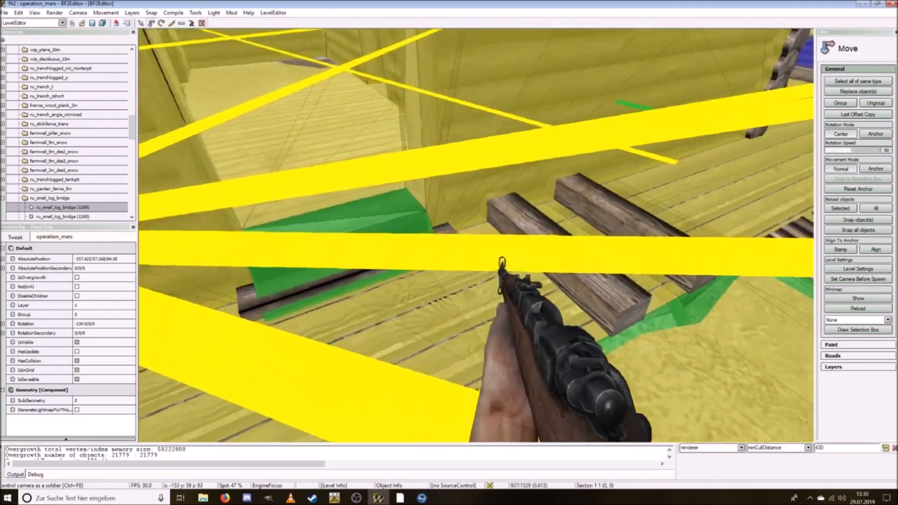
{"action": "key", "text": "w"}
{"action": "key", "text": "w"}
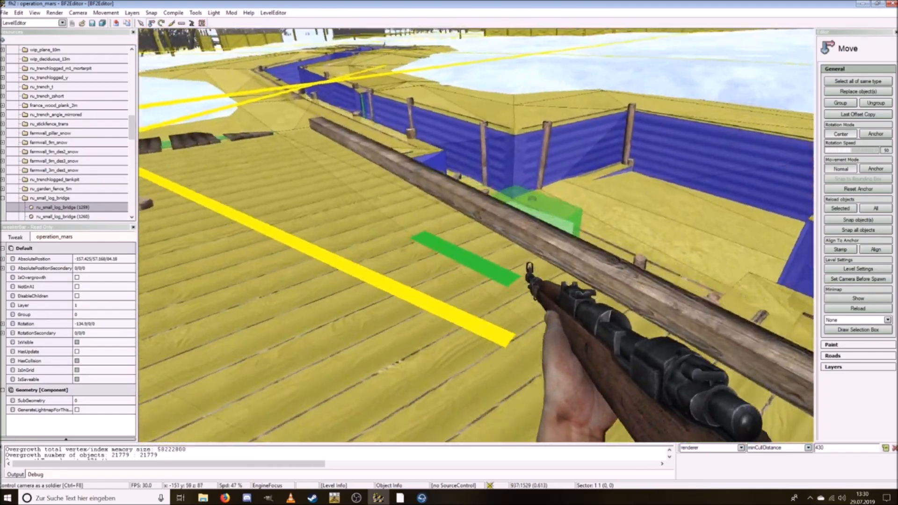
{"action": "key", "text": "w"}
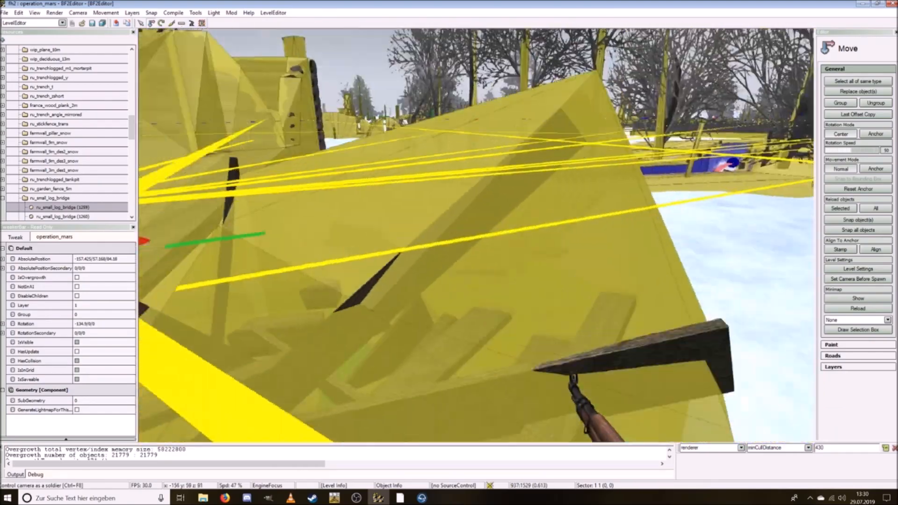
{"action": "key", "text": "d"}
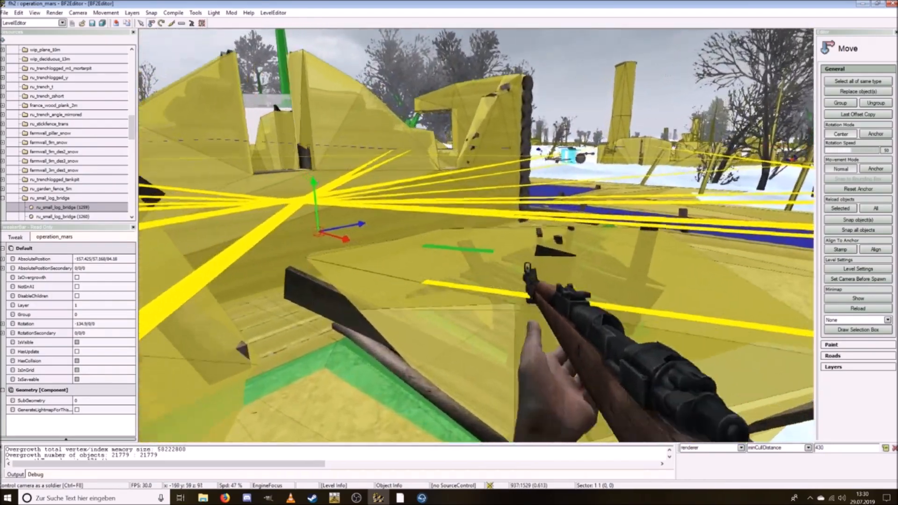
{"action": "key", "text": "w"}
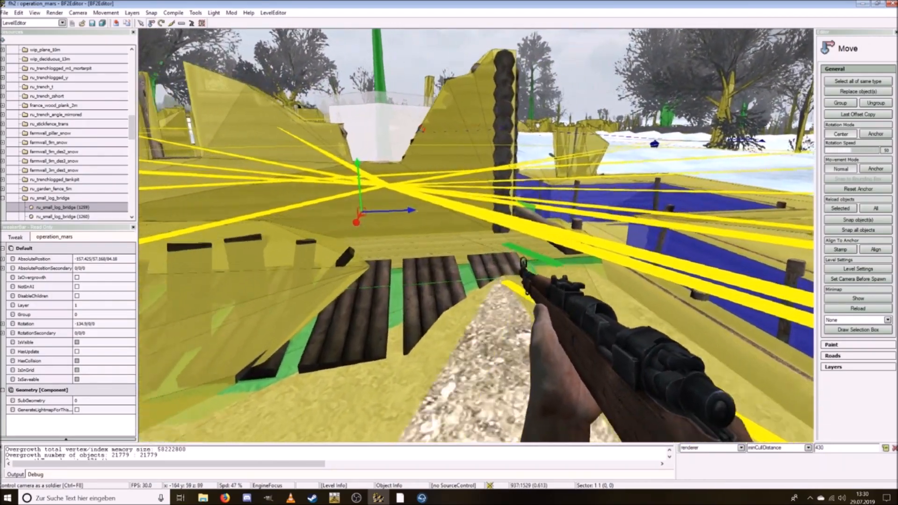
{"action": "key", "text": "w"}
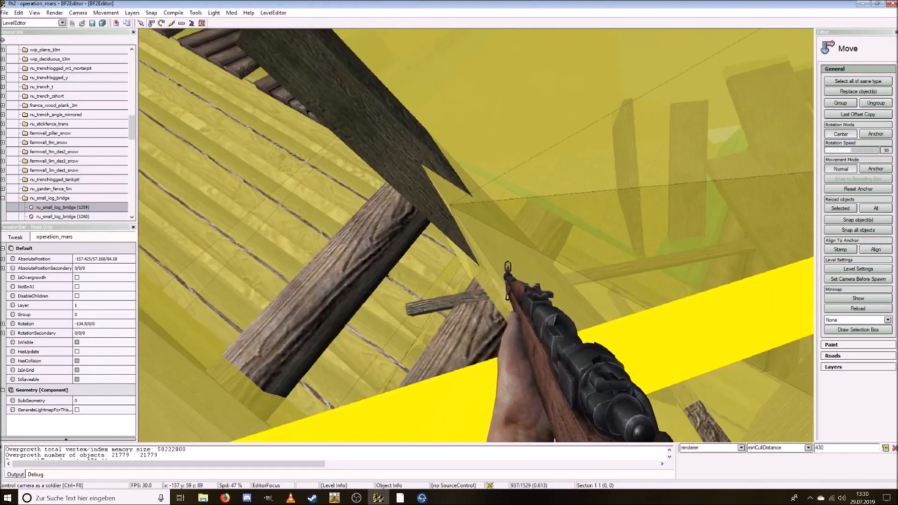
{"action": "left_click", "coordinate": [78, 12]}
{"action": "left_click", "coordinate": [95, 23]}
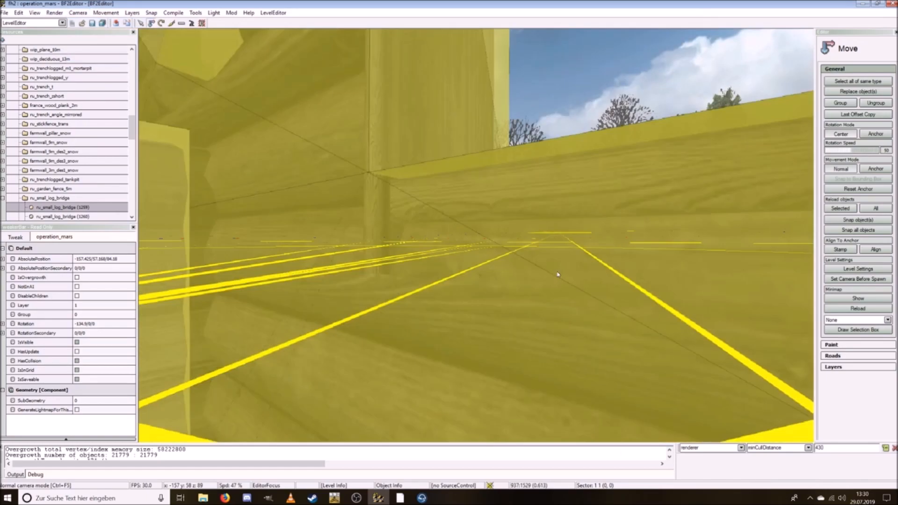
Step: Move the wooden_trash debris pile beside the bunker's plank floor to about -157.95/57.51/90.24
{"action": "key", "text": "s"}
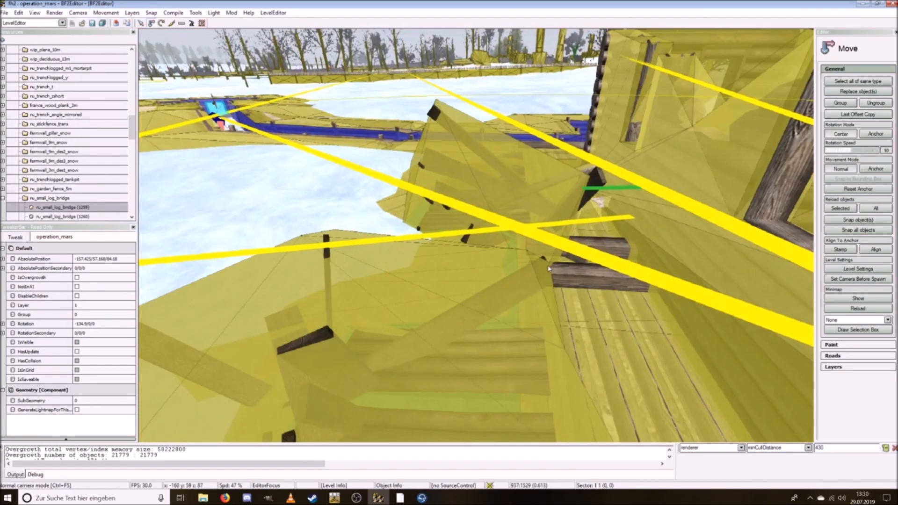
{"action": "key", "text": "w"}
{"action": "key", "text": "s"}
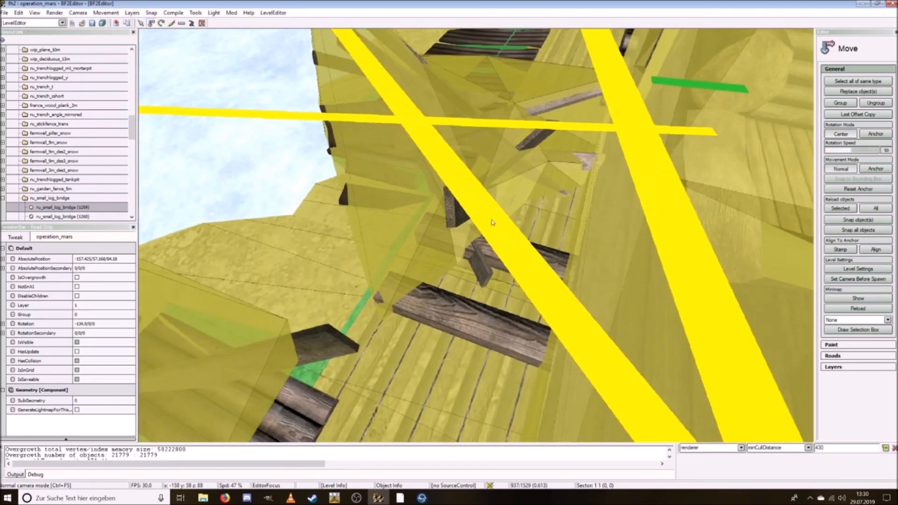
{"action": "key", "text": "s"}
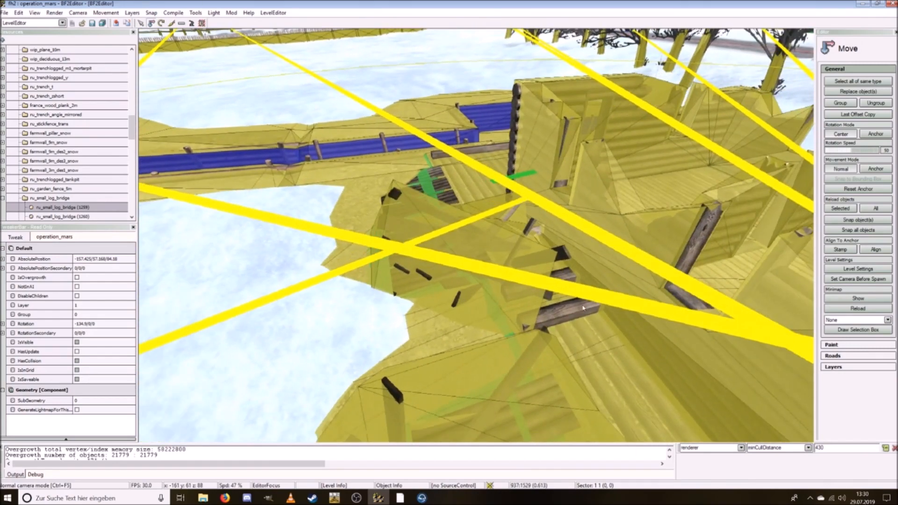
{"action": "key", "text": "w"}
{"action": "left_click", "coordinate": [578, 284]}
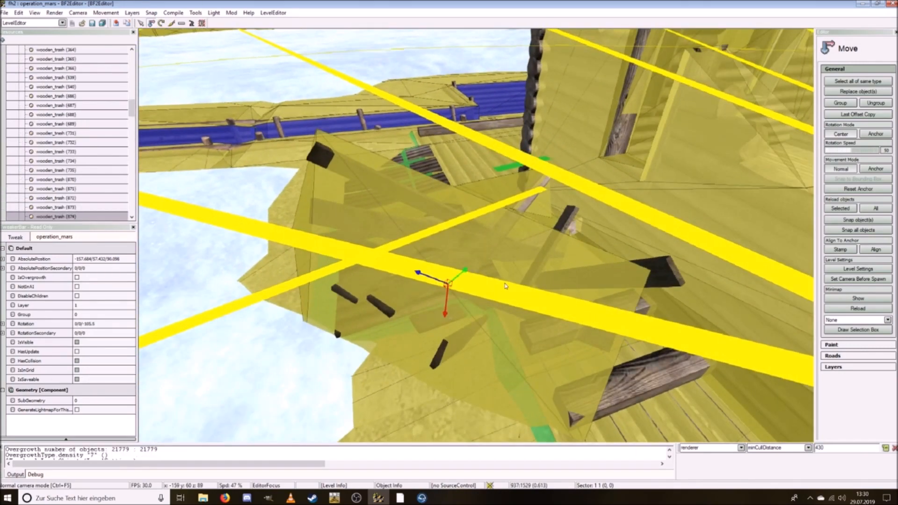
{"action": "key", "text": "d"}
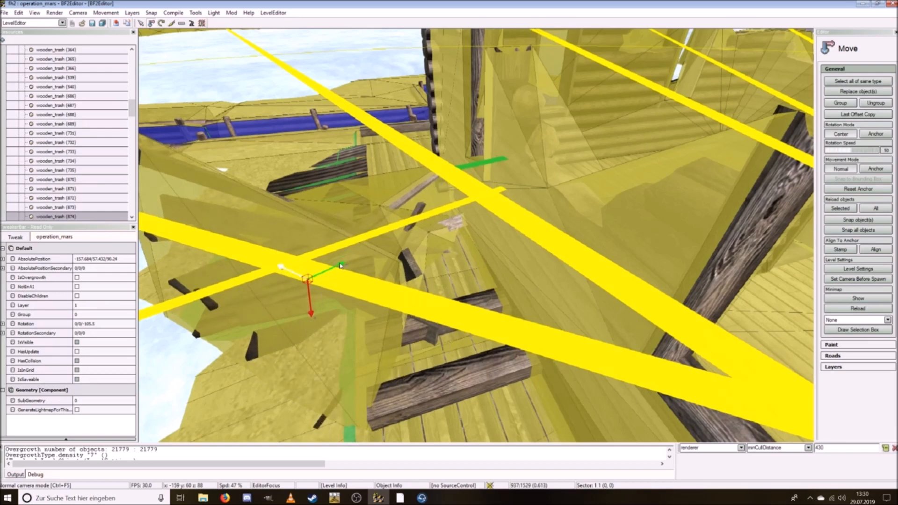
{"action": "key", "text": "w"}
{"action": "right_click_drag", "start_coordinate": [318, 188], "coordinate": [298, 192]}
{"action": "key", "text": "a"}
{"action": "scroll", "coordinate": [297, 193], "scroll_direction": "down", "scroll_amount": 3}
{"action": "key", "text": "s"}
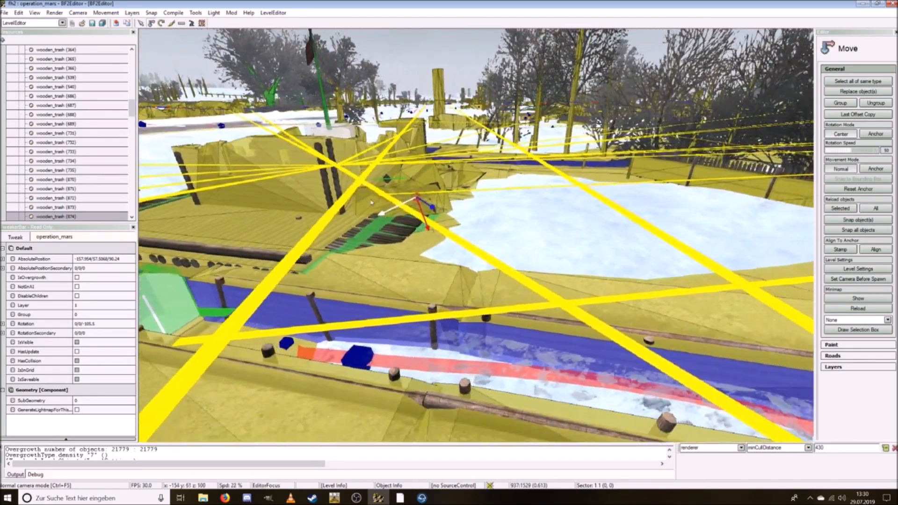
Step: Walk through the trench beneath the bunker's log floor with the Soldier camera to check passability, ending in Normal Mode
{"action": "key", "text": "w"}
{"action": "mouse_move", "coordinate": [372, 202]}
{"action": "right_mouse_down"}
{"action": "mouse_move", "coordinate": [353, 192]}
{"action": "mouse_move", "coordinate": [374, 201]}
{"action": "right_mouse_up"}
{"action": "key", "text": "d"}
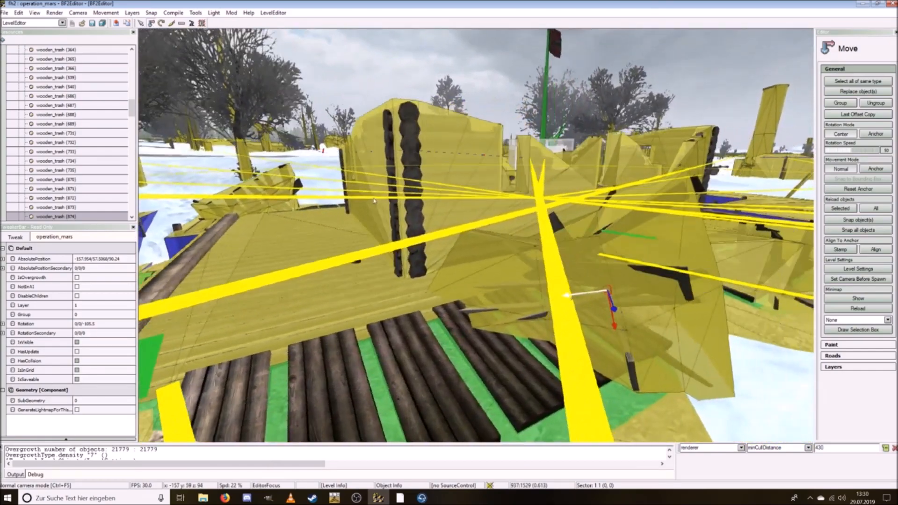
{"action": "left_click", "coordinate": [77, 13]}
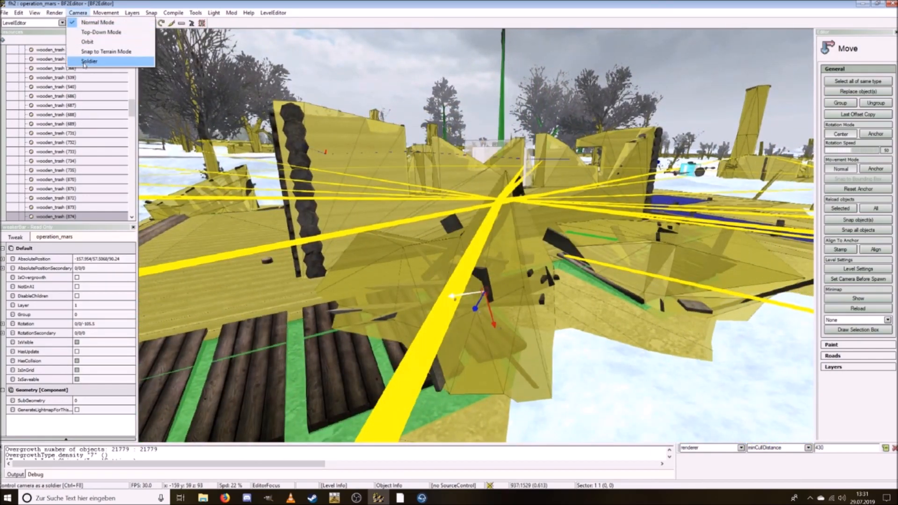
{"action": "left_click", "coordinate": [87, 64]}
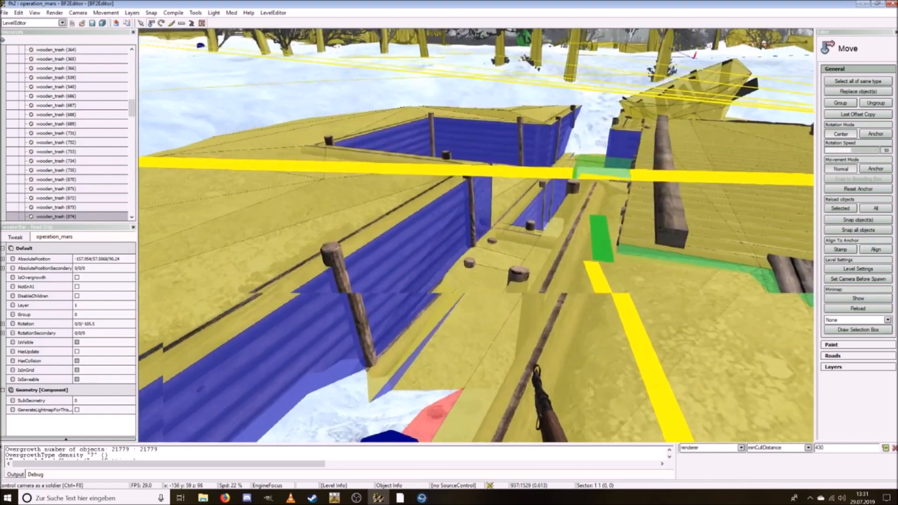
{"action": "key", "text": "w"}
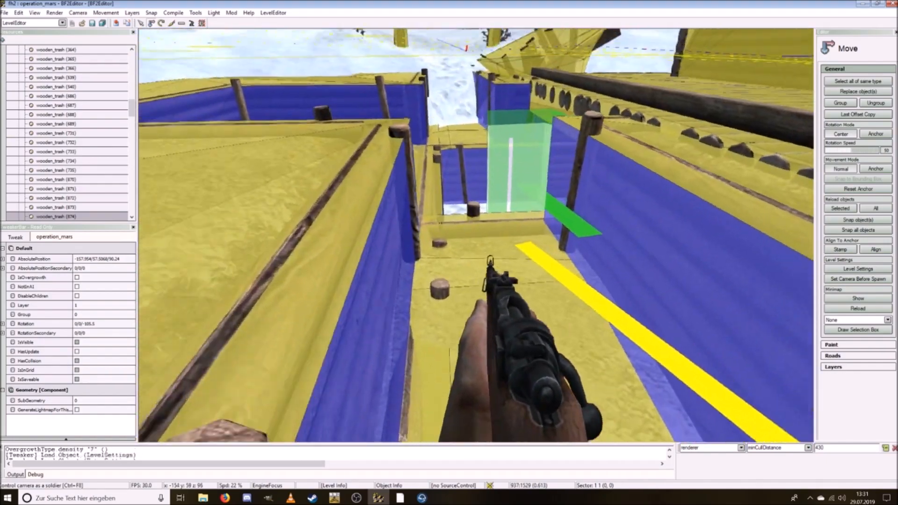
{"action": "key", "text": "w"}
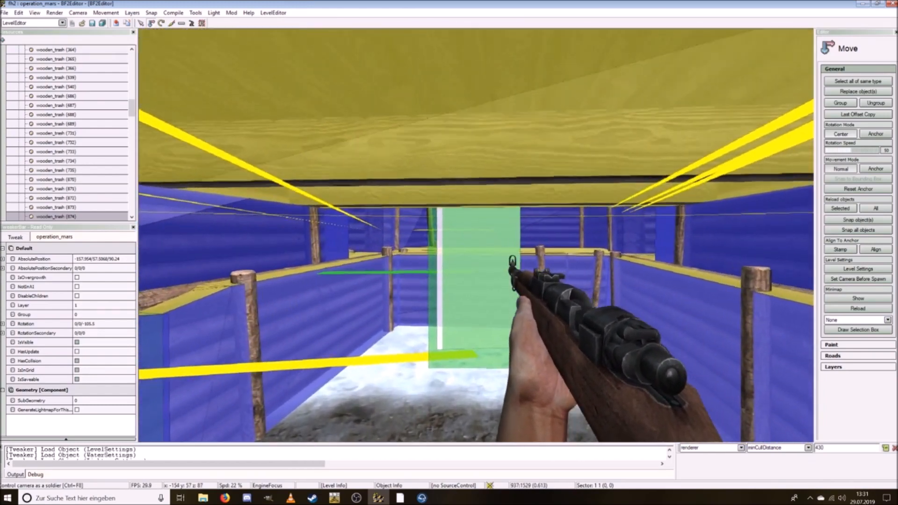
{"action": "key", "text": "w"}
{"action": "left_click", "coordinate": [78, 13]}
{"action": "left_click", "coordinate": [86, 21]}
{"action": "key", "text": "w"}
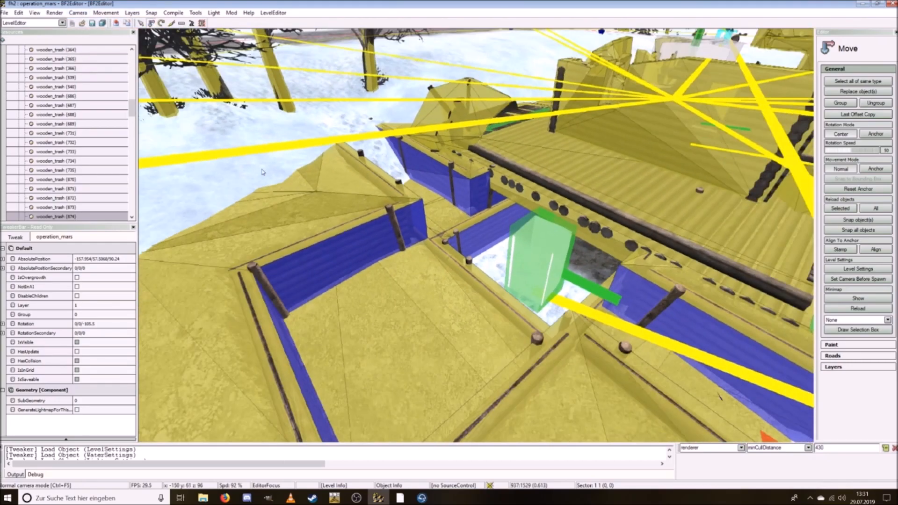
Step: Examine the collision meshes of the plank panels, log floor and trenches around the bunker from several sides
{"action": "key", "text": "s"}
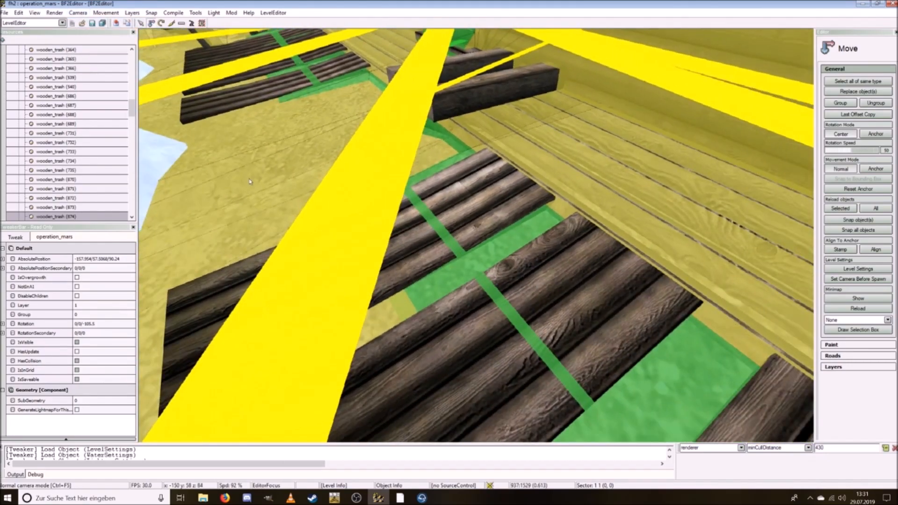
{"action": "key", "text": "s"}
{"action": "key", "text": "w"}
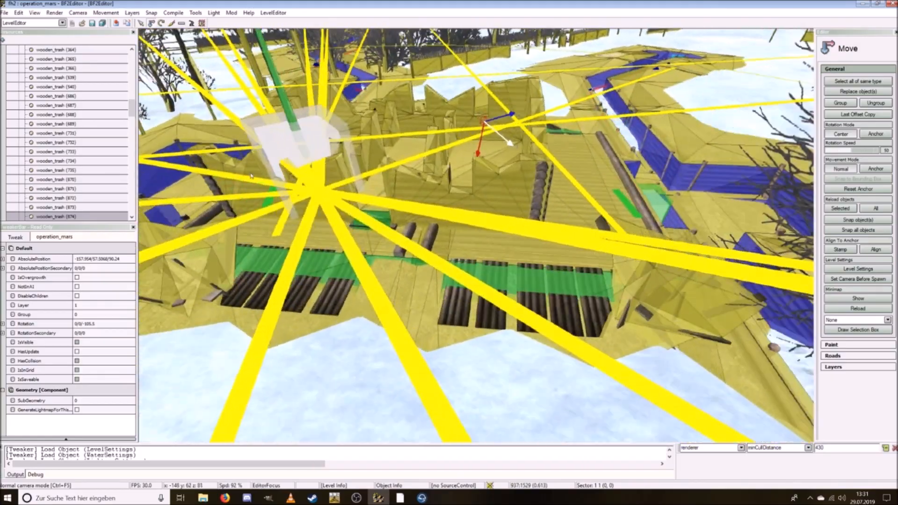
{"action": "key", "text": "d"}
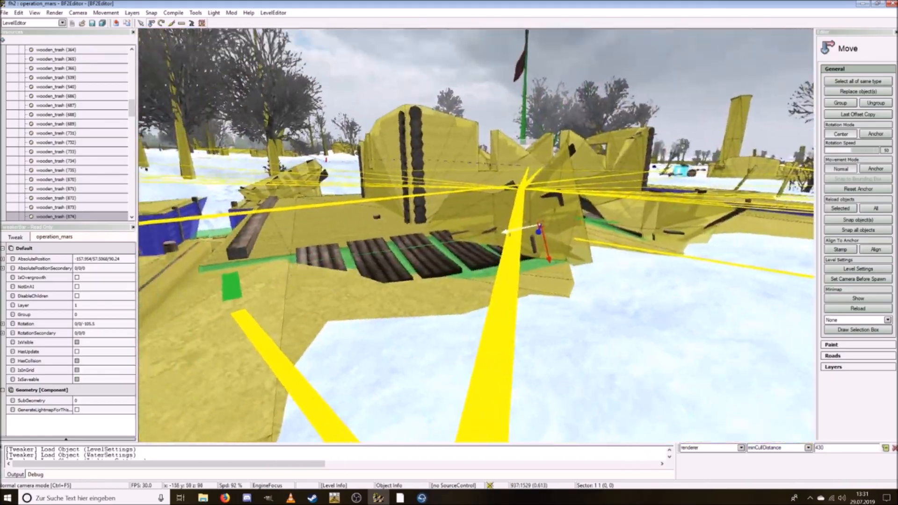
{"action": "key", "text": "w"}
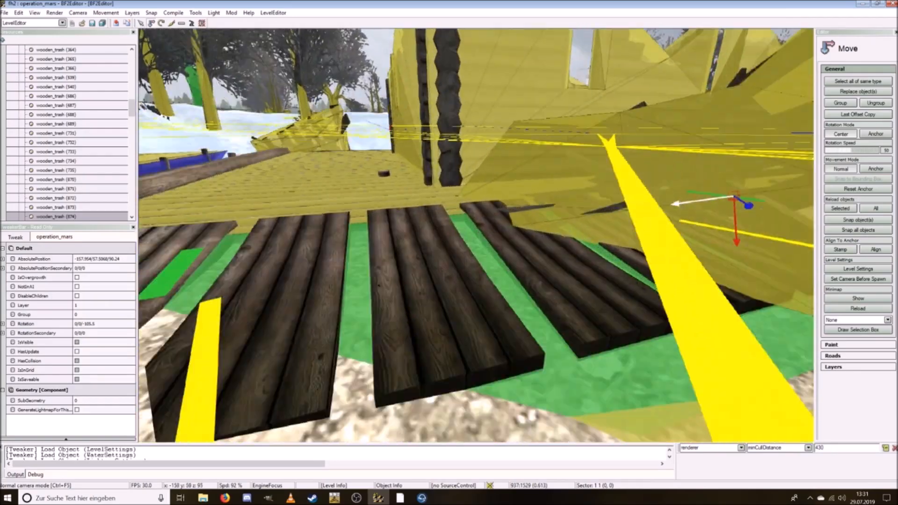
{"action": "key", "text": "s"}
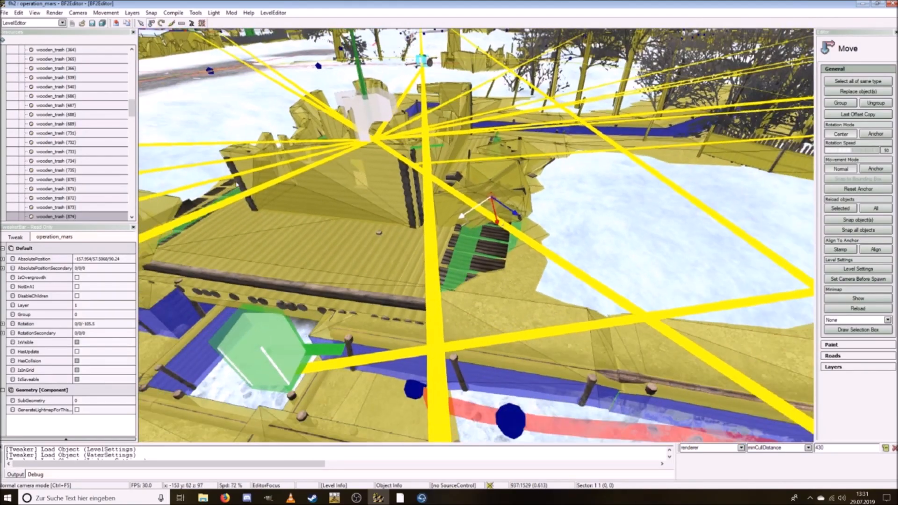
{"action": "key", "text": "s"}
{"action": "key", "text": "d"}
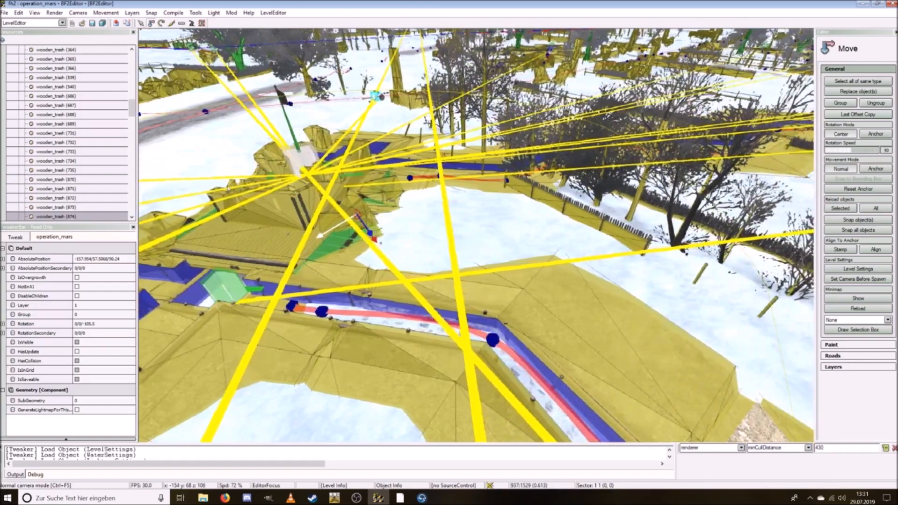
{"action": "key", "text": "w"}
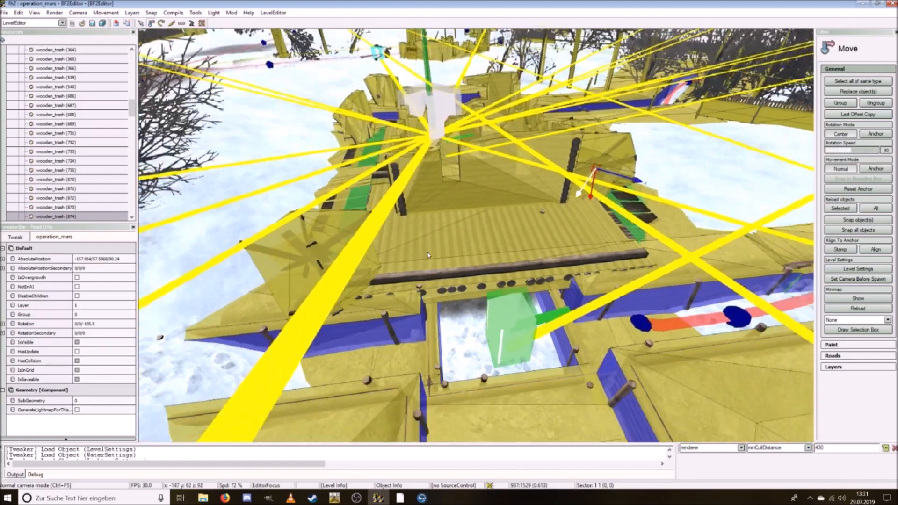
{"action": "key", "text": "s"}
Step: Select the small log bridge forming the bunker's floor and inspect the plank panels and debris around it
{"action": "left_click", "coordinate": [477, 254]}
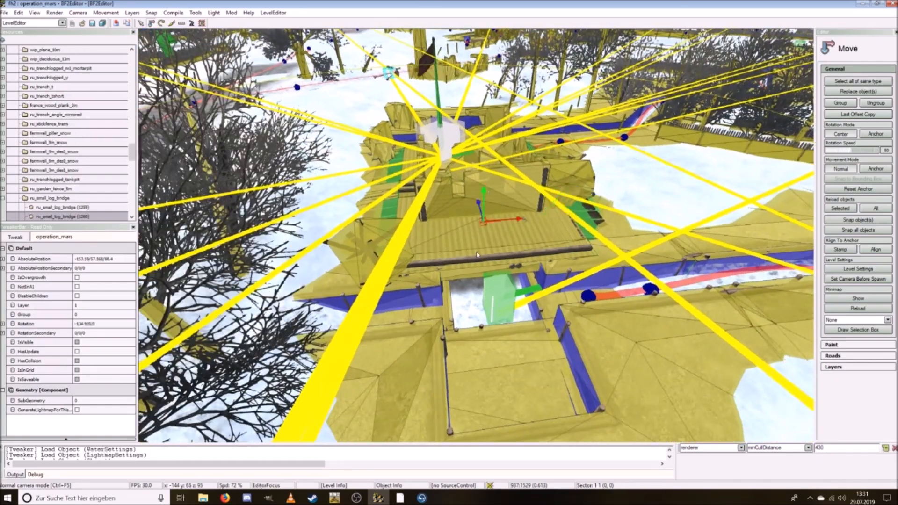
{"action": "key", "text": "a"}
{"action": "key", "text": "w"}
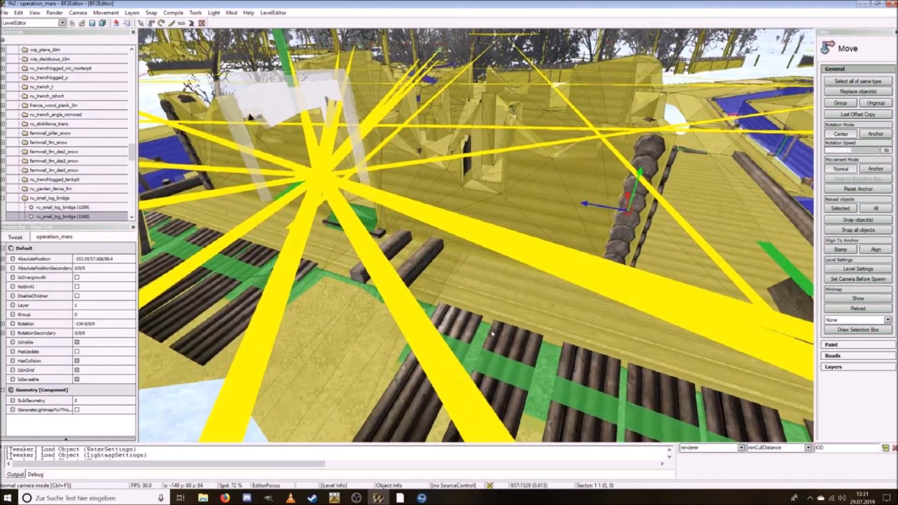
{"action": "key", "text": "s"}
{"action": "key", "text": "w"}
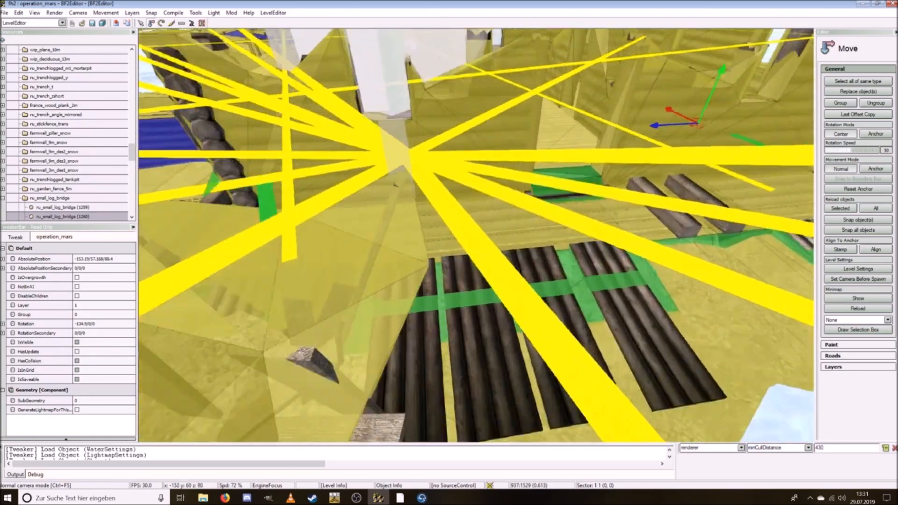
{"action": "scroll", "coordinate": [465, 306], "scroll_direction": "down", "scroll_amount": 5}
{"action": "key", "text": "s"}
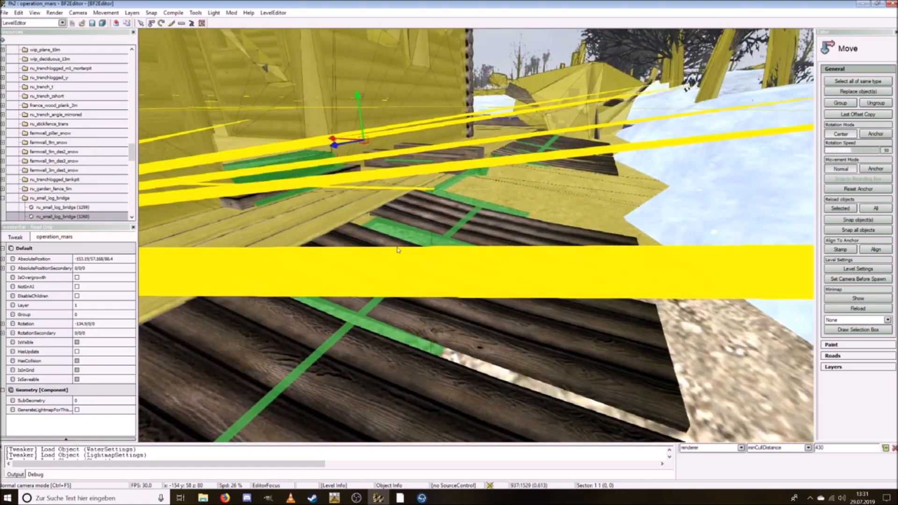
{"action": "key", "text": "d"}
{"action": "key", "text": "s"}
{"action": "key", "text": "d"}
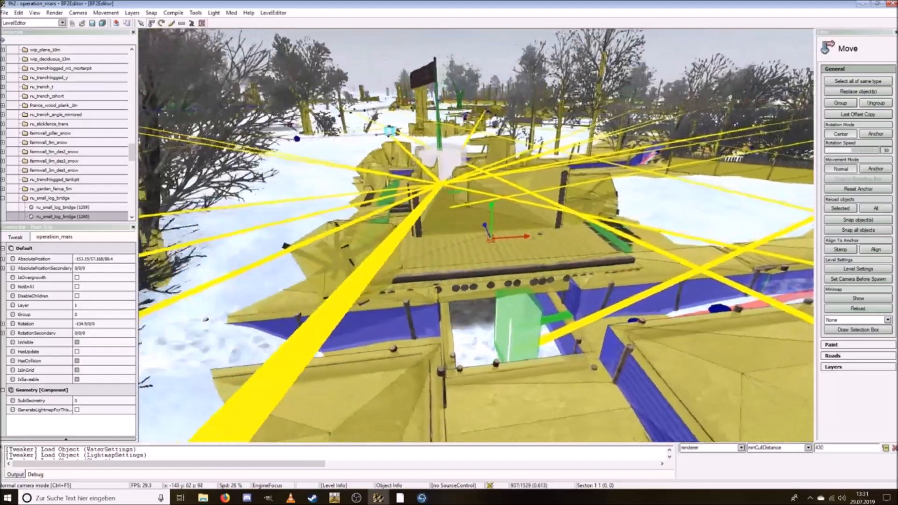
{"action": "key", "text": "d"}
{"action": "key", "text": "d"}
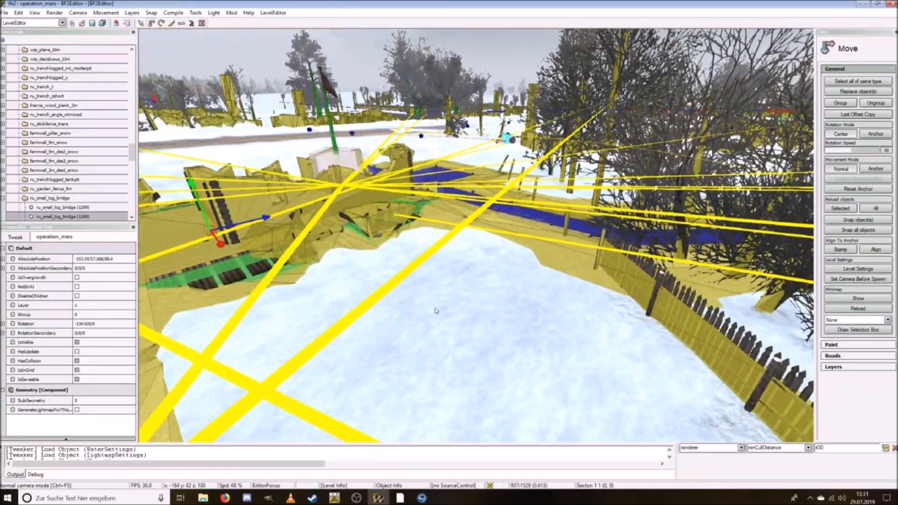
Step: Deselect the small log bridge and turn off the drawing of collision meshes
{"action": "left_click", "coordinate": [436, 311]}
{"action": "key", "text": "s"}
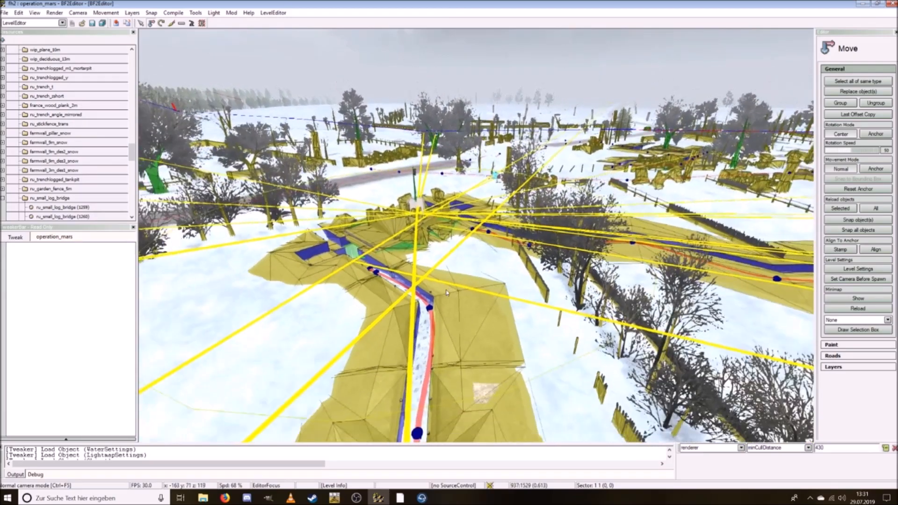
{"action": "right_click_drag", "start_coordinate": [446, 293], "coordinate": [445, 293]}
{"action": "key", "text": "w"}
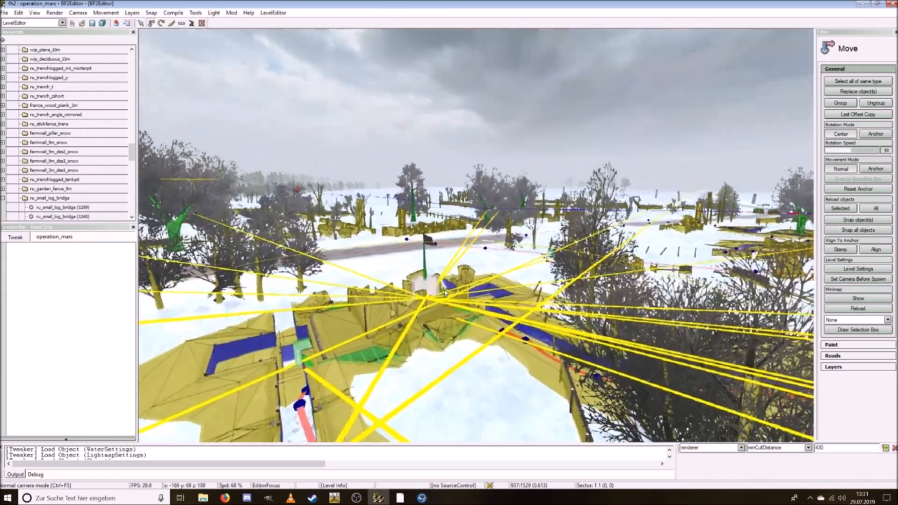
{"action": "left_click", "coordinate": [77, 13]}
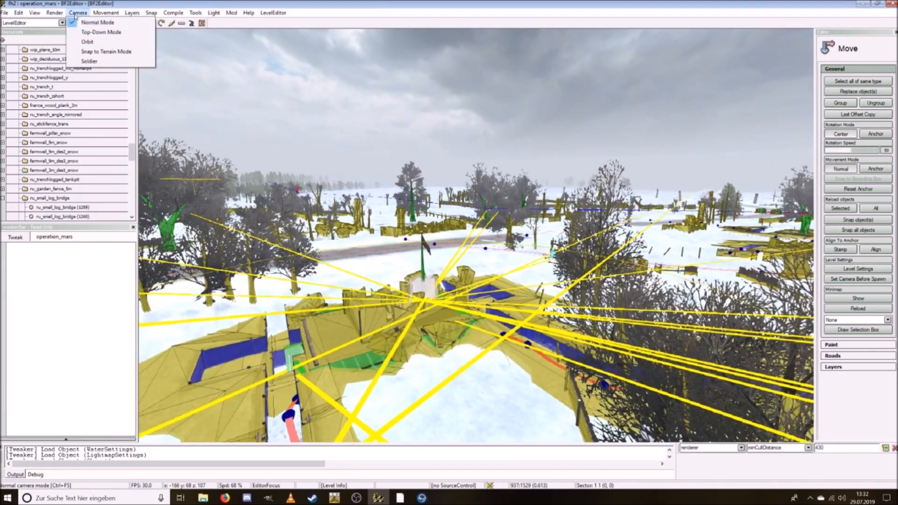
{"action": "mouse_move", "coordinate": [54, 13]}
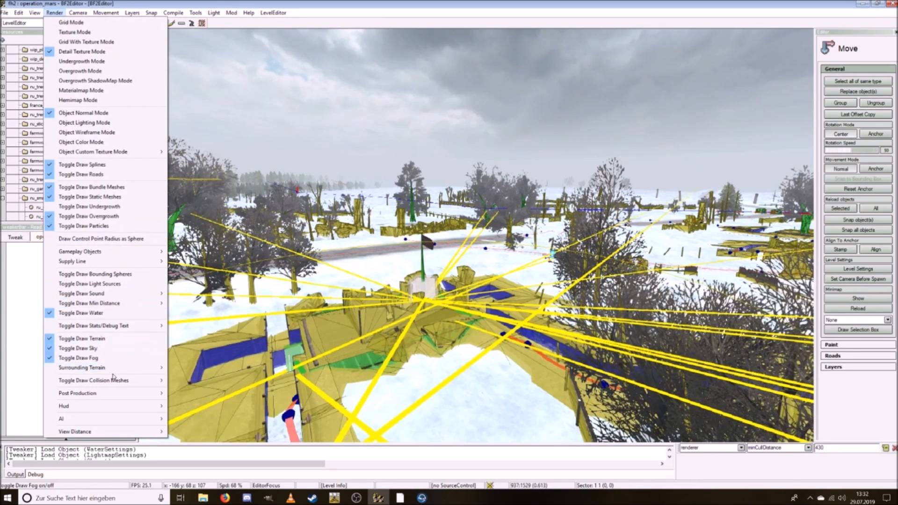
{"action": "mouse_move", "coordinate": [121, 380]}
{"action": "left_click", "coordinate": [183, 380]}
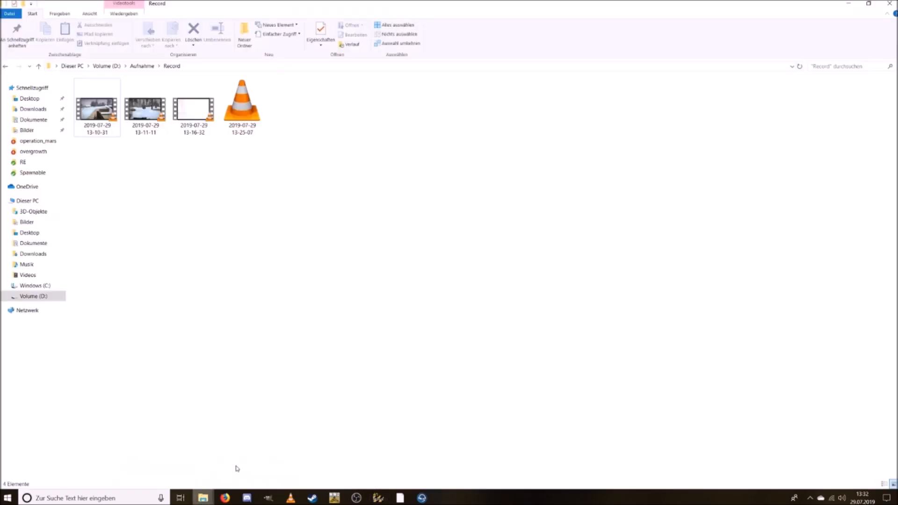
Step: Switch to Firefox, read the Operation Mars feedback topic and open its annotated forest image at full size
{"action": "key", "text": "alt+Tab"}
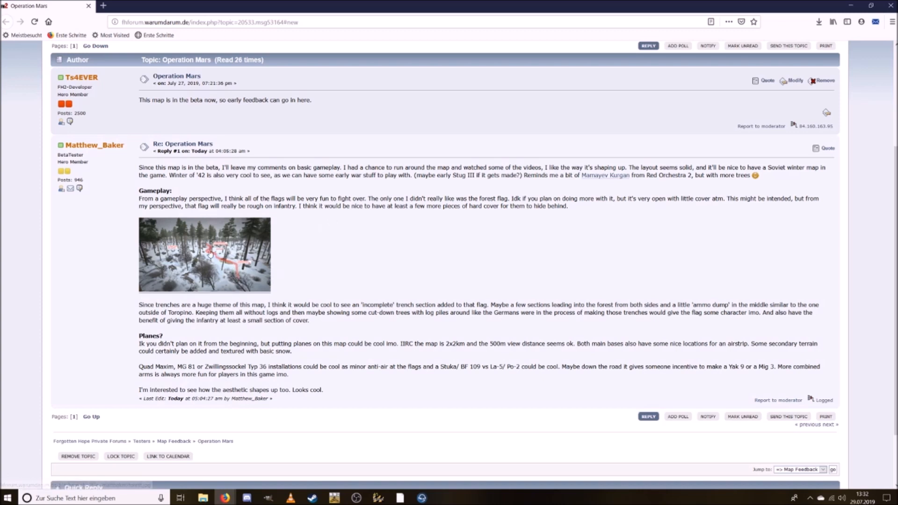
{"action": "left_click", "coordinate": [234, 256]}
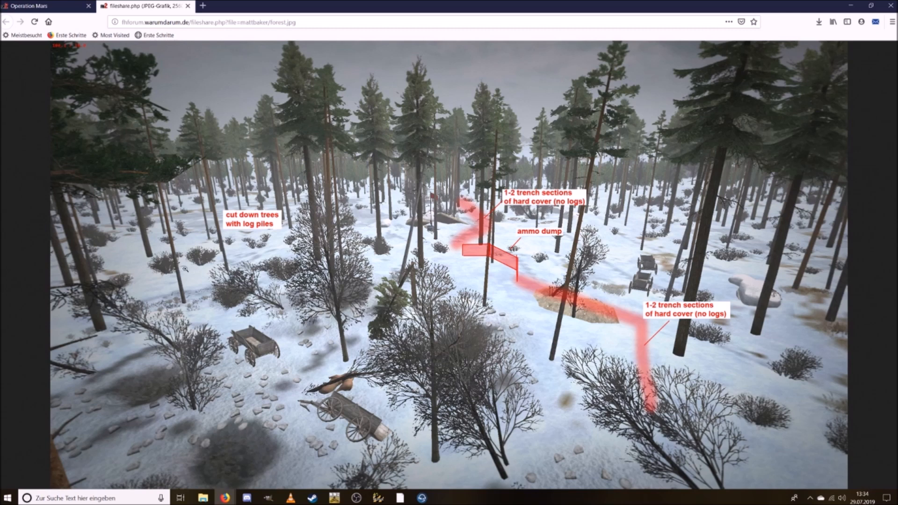
Step: Switch back to BF2Editor, go to the pine forest and display the terrain in Grid With Texture Mode
{"action": "left_click", "coordinate": [378, 497]}
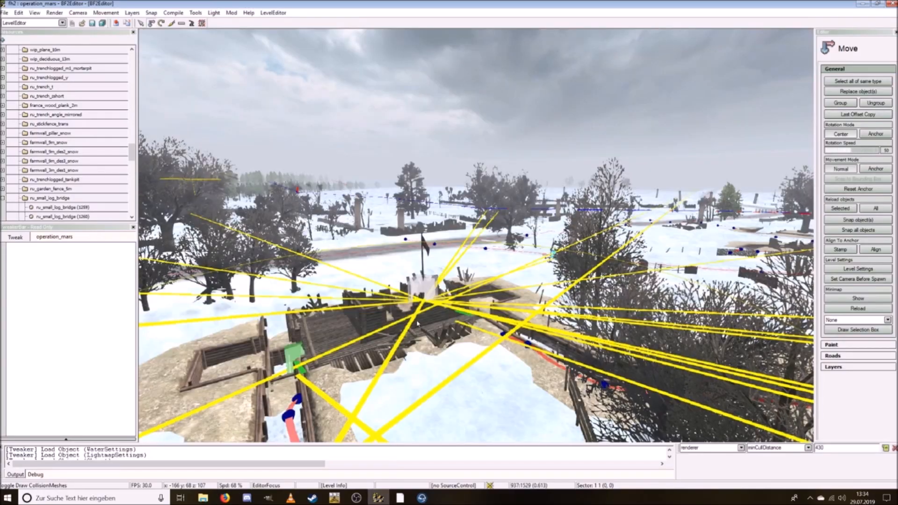
{"action": "right_click_drag", "start_coordinate": [417, 324], "coordinate": [608, 285]}
{"action": "right_click_drag", "start_coordinate": [477, 235], "coordinate": [370, 215]}
{"action": "key", "text": "w"}
{"action": "scroll", "coordinate": [477, 235], "scroll_direction": "up", "scroll_amount": 5}
{"action": "key", "text": "w"}
{"action": "key", "text": "s"}
{"action": "right_click_drag", "start_coordinate": [476, 235], "coordinate": [411, 187]}
{"action": "key", "text": "w"}
{"action": "key", "text": "w"}
{"action": "key", "text": "s"}
{"action": "left_click", "coordinate": [54, 12]}
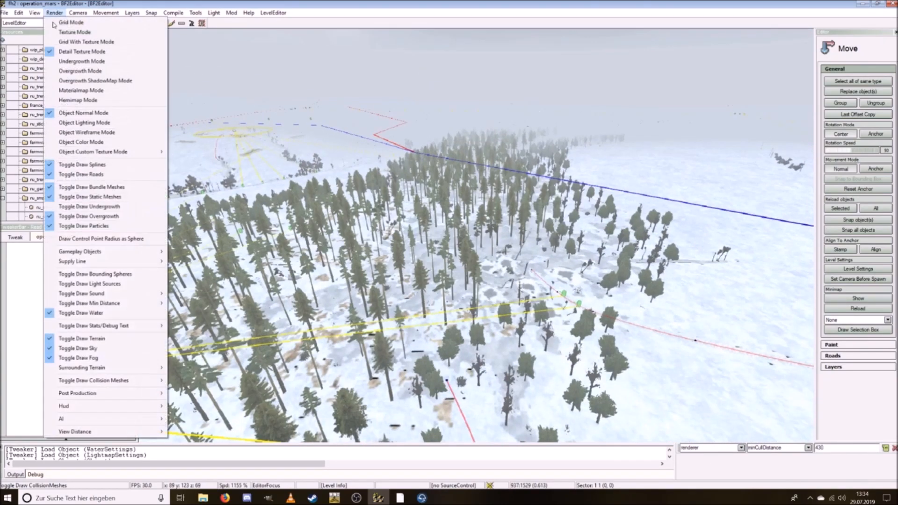
{"action": "left_click", "coordinate": [70, 38]}
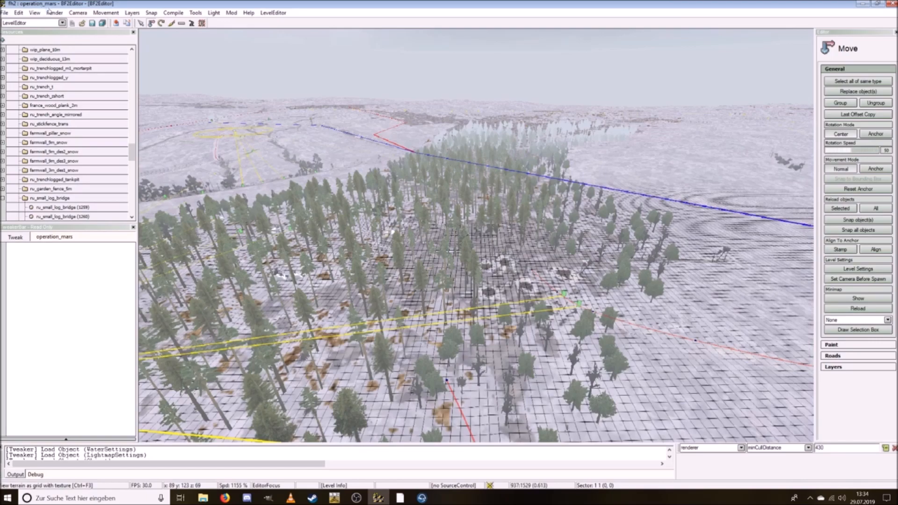
Step: Fly over the forest flag area and expand fh2's objects, staticobjects and bulge folders in the resource tree
{"action": "key", "text": "w"}
{"action": "right_click_drag", "start_coordinate": [320, 179], "coordinate": [266, 203]}
{"action": "right_click_drag", "start_coordinate": [367, 206], "coordinate": [355, 212]}
{"action": "key", "text": "a"}
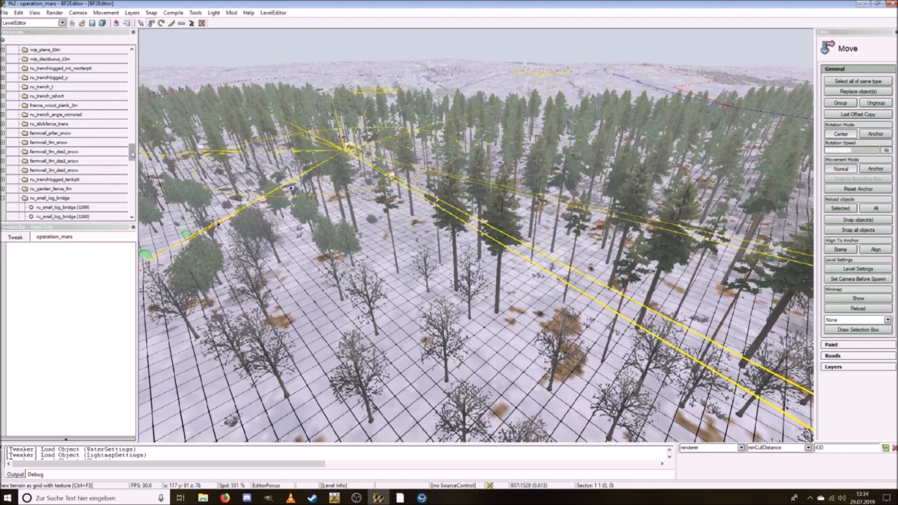
{"action": "left_click_drag", "start_coordinate": [132, 154], "coordinate": [120, 40]}
{"action": "left_click", "coordinate": [2, 61]}
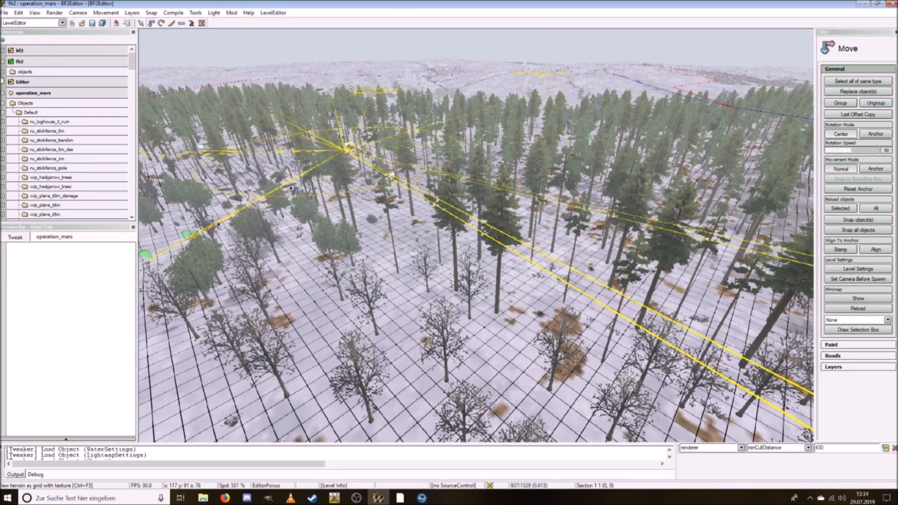
{"action": "left_click", "coordinate": [3, 71]}
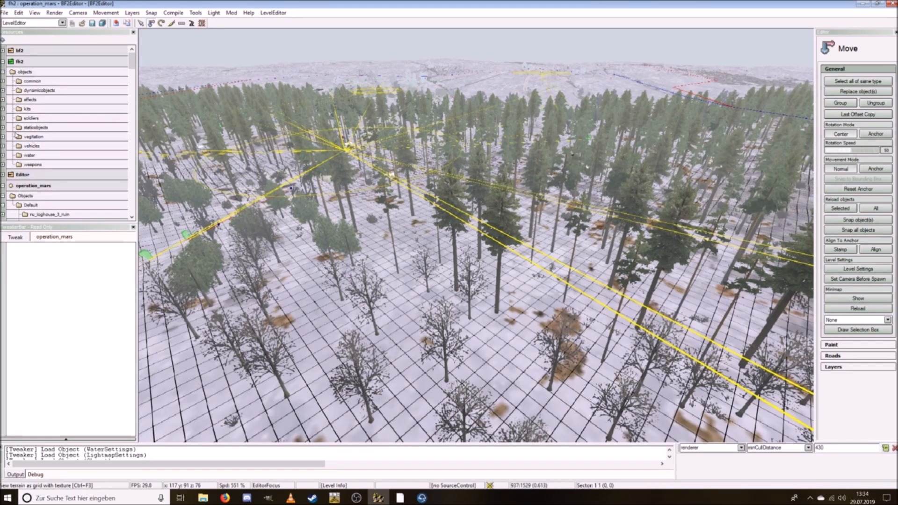
{"action": "left_click", "coordinate": [3, 128]}
{"action": "scroll", "coordinate": [7, 158], "scroll_direction": "down", "scroll_amount": 2}
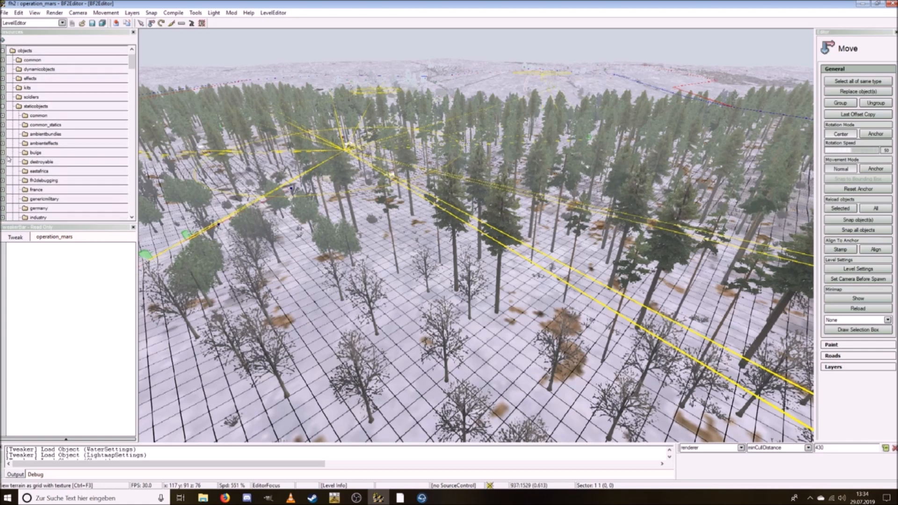
{"action": "left_click", "coordinate": [3, 117]}
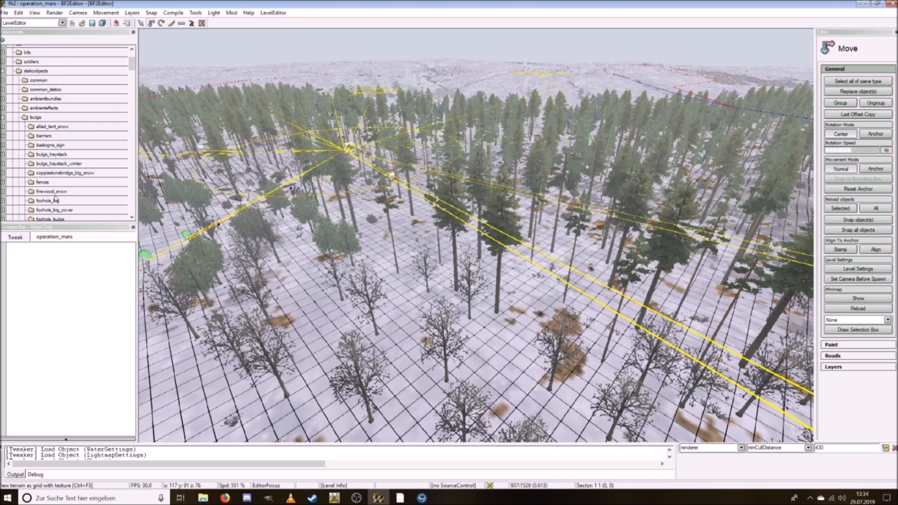
Step: Look through the bulge static objects for trench, foxhole and forest pieces suited to the forest flag
{"action": "scroll", "coordinate": [55, 200], "scroll_direction": "down", "scroll_amount": 2}
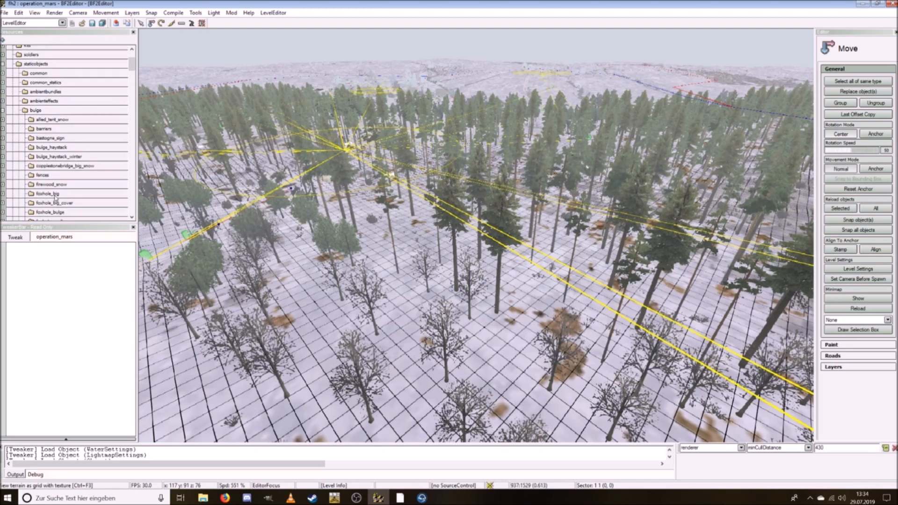
{"action": "scroll", "coordinate": [65, 204], "scroll_direction": "down", "scroll_amount": 5}
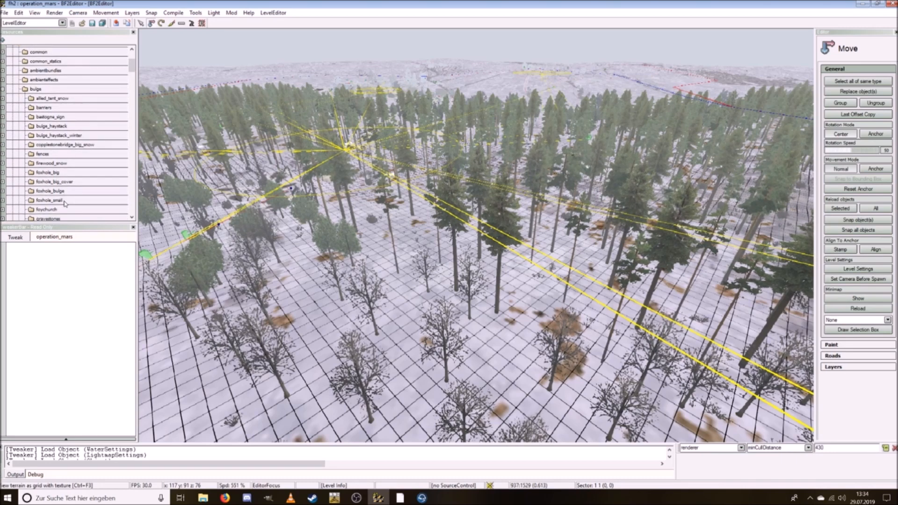
{"action": "scroll", "coordinate": [65, 204], "scroll_direction": "down", "scroll_amount": 1}
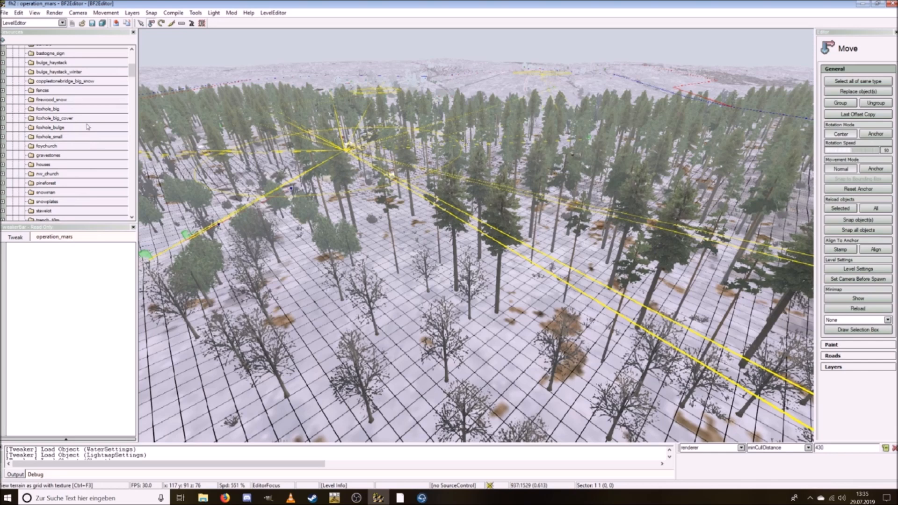
{"action": "scroll", "coordinate": [76, 140], "scroll_direction": "down", "scroll_amount": 2}
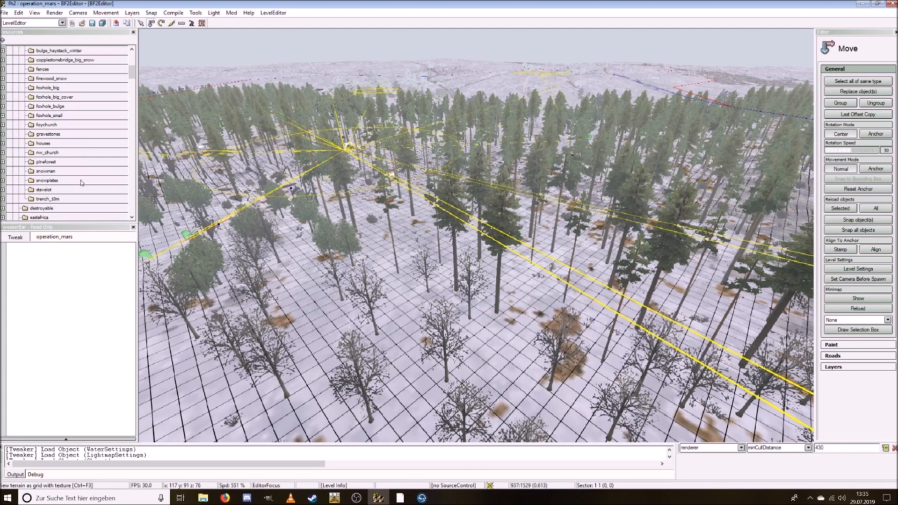
{"action": "scroll", "coordinate": [82, 182], "scroll_direction": "down", "scroll_amount": 2}
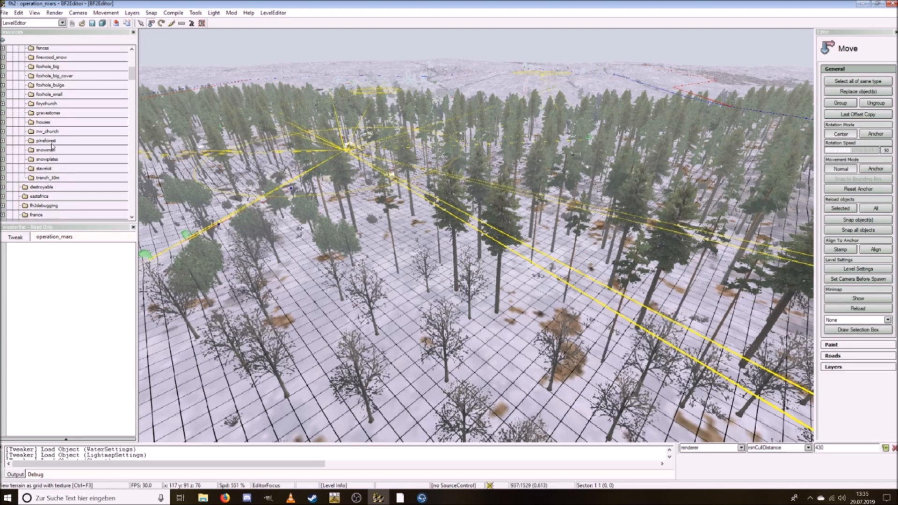
{"action": "scroll", "coordinate": [29, 212], "scroll_direction": "down", "scroll_amount": 1}
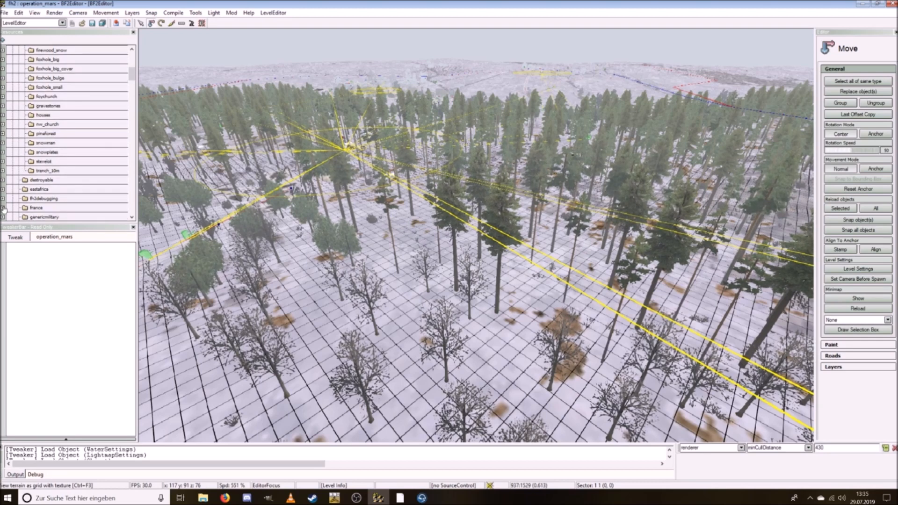
Step: Expand the france static objects folder and look through its subfolders for trench and cover pieces
{"action": "left_click", "coordinate": [3, 208]}
{"action": "scroll", "coordinate": [24, 196], "scroll_direction": "down", "scroll_amount": 4}
{"action": "scroll", "coordinate": [27, 197], "scroll_direction": "down", "scroll_amount": 10}
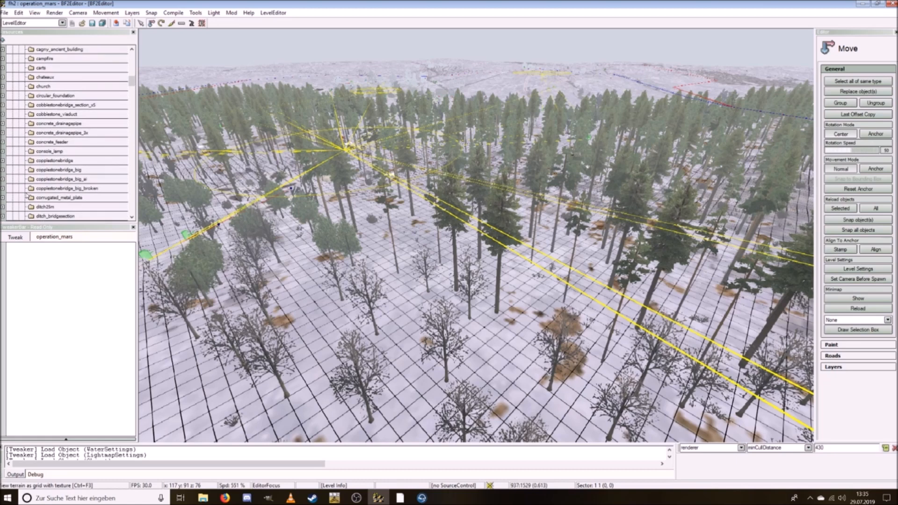
{"action": "scroll", "coordinate": [27, 195], "scroll_direction": "down", "scroll_amount": 1}
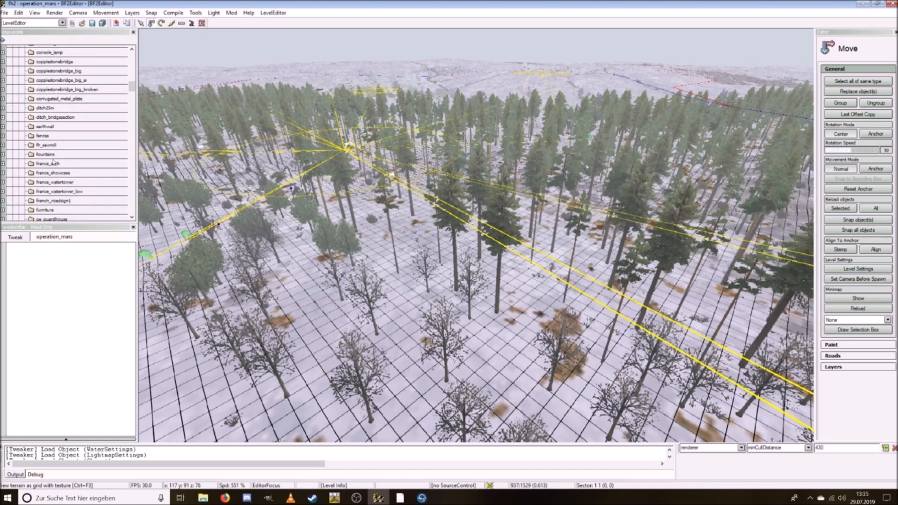
{"action": "scroll", "coordinate": [77, 181], "scroll_direction": "down", "scroll_amount": 4}
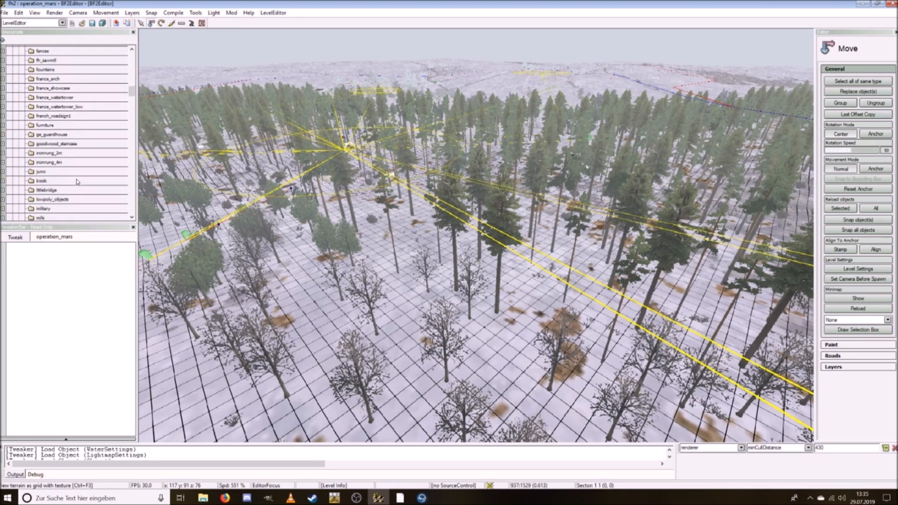
{"action": "scroll", "coordinate": [78, 182], "scroll_direction": "down", "scroll_amount": 2}
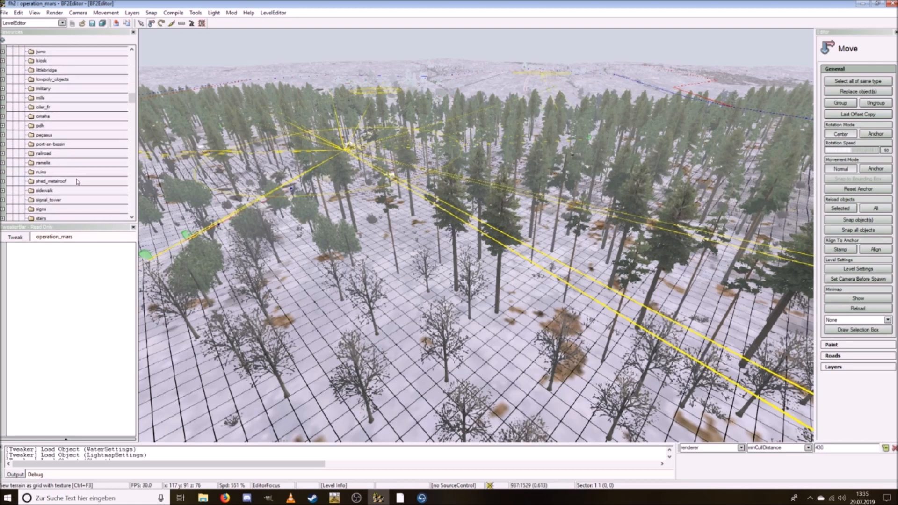
{"action": "scroll", "coordinate": [77, 182], "scroll_direction": "up", "scroll_amount": 1}
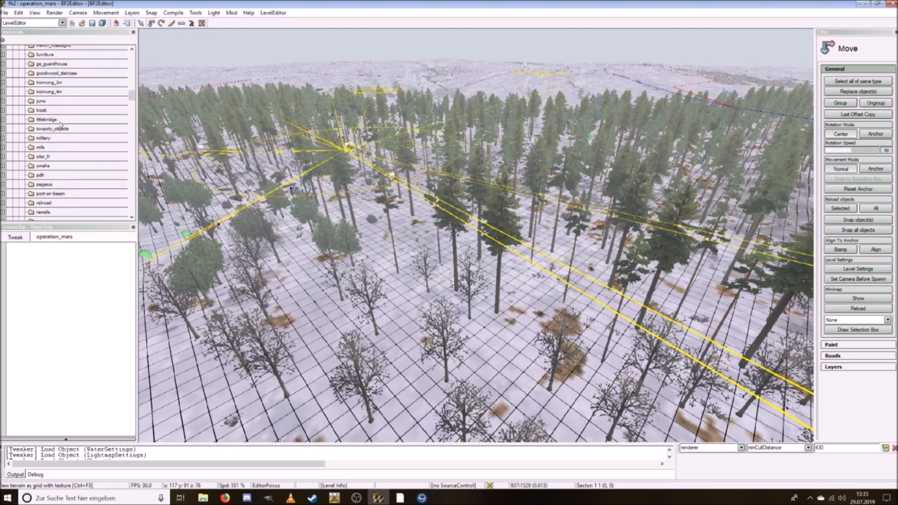
Step: Return to the bulge folder and review its foxhole, pineforest and trench entries again
{"action": "left_click_drag", "start_coordinate": [131, 96], "coordinate": [131, 68]}
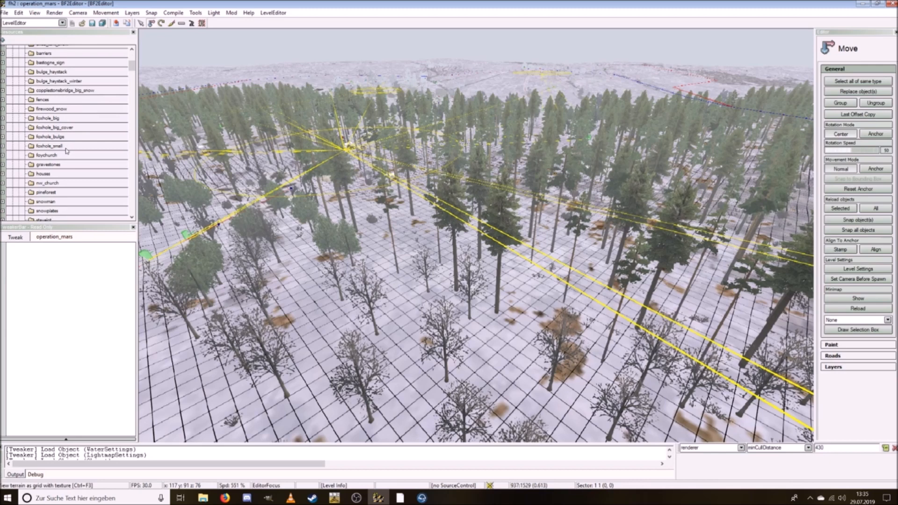
{"action": "scroll", "coordinate": [64, 159], "scroll_direction": "up", "scroll_amount": 1}
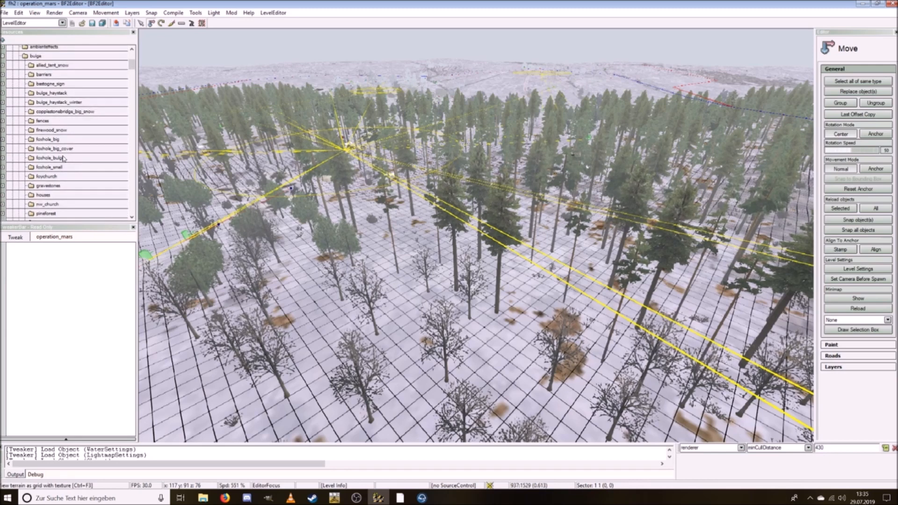
{"action": "scroll", "coordinate": [64, 159], "scroll_direction": "down", "scroll_amount": 1}
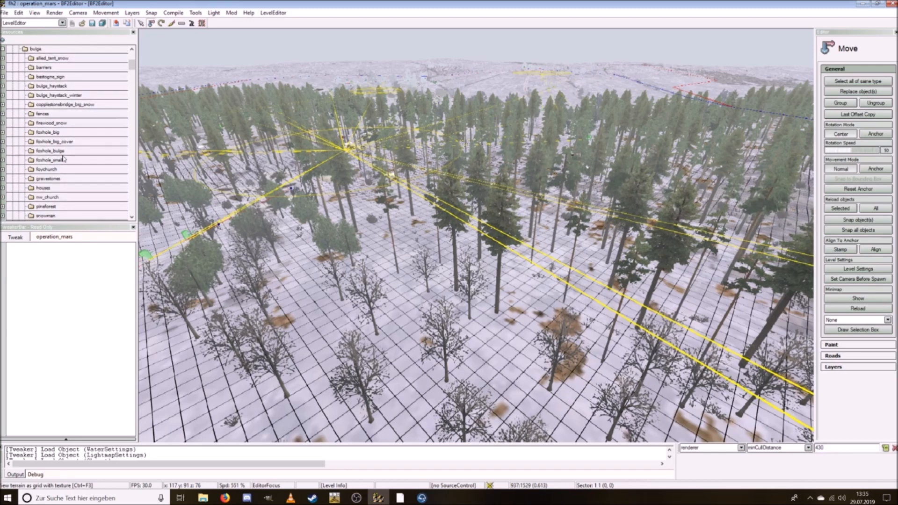
{"action": "scroll", "coordinate": [64, 159], "scroll_direction": "down", "scroll_amount": 4}
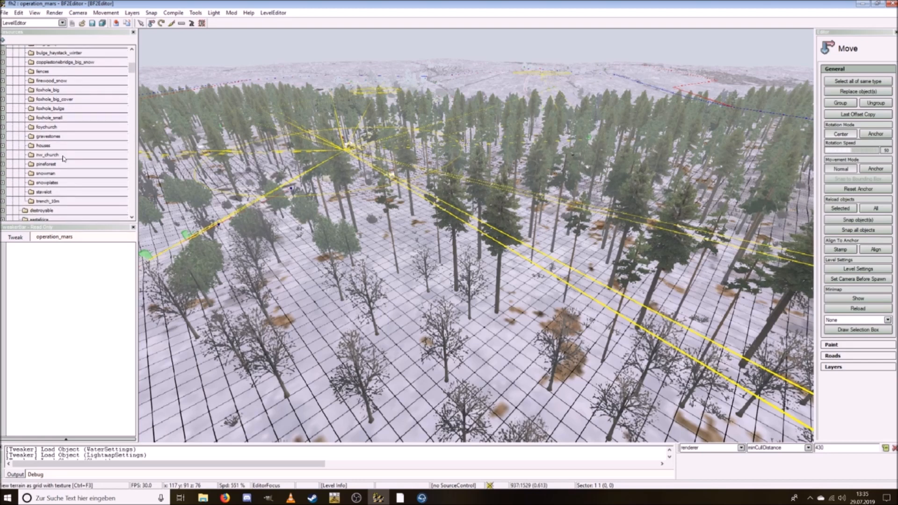
{"action": "scroll", "coordinate": [64, 159], "scroll_direction": "down", "scroll_amount": 1}
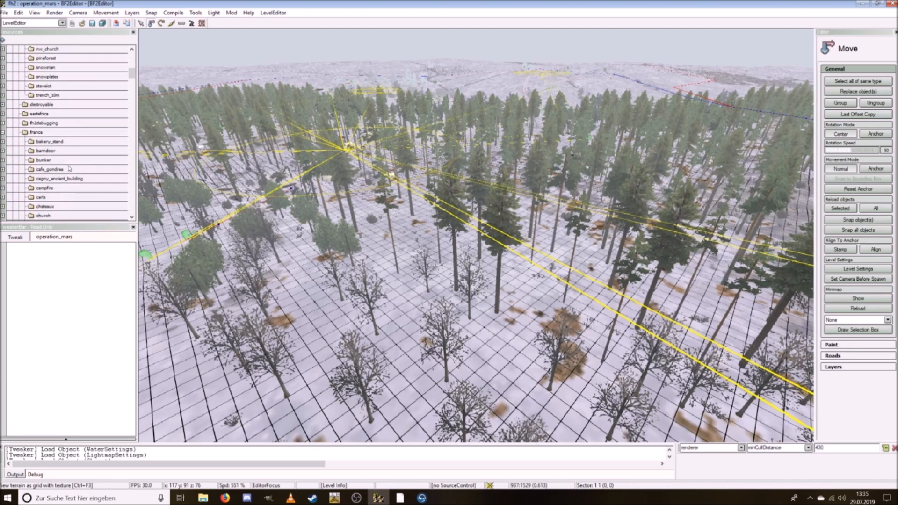
Step: Look through the france static objects down to the trenches entry and select the trimmed_timber folder
{"action": "scroll", "coordinate": [69, 168], "scroll_direction": "down", "scroll_amount": 5}
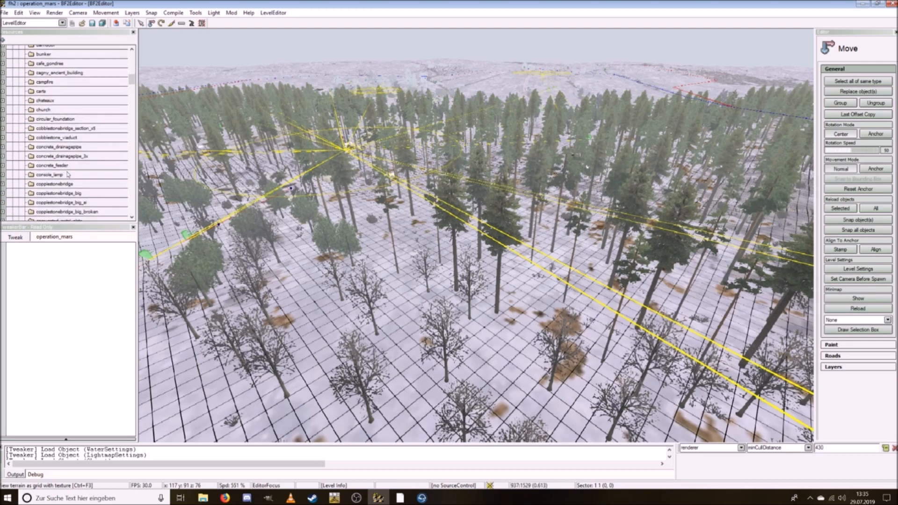
{"action": "scroll", "coordinate": [68, 174], "scroll_direction": "down", "scroll_amount": 4}
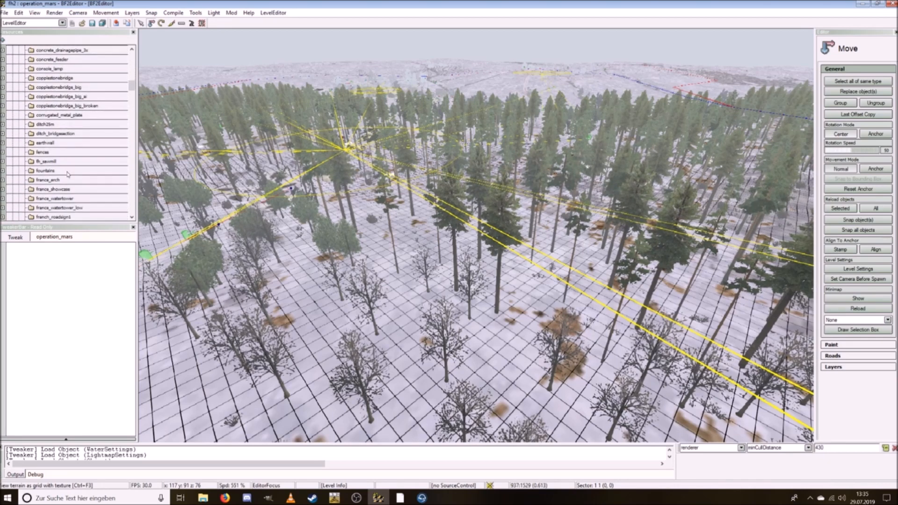
{"action": "scroll", "coordinate": [68, 175], "scroll_direction": "down", "scroll_amount": 2}
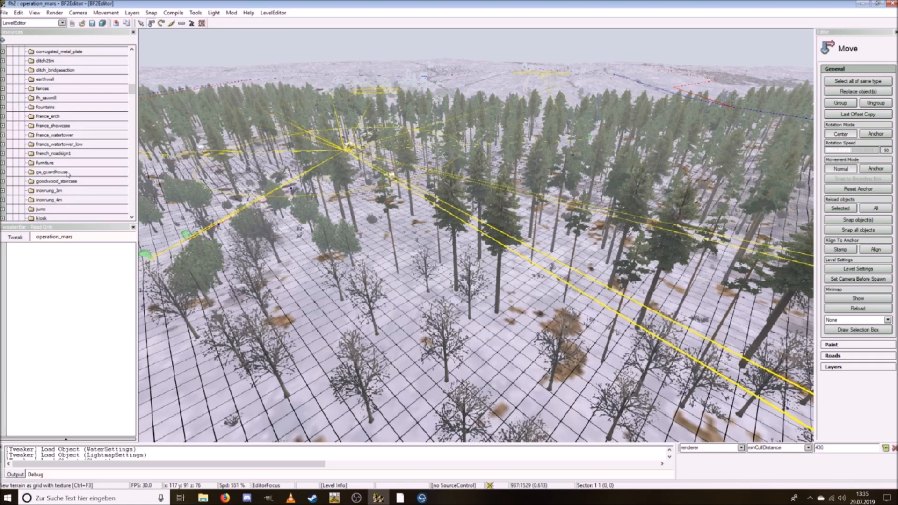
{"action": "scroll", "coordinate": [68, 174], "scroll_direction": "down", "scroll_amount": 3}
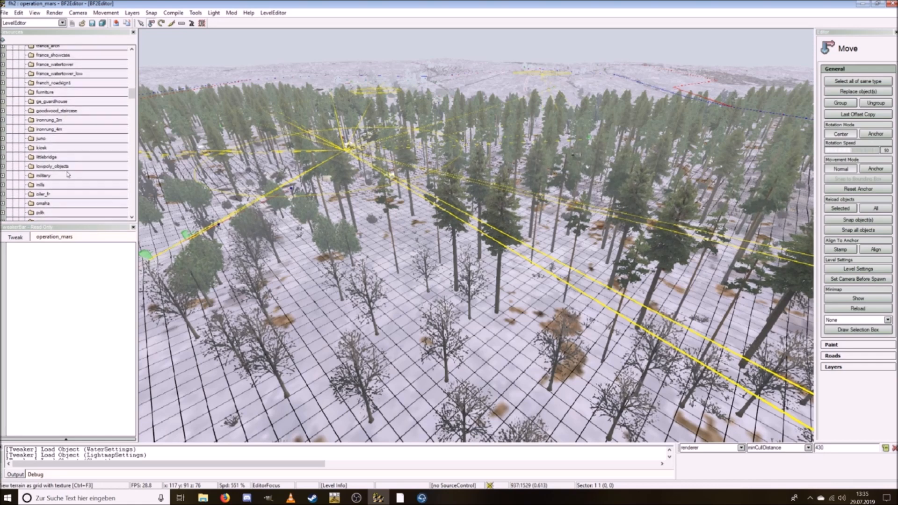
{"action": "scroll", "coordinate": [68, 174], "scroll_direction": "down", "scroll_amount": 2}
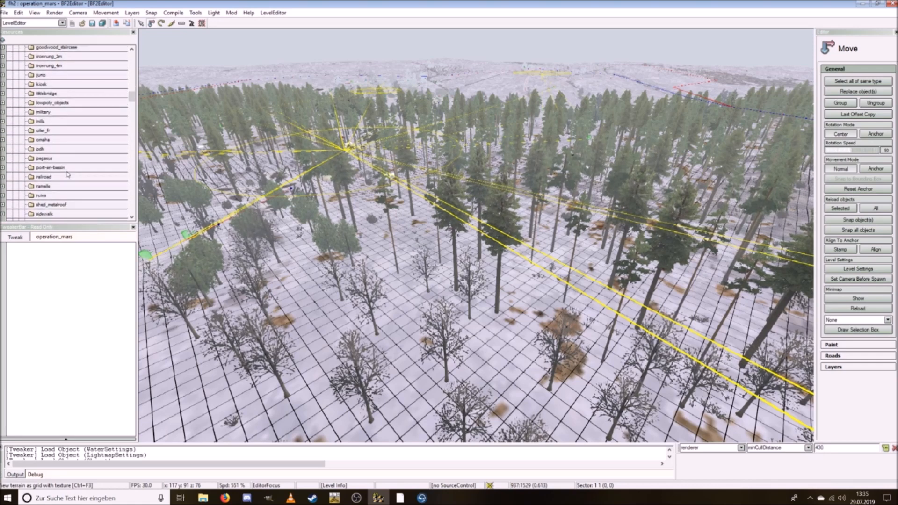
{"action": "scroll", "coordinate": [68, 175], "scroll_direction": "down", "scroll_amount": 4}
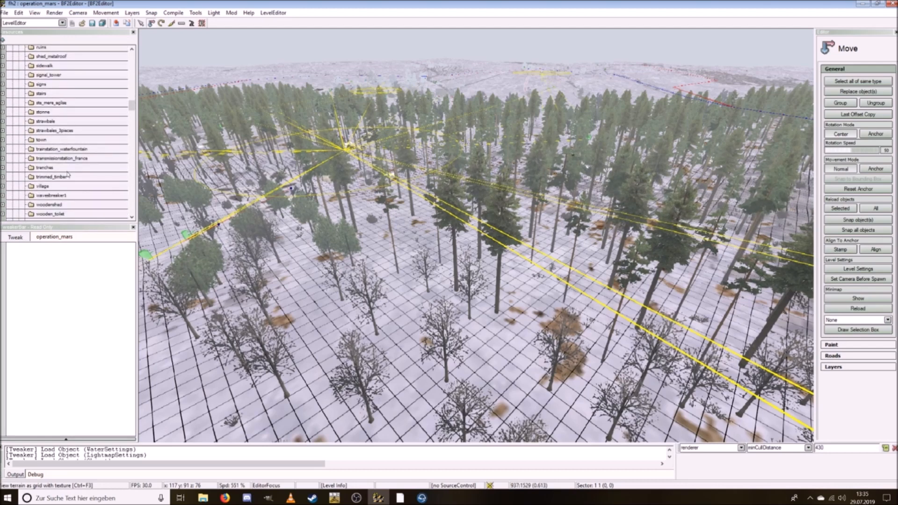
{"action": "left_click", "coordinate": [66, 175]}
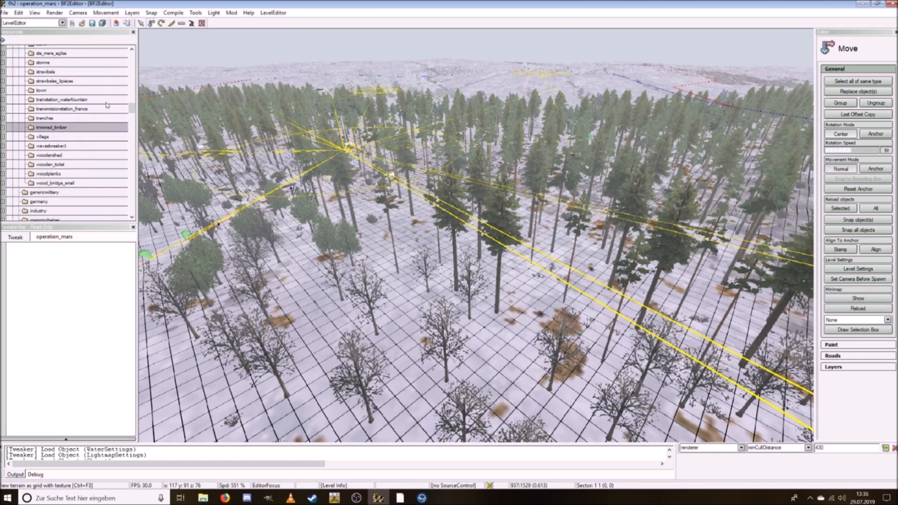
Step: Expand the common_statics folder and check its entries for usable cover objects
{"action": "left_click_drag", "start_coordinate": [134, 105], "coordinate": [132, 50]}
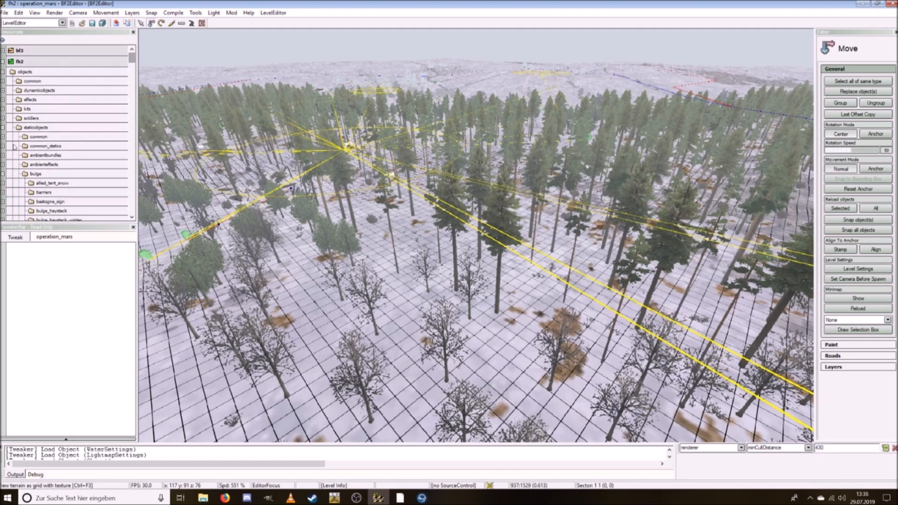
{"action": "left_click", "coordinate": [3, 147]}
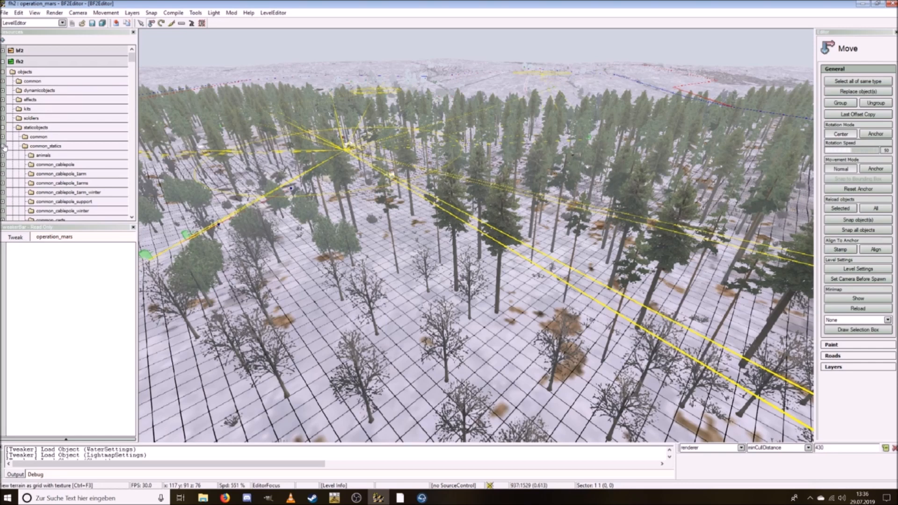
{"action": "scroll", "coordinate": [3, 146], "scroll_direction": "down", "scroll_amount": 3}
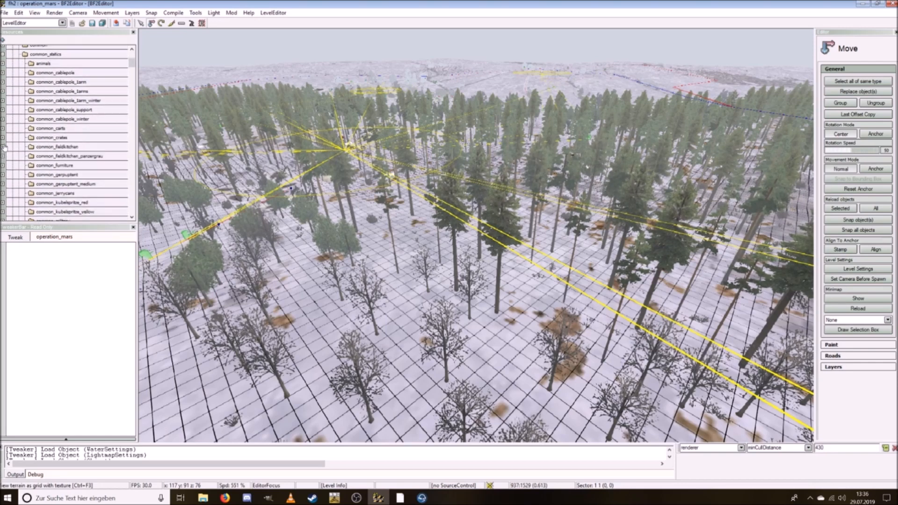
{"action": "scroll", "coordinate": [4, 148], "scroll_direction": "down", "scroll_amount": 2}
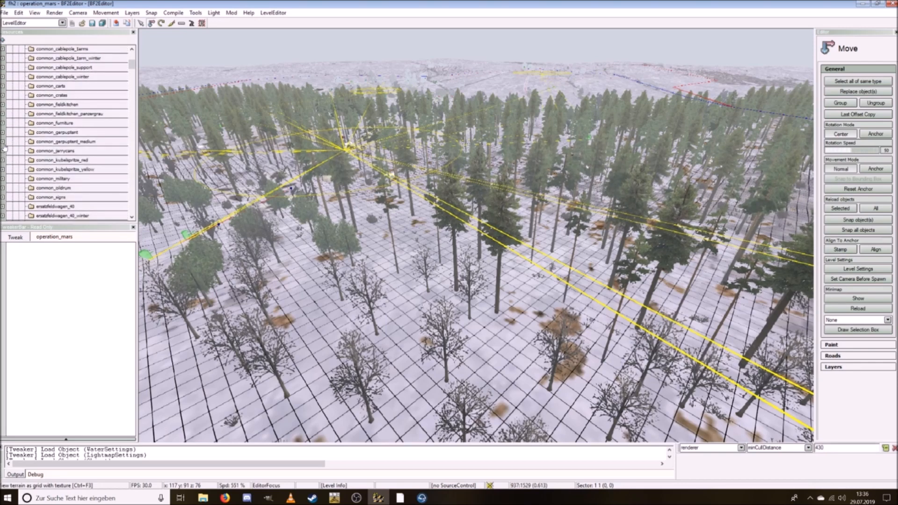
{"action": "scroll", "coordinate": [4, 147], "scroll_direction": "up", "scroll_amount": 4}
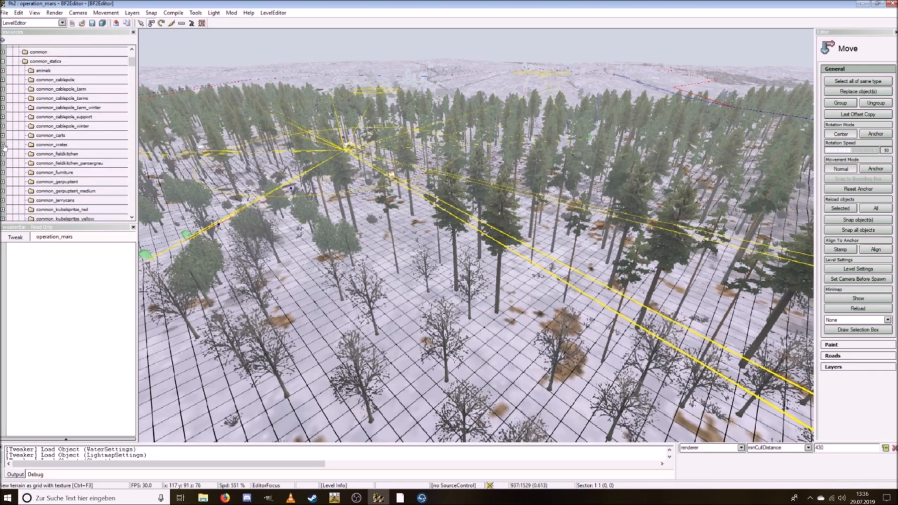
Step: Expand the common static objects folder and search it for natural cover such as rocks, firewood and logs
{"action": "left_click", "coordinate": [3, 92]}
{"action": "left_click", "coordinate": [3, 90]}
{"action": "left_click", "coordinate": [3, 81]}
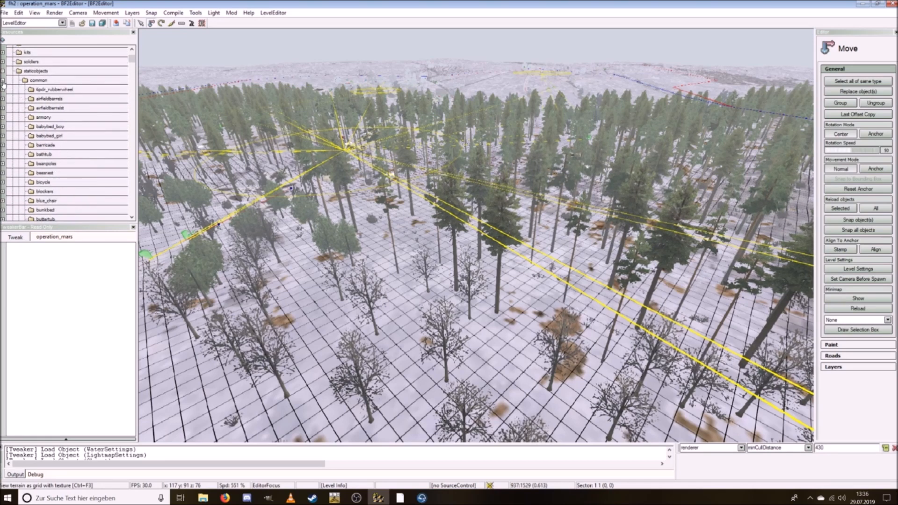
{"action": "scroll", "coordinate": [14, 139], "scroll_direction": "down", "scroll_amount": 8}
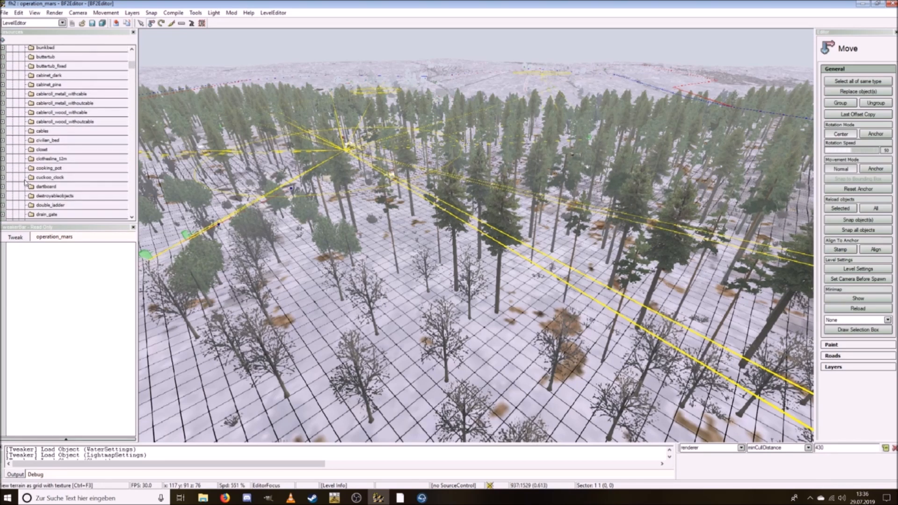
{"action": "scroll", "coordinate": [25, 182], "scroll_direction": "down", "scroll_amount": 3}
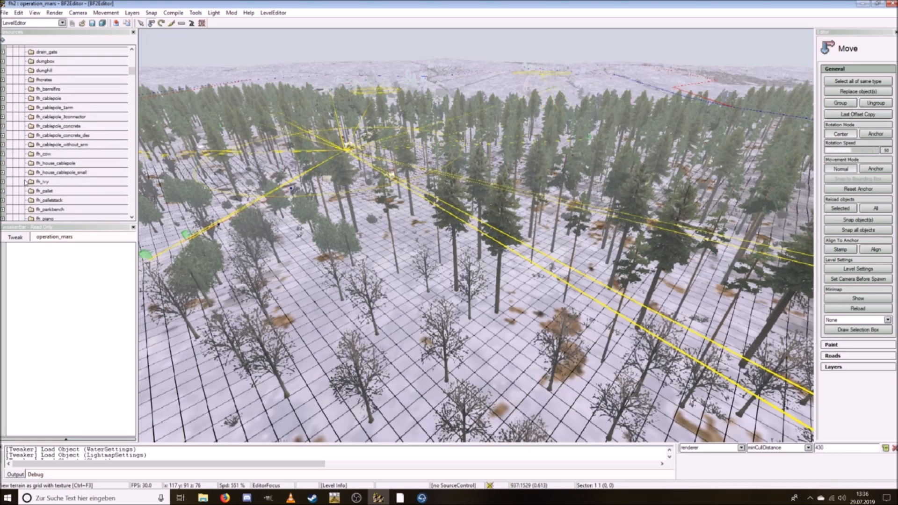
{"action": "scroll", "coordinate": [25, 182], "scroll_direction": "down", "scroll_amount": 1}
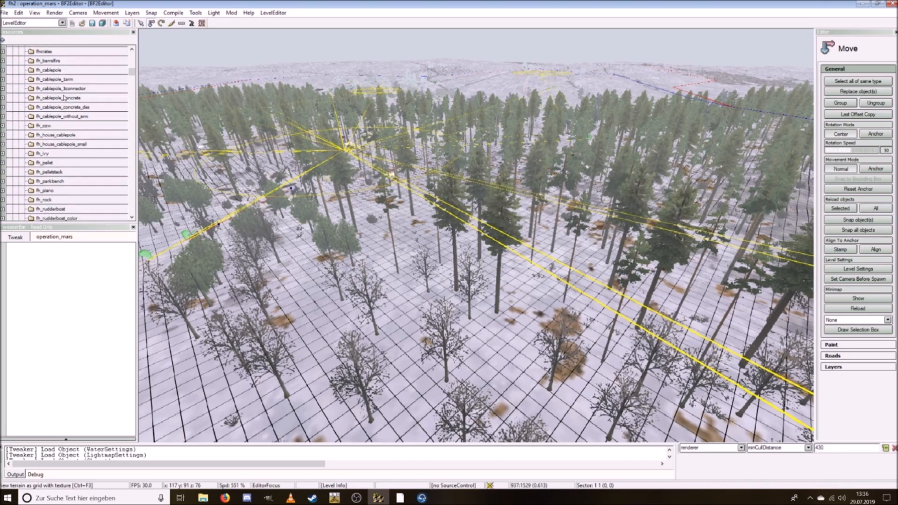
{"action": "scroll", "coordinate": [73, 186], "scroll_direction": "down", "scroll_amount": 2}
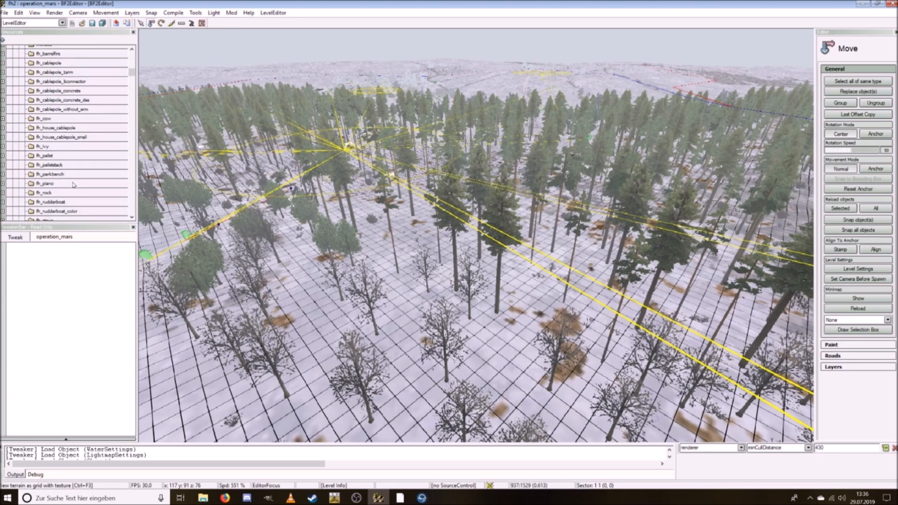
{"action": "scroll", "coordinate": [73, 186], "scroll_direction": "down", "scroll_amount": 3}
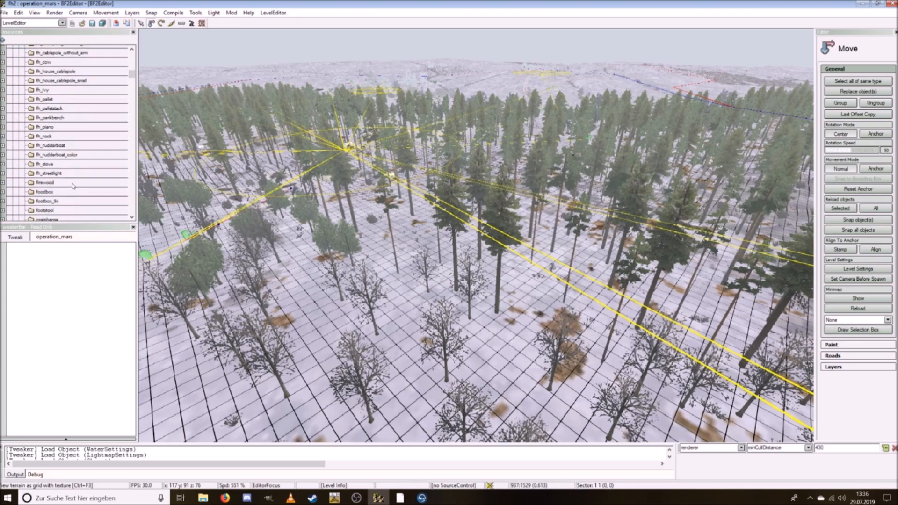
{"action": "scroll", "coordinate": [50, 192], "scroll_direction": "down", "scroll_amount": 7}
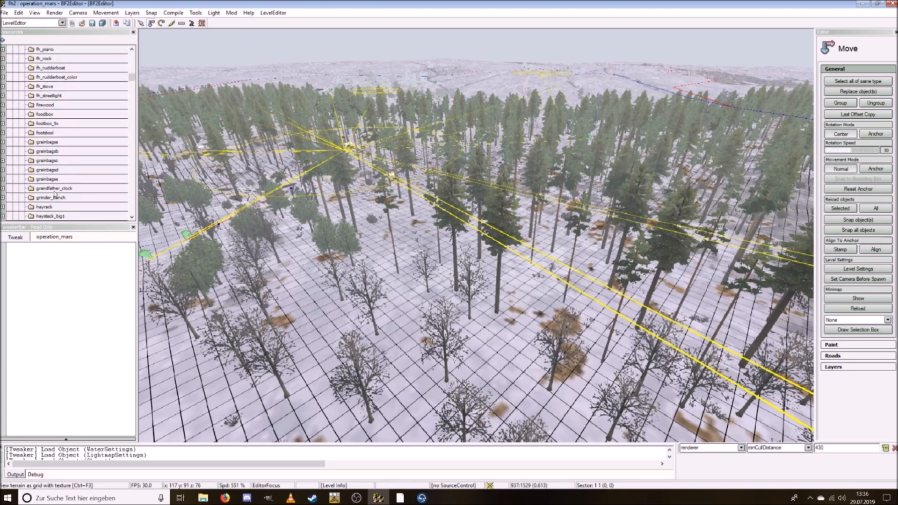
{"action": "scroll", "coordinate": [55, 192], "scroll_direction": "down", "scroll_amount": 5}
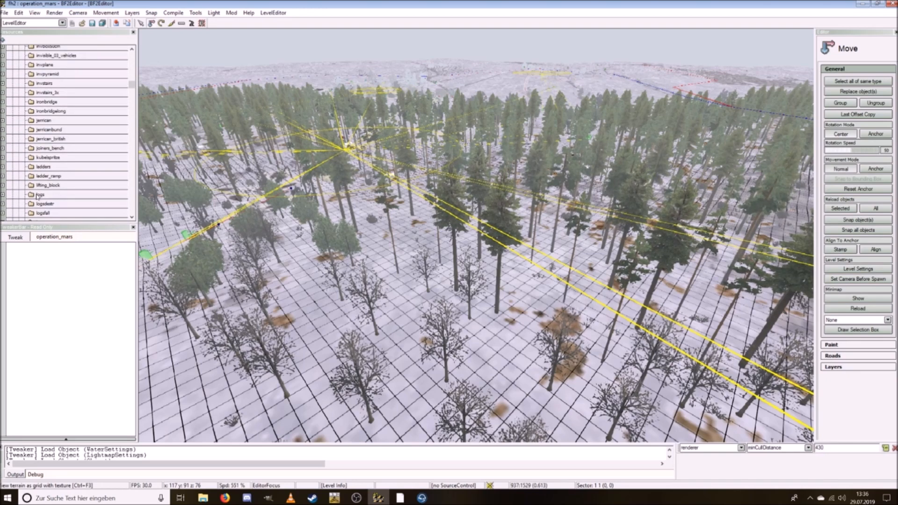
{"action": "scroll", "coordinate": [38, 197], "scroll_direction": "down", "scroll_amount": 3}
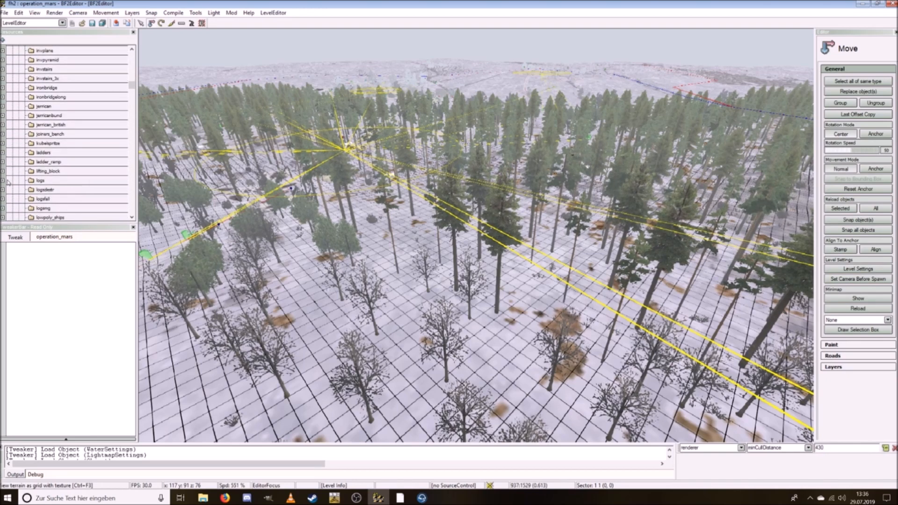
Step: Place the logs object from the common statics logs folder on open ground in the forest flag area
{"action": "left_click", "coordinate": [3, 181]}
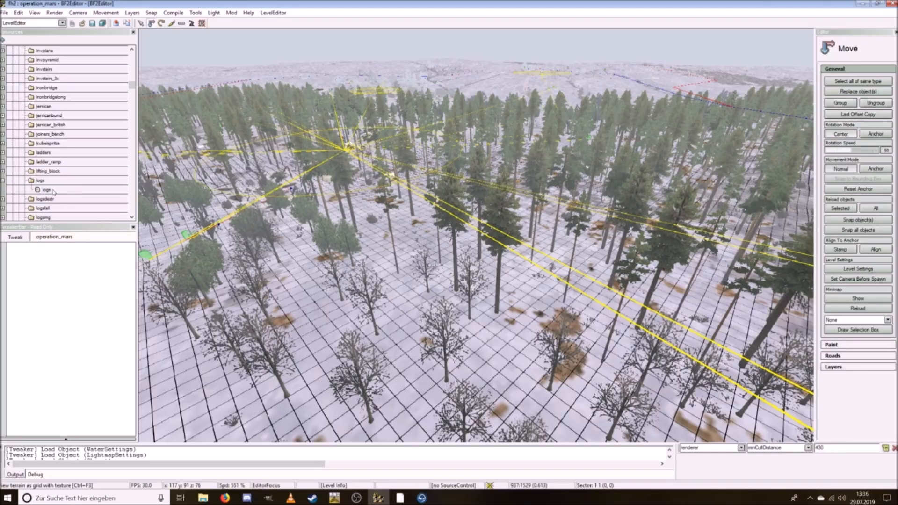
{"action": "left_click", "coordinate": [46, 189]}
{"action": "key", "text": "w"}
{"action": "scroll", "coordinate": [476, 235], "scroll_direction": "down", "scroll_amount": 5}
{"action": "key", "text": "w"}
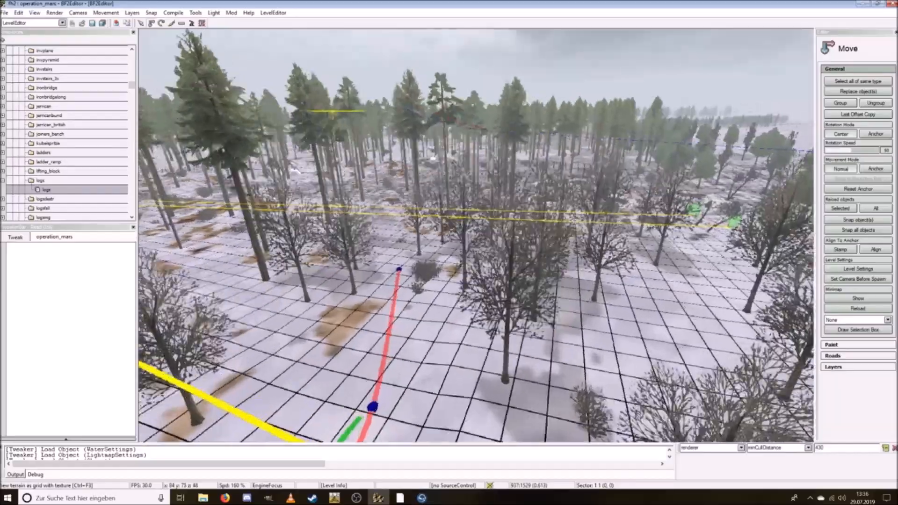
{"action": "key", "text": "w"}
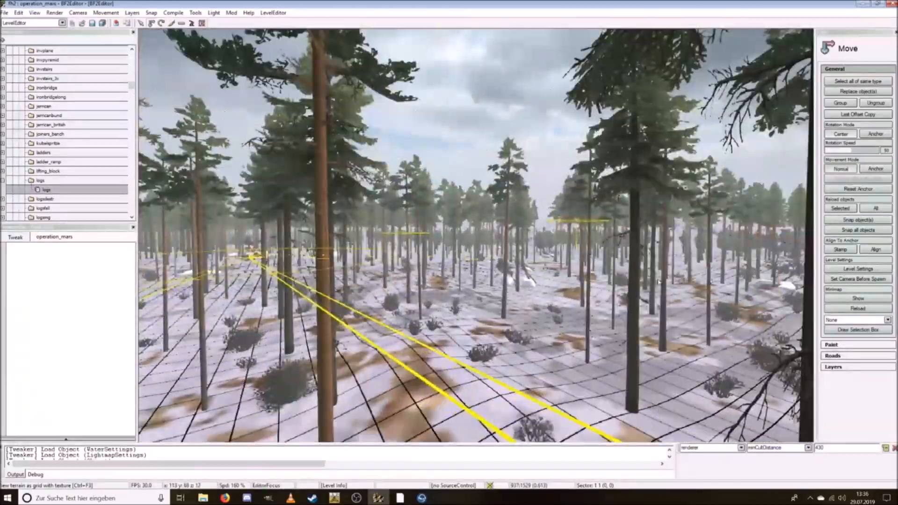
{"action": "key", "text": "w"}
{"action": "key", "text": "w"}
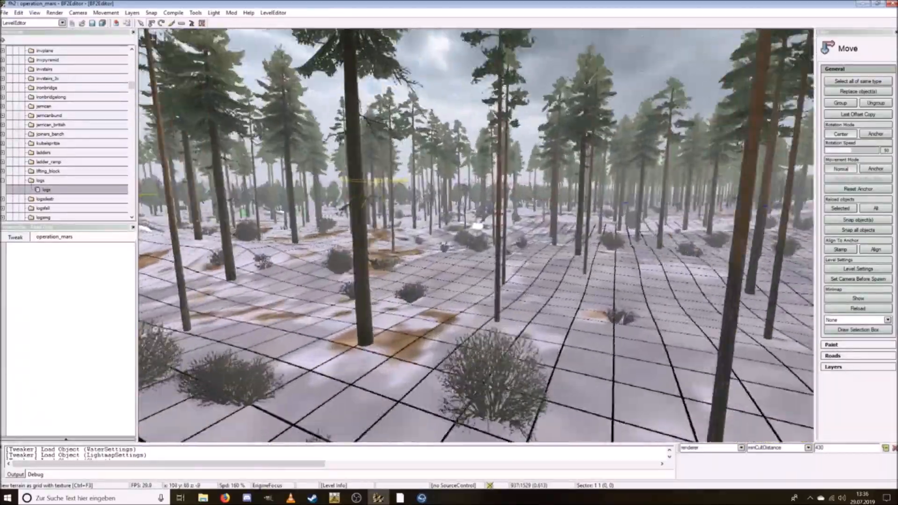
{"action": "key", "text": "w"}
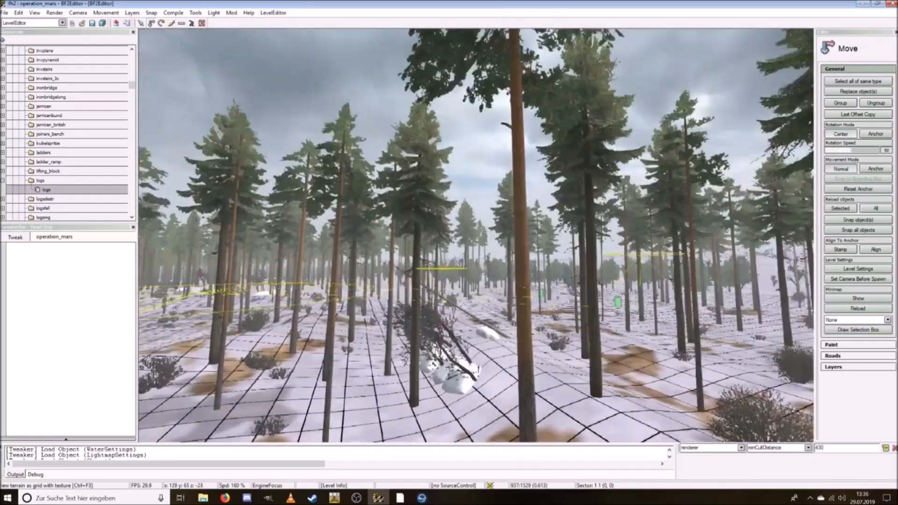
{"action": "key", "text": "w"}
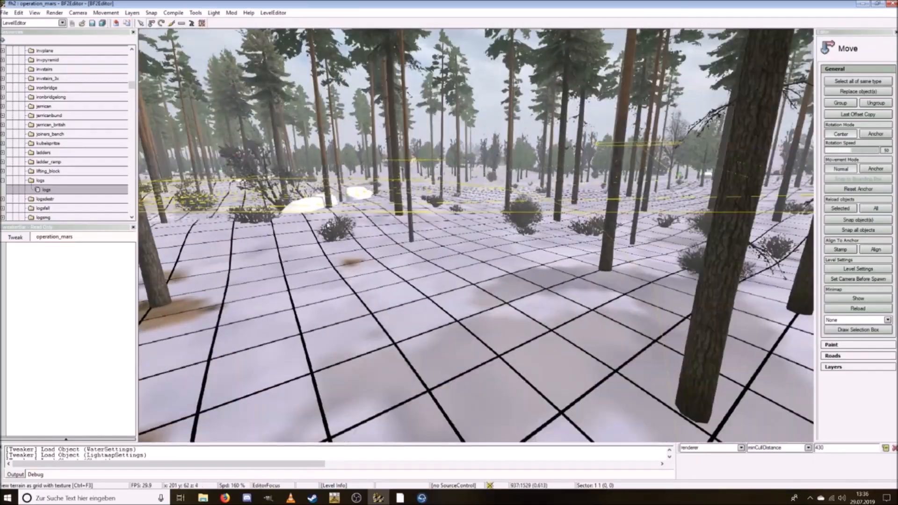
{"action": "left_click", "coordinate": [426, 329]}
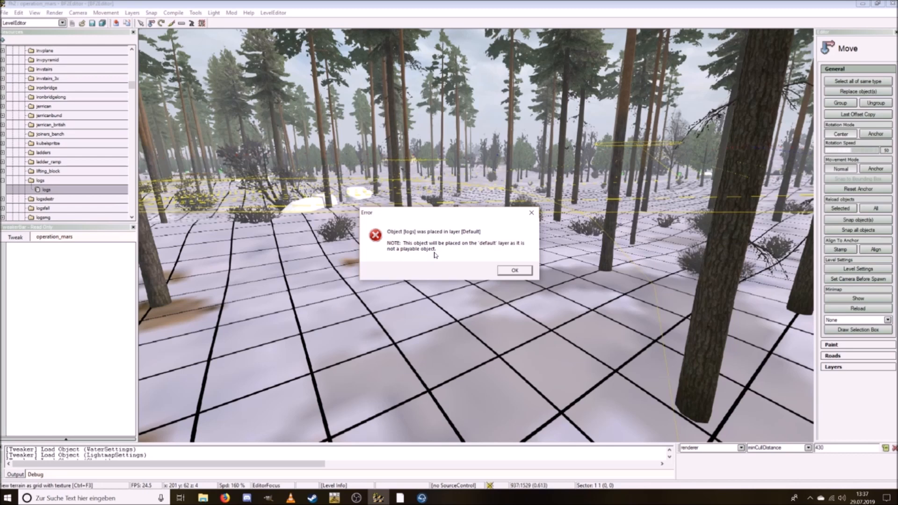
{"action": "left_click", "coordinate": [508, 271]}
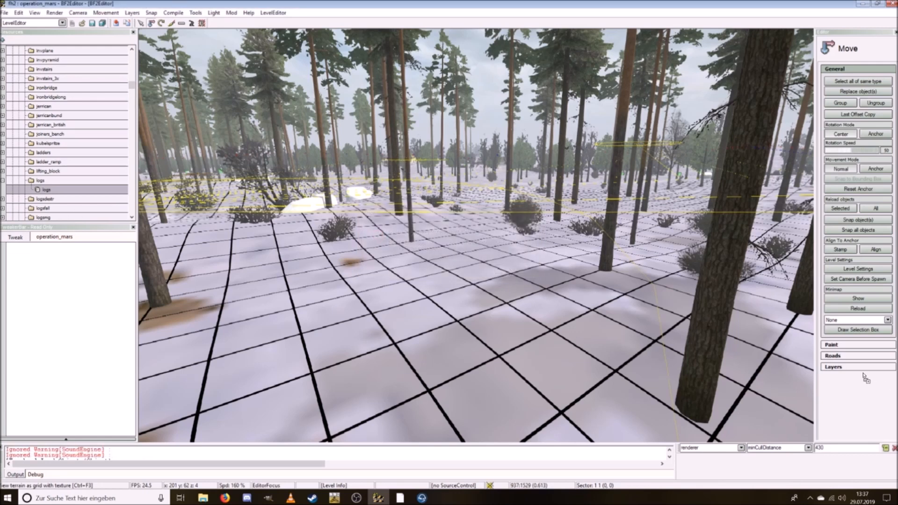
Step: Show the Default layer and hide the cq_64 layer
{"action": "left_click", "coordinate": [833, 367]}
{"action": "left_click", "coordinate": [841, 397]}
{"action": "left_click", "coordinate": [840, 389]}
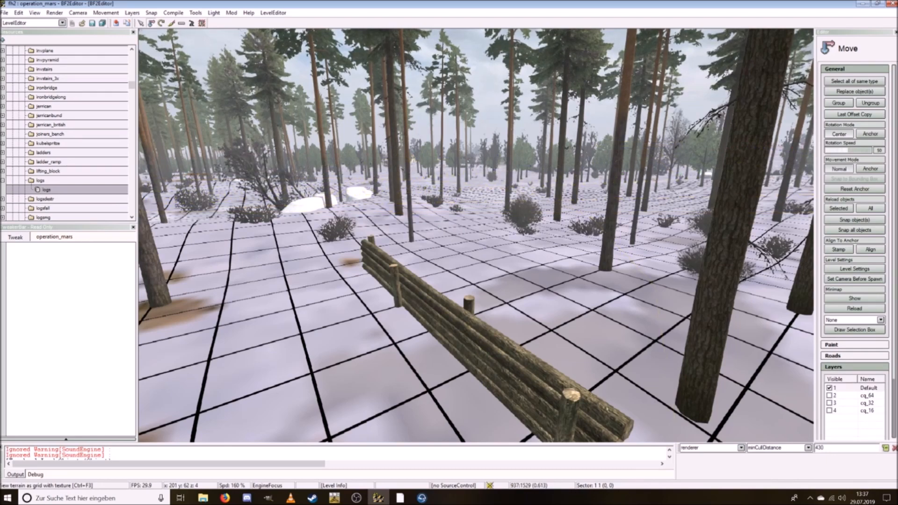
Step: Search the remaining common static objects for more log cover and select the stack_of_logs_snow folder
{"action": "key", "text": "ctrl+w"}
{"action": "scroll", "coordinate": [56, 183], "scroll_direction": "down", "scroll_amount": 2}
{"action": "scroll", "coordinate": [62, 194], "scroll_direction": "down", "scroll_amount": 5}
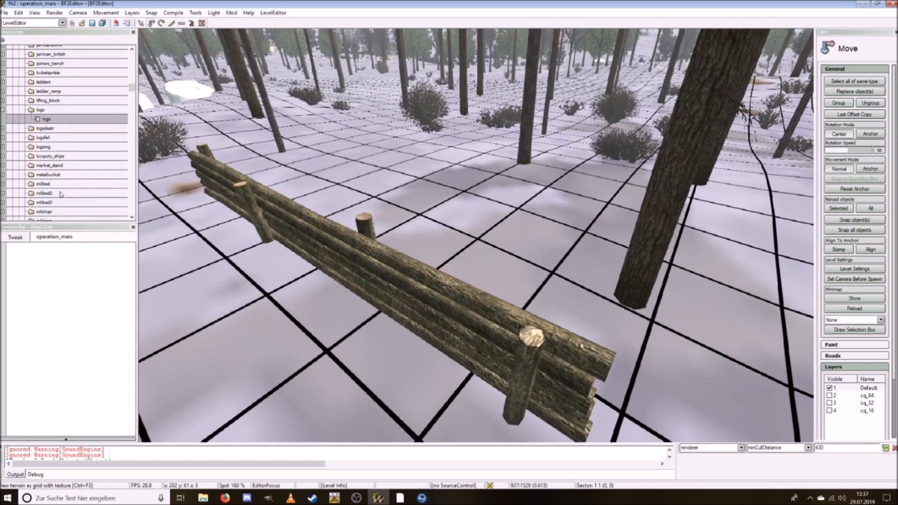
{"action": "scroll", "coordinate": [61, 194], "scroll_direction": "down", "scroll_amount": 3}
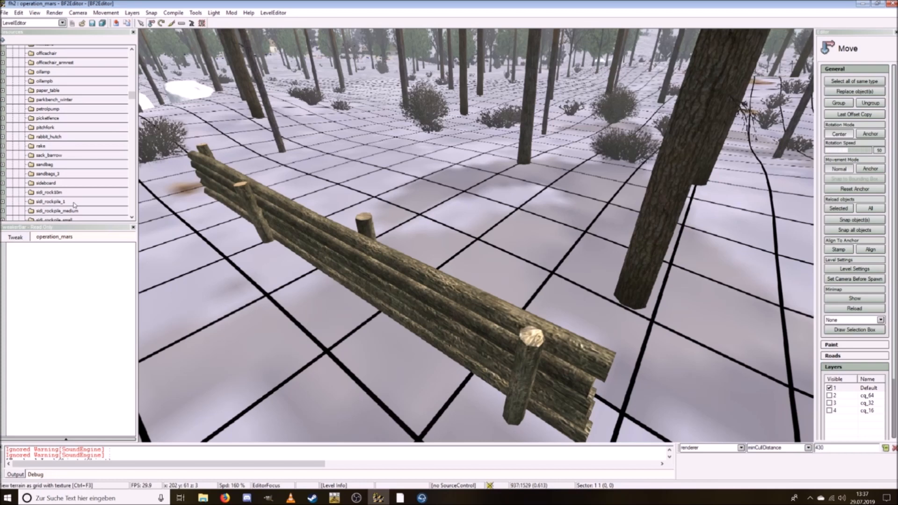
{"action": "scroll", "coordinate": [74, 204], "scroll_direction": "down", "scroll_amount": 2}
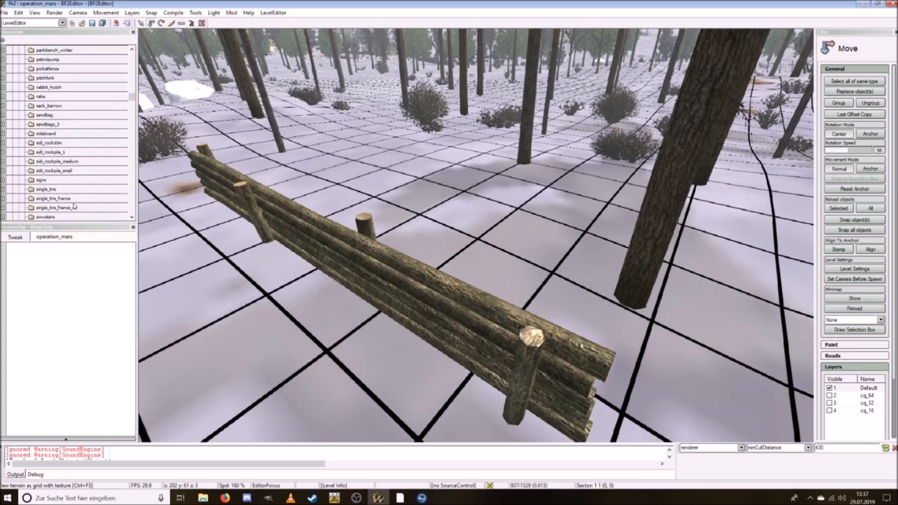
{"action": "scroll", "coordinate": [73, 207], "scroll_direction": "down", "scroll_amount": 2}
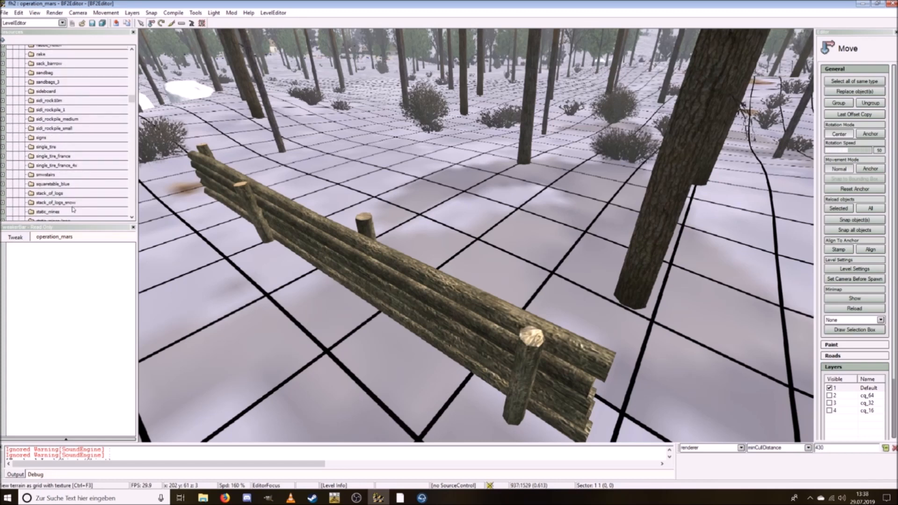
{"action": "scroll", "coordinate": [73, 209], "scroll_direction": "down", "scroll_amount": 1}
{"action": "left_click", "coordinate": [41, 189]}
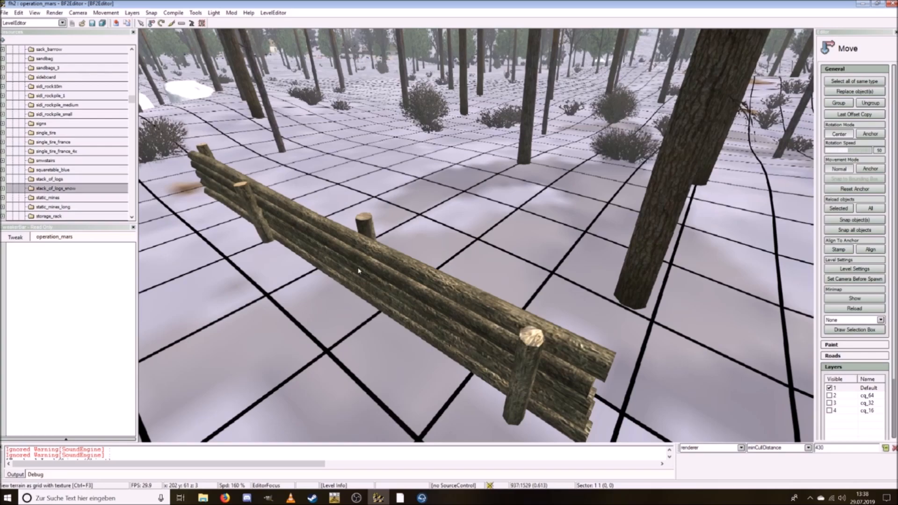
Step: Inspect the placed log wall up close from both sides and from a distance to judge it as cover
{"action": "key", "text": "ctrl+w"}
{"action": "key", "text": "ctrl+s"}
{"action": "scroll", "coordinate": [345, 268], "scroll_direction": "down", "scroll_amount": 5, "text": "ctrl"}
{"action": "key", "text": "ctrl+w"}
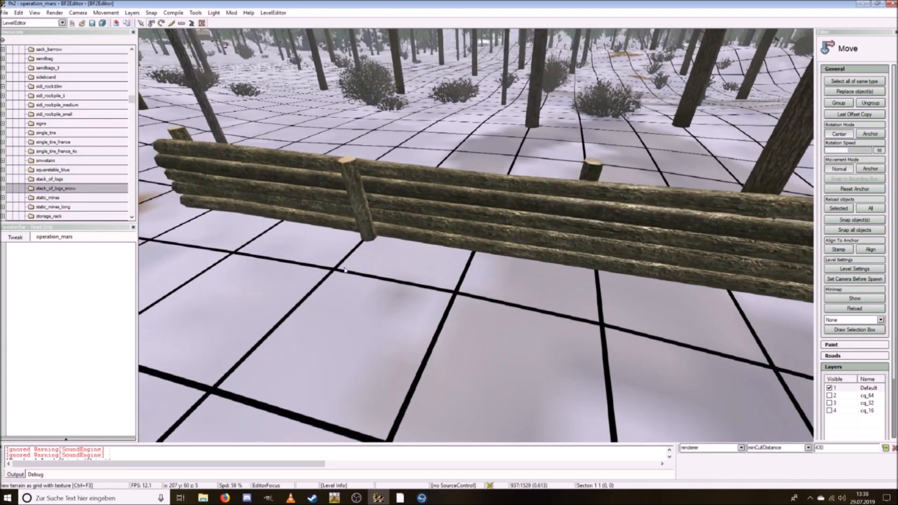
{"action": "key", "text": "ctrl+d"}
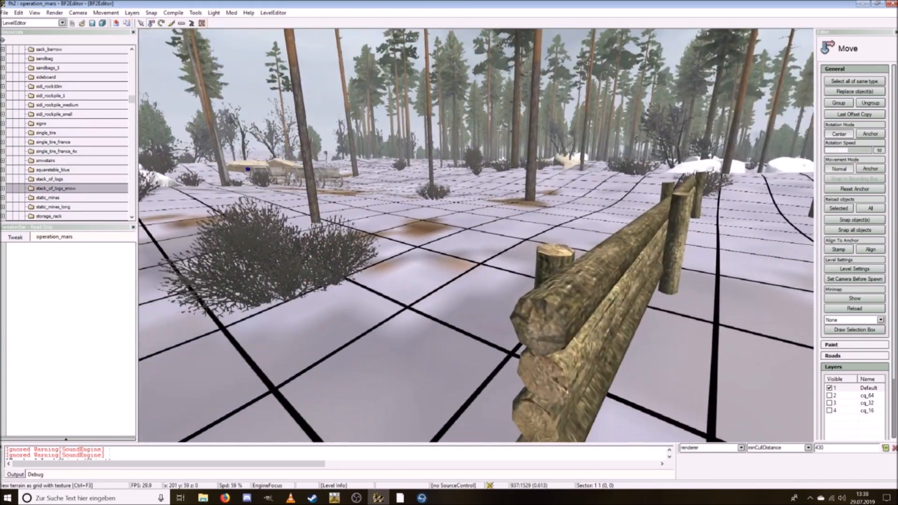
{"action": "key", "text": "ctrl+d"}
{"action": "key", "text": "ctrl+w"}
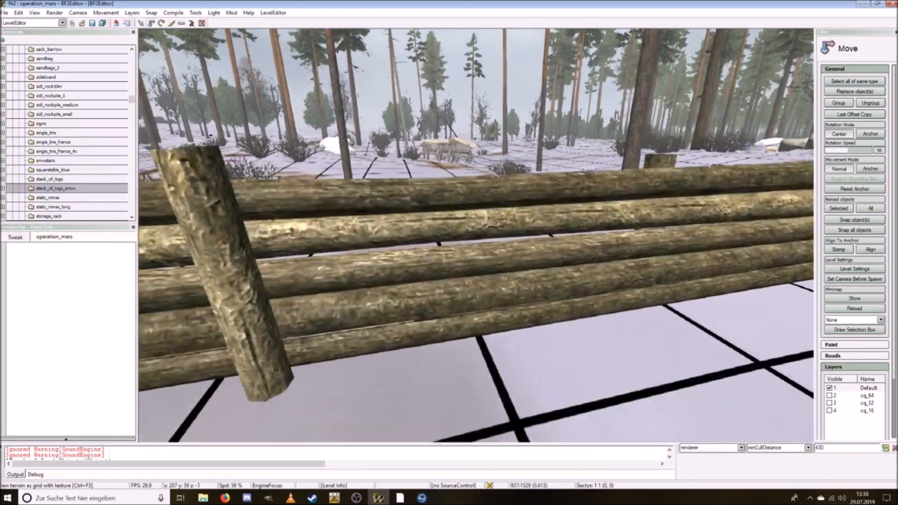
{"action": "key", "text": "ctrl+s"}
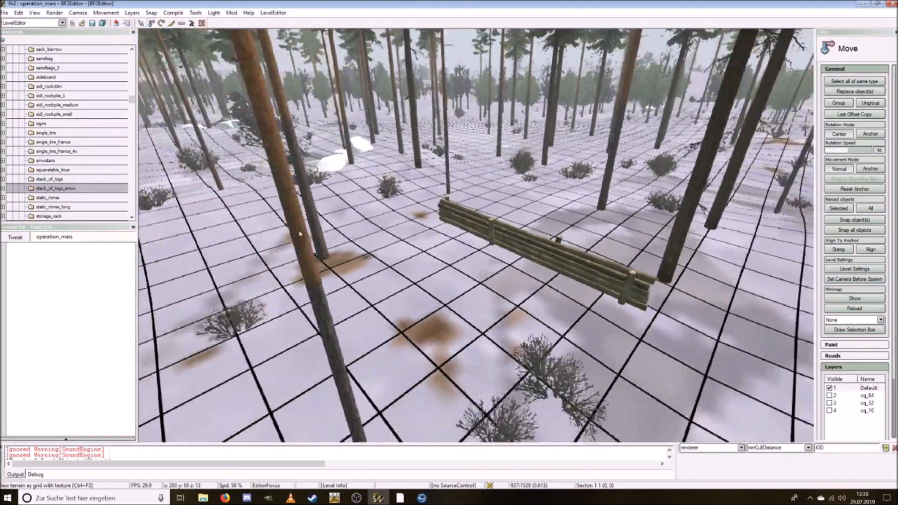
{"action": "key", "text": "ctrl+d"}
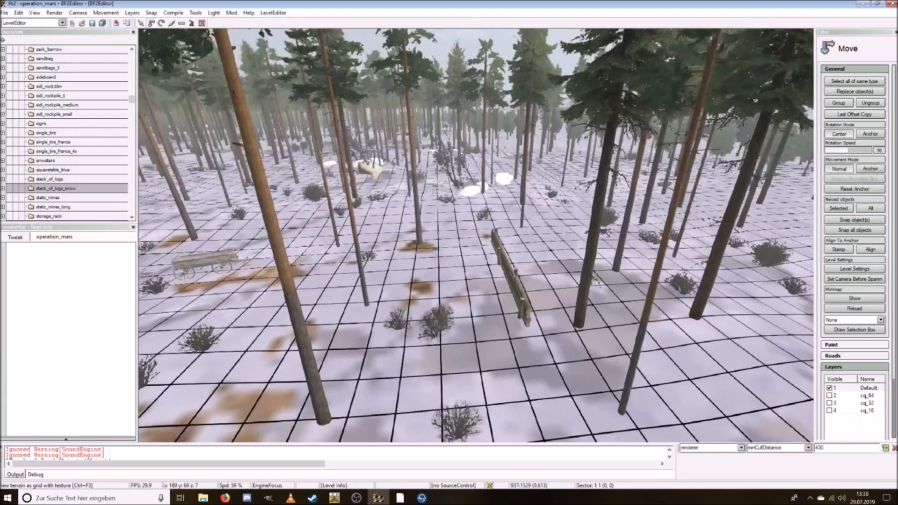
{"action": "key", "text": "ctrl+w"}
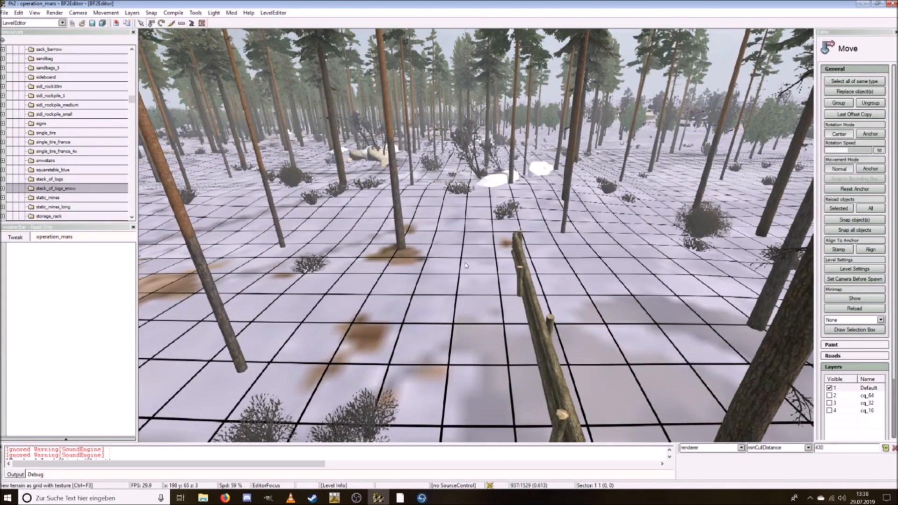
Step: Expand the stack_of_logs_snow folder and select the stack_of_logs_snow object for placement
{"action": "left_click", "coordinate": [3, 189]}
{"action": "left_click", "coordinate": [46, 197]}
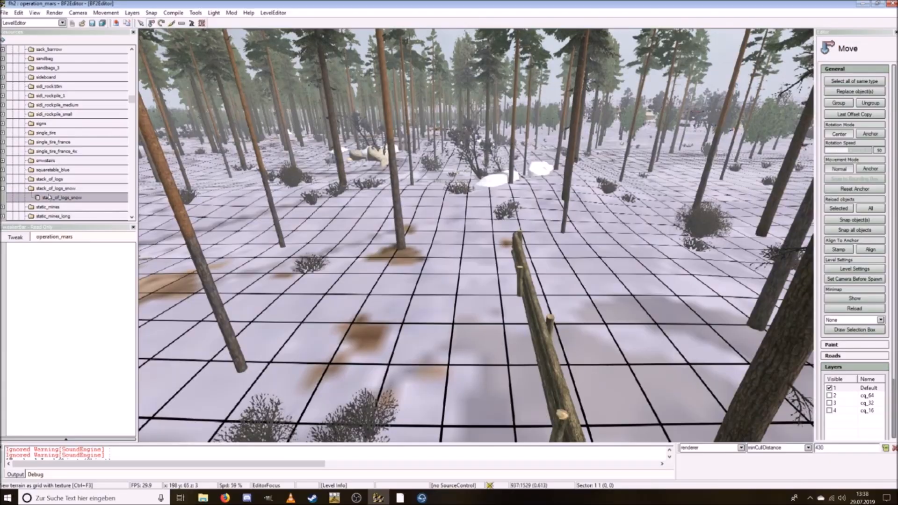
{"action": "key", "text": "ctrl+w"}
{"action": "key", "text": "ctrl+w"}
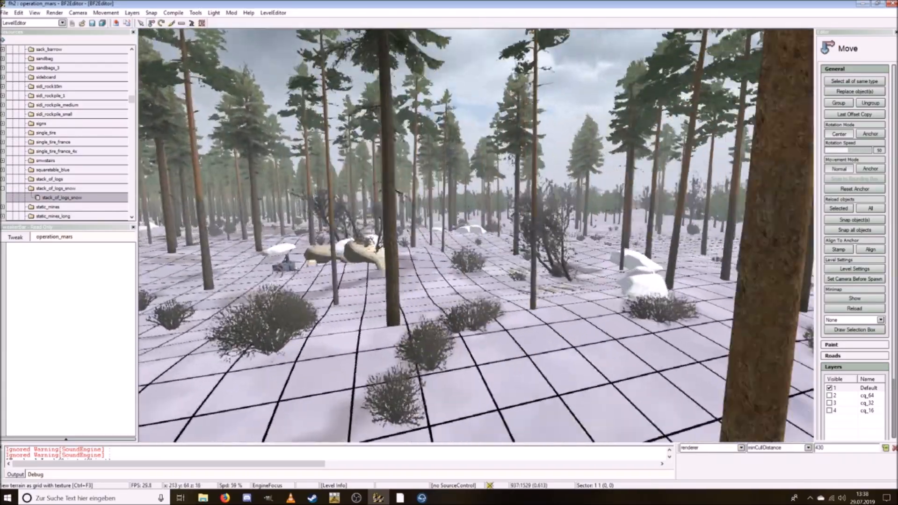
Step: Turn off overgrowth drawing to clear the view over the forest flag area
{"action": "key", "text": "ctrl+w"}
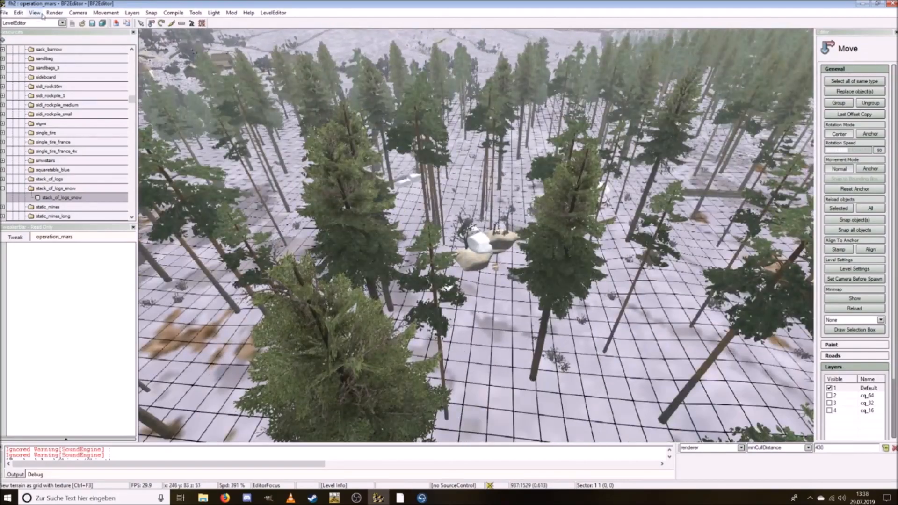
{"action": "left_click", "coordinate": [54, 13]}
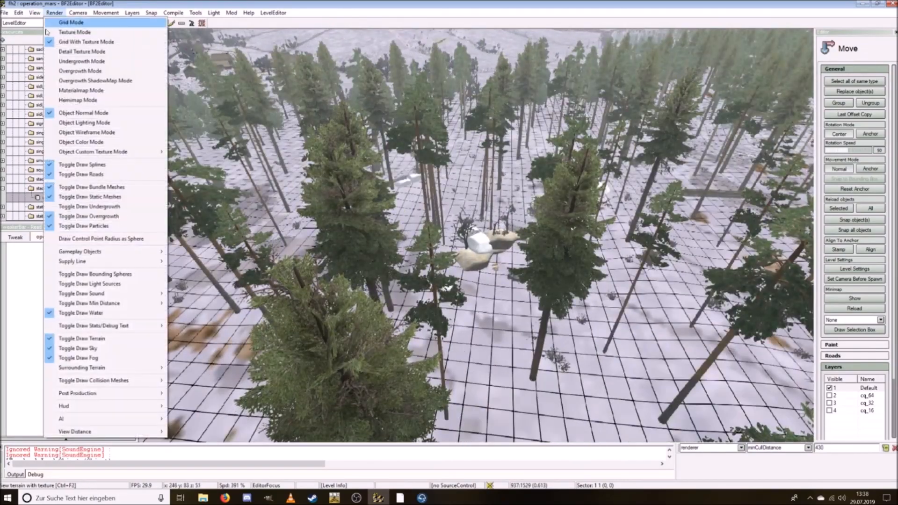
{"action": "left_click", "coordinate": [93, 216]}
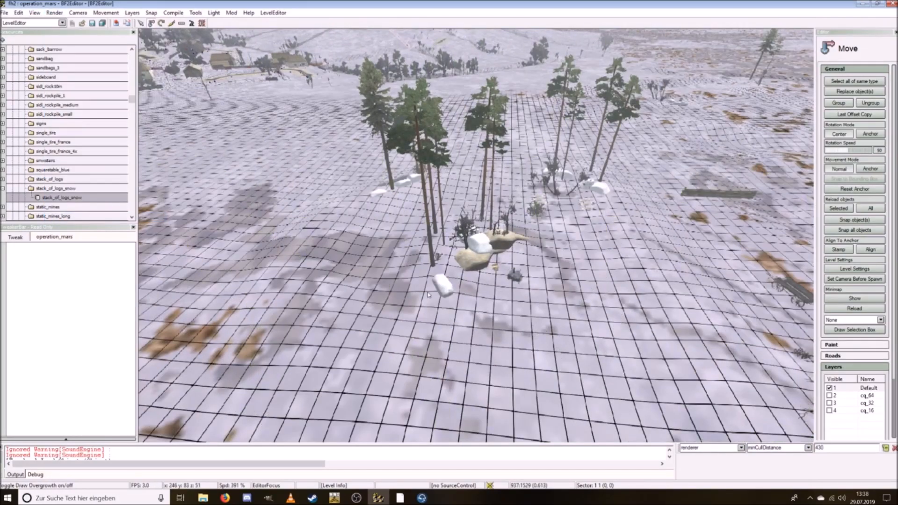
Step: Survey the forest flag terrain from several heights and directions, examining the existing cover, rocks and open ground
{"action": "key", "text": "ctrl+s"}
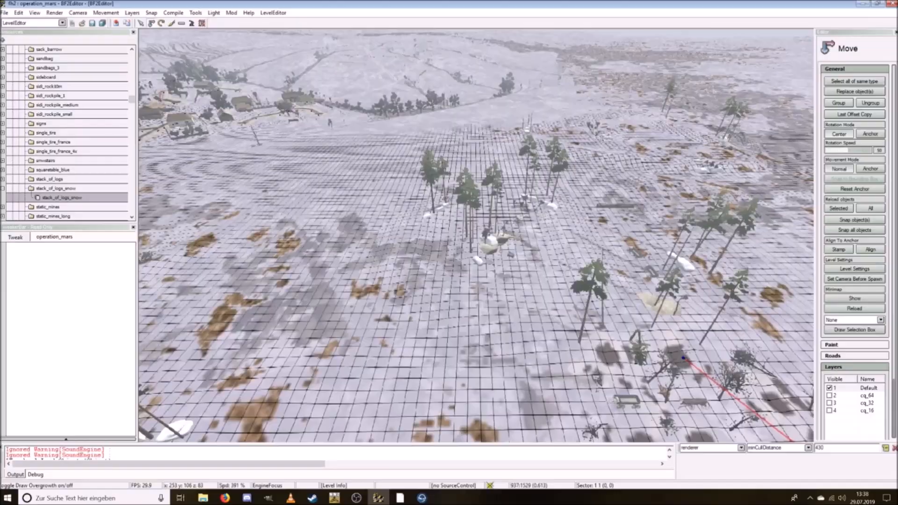
{"action": "key", "text": "ctrl+w"}
{"action": "key", "text": "ctrl+s"}
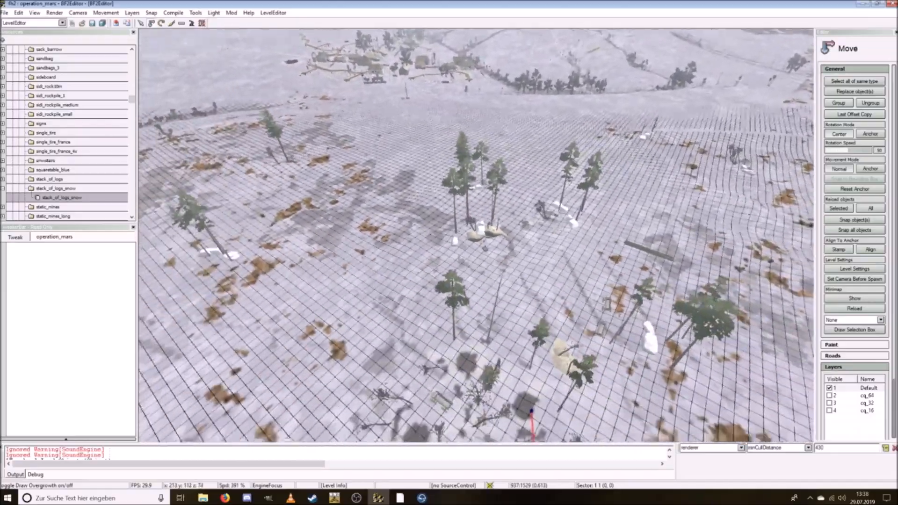
{"action": "key", "text": "ctrl+w"}
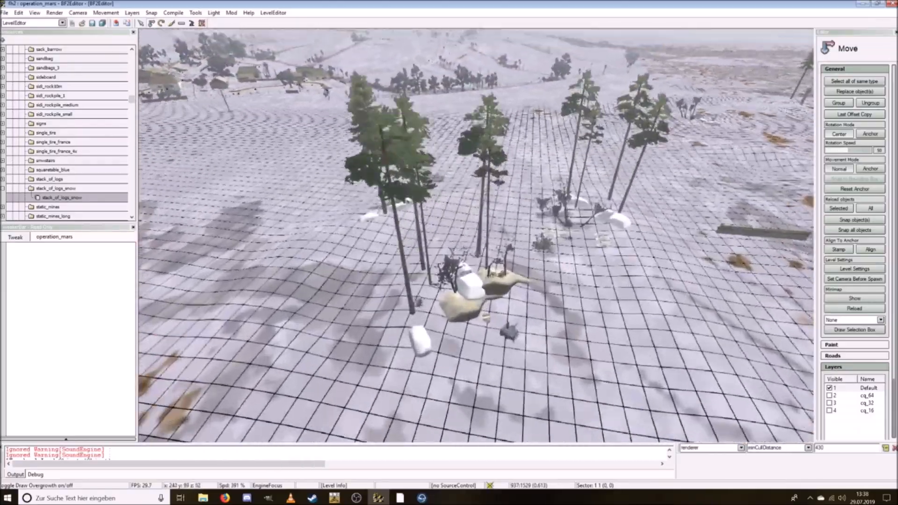
{"action": "key", "text": "ctrl+w"}
{"action": "key", "text": "ctrl+s"}
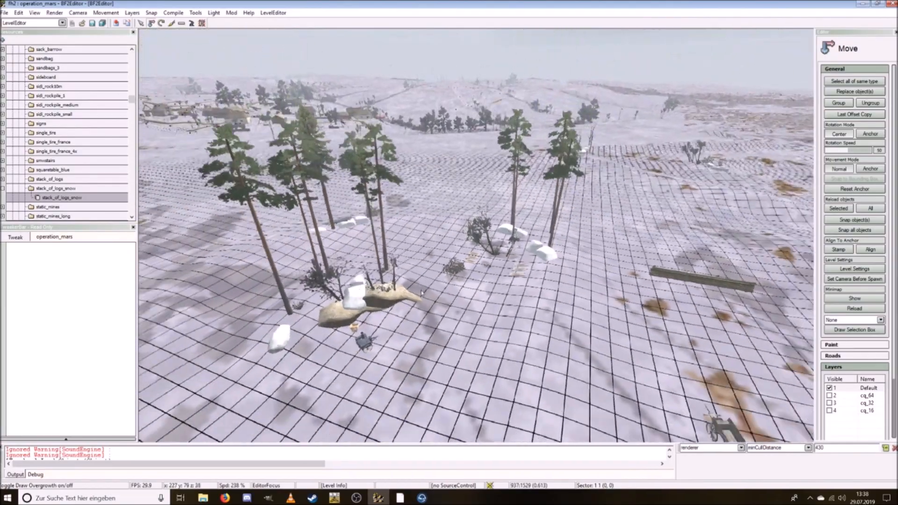
{"action": "key", "text": "ctrl+d"}
{"action": "key", "text": "ctrl+w"}
{"action": "key", "text": "ctrl+s"}
{"action": "key", "text": "ctrl+s"}
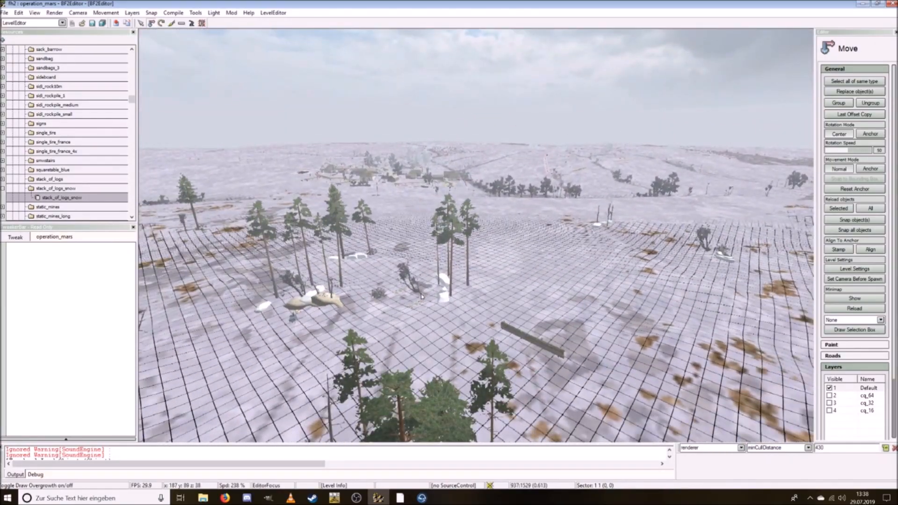
{"action": "key", "text": "ctrl+w"}
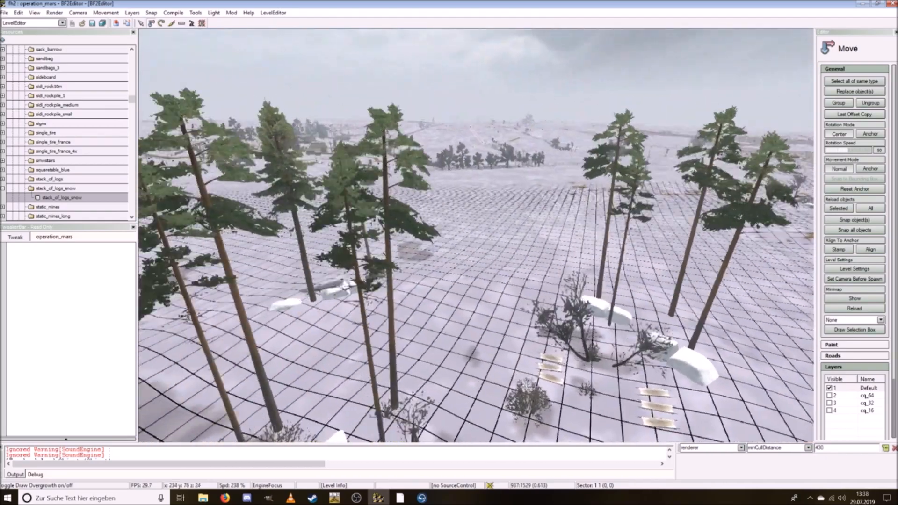
{"action": "key", "text": "ctrl+s"}
Step: Turn overgrowth drawing on and examine the tree cover around the forest flag from ground level and above
{"action": "left_click", "coordinate": [54, 13]}
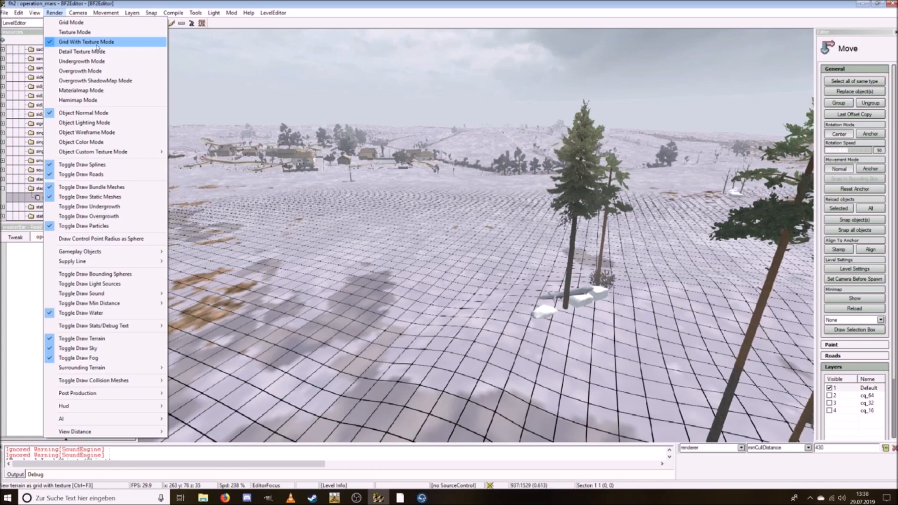
{"action": "left_click", "coordinate": [391, 244]}
{"action": "key", "text": "ctrl+w"}
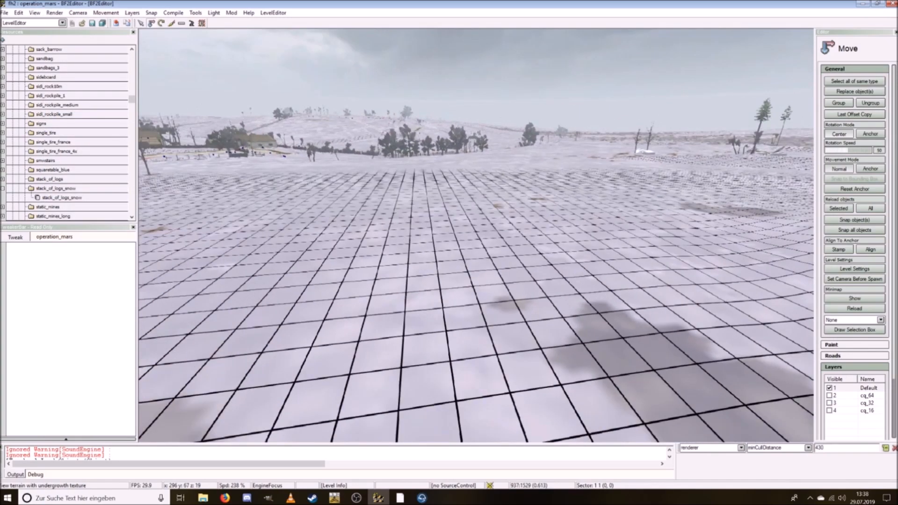
{"action": "left_click", "coordinate": [34, 13]}
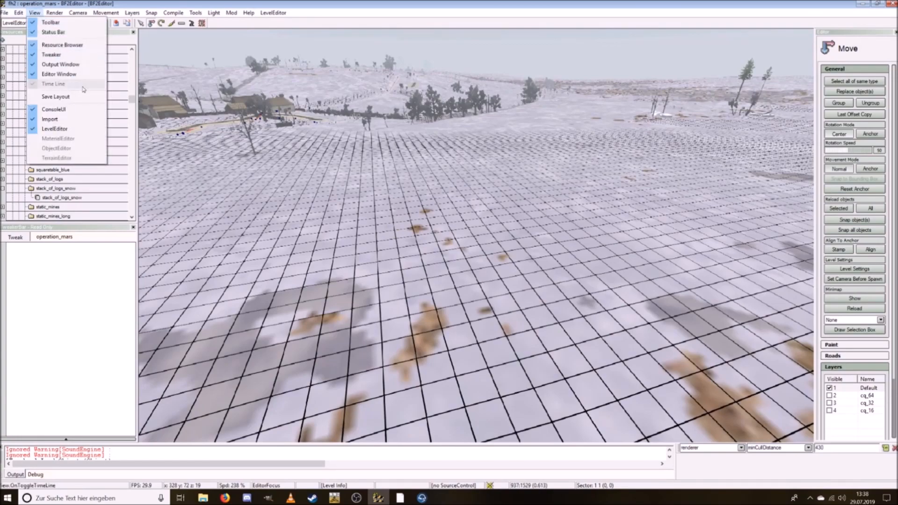
{"action": "mouse_move", "coordinate": [55, 13]}
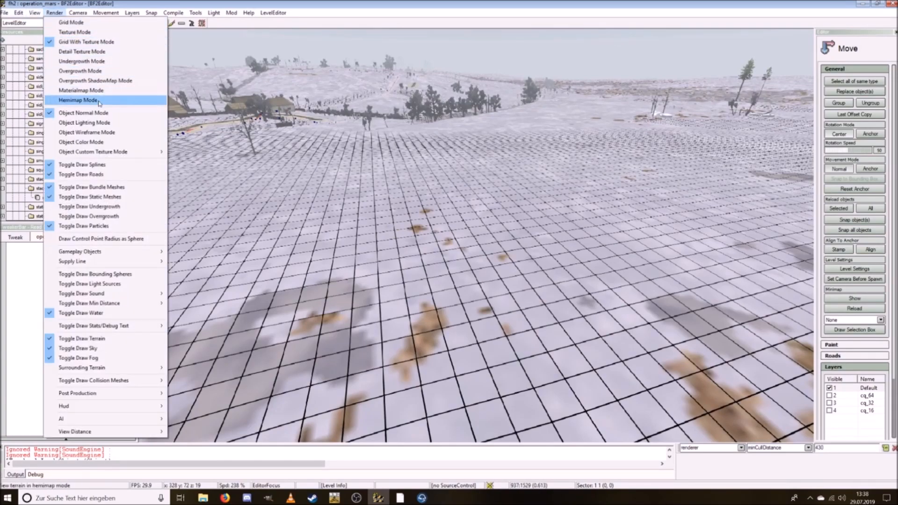
{"action": "left_click", "coordinate": [89, 216]}
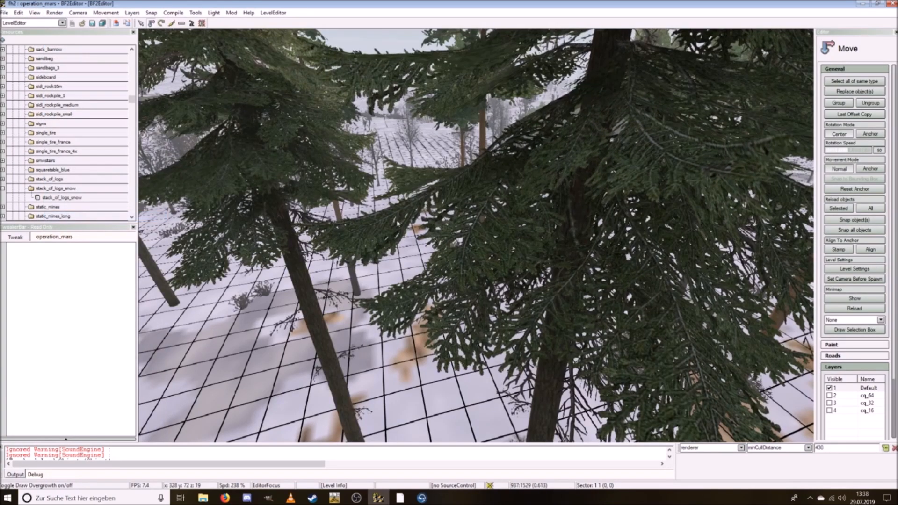
{"action": "key", "text": "w"}
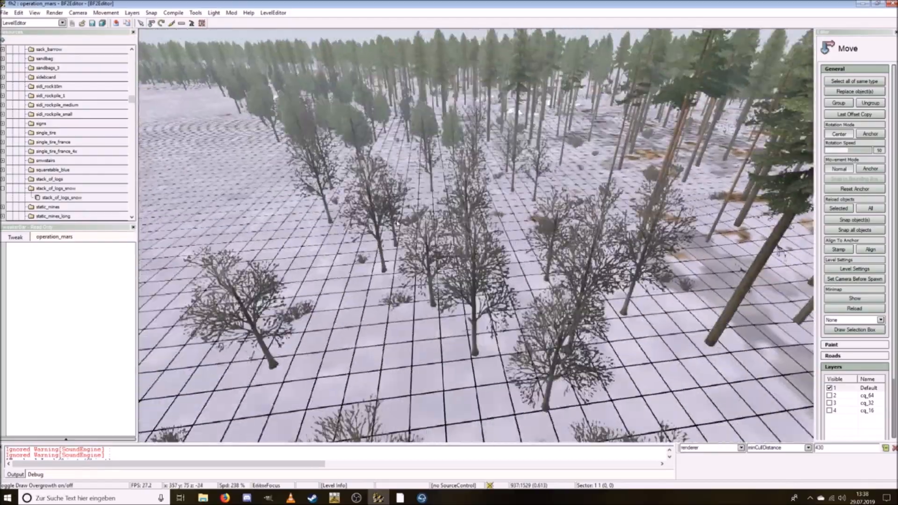
{"action": "key", "text": "s"}
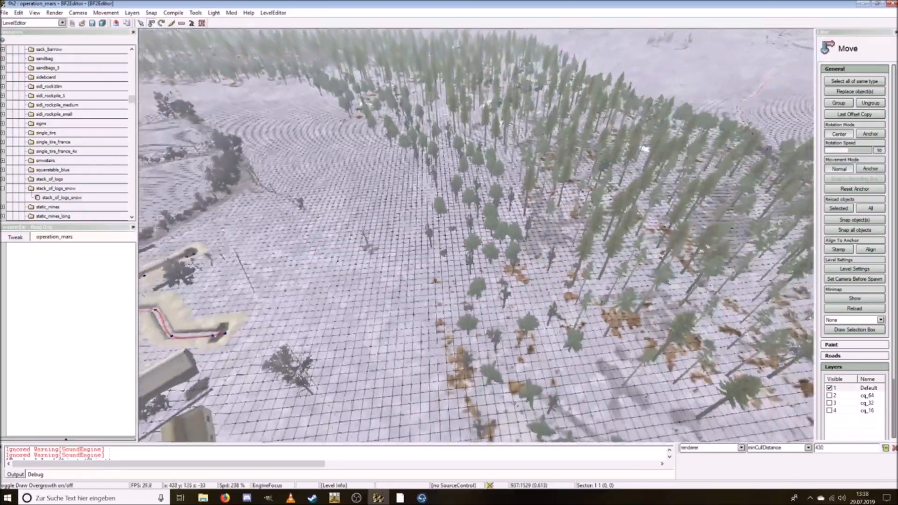
{"action": "key", "text": "d"}
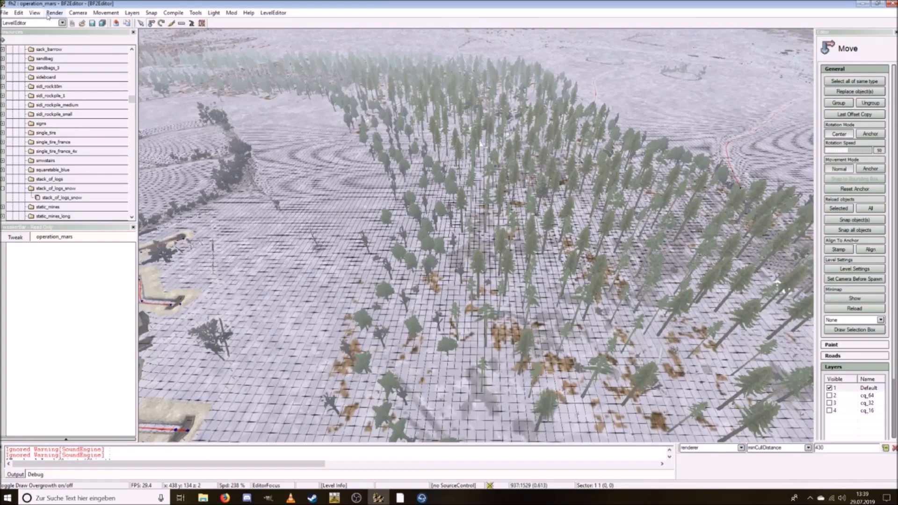
Step: Turn overgrowth drawing off and survey the bare ground and remaining cover around the forest flag
{"action": "left_click", "coordinate": [48, 14]}
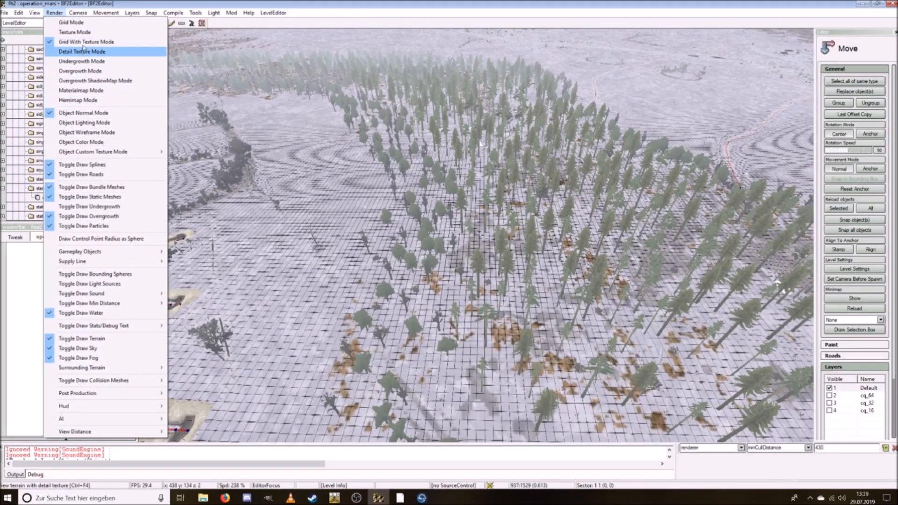
{"action": "left_click", "coordinate": [104, 217]}
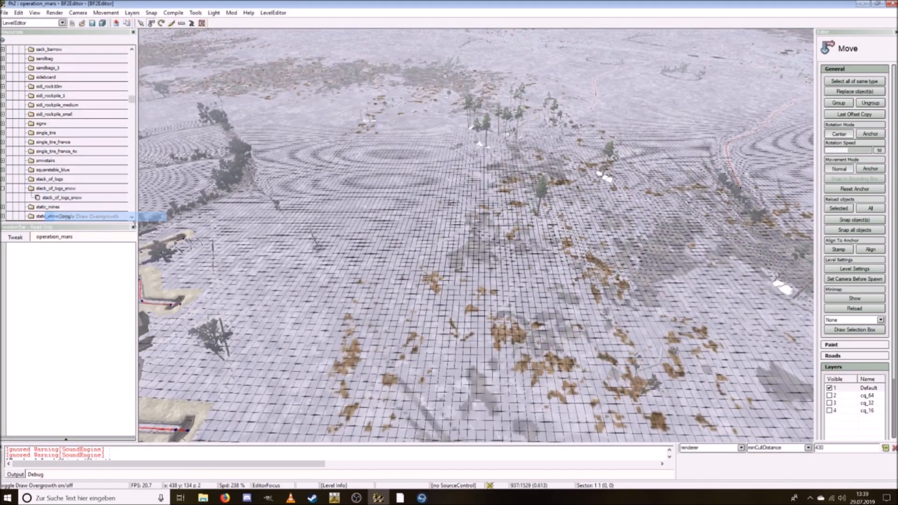
{"action": "key", "text": "w"}
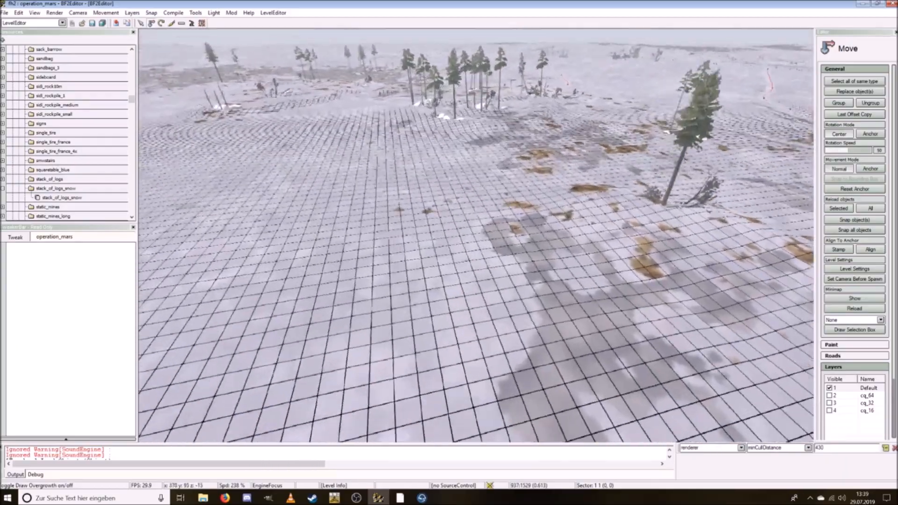
{"action": "key", "text": "w"}
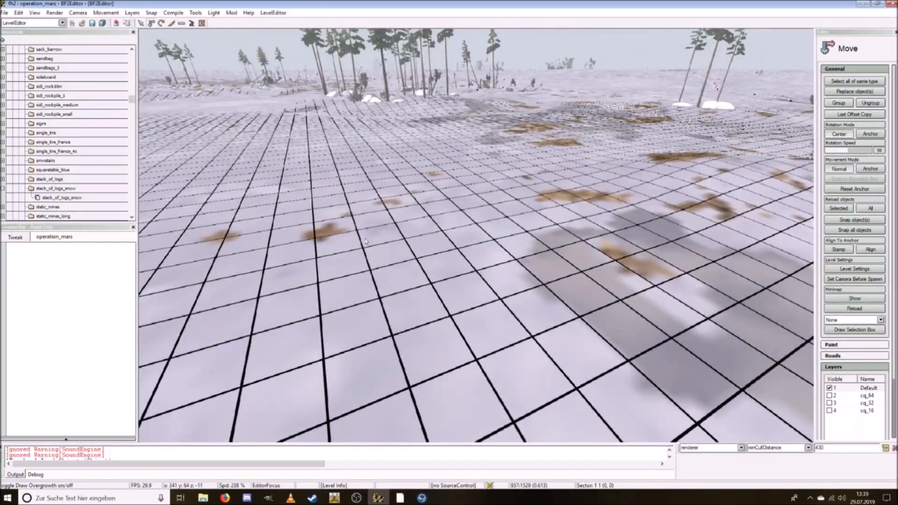
{"action": "key", "text": "s"}
{"action": "key", "text": "s"}
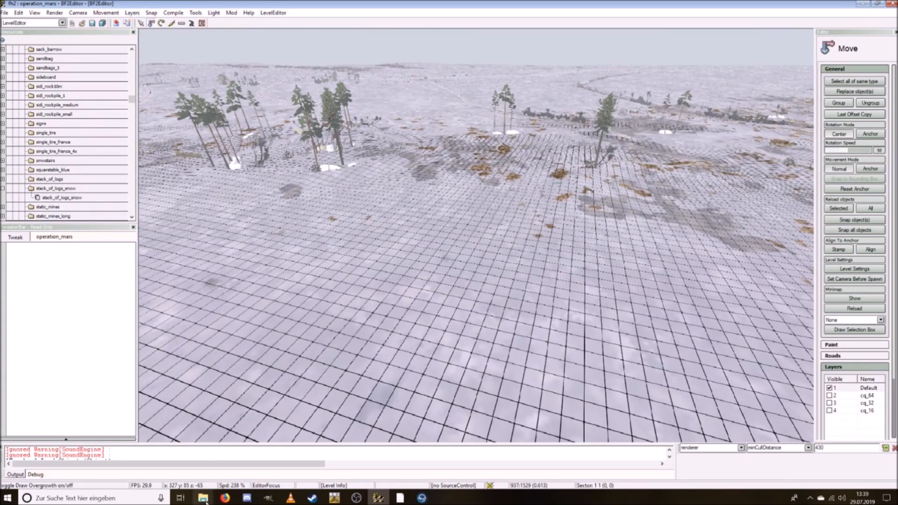
Step: Check the tester's annotated forest.jpg in Firefox for the requested trench sections and ammo dump, then return to BF2Editor
{"action": "mouse_move", "coordinate": [203, 497]}
{"action": "left_click", "coordinate": [252, 451]}
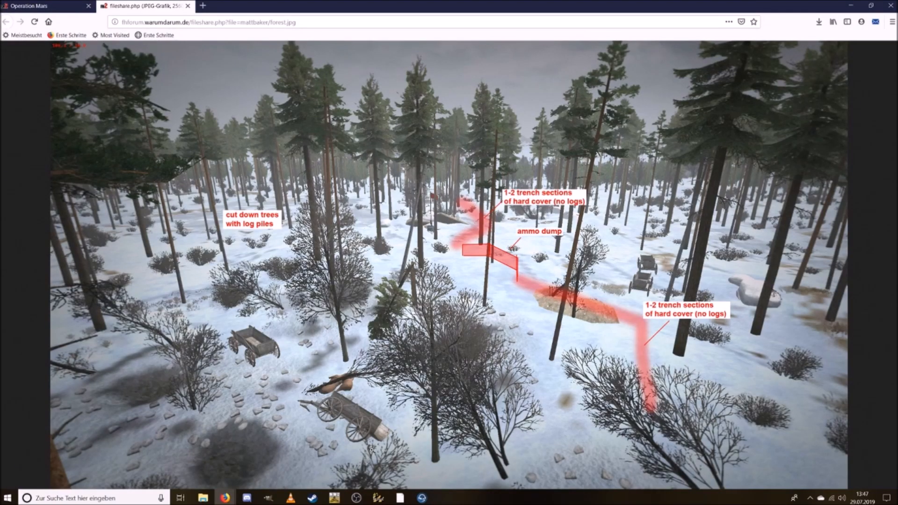
{"action": "left_click", "coordinate": [378, 498]}
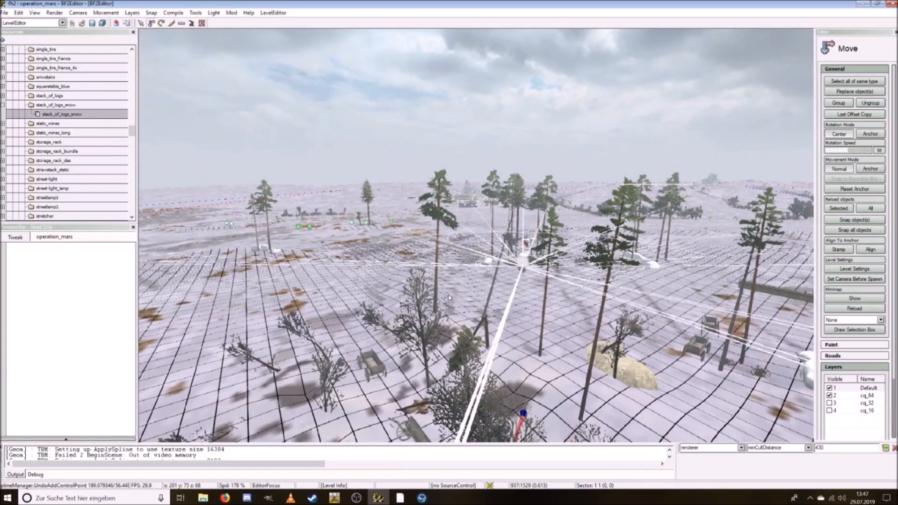
Step: Switch to TerrainEditor and smooth out the uneven dug-out terrain beneath the spawn lines near the forest flag
{"action": "key", "text": "w"}
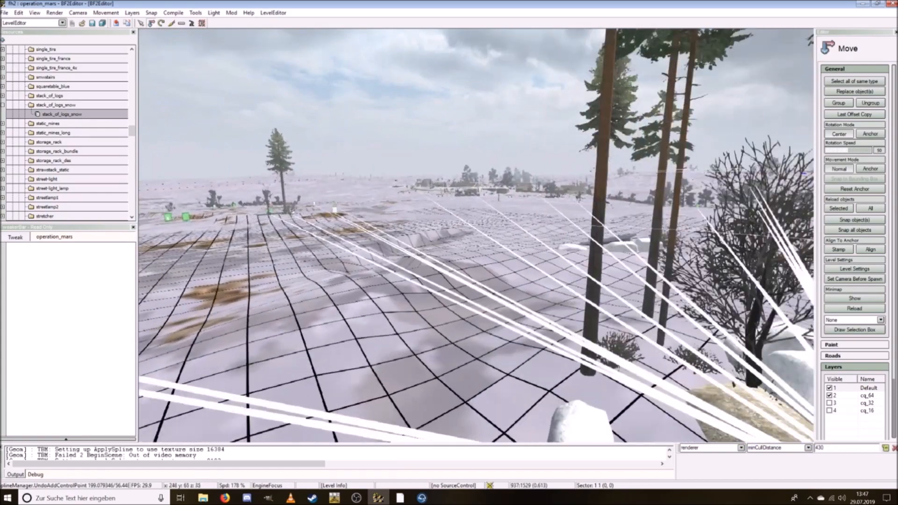
{"action": "key", "text": "w"}
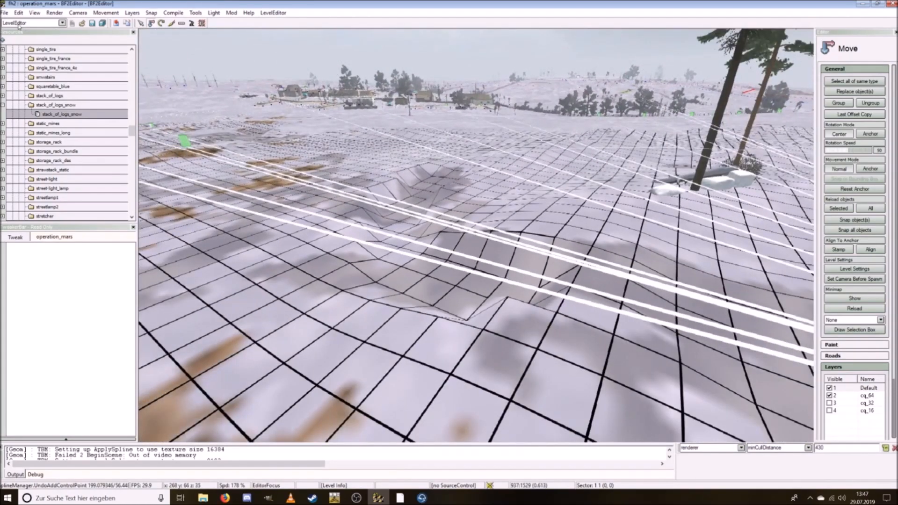
{"action": "left_click", "coordinate": [19, 26]}
{"action": "left_click", "coordinate": [14, 54]}
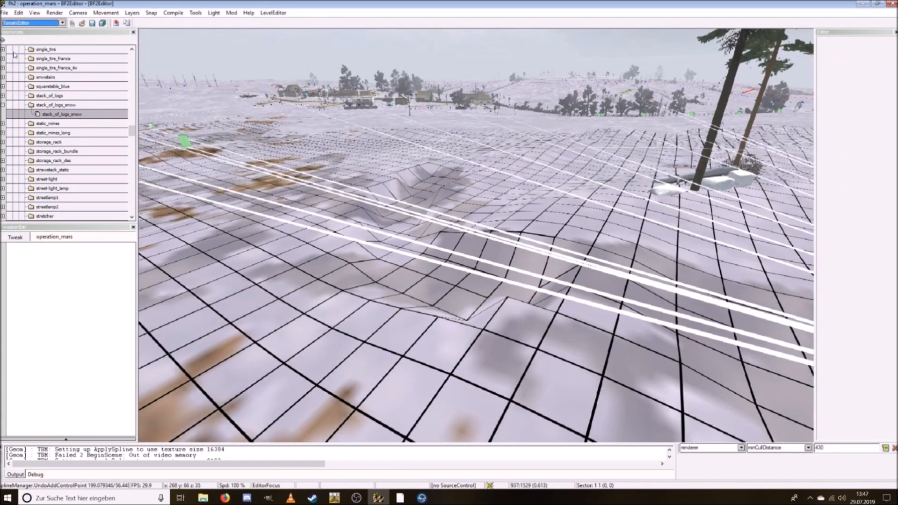
{"action": "mouse_move", "coordinate": [448, 282]}
{"action": "left_mouse_down"}
{"action": "mouse_move", "coordinate": [464, 283]}
{"action": "mouse_move", "coordinate": [431, 263]}
{"action": "mouse_move", "coordinate": [426, 180]}
{"action": "mouse_move", "coordinate": [435, 174]}
{"action": "left_mouse_up"}
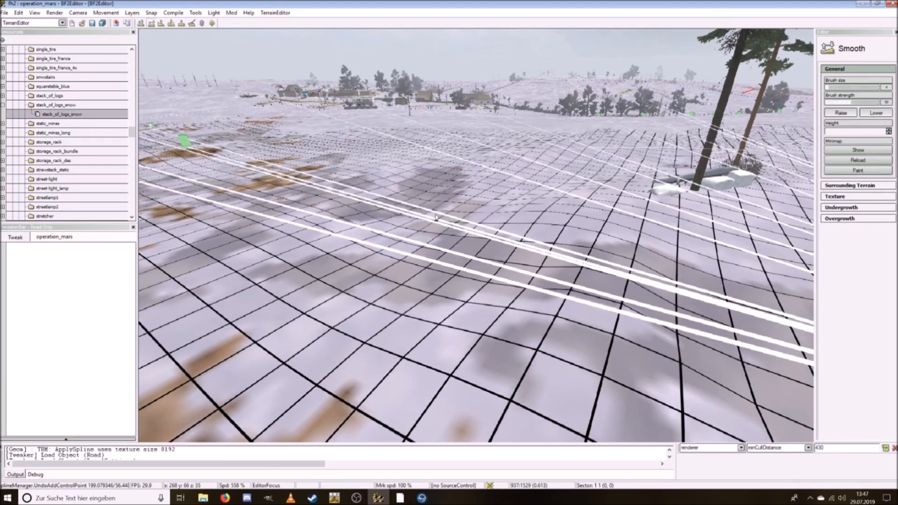
{"action": "right_click_drag", "start_coordinate": [435, 214], "coordinate": [491, 177]}
{"action": "left_click_drag", "start_coordinate": [491, 177], "coordinate": [460, 201]}
{"action": "right_click_drag", "start_coordinate": [460, 201], "coordinate": [434, 222]}
{"action": "key", "text": "s"}
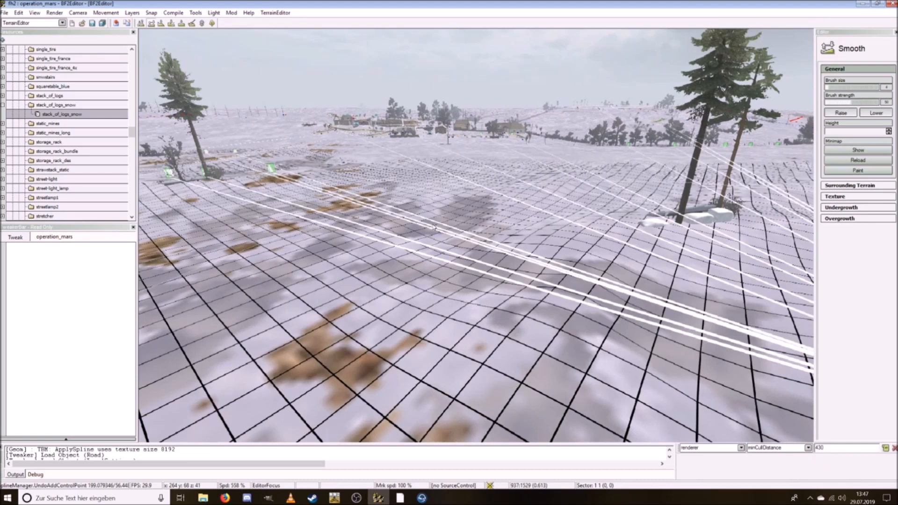
Step: Return to LevelEditor and make the Default layer the active layer instead of cq_64
{"action": "left_click", "coordinate": [28, 22]}
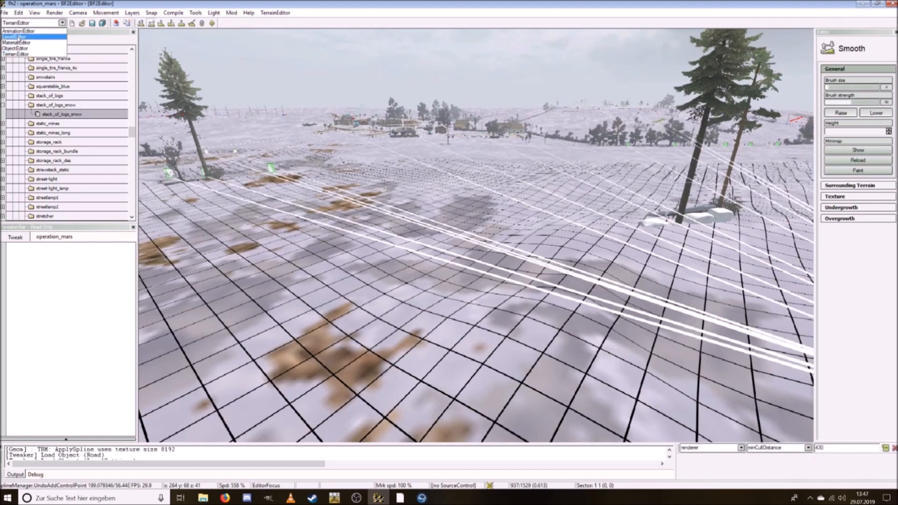
{"action": "left_click", "coordinate": [23, 23]}
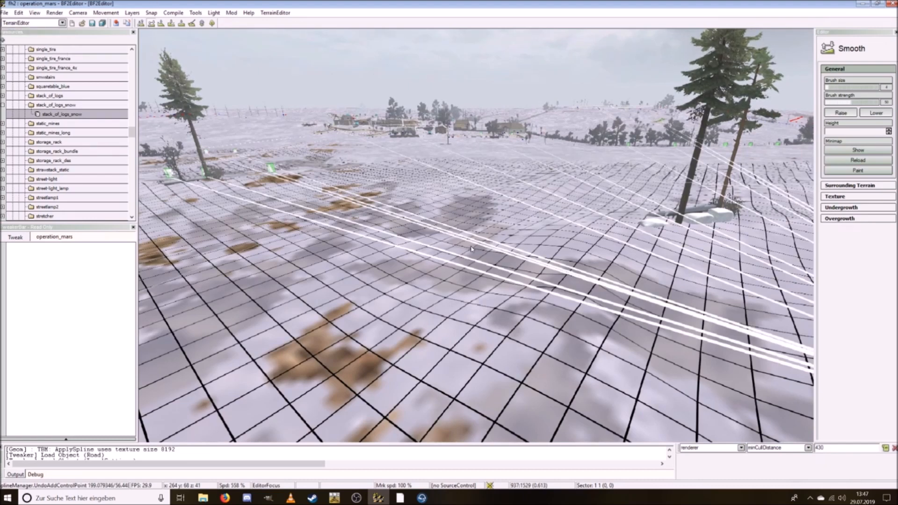
{"action": "left_click", "coordinate": [43, 23]}
{"action": "left_click", "coordinate": [15, 37]}
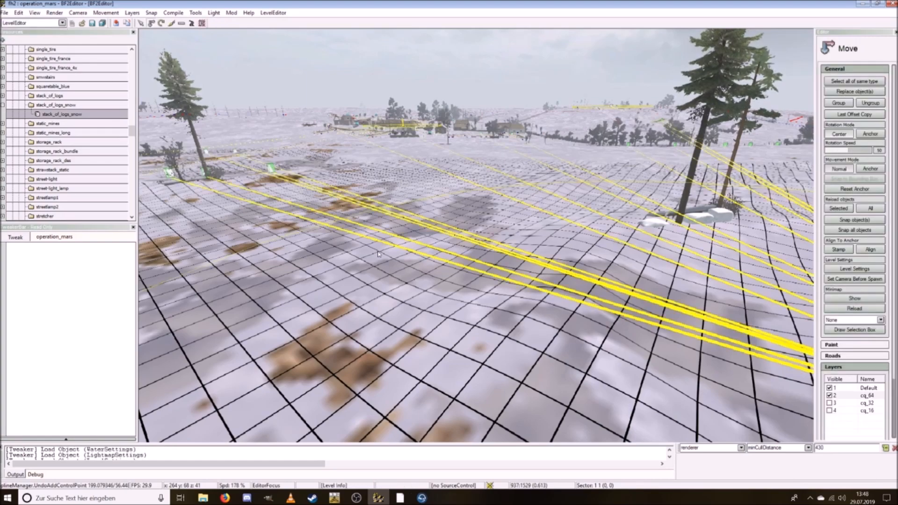
{"action": "key", "text": "ctrl+s"}
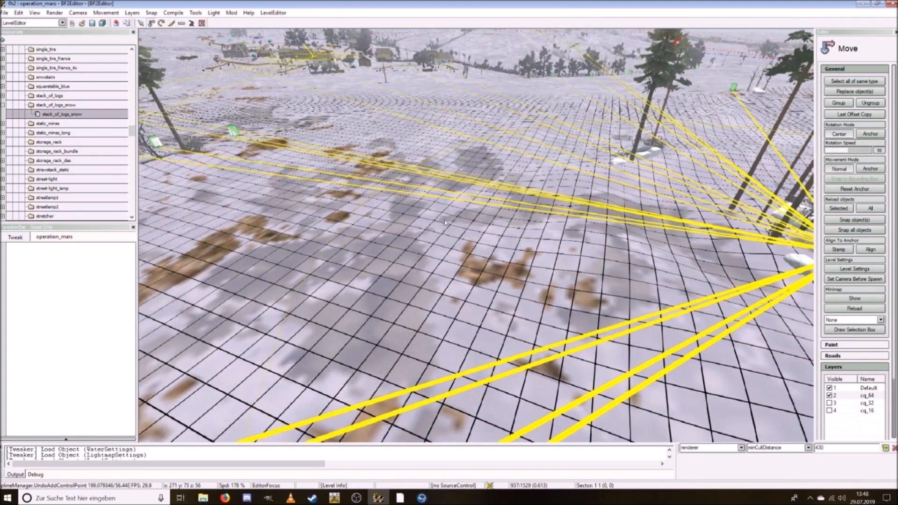
{"action": "key", "text": "ctrl+s"}
{"action": "key", "text": "ctrl+s"}
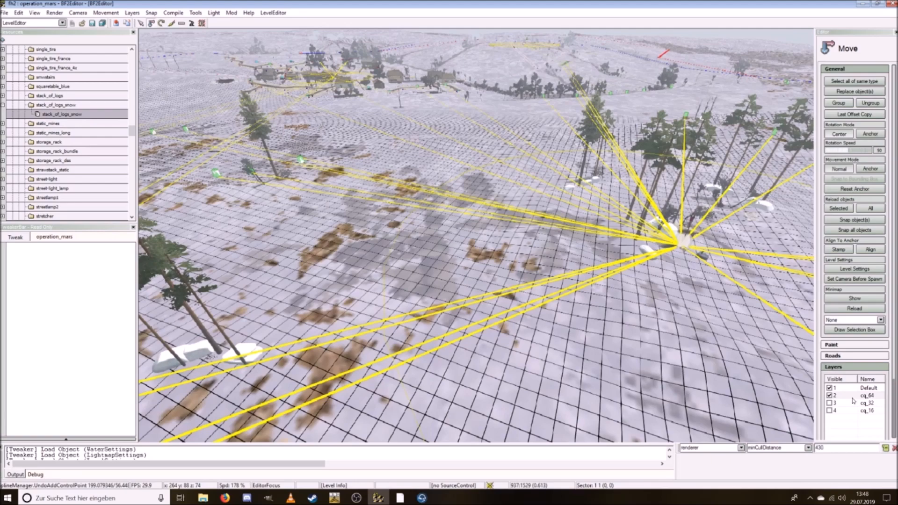
{"action": "left_click", "coordinate": [860, 397]}
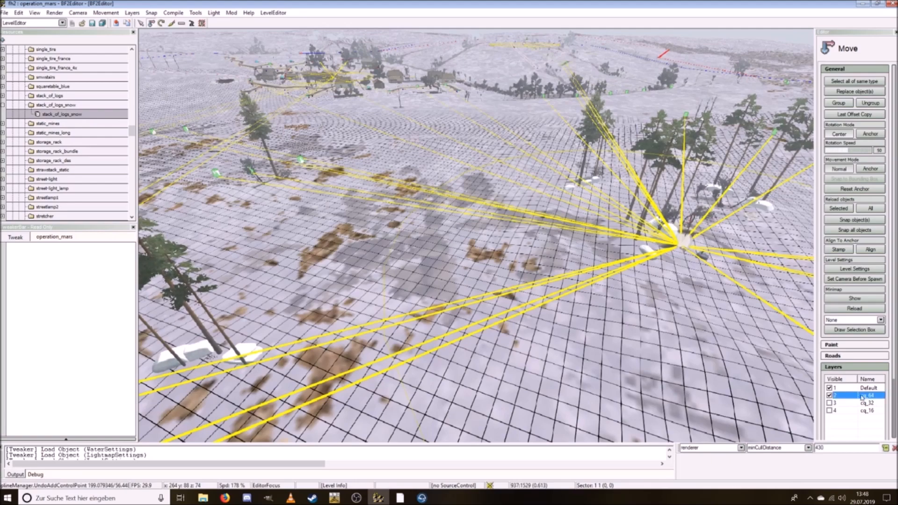
{"action": "double_click", "coordinate": [870, 389]}
Step: Place a stack_of_logs_snow object on the open snowy ground beside the forest flag
{"action": "key", "text": "ctrl+w"}
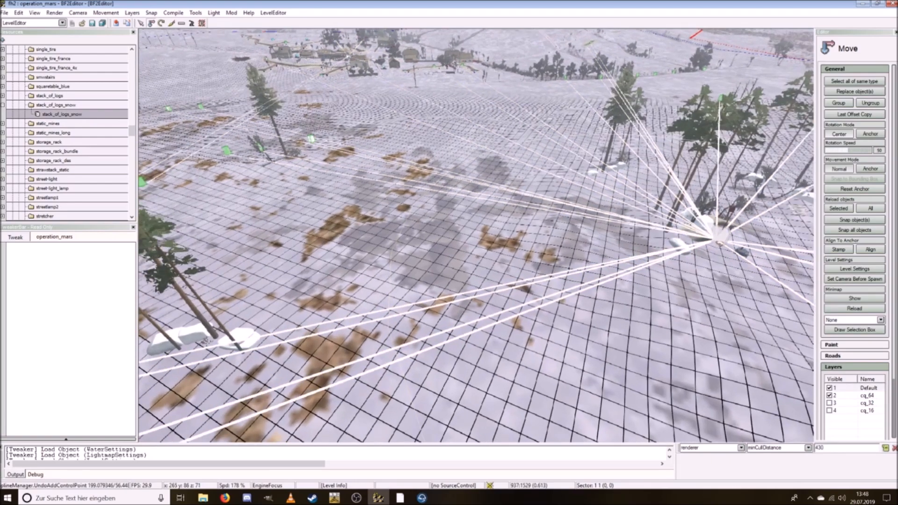
{"action": "key", "text": "ctrl+w"}
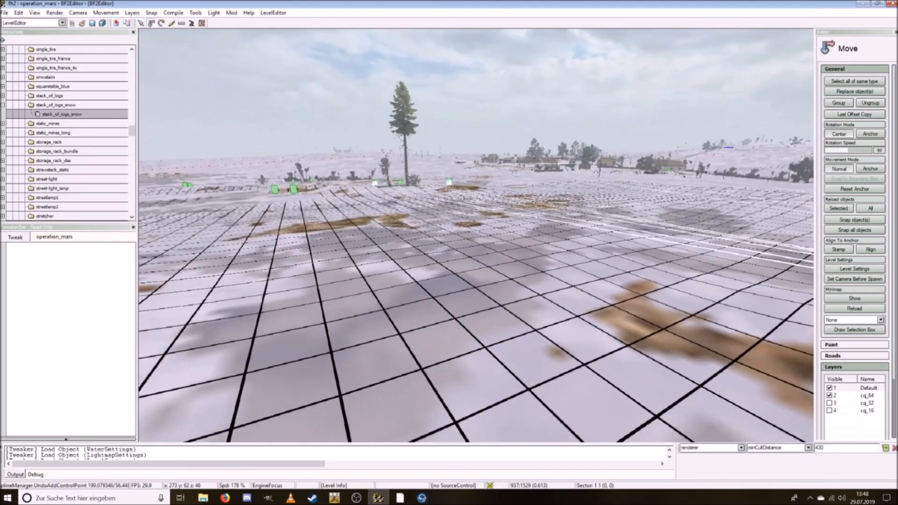
{"action": "key", "text": "ctrl+d"}
{"action": "key", "text": "ctrl+s"}
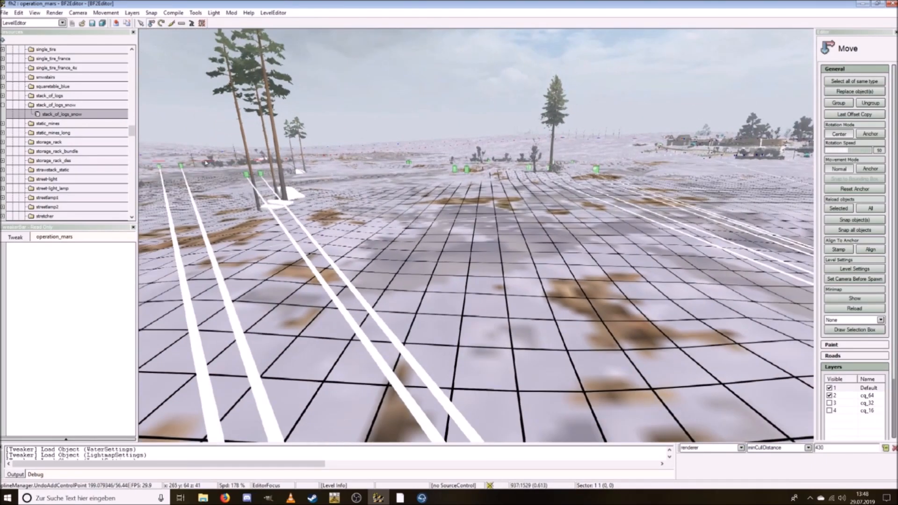
{"action": "left_click_drag", "start_coordinate": [79, 113], "coordinate": [497, 353]}
{"action": "key", "text": "ctrl+a"}
{"action": "key", "text": "ctrl+s"}
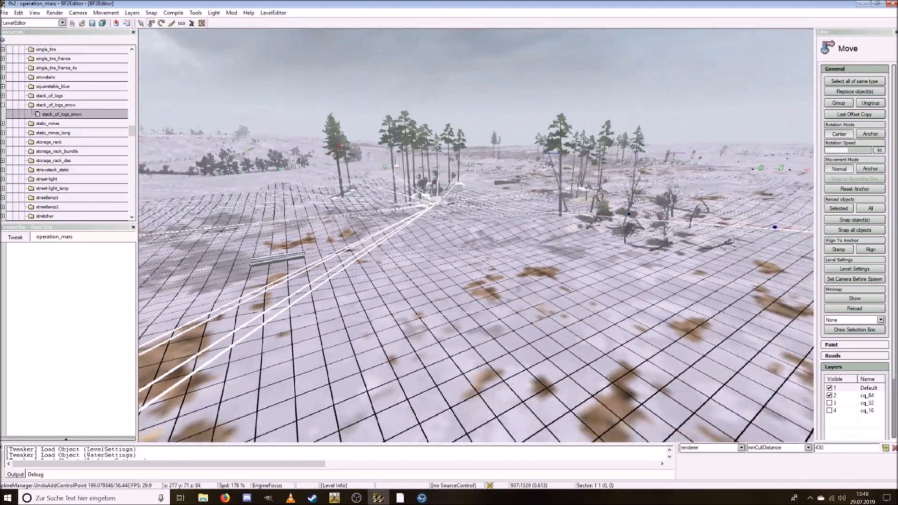
{"action": "key", "text": "ctrl+w"}
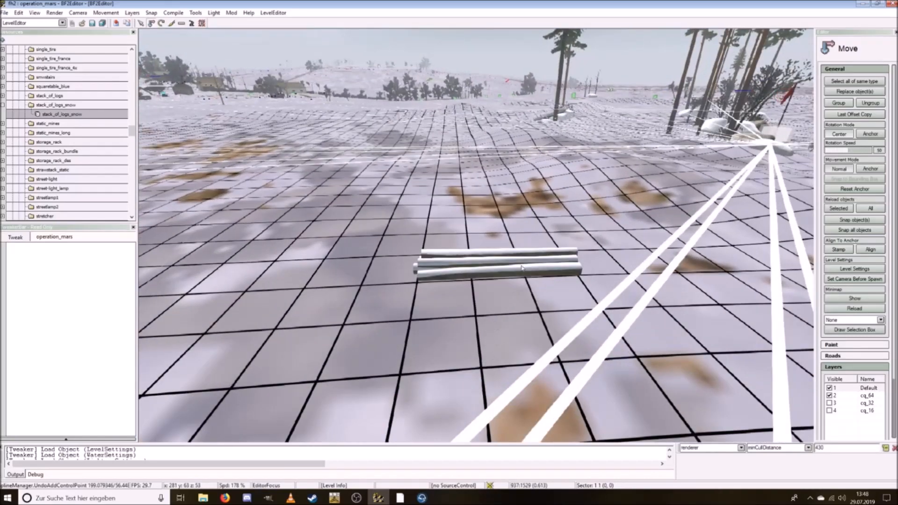
Step: Rotate the newly placed log stack horizontally to about -138 degrees and ready it for moving
{"action": "left_click", "coordinate": [523, 268]}
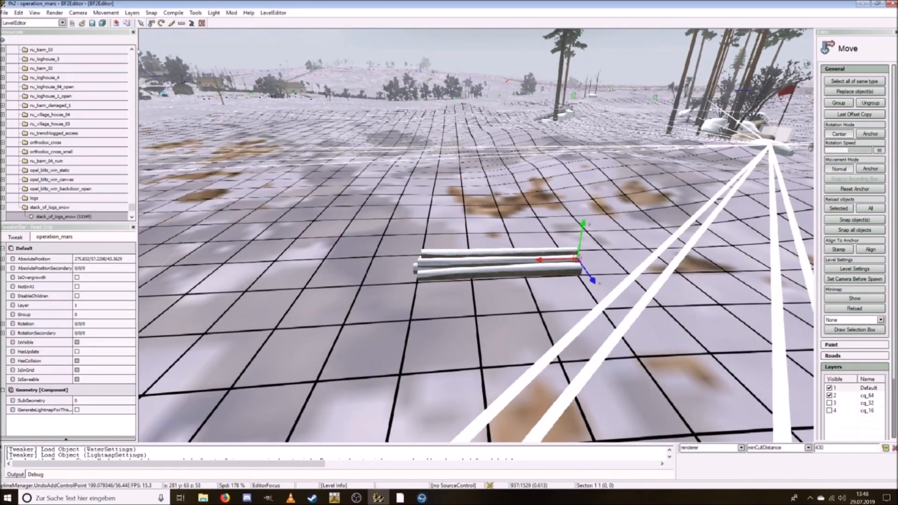
{"action": "left_click", "coordinate": [161, 23]}
{"action": "left_click_drag", "start_coordinate": [567, 280], "coordinate": [700, 314]}
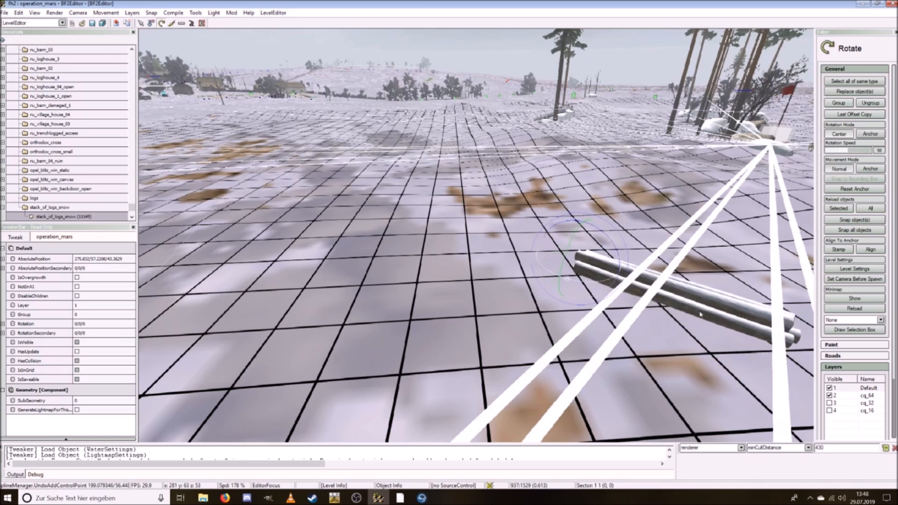
{"action": "left_click", "coordinate": [147, 23]}
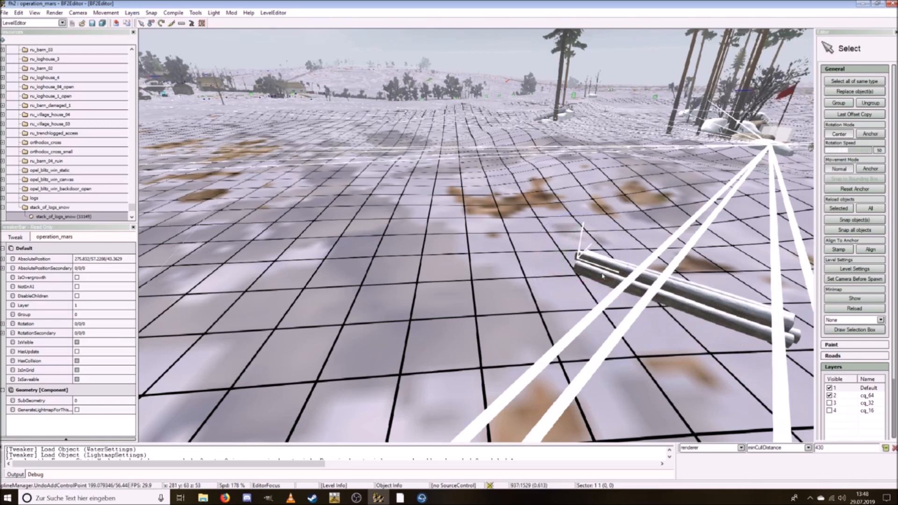
{"action": "left_click", "coordinate": [151, 23]}
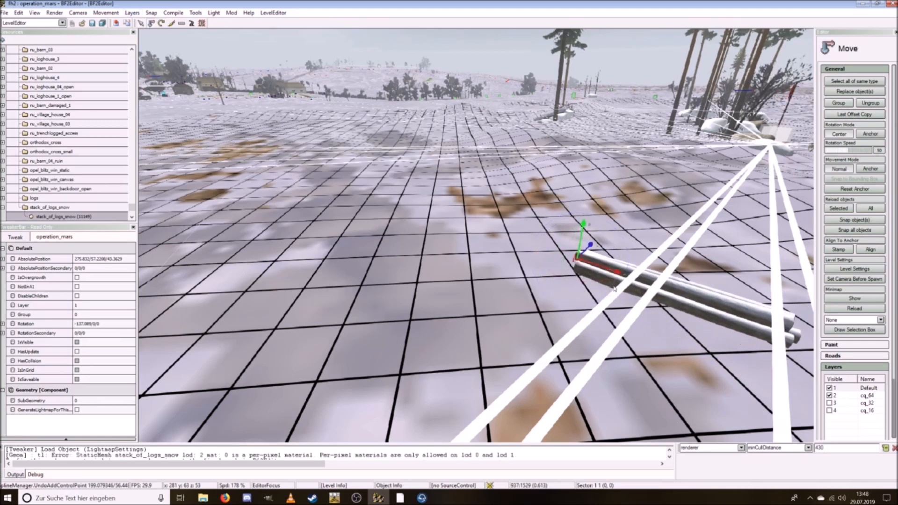
Step: Move the log stack across the snow toward the spawn lines and lower it into the ground to a height of about 57.09
{"action": "left_click_drag", "start_coordinate": [616, 280], "coordinate": [444, 228]}
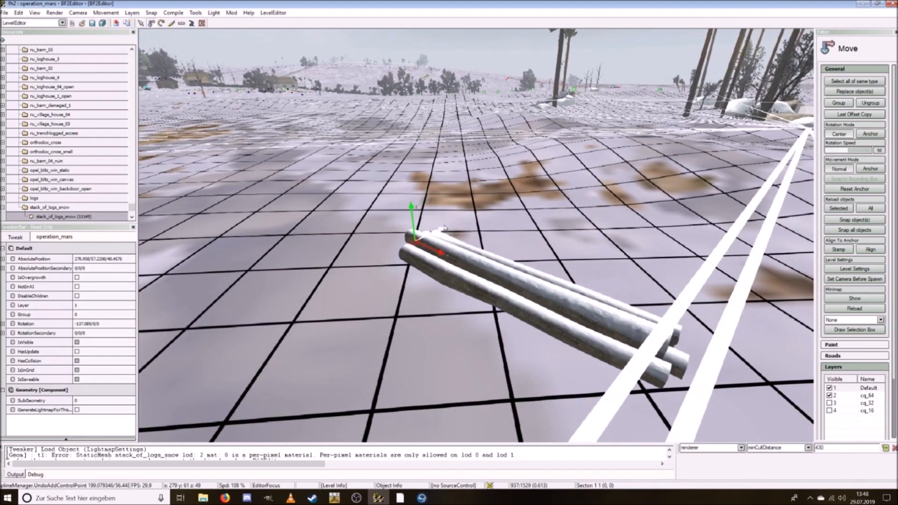
{"action": "key", "text": "w"}
{"action": "key", "text": "s"}
{"action": "key", "text": "w"}
{"action": "key", "text": "s"}
{"action": "left_click_drag", "start_coordinate": [380, 215], "coordinate": [381, 225]}
{"action": "key", "text": "w"}
{"action": "key", "text": "s"}
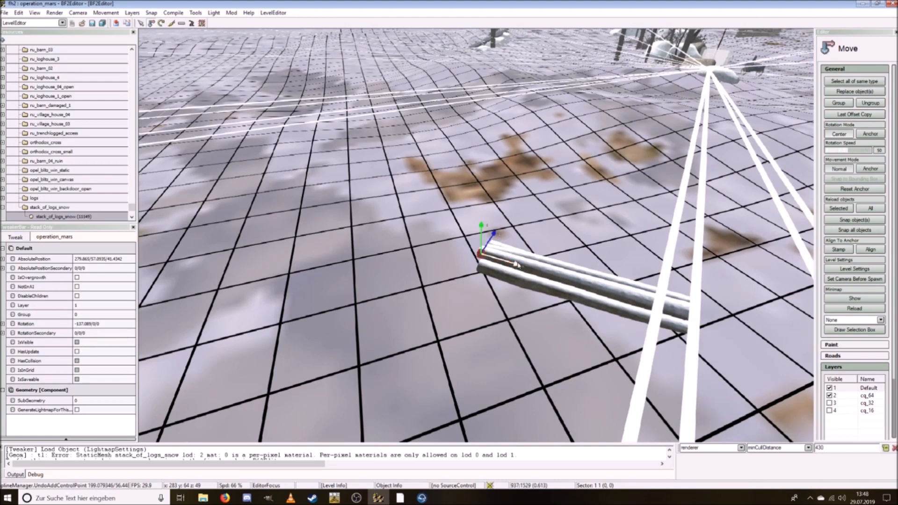
Step: Duplicate the log stack, place the copy farther out on the open snow, and rotate it slightly horizontally
{"action": "key", "text": "ctrl+v"}
{"action": "left_click_drag", "start_coordinate": [316, 177], "coordinate": [359, 157]}
{"action": "left_click", "coordinate": [162, 24]}
{"action": "left_click_drag", "start_coordinate": [328, 191], "coordinate": [318, 193]}
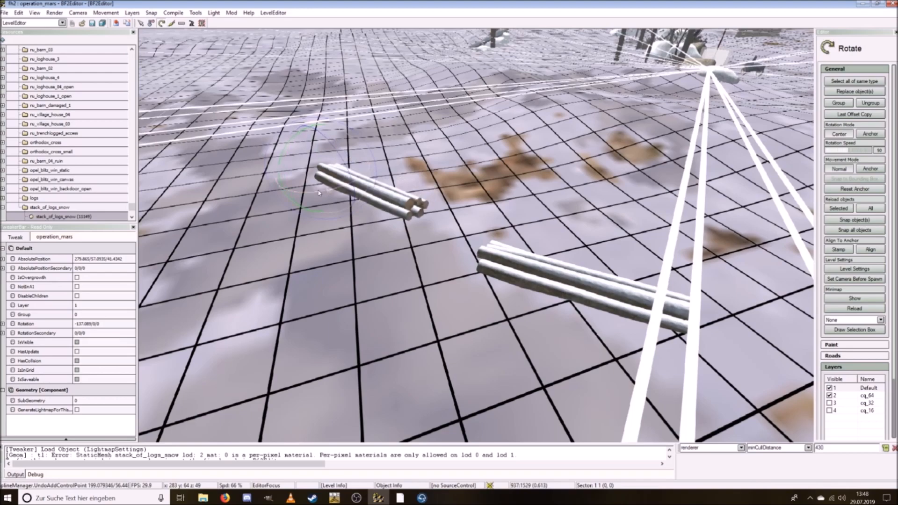
Step: Move the copied log stack into line with the first one and adjust its height so it sits in the snow
{"action": "left_click", "coordinate": [152, 26]}
{"action": "key", "text": "ctrl+w"}
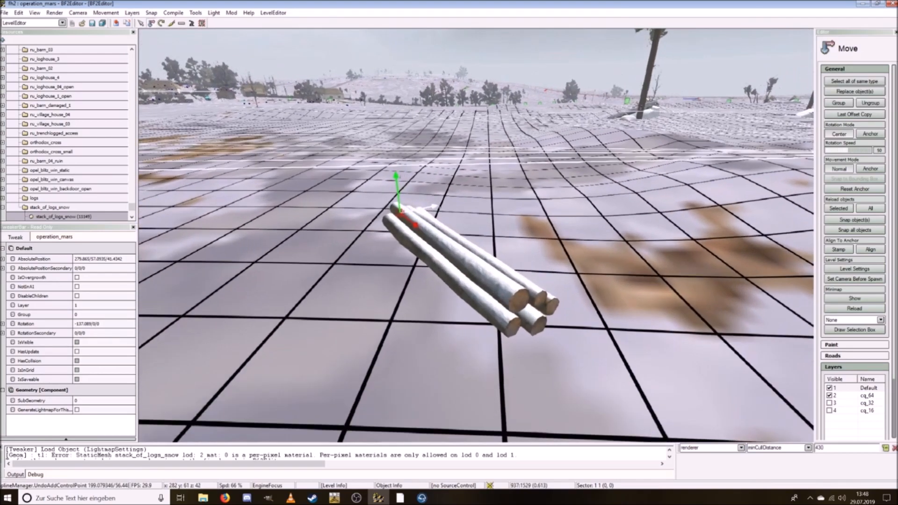
{"action": "left_click_drag", "start_coordinate": [373, 219], "coordinate": [400, 207]}
{"action": "left_click_drag", "start_coordinate": [365, 181], "coordinate": [365, 187]}
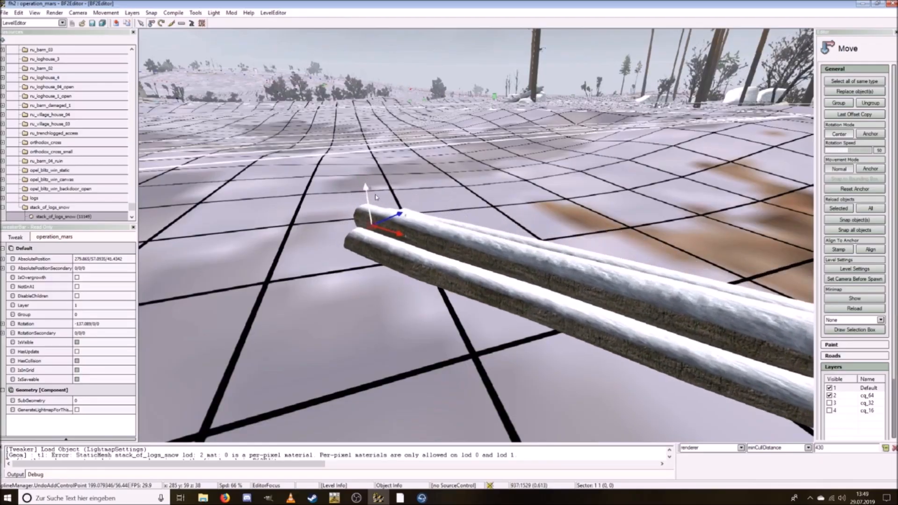
{"action": "key", "text": "ctrl+s"}
{"action": "key", "text": "ctrl+d"}
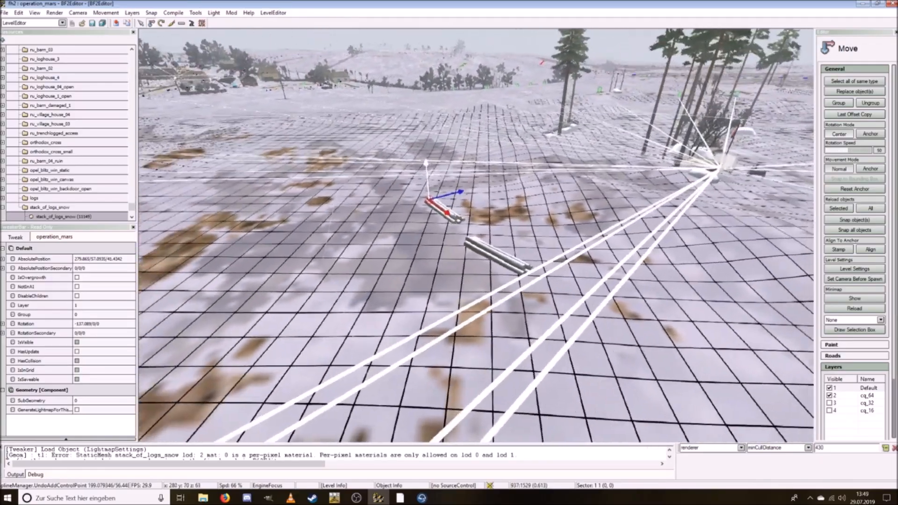
Step: Display the terrain around the two snowy log stacks in Overgrowth Mode
{"action": "key", "text": "ctrl+a"}
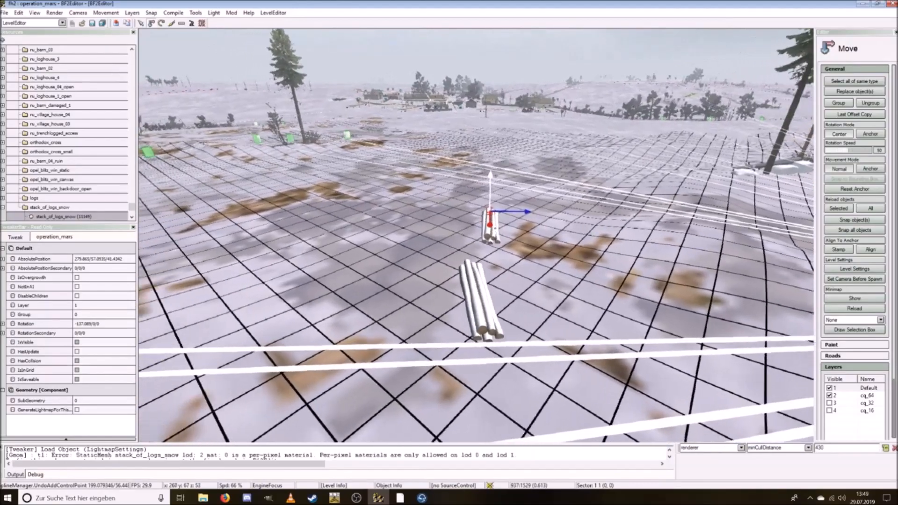
{"action": "key", "text": "ctrl+w"}
{"action": "key", "text": "ctrl+w"}
{"action": "key", "text": "ctrl+a"}
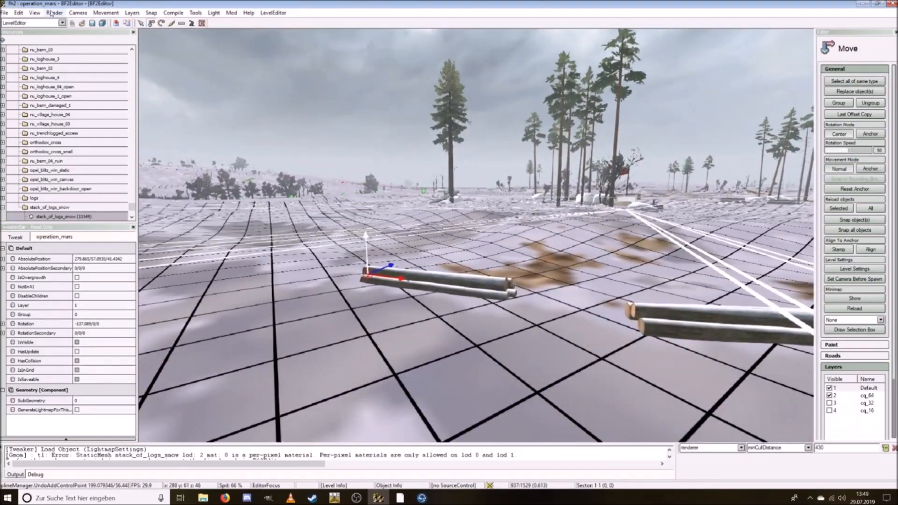
{"action": "left_click", "coordinate": [52, 13]}
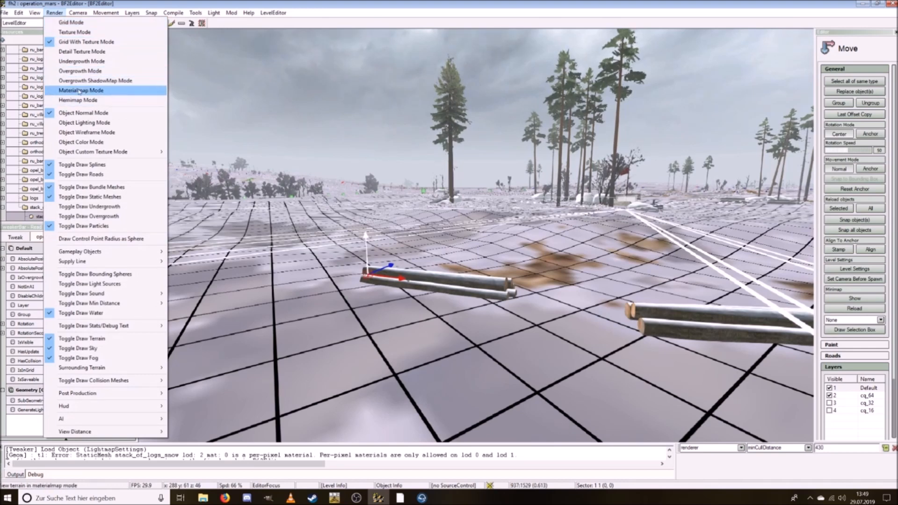
{"action": "left_click", "coordinate": [75, 71]}
{"action": "left_click", "coordinate": [8, 22]}
{"action": "left_click", "coordinate": [20, 55]}
{"action": "left_click", "coordinate": [22, 56]}
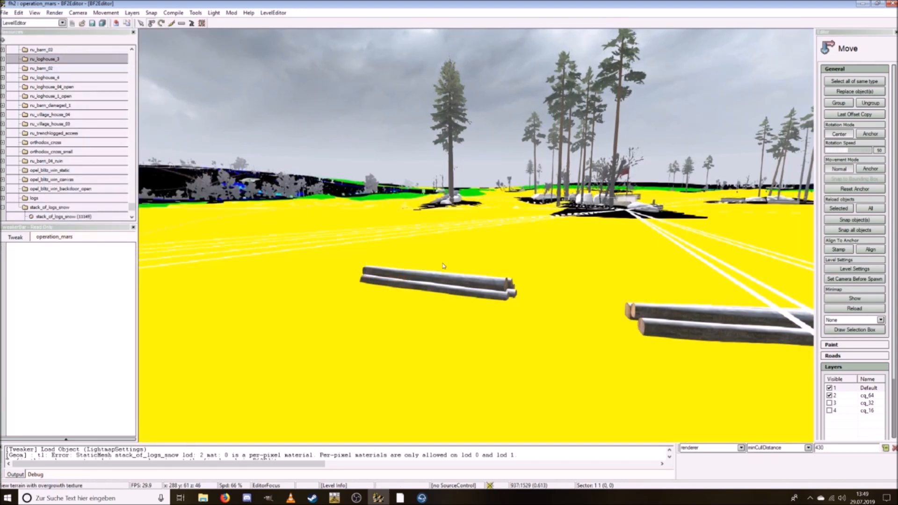
Step: In the TerrainEditor, use the Overgrowth tool with the forest_center material to clear the overgrowth around the two log stacks
{"action": "left_click", "coordinate": [42, 23]}
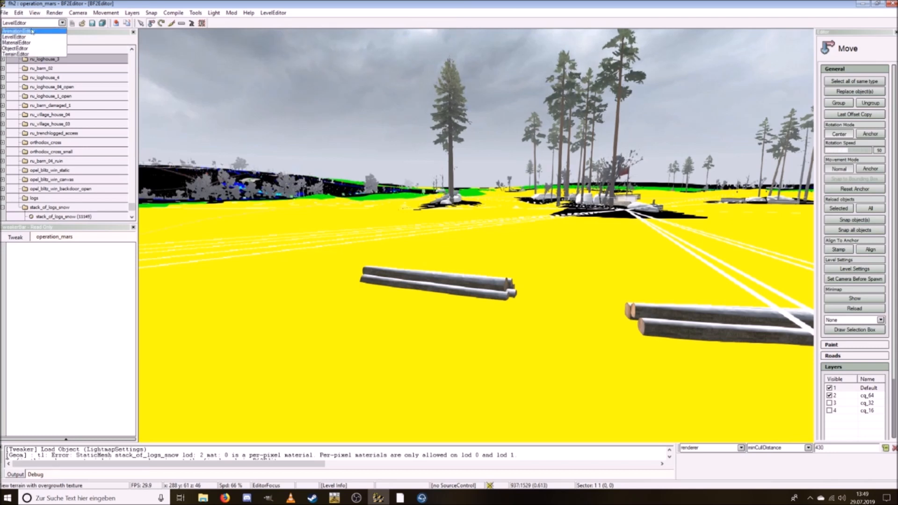
{"action": "left_click", "coordinate": [23, 55]}
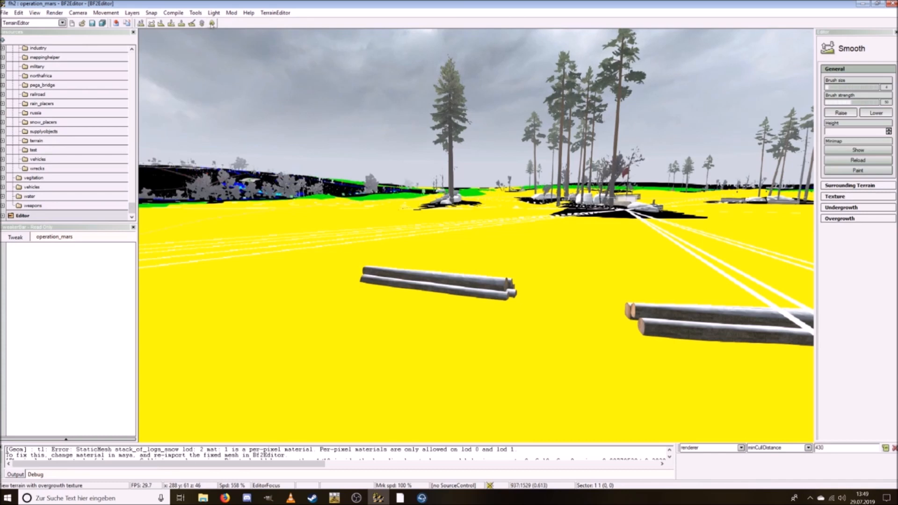
{"action": "left_click", "coordinate": [212, 24]}
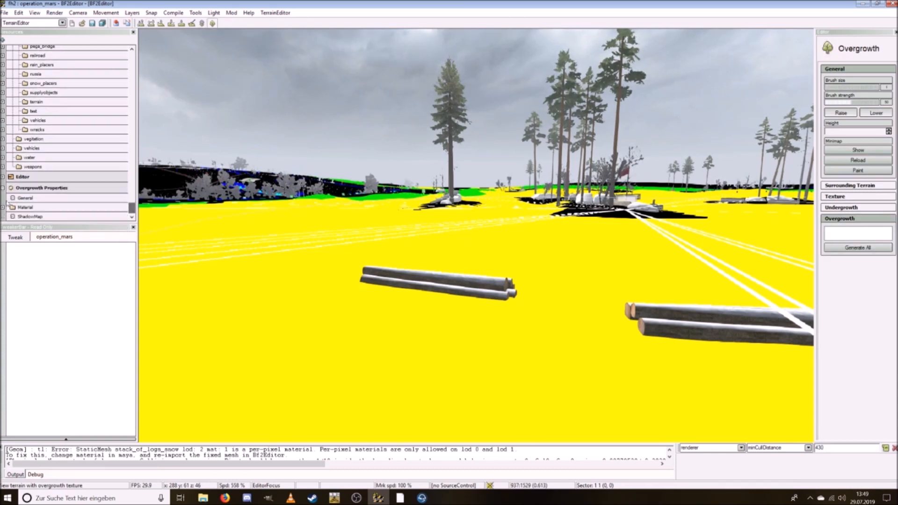
{"action": "left_click", "coordinate": [3, 209]}
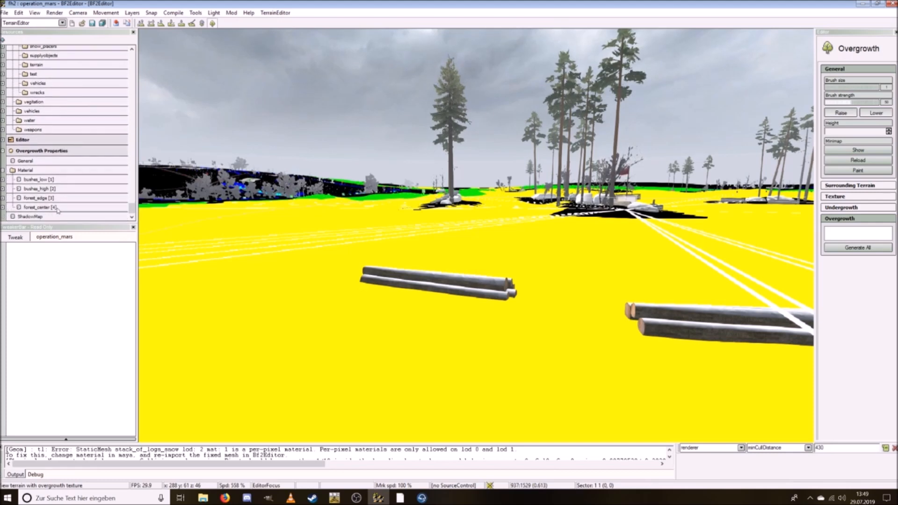
{"action": "left_click", "coordinate": [40, 207]}
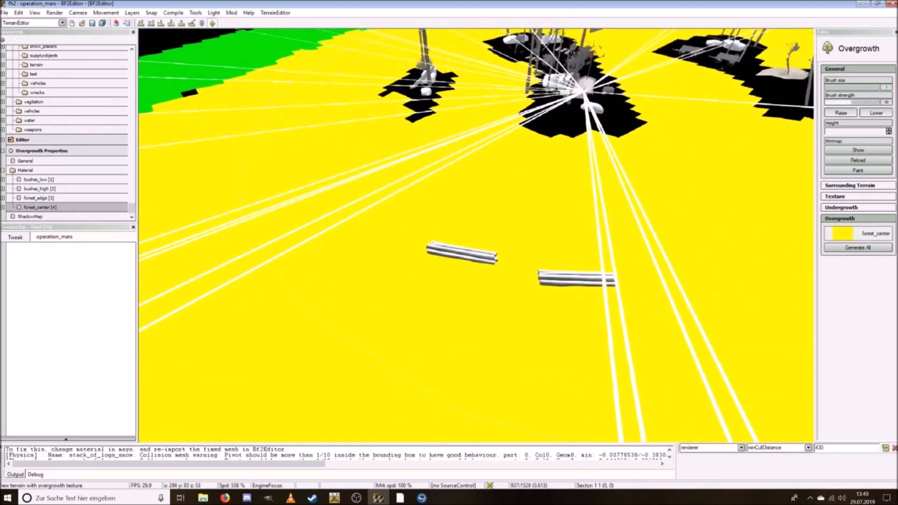
{"action": "mouse_move", "coordinate": [514, 276]}
{"action": "left_mouse_down"}
{"action": "mouse_move", "coordinate": [439, 248]}
{"action": "mouse_move", "coordinate": [562, 294]}
{"action": "mouse_move", "coordinate": [626, 304]}
{"action": "mouse_move", "coordinate": [578, 306]}
{"action": "mouse_move", "coordinate": [580, 287]}
{"action": "mouse_move", "coordinate": [557, 255]}
{"action": "mouse_move", "coordinate": [409, 234]}
{"action": "mouse_move", "coordinate": [375, 260]}
{"action": "mouse_move", "coordinate": [394, 251]}
{"action": "left_mouse_up"}
{"action": "key", "text": "s"}
{"action": "right_click_drag", "start_coordinate": [449, 258], "coordinate": [447, 260]}
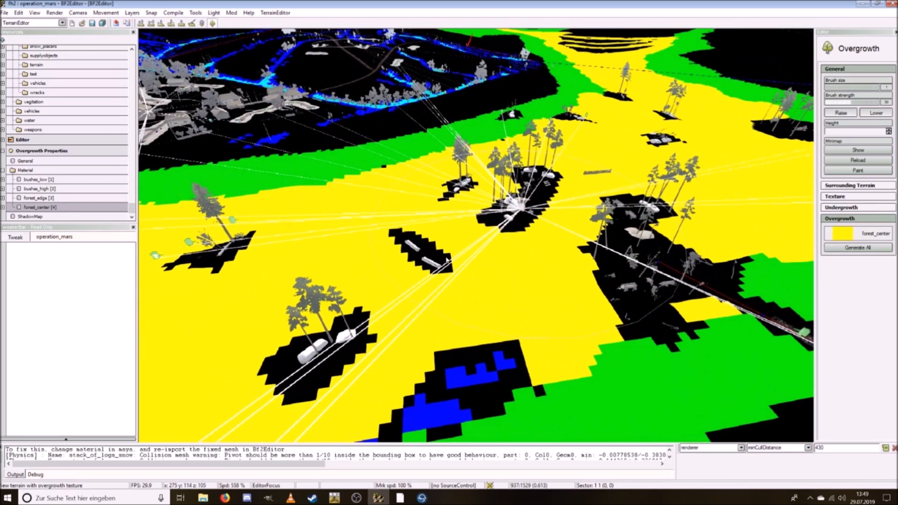
Step: Switch to the LevelEditor and select the wip_bush_3 object from the wip_stvith vegetation folder
{"action": "left_click", "coordinate": [28, 23]}
{"action": "left_click", "coordinate": [18, 35]}
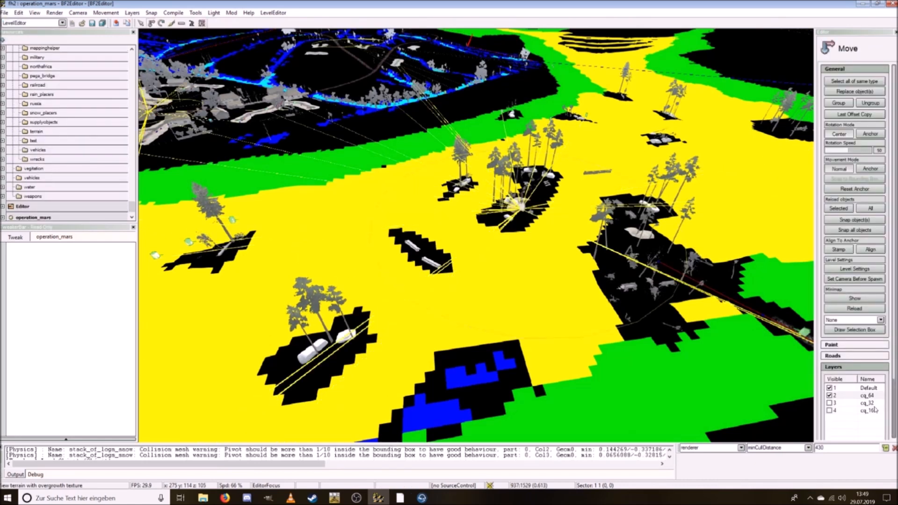
{"action": "mouse_move", "coordinate": [131, 204]}
{"action": "left_mouse_down"}
{"action": "mouse_move", "coordinate": [124, 153]}
{"action": "mouse_move", "coordinate": [120, 196]}
{"action": "left_mouse_up"}
{"action": "scroll", "coordinate": [56, 207], "scroll_direction": "down", "scroll_amount": 5}
{"action": "scroll", "coordinate": [56, 208], "scroll_direction": "down", "scroll_amount": 2}
{"action": "left_click", "coordinate": [3, 175]}
{"action": "scroll", "coordinate": [3, 183], "scroll_direction": "down", "scroll_amount": 3}
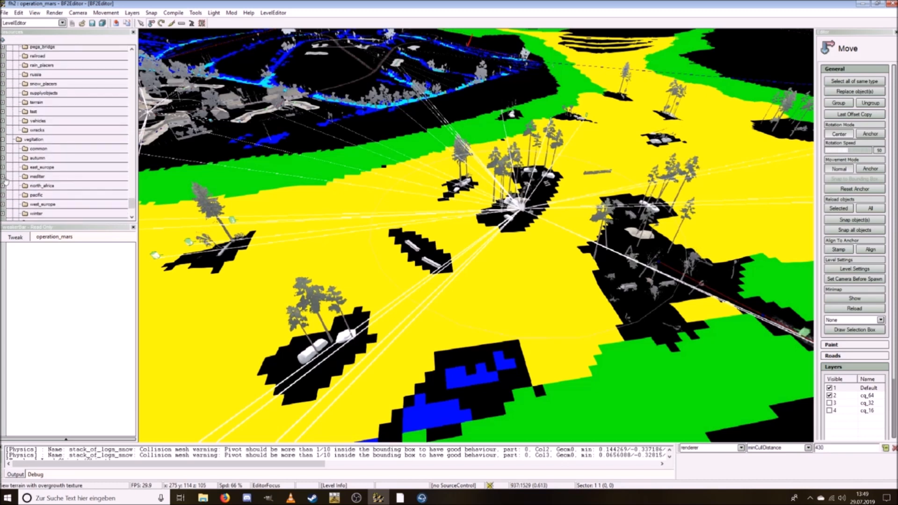
{"action": "left_click", "coordinate": [3, 183]}
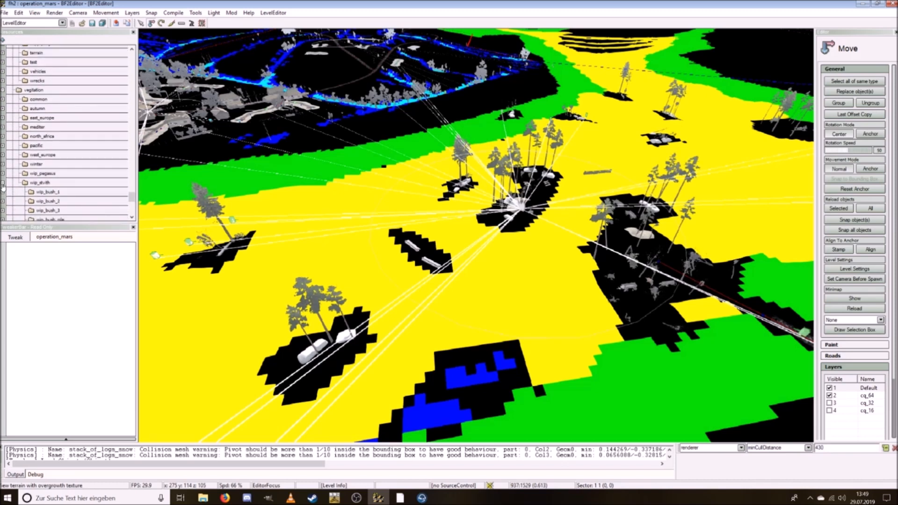
{"action": "scroll", "coordinate": [2, 186], "scroll_direction": "down", "scroll_amount": 1}
{"action": "left_click", "coordinate": [3, 183]}
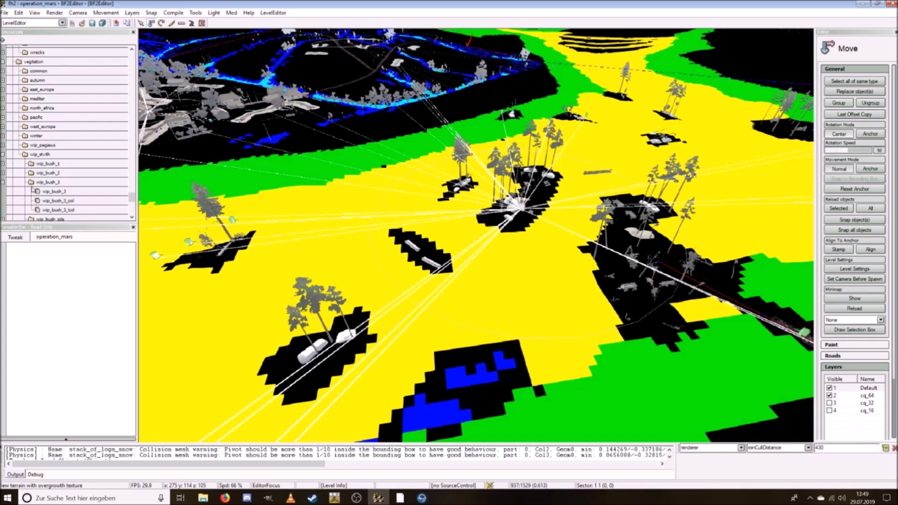
{"action": "left_click", "coordinate": [36, 191]}
{"action": "key", "text": "ctrl+w"}
{"action": "key", "text": "ctrl+w"}
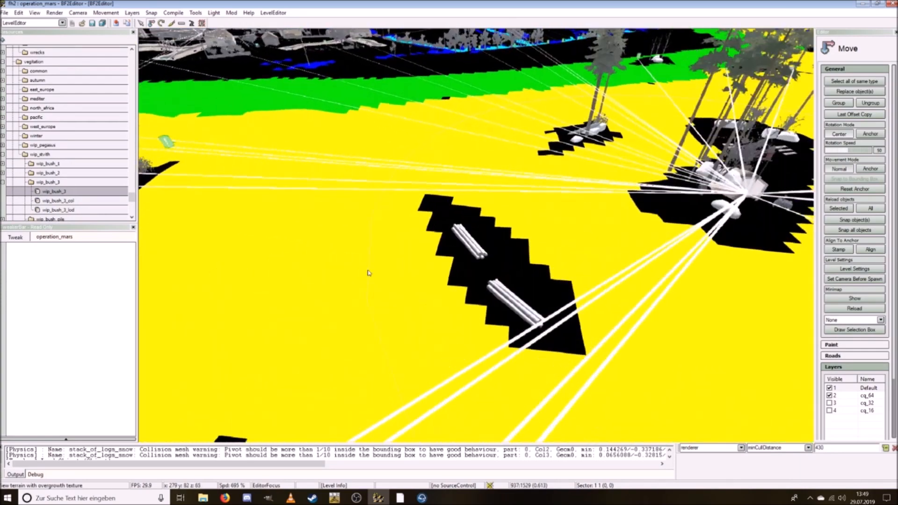
Step: Return the terrain to Grid With Texture Mode and place wip_bush_3 on the ground between the two log stacks
{"action": "left_click", "coordinate": [55, 12]}
{"action": "left_click", "coordinate": [75, 40]}
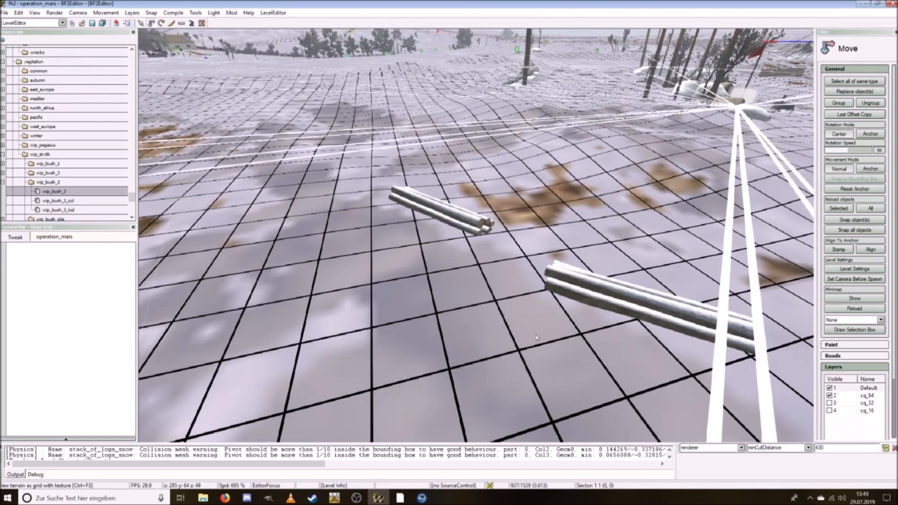
{"action": "key", "text": "ctrl+d"}
{"action": "left_click_drag", "start_coordinate": [58, 192], "coordinate": [440, 244]}
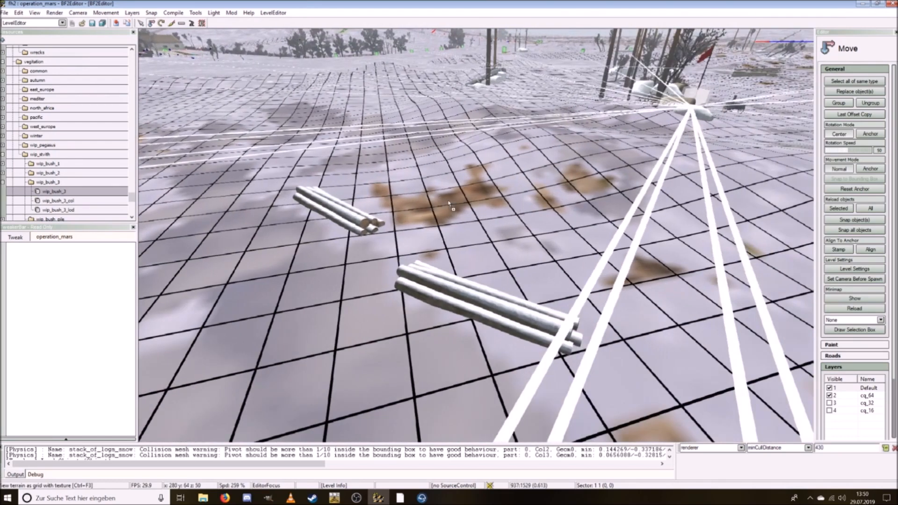
{"action": "left_click_drag", "start_coordinate": [131, 180], "coordinate": [457, 229]}
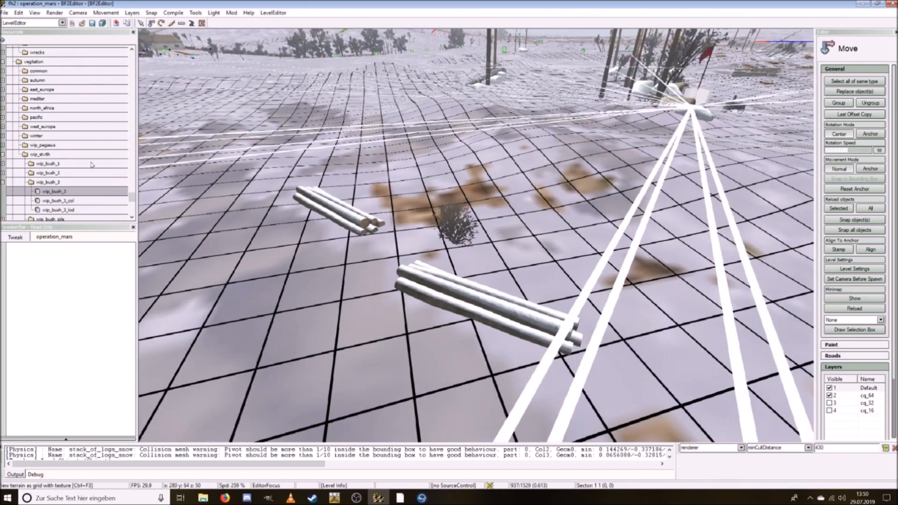
Step: Place a wip_bush_2 object from the wip_stvith vegetation folder beside the nearer log stack
{"action": "key", "text": "ctrl"}
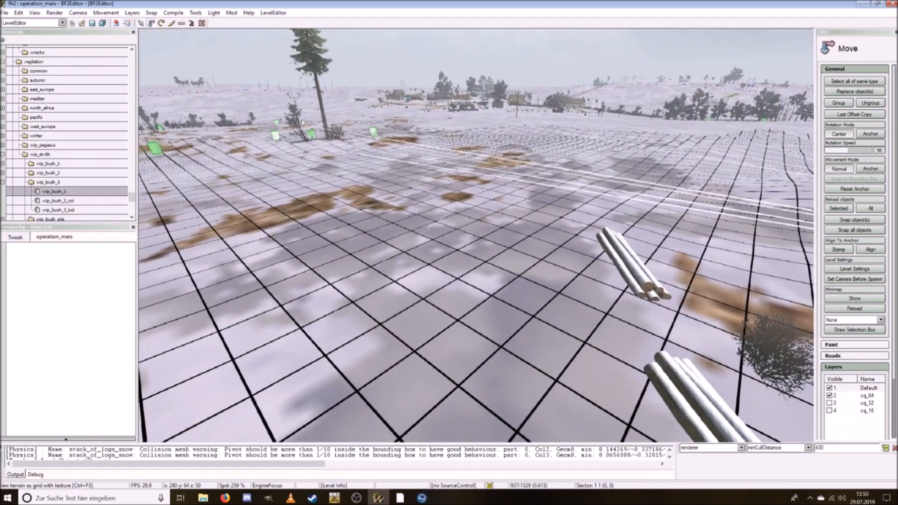
{"action": "key", "text": "ctrl+w"}
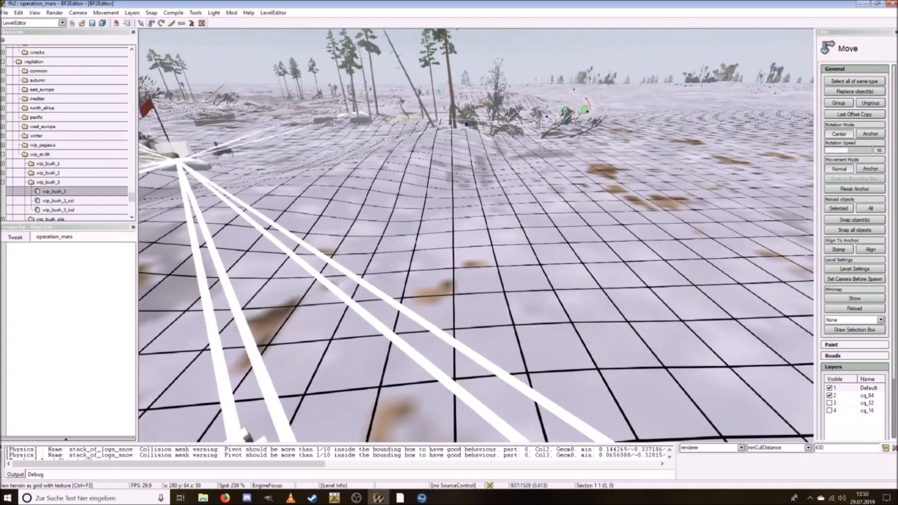
{"action": "key", "text": "ctrl"}
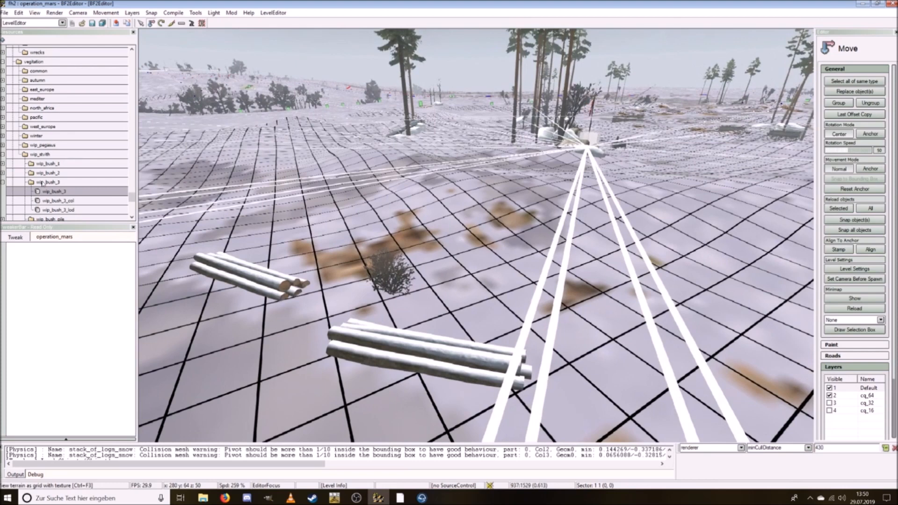
{"action": "left_click", "coordinate": [3, 173]}
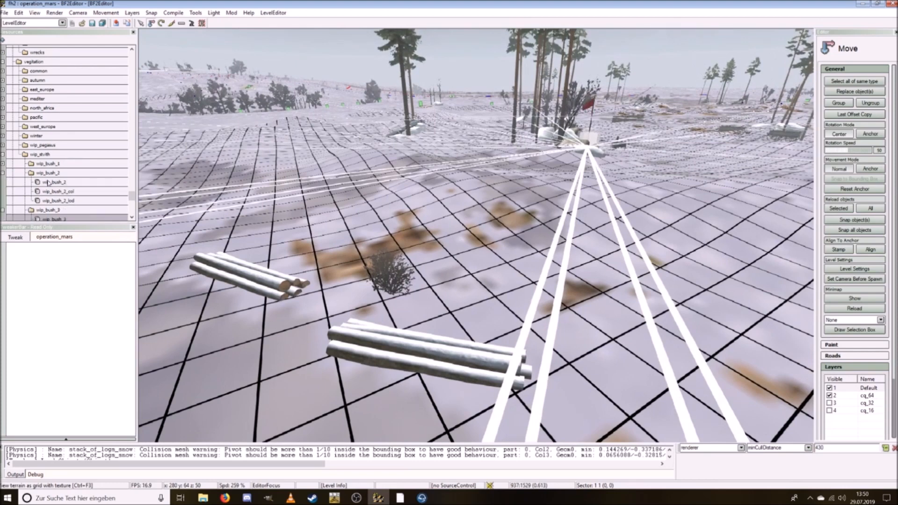
{"action": "left_click_drag", "start_coordinate": [54, 182], "coordinate": [77, 192]}
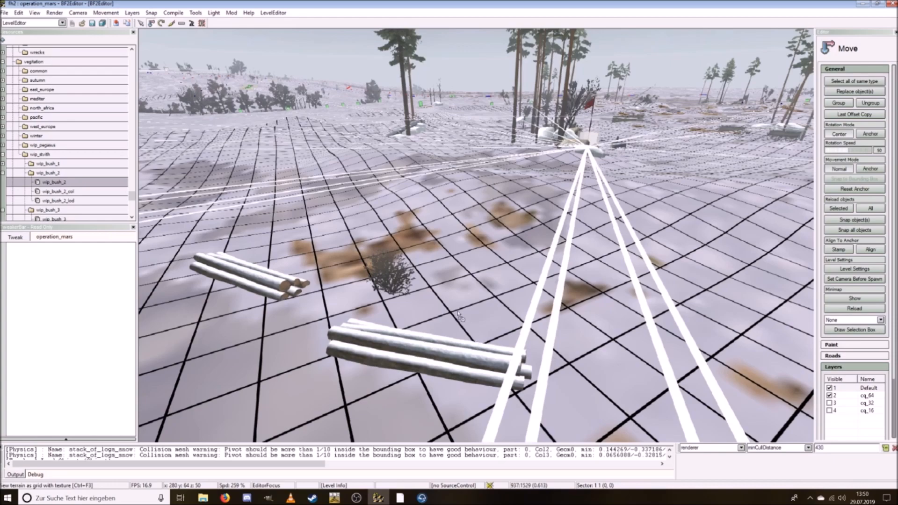
{"action": "key", "text": "ctrl+w"}
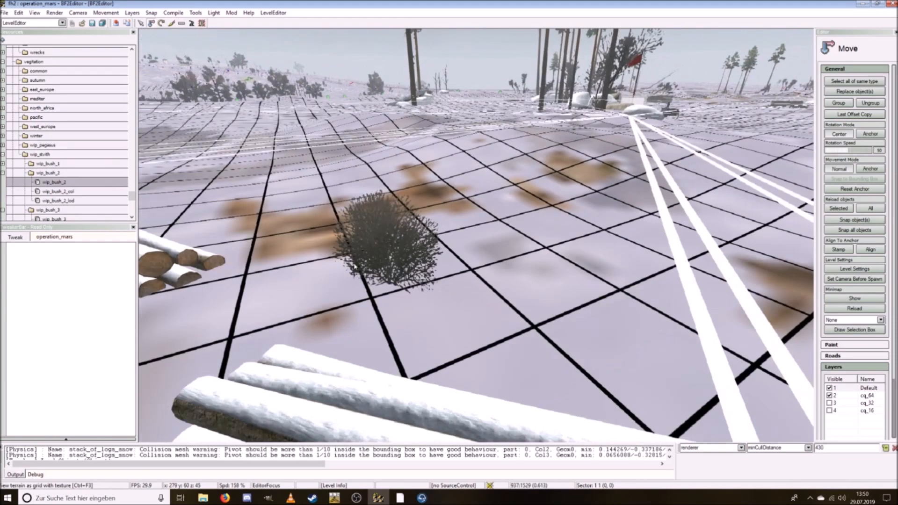
Step: Lower the wip_bush_3 bush slightly and move it closer to the end of the farther log stack
{"action": "left_click_drag", "start_coordinate": [342, 248], "coordinate": [413, 294]}
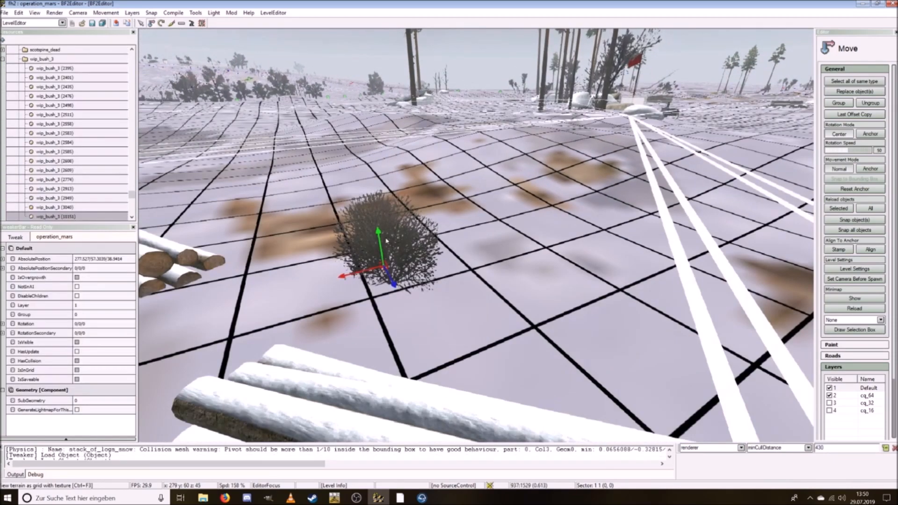
{"action": "left_click_drag", "start_coordinate": [377, 232], "coordinate": [379, 237]}
{"action": "left_click_drag", "start_coordinate": [342, 281], "coordinate": [253, 295]}
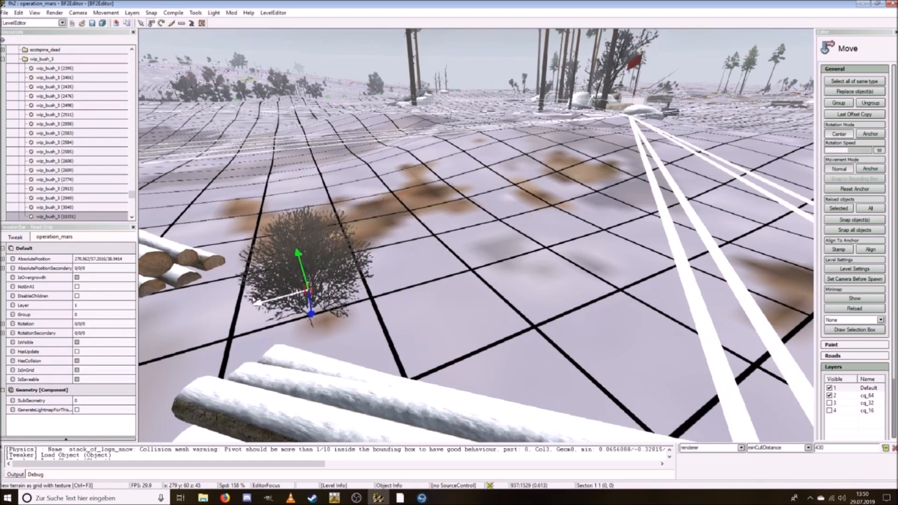
Step: Sink the wip_bush_2 bush slightly into the ground and shift it against the nearer log stack's end
{"action": "key", "text": "ctrl+s"}
{"action": "key", "text": "ctrl+d"}
{"action": "key", "text": "ctrl+w"}
{"action": "left_click_drag", "start_coordinate": [373, 228], "coordinate": [443, 291]}
{"action": "key", "text": "ctrl+d"}
{"action": "scroll", "coordinate": [443, 294], "scroll_direction": "down", "scroll_amount": 3}
{"action": "key", "text": "ctrl+w"}
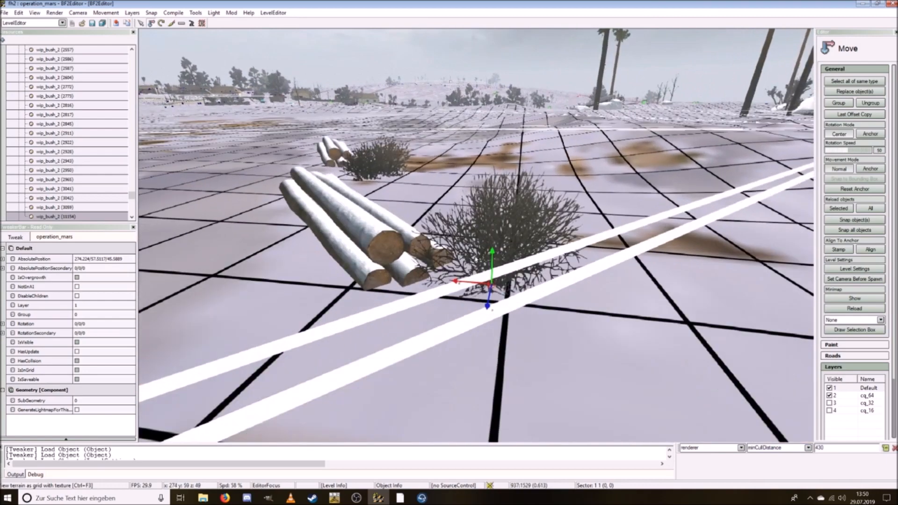
{"action": "left_click_drag", "start_coordinate": [490, 250], "coordinate": [491, 262]}
{"action": "left_click_drag", "start_coordinate": [451, 292], "coordinate": [435, 293]}
{"action": "key", "text": "ctrl+a"}
{"action": "left_click", "coordinate": [278, 281]}
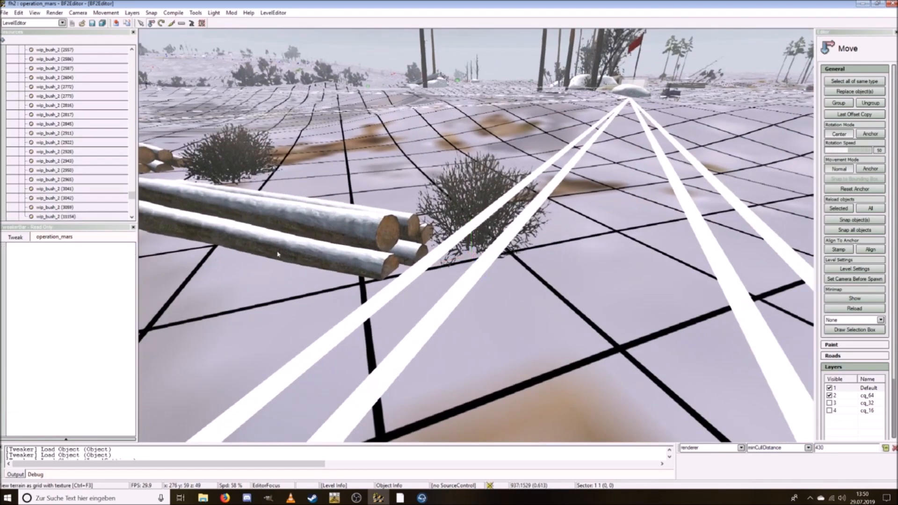
Step: Switch to the TerrainEditor and use the Modify tool on the ground beside the nearer log stack
{"action": "left_click", "coordinate": [26, 23]}
{"action": "left_click", "coordinate": [23, 58]}
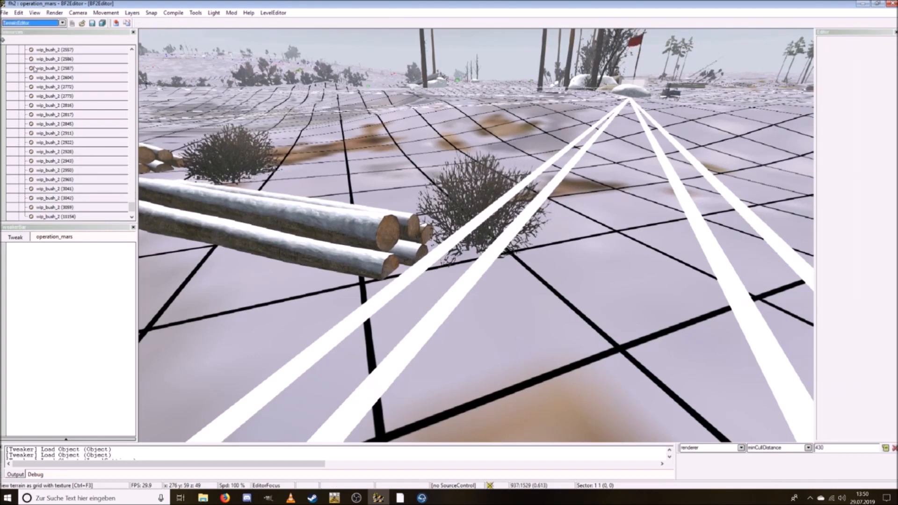
{"action": "left_click", "coordinate": [152, 23]}
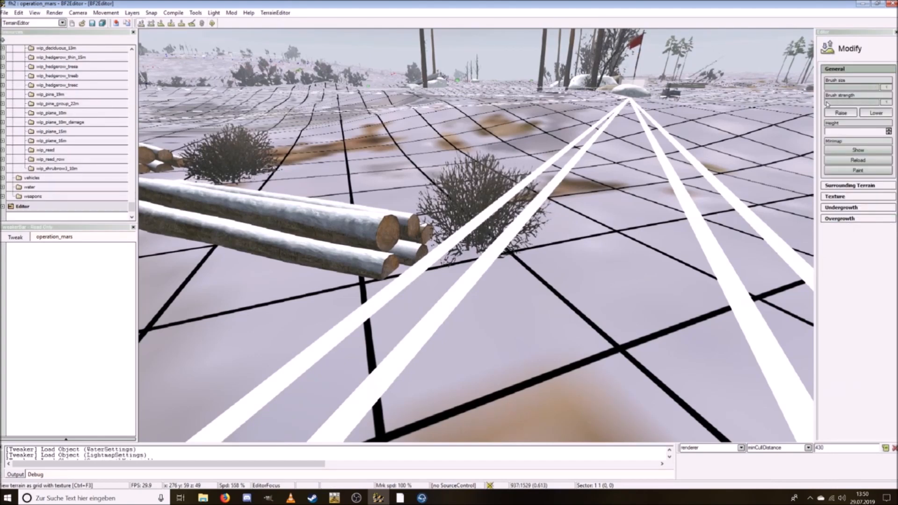
{"action": "left_click", "coordinate": [361, 248]}
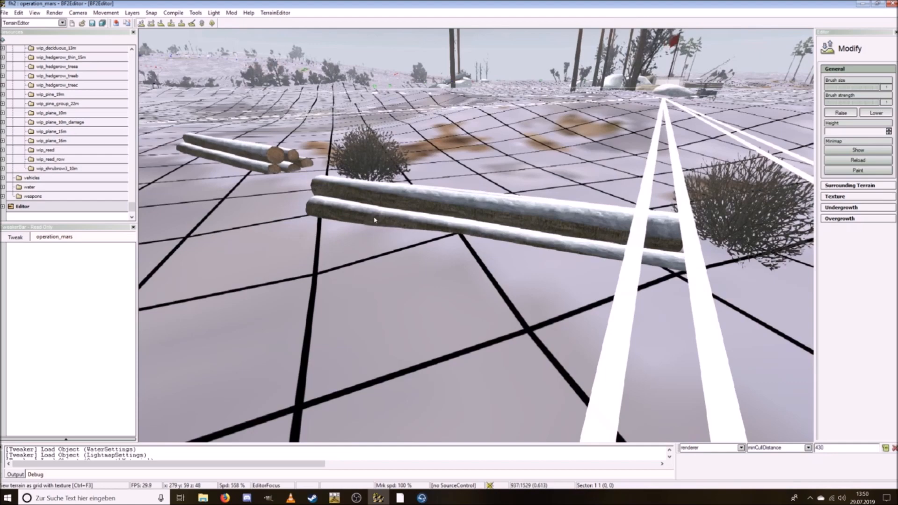
{"action": "key", "text": "ctrl+w"}
{"action": "key", "text": "ctrl+s"}
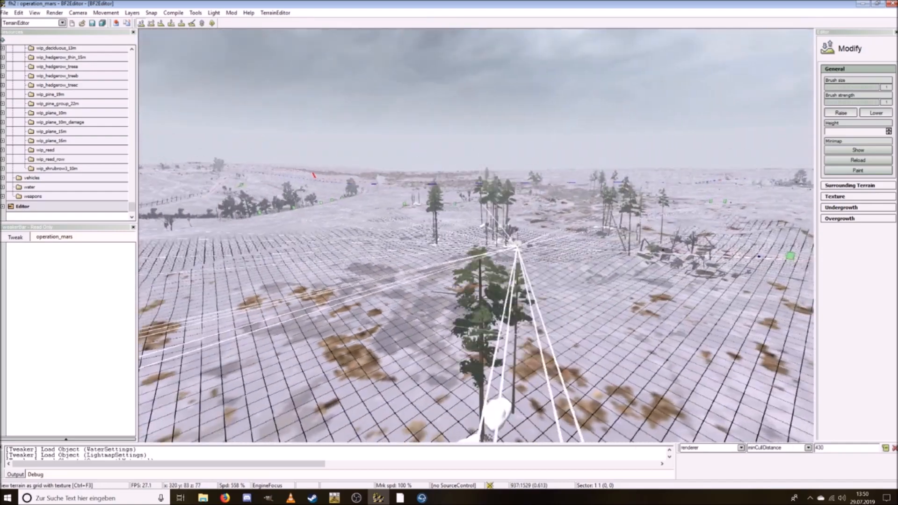
{"action": "key", "text": "ctrl+w"}
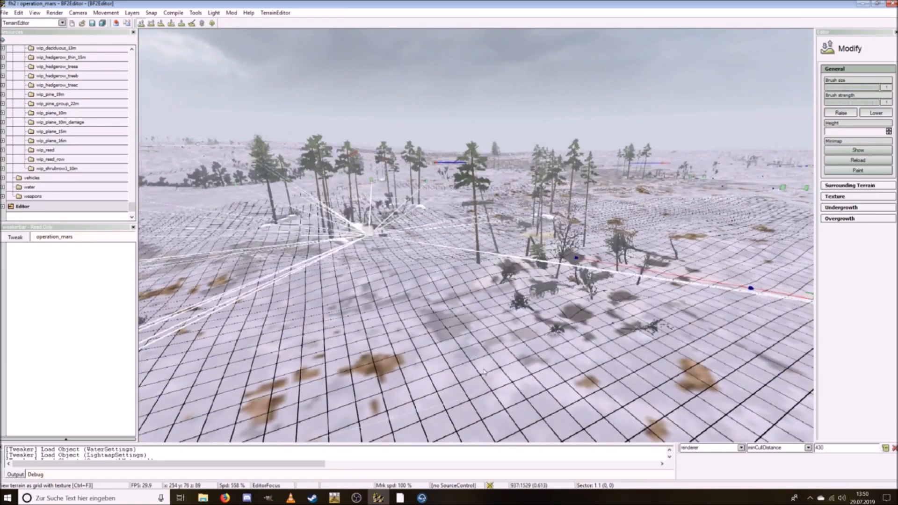
{"action": "key", "text": "ctrl+w"}
{"action": "key", "text": "ctrl+s"}
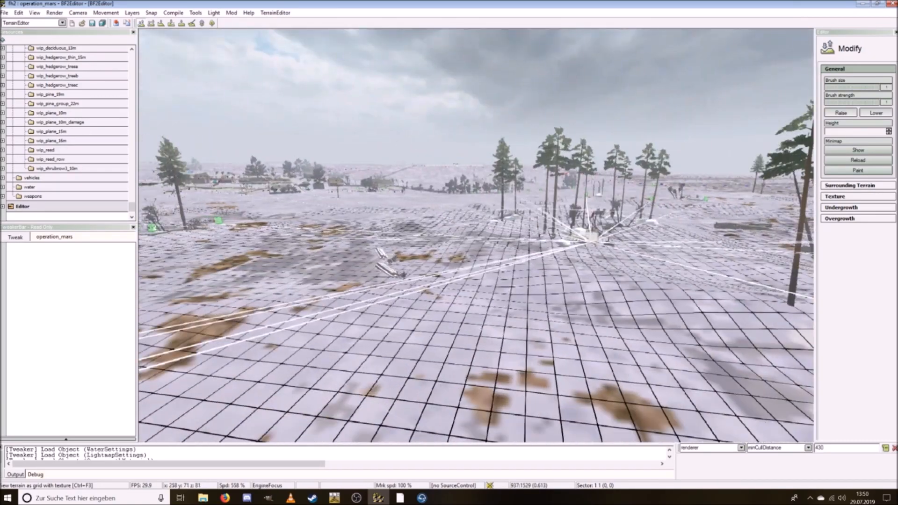
{"action": "key", "text": "ctrl+w"}
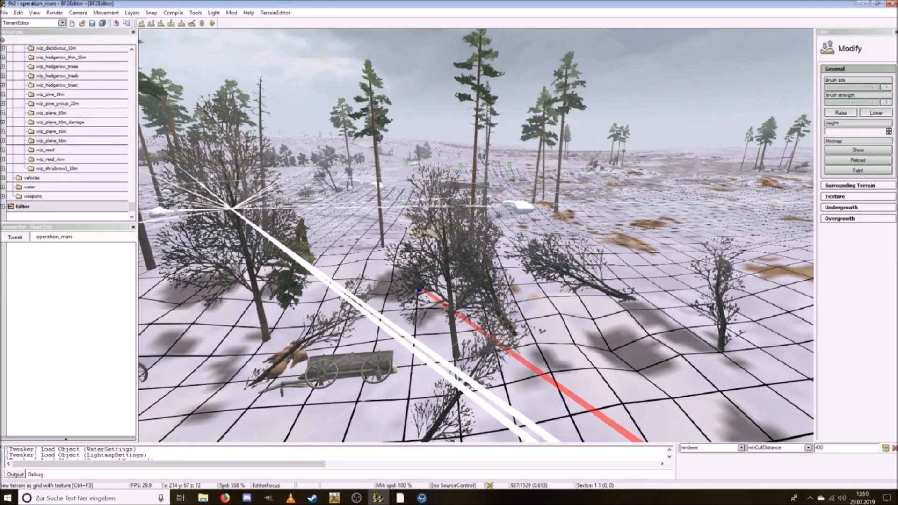
Step: Switch to the LevelEditor and pick the ru_trenchsmall_deep object from the russia trenches folder in the resources
{"action": "left_click", "coordinate": [62, 23]}
{"action": "left_click", "coordinate": [16, 41]}
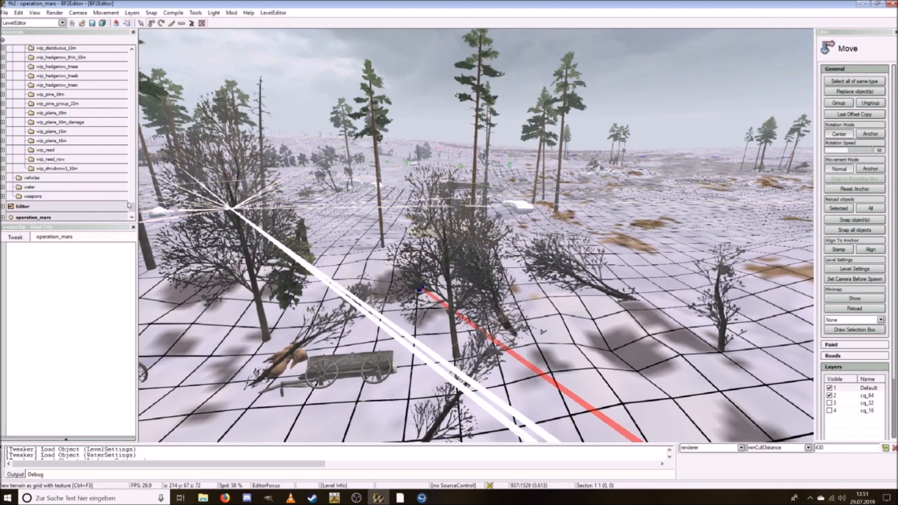
{"action": "left_click_drag", "start_coordinate": [131, 207], "coordinate": [49, 186]}
{"action": "left_click", "coordinate": [3, 186]}
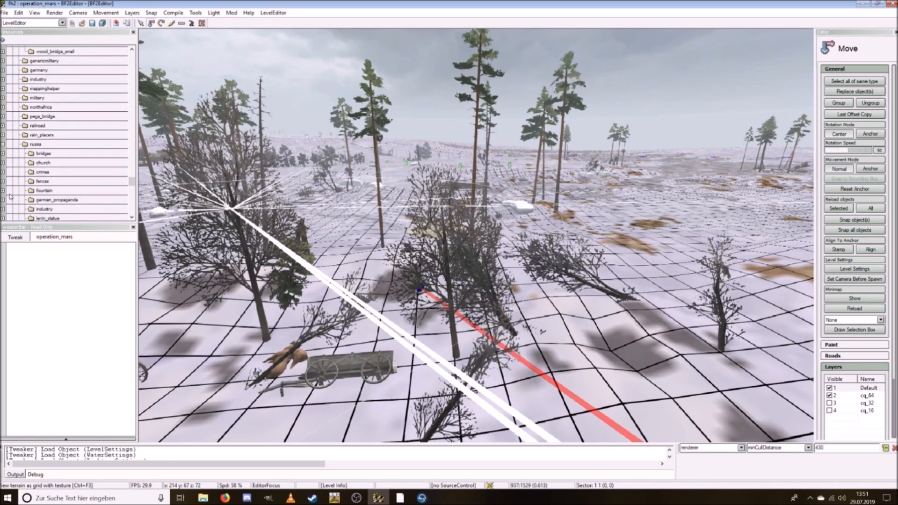
{"action": "scroll", "coordinate": [10, 196], "scroll_direction": "down", "scroll_amount": 2}
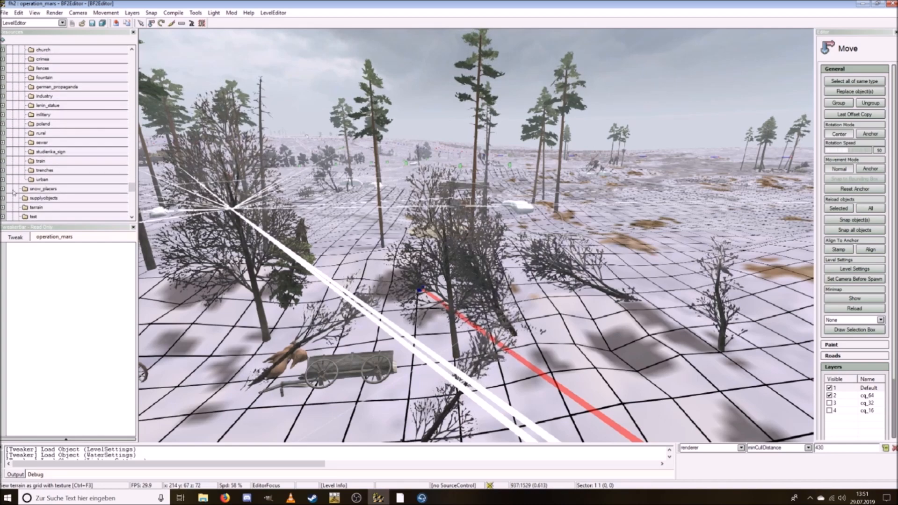
{"action": "left_click", "coordinate": [3, 172]}
{"action": "scroll", "coordinate": [3, 178], "scroll_direction": "down", "scroll_amount": 1}
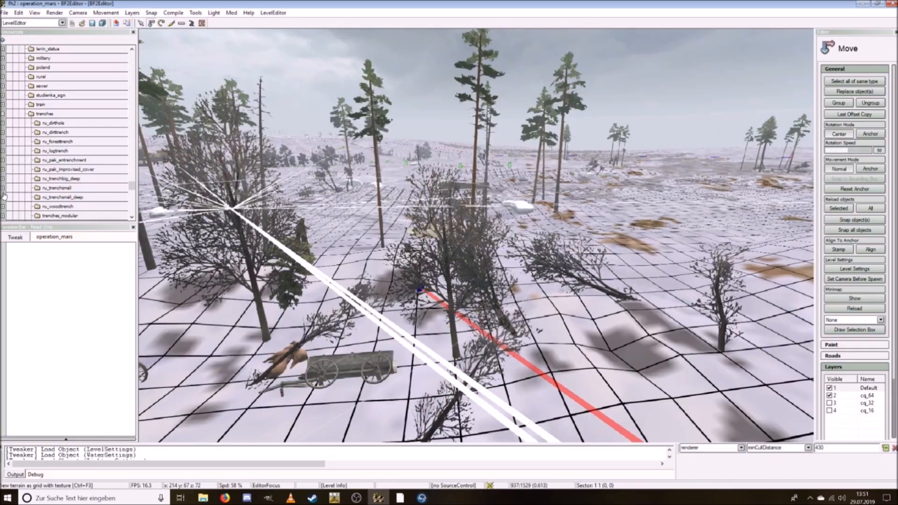
{"action": "left_click", "coordinate": [2, 197]}
{"action": "left_click", "coordinate": [68, 206]}
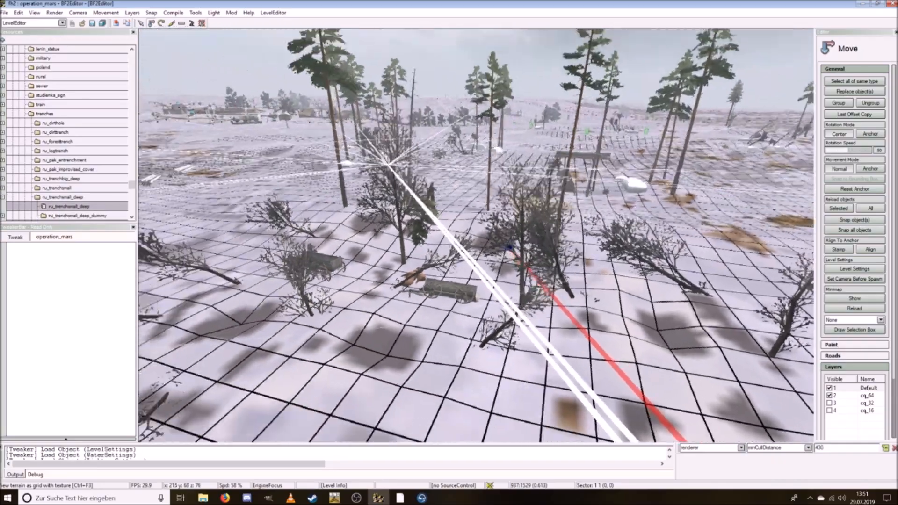
Step: Turn on overgrowth drawing to view the forest around the planned trench locations
{"action": "scroll", "coordinate": [345, 200], "scroll_direction": "up", "scroll_amount": 5, "text": "ctrl"}
{"action": "key", "text": "ctrl+s"}
{"action": "key", "text": "ctrl+w"}
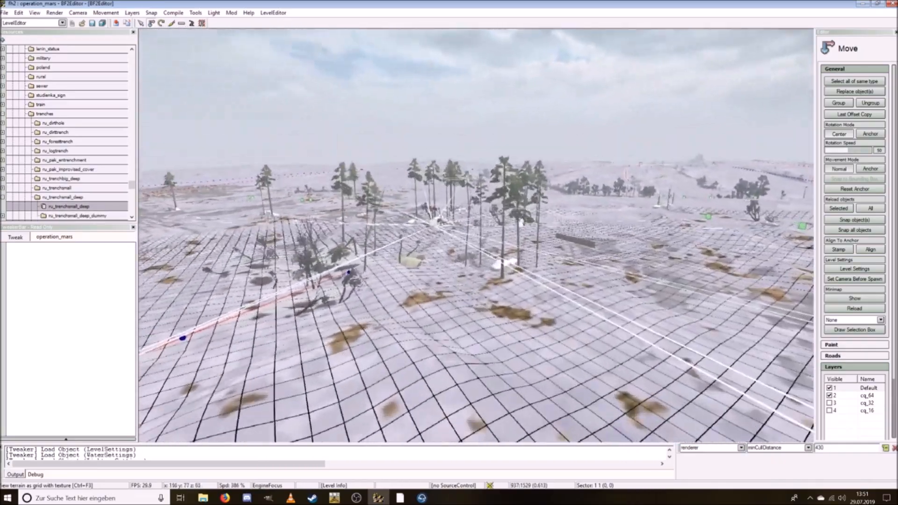
{"action": "key", "text": "ctrl+s"}
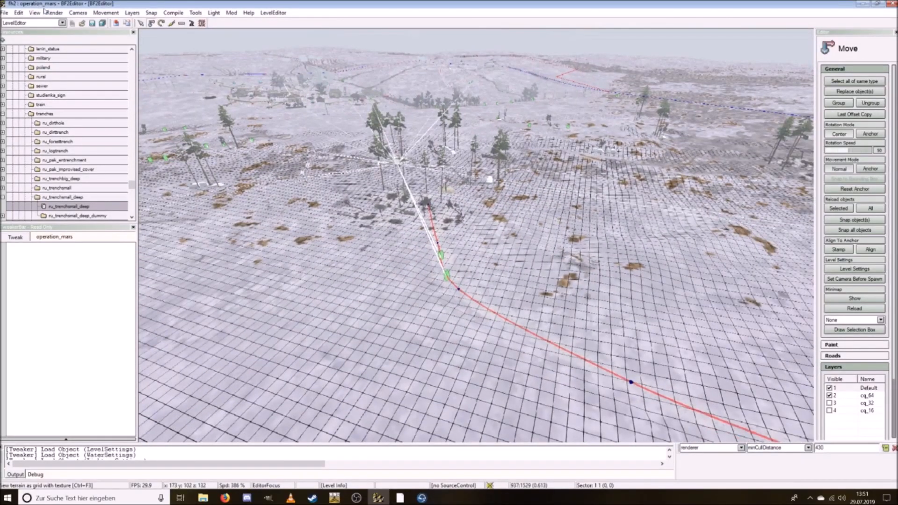
{"action": "left_click", "coordinate": [53, 13]}
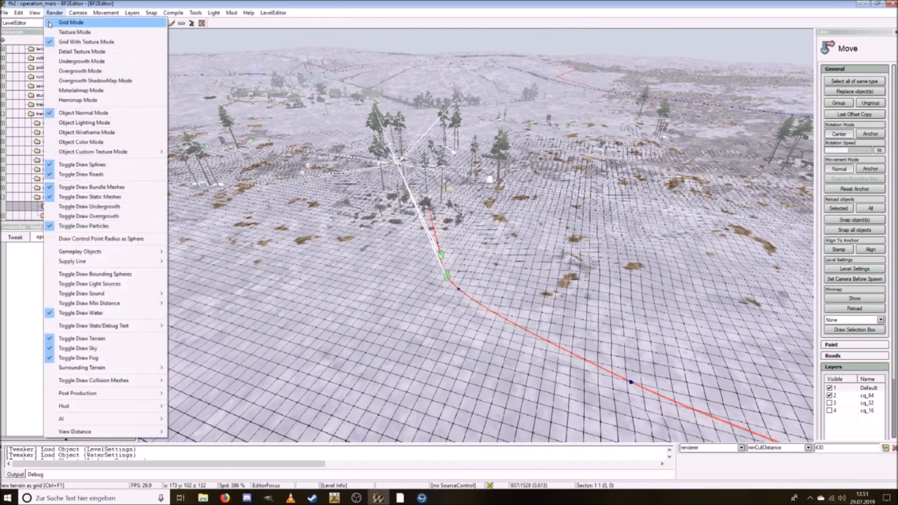
{"action": "left_click", "coordinate": [70, 216]}
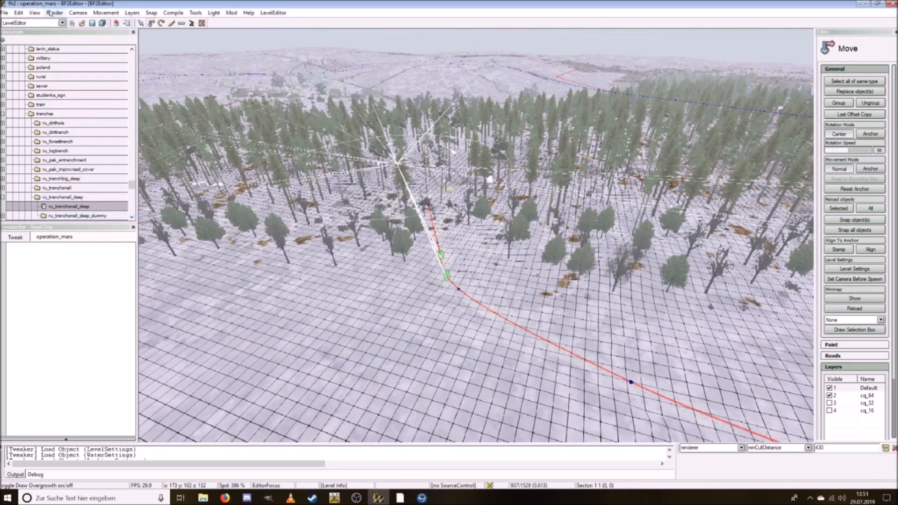
{"action": "left_click", "coordinate": [54, 13]}
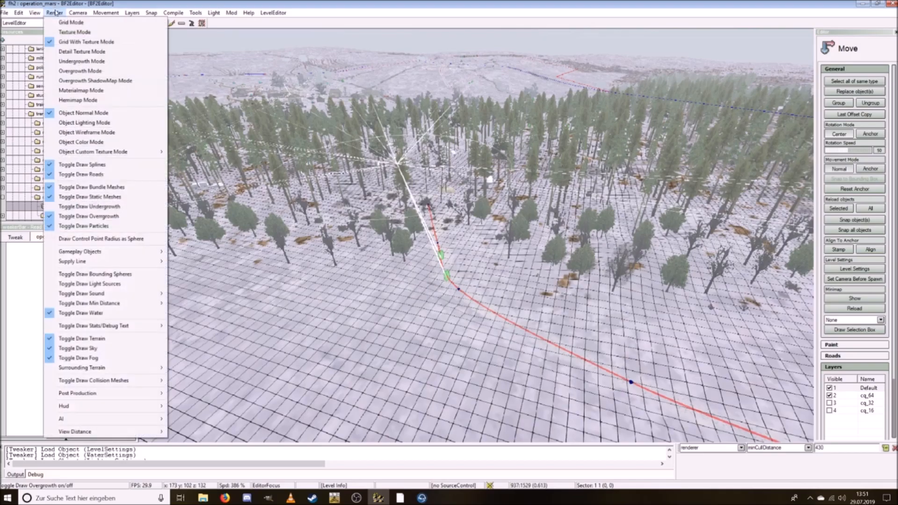
{"action": "left_click", "coordinate": [54, 12]}
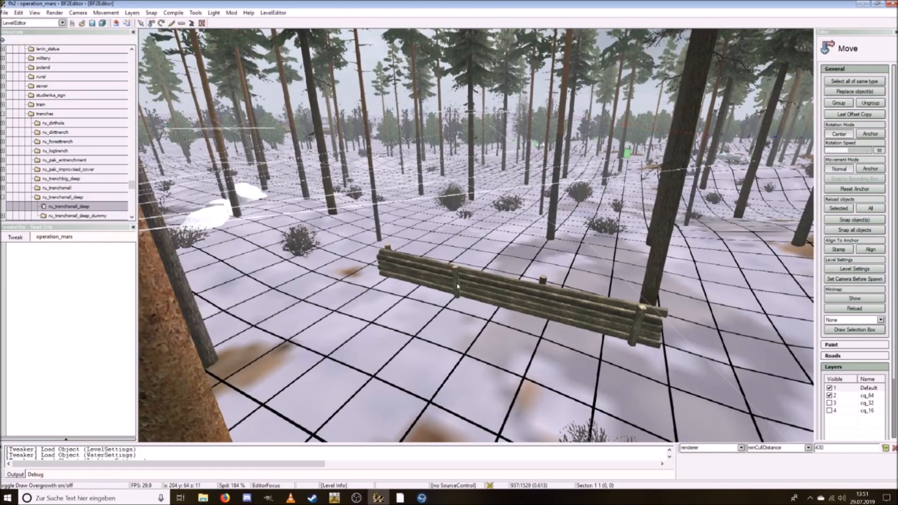
Step: Place a ru_trenchsmall_deep trench on the snowy ground among the pine trees
{"action": "right_click_drag", "start_coordinate": [300, 225], "coordinate": [210, 226]}
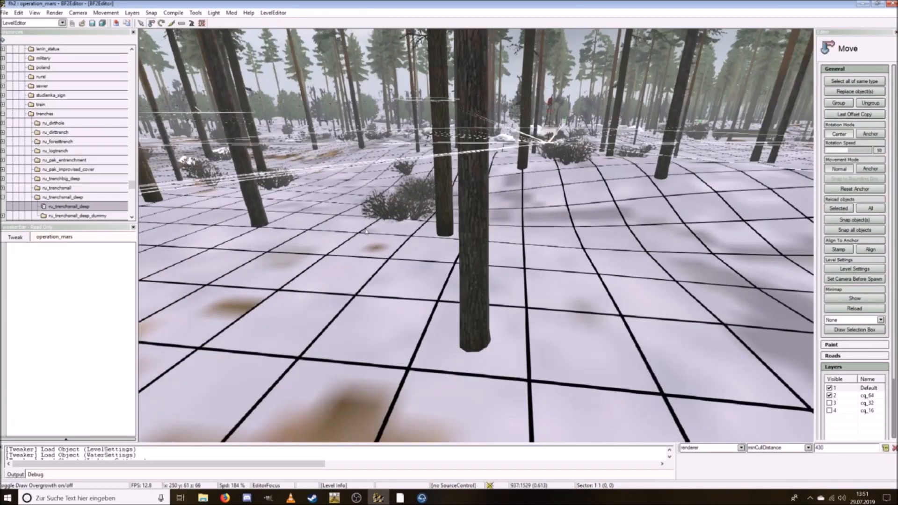
{"action": "left_click_drag", "start_coordinate": [82, 209], "coordinate": [393, 284]}
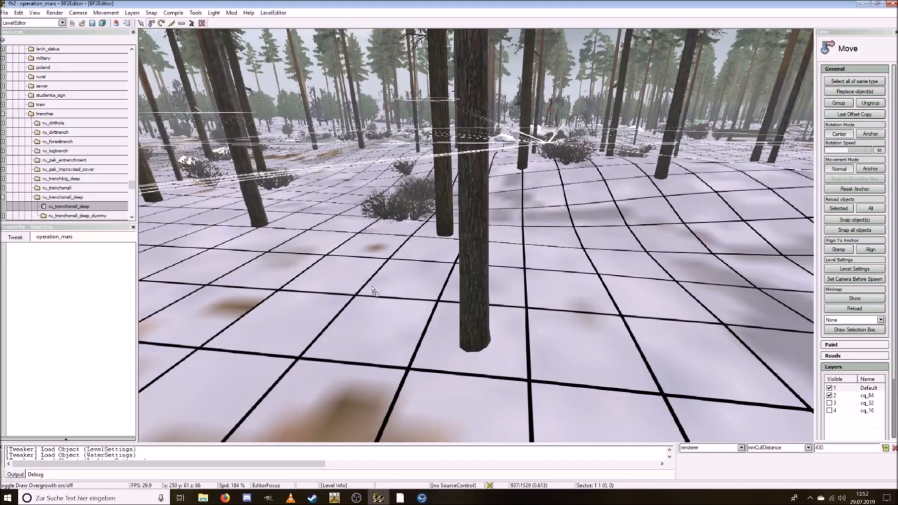
{"action": "left_click_drag", "start_coordinate": [372, 287], "coordinate": [372, 287]}
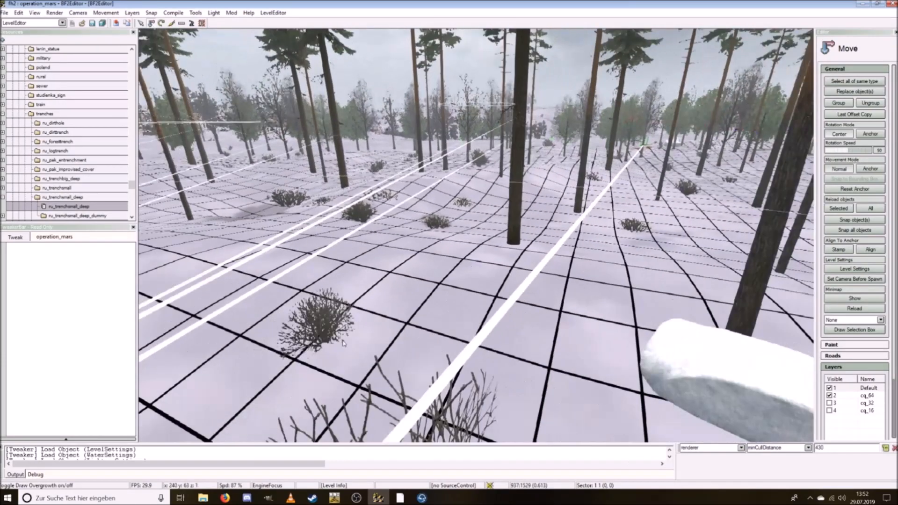
Step: Place another ru_trenchsmall_deep trench in the clearing near the bushes and the snow-covered mound
{"action": "left_click_drag", "start_coordinate": [80, 213], "coordinate": [270, 261]}
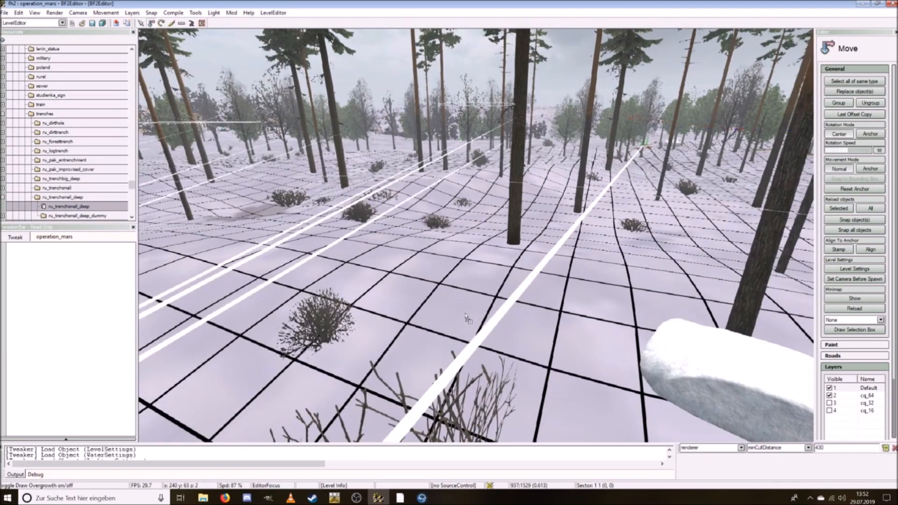
{"action": "left_click_drag", "start_coordinate": [466, 319], "coordinate": [405, 283]}
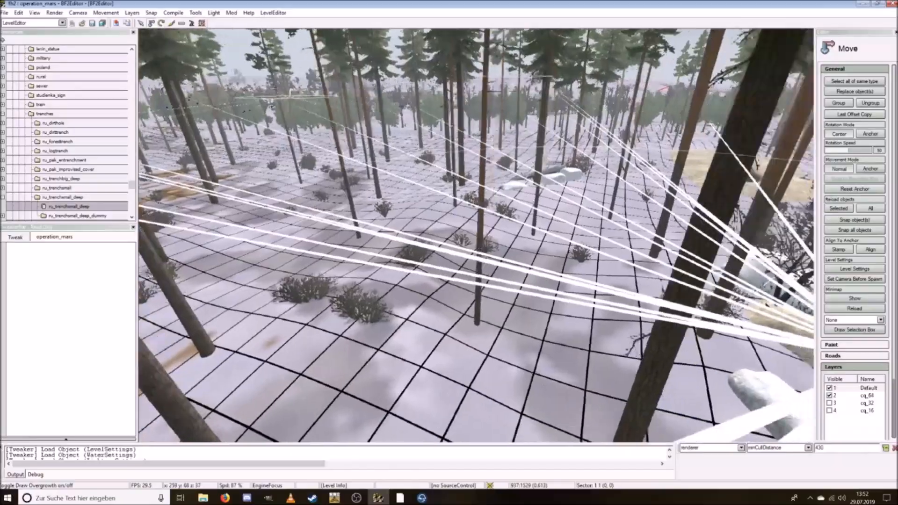
Step: Delete the log barrier standing between the pine trees
{"action": "key", "text": "w"}
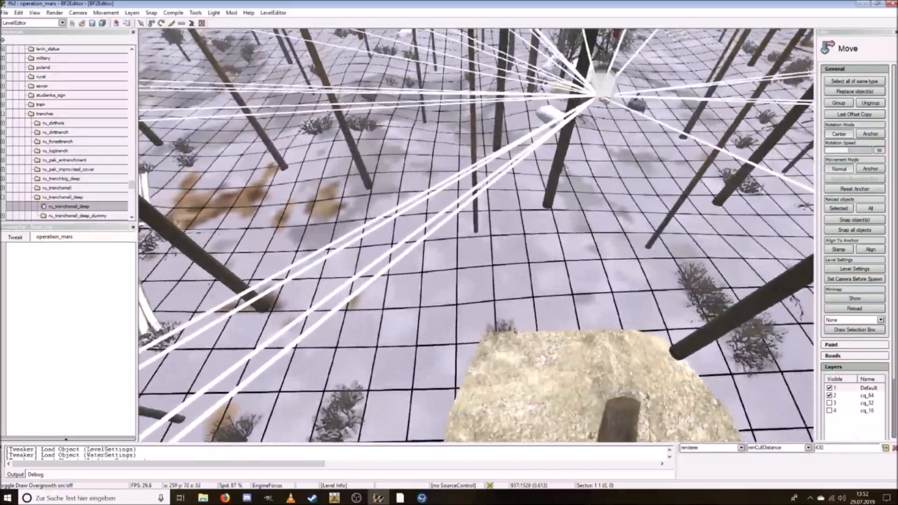
{"action": "key", "text": "w"}
{"action": "scroll", "coordinate": [566, 290], "scroll_direction": "up", "scroll_amount": 5}
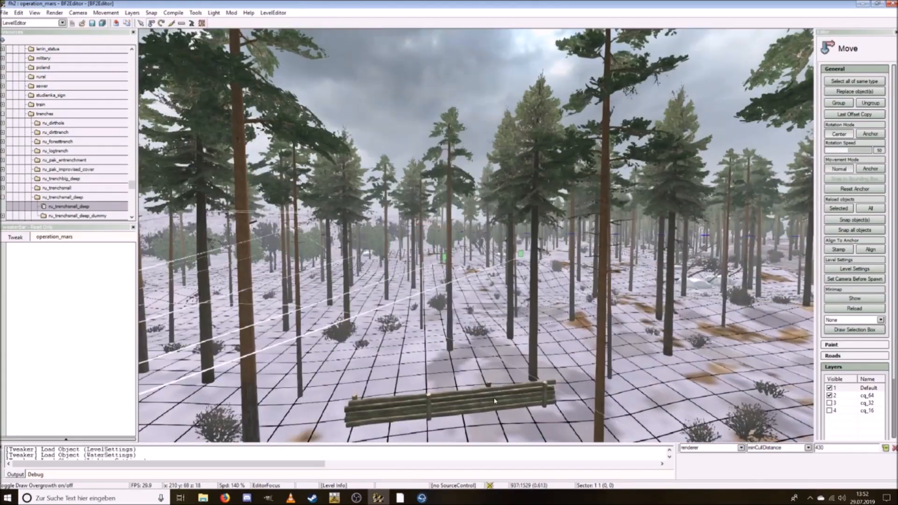
{"action": "left_click", "coordinate": [495, 401]}
{"action": "key", "text": "Delete"}
{"action": "key", "text": "a"}
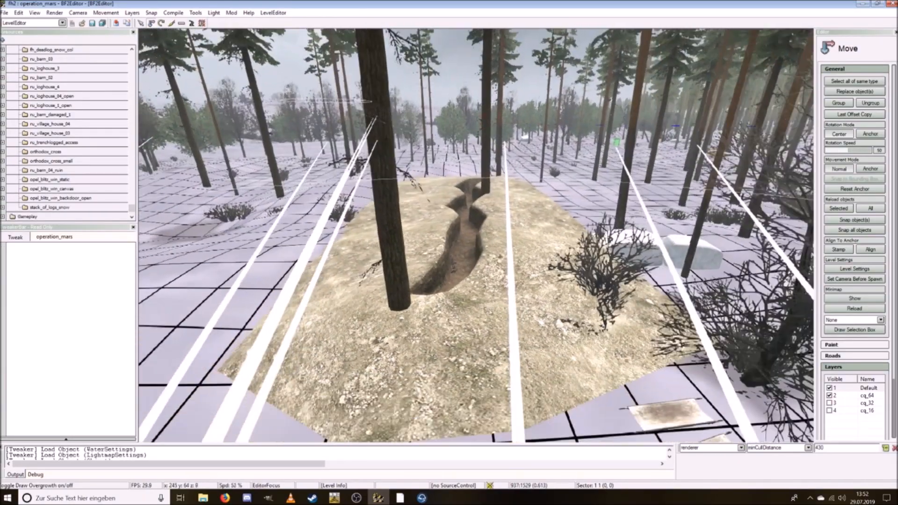
Step: Hide the overgrowth and rotate the trench beside the bare bushes by about 73 degrees around its vertical axis
{"action": "left_click", "coordinate": [490, 292]}
{"action": "left_click", "coordinate": [55, 13]}
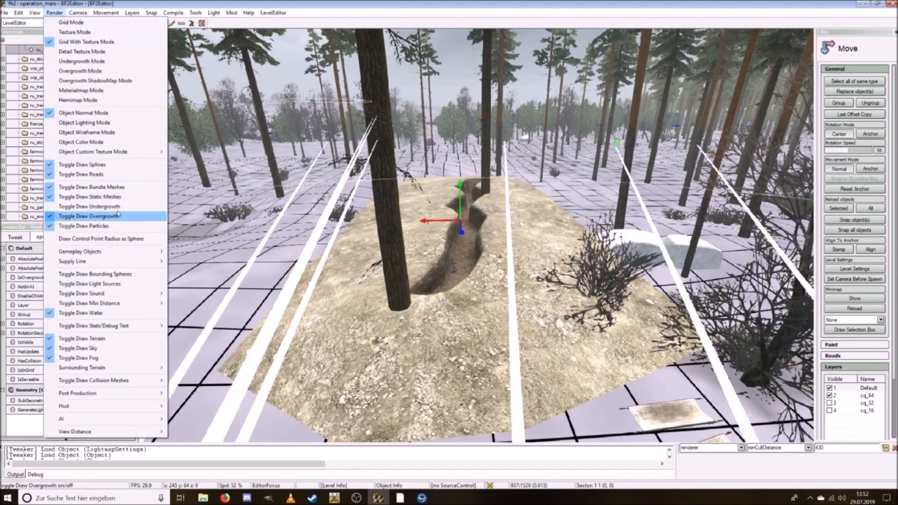
{"action": "left_click", "coordinate": [93, 216]}
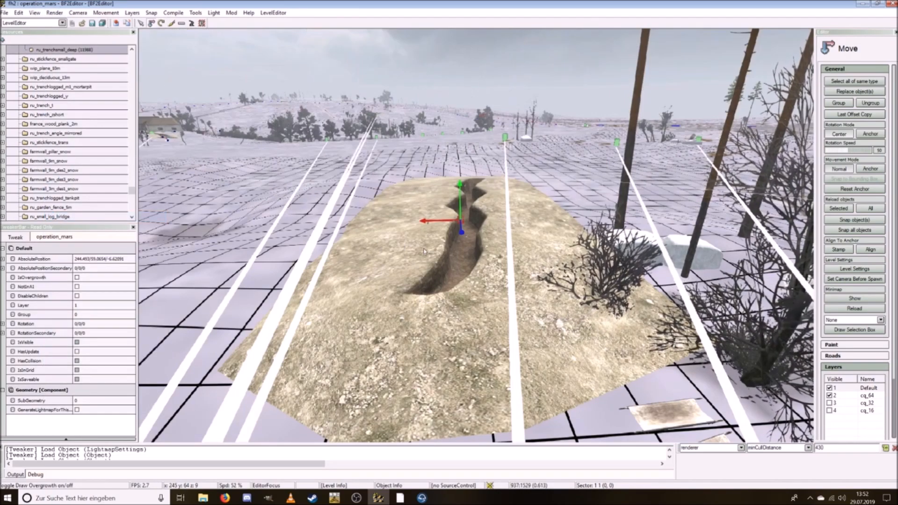
{"action": "left_click", "coordinate": [161, 23]}
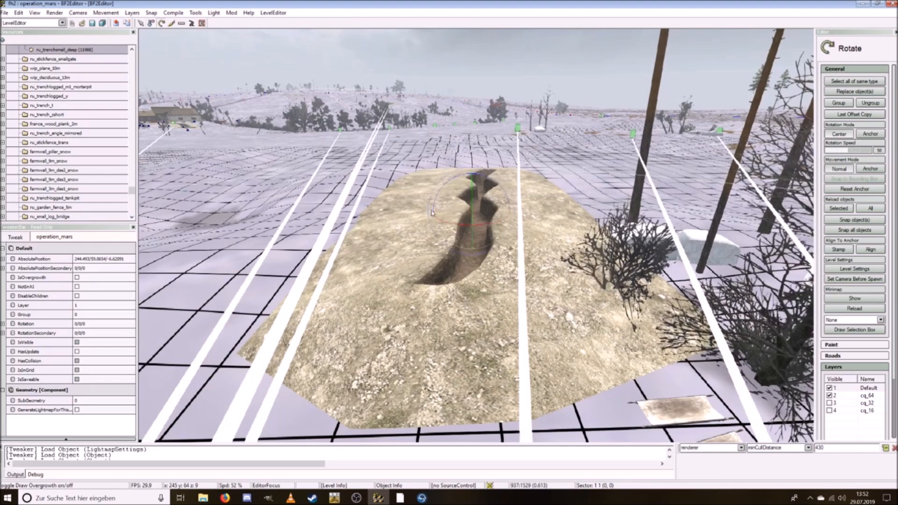
{"action": "left_click_drag", "start_coordinate": [455, 227], "coordinate": [384, 225]}
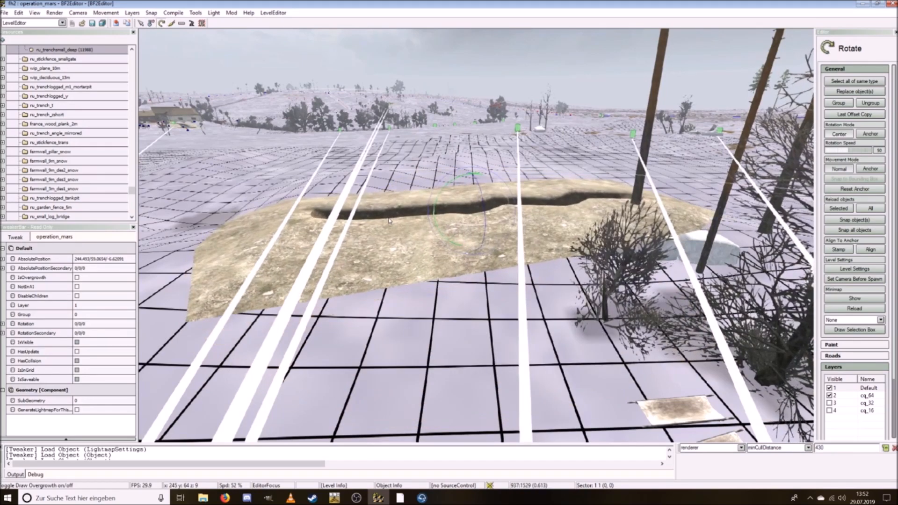
Step: Slide the rotated trench along the ground and lower it toward the terrain
{"action": "left_click", "coordinate": [151, 23]}
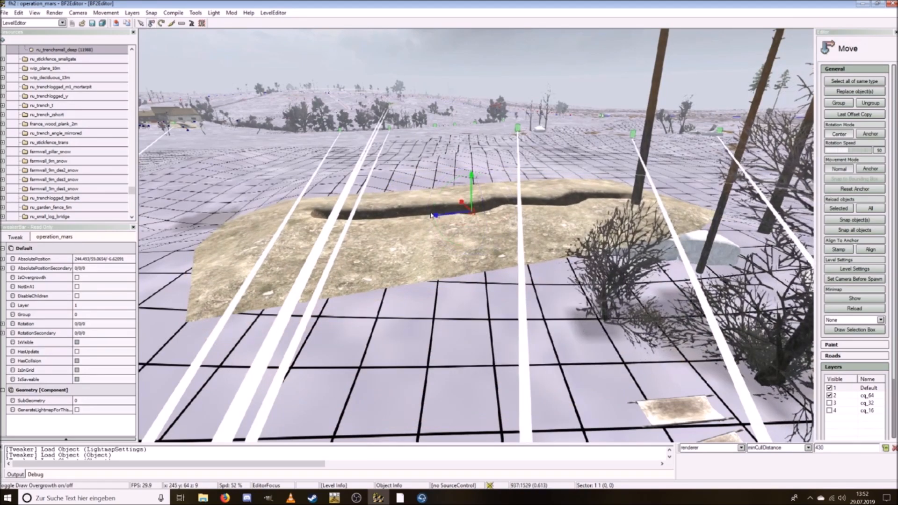
{"action": "left_click_drag", "start_coordinate": [432, 216], "coordinate": [358, 222]}
{"action": "left_click_drag", "start_coordinate": [396, 186], "coordinate": [397, 211]}
{"action": "right_click_drag", "start_coordinate": [397, 211], "coordinate": [632, 233]}
{"action": "key", "text": "s"}
{"action": "scroll", "coordinate": [476, 235], "scroll_direction": "up", "scroll_amount": 4}
{"action": "key", "text": "a"}
{"action": "key", "text": "a"}
{"action": "key", "text": "s"}
{"action": "key", "text": "w"}
{"action": "key", "text": "a"}
Step: Reposition the trench at about 252.5 / 56.7 / 6.7, sinking its banks into the snow
{"action": "left_click_drag", "start_coordinate": [206, 243], "coordinate": [369, 227]}
{"action": "left_click_drag", "start_coordinate": [444, 194], "coordinate": [526, 233]}
{"action": "left_click_drag", "start_coordinate": [497, 191], "coordinate": [497, 203]}
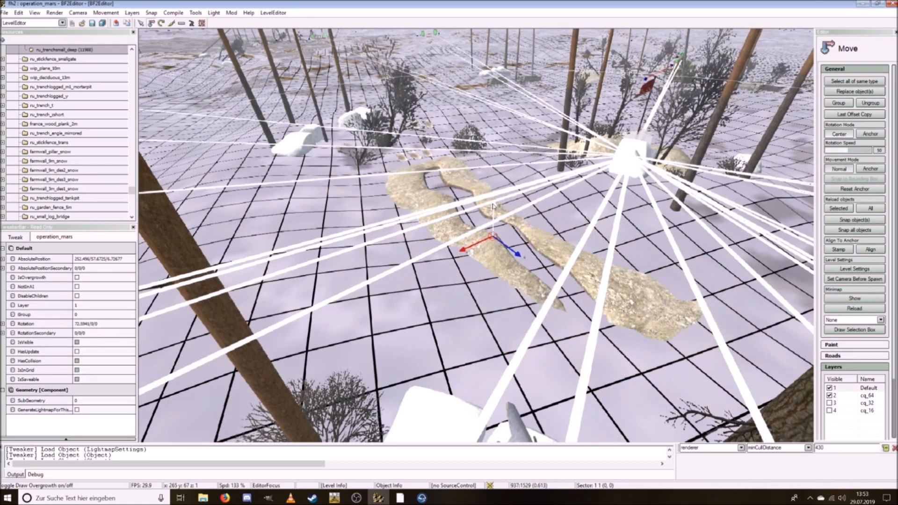
Step: Rotate the sunken trench slightly so its banks follow the slope of the surrounding ground
{"action": "key", "text": "ctrl+w"}
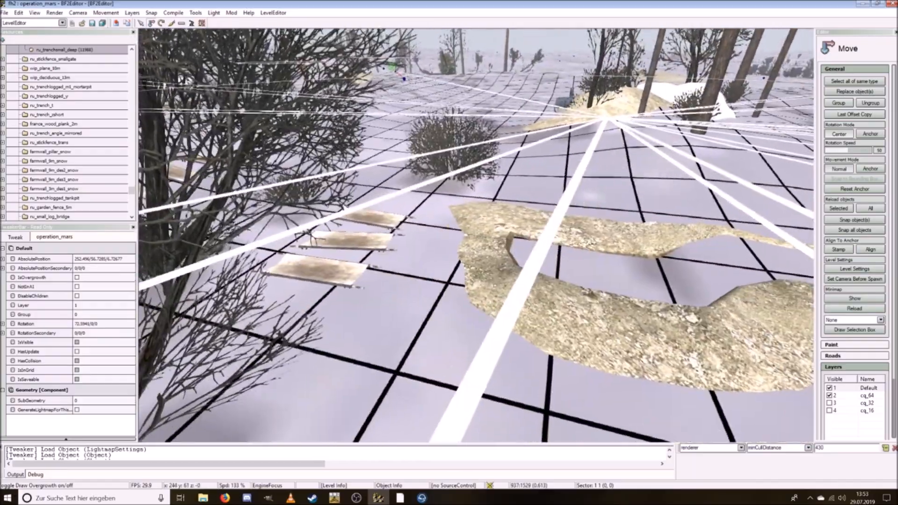
{"action": "key", "text": "ctrl+w"}
{"action": "key", "text": "ctrl+d"}
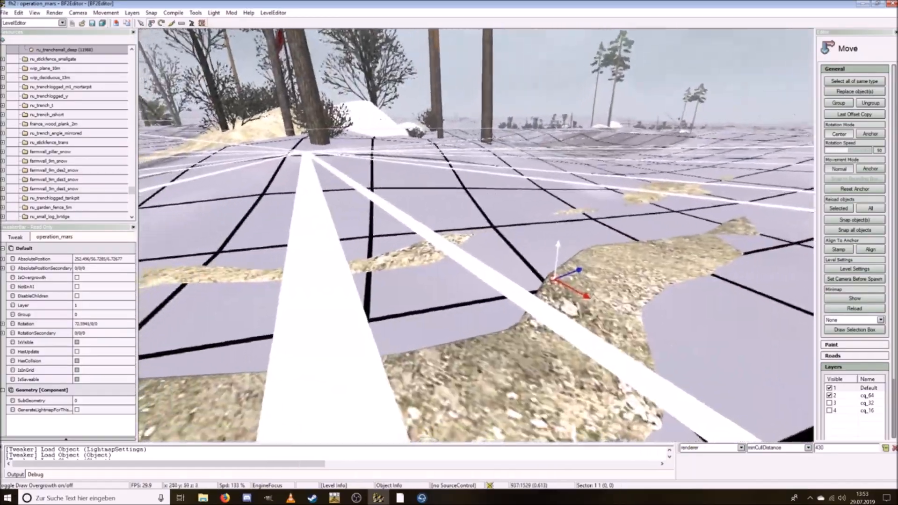
{"action": "key", "text": "ctrl+a"}
{"action": "key", "text": "ctrl+s"}
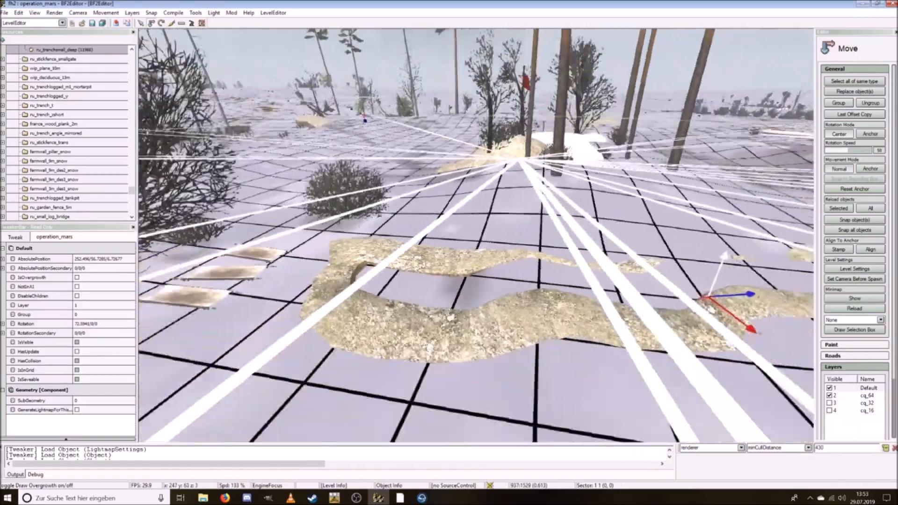
{"action": "left_click", "coordinate": [162, 23]}
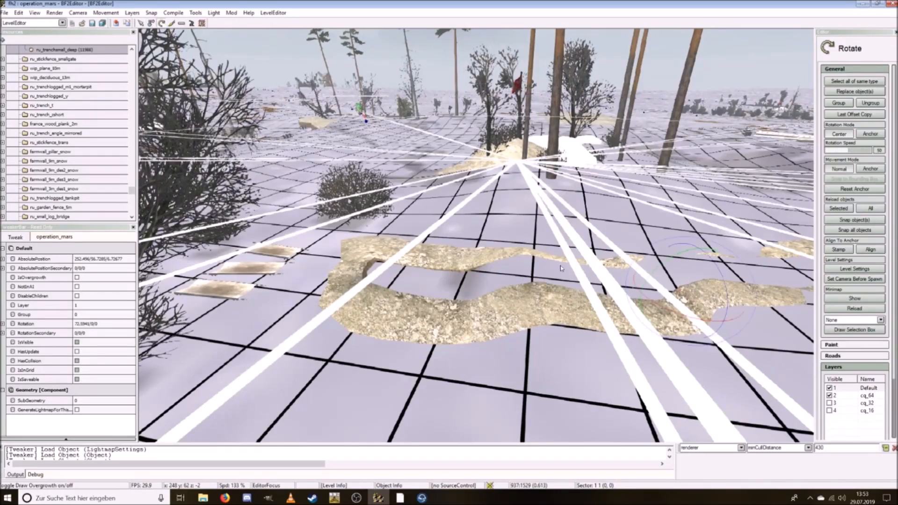
{"action": "left_click_drag", "start_coordinate": [670, 260], "coordinate": [669, 259]}
{"action": "key", "text": "ctrl+d"}
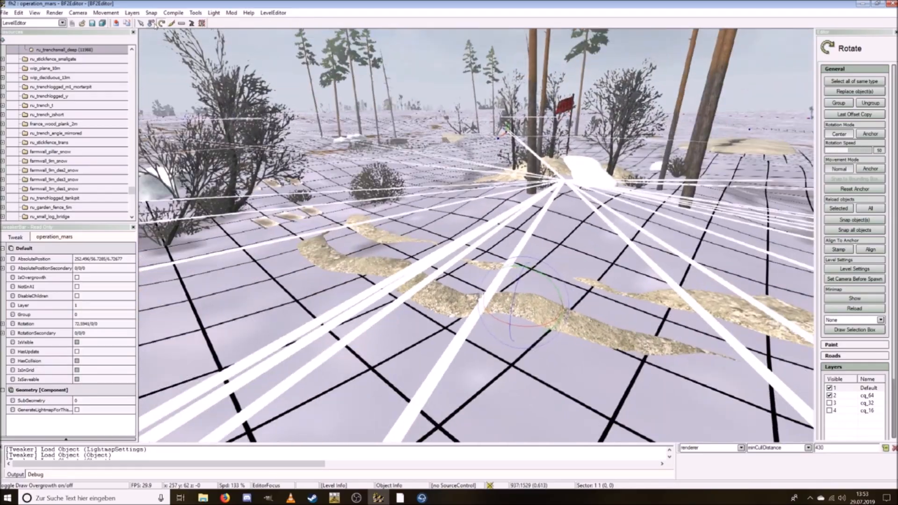
{"action": "left_click", "coordinate": [151, 23]}
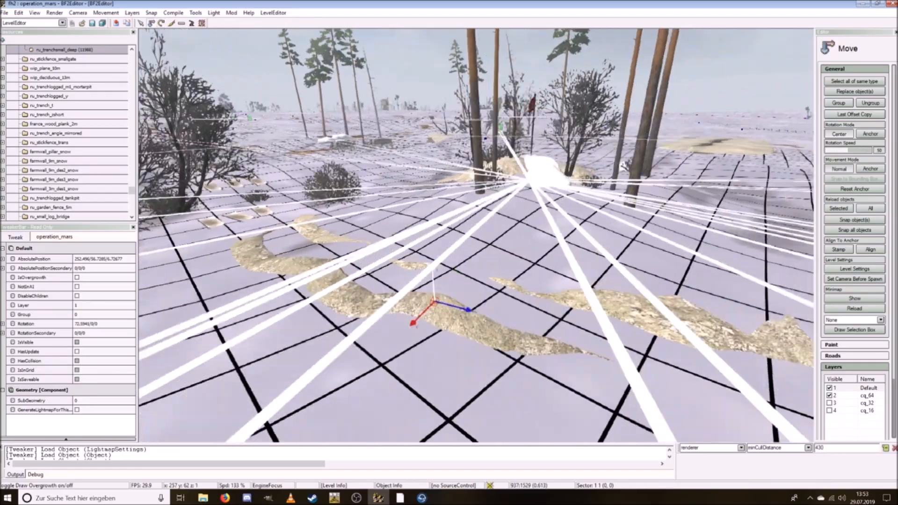
Step: Select the other ru_trenchsmall_deep trench on the open ground and turn it crosswise around its vertical axis
{"action": "key", "text": "ctrl+d"}
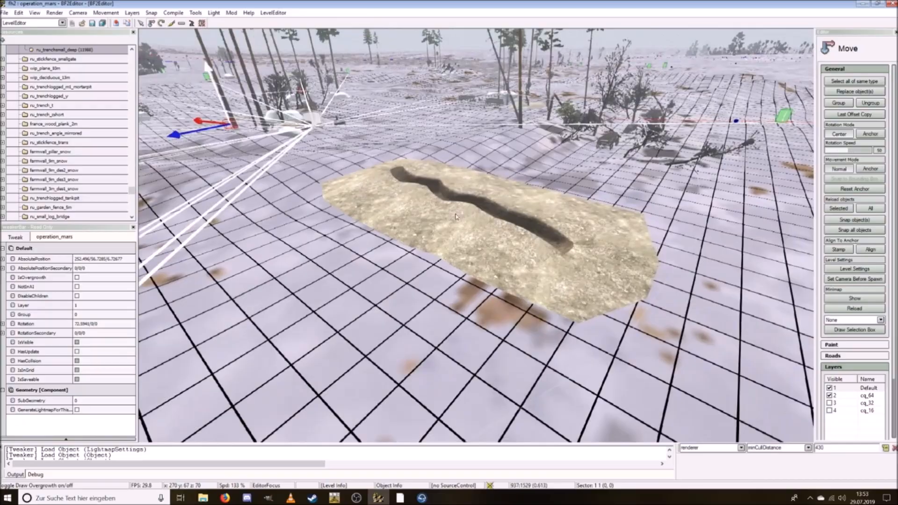
{"action": "left_click", "coordinate": [456, 214]}
{"action": "left_click", "coordinate": [161, 23]}
{"action": "key", "text": "ctrl+a"}
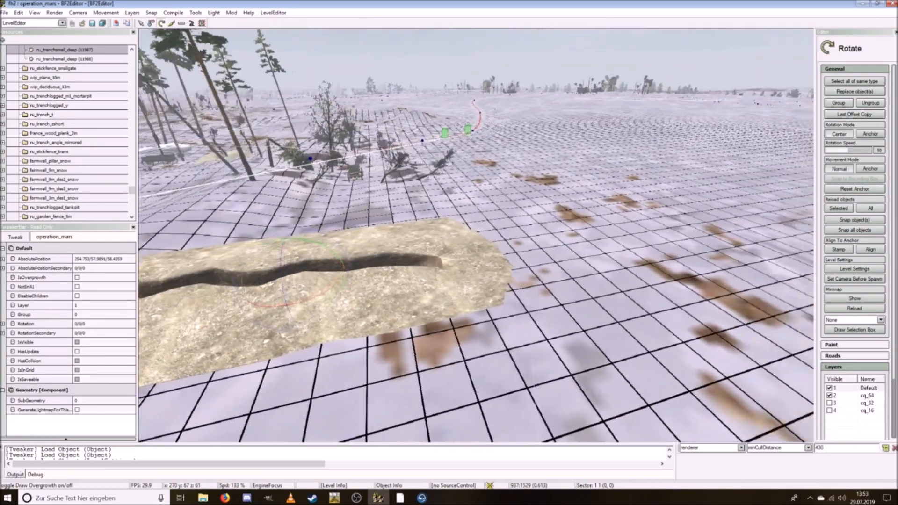
{"action": "key", "text": "ctrl+d"}
{"action": "key", "text": "ctrl+s"}
{"action": "key", "text": "ctrl+d"}
{"action": "key", "text": "ctrl+w"}
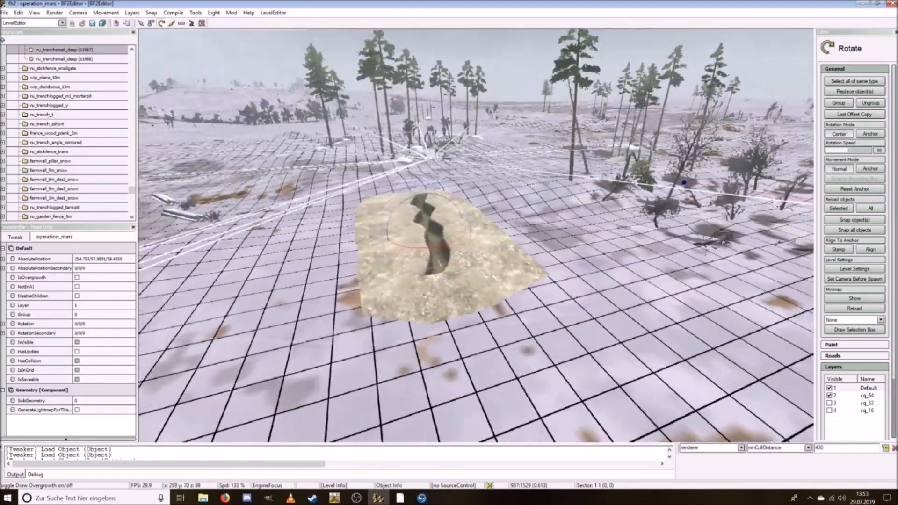
{"action": "key", "text": "ctrl+a"}
{"action": "left_click_drag", "start_coordinate": [438, 232], "coordinate": [504, 243]}
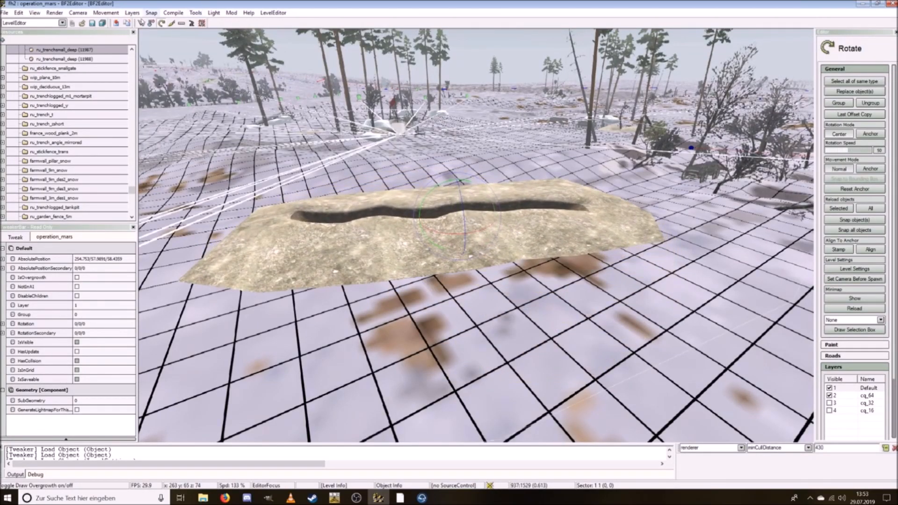
Step: Lower the crosswise trench into the snow and slide it to about 254.7 / 56.5 / 55.7
{"action": "key", "text": "2"}
{"action": "key", "text": "ctrl+w"}
{"action": "key", "text": "ctrl+a"}
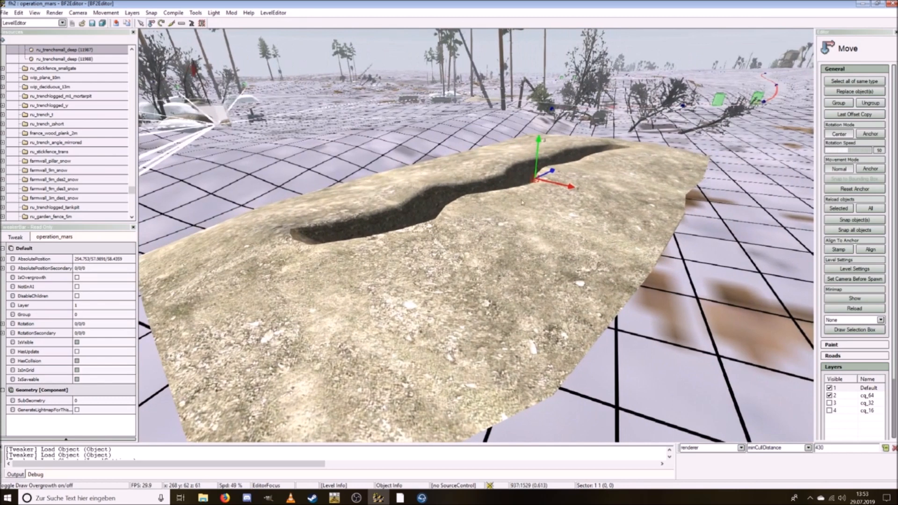
{"action": "left_click_drag", "start_coordinate": [567, 187], "coordinate": [472, 157]}
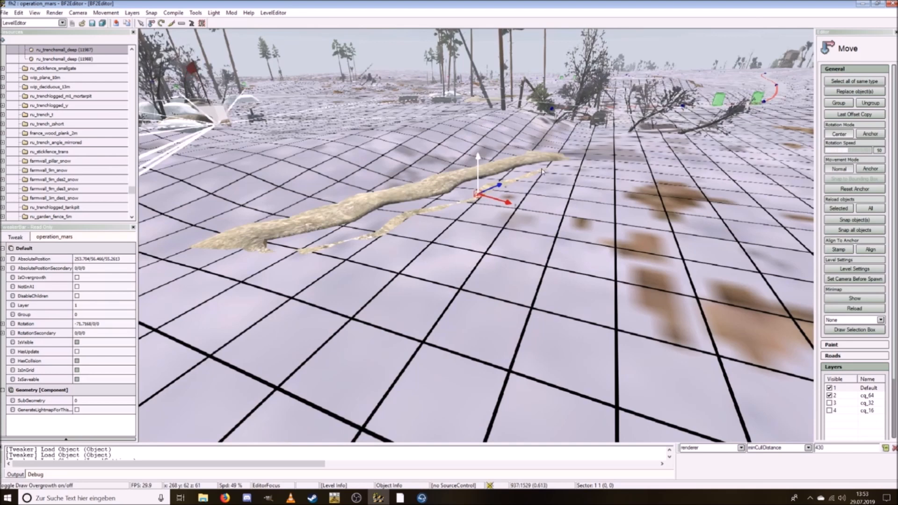
{"action": "left_click_drag", "start_coordinate": [509, 202], "coordinate": [522, 232]}
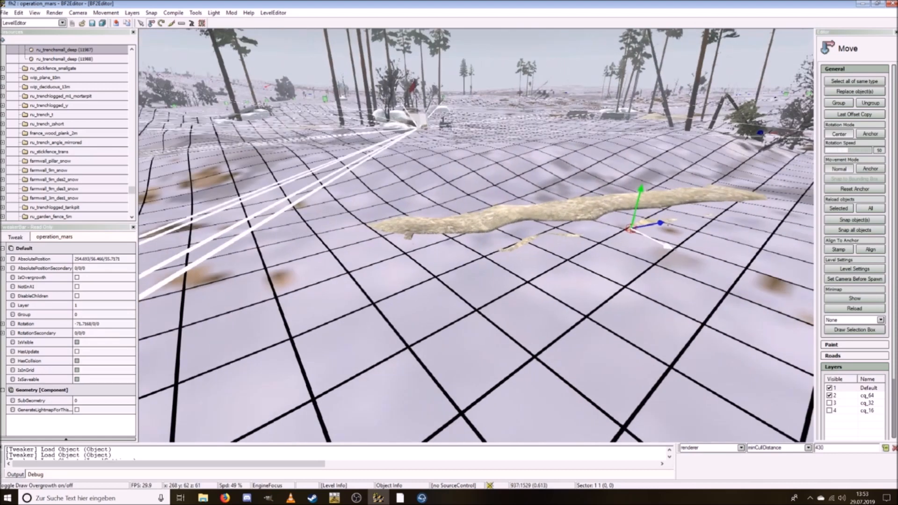
Step: Tilt the sunken trench slightly so both of its banks follow the sloping ground
{"action": "right_click_drag", "start_coordinate": [653, 226], "coordinate": [647, 225]}
{"action": "left_click", "coordinate": [161, 24]}
{"action": "left_click_drag", "start_coordinate": [671, 209], "coordinate": [624, 200]}
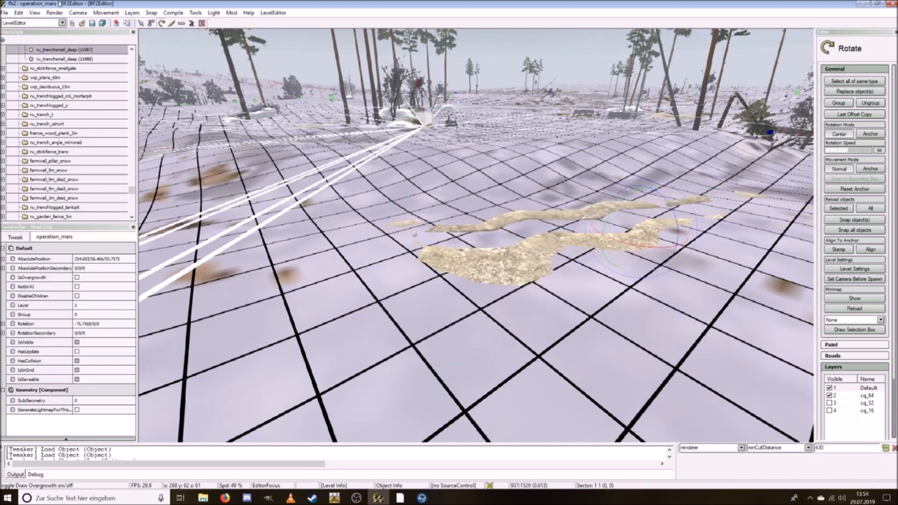
{"action": "left_click", "coordinate": [150, 24]}
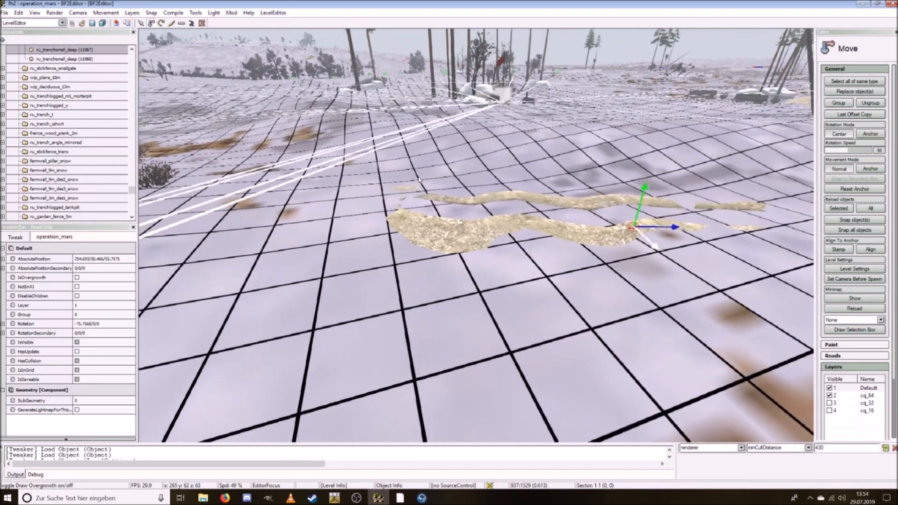
Step: Place another ru_trenchsmall_deep trench on the open snow in front of the control point
{"action": "key", "text": "ctrl+d"}
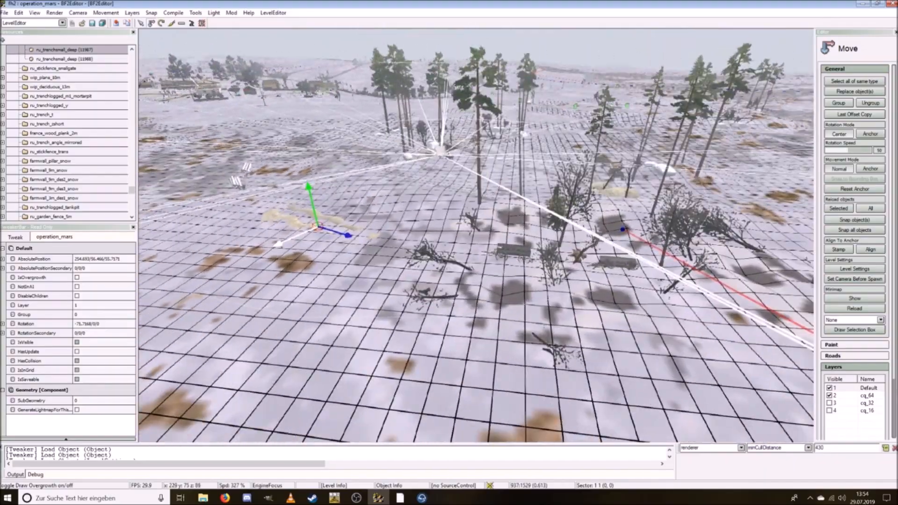
{"action": "key", "text": "ctrl+w"}
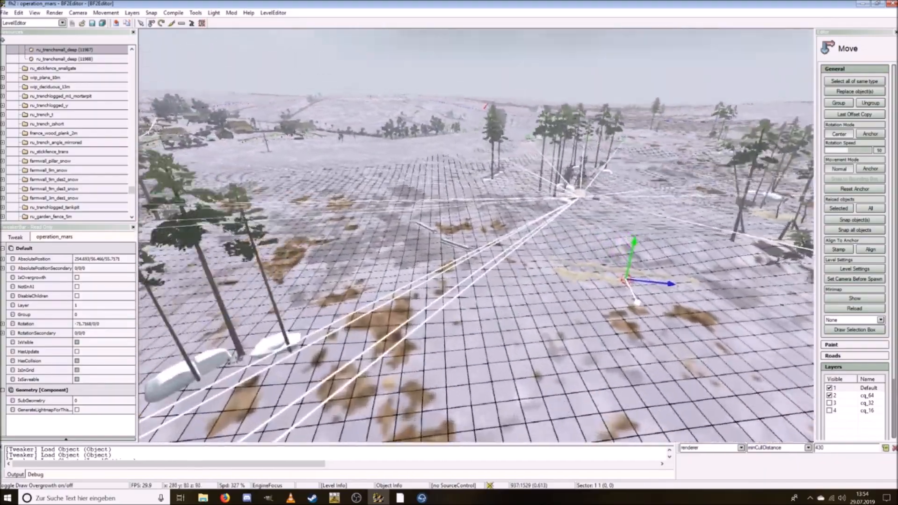
{"action": "key", "text": "ctrl+w"}
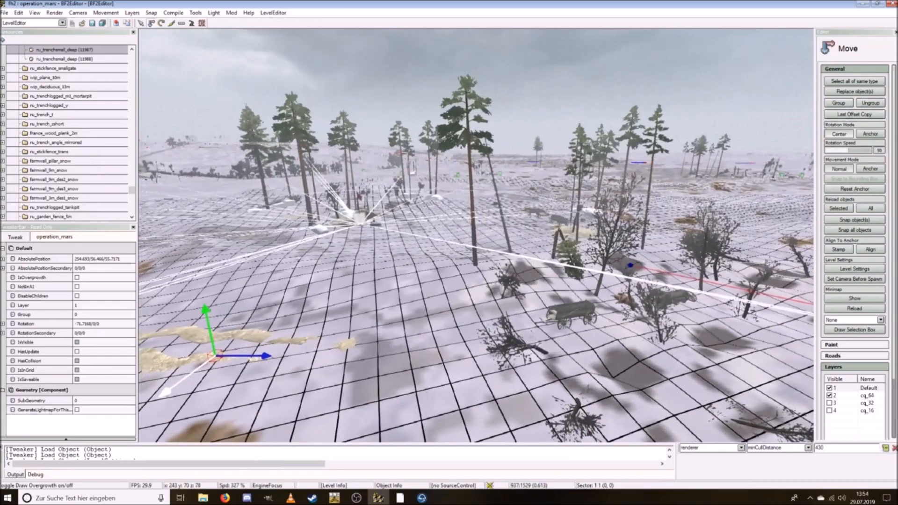
{"action": "key", "text": "ctrl+s"}
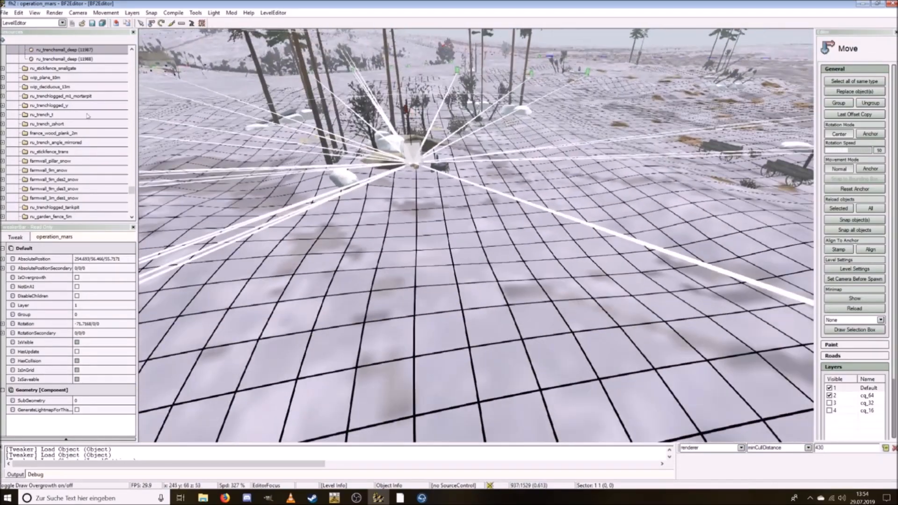
{"action": "left_click_drag", "start_coordinate": [134, 182], "coordinate": [193, 207]}
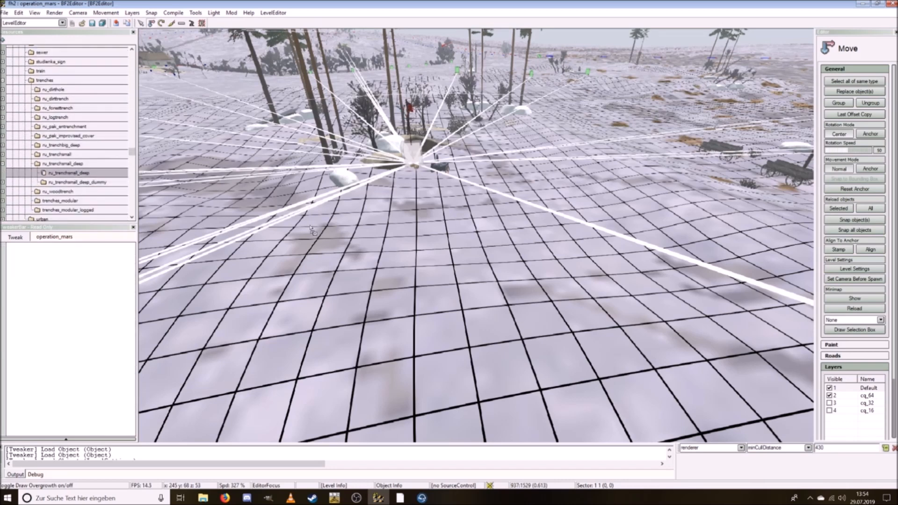
{"action": "left_click_drag", "start_coordinate": [515, 253], "coordinate": [439, 299]}
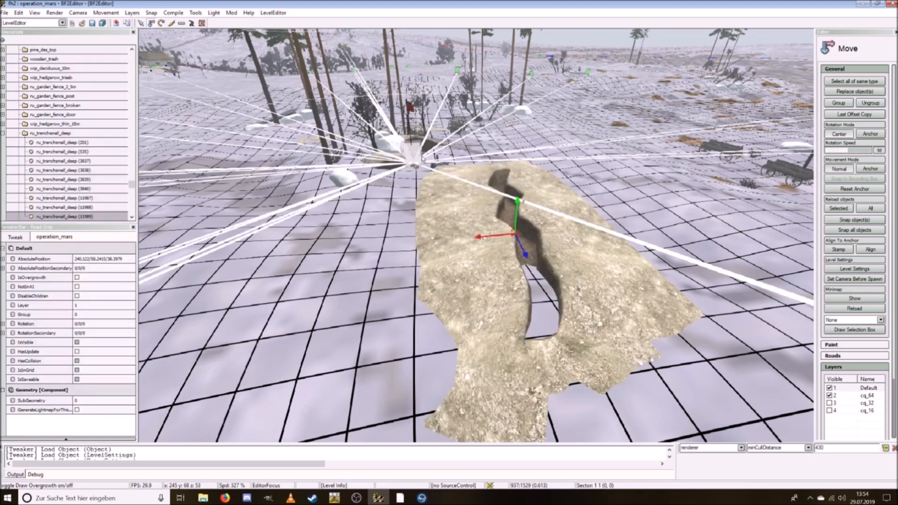
Step: Turn the new trench crosswise by about 86.6 degrees and sink it into the snow at about 240.2 / 56.8 / 36.4
{"action": "left_click", "coordinate": [162, 24]}
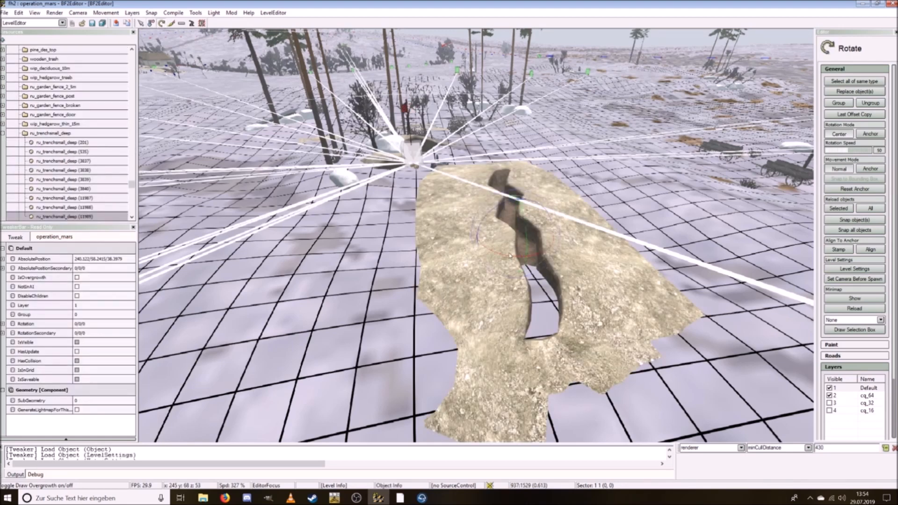
{"action": "left_click_drag", "start_coordinate": [510, 255], "coordinate": [431, 253]}
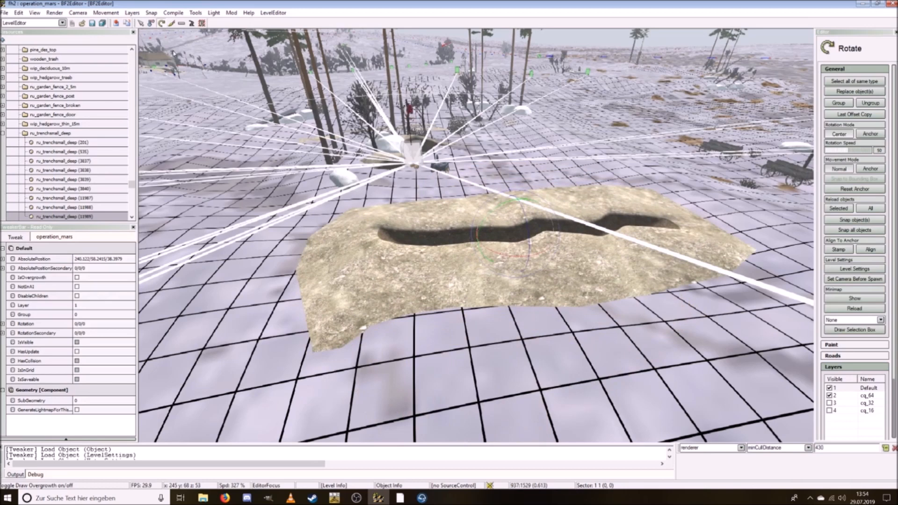
{"action": "left_click", "coordinate": [151, 23]}
{"action": "left_click_drag", "start_coordinate": [518, 201], "coordinate": [500, 215]}
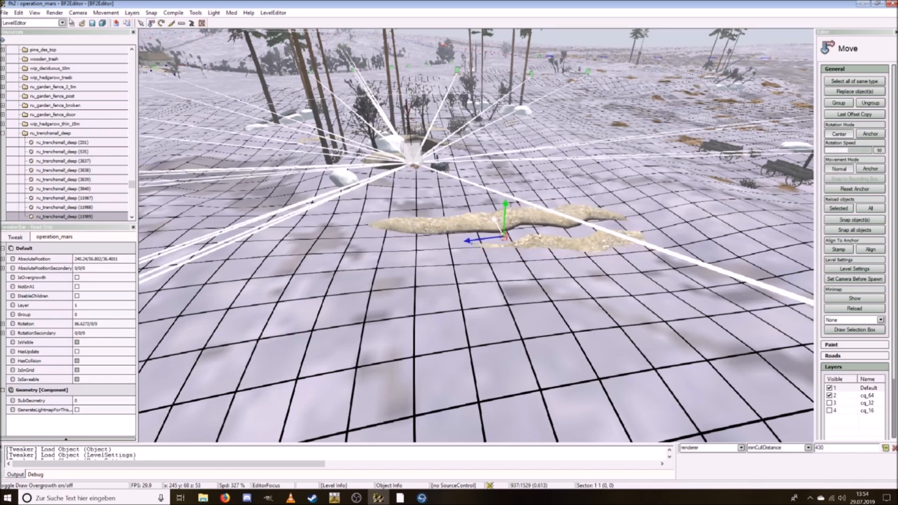
Step: Tilt the trench near the control point slightly so its banks match the slope, and inspect the fit up close
{"action": "left_click", "coordinate": [162, 24]}
{"action": "left_click_drag", "start_coordinate": [513, 224], "coordinate": [506, 220]}
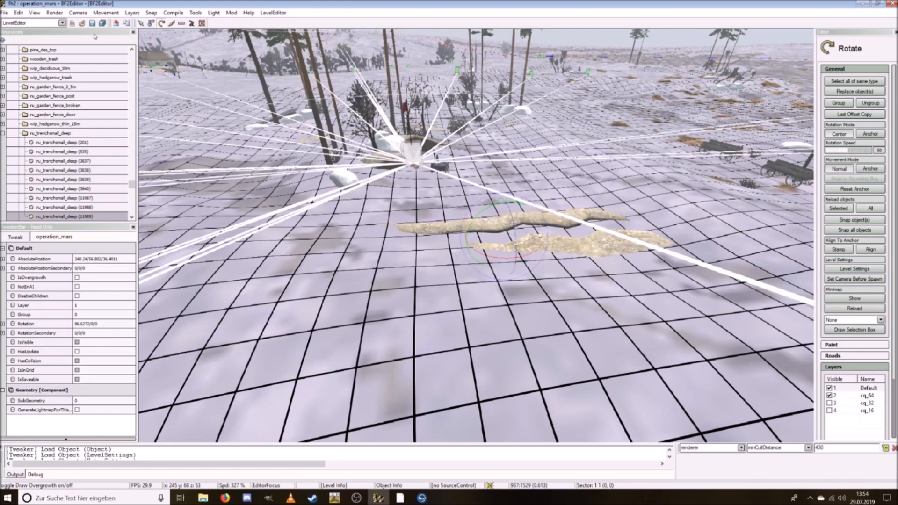
{"action": "left_click", "coordinate": [151, 23]}
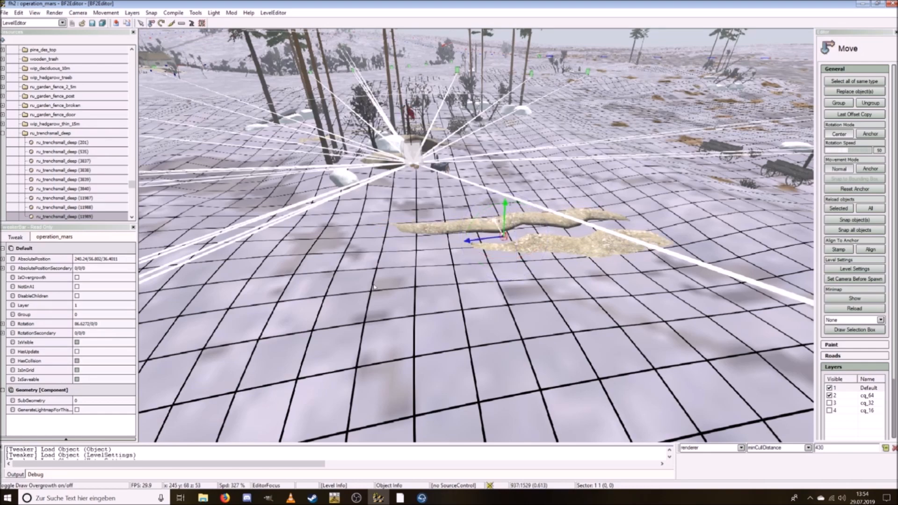
{"action": "scroll", "coordinate": [388, 298], "scroll_direction": "down", "scroll_amount": 8}
{"action": "scroll", "coordinate": [457, 299], "scroll_direction": "up", "scroll_amount": 8}
{"action": "scroll", "coordinate": [457, 298], "scroll_direction": "up", "scroll_amount": 5}
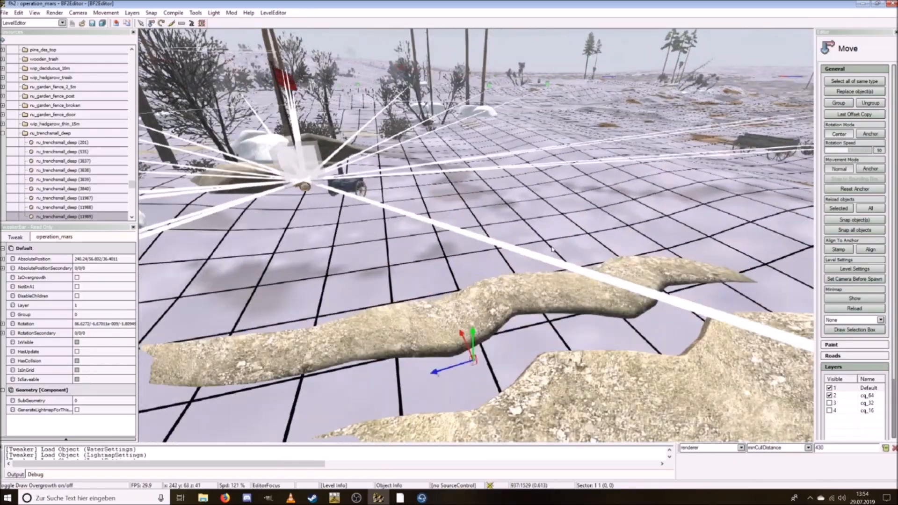
Step: Place a stack_of_logs_snow object on the open snowfield beyond the pines and snow mounds
{"action": "scroll", "coordinate": [552, 249], "scroll_direction": "down", "scroll_amount": 6}
{"action": "key", "text": "d"}
{"action": "key", "text": "d"}
{"action": "key", "text": "d"}
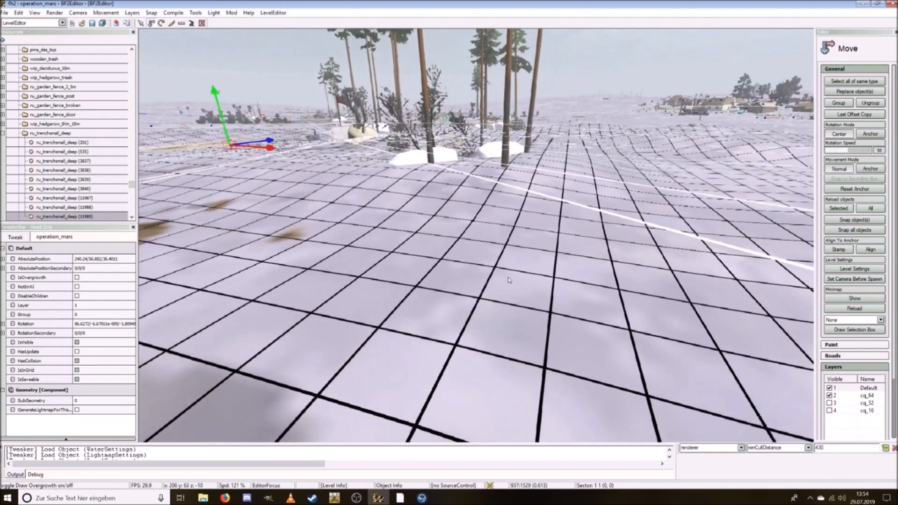
{"action": "left_click_drag", "start_coordinate": [130, 185], "coordinate": [125, 102]}
{"action": "left_click", "coordinate": [69, 133]}
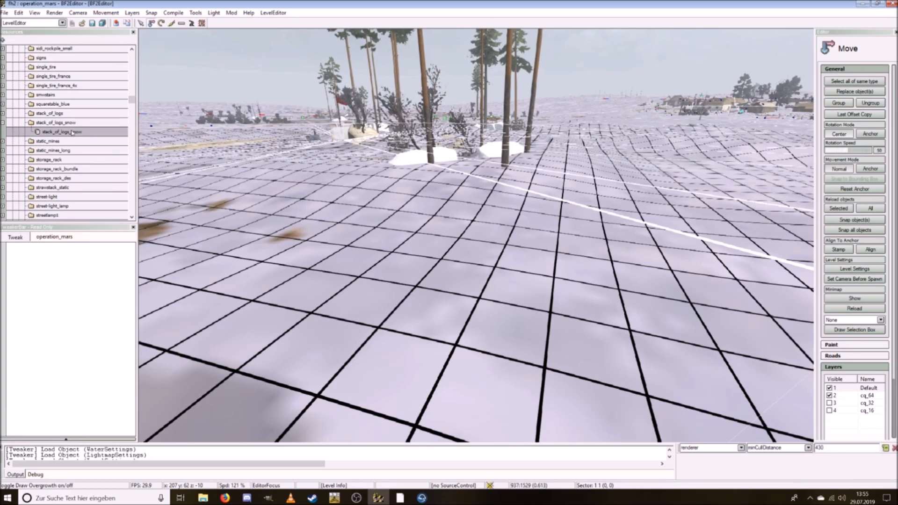
{"action": "left_click", "coordinate": [534, 268]}
Step: Place a ru_trenchsmall_deep trench on the snow next to the new log stack
{"action": "scroll", "coordinate": [101, 154], "scroll_direction": "down", "scroll_amount": 5}
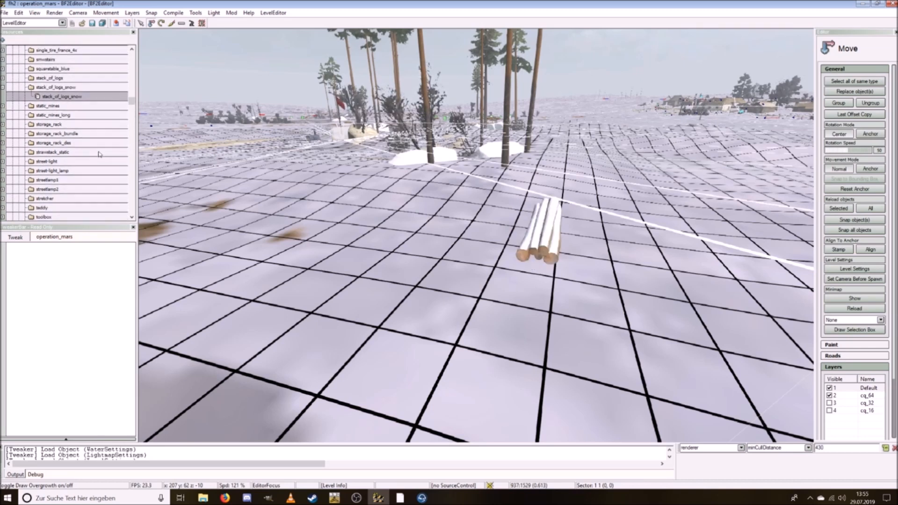
{"action": "scroll", "coordinate": [100, 153], "scroll_direction": "down", "scroll_amount": 4}
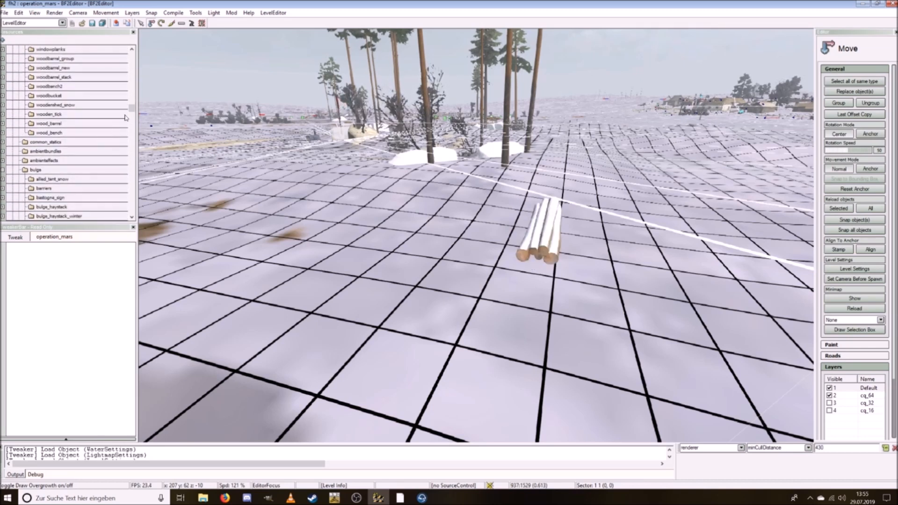
{"action": "left_click_drag", "start_coordinate": [132, 111], "coordinate": [129, 158]}
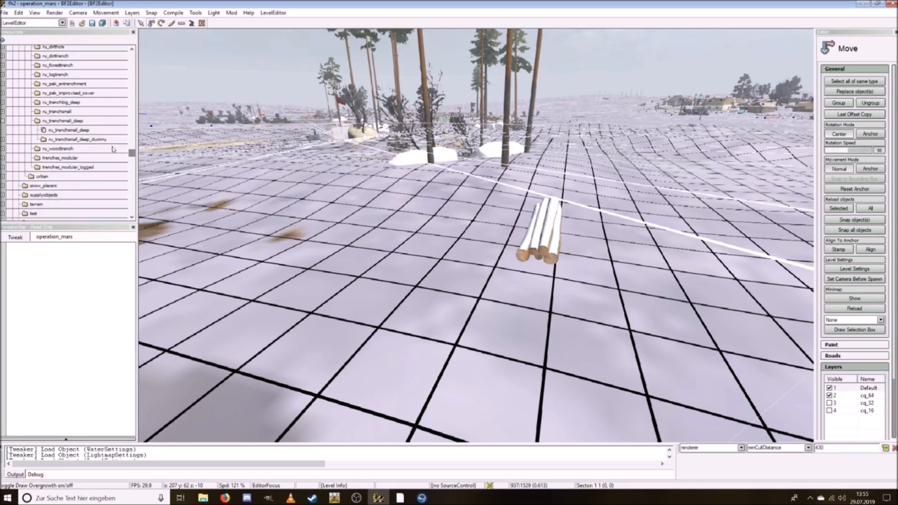
{"action": "left_click", "coordinate": [79, 130]}
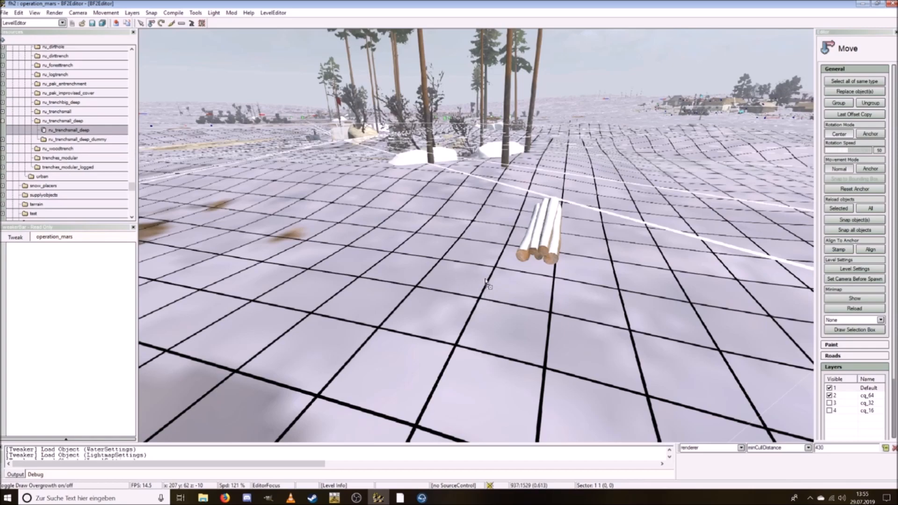
{"action": "left_click_drag", "start_coordinate": [548, 219], "coordinate": [549, 220]}
Step: Select the new log stack and move it clear of the trench, beside the snow mounds under the pines
{"action": "key", "text": "ctrl+d"}
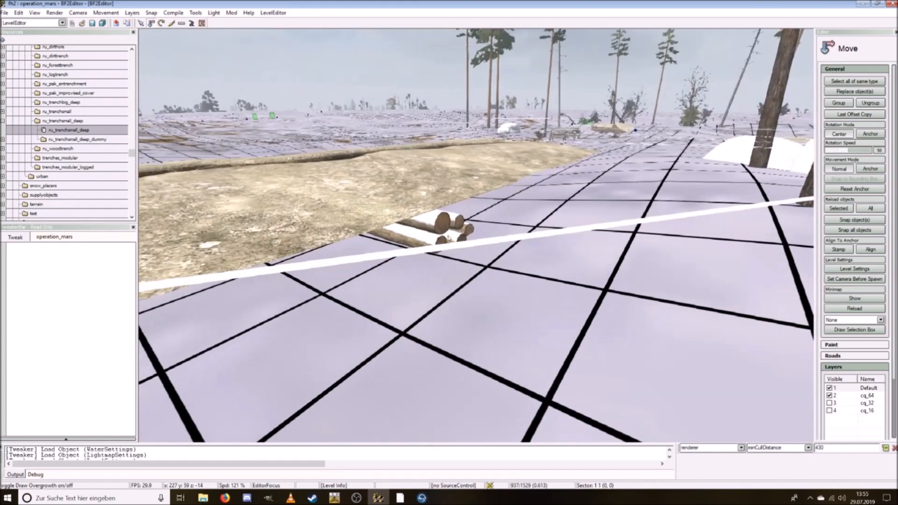
{"action": "left_click", "coordinate": [448, 237]}
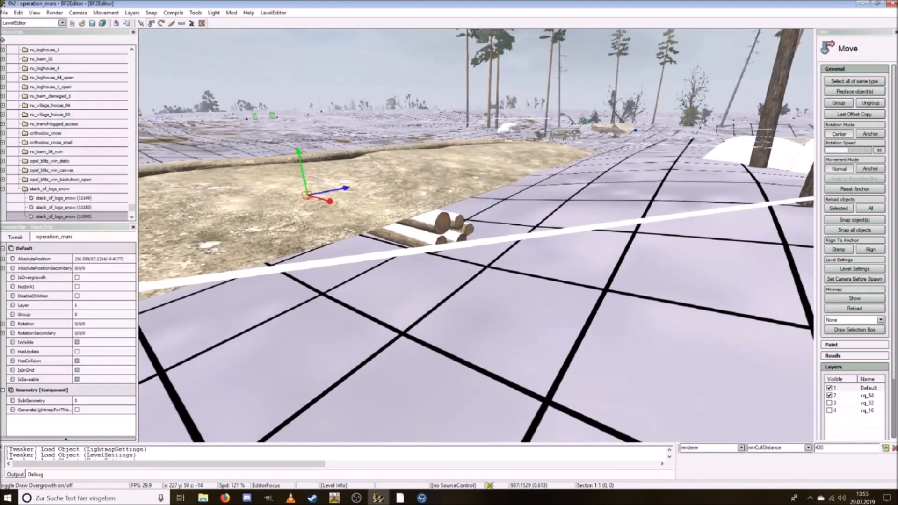
{"action": "key", "text": "ctrl+s"}
{"action": "left_click_drag", "start_coordinate": [283, 225], "coordinate": [516, 153]}
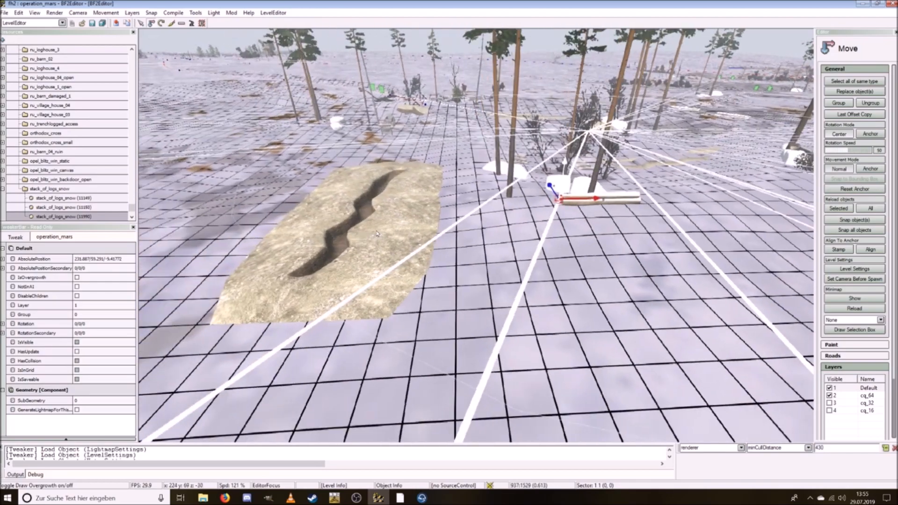
Step: Select the new trench, turn it about -22.4 degrees around its vertical axis, and slide and lower it to a height of about 56.5
{"action": "left_click", "coordinate": [377, 234]}
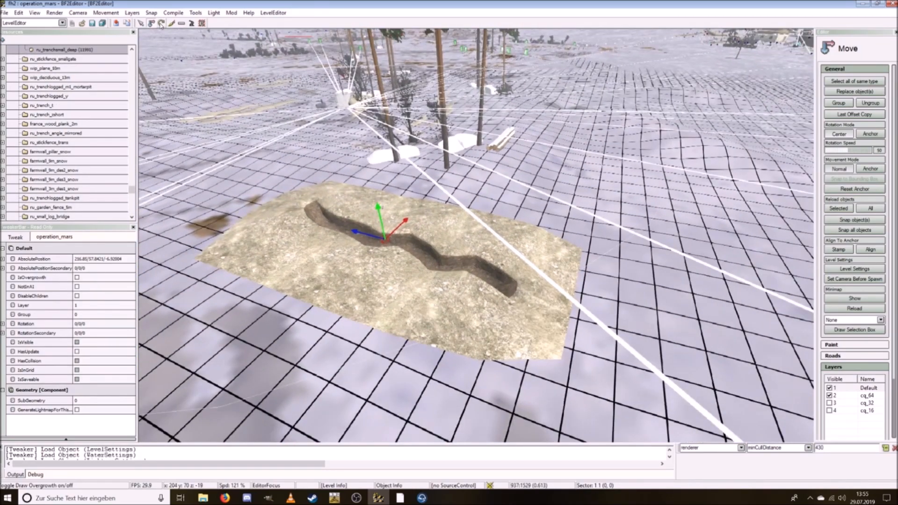
{"action": "left_click", "coordinate": [161, 24]}
{"action": "left_click_drag", "start_coordinate": [392, 265], "coordinate": [411, 273]}
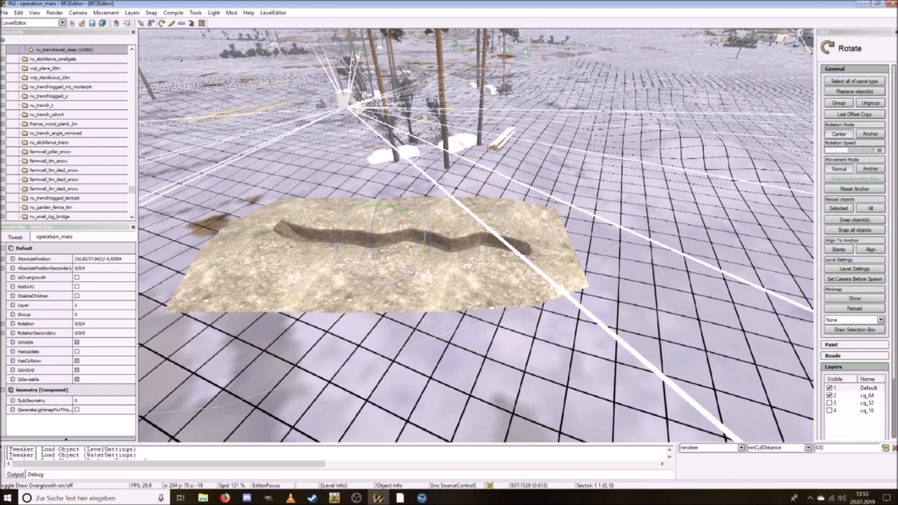
{"action": "left_click", "coordinate": [151, 23]}
{"action": "left_click_drag", "start_coordinate": [351, 239], "coordinate": [420, 252]}
{"action": "left_click_drag", "start_coordinate": [458, 207], "coordinate": [453, 225]}
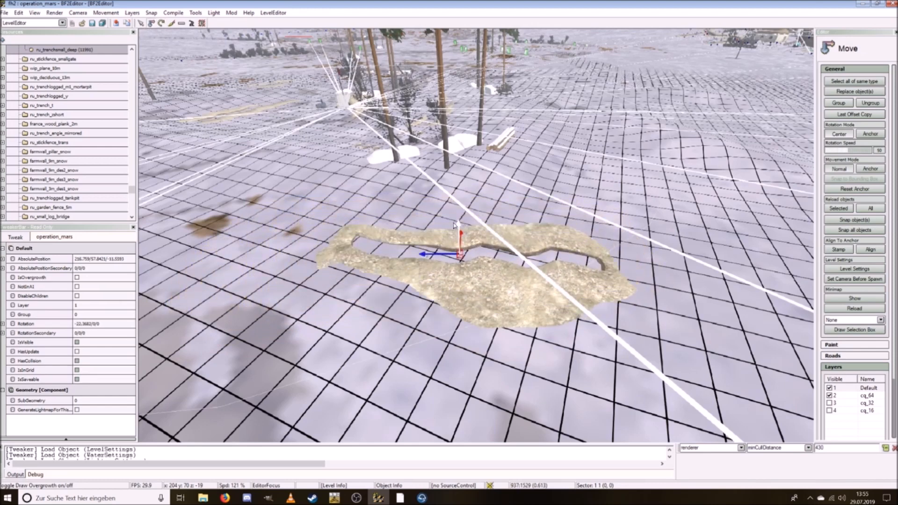
Step: Tilt the trench slightly to match the slope and sink its banks a little deeper into the snow
{"action": "left_click", "coordinate": [161, 23]}
{"action": "left_click_drag", "start_coordinate": [468, 225], "coordinate": [467, 225]}
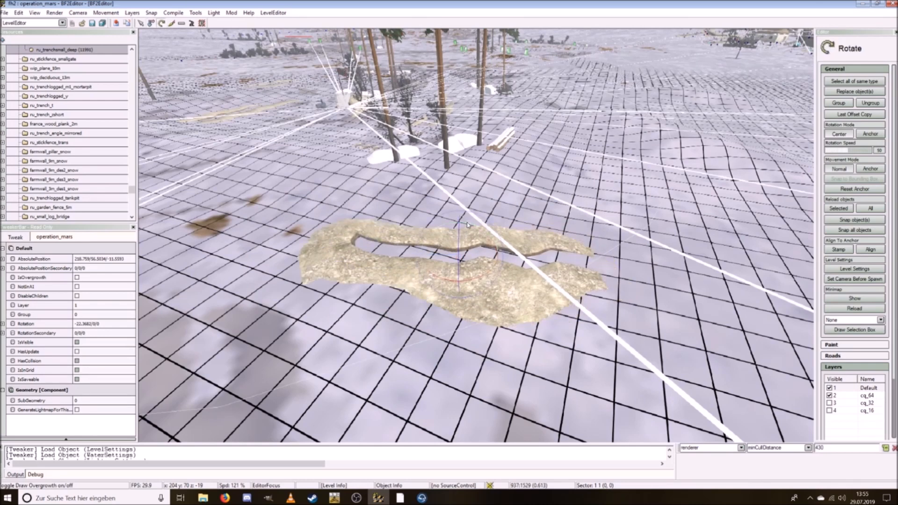
{"action": "left_click", "coordinate": [154, 23]}
{"action": "key", "text": "ctrl+w"}
{"action": "scroll", "coordinate": [479, 287], "scroll_direction": "down", "scroll_amount": 7, "text": "ctrl"}
{"action": "key", "text": "ctrl+s"}
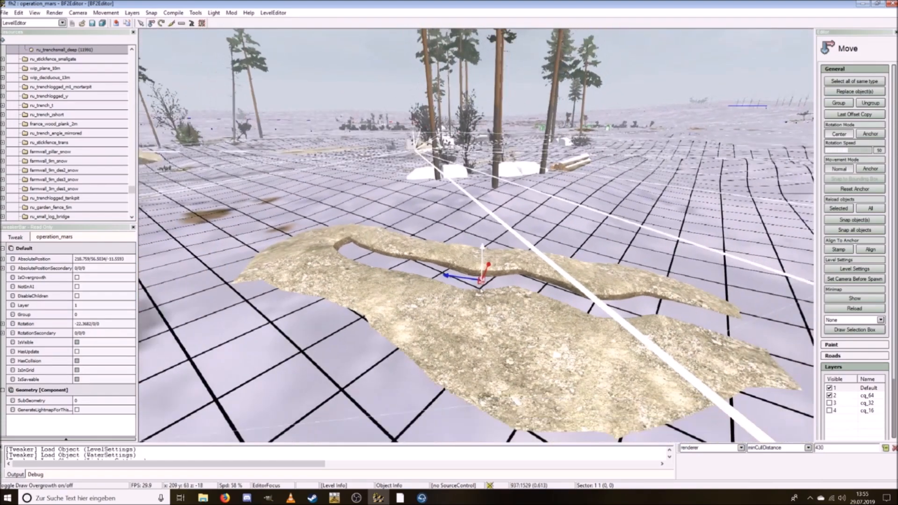
{"action": "mouse_move", "coordinate": [478, 249]}
{"action": "left_mouse_down"}
{"action": "mouse_move", "coordinate": [478, 236]}
{"action": "mouse_move", "coordinate": [479, 252]}
{"action": "left_mouse_up"}
Step: Move the log stack from the pines to the near end of the trench and turn it about -89.4 degrees
{"action": "left_click", "coordinate": [579, 165]}
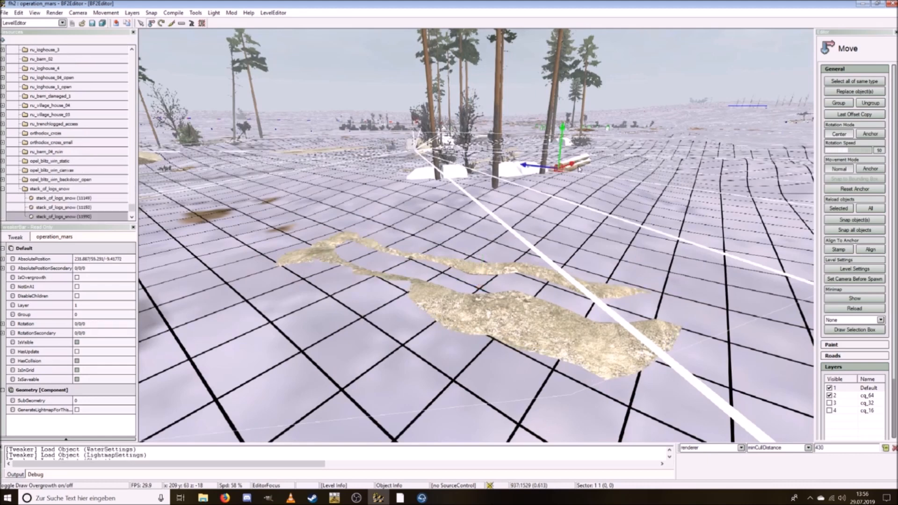
{"action": "left_click_drag", "start_coordinate": [570, 165], "coordinate": [588, 341]}
{"action": "left_click", "coordinate": [161, 25]}
{"action": "left_click_drag", "start_coordinate": [237, 306], "coordinate": [315, 316]}
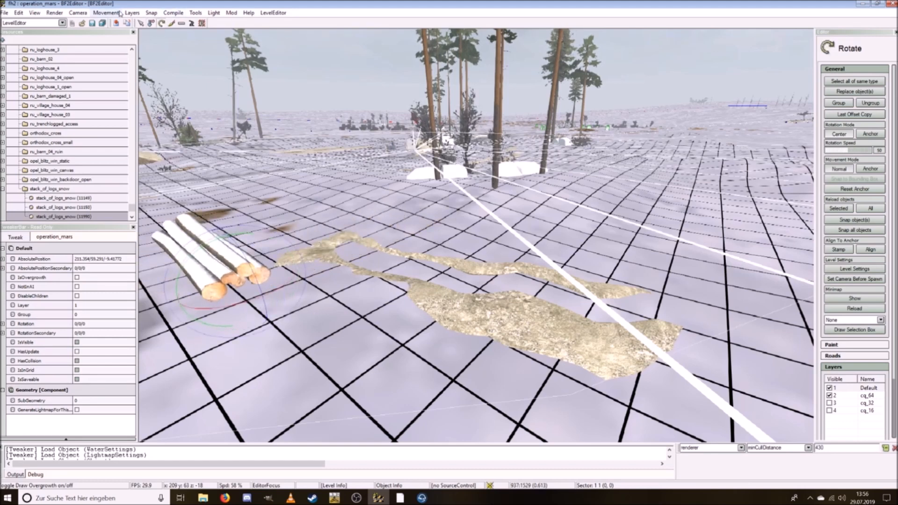
Step: Lower the log stack and set it against the trench bank at about 215.4 / 56.9 / -13.2
{"action": "left_click", "coordinate": [151, 24]}
{"action": "left_click_drag", "start_coordinate": [320, 259], "coordinate": [422, 301]}
{"action": "key", "text": "ctrl+d"}
{"action": "left_click_drag", "start_coordinate": [310, 234], "coordinate": [403, 349]}
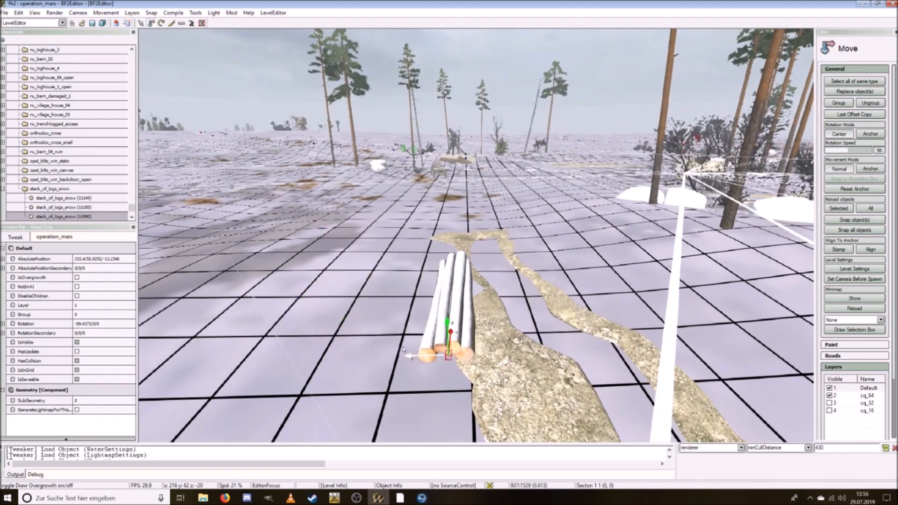
Step: Rotate the log stack slightly so it lines up with the bank of the trench
{"action": "key", "text": "3"}
{"action": "left_click_drag", "start_coordinate": [461, 389], "coordinate": [483, 389]}
{"action": "key", "text": "ctrl+a"}
{"action": "key", "text": "ctrl+w"}
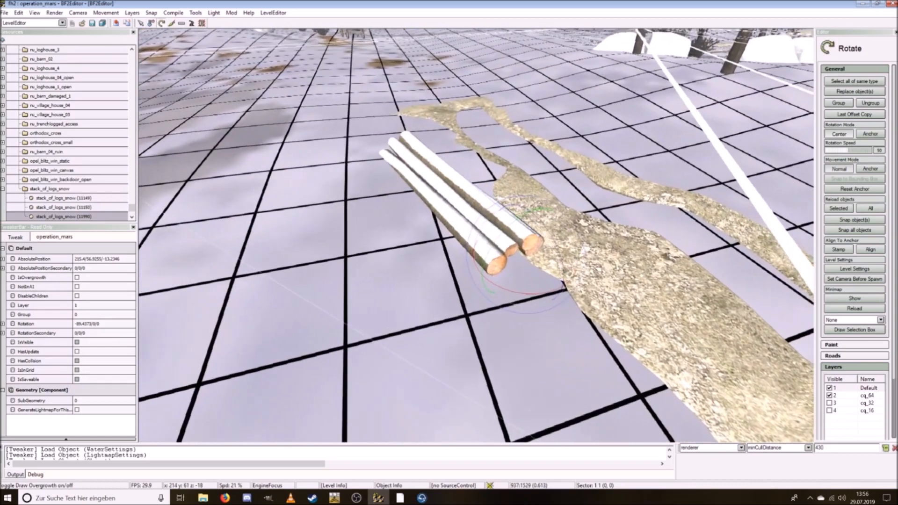
Step: Tilt the log stack slightly to raise its far end in line with the trench bank
{"action": "key", "text": "ctrl+a"}
{"action": "key", "text": "ctrl+w"}
{"action": "key", "text": "ctrl+s"}
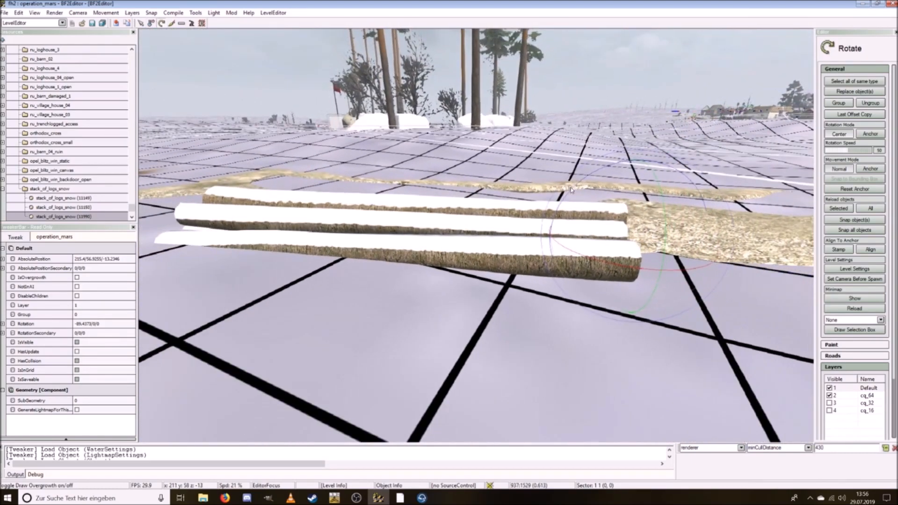
{"action": "left_click_drag", "start_coordinate": [569, 188], "coordinate": [580, 178]}
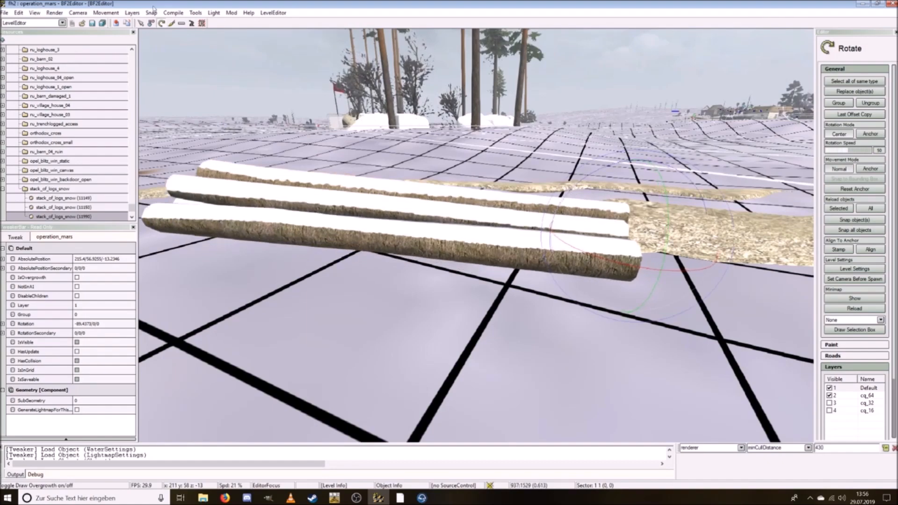
Step: Move the log stack onto the trench bank at about 216.5 / 56.7 / -12.9, turned to about -106.4 degrees
{"action": "left_click", "coordinate": [151, 23]}
{"action": "key", "text": "ctrl+d"}
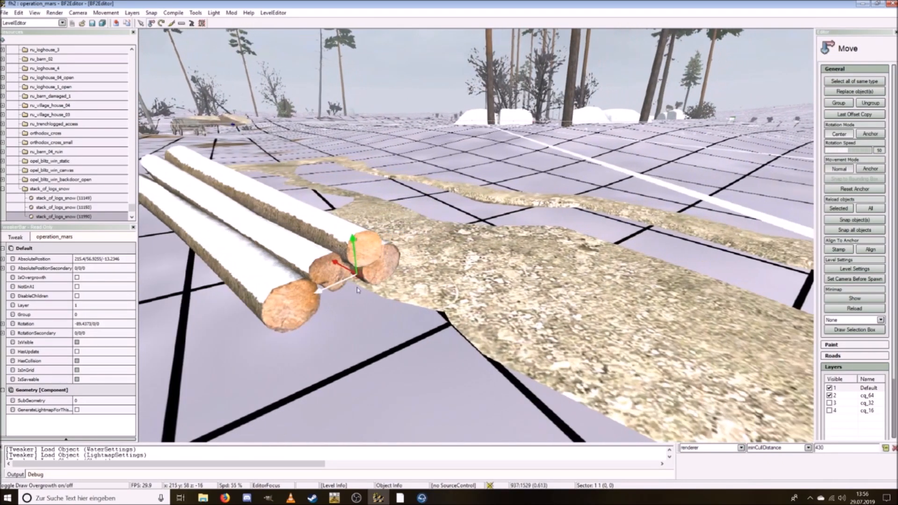
{"action": "left_click_drag", "start_coordinate": [325, 302], "coordinate": [439, 214]}
{"action": "key", "text": "ctrl+d"}
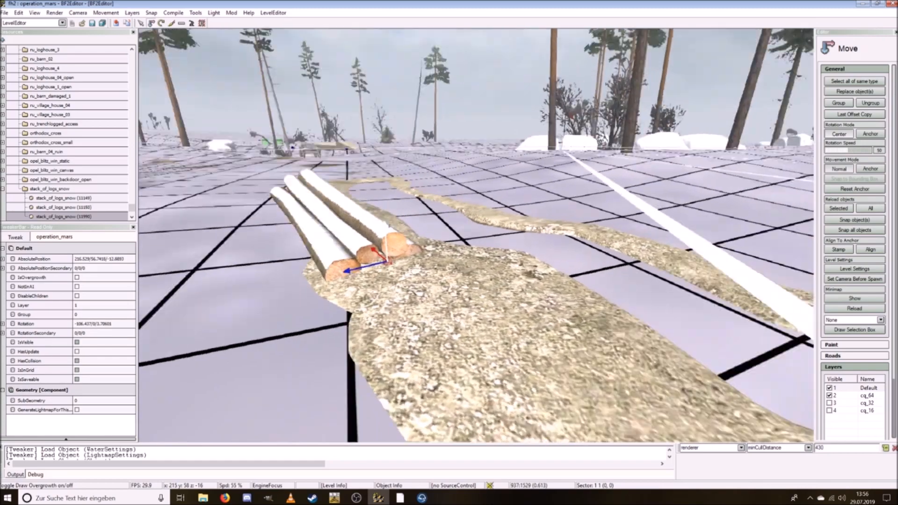
Step: Rotate the log stack slightly so its raised end comes down onto the trench bank
{"action": "key", "text": "ctrl+d"}
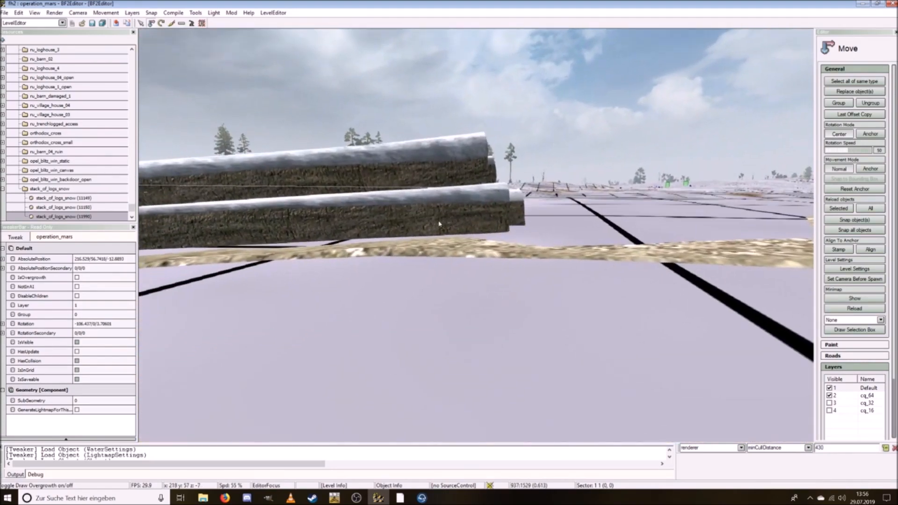
{"action": "left_click", "coordinate": [161, 23]}
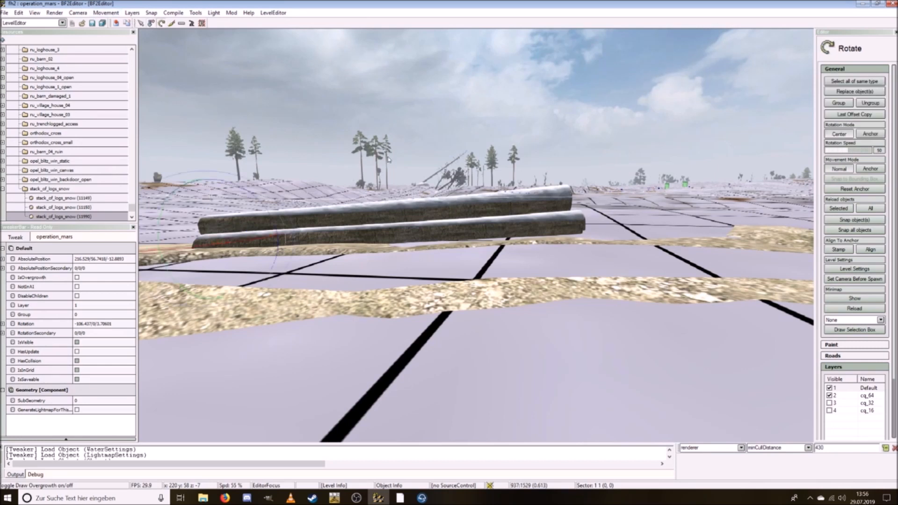
{"action": "left_click_drag", "start_coordinate": [255, 199], "coordinate": [254, 199]}
Step: Switch to the TerrainEditor and lower the snow terrain filling the trench beside the log stack
{"action": "left_click", "coordinate": [34, 22]}
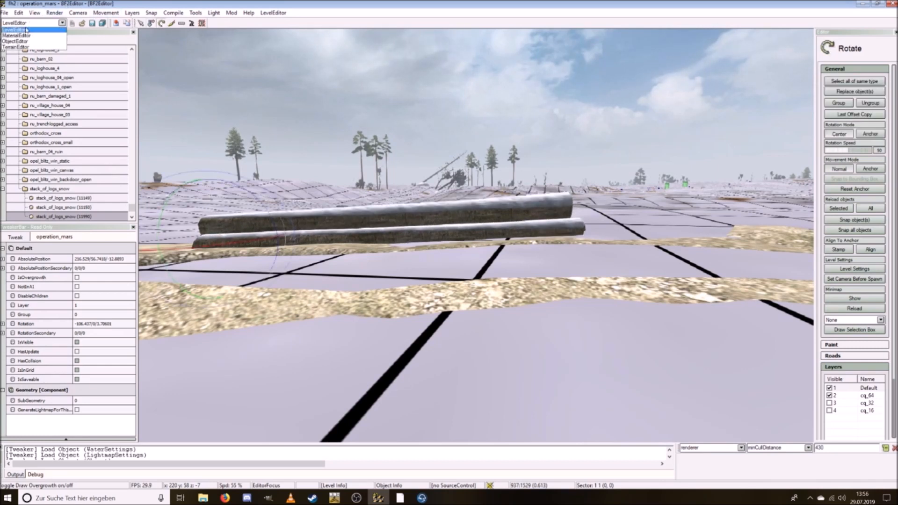
{"action": "left_click", "coordinate": [49, 55]}
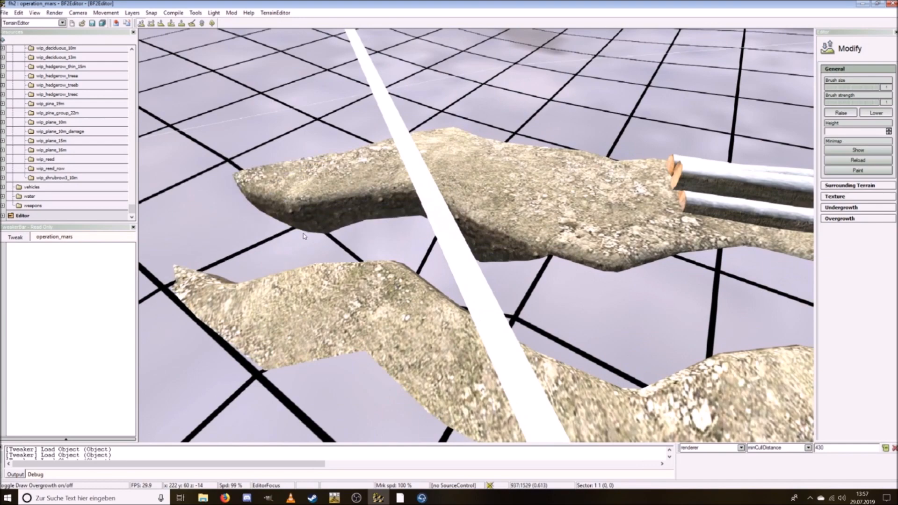
{"action": "mouse_move", "coordinate": [625, 236]}
{"action": "left_mouse_down"}
{"action": "mouse_move", "coordinate": [538, 365]}
{"action": "mouse_move", "coordinate": [454, 372]}
{"action": "mouse_move", "coordinate": [615, 259]}
{"action": "mouse_move", "coordinate": [526, 237]}
{"action": "mouse_move", "coordinate": [513, 262]}
{"action": "mouse_move", "coordinate": [501, 226]}
{"action": "mouse_move", "coordinate": [540, 182]}
{"action": "left_mouse_up"}
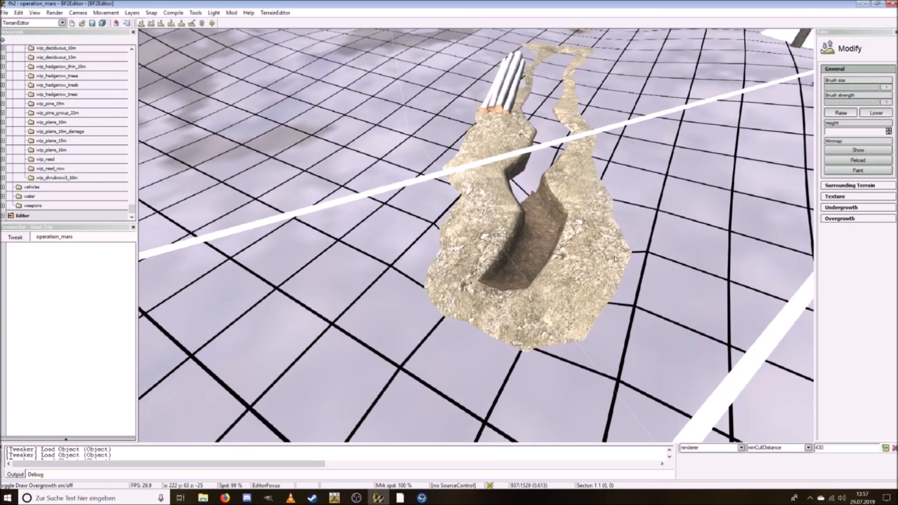
{"action": "key", "text": "w"}
{"action": "key", "text": "w"}
{"action": "key", "text": "ctrl+w"}
{"action": "left_click", "coordinate": [568, 272]}
{"action": "key", "text": "ctrl+w"}
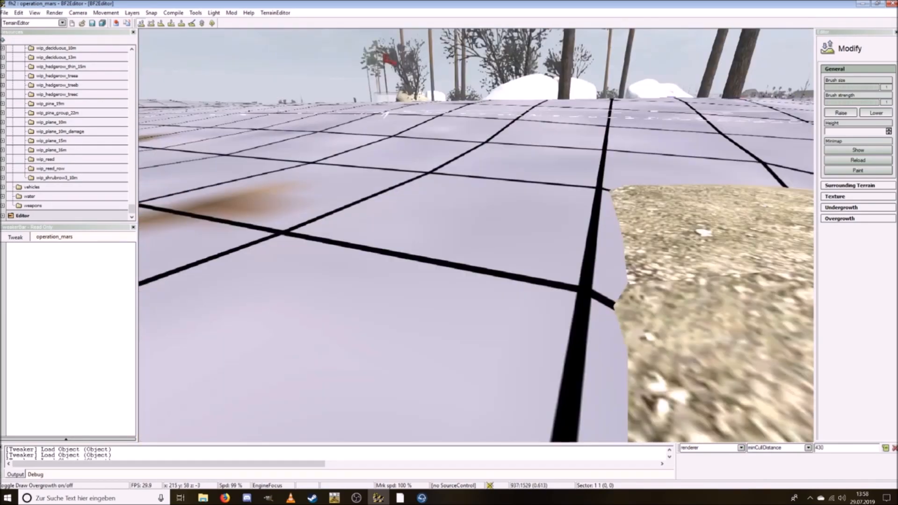
Step: Inspect the trench from the soldier's view in Detail Texture Mode, and return to the free camera and Grid With Texture Mode
{"action": "key", "text": "ctrl+s"}
{"action": "left_click", "coordinate": [78, 12]}
{"action": "left_click", "coordinate": [108, 51]}
{"action": "left_click", "coordinate": [54, 13]}
{"action": "left_click", "coordinate": [80, 52]}
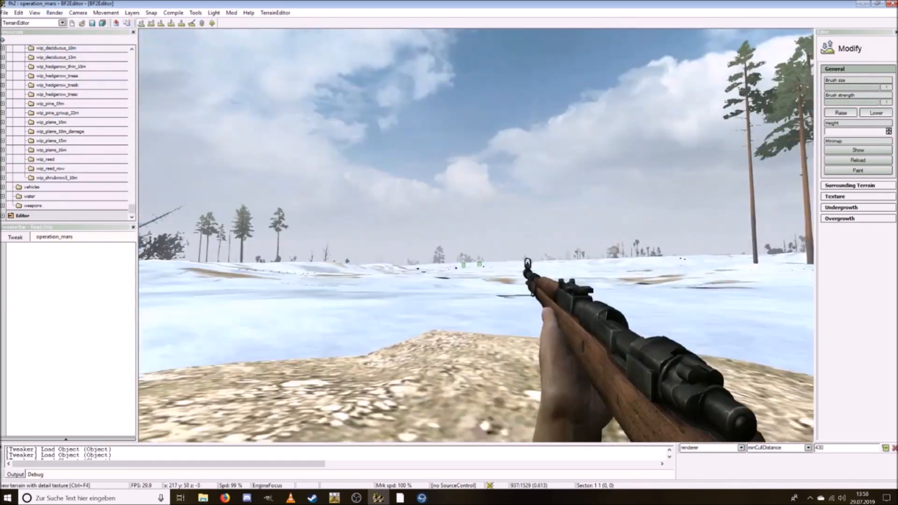
{"action": "key", "text": "ctrl+w"}
{"action": "left_click", "coordinate": [78, 13]}
{"action": "left_click", "coordinate": [107, 22]}
{"action": "left_click", "coordinate": [54, 12]}
{"action": "left_click", "coordinate": [80, 42]}
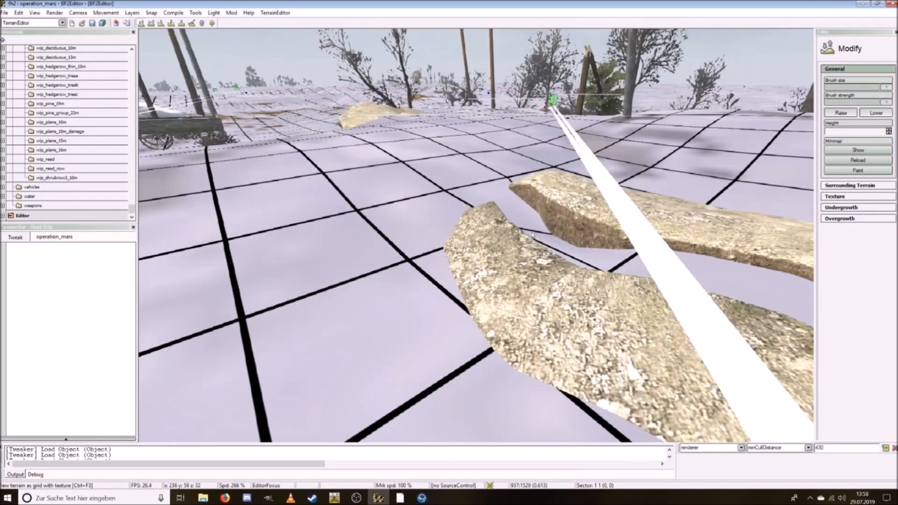
Step: Lower the terrain inside the next trench, along its whole length, so the channel is clear of snow
{"action": "key", "text": "ctrl+s"}
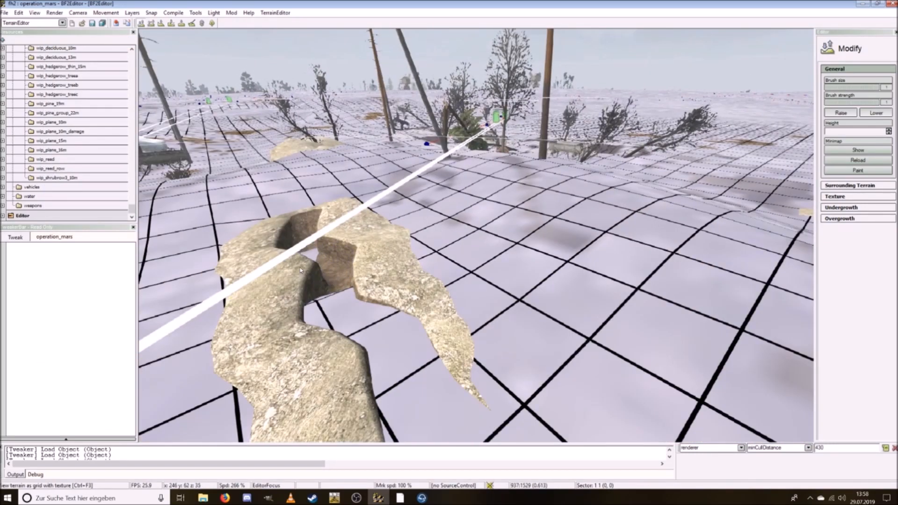
{"action": "key", "text": "ctrl+a"}
{"action": "key", "text": "ctrl+d"}
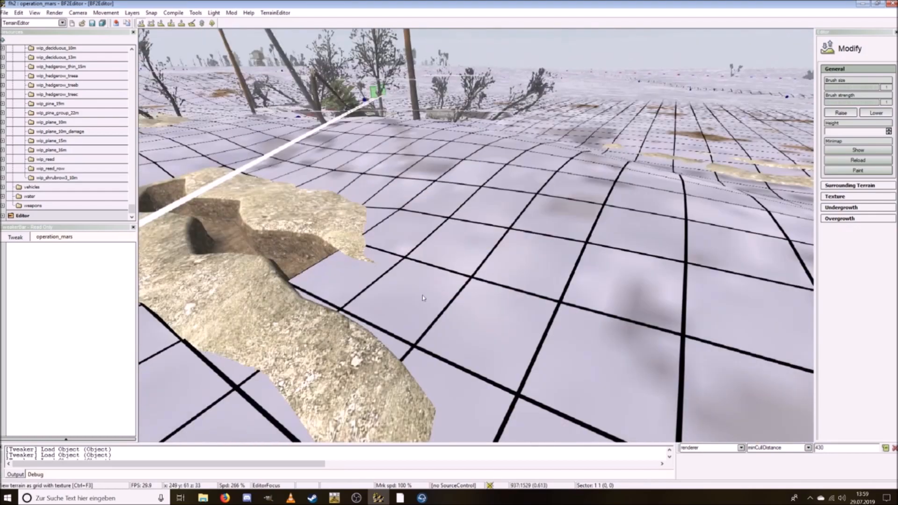
{"action": "mouse_move", "coordinate": [350, 320]}
{"action": "left_mouse_down"}
{"action": "mouse_move", "coordinate": [416, 356]}
{"action": "mouse_move", "coordinate": [468, 398]}
{"action": "left_mouse_up"}
{"action": "key", "text": "ctrl+s"}
{"action": "key", "text": "ctrl+a"}
{"action": "key", "text": "ctrl+w"}
{"action": "key", "text": "ctrl+d"}
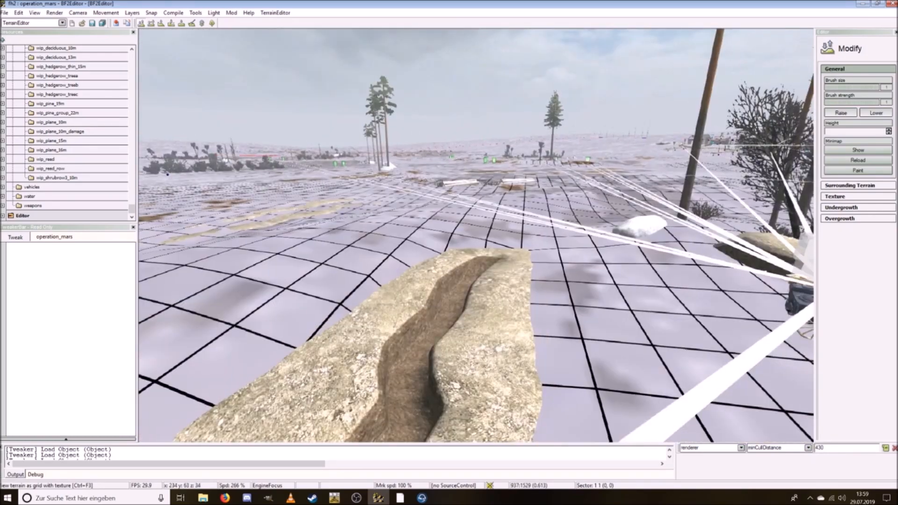
Step: Toggle the undergrowth display on and off to check the ground around the trench
{"action": "key", "text": "ctrl+w"}
{"action": "left_click", "coordinate": [55, 13]}
{"action": "left_click", "coordinate": [79, 201]}
{"action": "key", "text": "ctrl+s"}
{"action": "key", "text": "ctrl+s"}
{"action": "left_click", "coordinate": [54, 13]}
{"action": "left_click", "coordinate": [79, 201]}
Step: Lower the terrain that covers the channel and near end of the trench beside the bare bushes
{"action": "key", "text": "ctrl+w"}
{"action": "key", "text": "ctrl+w"}
{"action": "left_click_drag", "start_coordinate": [524, 336], "coordinate": [552, 384]}
{"action": "key", "text": "ctrl+s"}
{"action": "left_click_drag", "start_coordinate": [450, 323], "coordinate": [491, 403]}
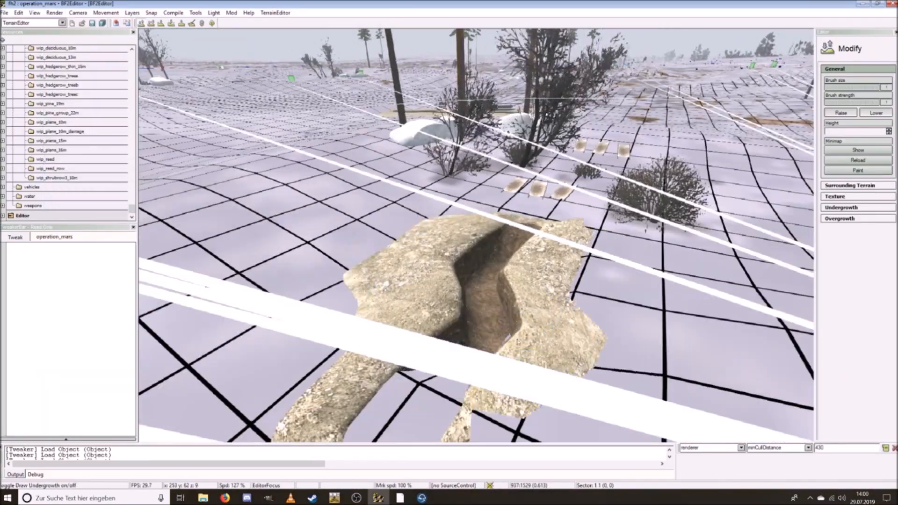
{"action": "key", "text": "ctrl+s"}
{"action": "mouse_move", "coordinate": [435, 337]}
{"action": "left_mouse_down"}
{"action": "mouse_move", "coordinate": [447, 388]}
{"action": "mouse_move", "coordinate": [479, 359]}
{"action": "left_mouse_up"}
{"action": "key", "text": "ctrl+s"}
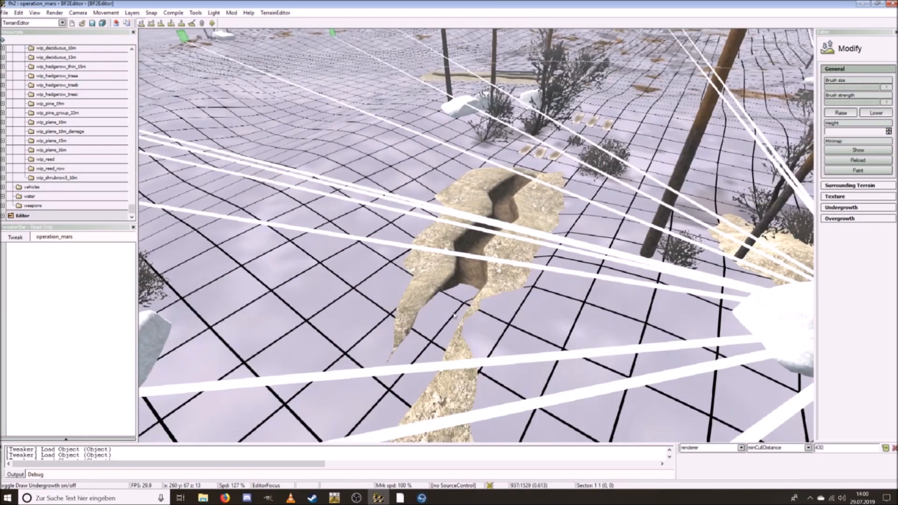
{"action": "left_click_drag", "start_coordinate": [442, 308], "coordinate": [402, 407]}
Step: Lower the terrain through the half-buried trench in the open field to expose its full channel and banks
{"action": "key", "text": "ctrl+w"}
{"action": "key", "text": "ctrl+s"}
{"action": "key", "text": "ctrl+w"}
{"action": "key", "text": "ctrl+s"}
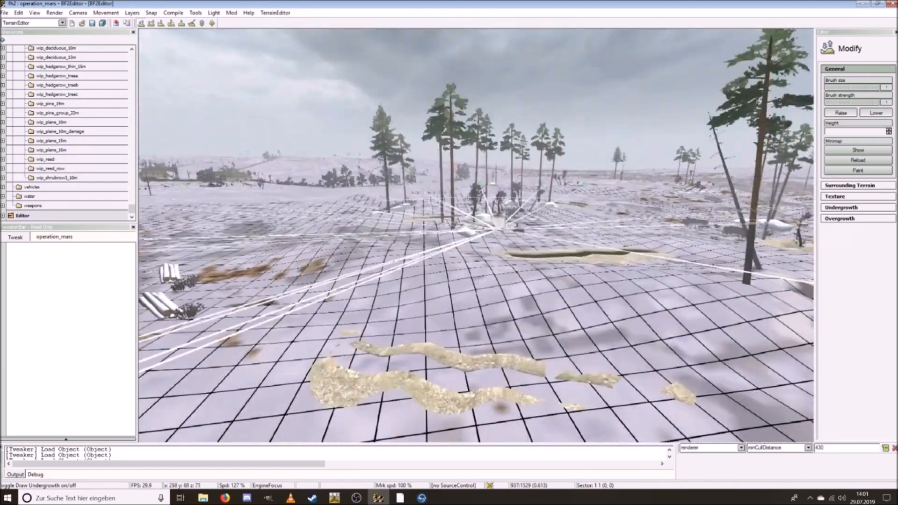
{"action": "key", "text": "ctrl+w"}
{"action": "left_click_drag", "start_coordinate": [407, 318], "coordinate": [477, 320]}
{"action": "mouse_move", "coordinate": [426, 287]}
{"action": "left_mouse_down"}
{"action": "mouse_move", "coordinate": [622, 311]}
{"action": "mouse_move", "coordinate": [721, 300]}
{"action": "left_mouse_up"}
{"action": "key", "text": "ctrl+d"}
{"action": "mouse_move", "coordinate": [562, 346]}
{"action": "left_mouse_down"}
{"action": "mouse_move", "coordinate": [730, 327]}
{"action": "mouse_move", "coordinate": [660, 276]}
{"action": "left_mouse_up"}
{"action": "key", "text": "ctrl+s"}
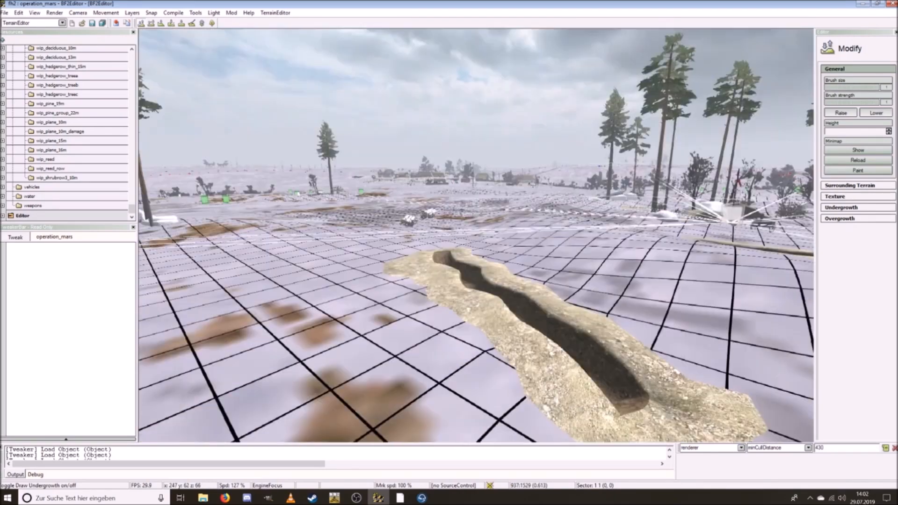
Step: Turn on undergrowth drawing and show the terrain in Detail Texture Mode
{"action": "left_click", "coordinate": [55, 13]}
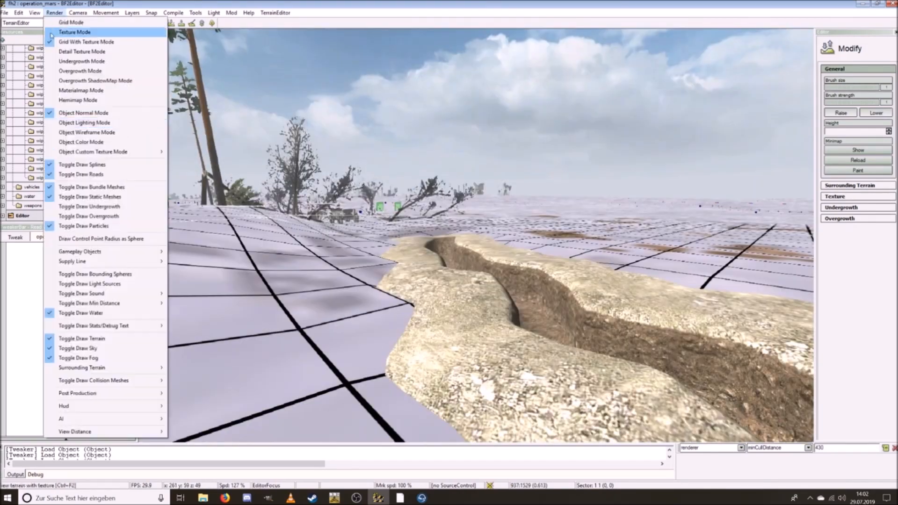
{"action": "left_click", "coordinate": [77, 207]}
{"action": "left_click", "coordinate": [34, 12]}
{"action": "mouse_move", "coordinate": [54, 13]}
{"action": "left_click", "coordinate": [77, 52]}
Step: Switch to Overgrowth Mode and paint the overgrowth away from the ground around the trenches
{"action": "left_click", "coordinate": [55, 12]}
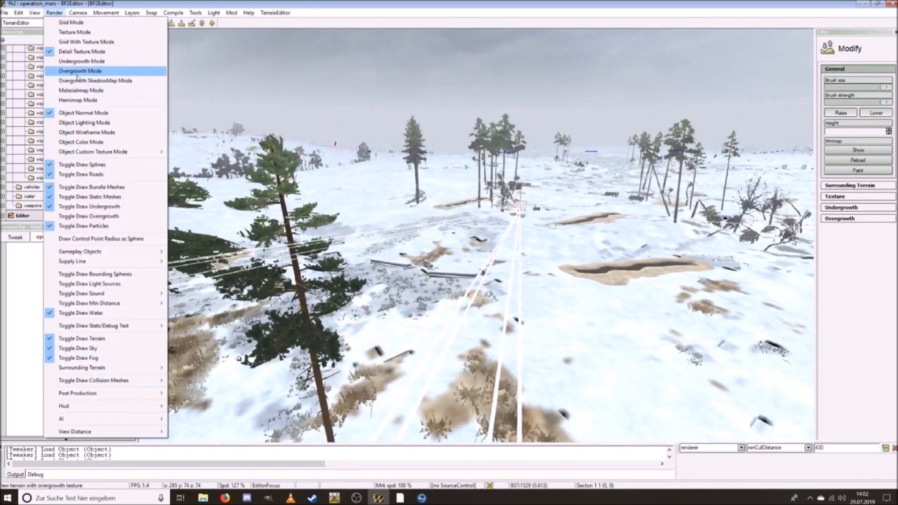
{"action": "left_click", "coordinate": [80, 70]}
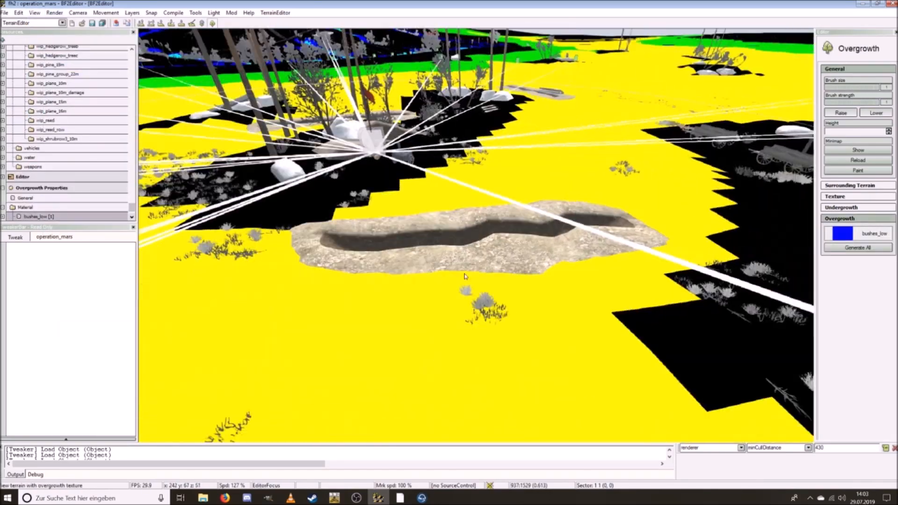
{"action": "left_click_drag", "start_coordinate": [466, 276], "coordinate": [640, 213]}
{"action": "left_click_drag", "start_coordinate": [428, 304], "coordinate": [599, 255]}
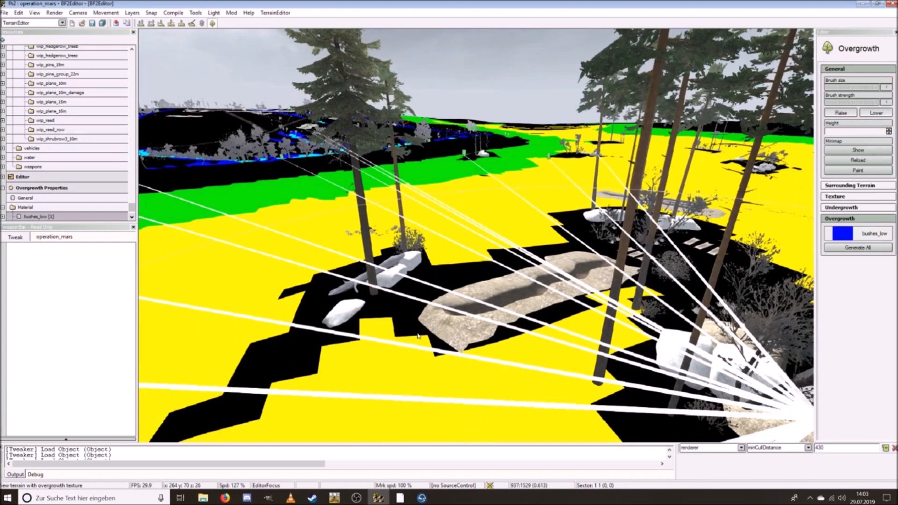
{"action": "key", "text": "space"}
{"action": "key", "text": "space"}
{"action": "mouse_move", "coordinate": [327, 417]}
{"action": "left_mouse_down"}
{"action": "mouse_move", "coordinate": [374, 402]}
{"action": "mouse_move", "coordinate": [561, 293]}
{"action": "mouse_move", "coordinate": [650, 285]}
{"action": "left_mouse_up"}
{"action": "key", "text": "space"}
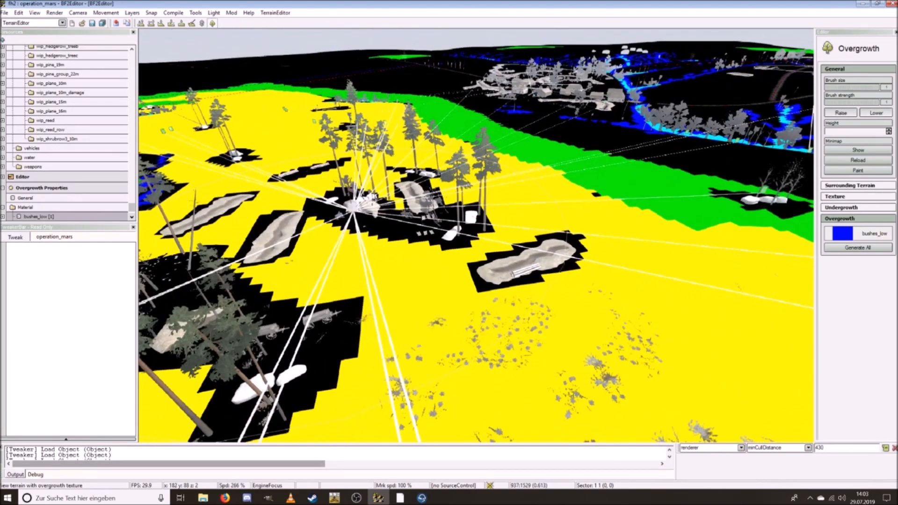
Step: Save all level data, accepting the check for obsolete roads
{"action": "left_click", "coordinate": [4, 13]}
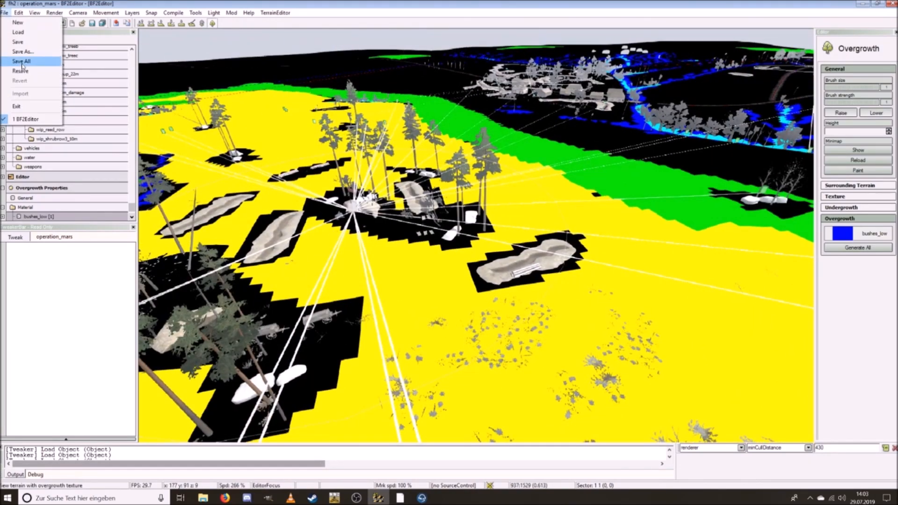
{"action": "left_click", "coordinate": [22, 61]}
{"action": "left_click", "coordinate": [491, 350]}
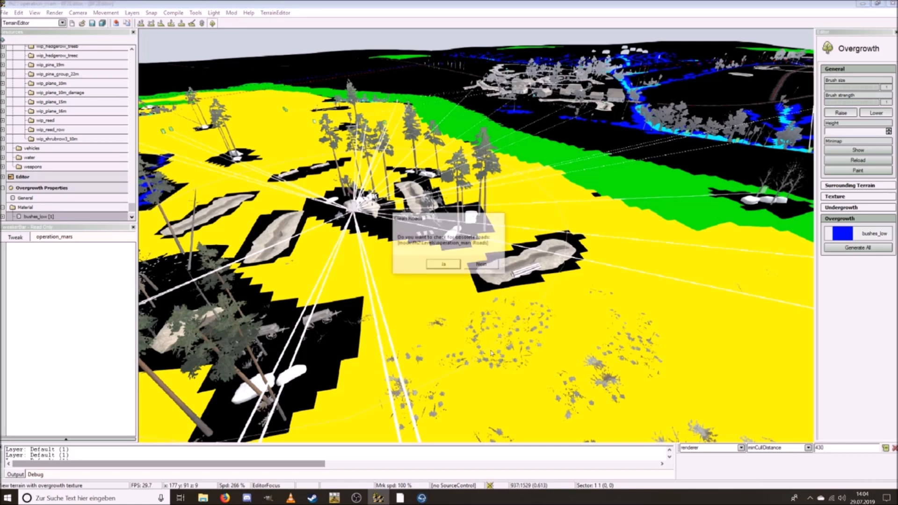
{"action": "left_click", "coordinate": [457, 261]}
{"action": "left_click", "coordinate": [488, 345]}
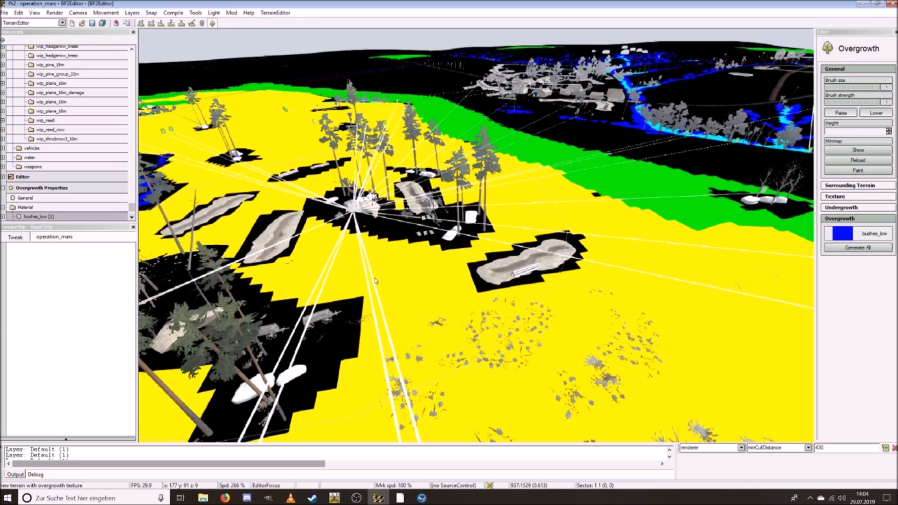
Step: Switch to the LevelEditor and turn on overgrowth drawing to examine the trees around the trench with the log stack
{"action": "left_click", "coordinate": [16, 24]}
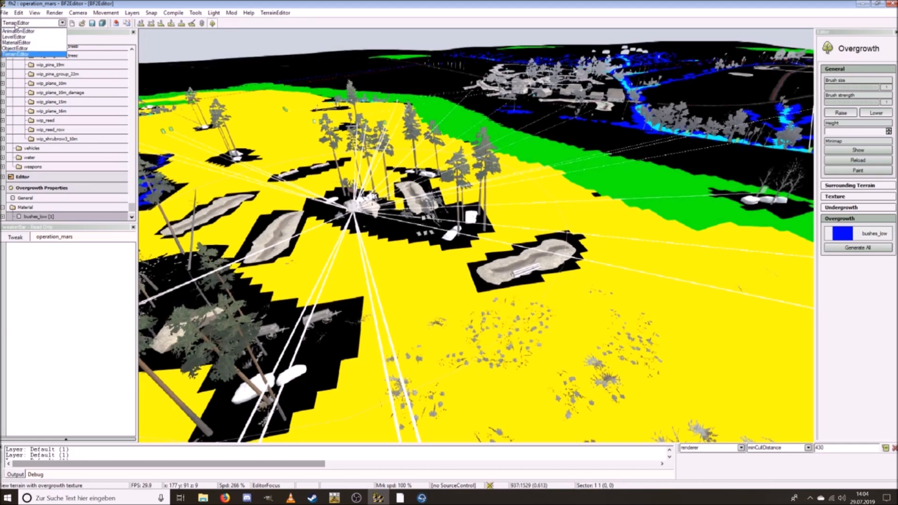
{"action": "left_click", "coordinate": [20, 22]}
{"action": "left_click", "coordinate": [19, 37]}
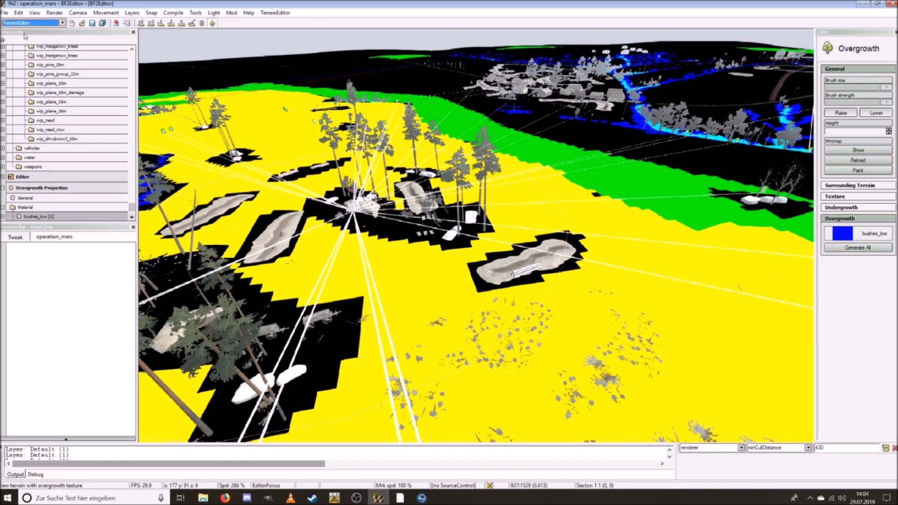
{"action": "left_click", "coordinate": [55, 13]}
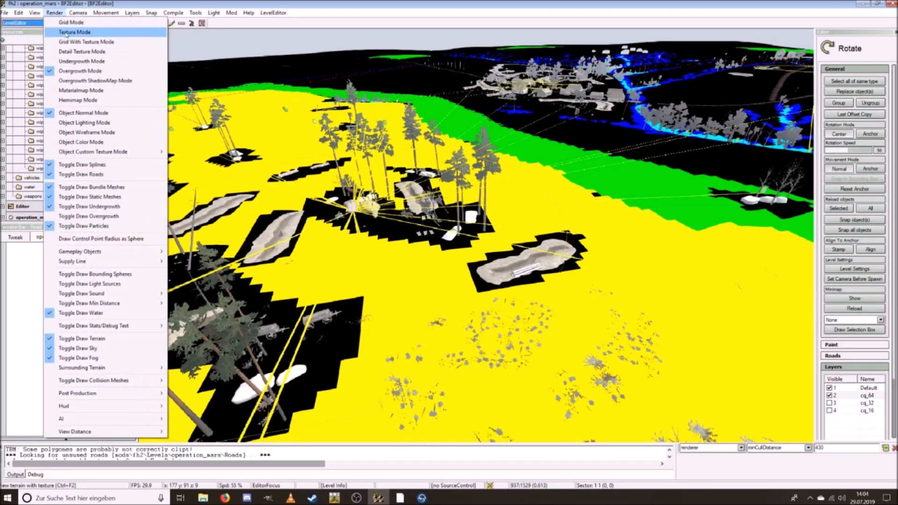
{"action": "left_click", "coordinate": [121, 217]}
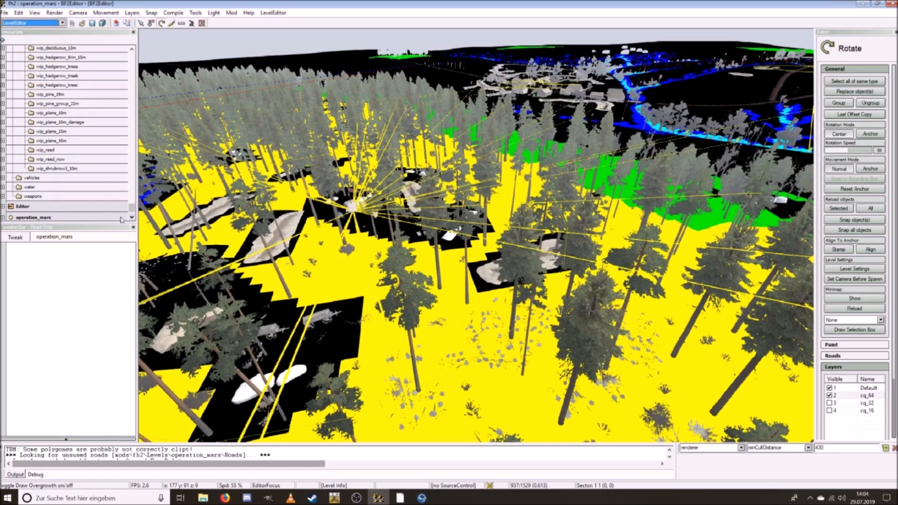
{"action": "key", "text": "ctrl"}
{"action": "key", "text": "w"}
{"action": "scroll", "coordinate": [398, 263], "scroll_direction": "up", "scroll_amount": 6}
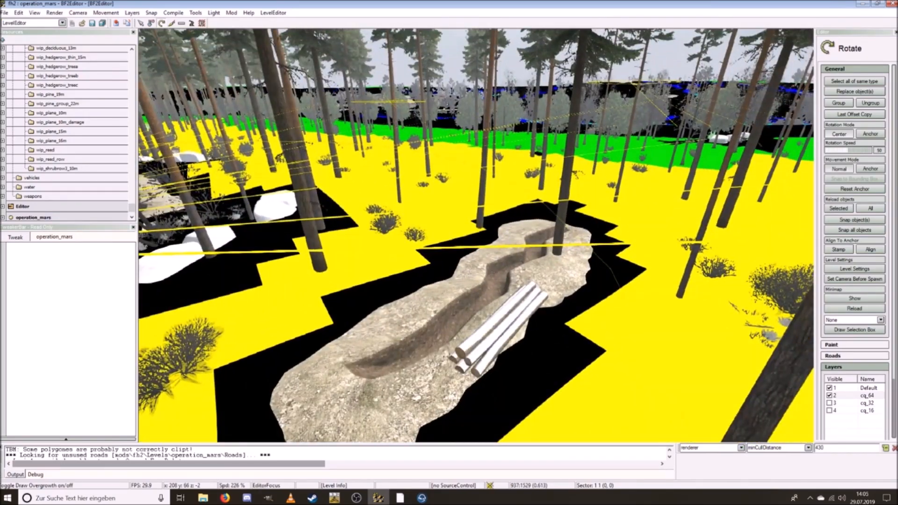
Step: Save the level again from the LevelEditor and return to the TerrainEditor
{"action": "left_click", "coordinate": [5, 13]}
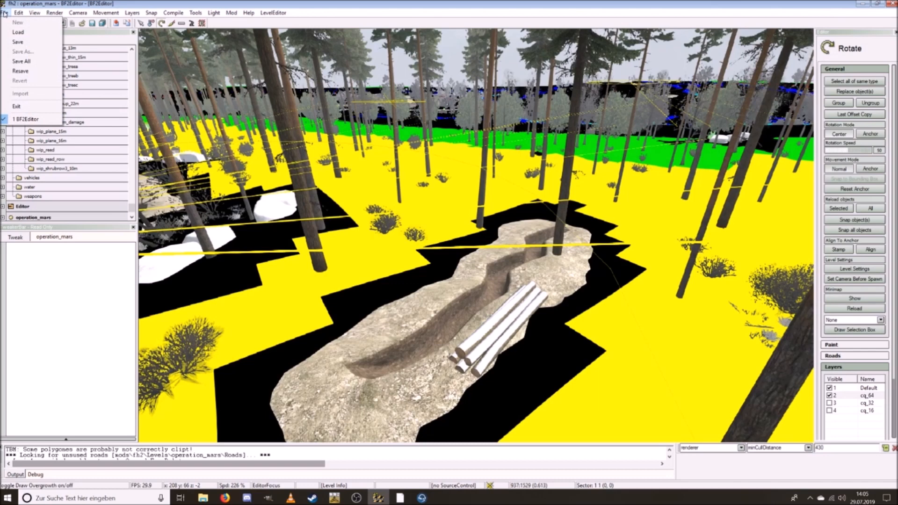
{"action": "left_click", "coordinate": [20, 71]}
{"action": "left_click", "coordinate": [519, 345]}
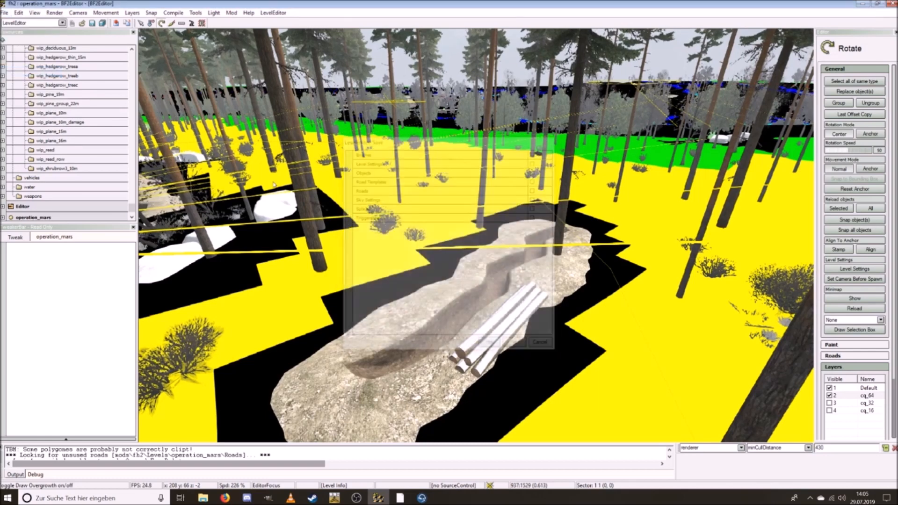
{"action": "left_click", "coordinate": [33, 23]}
{"action": "left_click", "coordinate": [17, 55]}
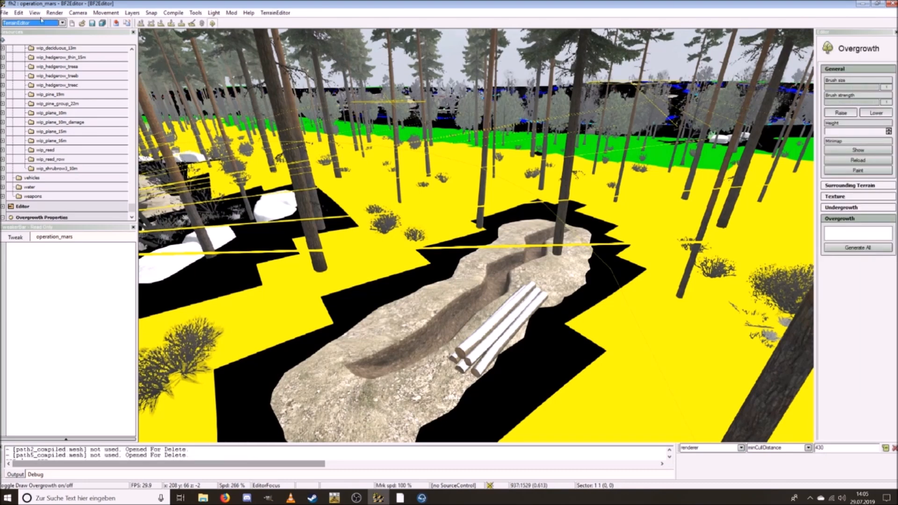
Step: Save only the Overgrowth data of the level from the TerrainEditor
{"action": "left_click", "coordinate": [4, 13]}
{"action": "left_click", "coordinate": [20, 65]}
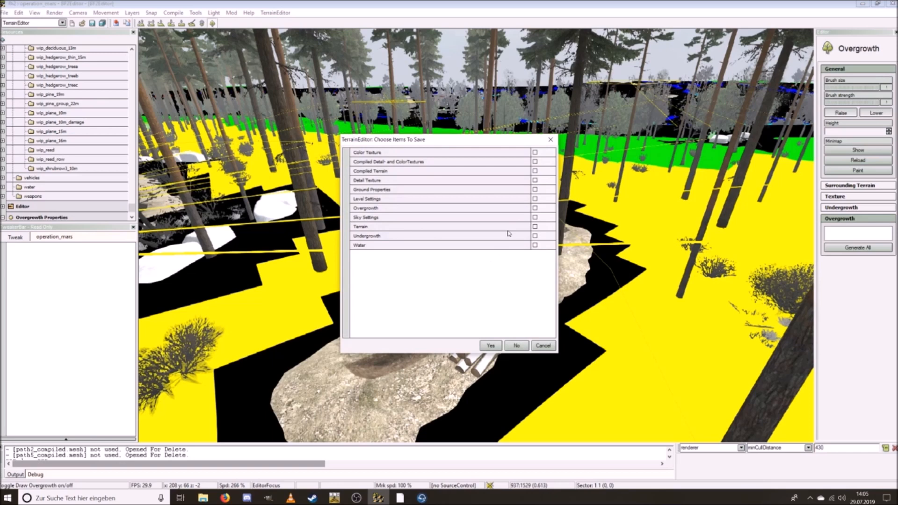
{"action": "left_click", "coordinate": [535, 208]}
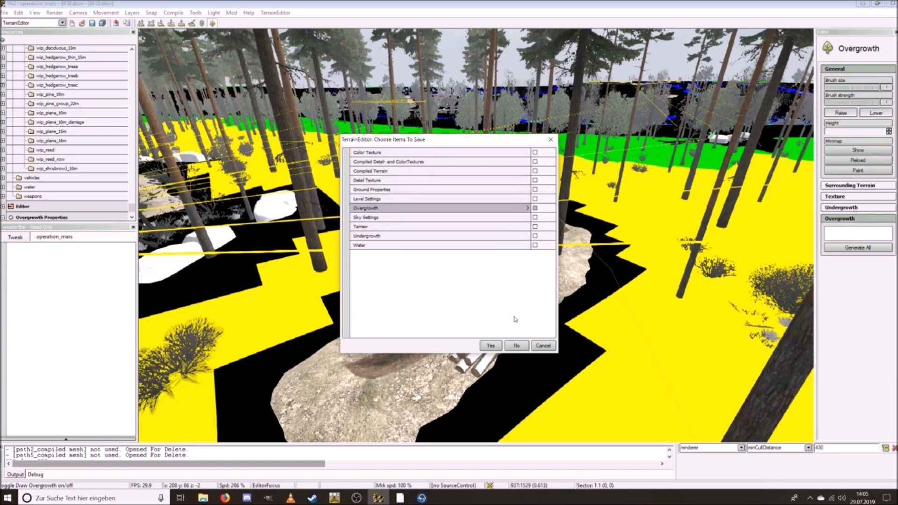
{"action": "left_click", "coordinate": [489, 346]}
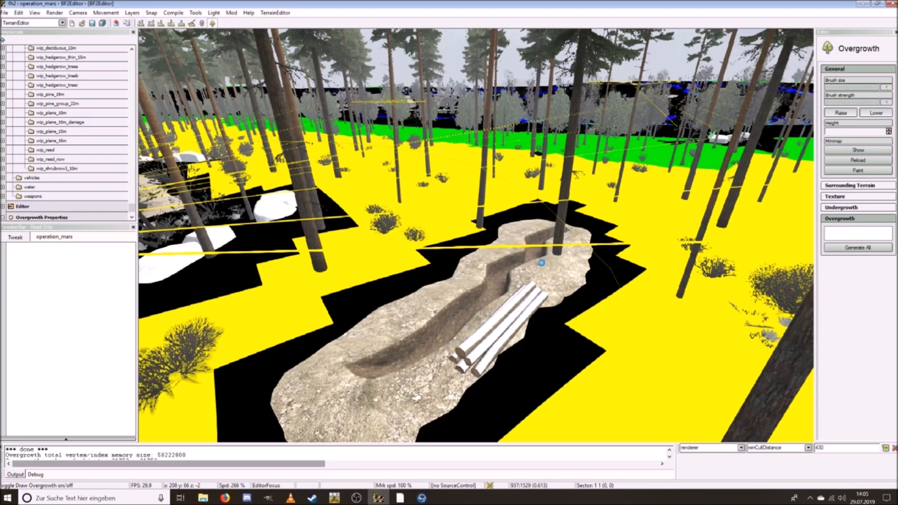
Step: Check the trenches and the trees around them, and switch the terrain display to grid with texture
{"action": "right_click_drag", "start_coordinate": [541, 263], "coordinate": [497, 269]}
{"action": "scroll", "coordinate": [497, 269], "scroll_direction": "down", "scroll_amount": 5}
{"action": "key", "text": "w"}
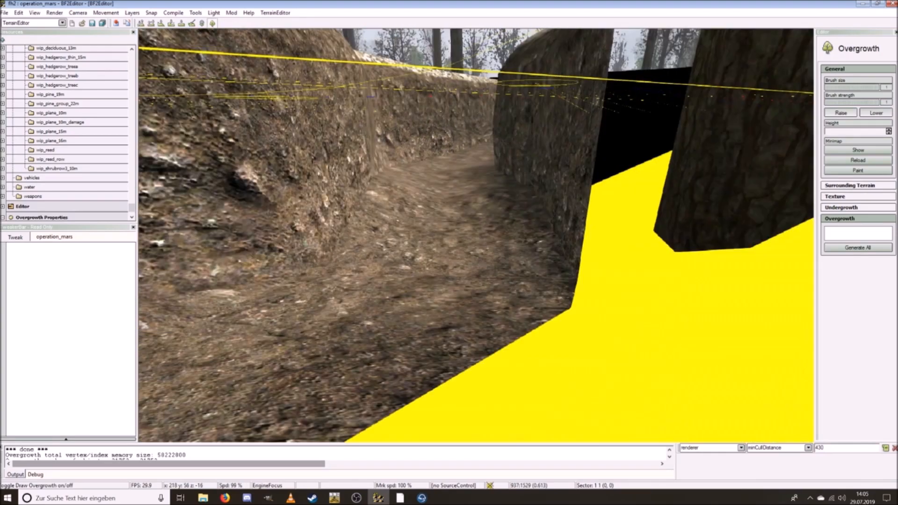
{"action": "key", "text": "s"}
{"action": "key", "text": "w"}
{"action": "key", "text": "a"}
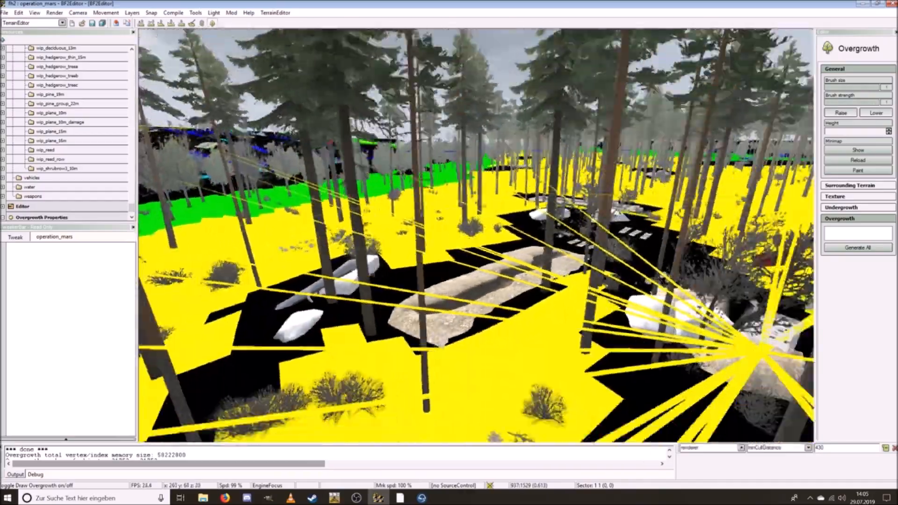
{"action": "key", "text": "d"}
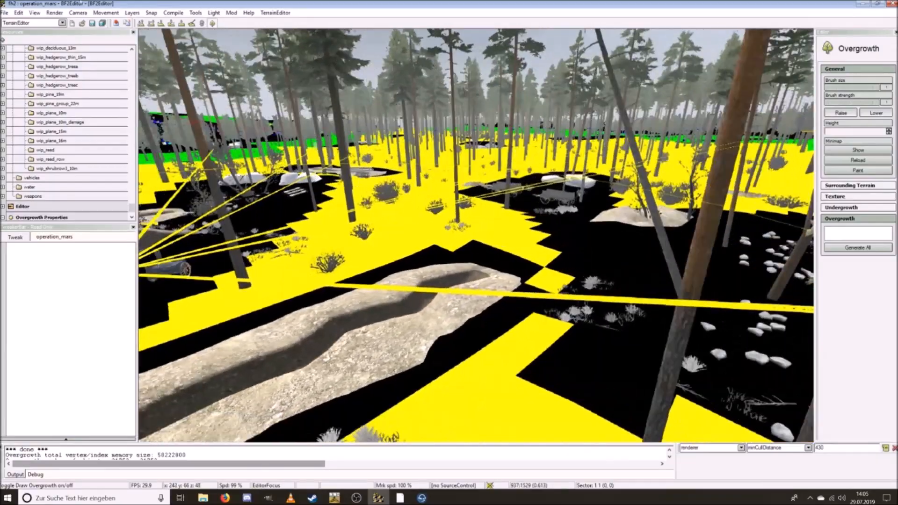
{"action": "left_click", "coordinate": [54, 12]}
{"action": "left_click", "coordinate": [70, 37]}
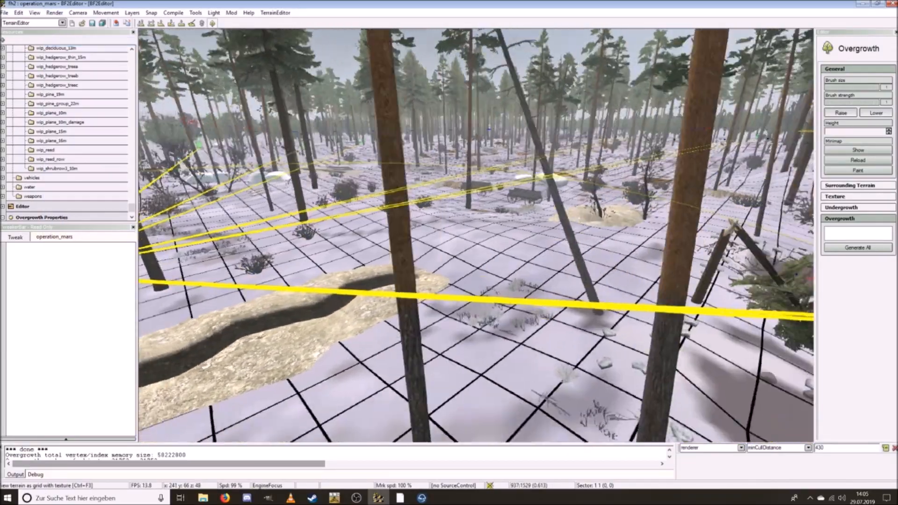
Step: Survey the textured forest area from outside and switch to the LevelEditor
{"action": "key", "text": "s"}
{"action": "key", "text": "w"}
{"action": "key", "text": "a"}
{"action": "key", "text": "w"}
{"action": "key", "text": "w"}
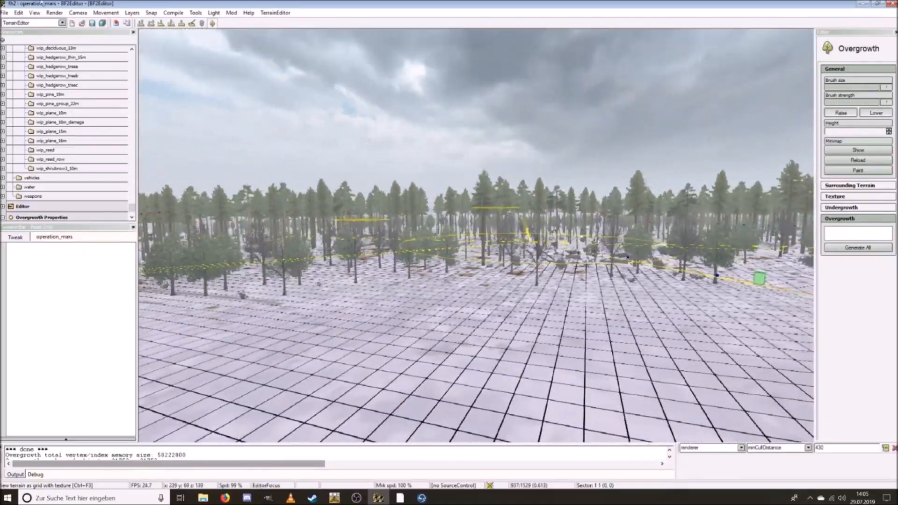
{"action": "left_click", "coordinate": [37, 23]}
{"action": "left_click", "coordinate": [33, 36]}
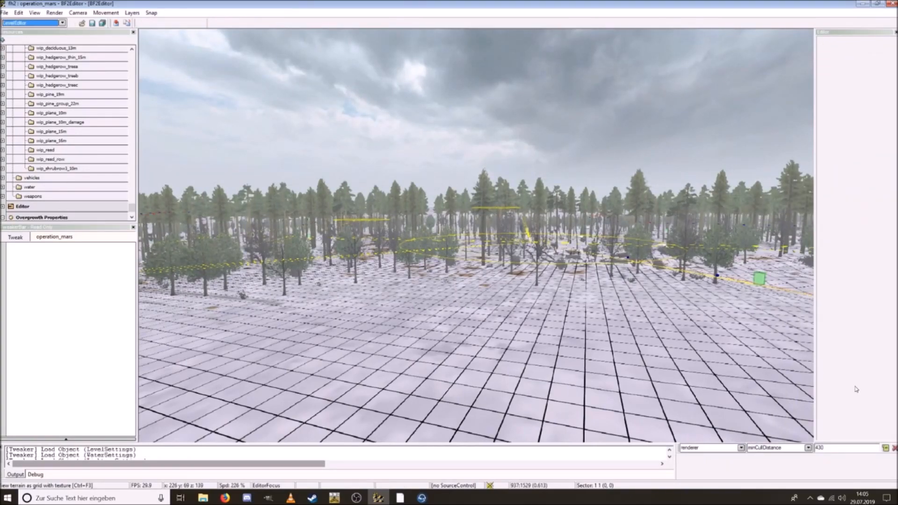
Step: Select the dummy2 control point in the forest with the Move tool and look through its properties
{"action": "scroll", "coordinate": [540, 300], "scroll_direction": "up", "scroll_amount": 5}
{"action": "key", "text": "w"}
{"action": "key", "text": "w"}
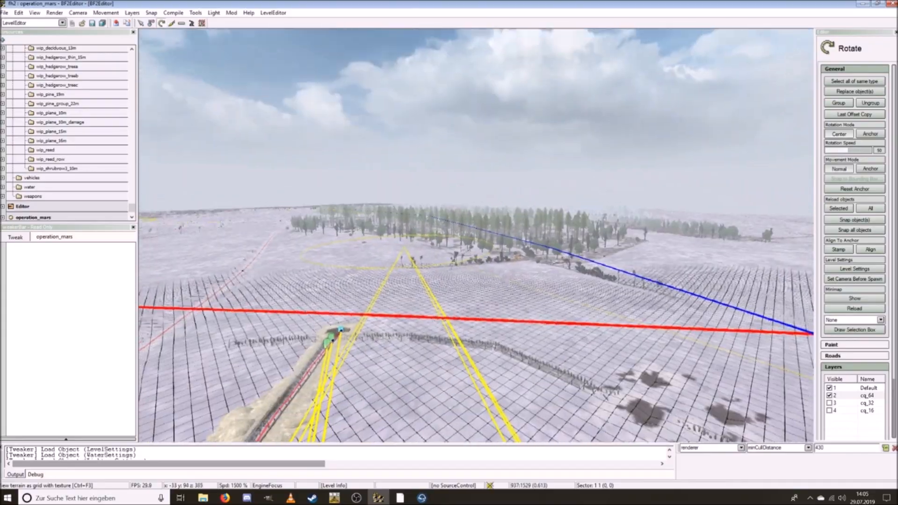
{"action": "key", "text": "s"}
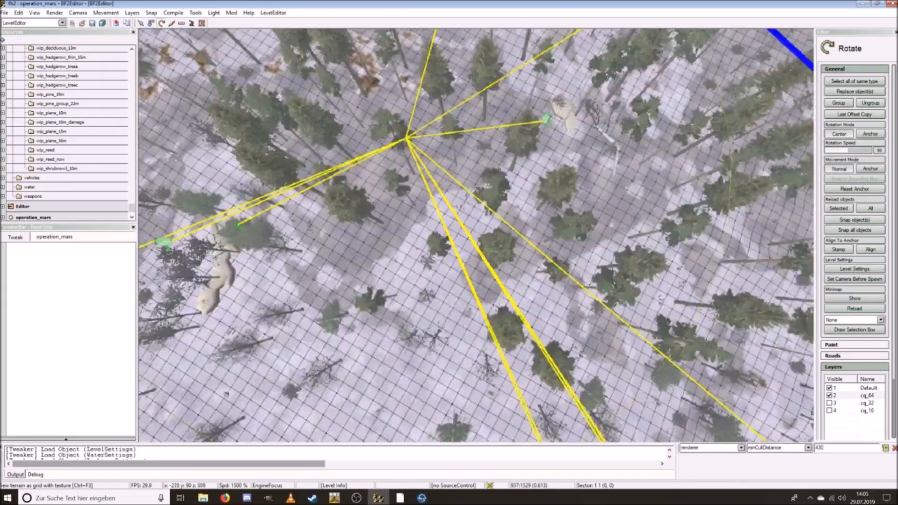
{"action": "key", "text": "w"}
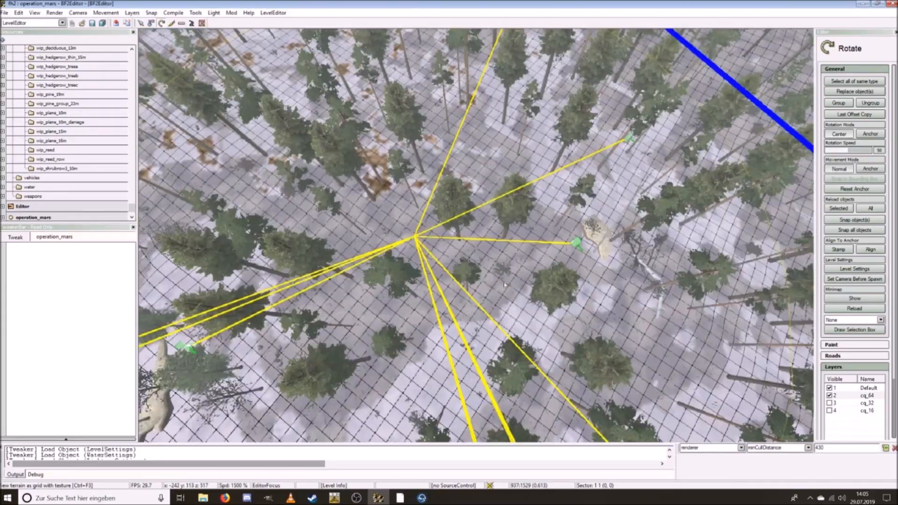
{"action": "left_click", "coordinate": [400, 240]}
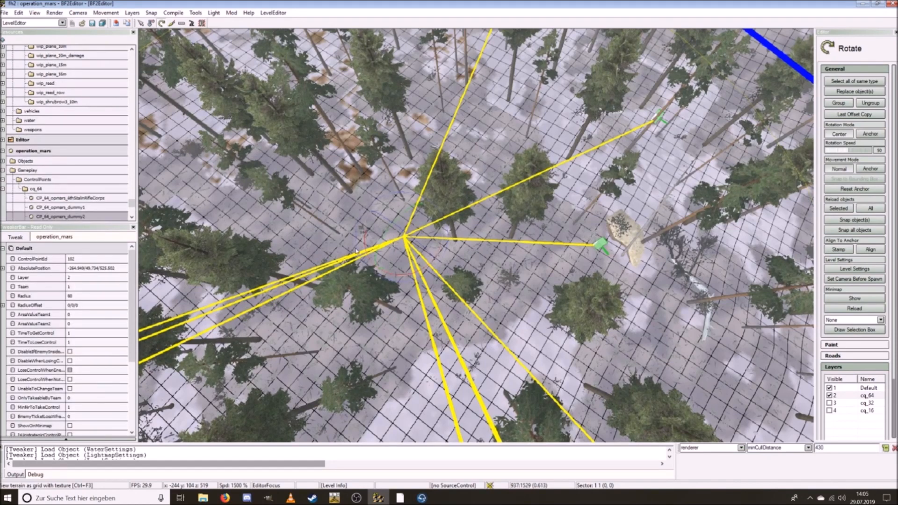
{"action": "left_click", "coordinate": [150, 23]}
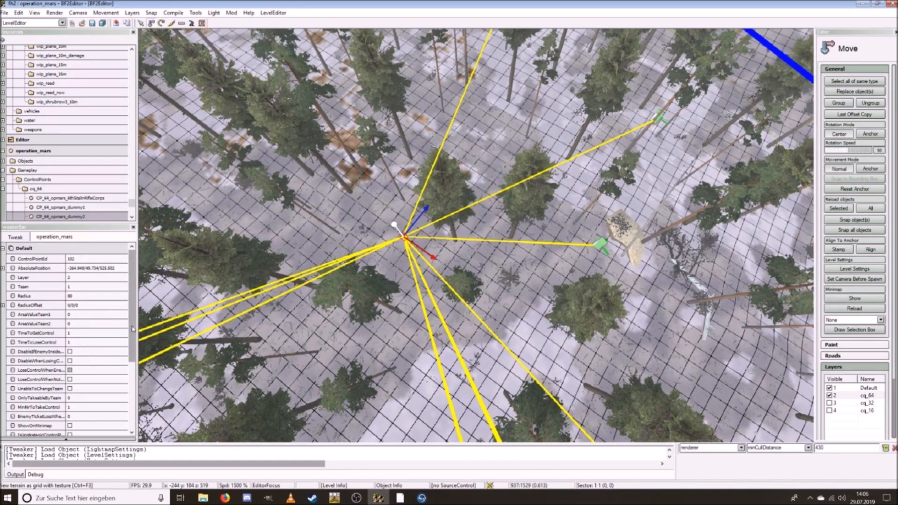
{"action": "left_click_drag", "start_coordinate": [133, 329], "coordinate": [125, 396]}
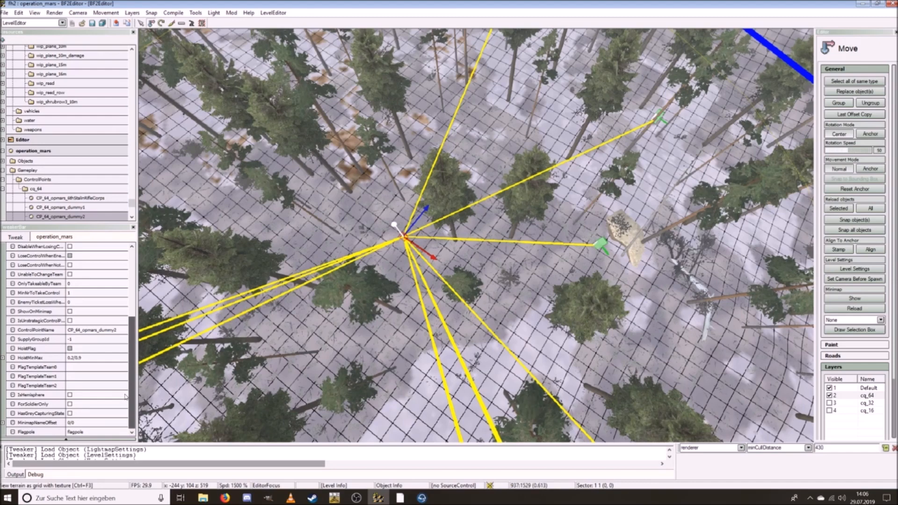
Step: Rename the selected dummy2 control point as CP_64_opmars_forward2
{"action": "right_click", "coordinate": [88, 218]}
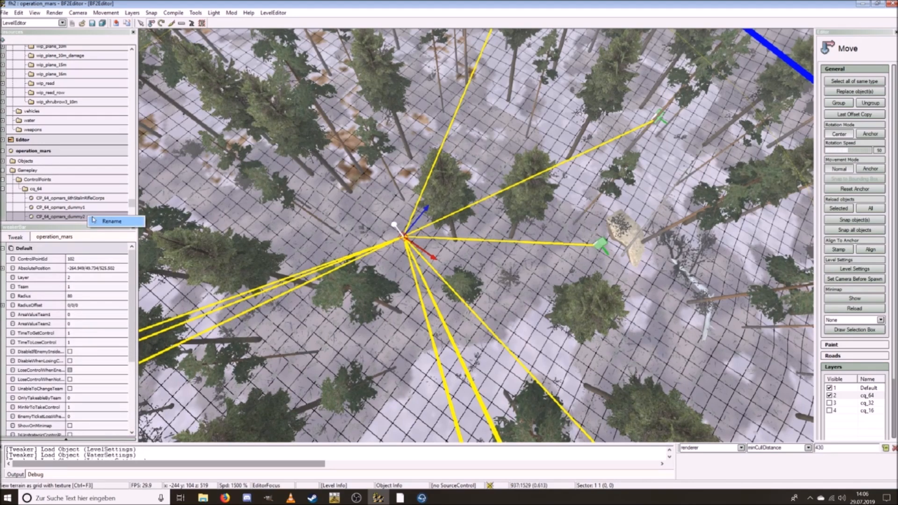
{"action": "left_click", "coordinate": [112, 221]}
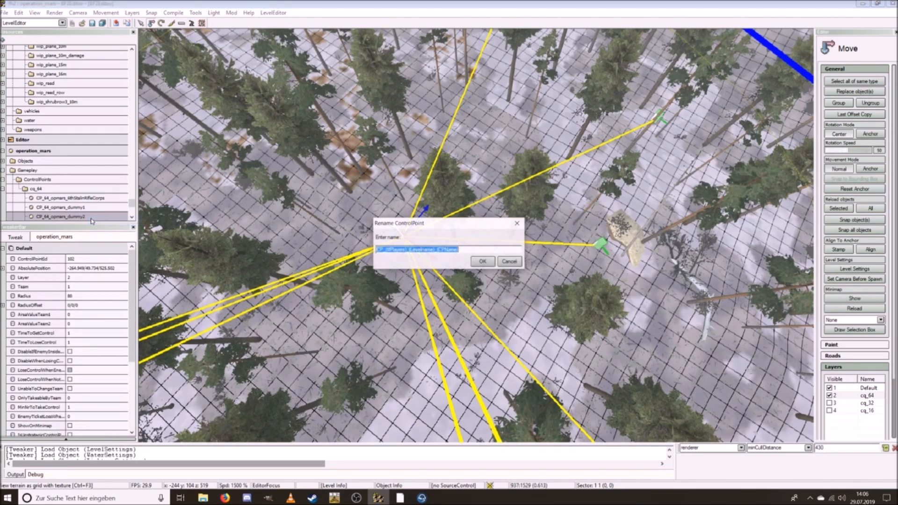
{"action": "left_click", "coordinate": [406, 249]}
{"action": "left_click_drag", "start_coordinate": [407, 250], "coordinate": [384, 246]}
{"action": "type", "text": "64"}
{"action": "left_click_drag", "start_coordinate": [420, 248], "coordinate": [395, 238]}
{"action": "type", "text": "opmars"}
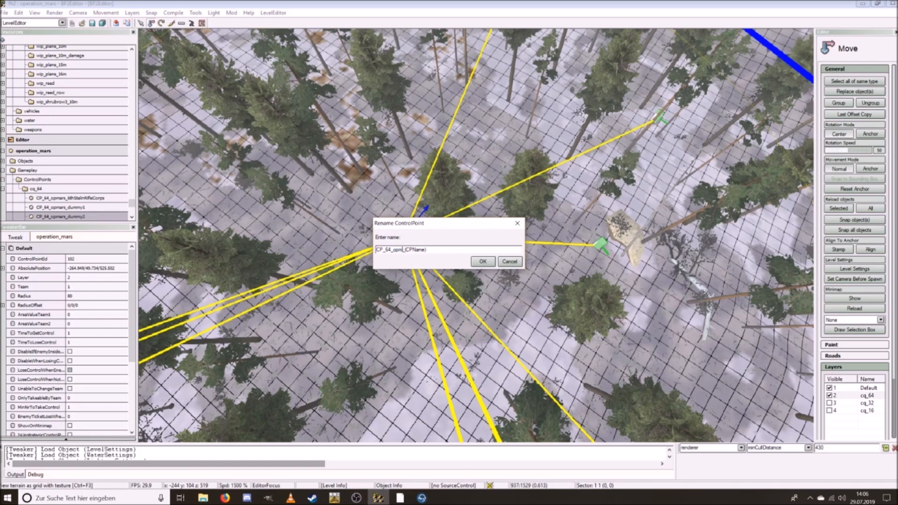
{"action": "left_click_drag", "start_coordinate": [442, 250], "coordinate": [406, 235]}
{"action": "type", "text": "forward2"}
{"action": "left_click", "coordinate": [482, 262]}
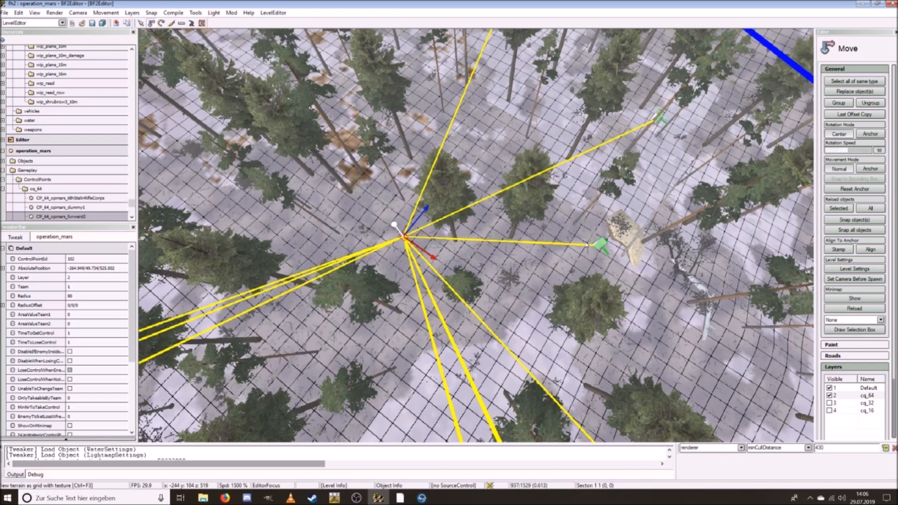
Step: Select the spawn point beside the small trench and examine the names of the allies and axis spawn points in the cq_64 list
{"action": "left_click", "coordinate": [599, 251]}
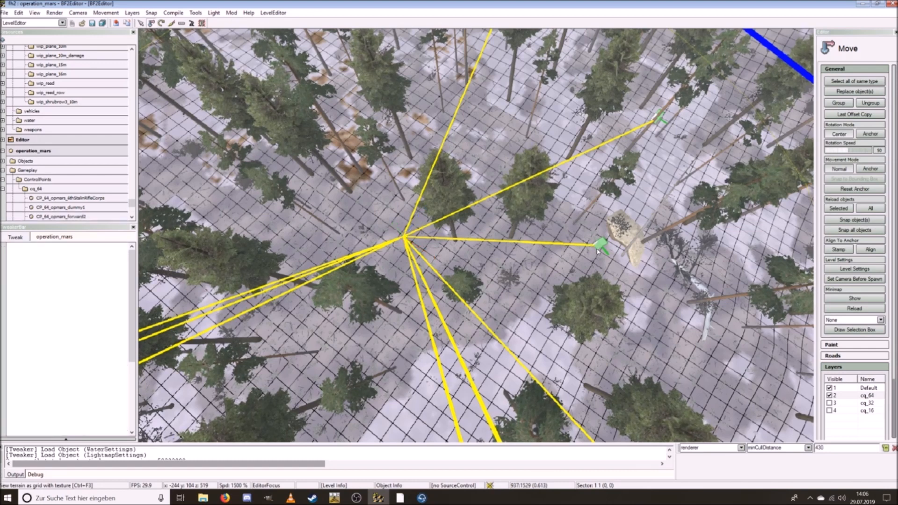
{"action": "left_click", "coordinate": [602, 250]}
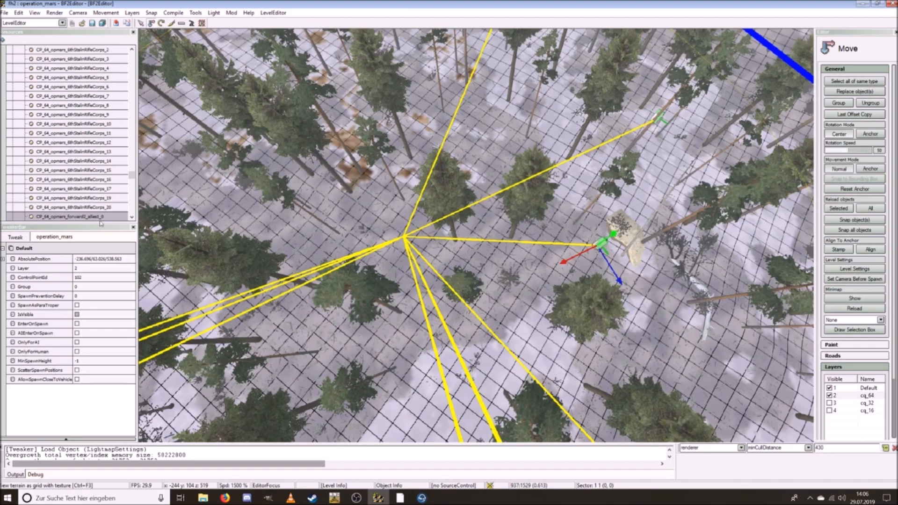
{"action": "scroll", "coordinate": [70, 178], "scroll_direction": "down", "scroll_amount": 2}
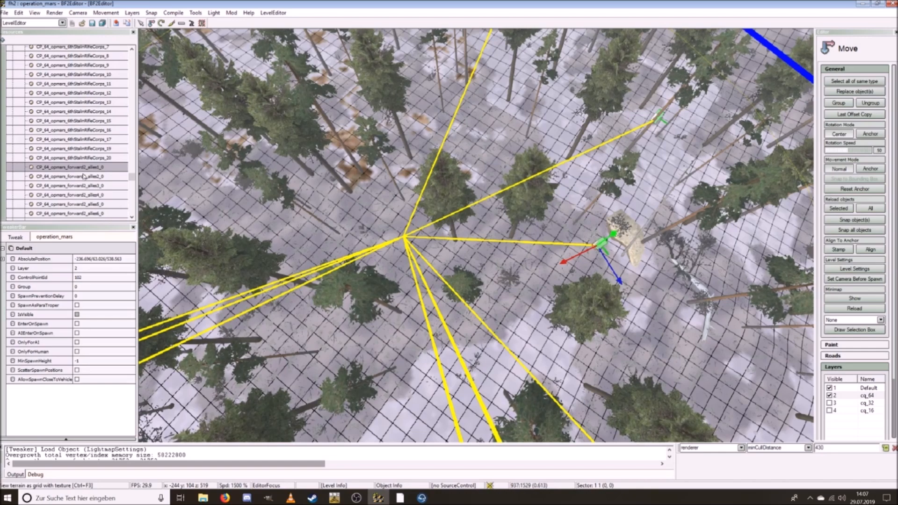
{"action": "scroll", "coordinate": [87, 192], "scroll_direction": "down", "scroll_amount": 2}
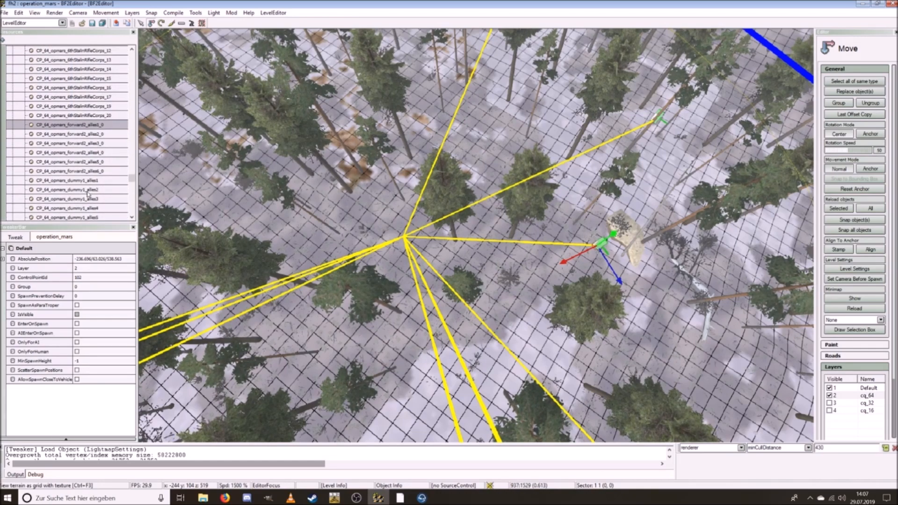
{"action": "scroll", "coordinate": [88, 193], "scroll_direction": "down", "scroll_amount": 1}
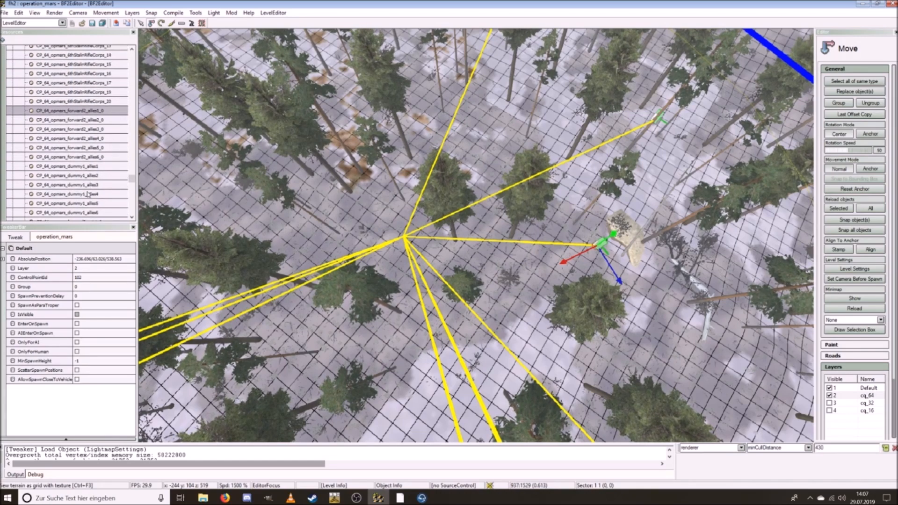
{"action": "scroll", "coordinate": [88, 194], "scroll_direction": "down", "scroll_amount": 2}
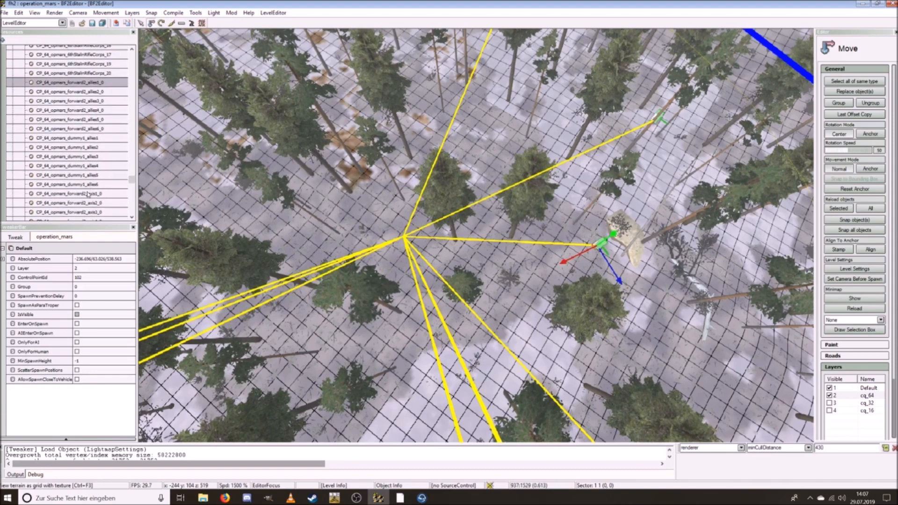
{"action": "scroll", "coordinate": [88, 193], "scroll_direction": "down", "scroll_amount": 3}
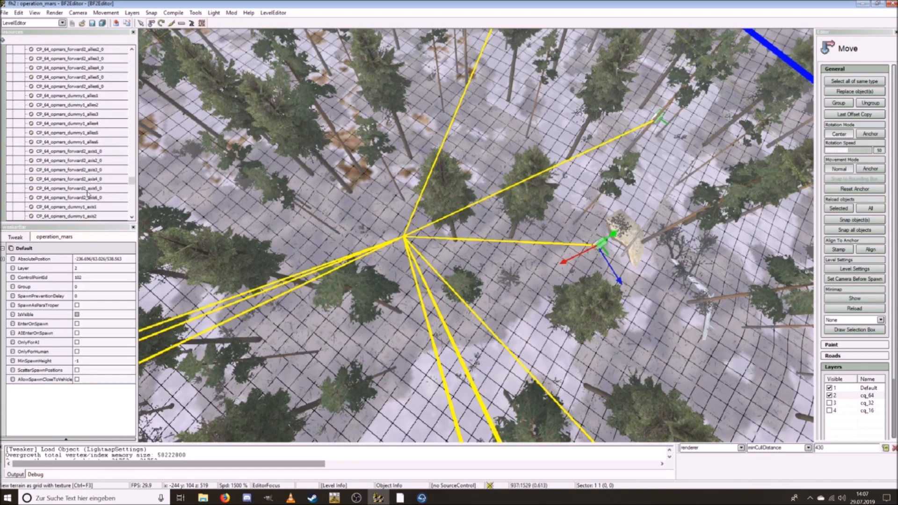
{"action": "left_click", "coordinate": [526, 283]}
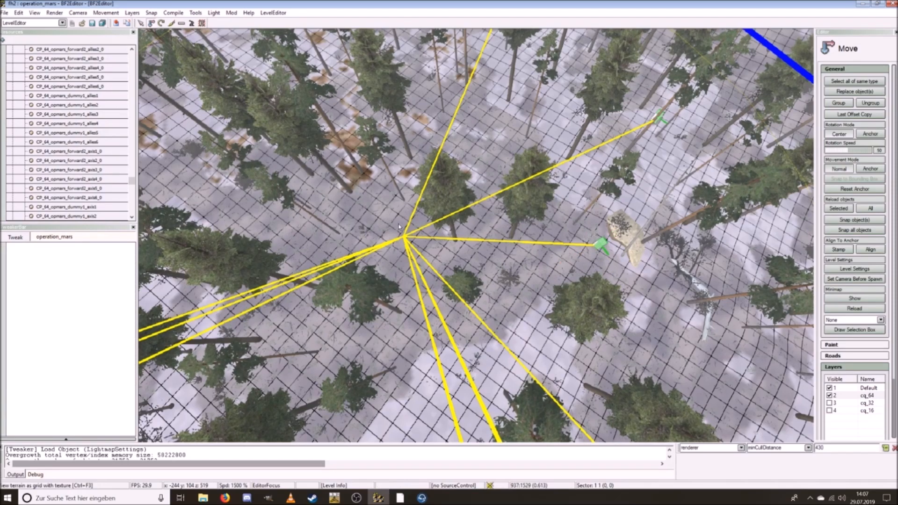
Step: Enable ShowOnMinimap for the CP_64_opmars_forward2 control point and deselect it
{"action": "key", "text": "ctrl+s"}
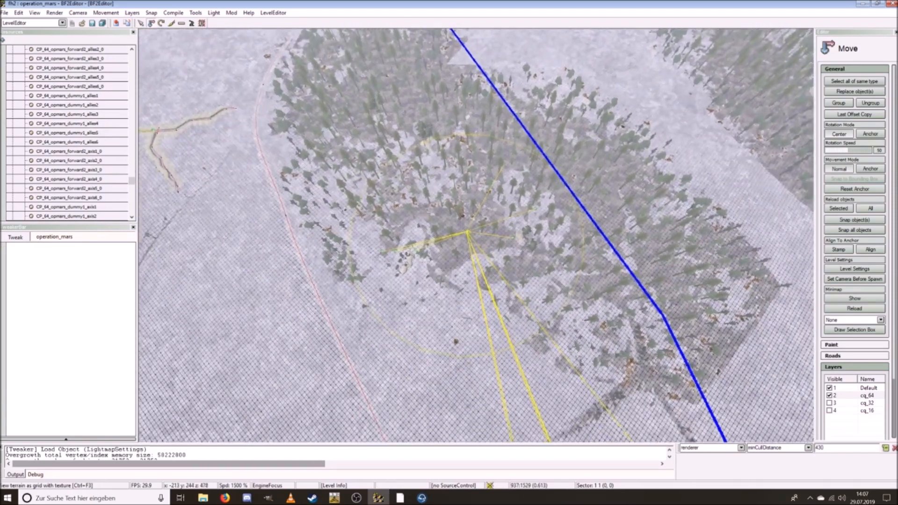
{"action": "key", "text": "ctrl+w"}
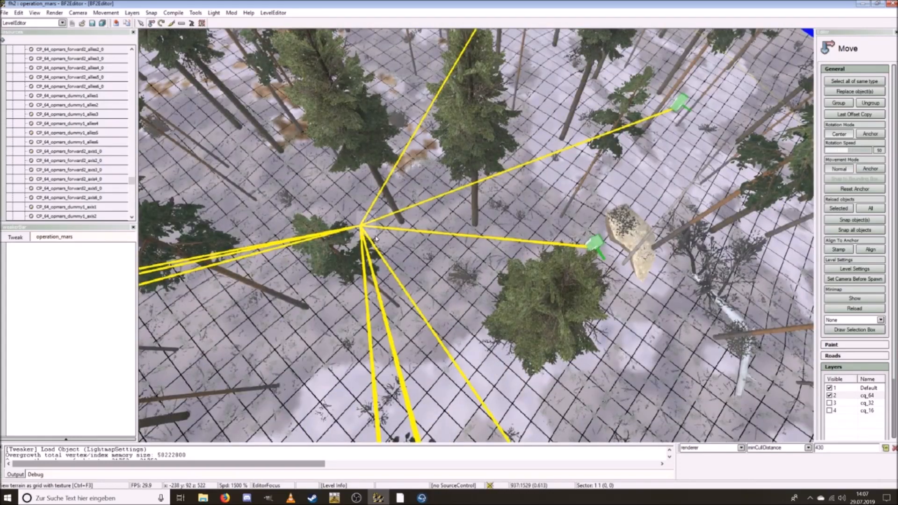
{"action": "left_click", "coordinate": [364, 234]}
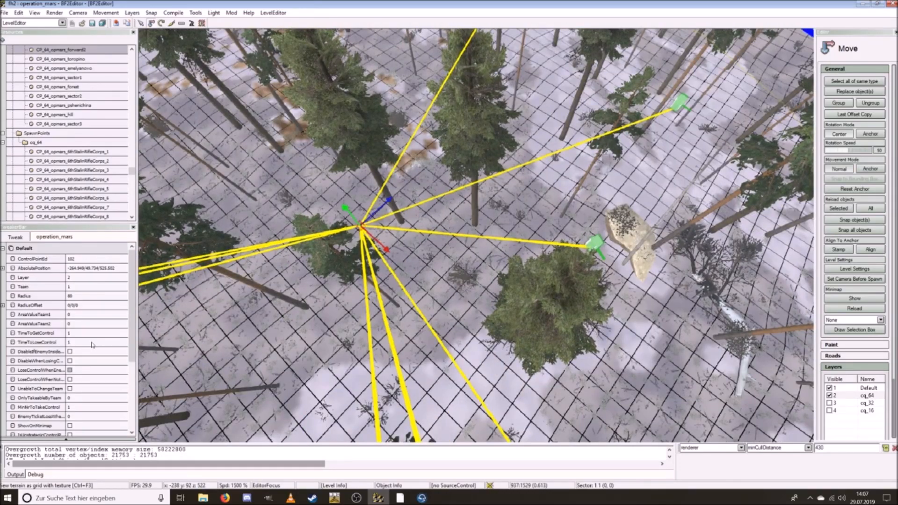
{"action": "scroll", "coordinate": [87, 365], "scroll_direction": "down", "scroll_amount": 1}
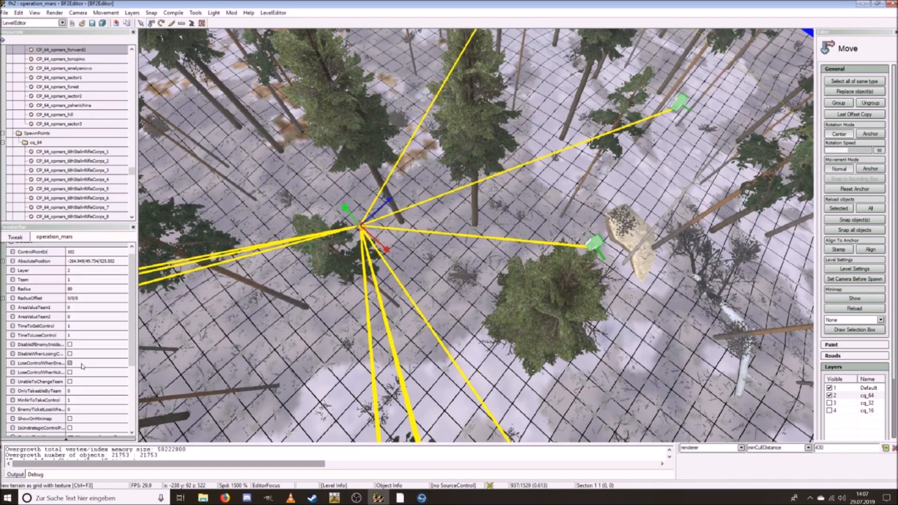
{"action": "scroll", "coordinate": [79, 364], "scroll_direction": "down", "scroll_amount": 2}
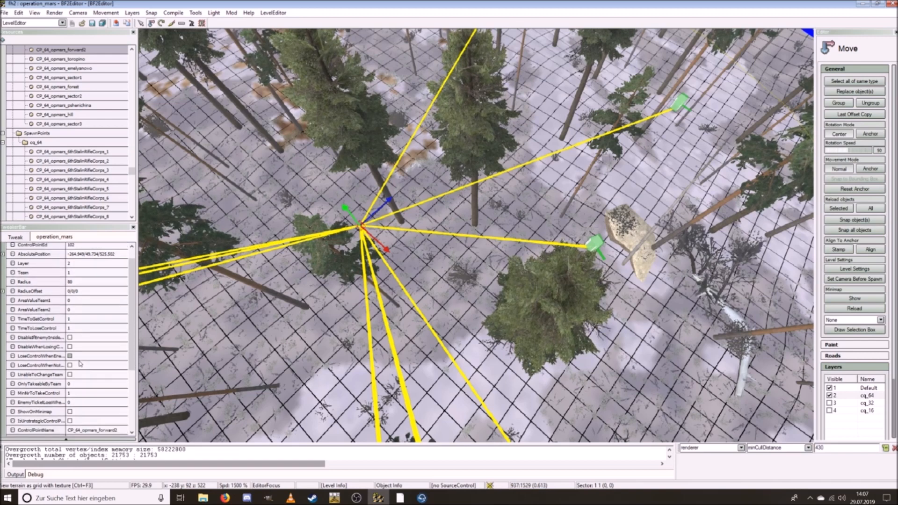
{"action": "left_click", "coordinate": [70, 405]}
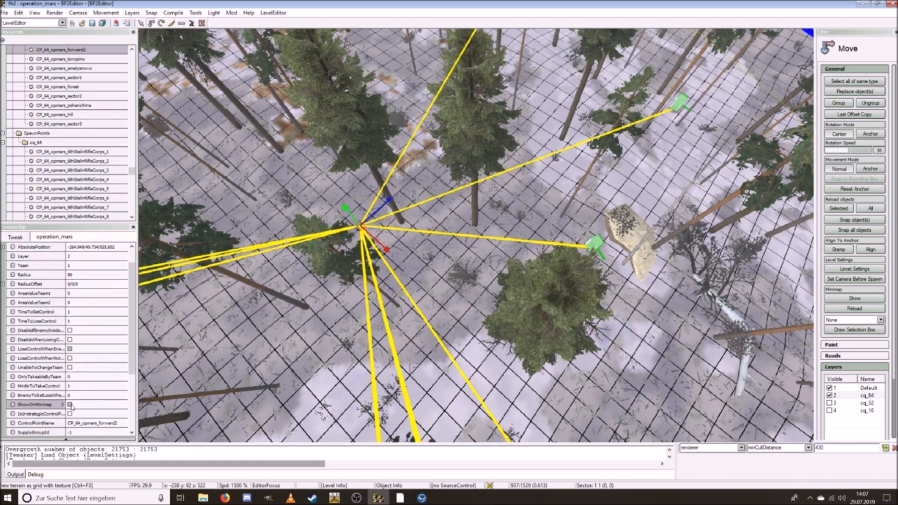
{"action": "left_click", "coordinate": [452, 311]}
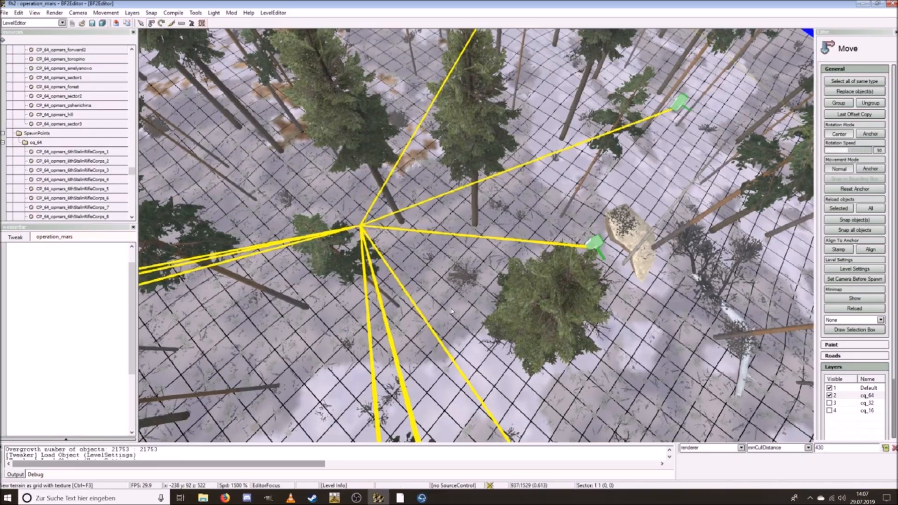
{"action": "key", "text": "ctrl+s"}
{"action": "key", "text": "ctrl+w"}
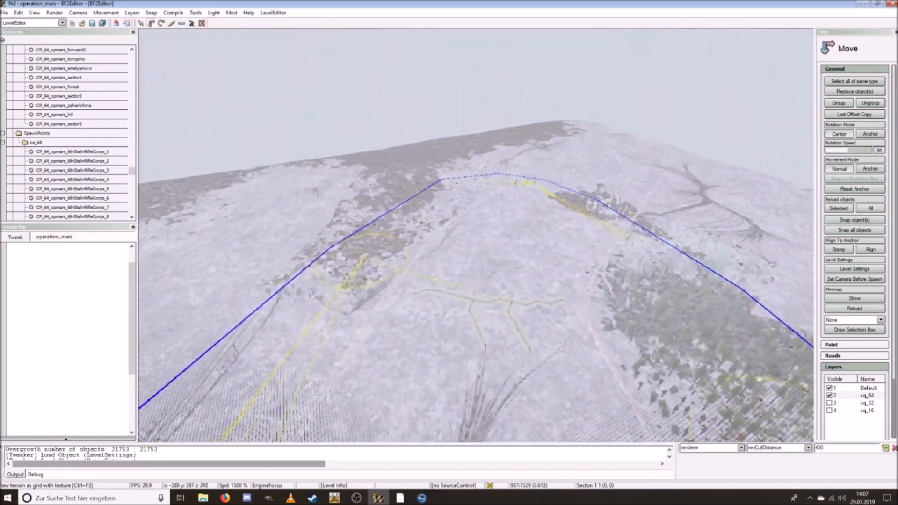
Step: Select the dummy1 control point in the forest at the meeting point of the yellow spawn lines
{"action": "scroll", "coordinate": [441, 308], "scroll_direction": "up", "scroll_amount": 2}
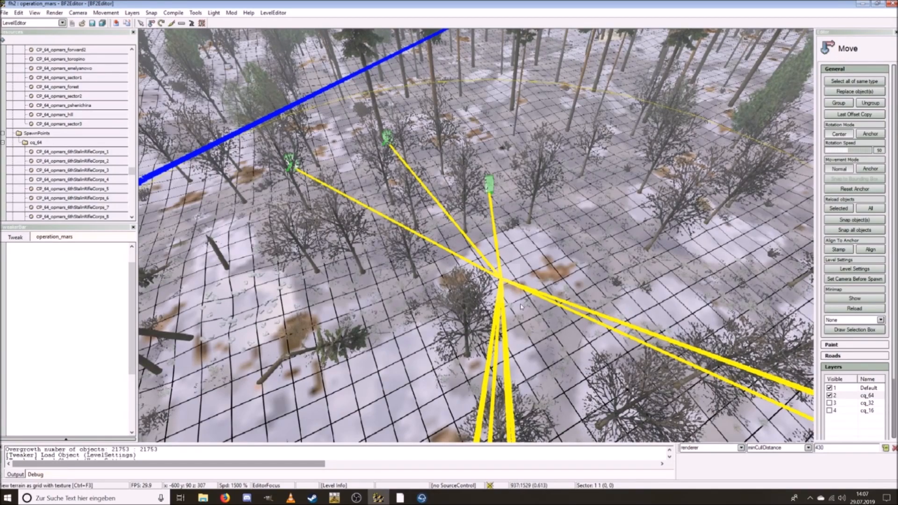
{"action": "key", "text": "ctrl+s"}
{"action": "key", "text": "ctrl+w"}
{"action": "scroll", "coordinate": [447, 310], "scroll_direction": "down", "scroll_amount": 7}
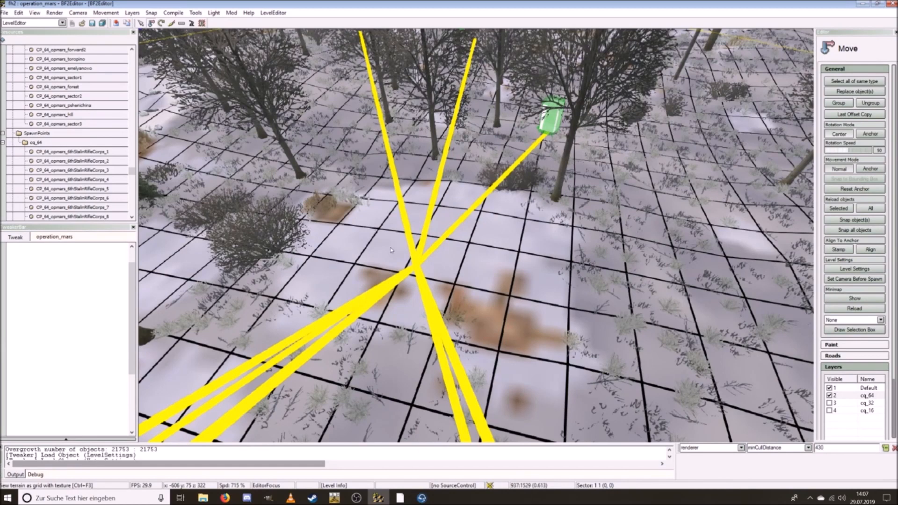
{"action": "left_click", "coordinate": [444, 313]}
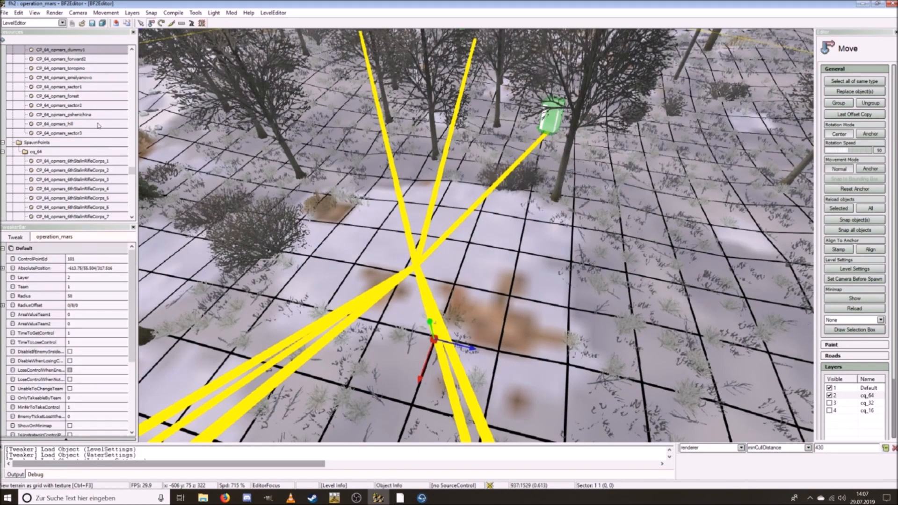
Step: Rename the selected dummy1 control point as CP_64_opmars_forward1
{"action": "right_click", "coordinate": [59, 50]}
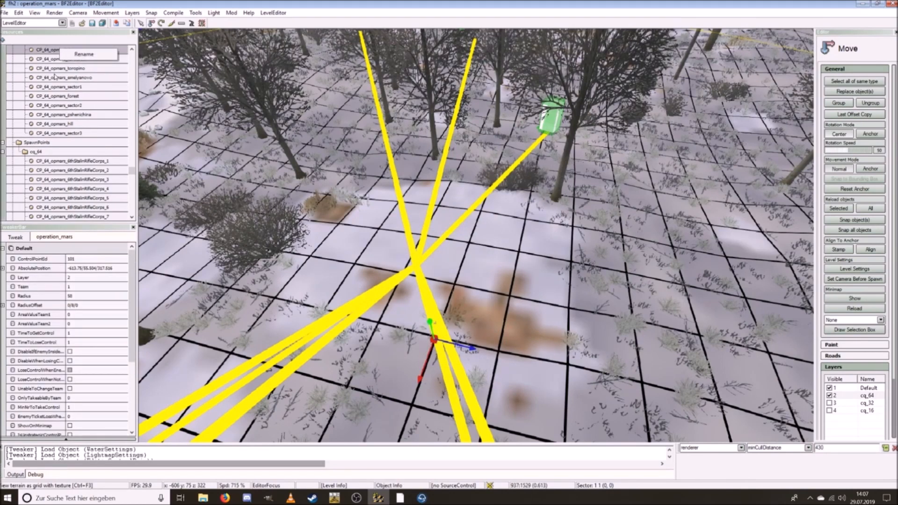
{"action": "left_click", "coordinate": [84, 54]}
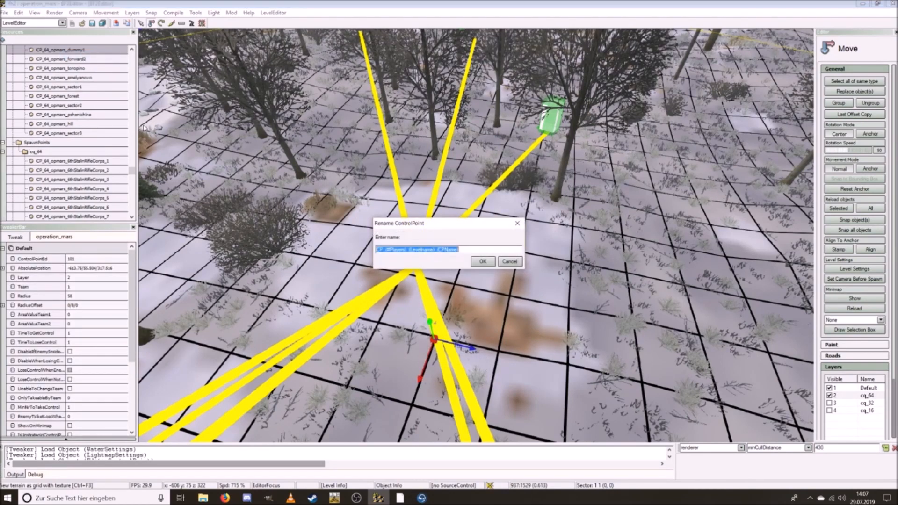
{"action": "left_click", "coordinate": [405, 249]}
{"action": "left_click_drag", "start_coordinate": [406, 249], "coordinate": [383, 248]}
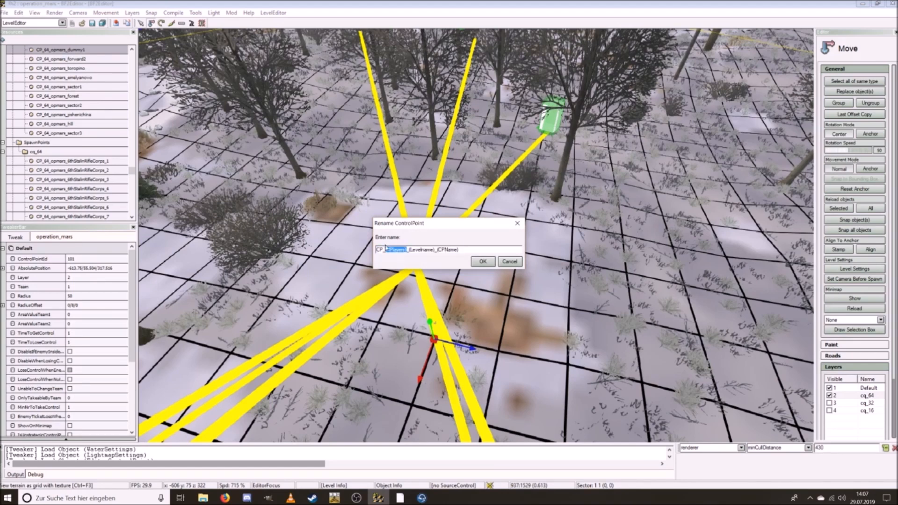
{"action": "type", "text": "64"}
{"action": "left_click_drag", "start_coordinate": [420, 250], "coordinate": [399, 247]}
{"action": "type", "text": "opmars"}
{"action": "left_click_drag", "start_coordinate": [429, 248], "coordinate": [409, 242]}
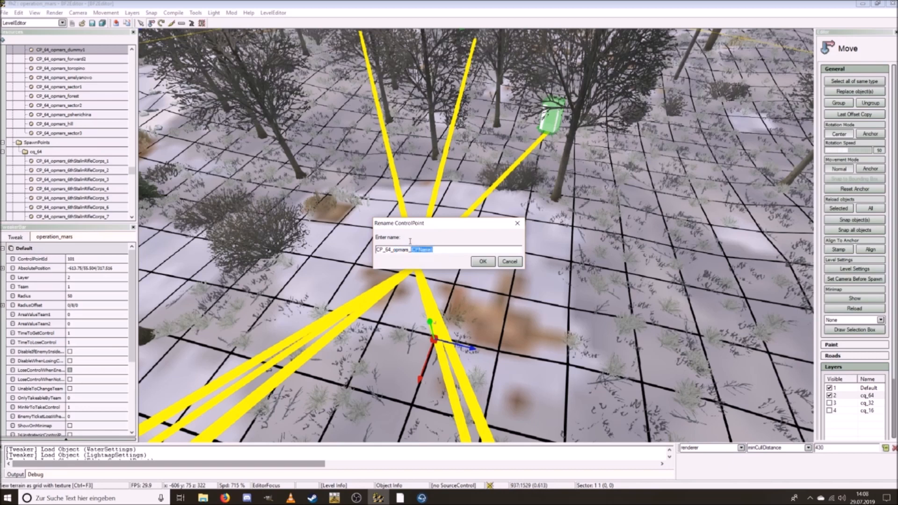
{"action": "type", "text": "for"}
{"action": "left_click", "coordinate": [487, 263]}
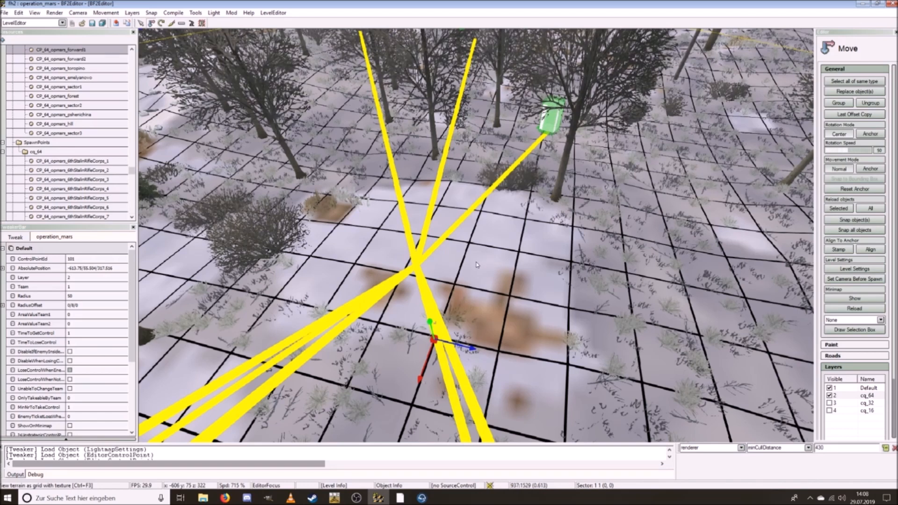
Step: Deselect the control point and save all changes to the level's objects
{"action": "left_click", "coordinate": [477, 265]}
{"action": "key", "text": "ctrl+s"}
{"action": "key", "text": "ctrl+s"}
{"action": "left_click", "coordinate": [5, 13]}
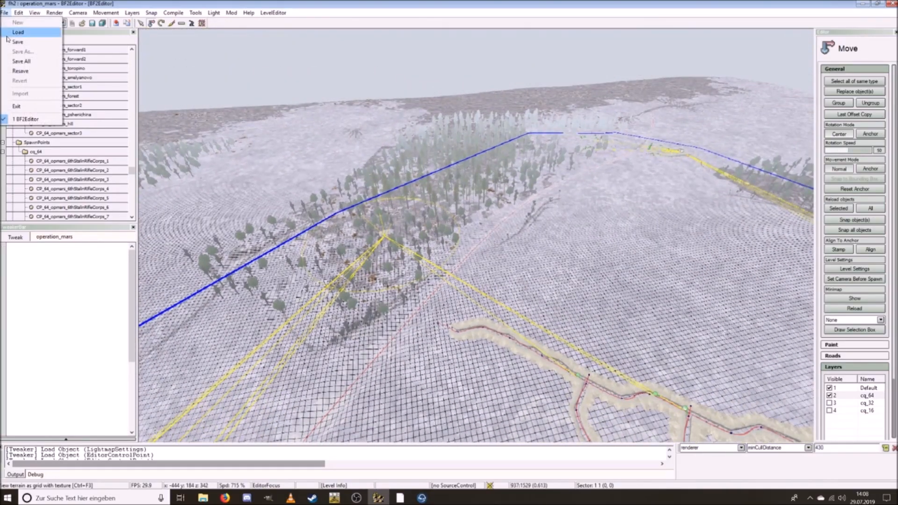
{"action": "left_click", "coordinate": [21, 61]}
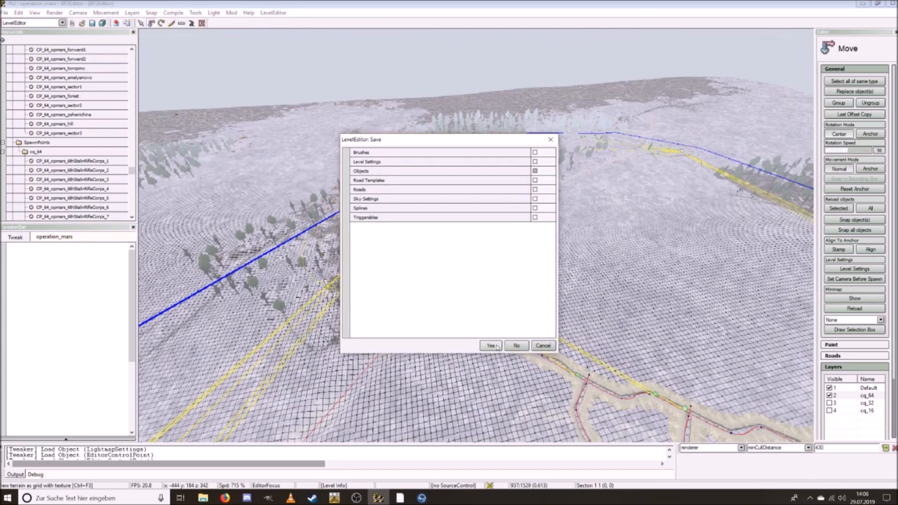
{"action": "left_click", "coordinate": [491, 346]}
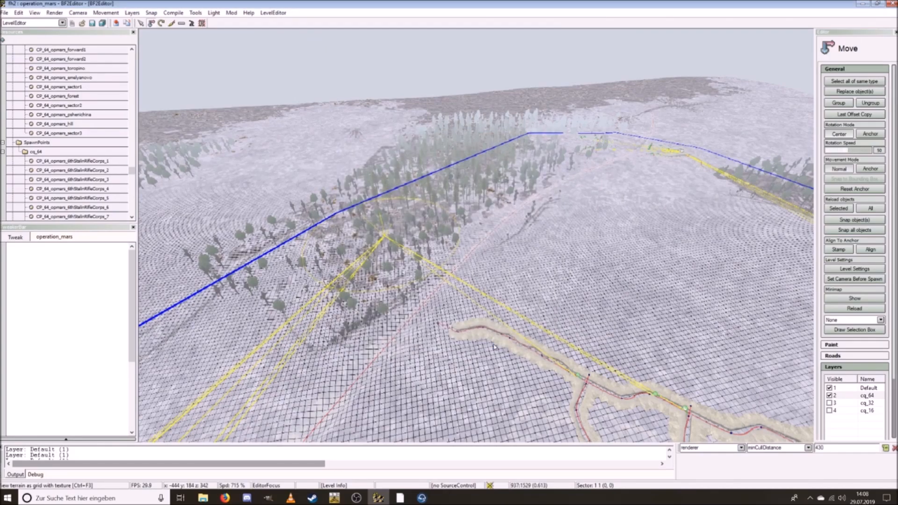
{"action": "key", "text": "ctrl+w"}
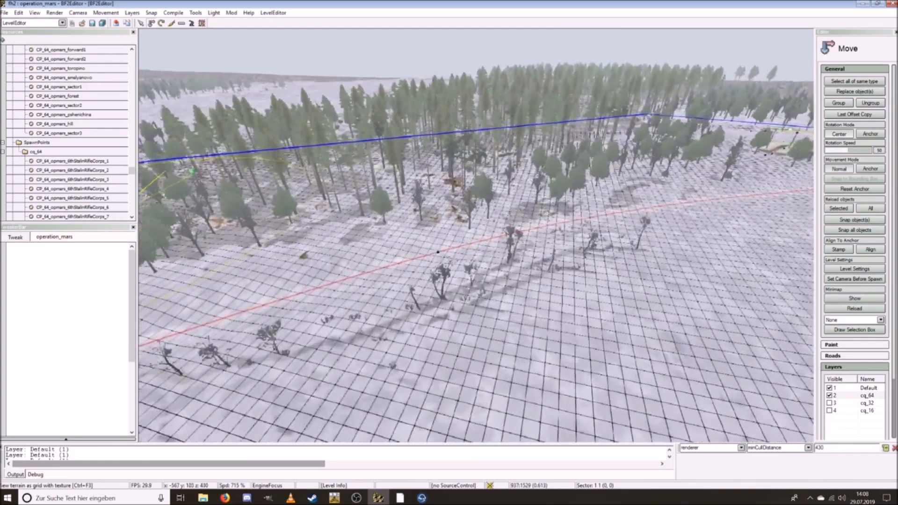
{"action": "key", "text": "ctrl+d"}
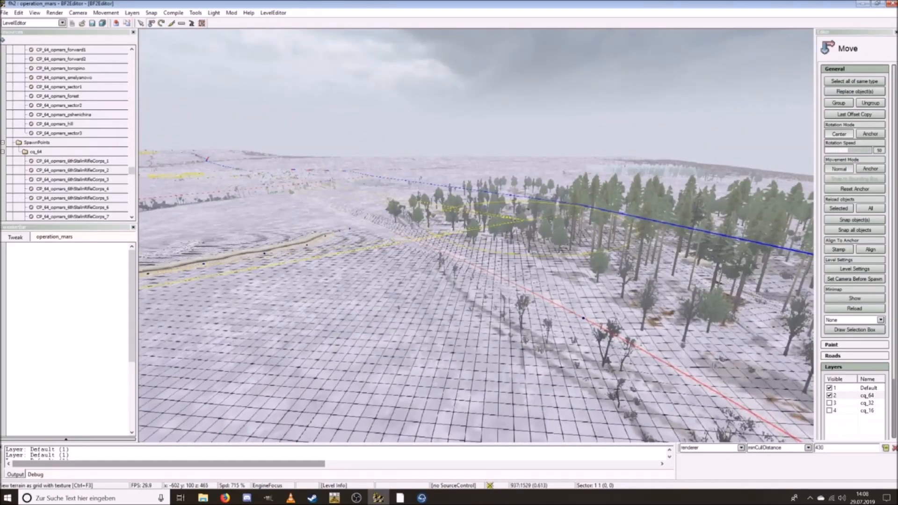
{"action": "key", "text": "ctrl+a"}
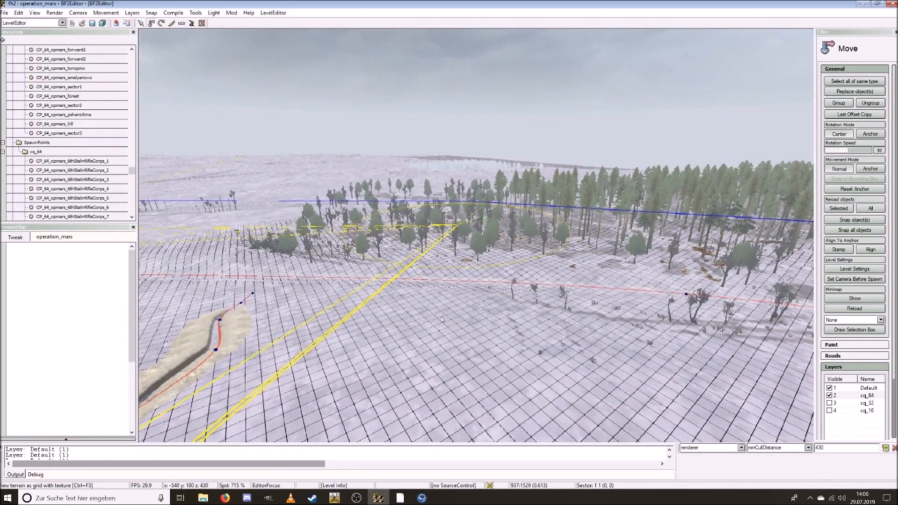
Step: Switch to the Forgotten Hope 2 game and spawn on the Soviet side at the spawn point in map square B1
{"action": "left_click", "coordinate": [205, 500]}
{"action": "left_click", "coordinate": [239, 472]}
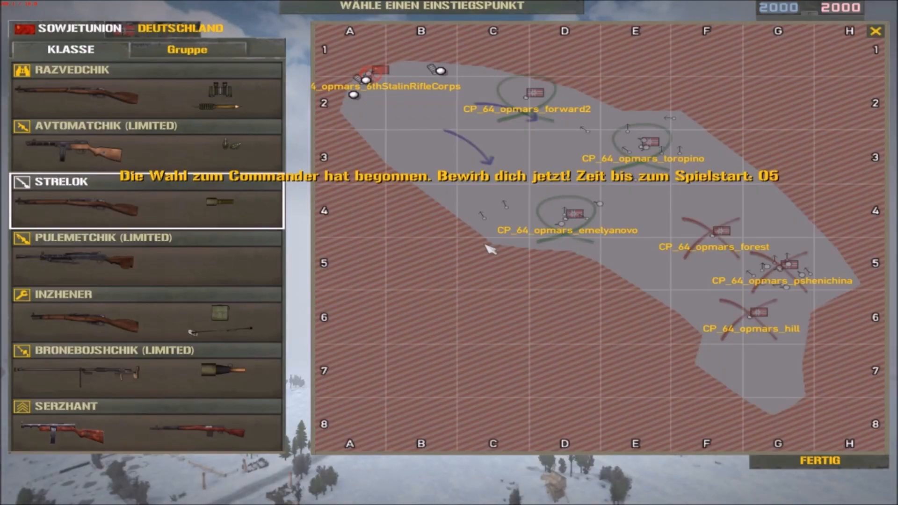
{"action": "left_click", "coordinate": [440, 71]}
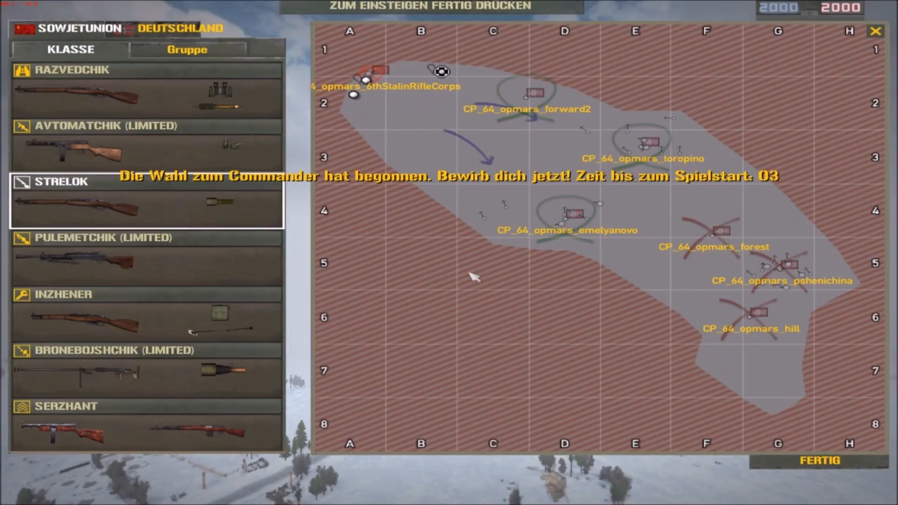
{"action": "left_click", "coordinate": [805, 462]}
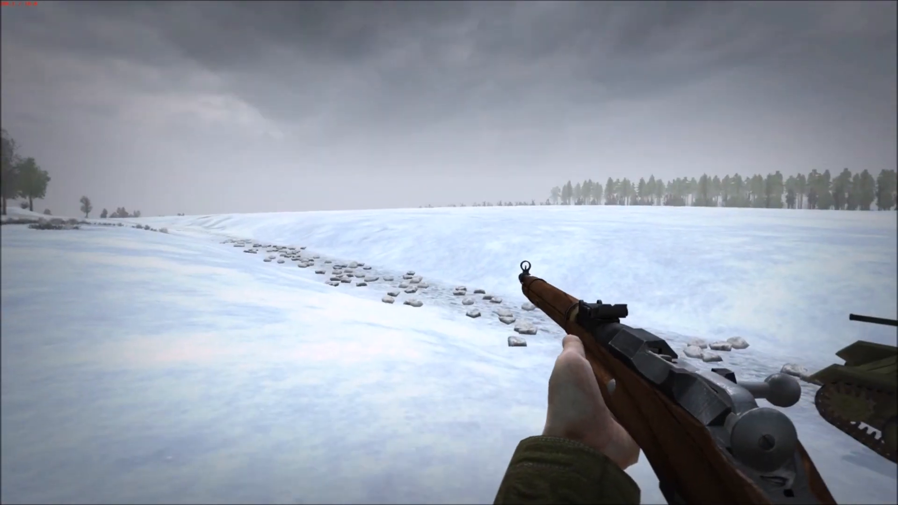
Step: Run past the trench into the forest and follow the route towards the forward2 control point on the overview map
{"action": "key", "text": "shift+w"}
{"action": "key", "text": "shift+w"}
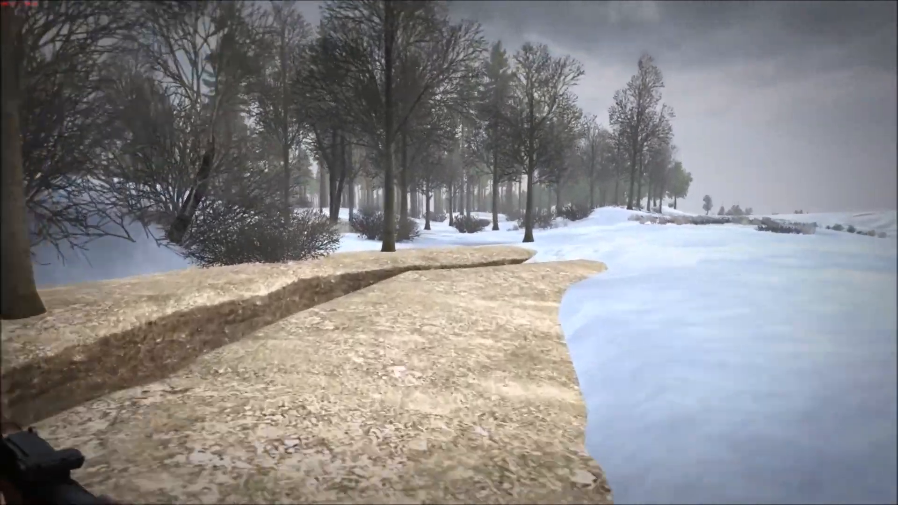
{"action": "key", "text": "shift+w"}
{"action": "key", "text": "m"}
{"action": "key", "text": "shift+w"}
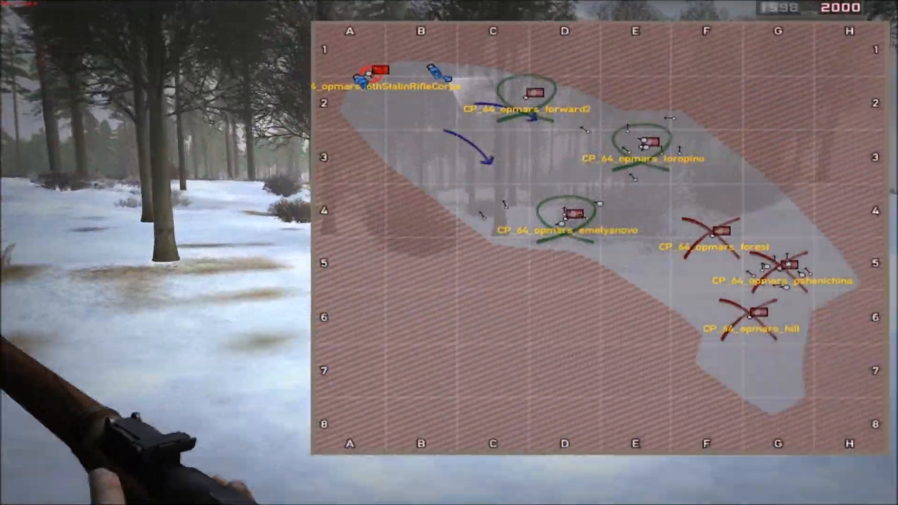
{"action": "key", "text": "shift+w"}
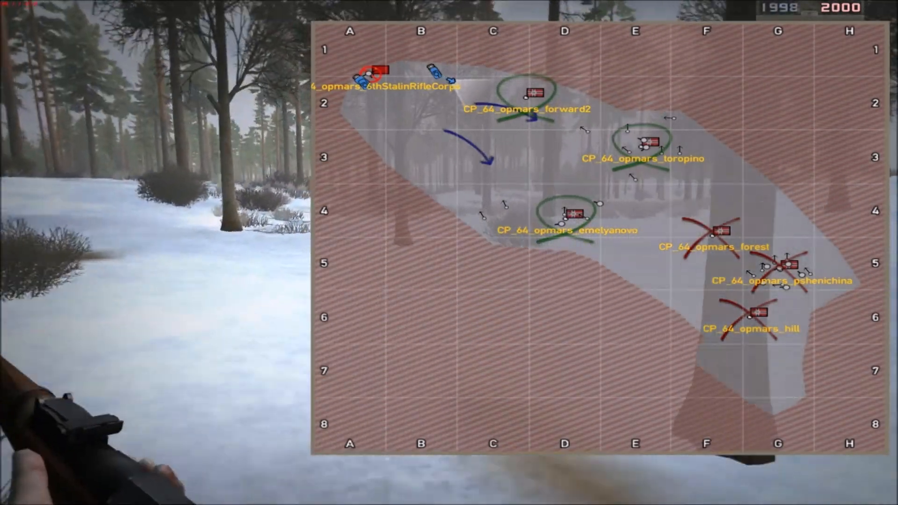
{"action": "key", "text": "shift+w"}
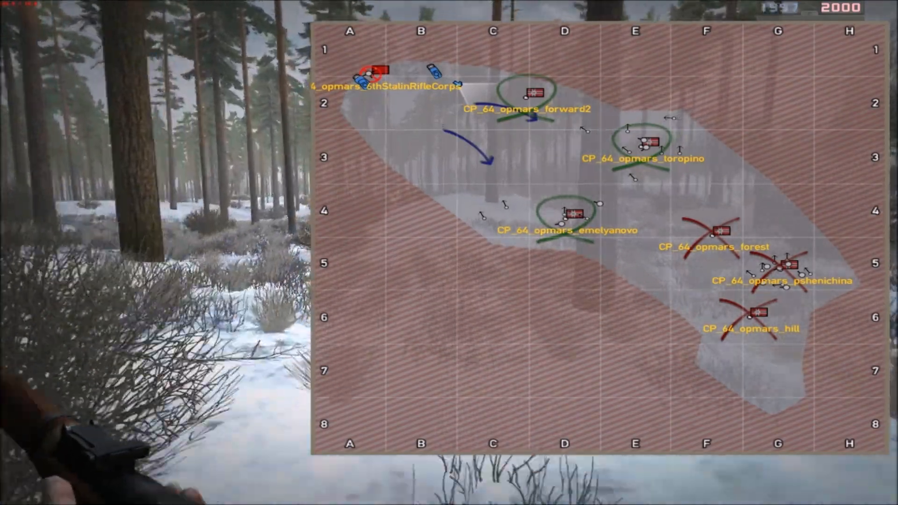
{"action": "key", "text": "shift+w"}
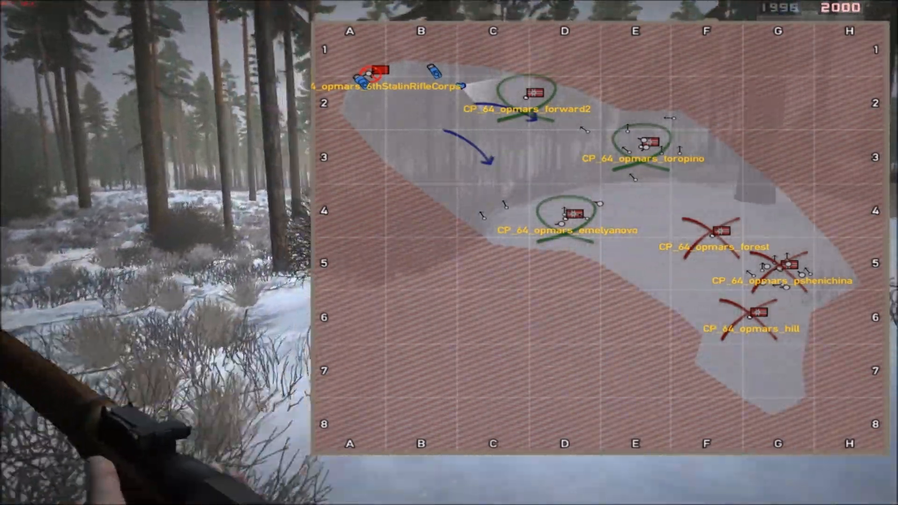
{"action": "key", "text": "shift+w"}
{"action": "key", "text": "m"}
Step: Advance through the undergrowth to the CP_64_opmars_forward2 control point and capture it, checking the route on the map
{"action": "key", "text": "shift+w"}
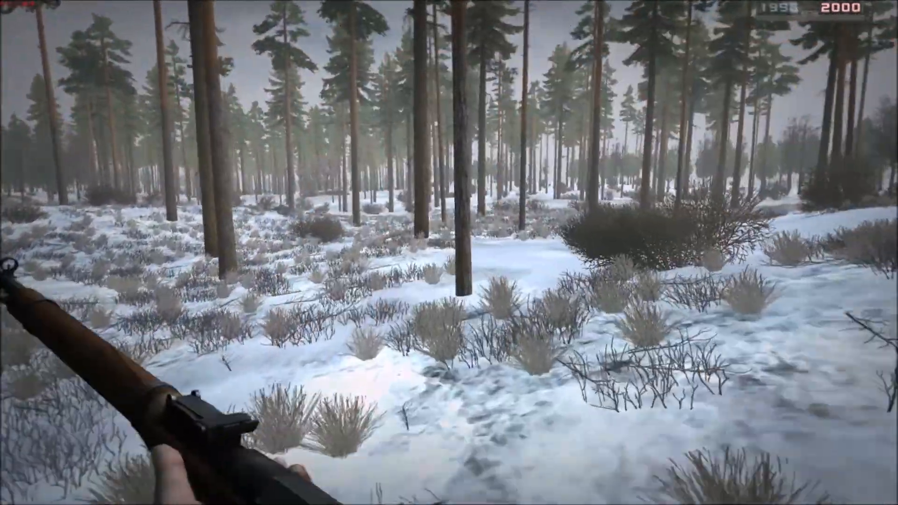
{"action": "key", "text": "shift+w"}
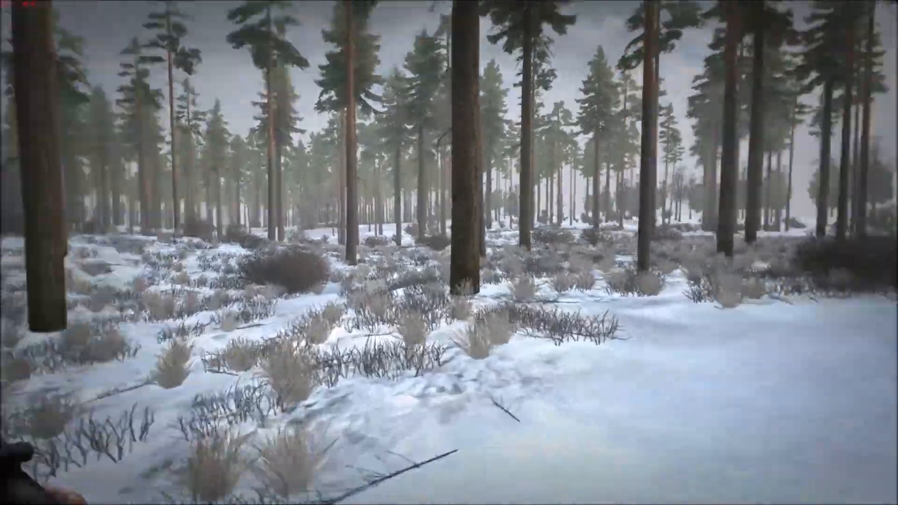
{"action": "key", "text": "w"}
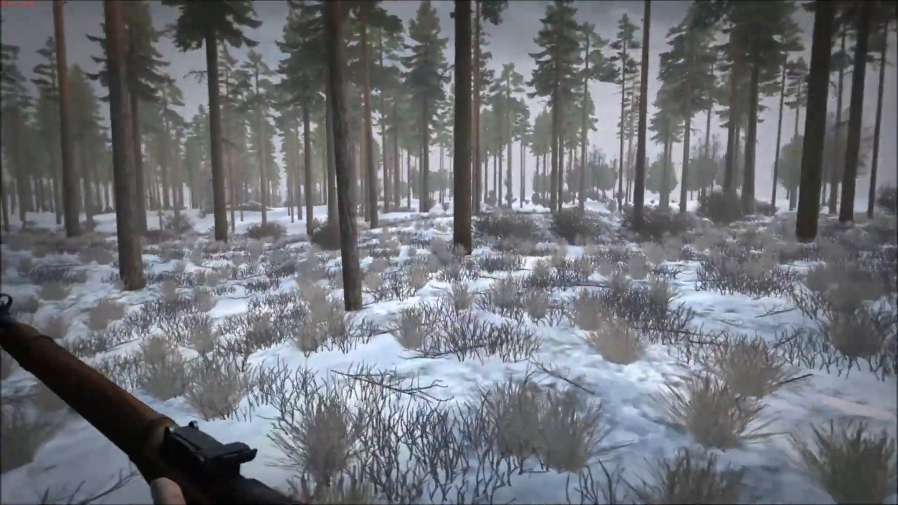
{"action": "key", "text": "m"}
{"action": "key", "text": "w"}
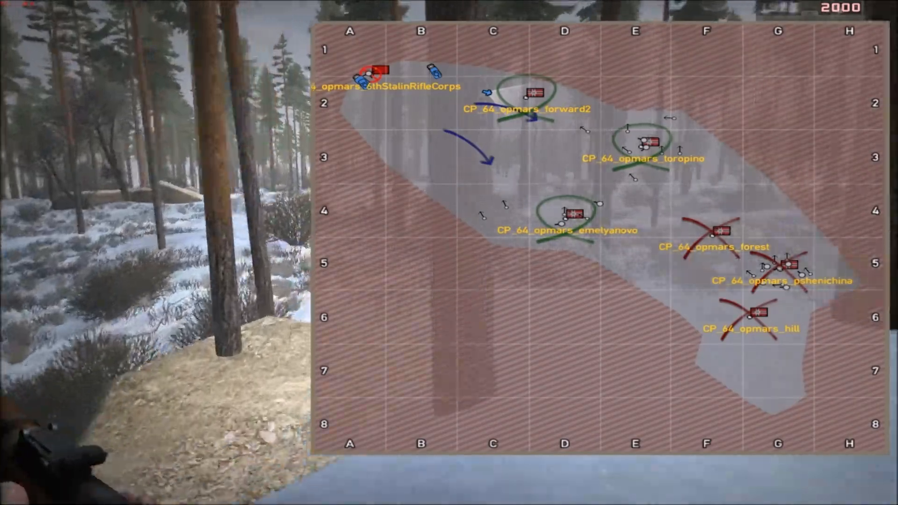
{"action": "key", "text": "m"}
{"action": "key", "text": "w"}
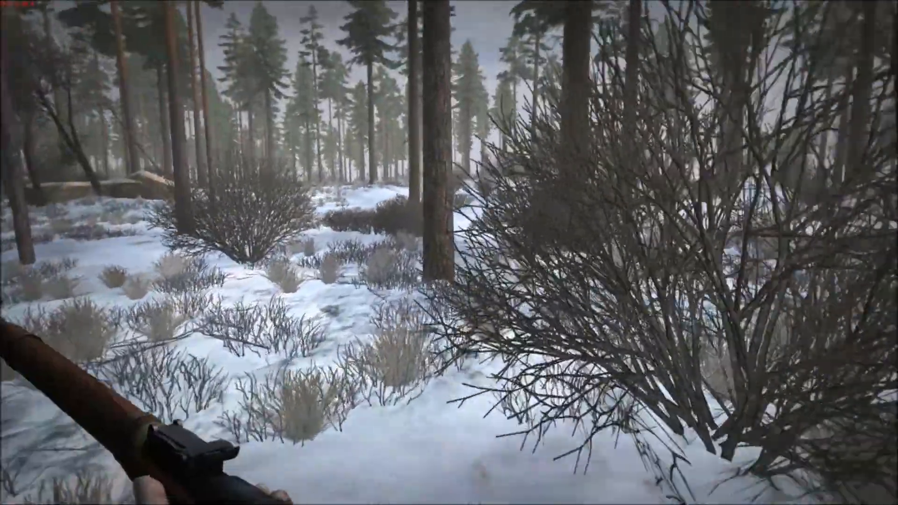
{"action": "key", "text": "w"}
{"action": "key", "text": "m"}
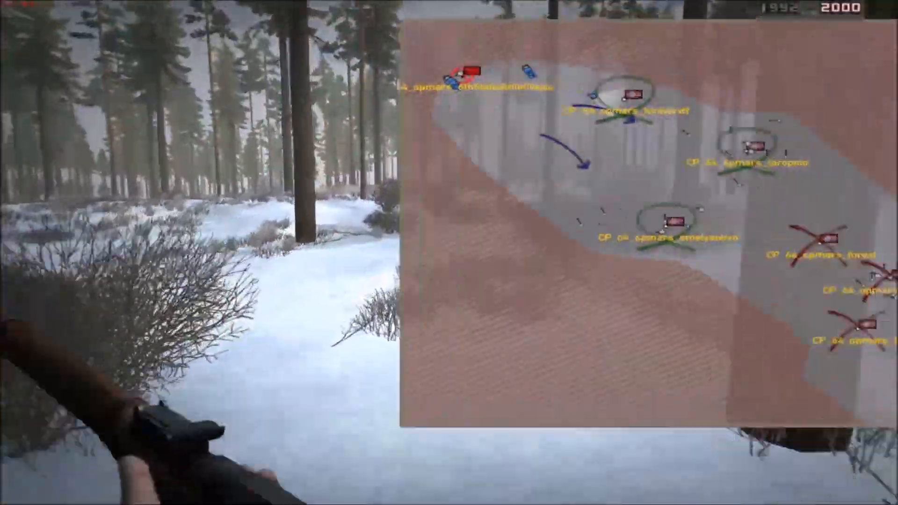
{"action": "key", "text": "m"}
{"action": "key", "text": "w"}
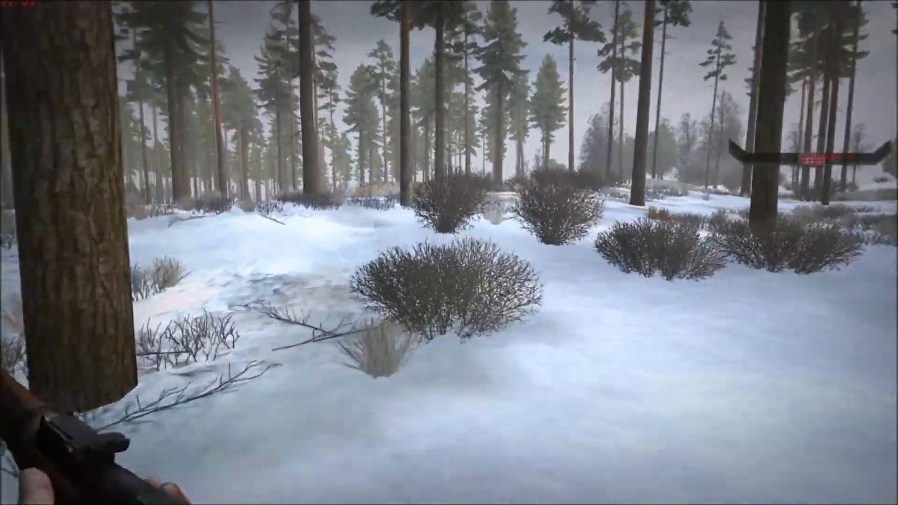
{"action": "key", "text": "w"}
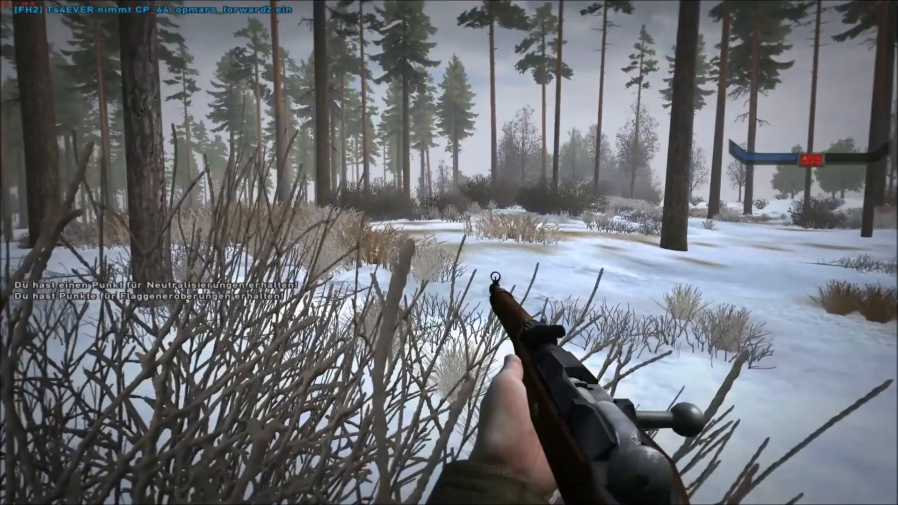
Step: Self-eliminate the soldier and respawn at the spawn point in map square A2
{"action": "key", "text": "Return"}
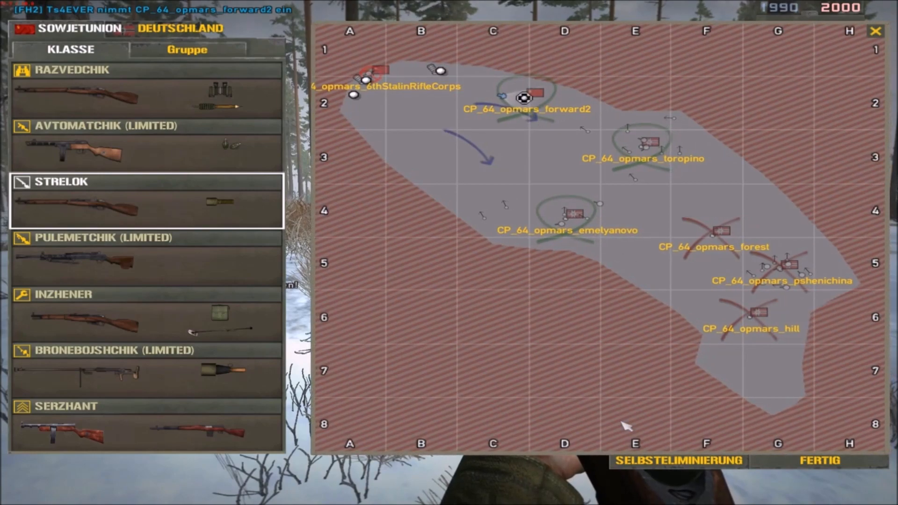
{"action": "left_click", "coordinate": [661, 459]}
{"action": "left_click", "coordinate": [355, 96]}
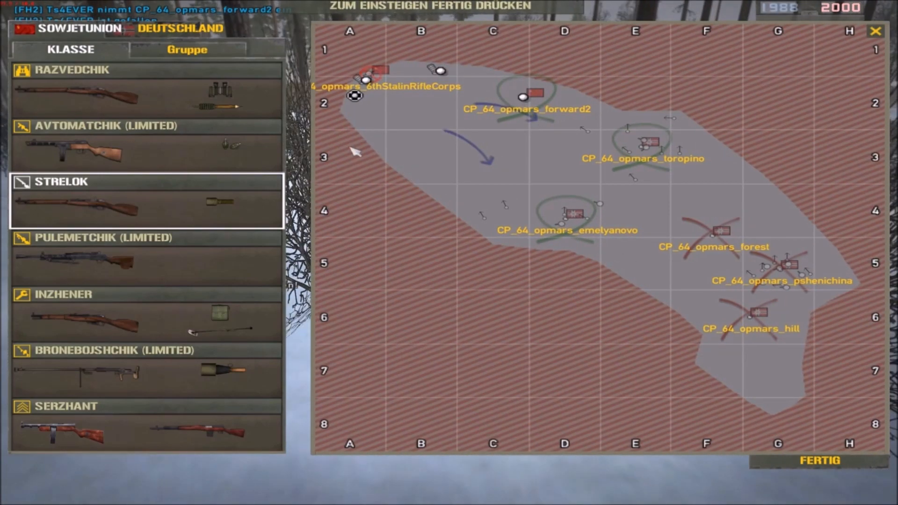
{"action": "key", "text": "Return"}
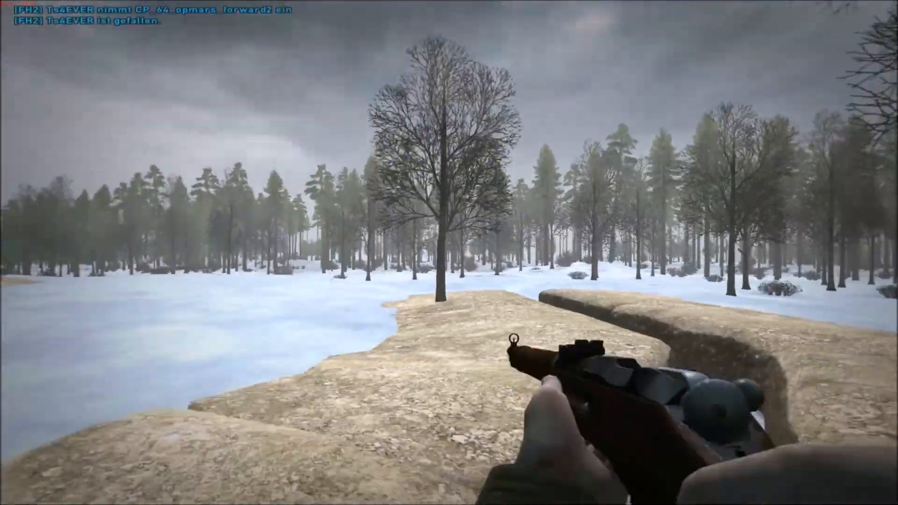
Step: Leave the trench at the A2 spawn and cross the snowfield to the forest edge, checking the position on the overview map
{"action": "key", "text": "m"}
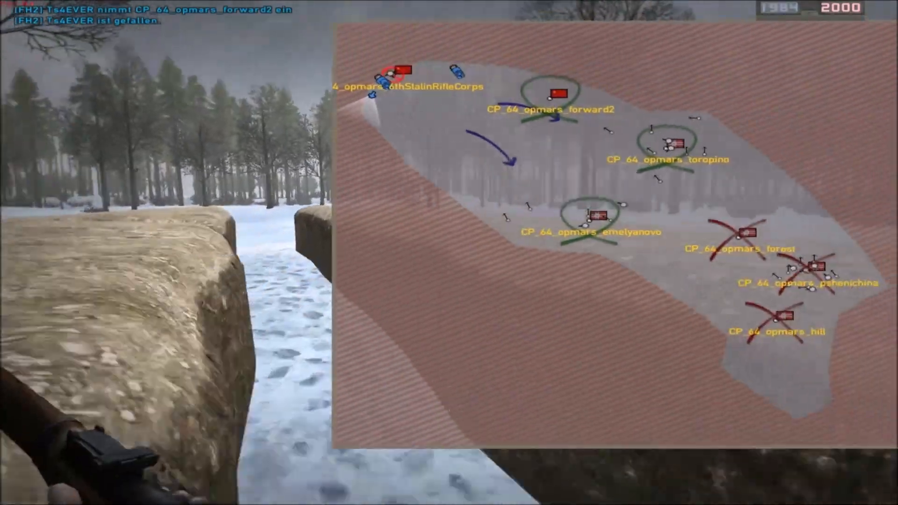
{"action": "key", "text": "w"}
{"action": "key", "text": "m"}
{"action": "key", "text": "1"}
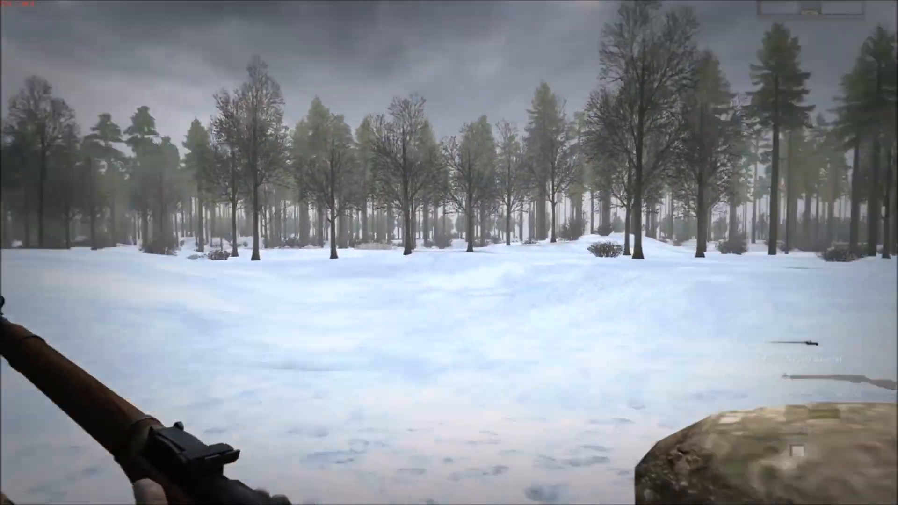
{"action": "key", "text": "4"}
{"action": "key", "text": "3"}
{"action": "key", "text": "m"}
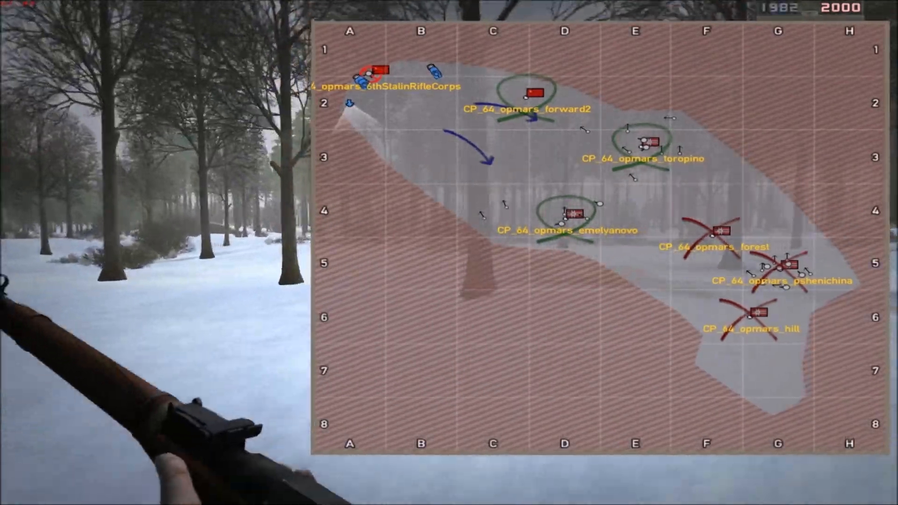
Step: Advance through the forest undergrowth to the CP_64_opmars_forward1 control point and capture it, checking the route on the map
{"action": "key", "text": "m"}
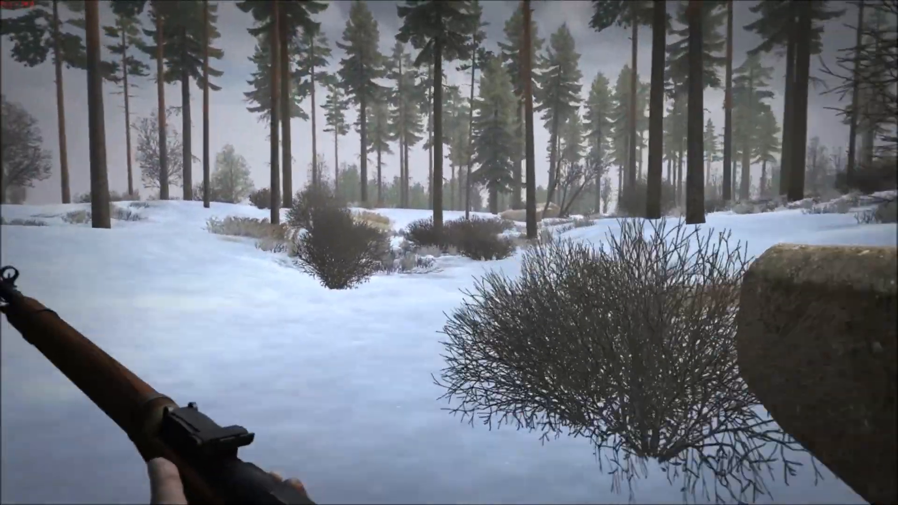
{"action": "key", "text": "m"}
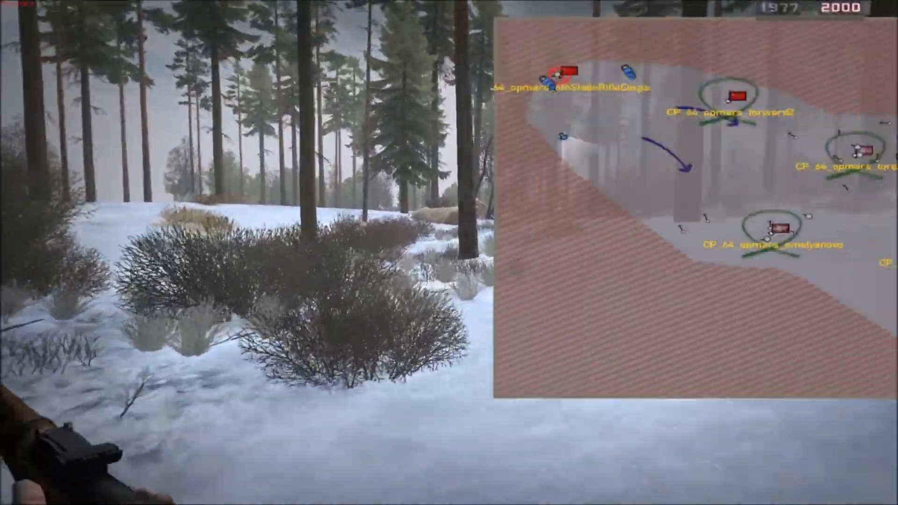
{"action": "key", "text": "m"}
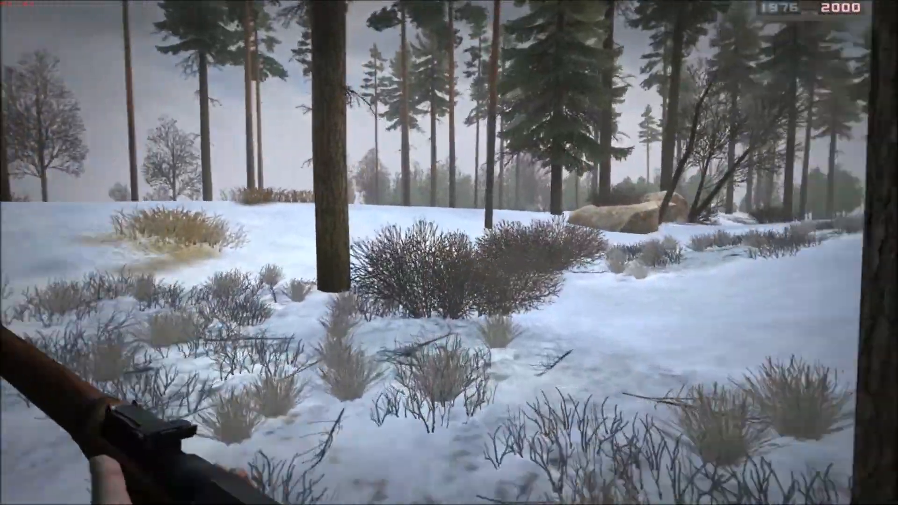
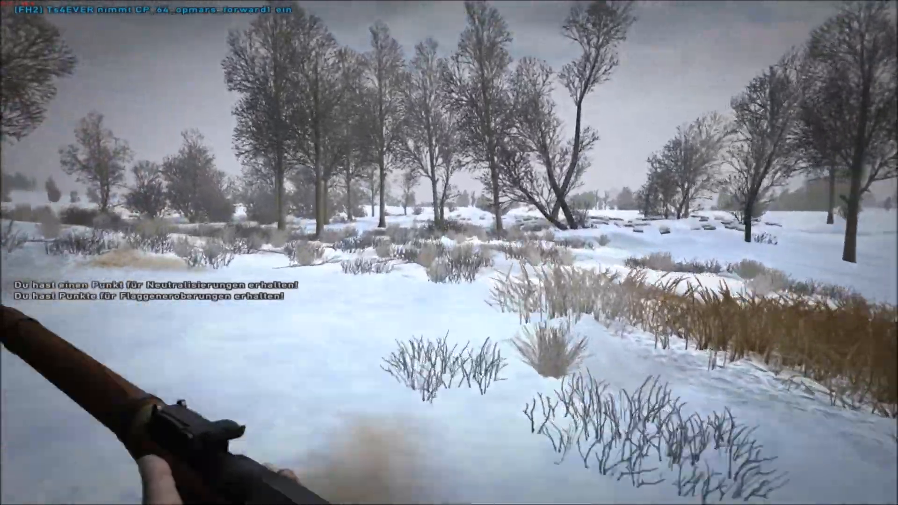
Step: Inspect the terrain beyond the forward1 control point, from the trees past the scattered rocks out to the open snowfield
{"action": "key", "text": "w"}
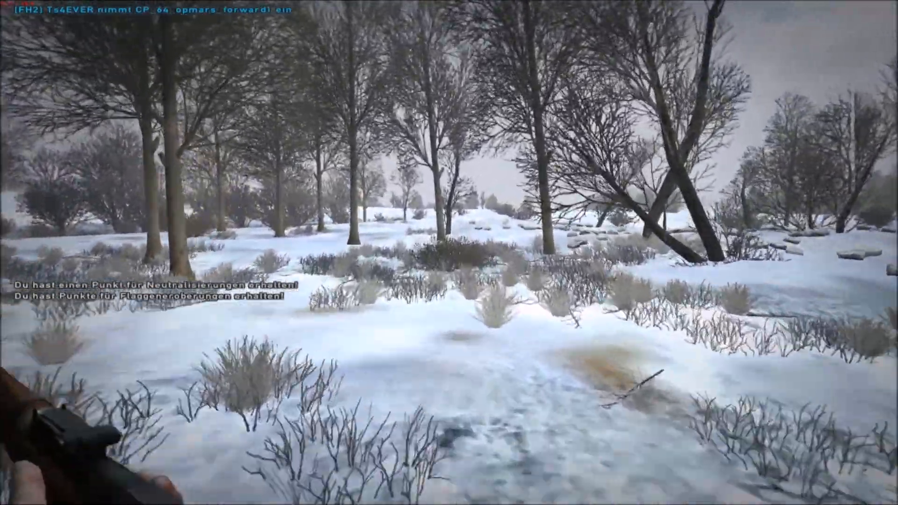
{"action": "key", "text": "w"}
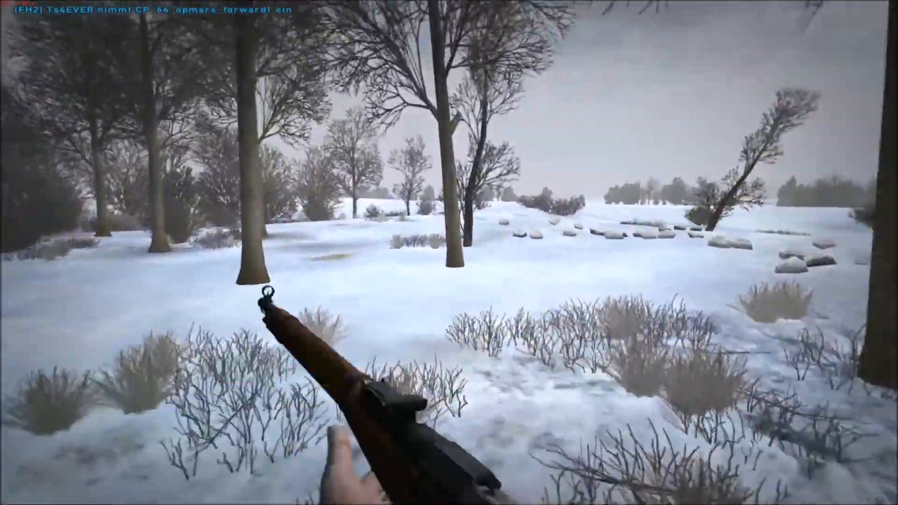
{"action": "key", "text": "w"}
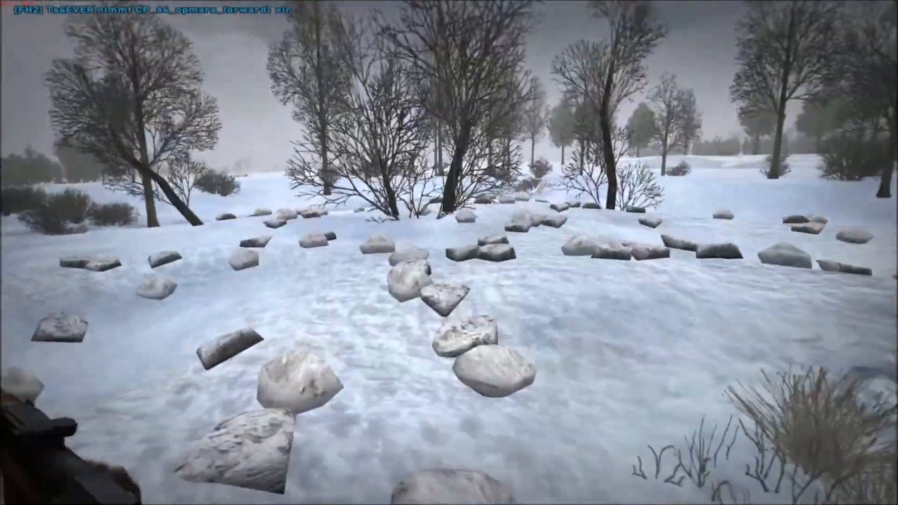
{"action": "key", "text": "w"}
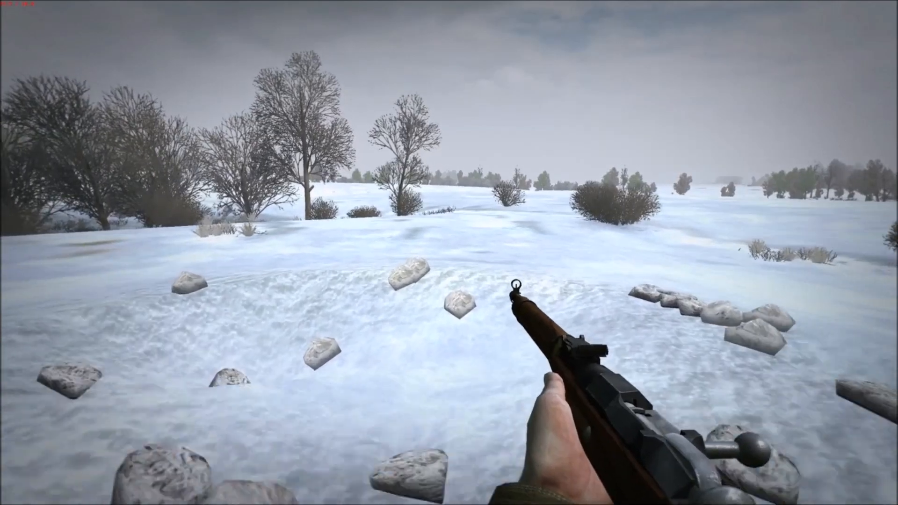
{"action": "key", "text": "w"}
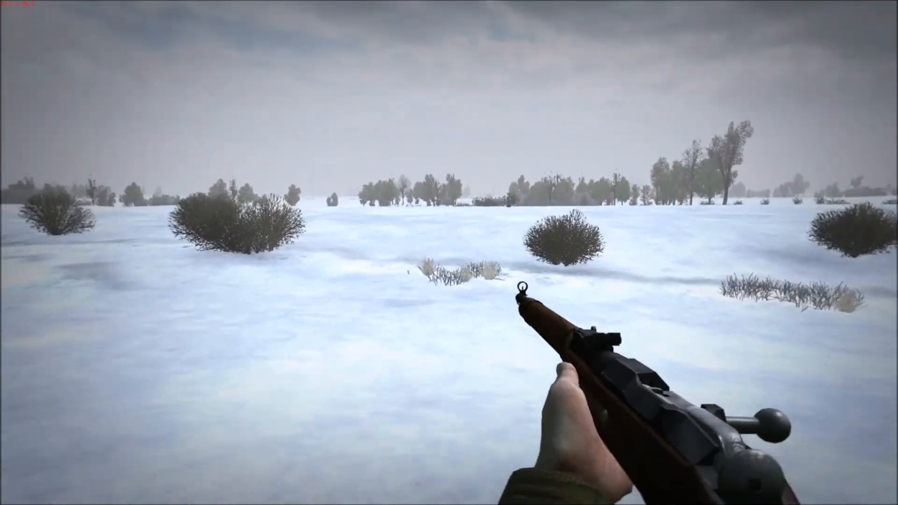
{"action": "key", "text": "w"}
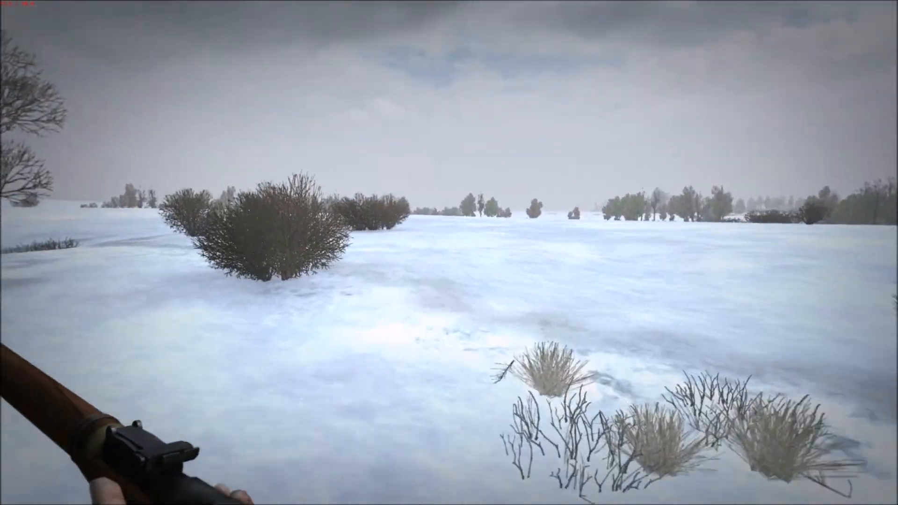
Step: Head back from the open field past the rocks into the wooded area around the forward1 control point
{"action": "key", "text": "w"}
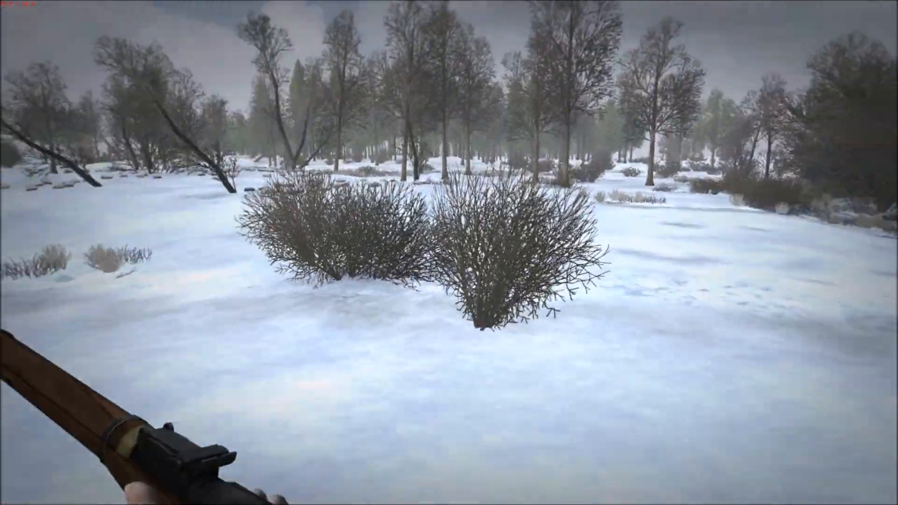
{"action": "key", "text": "w"}
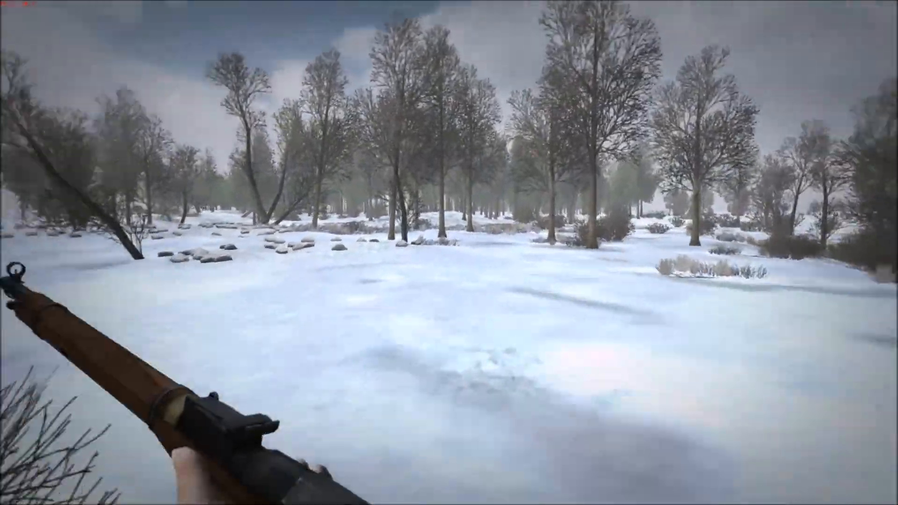
{"action": "key", "text": "w"}
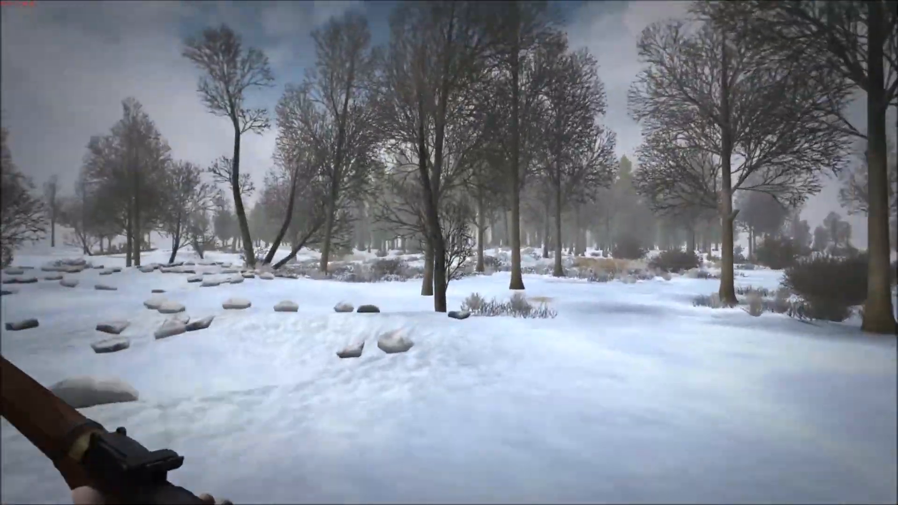
{"action": "key", "text": "w"}
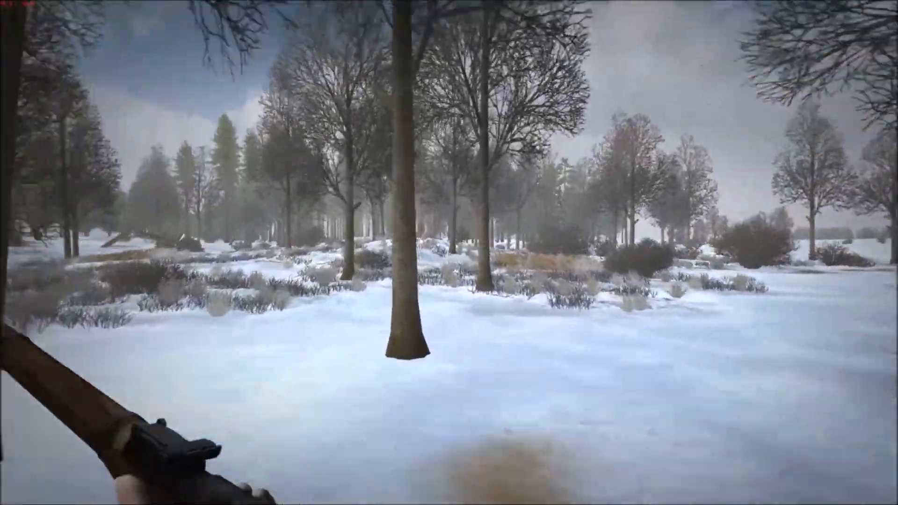
{"action": "key", "text": "w"}
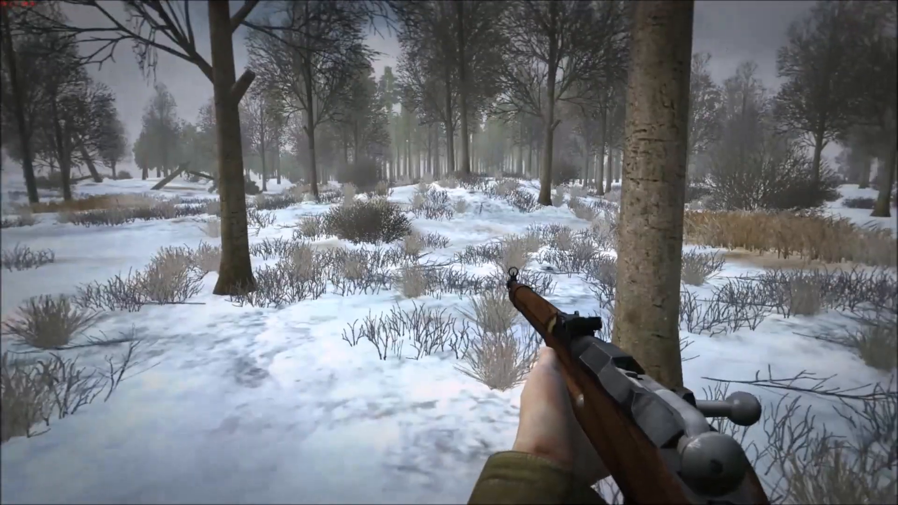
Step: Switch to the opposing team, respawn and set off across the snowy slope near the village
{"action": "key", "text": "Return"}
{"action": "left_click", "coordinate": [161, 29]}
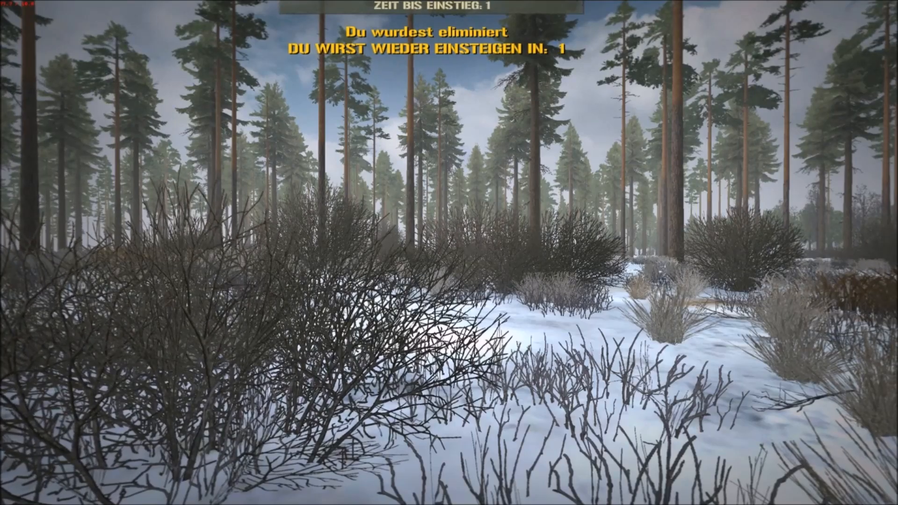
{"action": "key", "text": "w"}
{"action": "key", "text": "w"}
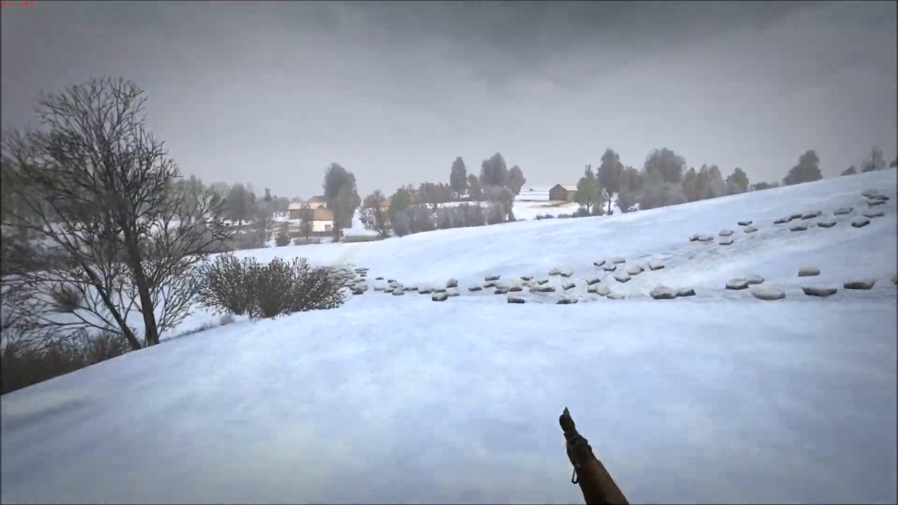
Step: Run past the bushes and across the snowy field to the hedge of bare trees below the village
{"action": "key", "text": "w"}
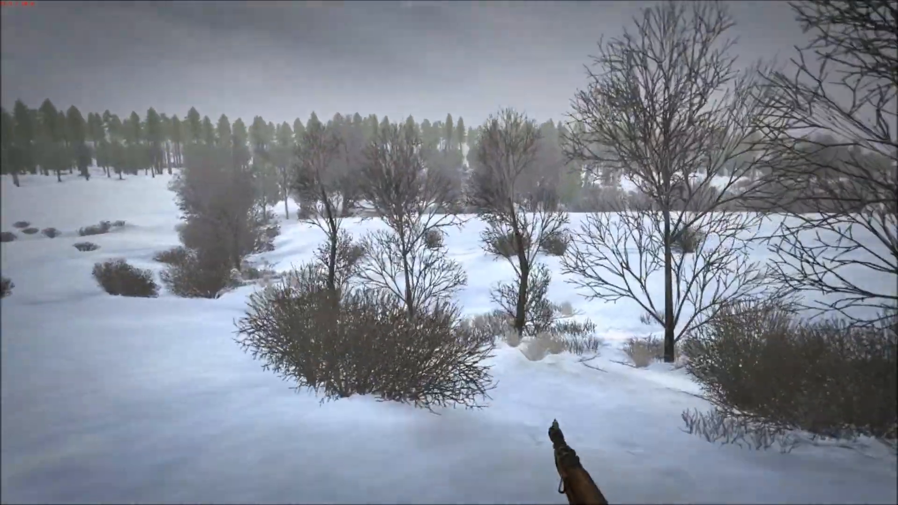
{"action": "key", "text": "w"}
{"action": "key", "text": "w"}
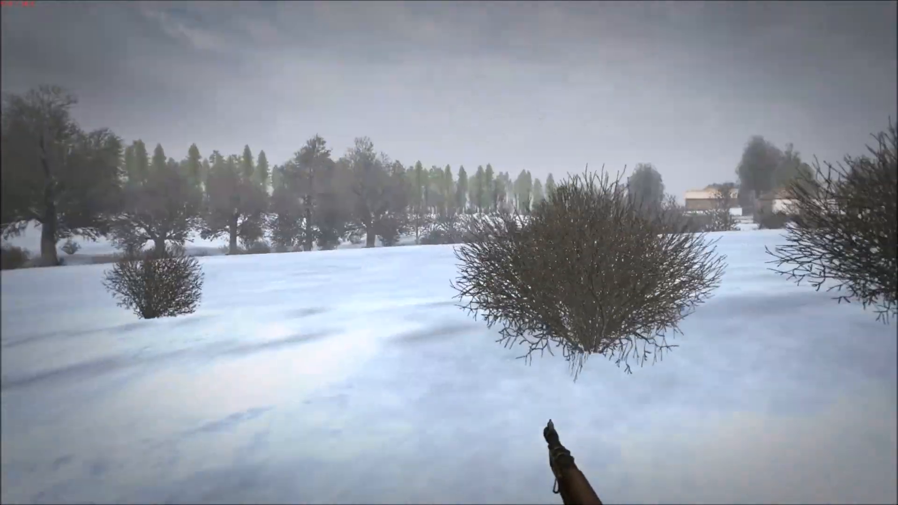
{"action": "key", "text": "w"}
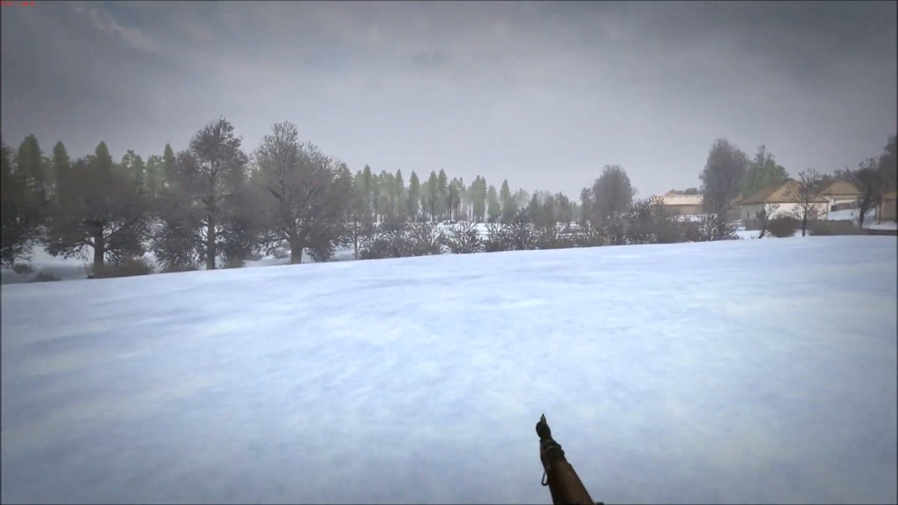
{"action": "key", "text": "w"}
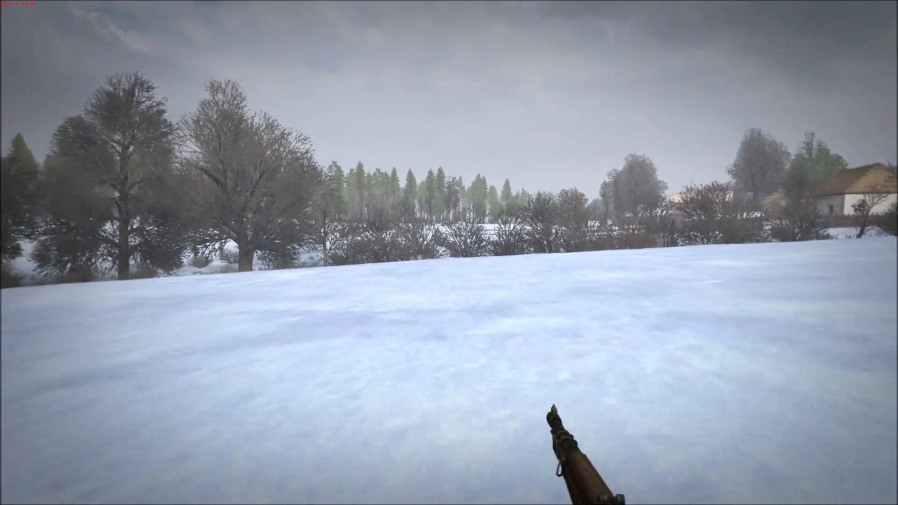
{"action": "key", "text": "w"}
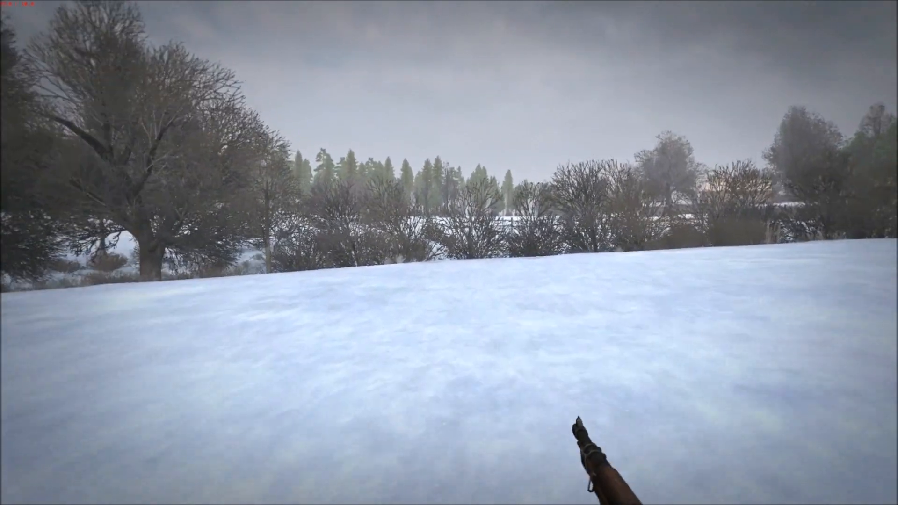
{"action": "key", "text": "w"}
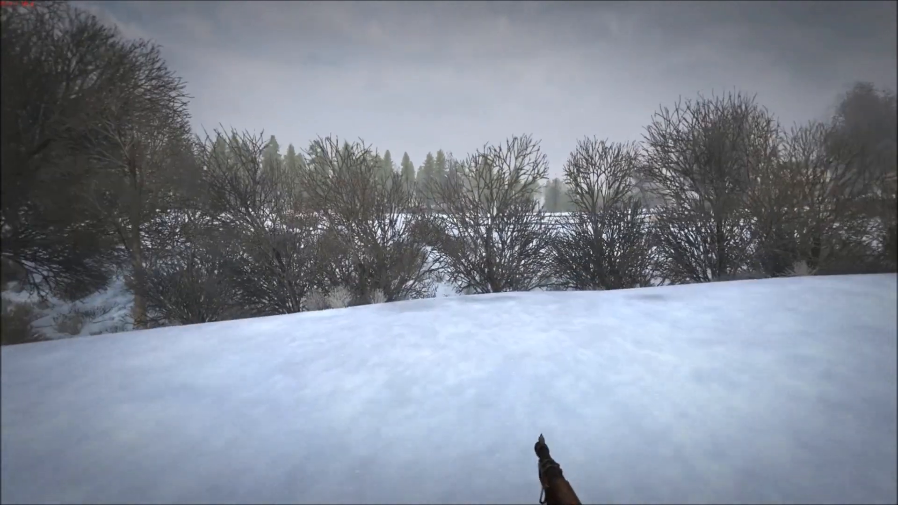
Step: Push through the hedge onto the open field and check the position relative to the forest control point on the map
{"action": "key", "text": "w"}
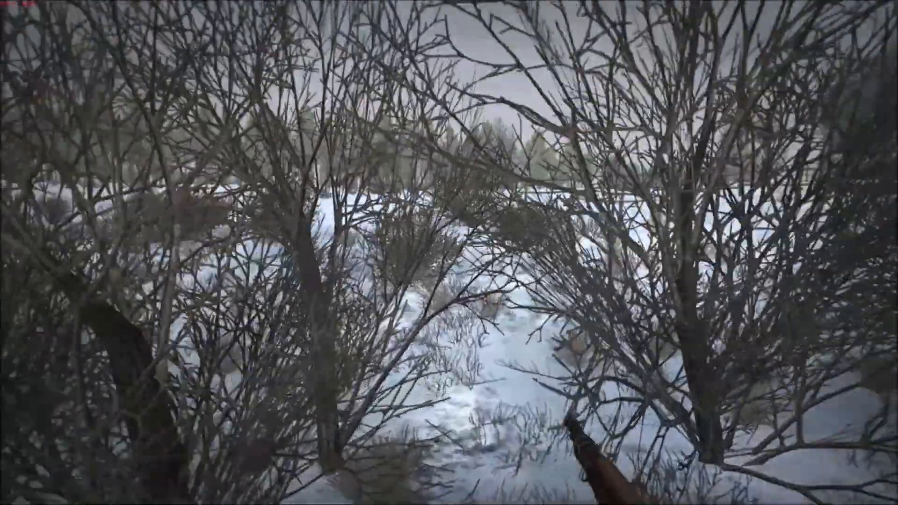
{"action": "key", "text": "w"}
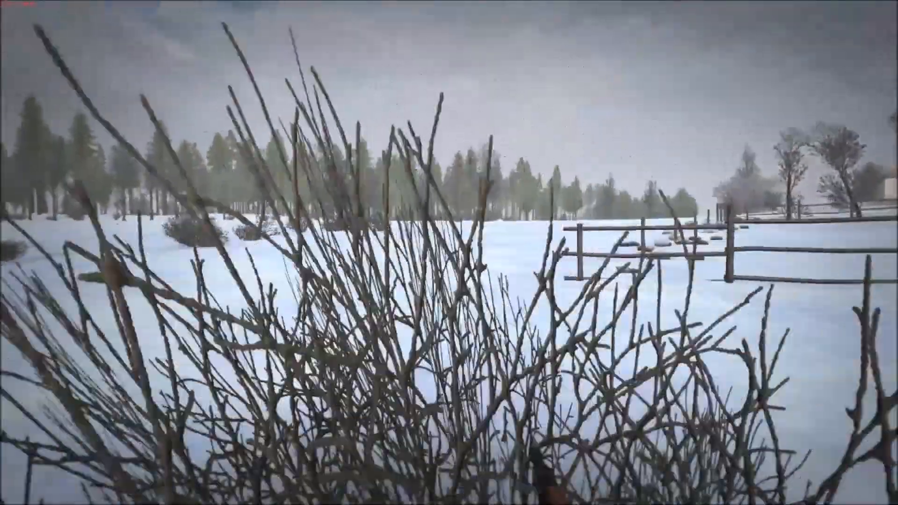
{"action": "key", "text": "w"}
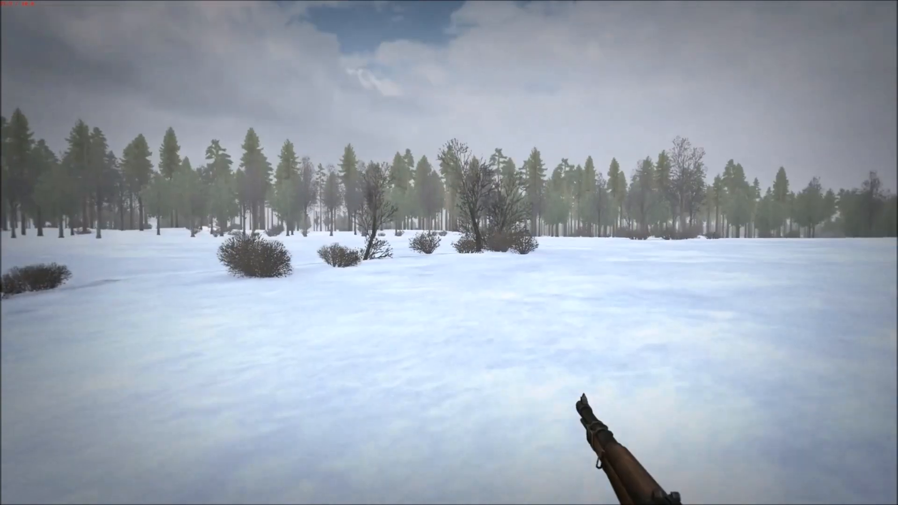
{"action": "key", "text": "w"}
{"action": "key", "text": "m"}
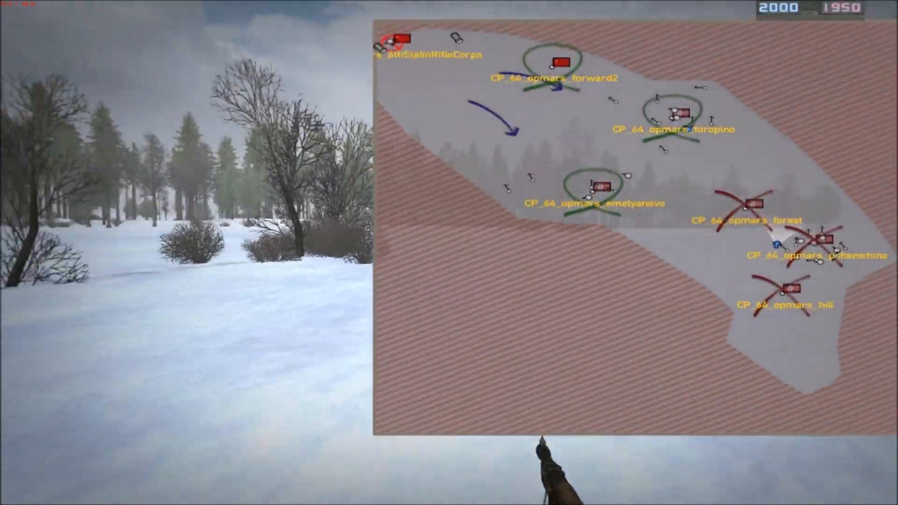
{"action": "key", "text": "m"}
Step: Cross the open snowfield and run through the bare trees into the pine woods toward the forest control point
{"action": "key", "text": "w"}
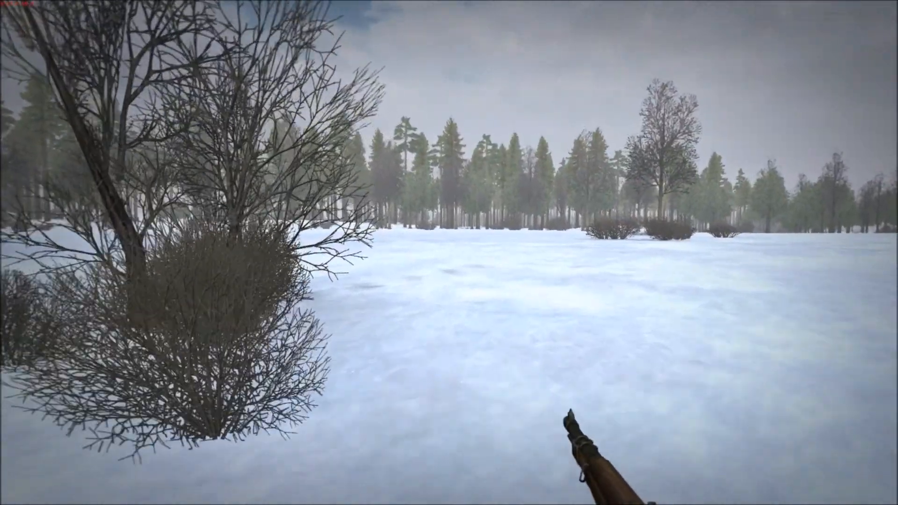
{"action": "key", "text": "w"}
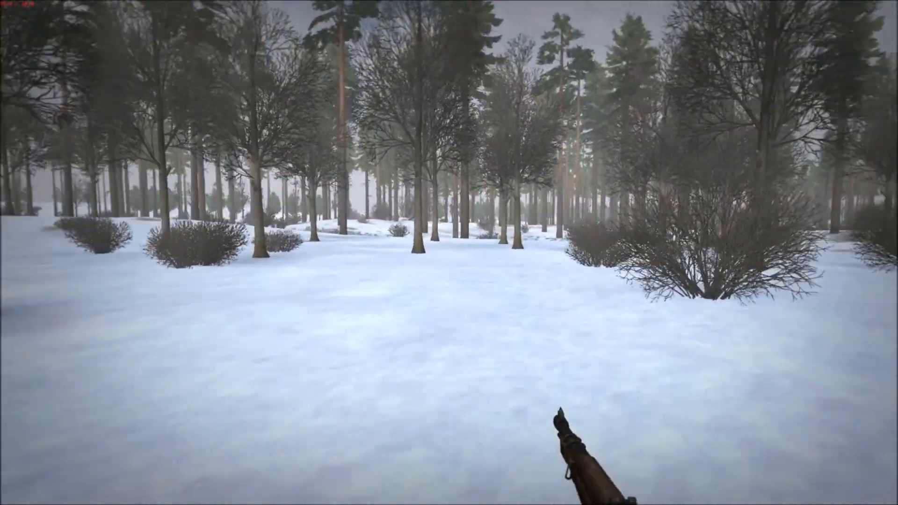
{"action": "key", "text": "w"}
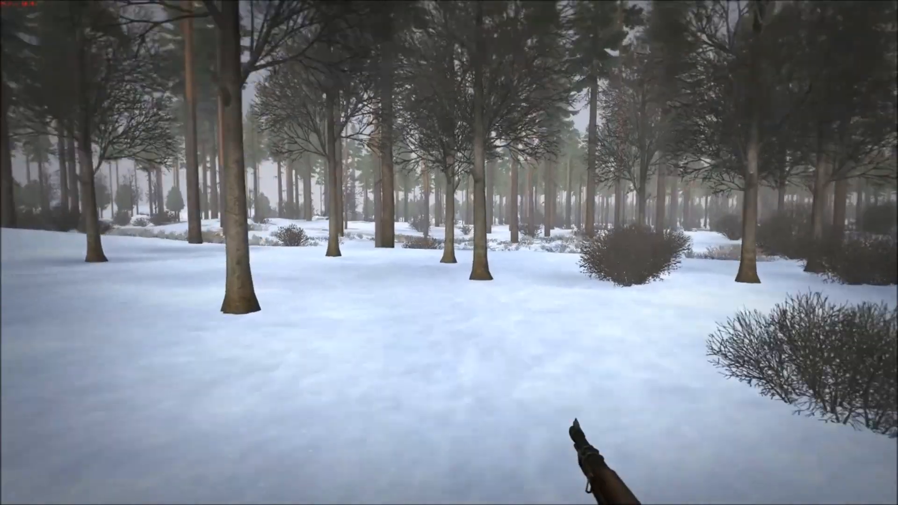
{"action": "key", "text": "w"}
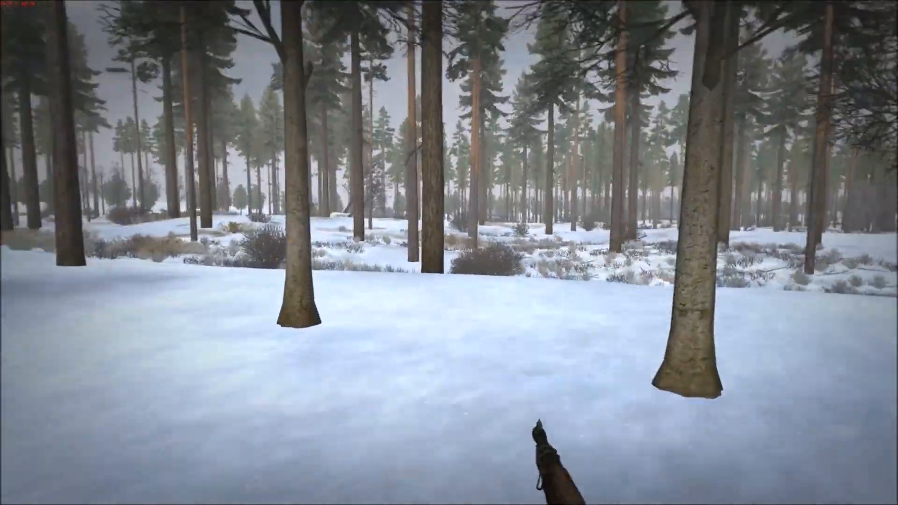
{"action": "key", "text": "w"}
{"action": "key", "text": "w"}
{"action": "key", "text": "w"}
{"action": "key", "text": "w"}
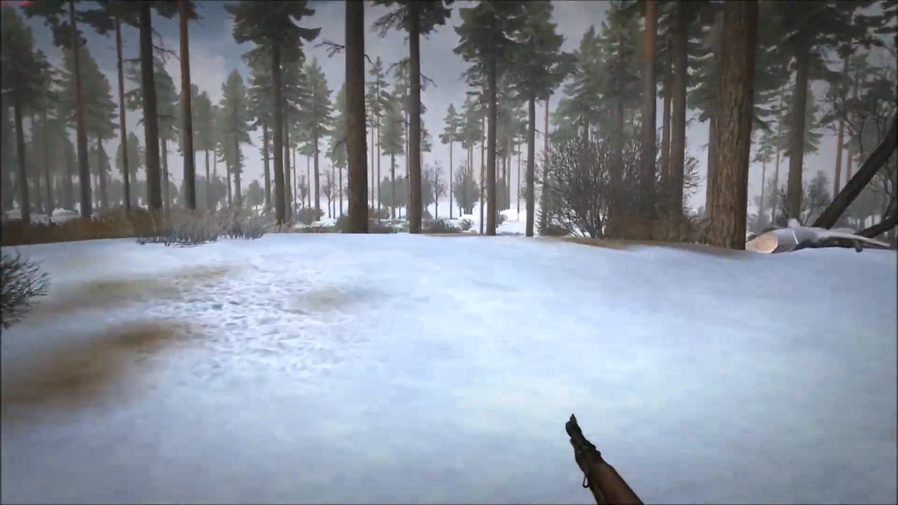
Step: Move deeper into the pine woods and check the position relative to the forest control point on the map
{"action": "key", "text": "w"}
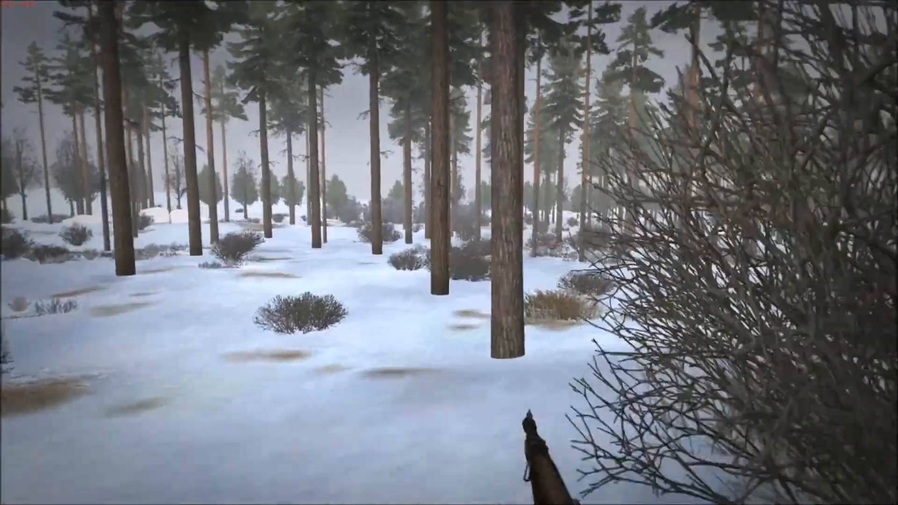
{"action": "key", "text": "w"}
{"action": "key", "text": "m"}
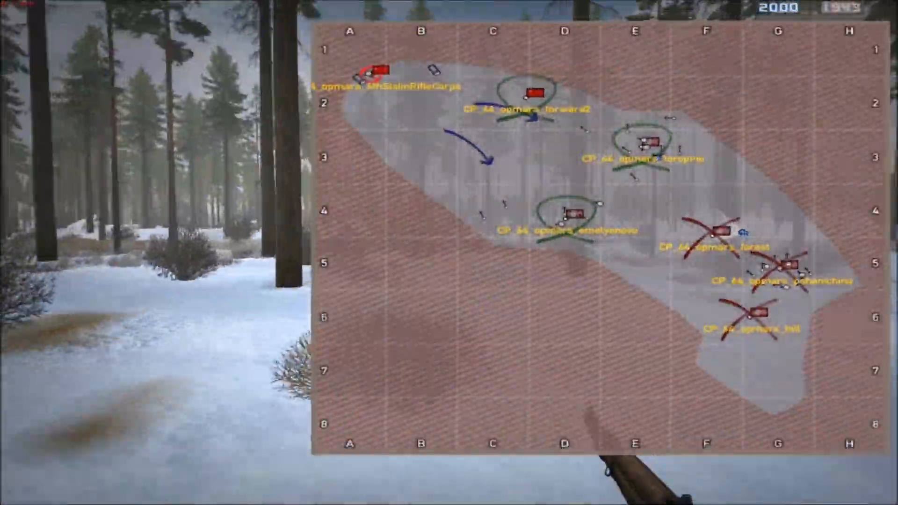
{"action": "key", "text": "m"}
Step: Run west through the pines and undergrowth into the capture zone of the forest control point
{"action": "key", "text": "w"}
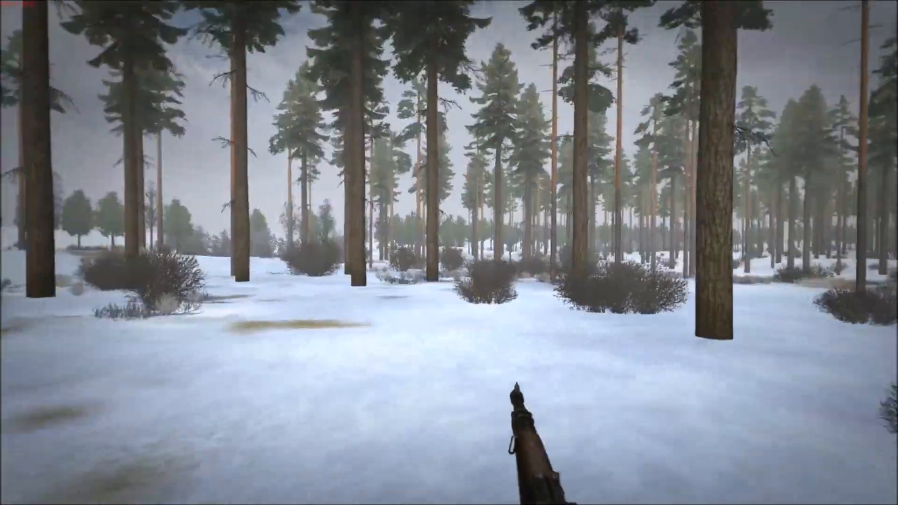
{"action": "key", "text": "w"}
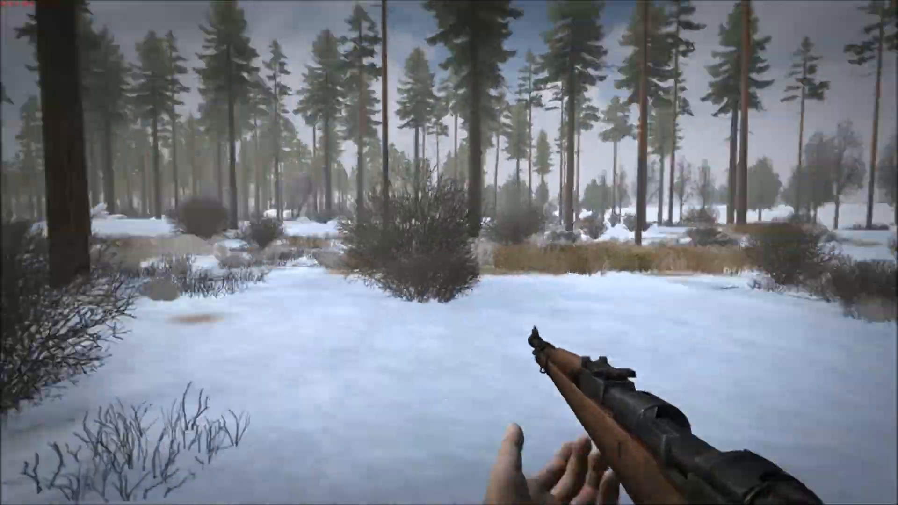
{"action": "key", "text": "w"}
{"action": "key", "text": "w"}
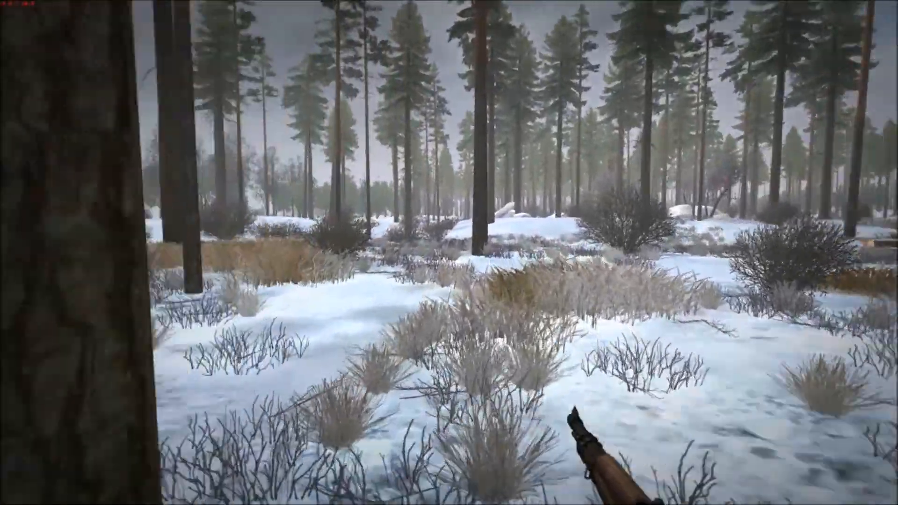
{"action": "key", "text": "w"}
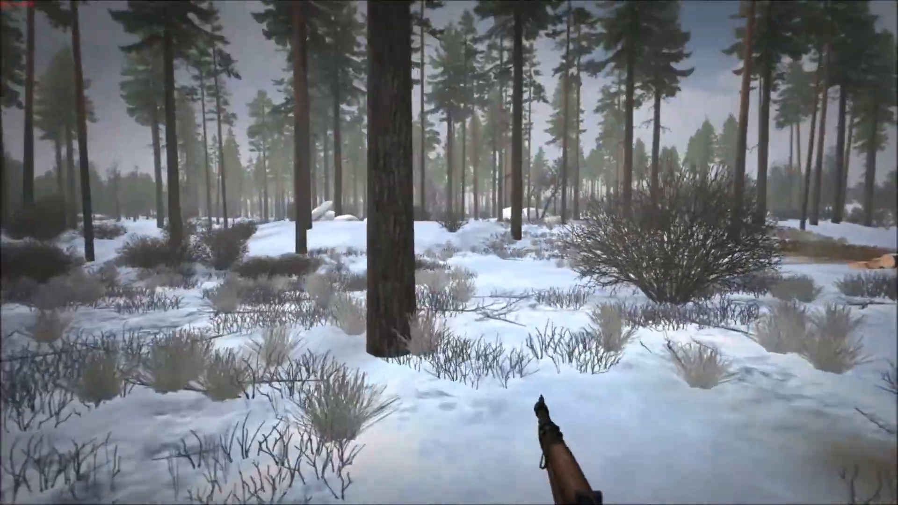
{"action": "key", "text": "w"}
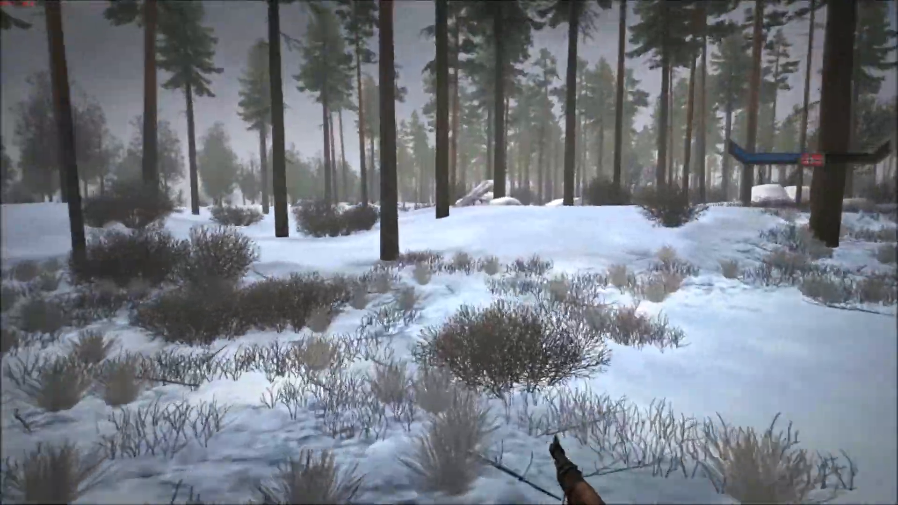
{"action": "key", "text": "w"}
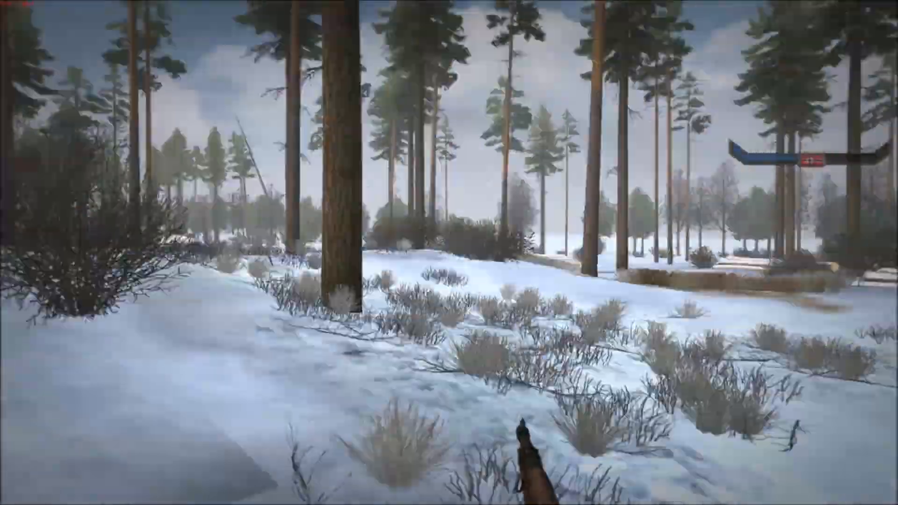
Step: Continue through the capture zone to the flag and snow-covered boulders of the forest control point
{"action": "key", "text": "a"}
{"action": "key", "text": "w"}
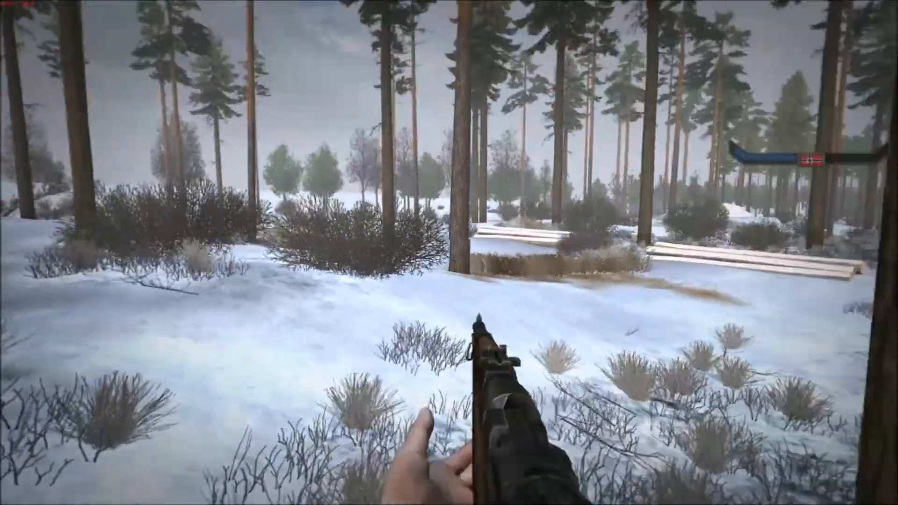
{"action": "key", "text": "w"}
{"action": "key", "text": "w"}
{"action": "key", "text": "w"}
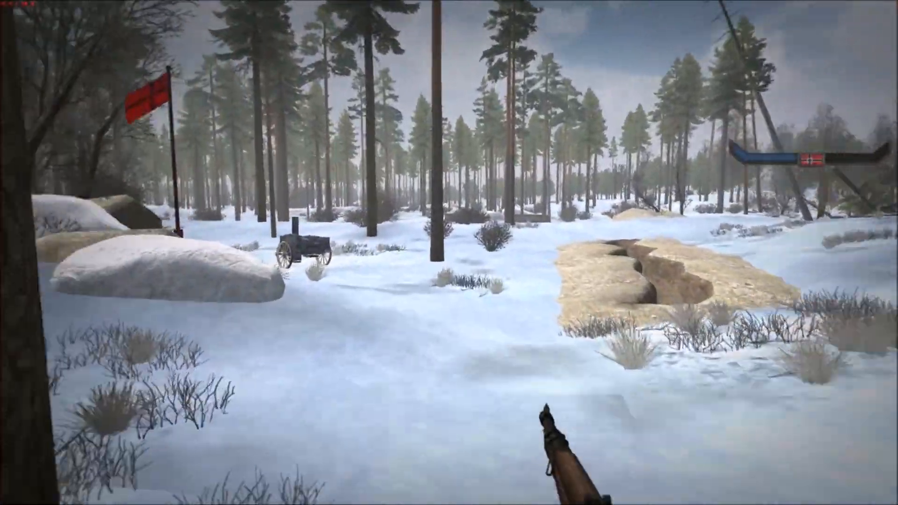
Step: Inspect the trench near the forest flag and the wooden carts standing among the pines
{"action": "key", "text": "w"}
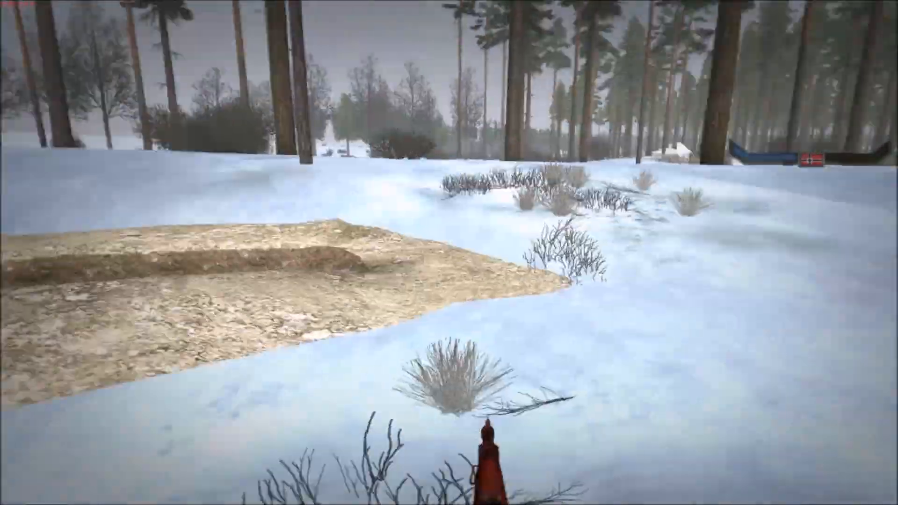
{"action": "key", "text": "w"}
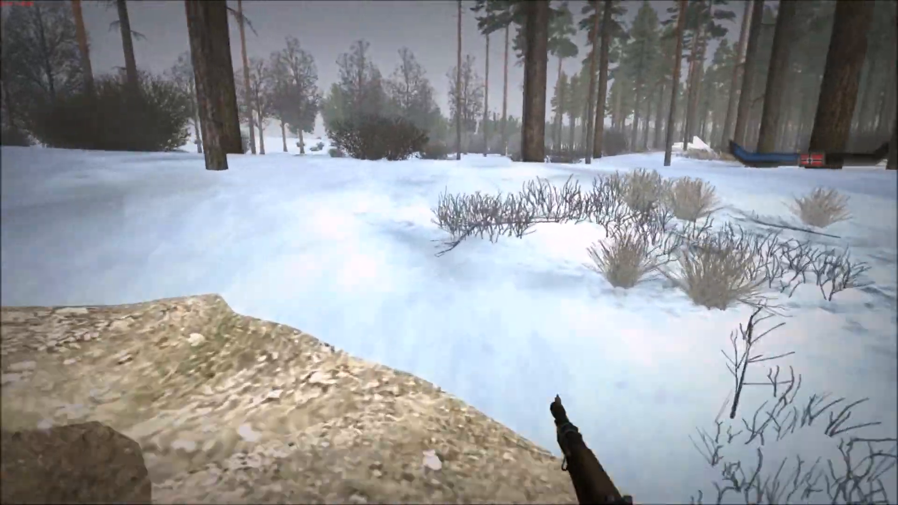
{"action": "key", "text": "w"}
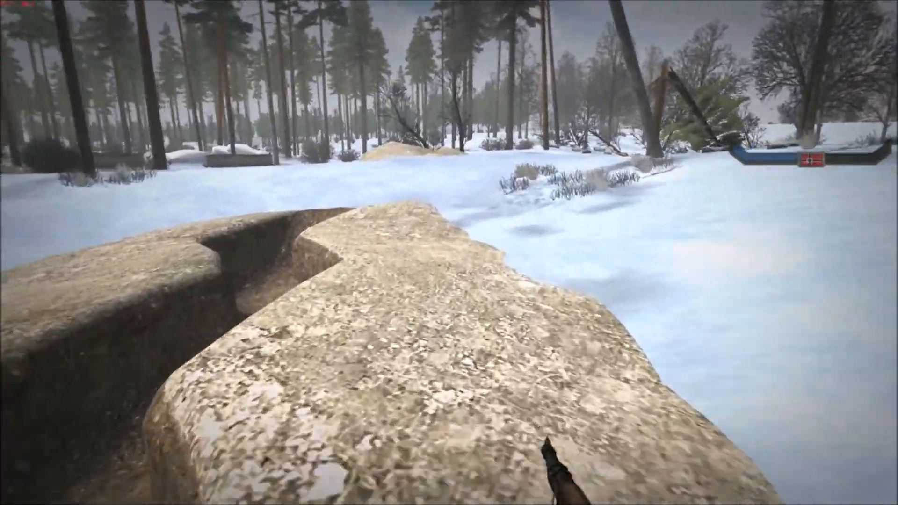
{"action": "key", "text": "w"}
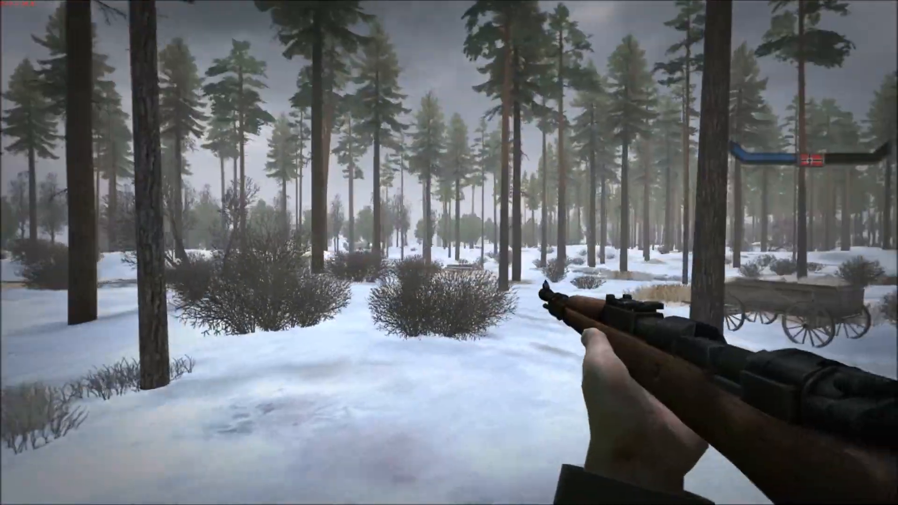
{"action": "key", "text": "w"}
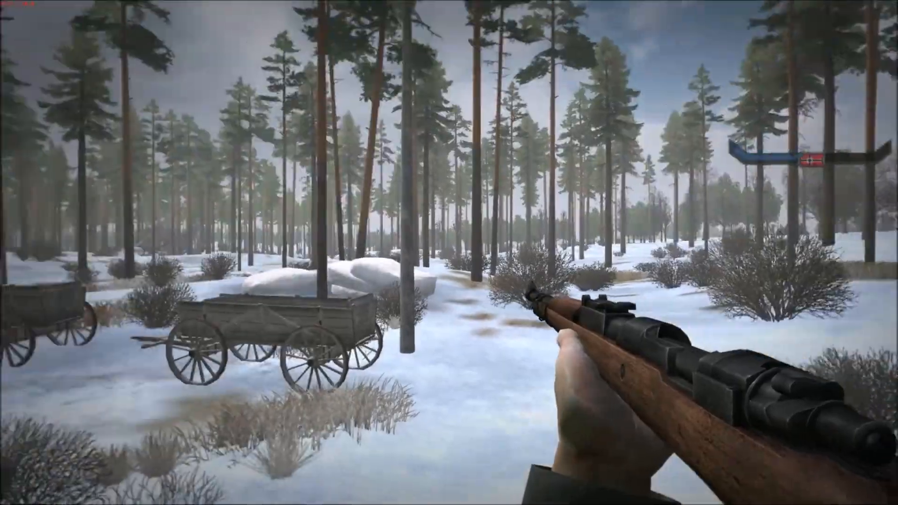
Step: Inspect the scattered rocks, fallen trees and wrecked wagons along the edge of the forest control point
{"action": "key", "text": "w"}
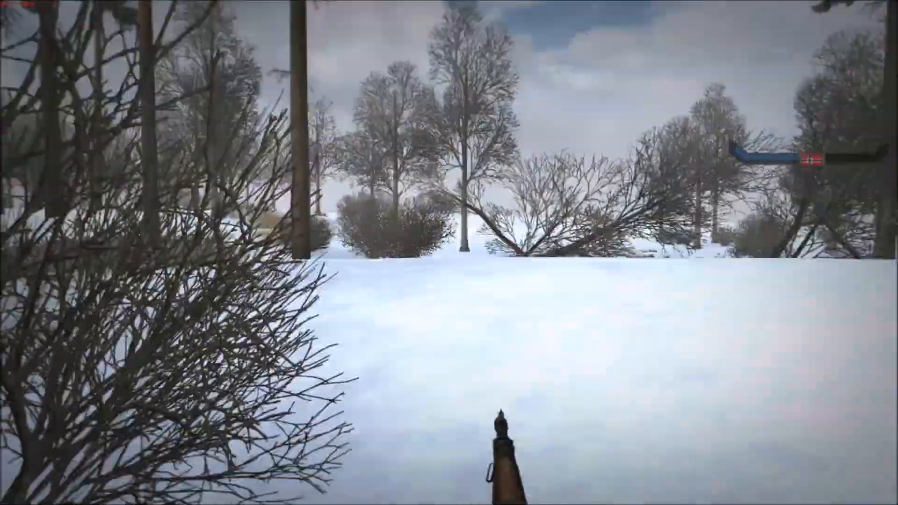
{"action": "key", "text": "w"}
{"action": "key", "text": "w"}
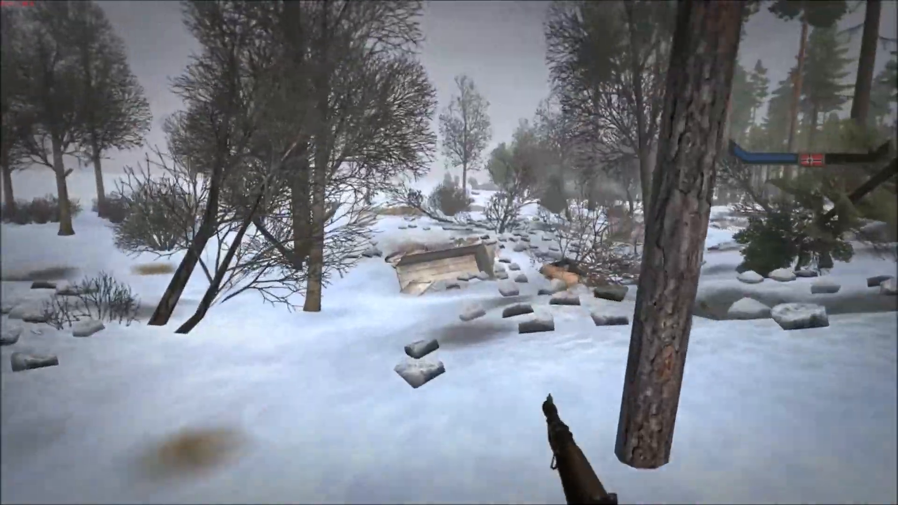
{"action": "key", "text": "w"}
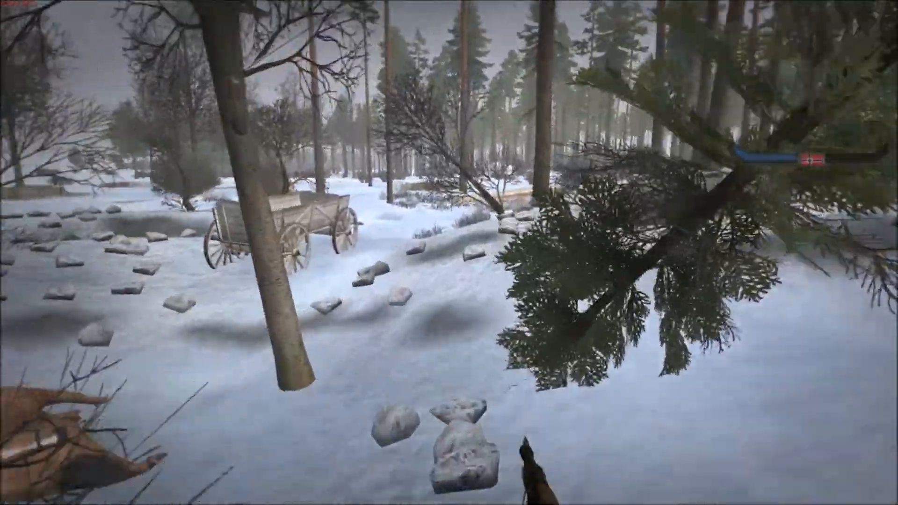
{"action": "key", "text": "w"}
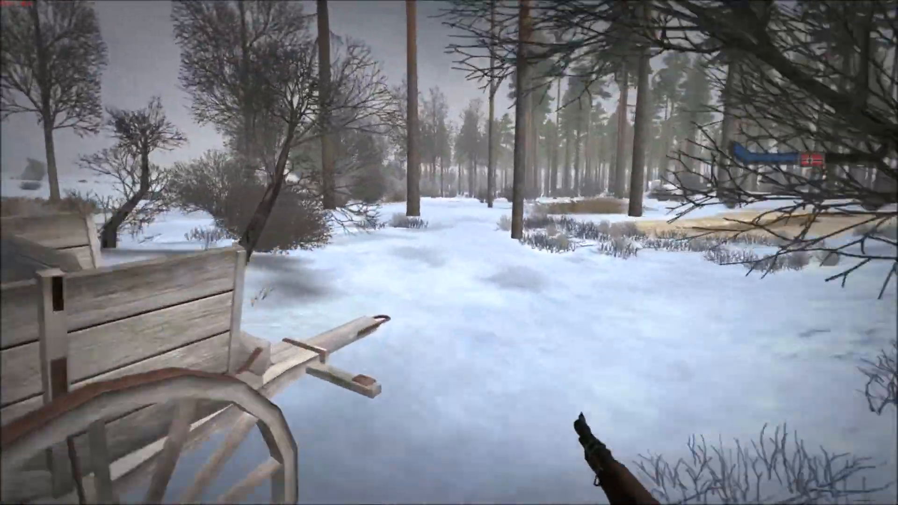
{"action": "key", "text": "w"}
{"action": "key", "text": "w"}
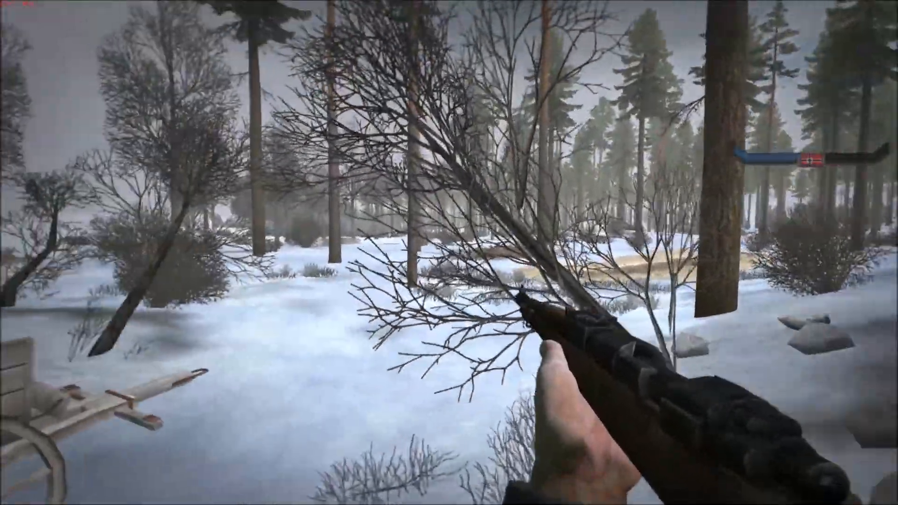
Step: Return to the trench and check the forest control point and the available spawn points on the spawn map
{"action": "key", "text": "w"}
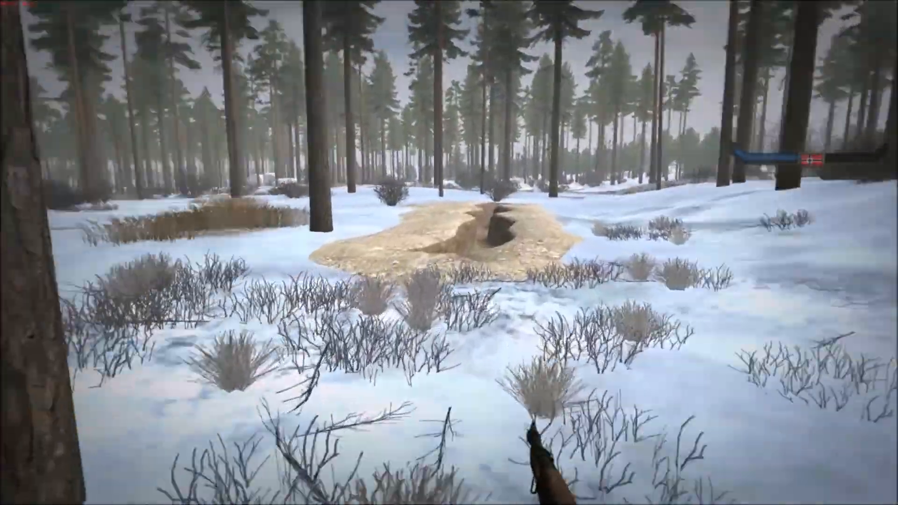
{"action": "key", "text": "w"}
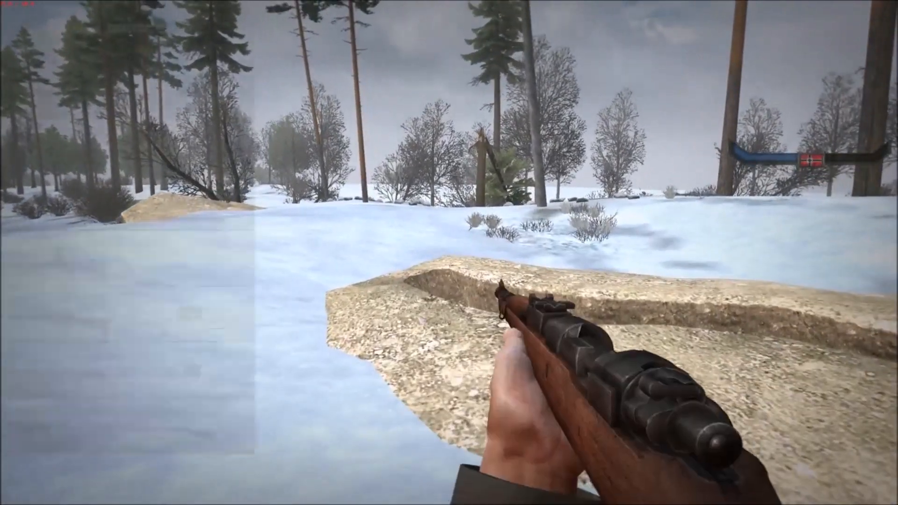
{"action": "key", "text": "Escape"}
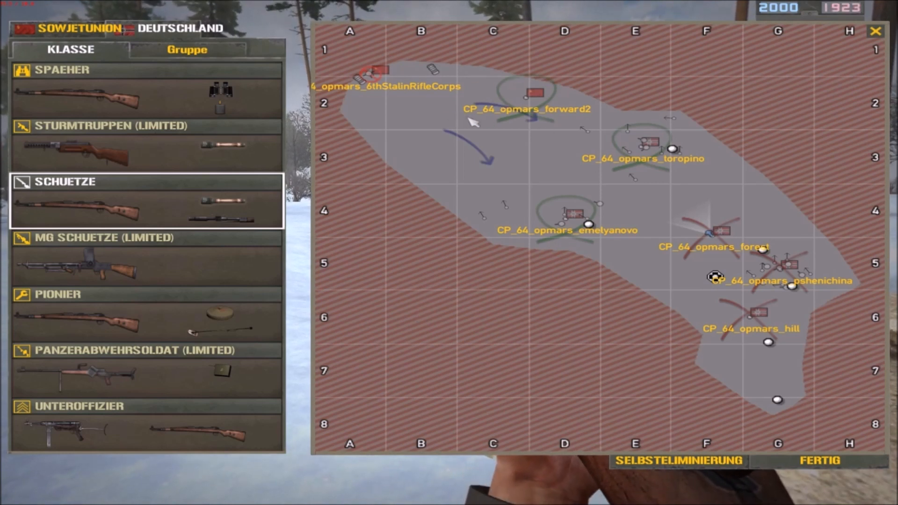
{"action": "key", "text": "Escape"}
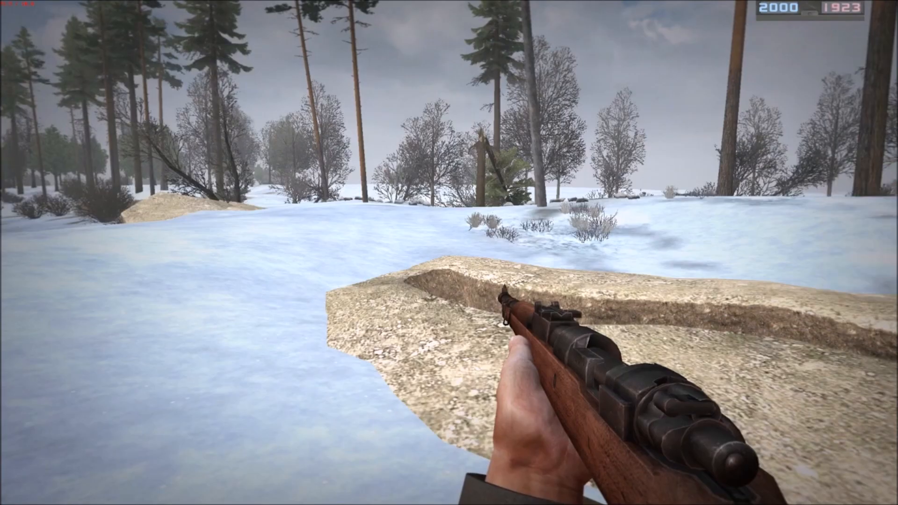
Step: Walk from the trench past the scattered rocks and wagon, and return to the pines inside the capture zone
{"action": "key", "text": "w"}
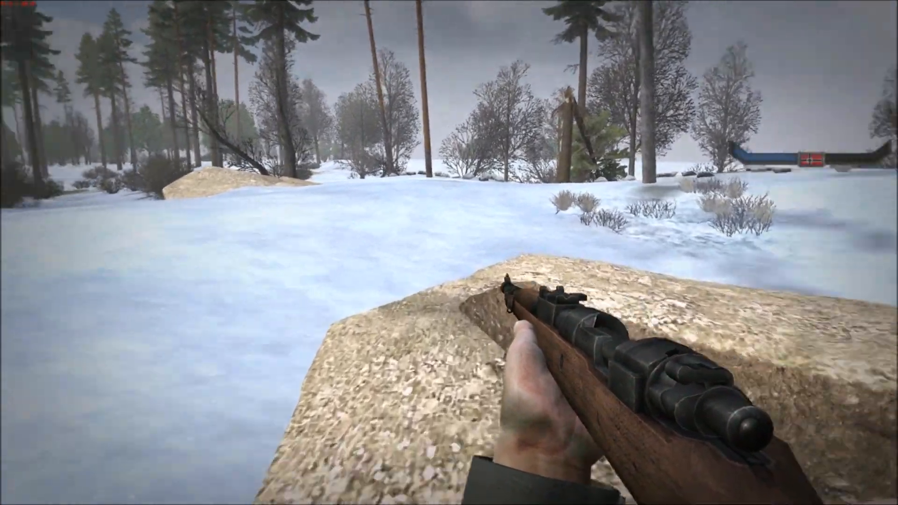
{"action": "key", "text": "w"}
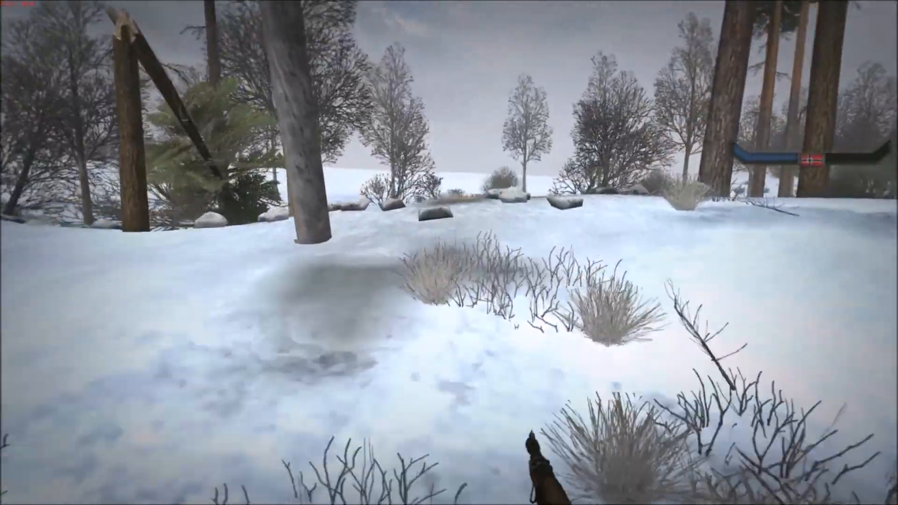
{"action": "key", "text": "w"}
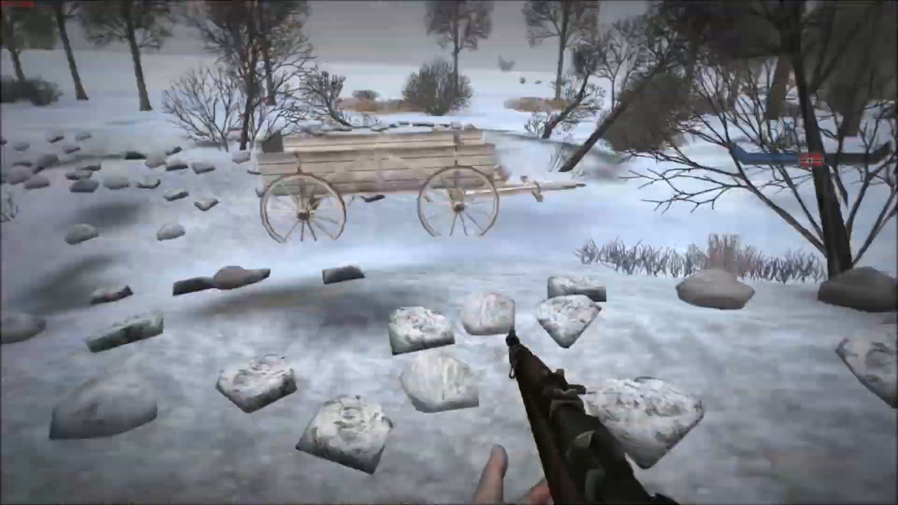
{"action": "key", "text": "w"}
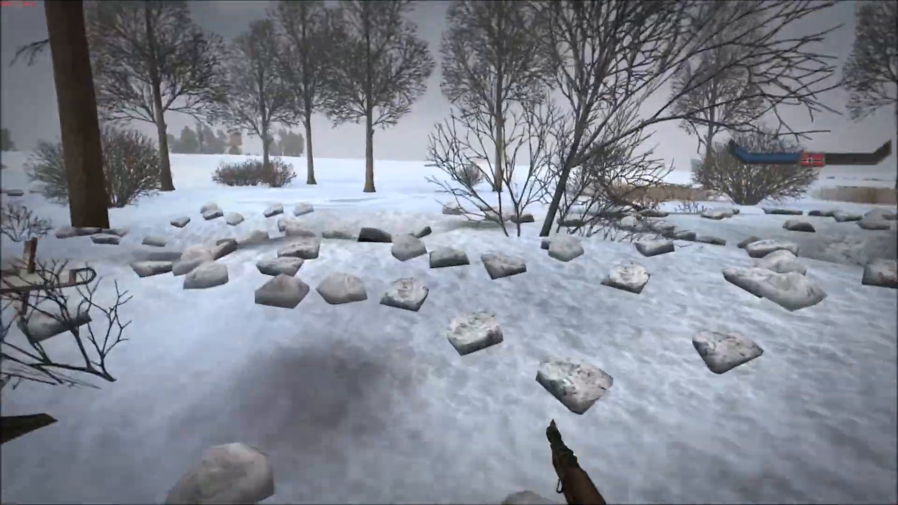
{"action": "key", "text": "w"}
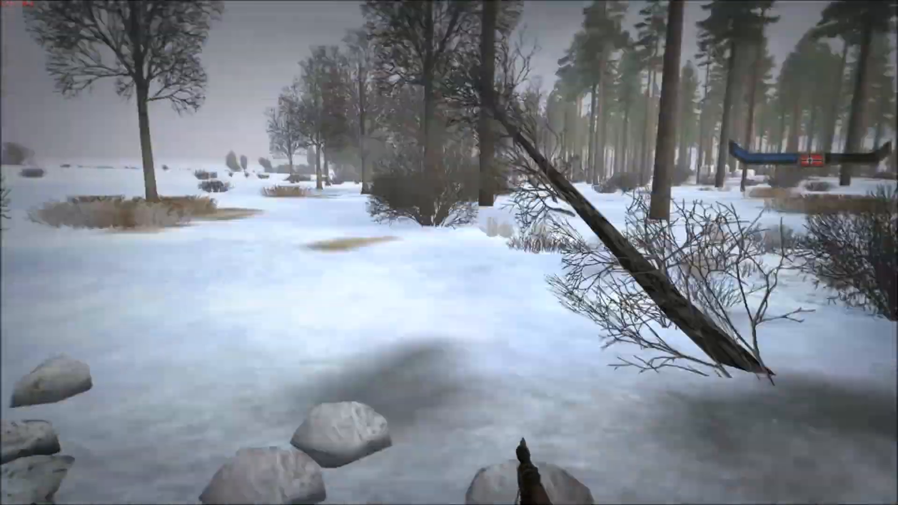
{"action": "key", "text": "w"}
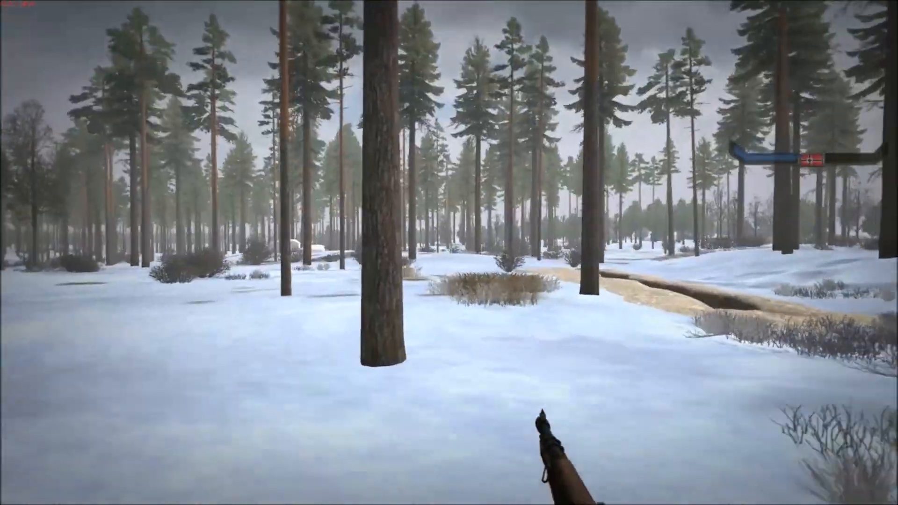
Step: Switch to BF2Editor and set the renderer's minCullDistance to 2000
{"action": "key", "text": "w"}
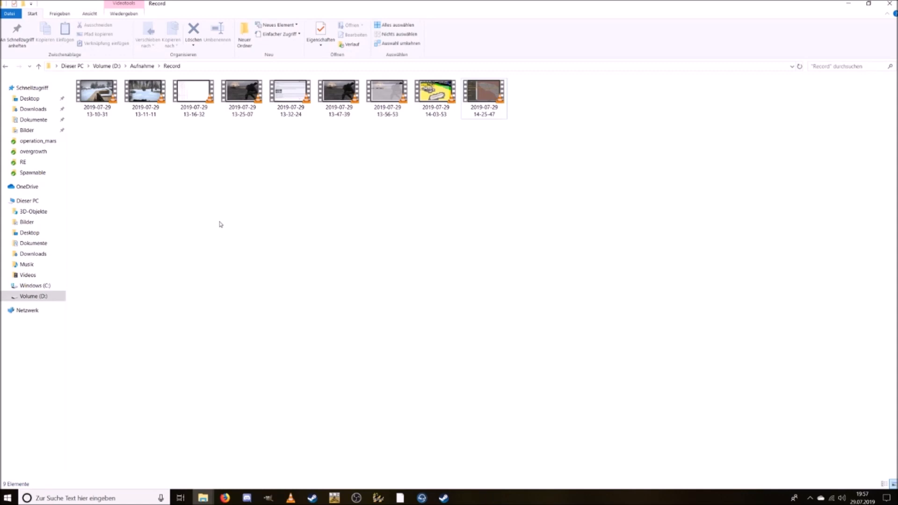
{"action": "left_click", "coordinate": [379, 499]}
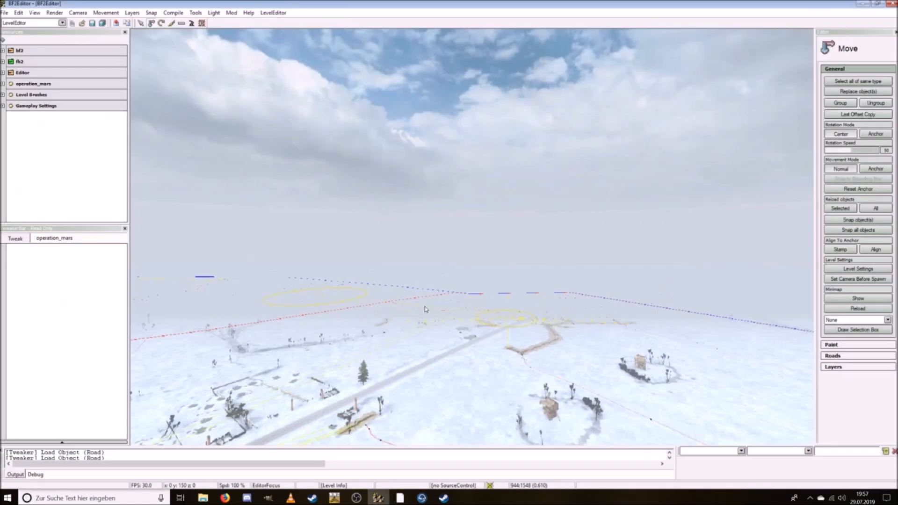
{"action": "key", "text": "ctrl+w"}
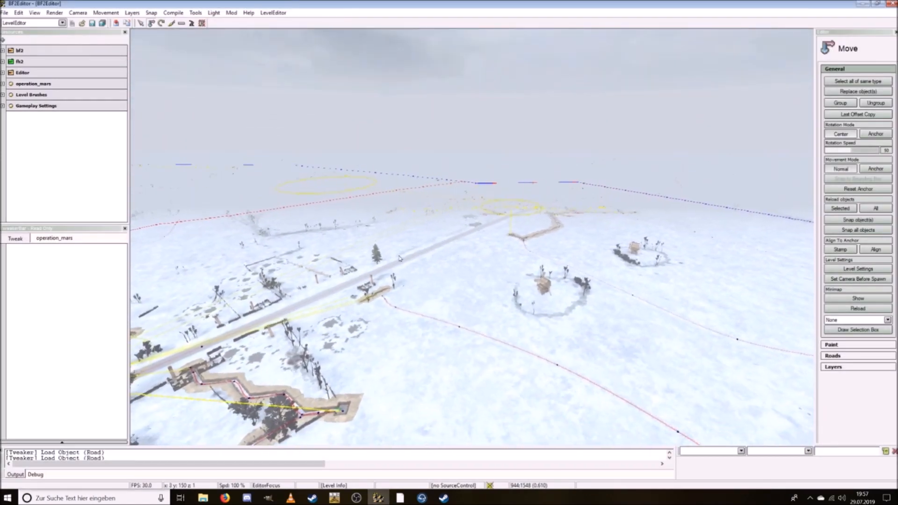
{"action": "scroll", "coordinate": [426, 294], "scroll_direction": "up", "scroll_amount": 3, "text": "ctrl"}
{"action": "key", "text": "w"}
{"action": "key", "text": "d"}
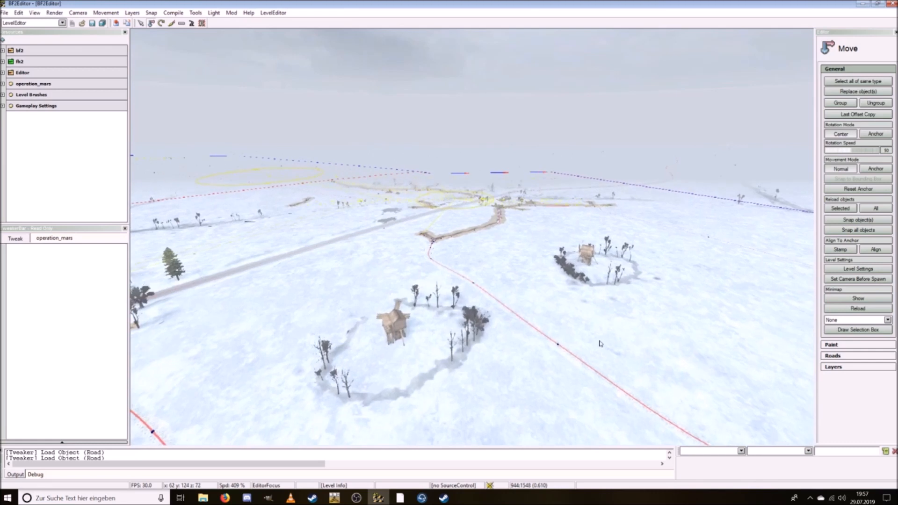
{"action": "key", "text": "ctrl+w"}
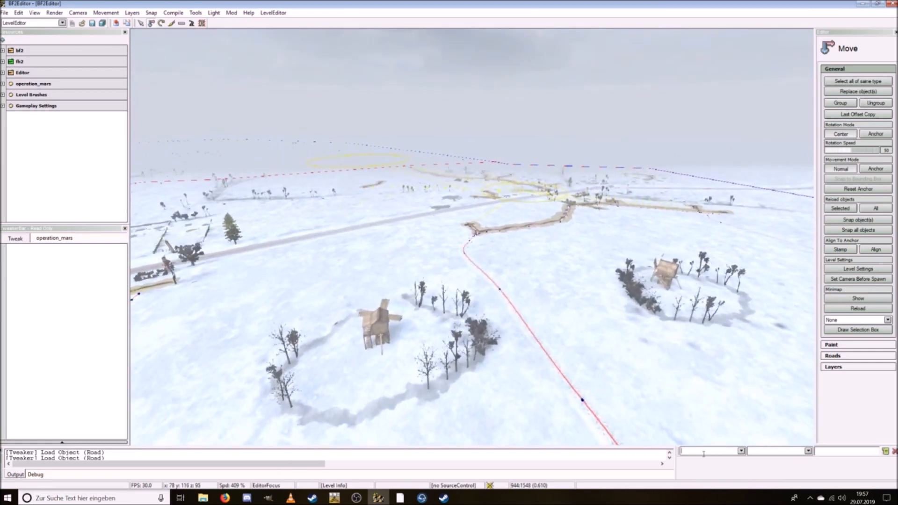
{"action": "type", "text": "re"}
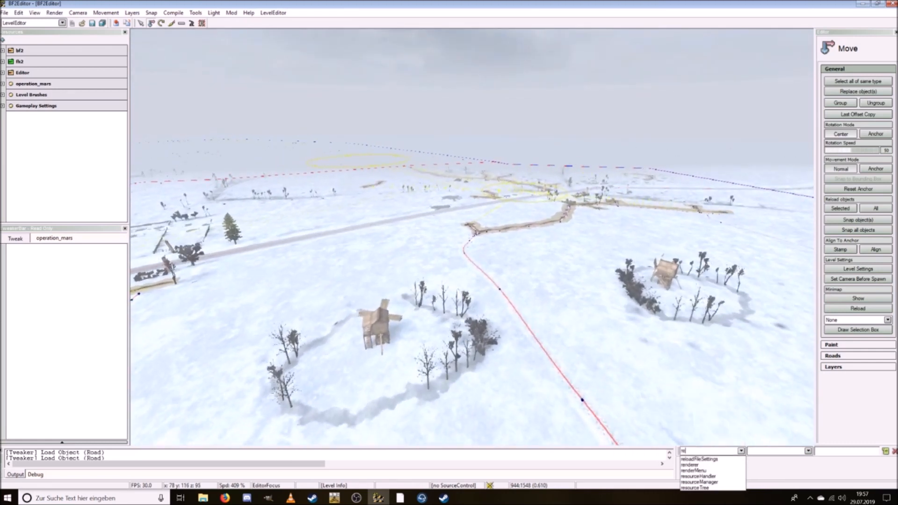
{"action": "type", "text": "nderm"}
{"action": "type", "text": "renderer"}
{"action": "key", "text": "Down"}
{"action": "key", "text": "Return"}
{"action": "type", "text": "min"}
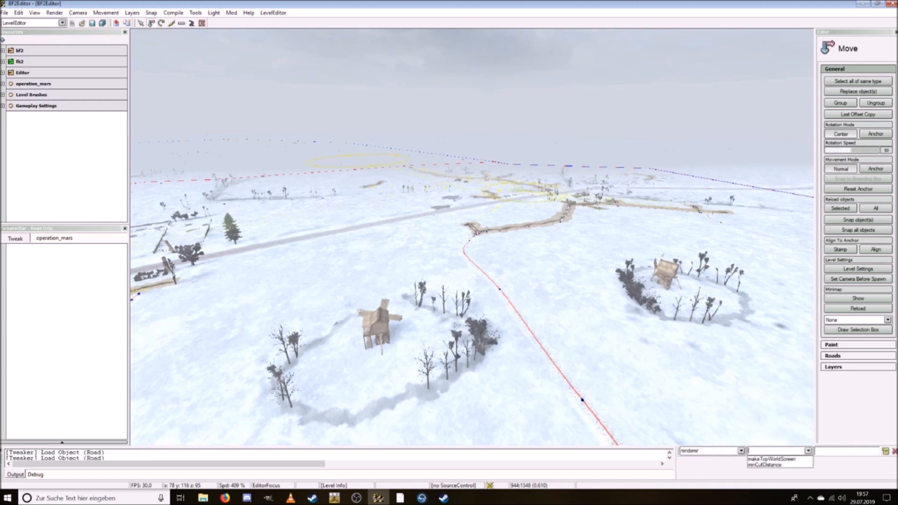
{"action": "left_click", "coordinate": [782, 459]}
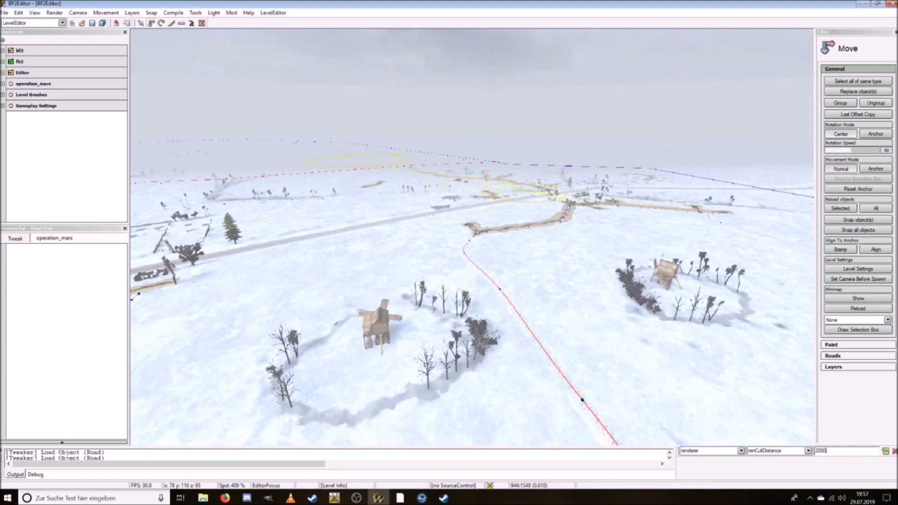
{"action": "left_click", "coordinate": [885, 452]}
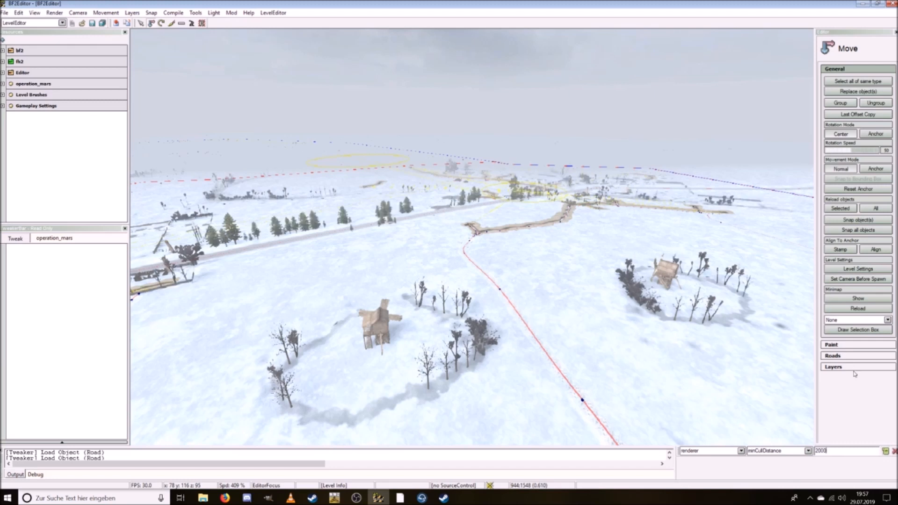
Step: Hide the cq_64 layer and set the staticMeshRenderer's noLods value to 1
{"action": "left_click", "coordinate": [850, 368]}
{"action": "left_click", "coordinate": [830, 396]}
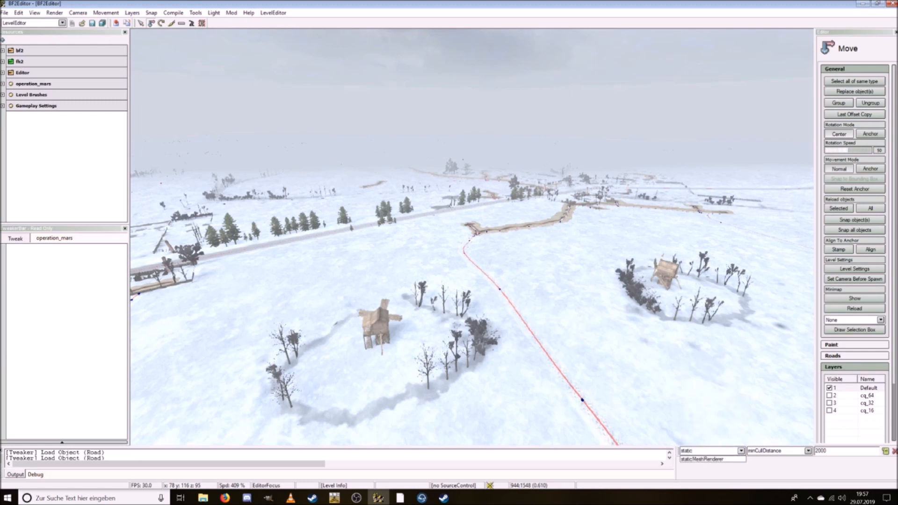
{"action": "left_click", "coordinate": [708, 459]}
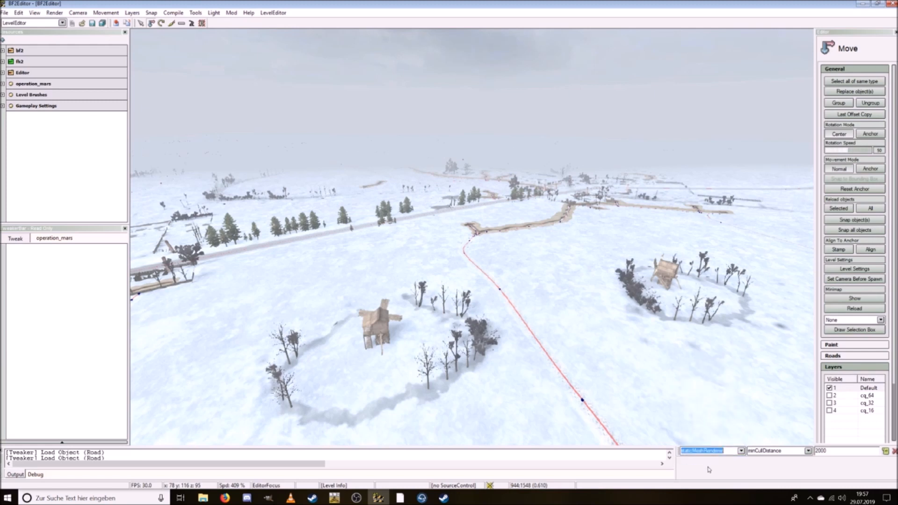
{"action": "left_click", "coordinate": [755, 459]}
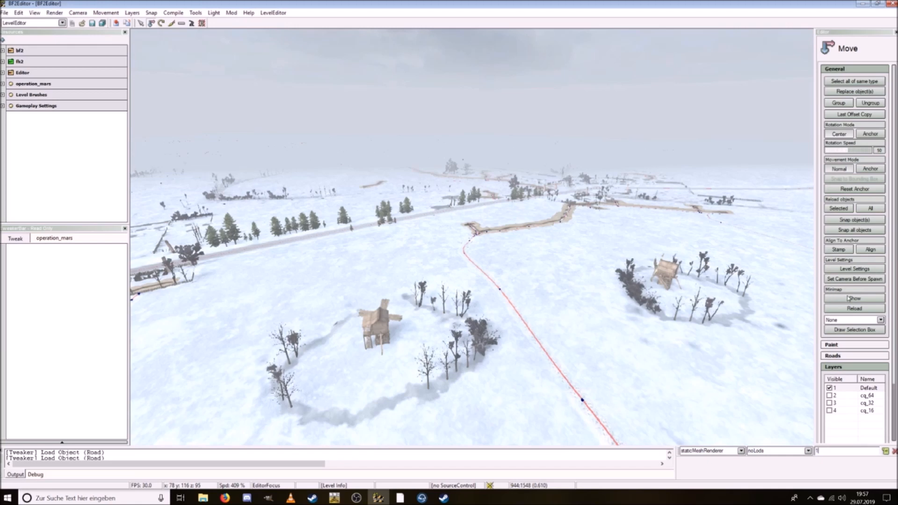
Step: Preview the level's minimap overlay in the viewport and hide it again
{"action": "left_click", "coordinate": [849, 298]}
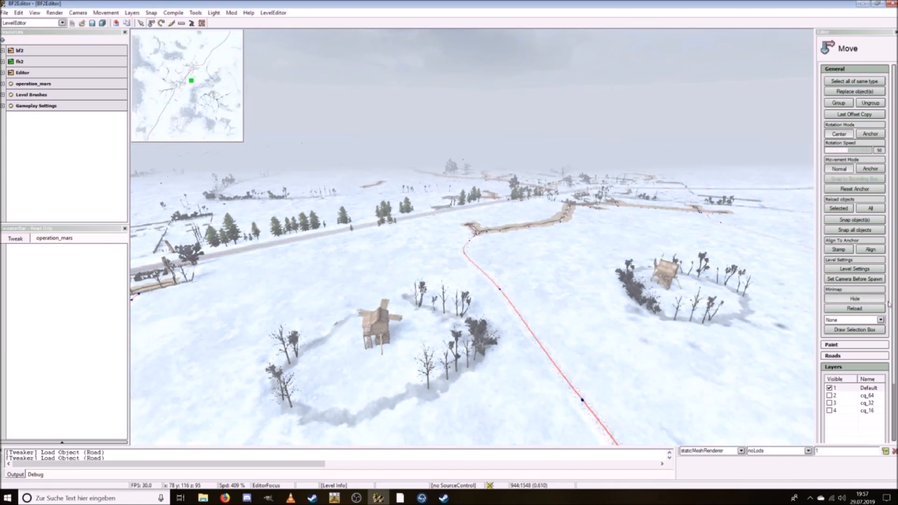
{"action": "left_click", "coordinate": [864, 300]}
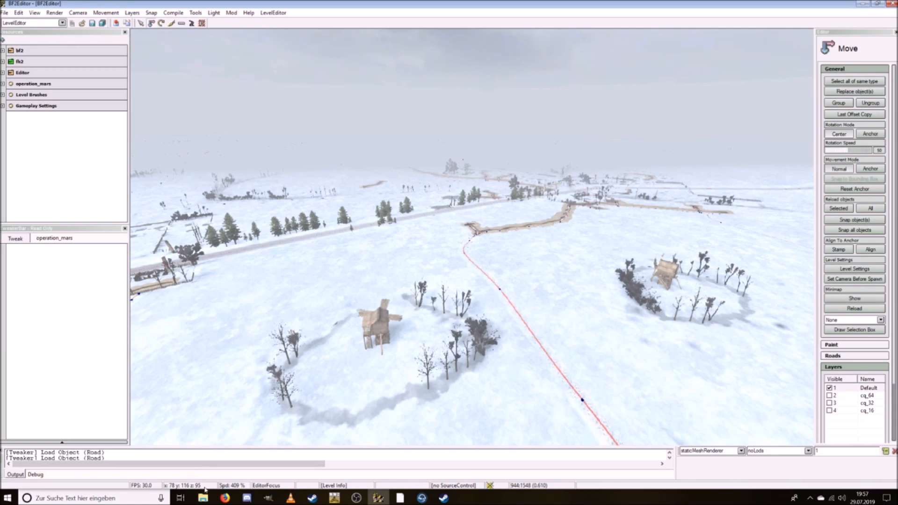
Step: Open minimap.dds from the operation_mars Editor folder in GIMP with the default DDS load options
{"action": "mouse_move", "coordinate": [205, 491]}
{"action": "left_click", "coordinate": [239, 471]}
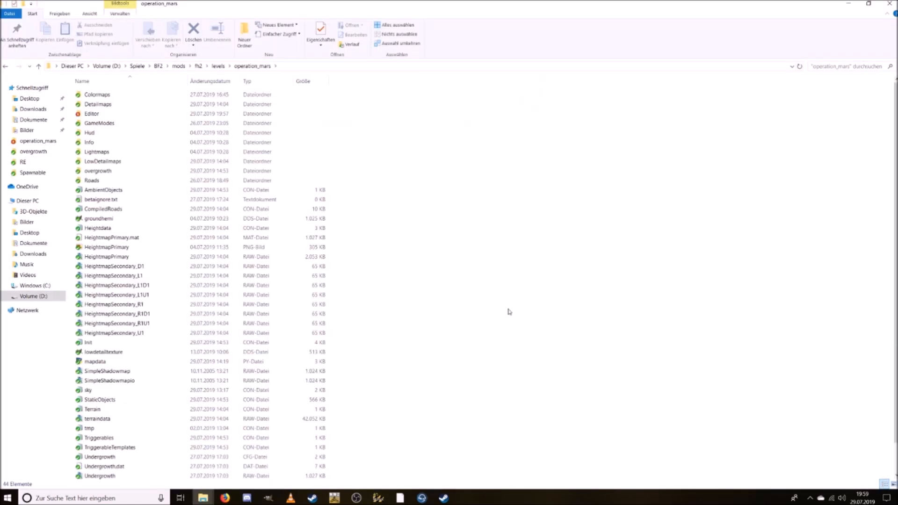
{"action": "double_click", "coordinate": [96, 114]}
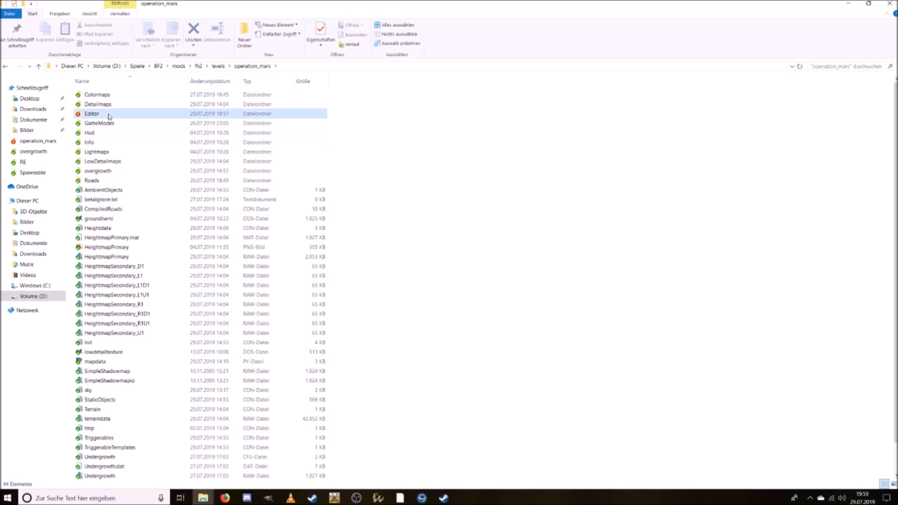
{"action": "double_click", "coordinate": [124, 151]}
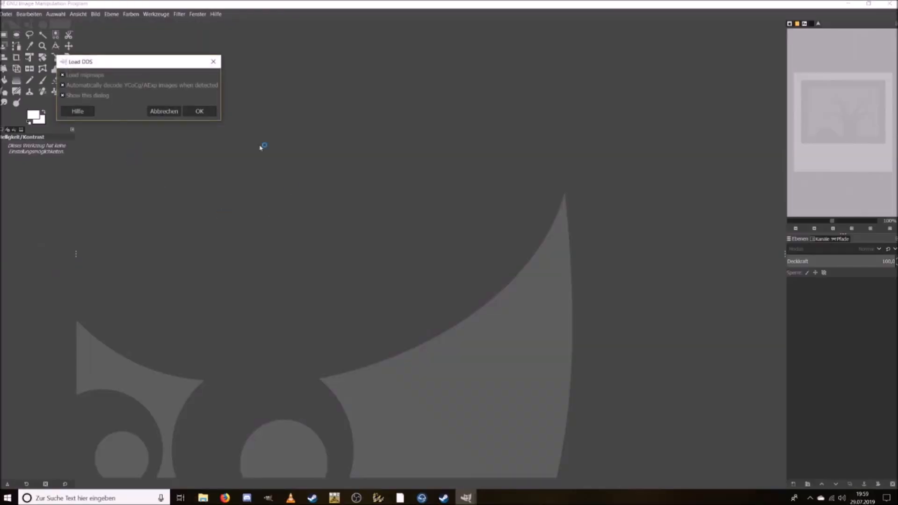
{"action": "left_click", "coordinate": [198, 110]}
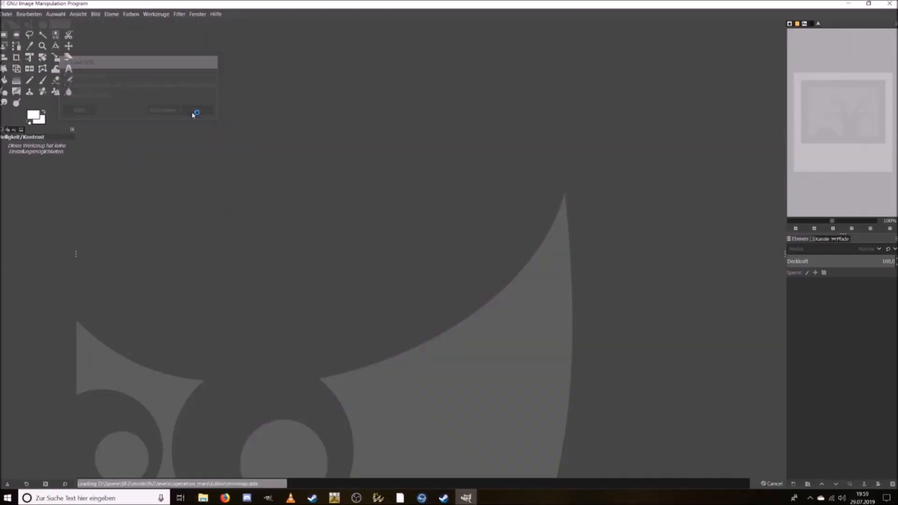
Step: Examine the trenches, roads and forest areas of the minimap at up to 800% zoom, ending with the whole map at 50%
{"action": "left_click", "coordinate": [849, 222]}
{"action": "left_click", "coordinate": [848, 220]}
{"action": "left_click", "coordinate": [848, 220]}
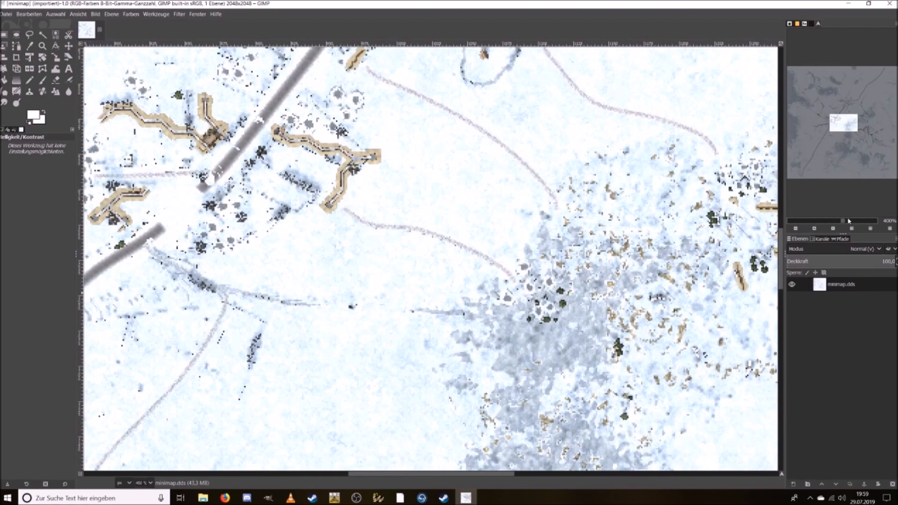
{"action": "left_click", "coordinate": [848, 220]}
{"action": "left_click_drag", "start_coordinate": [840, 122], "coordinate": [805, 99]}
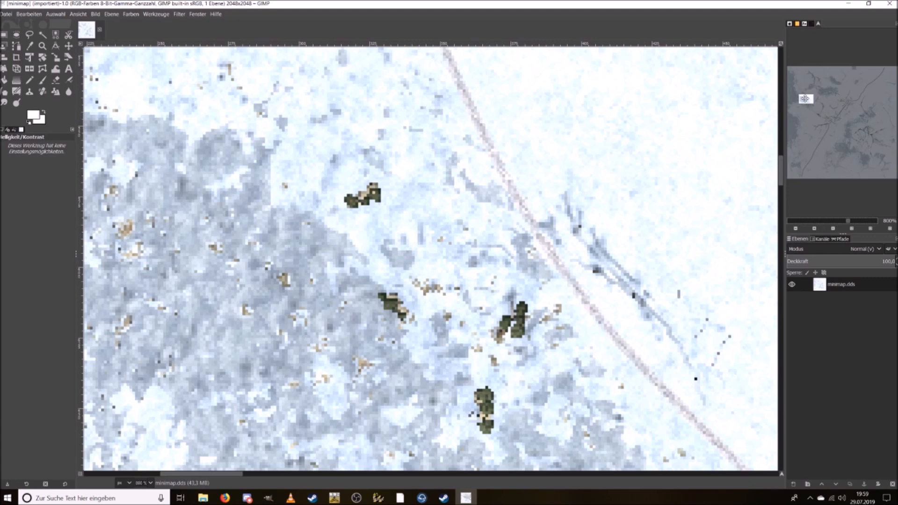
{"action": "left_click_drag", "start_coordinate": [805, 99], "coordinate": [803, 90]}
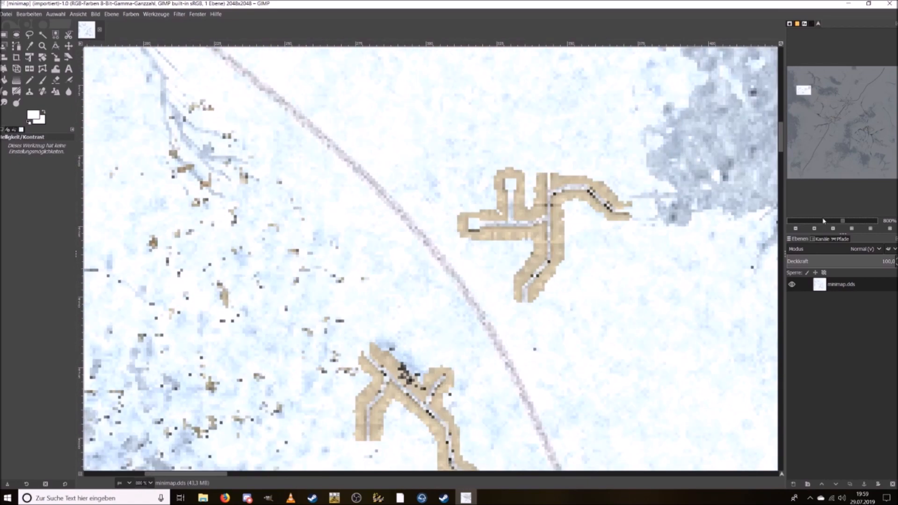
{"action": "left_click", "coordinate": [824, 220]}
{"action": "left_click", "coordinate": [820, 221]}
{"action": "left_click", "coordinate": [817, 222]}
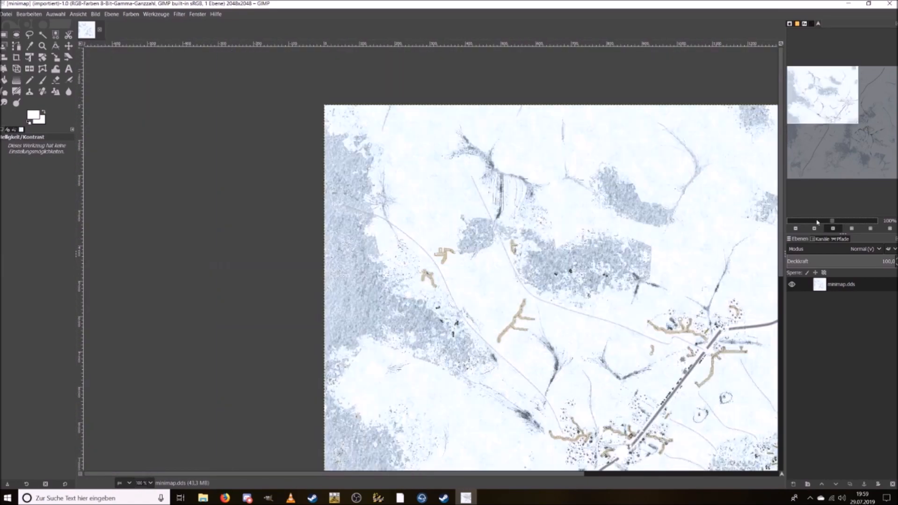
{"action": "left_click_drag", "start_coordinate": [805, 93], "coordinate": [841, 126]}
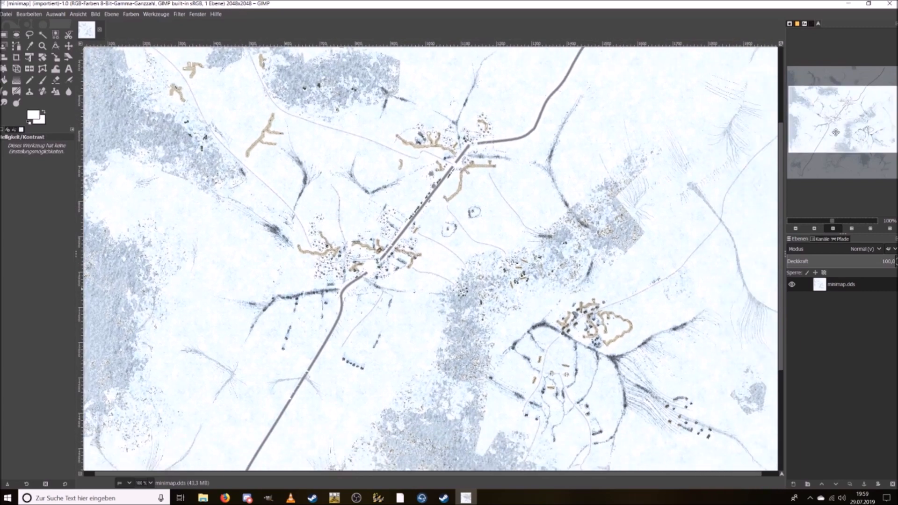
{"action": "left_click", "coordinate": [825, 222]}
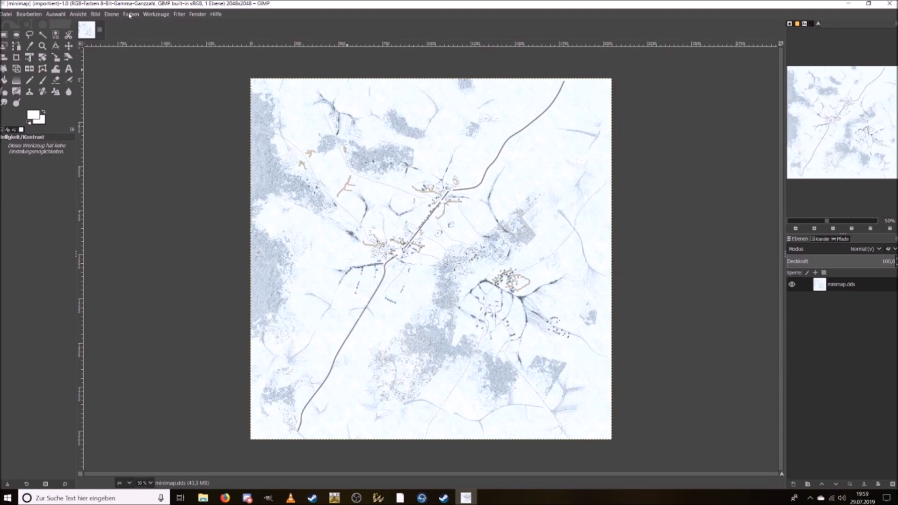
Step: Scale the minimap image to 1024 × 1024 pixels
{"action": "left_click", "coordinate": [173, 18]}
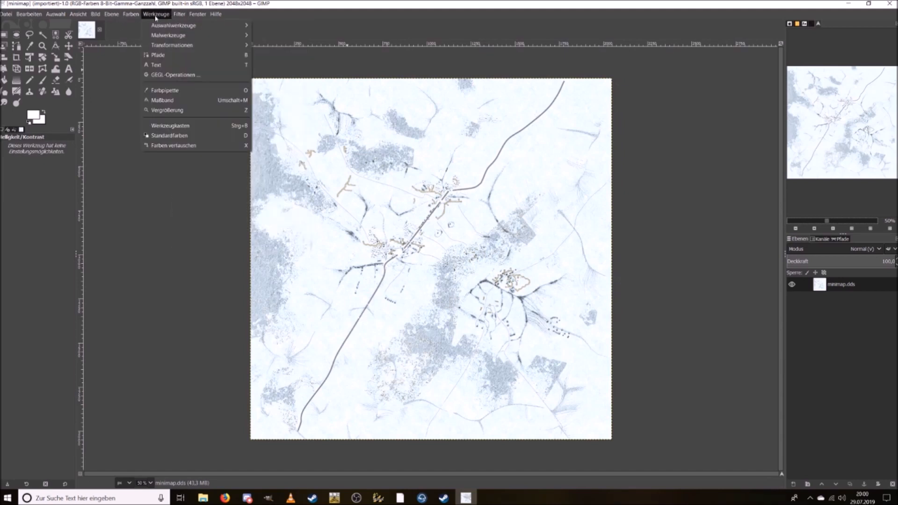
{"action": "left_click", "coordinate": [156, 17]}
{"action": "left_click", "coordinate": [145, 15]}
{"action": "mouse_move", "coordinate": [95, 14]}
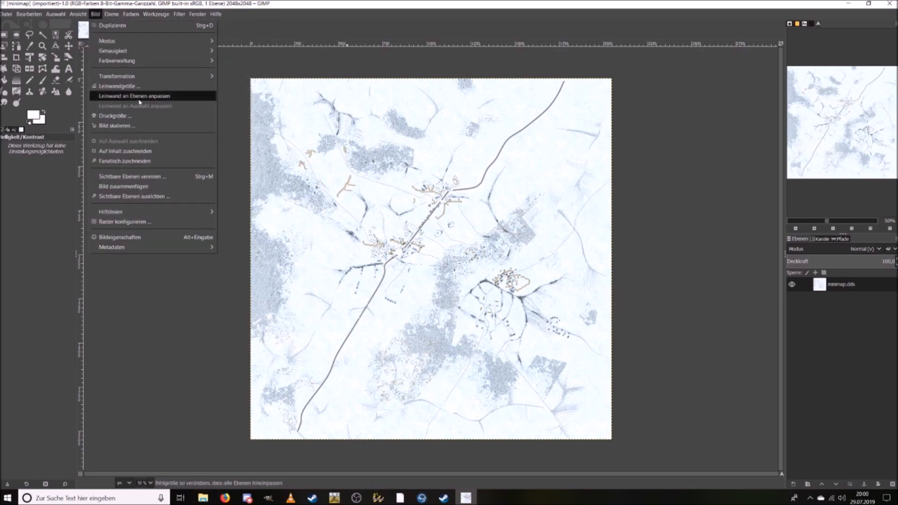
{"action": "left_click", "coordinate": [130, 125]}
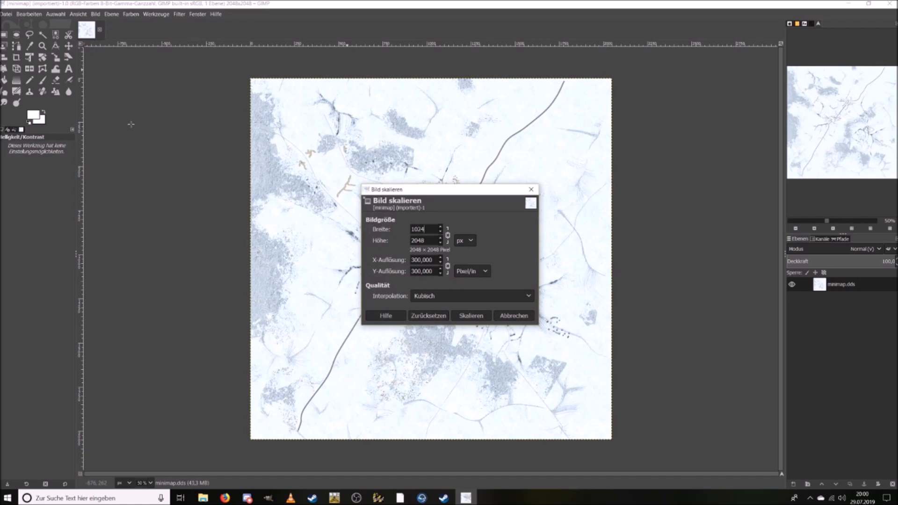
{"action": "left_click", "coordinate": [468, 314]}
Step: Export the image over ingameMap.dds in the level's Hud/Minimap folder, replacing the existing file, with no compression and no mipmaps
{"action": "left_click", "coordinate": [6, 14]}
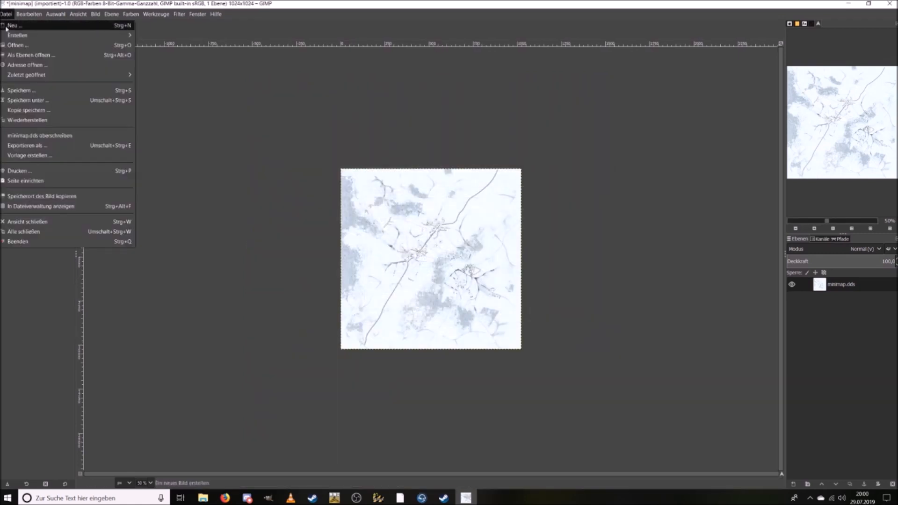
{"action": "left_click", "coordinate": [50, 149]}
{"action": "left_click", "coordinate": [181, 75]}
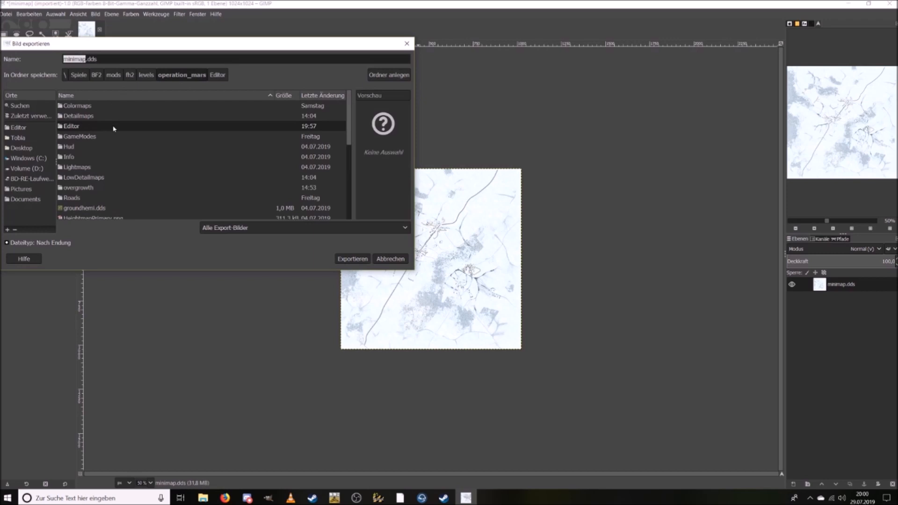
{"action": "double_click", "coordinate": [80, 149]}
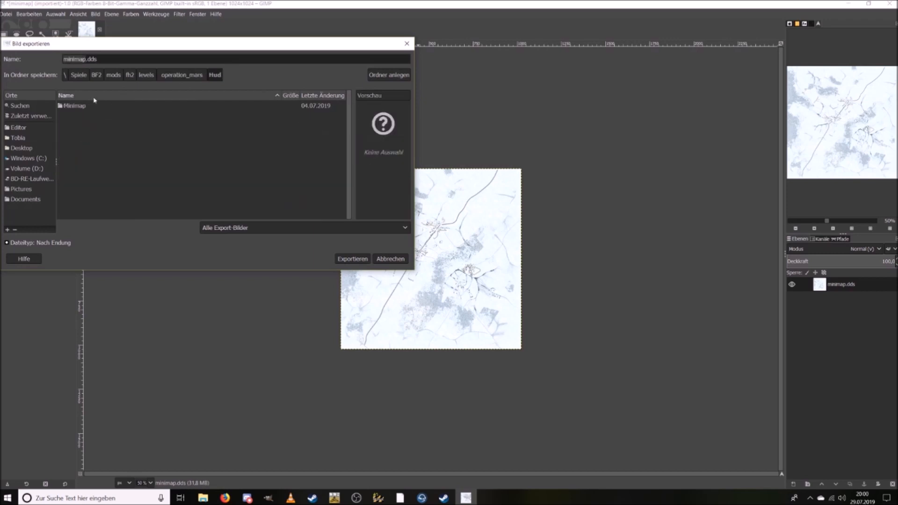
{"action": "double_click", "coordinate": [91, 104]}
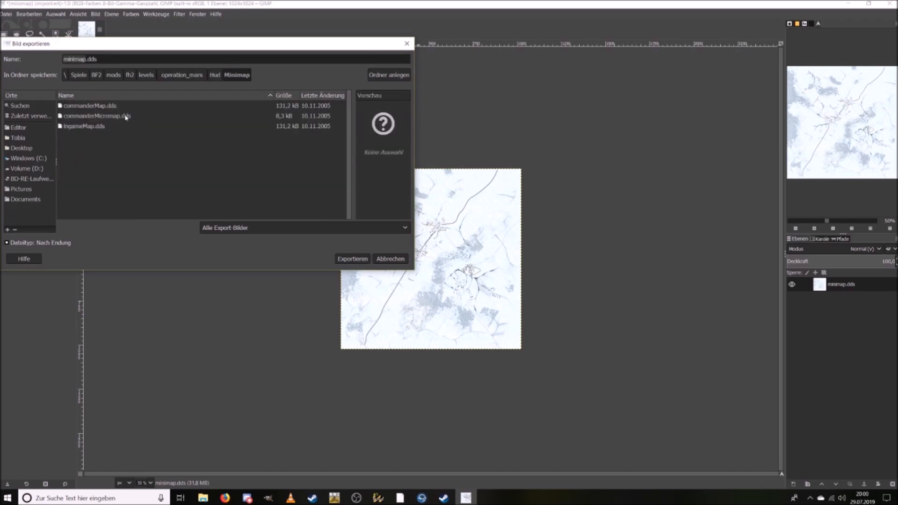
{"action": "left_click", "coordinate": [107, 126]}
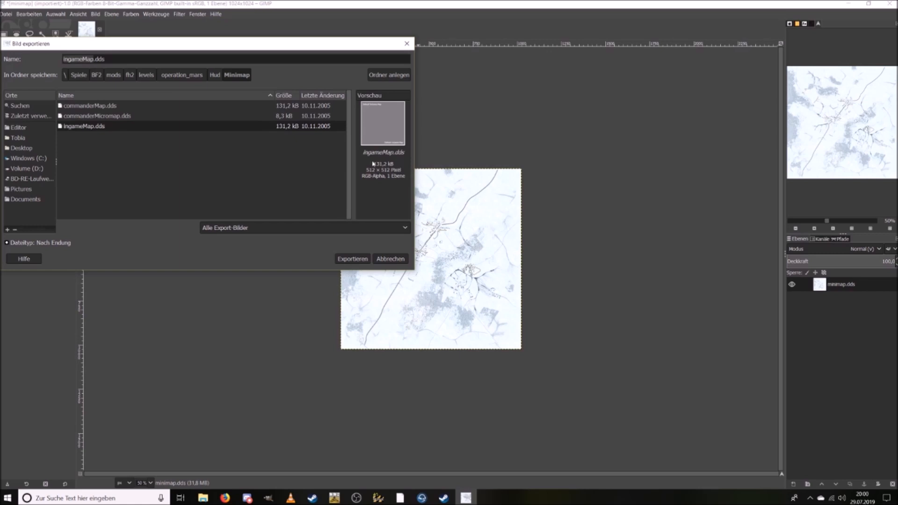
{"action": "left_click", "coordinate": [352, 260]}
{"action": "left_click", "coordinate": [230, 195]}
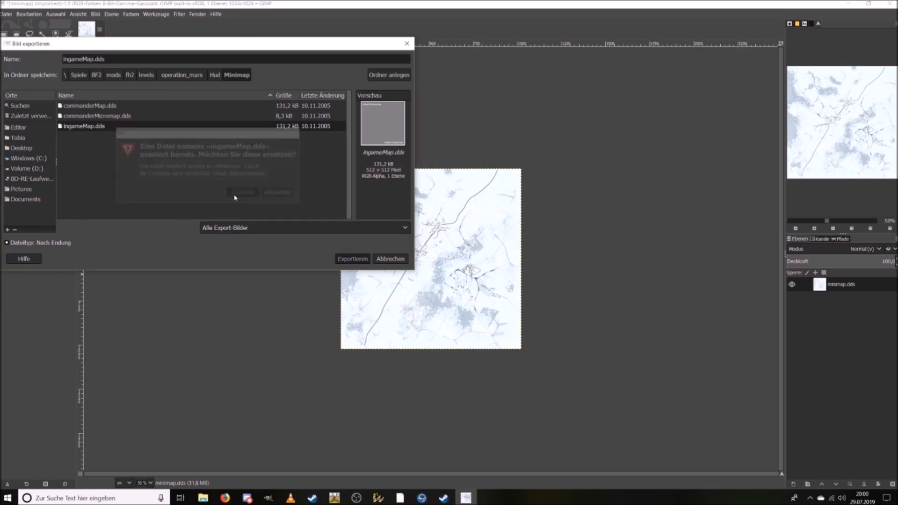
{"action": "left_click", "coordinate": [167, 126]}
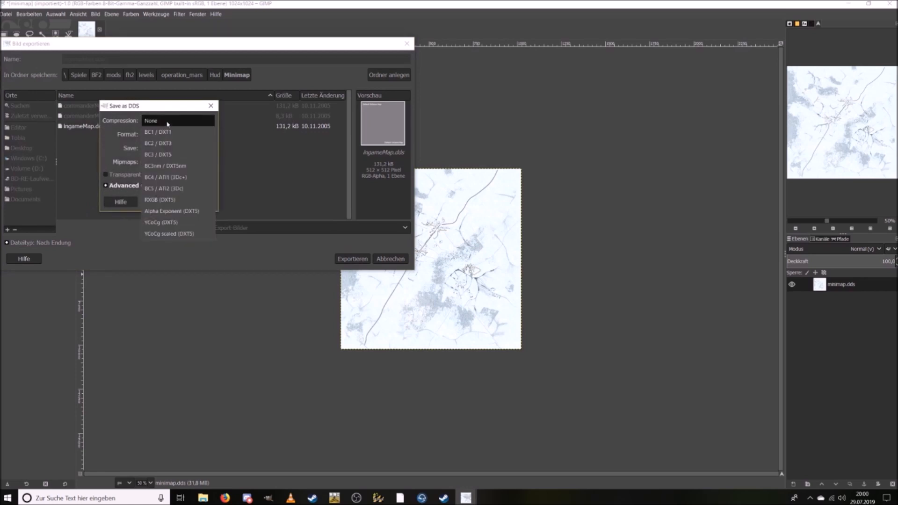
{"action": "left_click", "coordinate": [167, 124]}
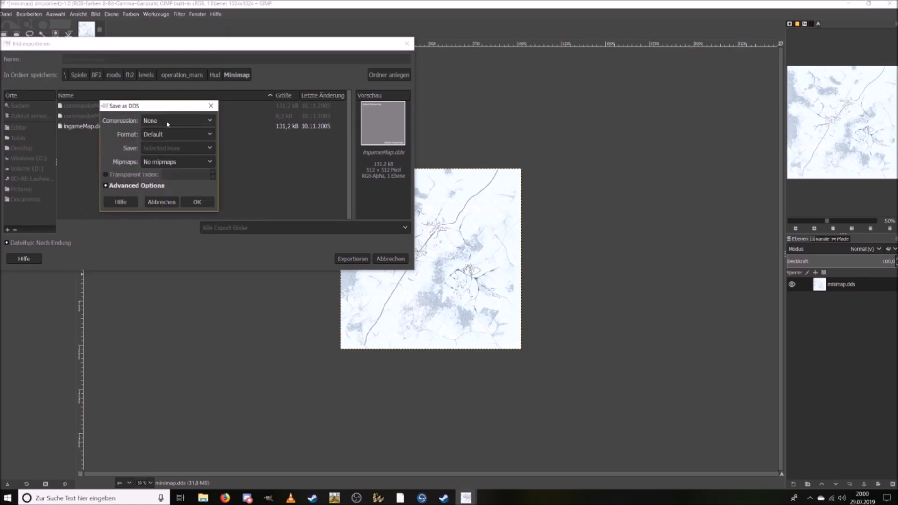
{"action": "left_click", "coordinate": [196, 206]}
Step: Switch to File Explorer, go to the level's Hud/Minimap folder and open the commander micromap texture
{"action": "mouse_move", "coordinate": [202, 499]}
{"action": "left_click", "coordinate": [182, 459]}
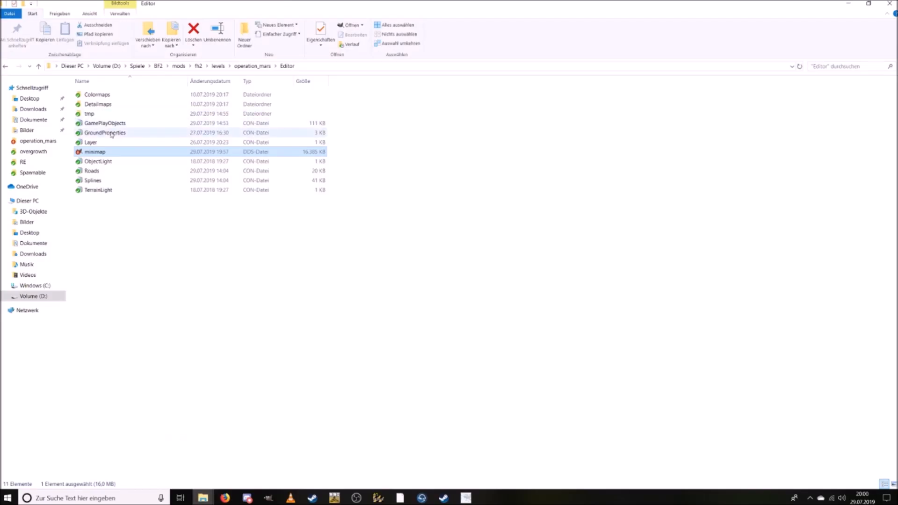
{"action": "left_click", "coordinate": [249, 66]}
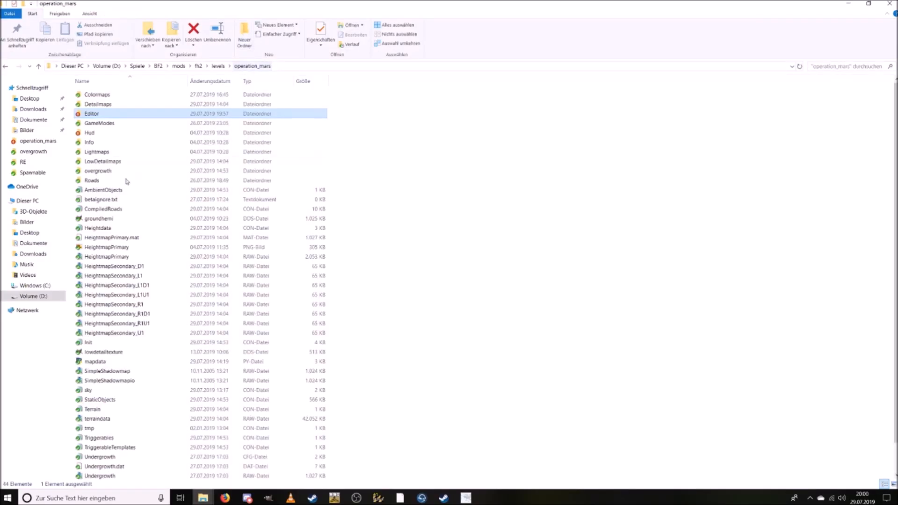
{"action": "double_click", "coordinate": [125, 133]}
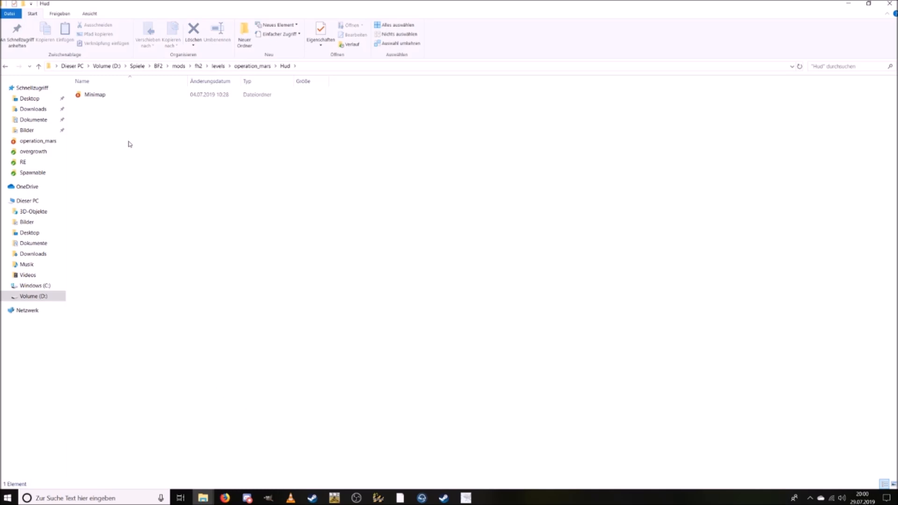
{"action": "double_click", "coordinate": [128, 97]}
{"action": "double_click", "coordinate": [181, 105]}
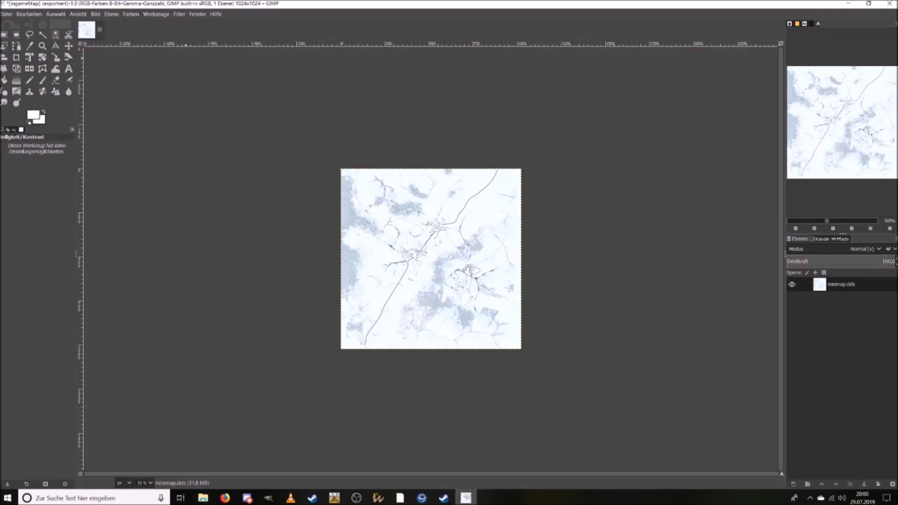
Step: Export the minimap image as ingameMap.dds in the Minimap folder, replacing the existing file and using BC1 / DXT1 compression
{"action": "left_click", "coordinate": [3, 13]}
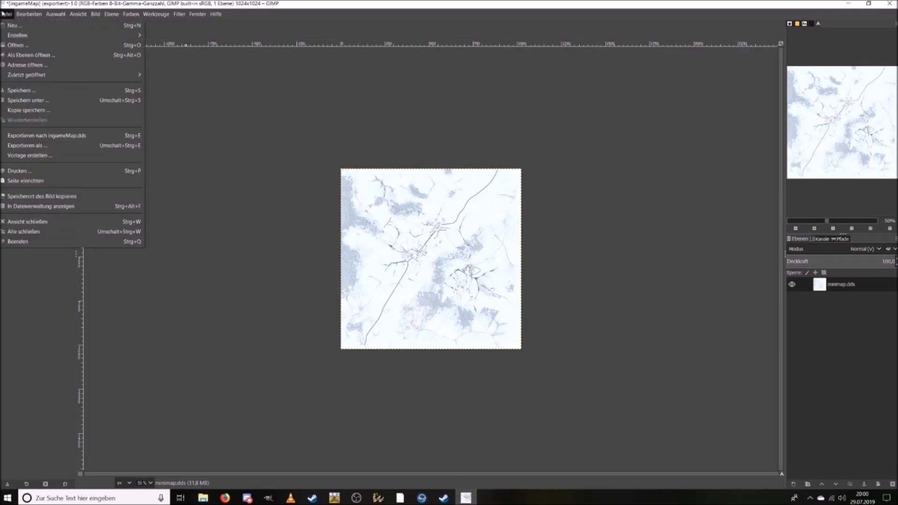
{"action": "left_click", "coordinate": [47, 135]}
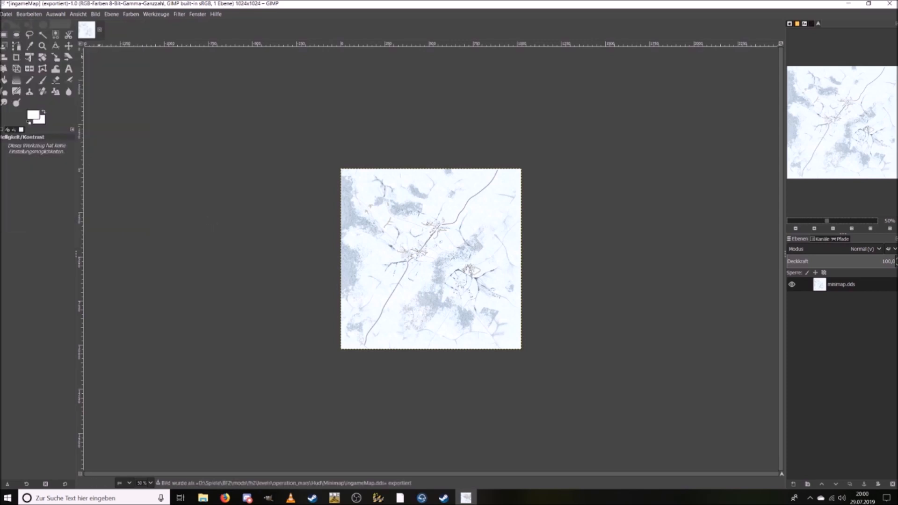
{"action": "left_click", "coordinate": [5, 14]}
{"action": "left_click", "coordinate": [55, 144]}
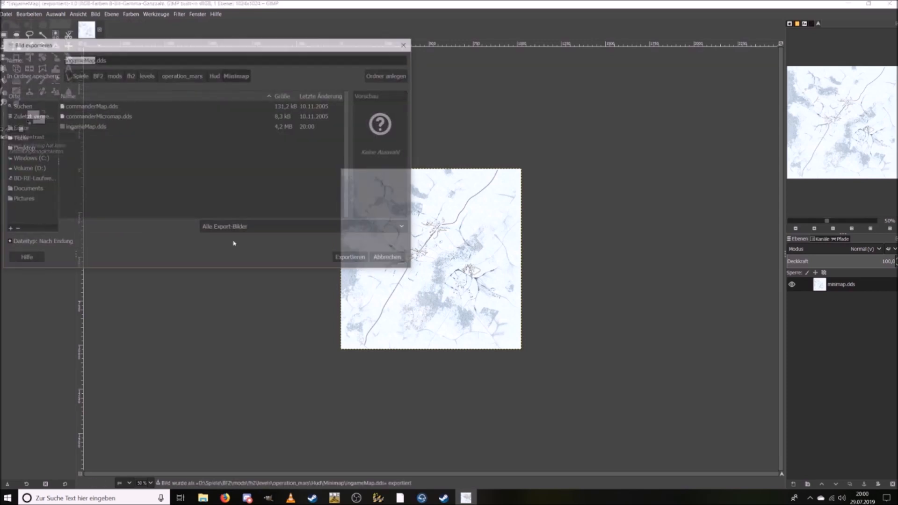
{"action": "left_click", "coordinate": [98, 127]}
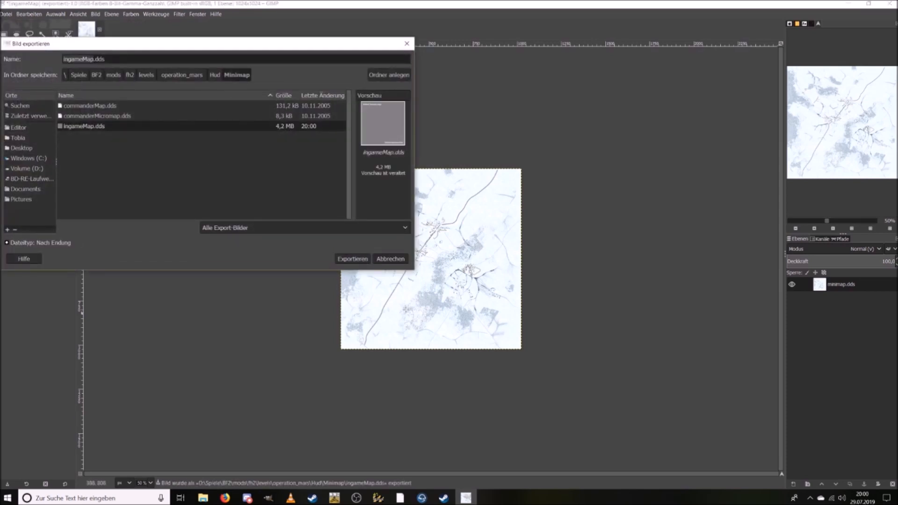
{"action": "left_click", "coordinate": [353, 260]}
{"action": "left_click", "coordinate": [269, 195]}
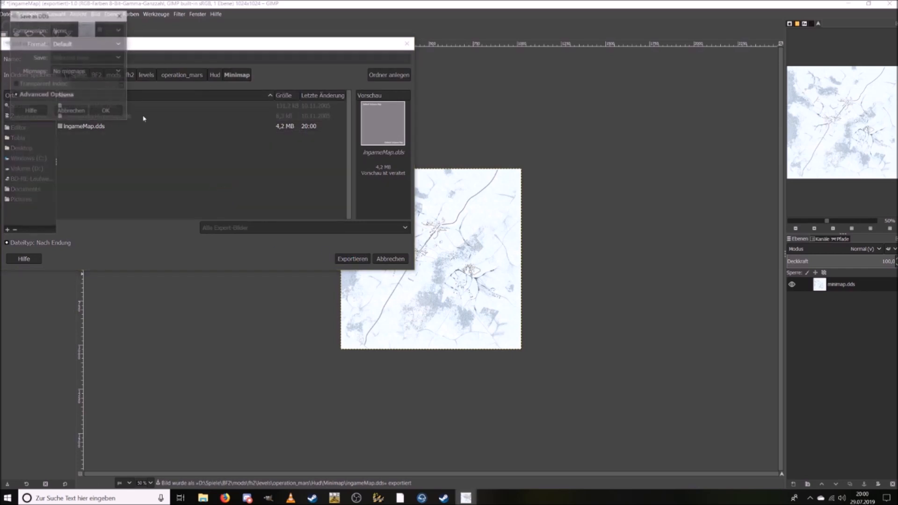
{"action": "left_click", "coordinate": [82, 33]}
{"action": "left_click", "coordinate": [80, 41]}
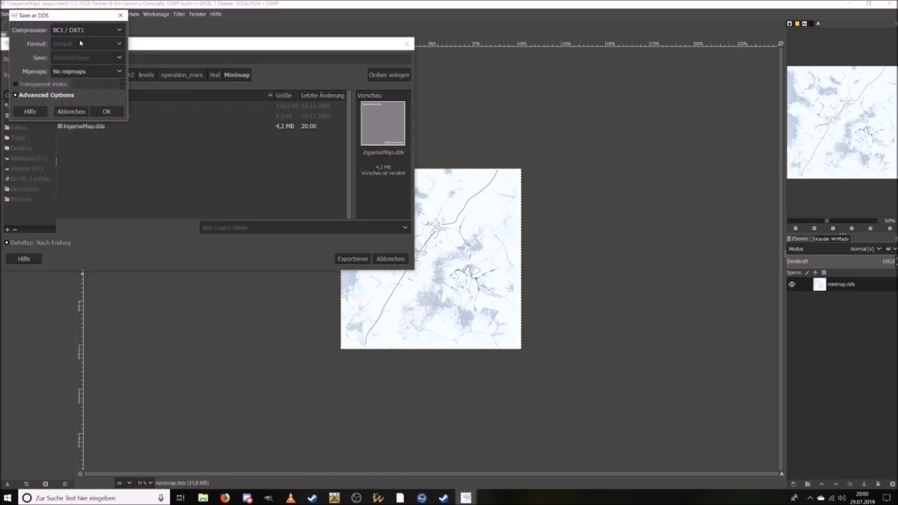
{"action": "left_click", "coordinate": [107, 110]}
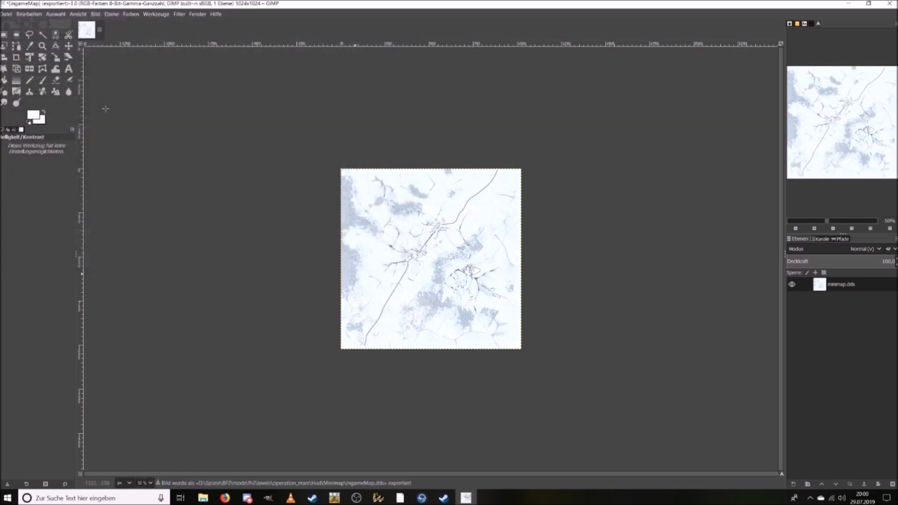
Step: Switch to File Explorer and check the exported ingameMap file in the Minimap folder
{"action": "mouse_move", "coordinate": [203, 498]}
{"action": "left_click", "coordinate": [186, 473]}
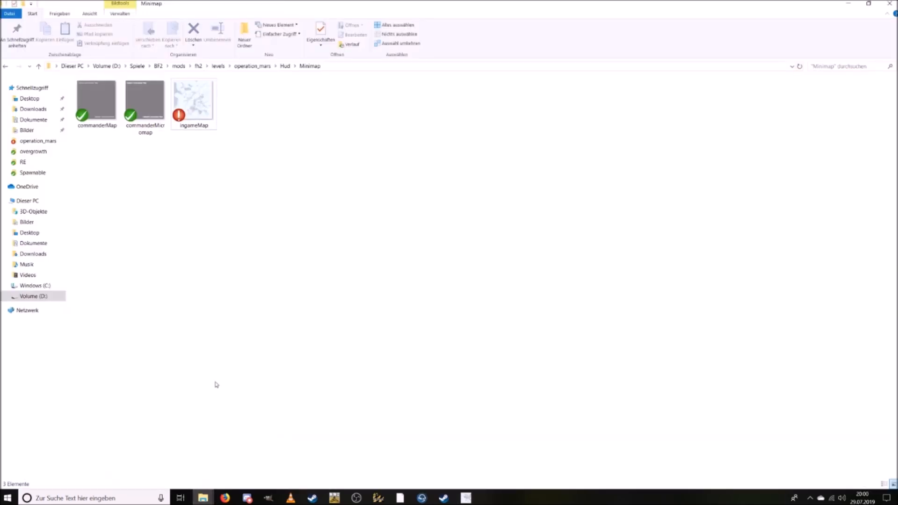
{"action": "left_click", "coordinate": [202, 117]}
{"action": "left_click", "coordinate": [423, 375]}
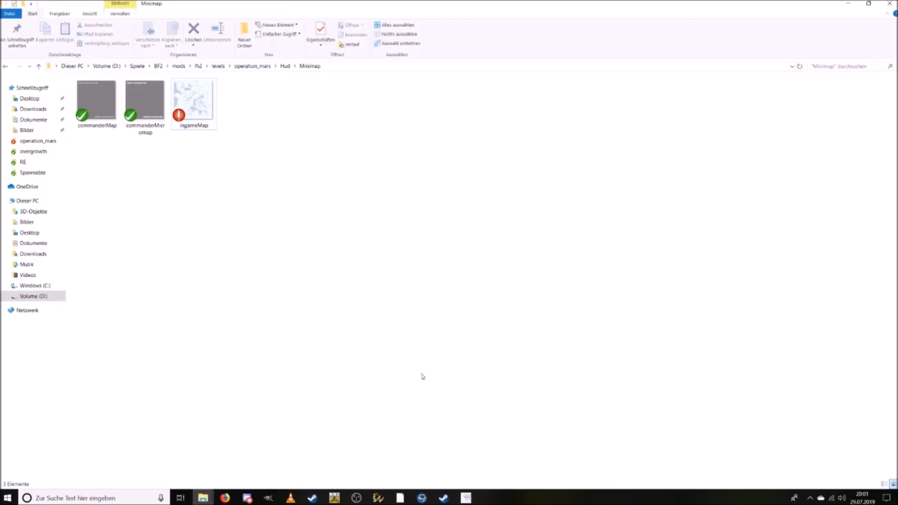
Step: Return to GIMP and close it, discarding the unsaved changes to the image
{"action": "left_click", "coordinate": [466, 498]}
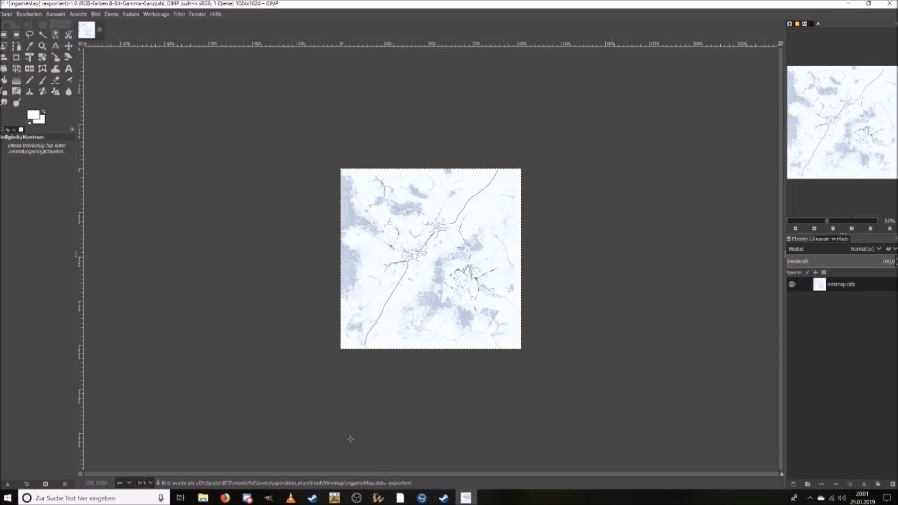
{"action": "left_click", "coordinate": [890, 4]}
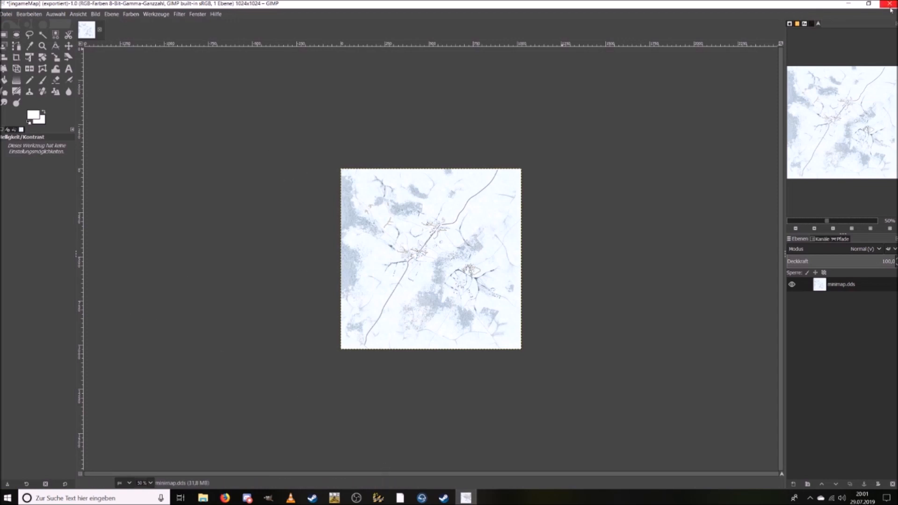
{"action": "left_click", "coordinate": [140, 147]}
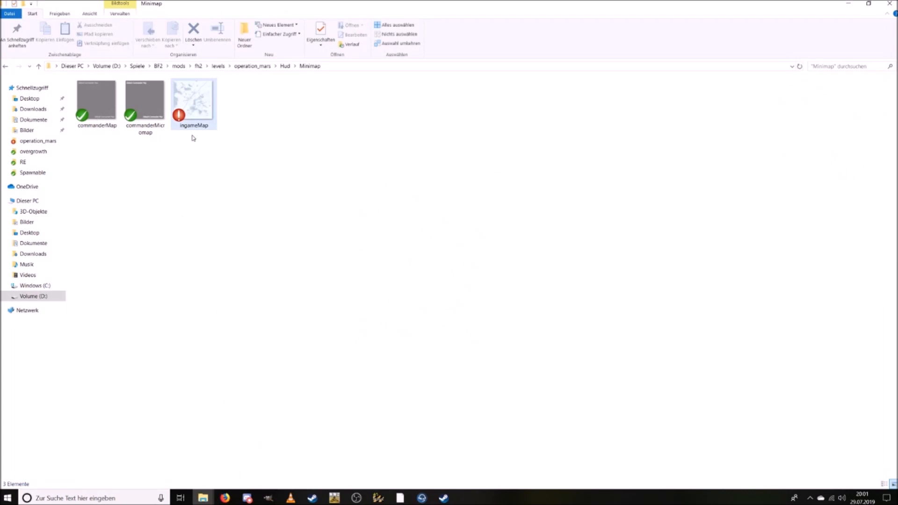
Step: Delete the commanderMap and commanderMicromap files from the Minimap folder
{"action": "left_click_drag", "start_coordinate": [106, 160], "coordinate": [166, 93]}
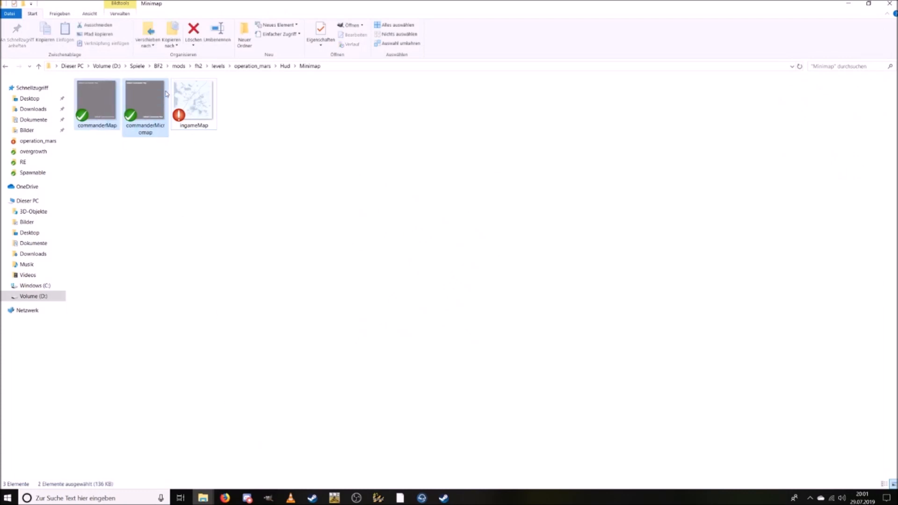
{"action": "key", "text": "Delete"}
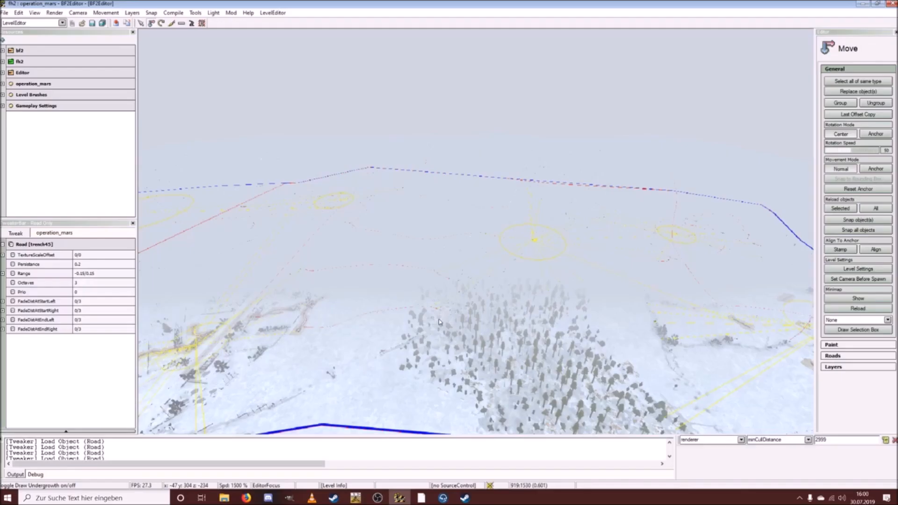
Step: In BF2Editor, survey the operation_mars level from the air, examining the trenches, roads, forest and map boundaries
{"action": "right_click_drag", "start_coordinate": [440, 322], "coordinate": [400, 276]}
{"action": "key", "text": "w"}
{"action": "scroll", "coordinate": [443, 313], "scroll_direction": "down", "scroll_amount": 4}
{"action": "key", "text": "w"}
{"action": "key", "text": "w"}
{"action": "scroll", "coordinate": [441, 314], "scroll_direction": "down", "scroll_amount": 4}
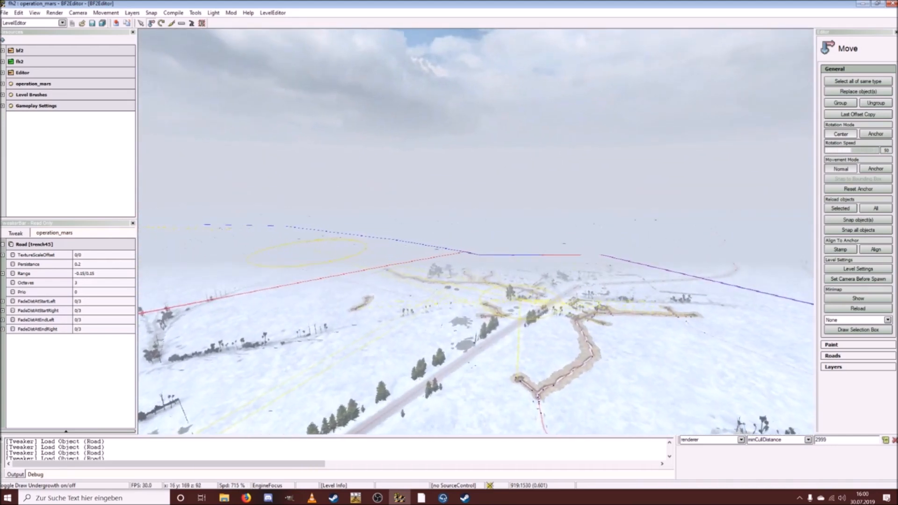
{"action": "key", "text": "s"}
{"action": "right_click_drag", "start_coordinate": [441, 314], "coordinate": [496, 314]}
{"action": "scroll", "coordinate": [495, 314], "scroll_direction": "up", "scroll_amount": 8}
{"action": "key", "text": "s"}
{"action": "right_click_drag", "start_coordinate": [417, 328], "coordinate": [489, 327]}
{"action": "key", "text": "w"}
{"action": "key", "text": "s"}
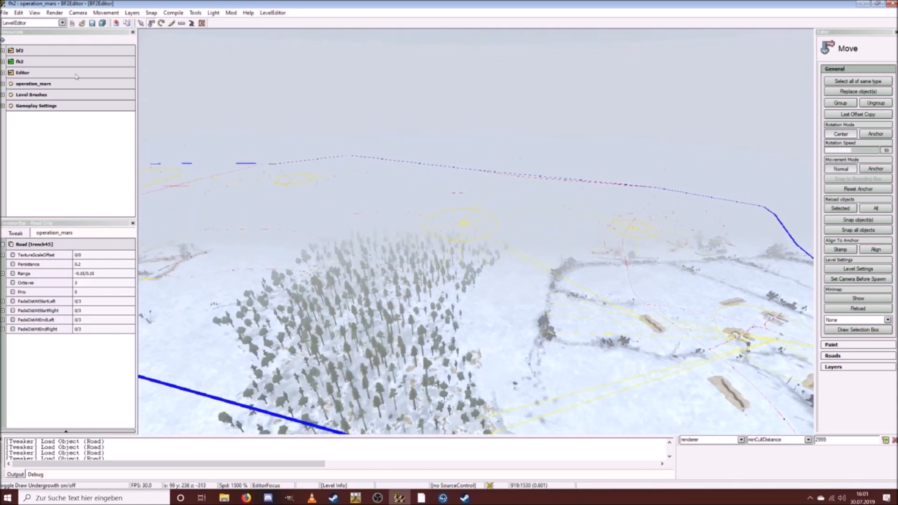
Step: Go to the group of control points outside the combat area and select CP_64_opmars_sector2
{"action": "key", "text": "w"}
{"action": "right_click_drag", "start_coordinate": [489, 326], "coordinate": [563, 348]}
{"action": "key", "text": "w"}
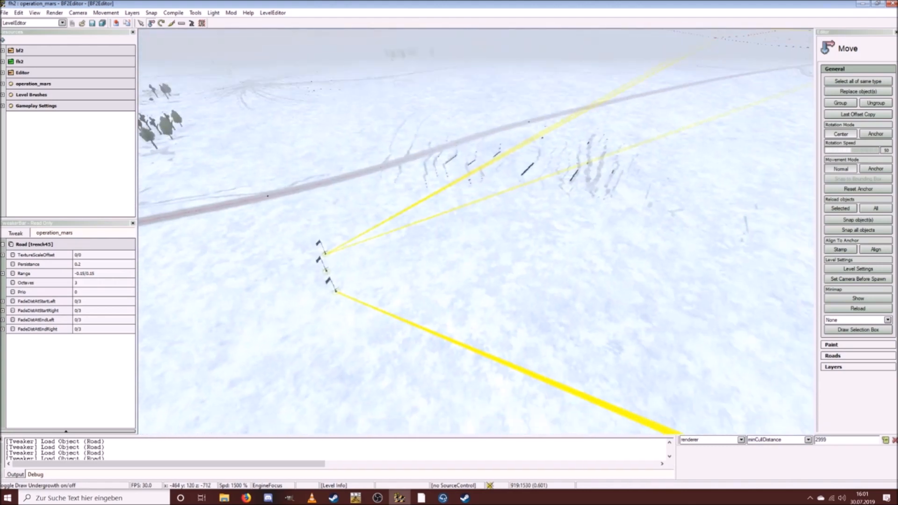
{"action": "left_click", "coordinate": [343, 307]}
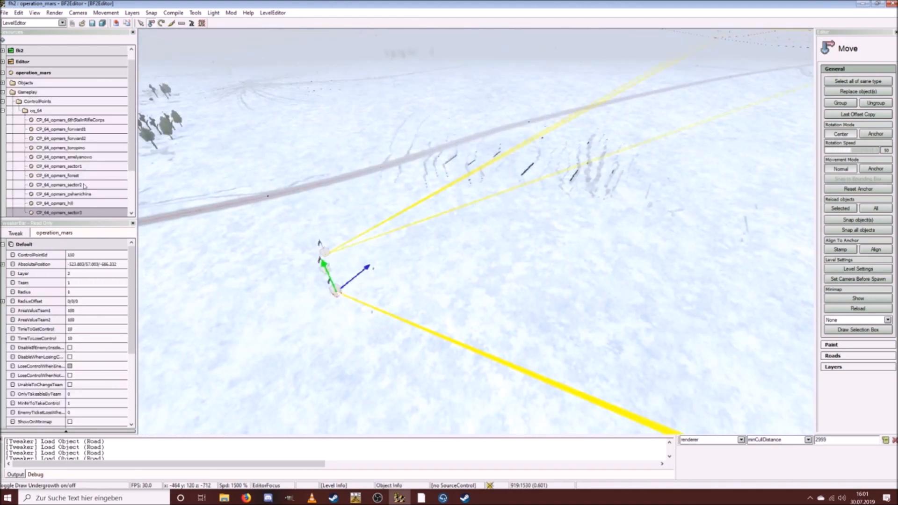
{"action": "double_click", "coordinate": [66, 184]}
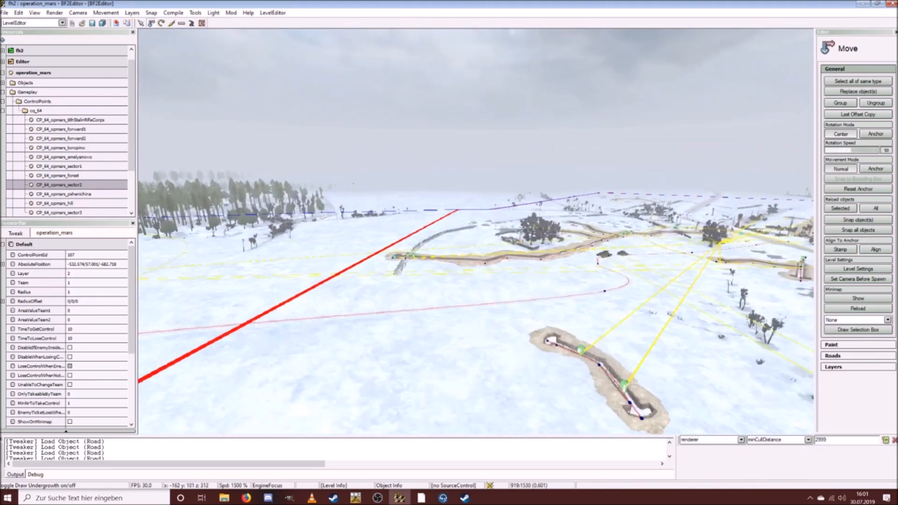
Step: Create an object spawner for CP_64_opmars_sector2 on the track behind the two tanks, without a preset vehicle type, and name it CP_64_opmars_sector2_kv1
{"action": "key", "text": "w"}
{"action": "key", "text": "s"}
{"action": "key", "text": "w"}
{"action": "key", "text": "w"}
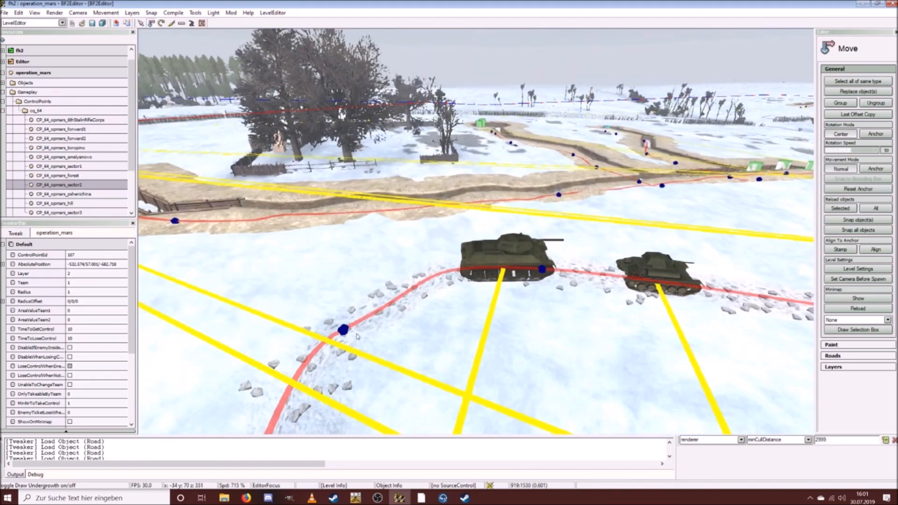
{"action": "key", "text": "s"}
{"action": "key", "text": "w"}
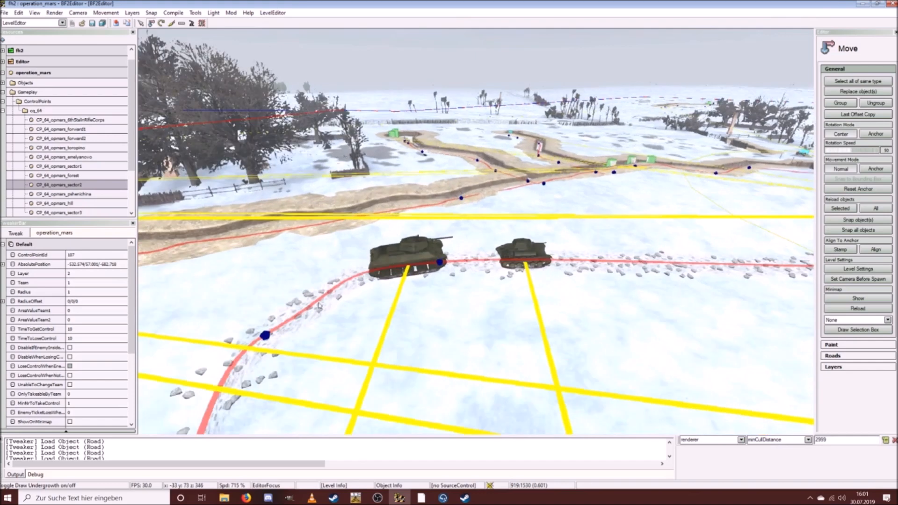
{"action": "right_click", "coordinate": [271, 327]}
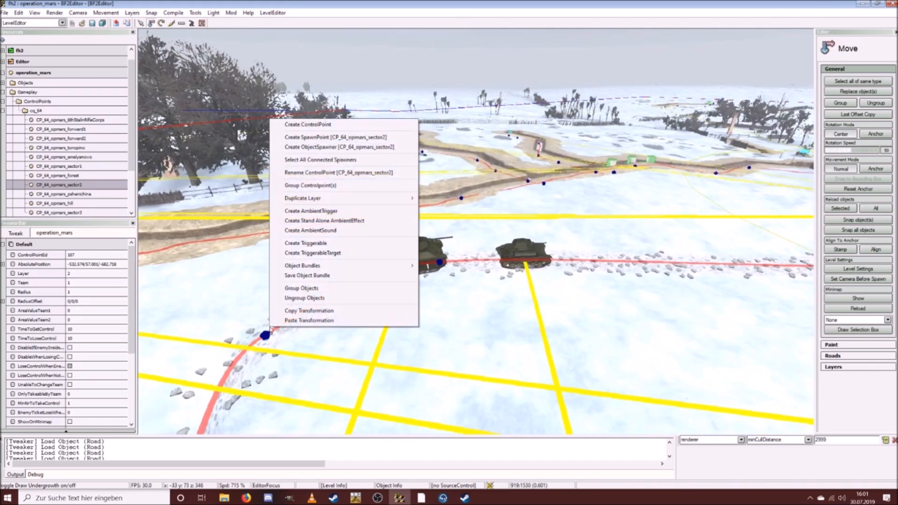
{"action": "left_click", "coordinate": [320, 147]}
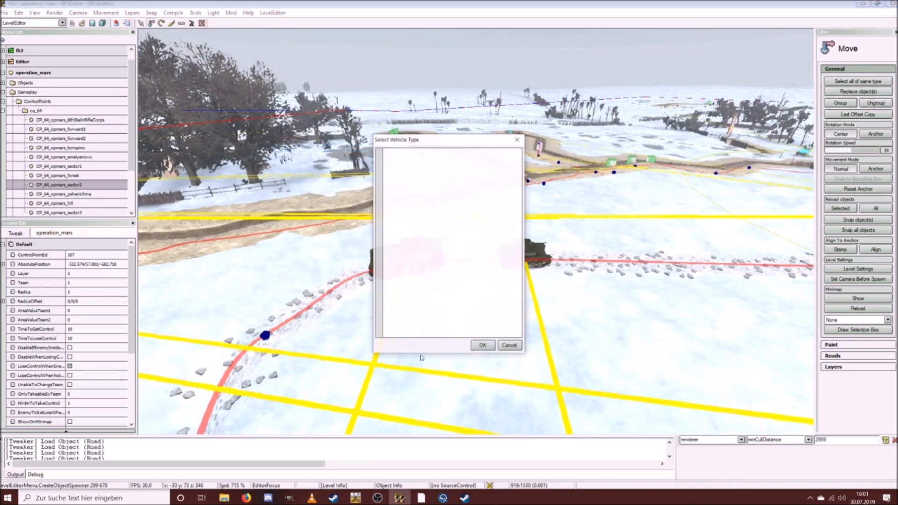
{"action": "left_click", "coordinate": [513, 344]}
{"action": "left_click", "coordinate": [465, 248]}
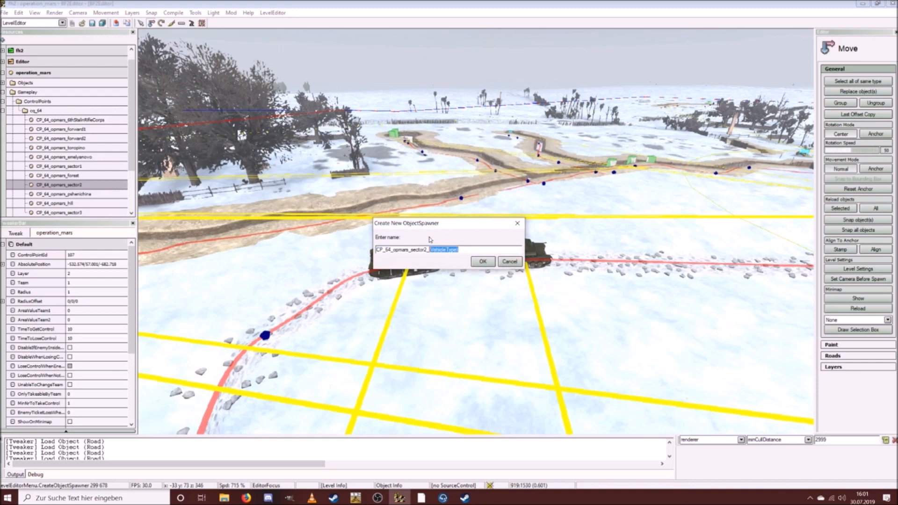
{"action": "type", "text": "kv1"}
{"action": "key", "text": "Return"}
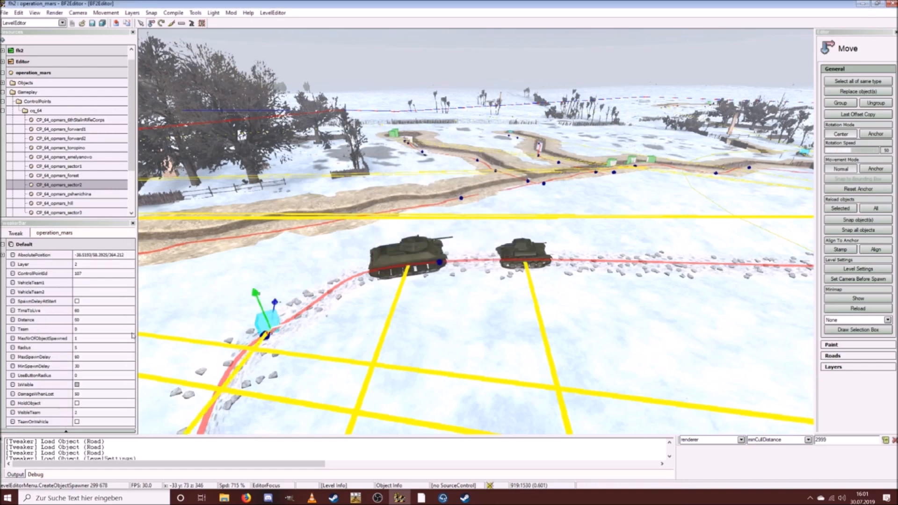
Step: Set the new spawner's VehicleTeam2 to kv1_m42
{"action": "left_click", "coordinate": [85, 293]}
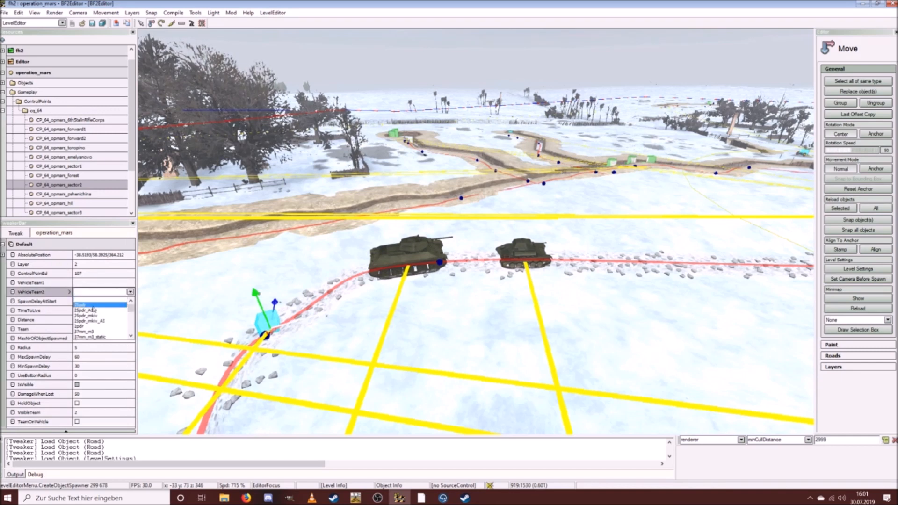
{"action": "scroll", "coordinate": [96, 314], "scroll_direction": "down", "scroll_amount": 15}
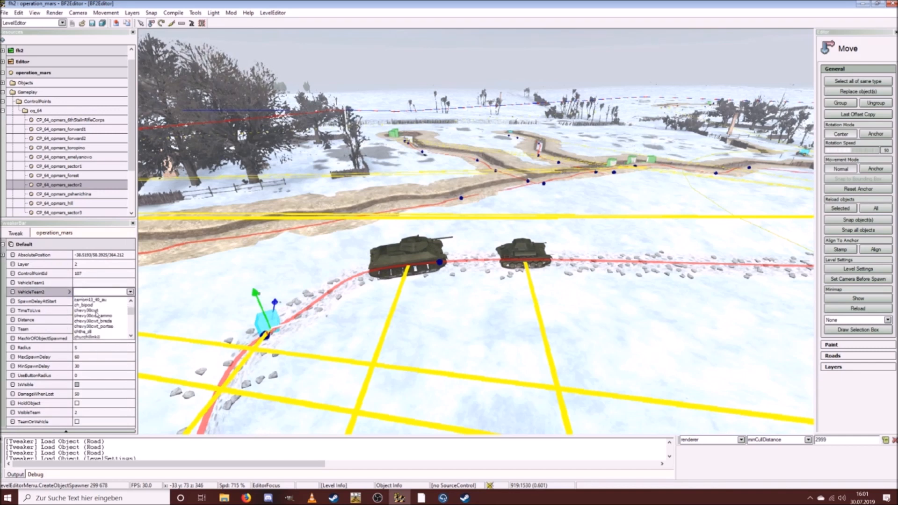
{"action": "scroll", "coordinate": [96, 314], "scroll_direction": "down", "scroll_amount": 15}
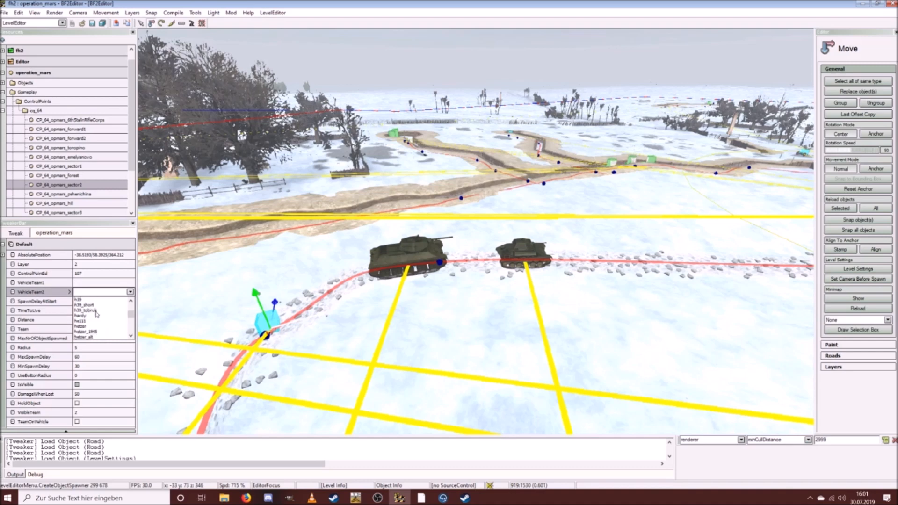
{"action": "scroll", "coordinate": [96, 314], "scroll_direction": "down", "scroll_amount": 15}
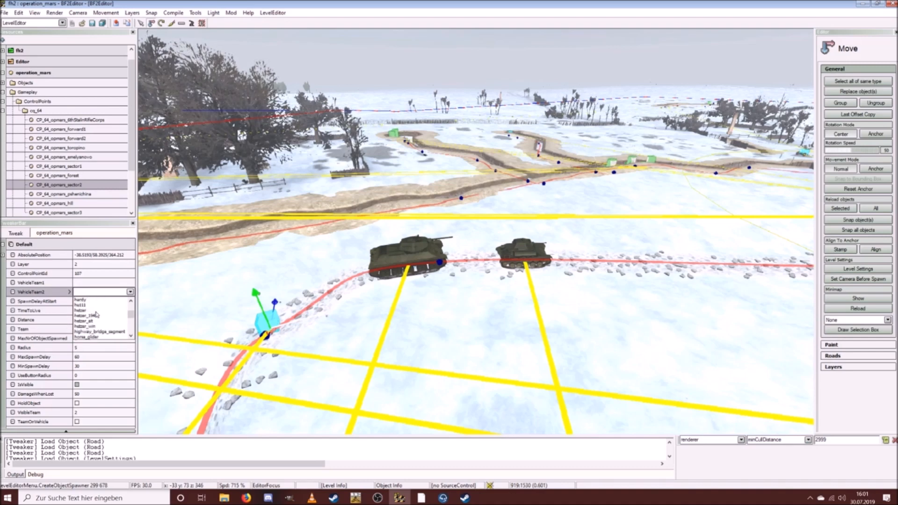
{"action": "scroll", "coordinate": [97, 313], "scroll_direction": "down", "scroll_amount": 15}
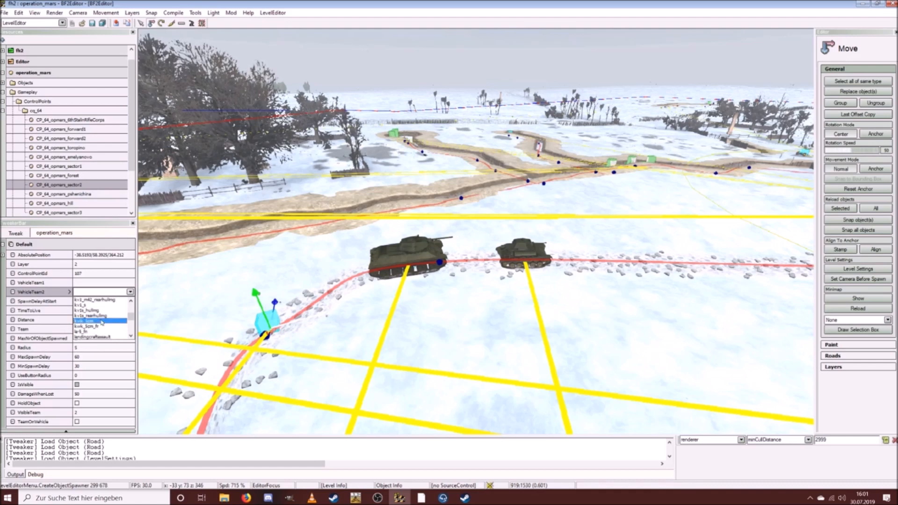
{"action": "scroll", "coordinate": [99, 327], "scroll_direction": "up", "scroll_amount": 1}
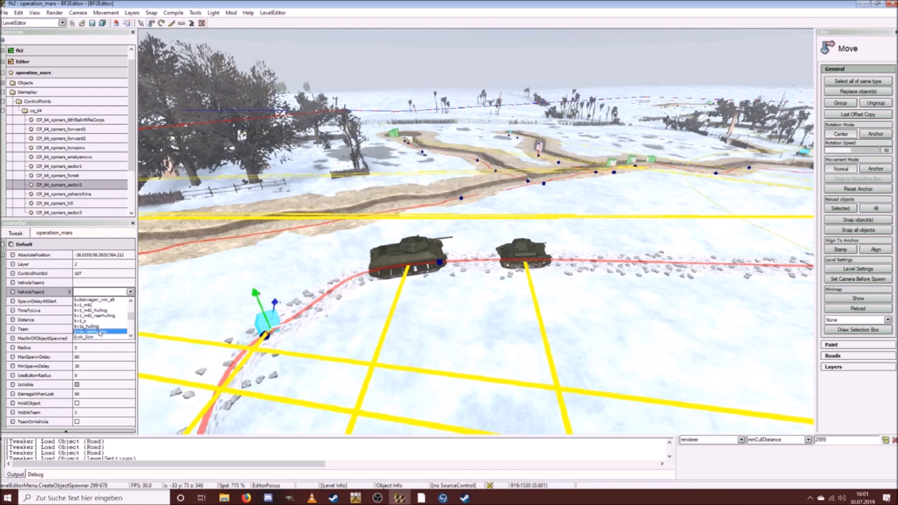
{"action": "left_click", "coordinate": [92, 305]}
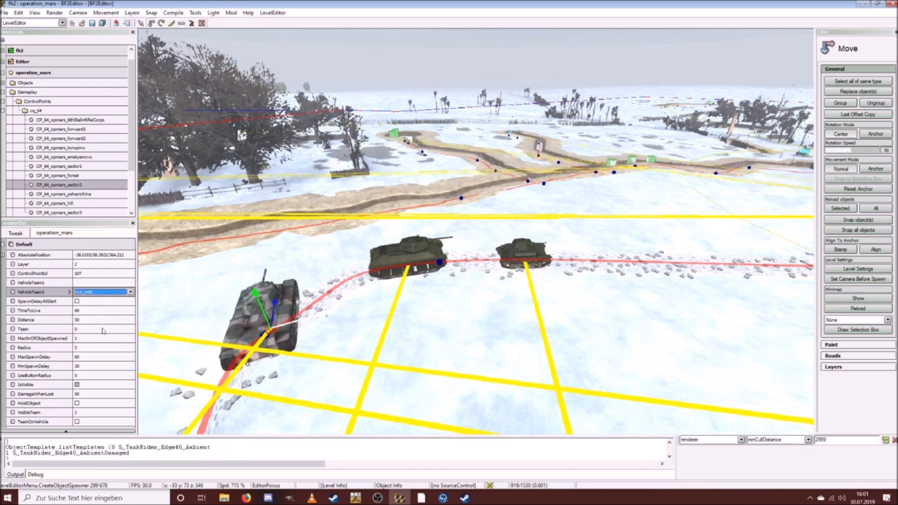
Step: Set both MaxSpawnDelay and MinSpawnDelay of the KV-1 spawner to 9999
{"action": "left_click", "coordinate": [89, 357]}
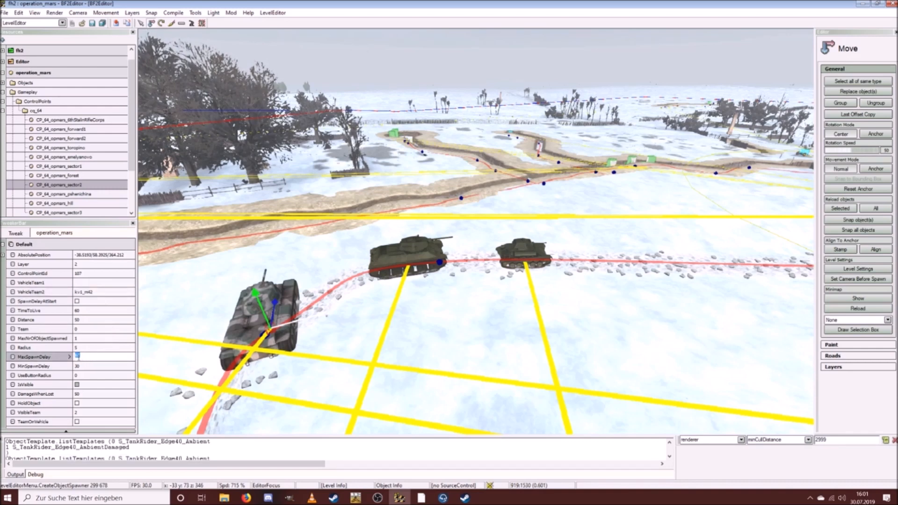
{"action": "type", "text": "9999"}
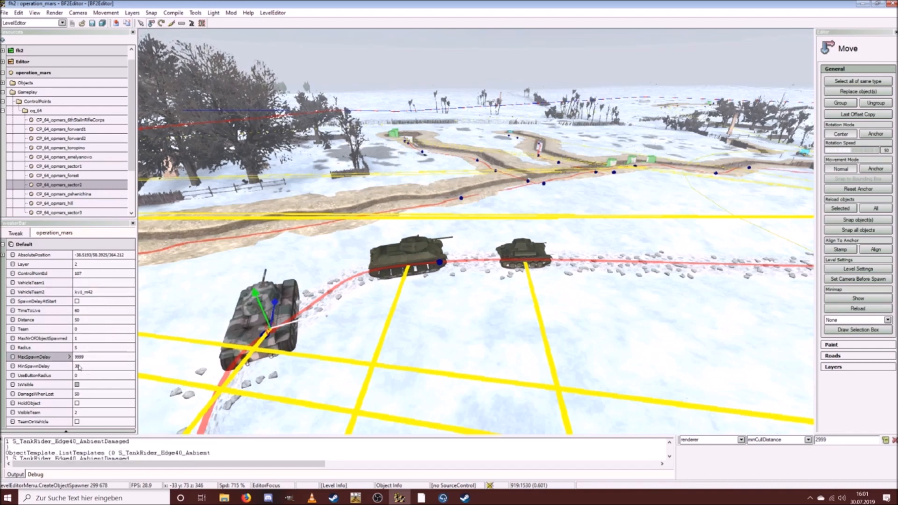
{"action": "left_click", "coordinate": [98, 366]}
{"action": "type", "text": "9999"}
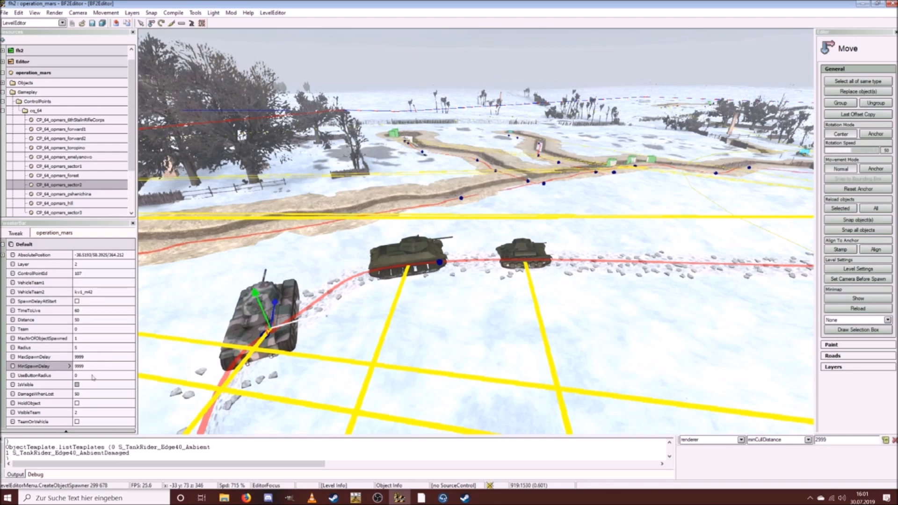
Step: Turn on TeamOnVehicle for the KV-1 spawner and rotate the tank to line up with the track
{"action": "left_click", "coordinate": [78, 422]}
{"action": "left_click", "coordinate": [161, 24]}
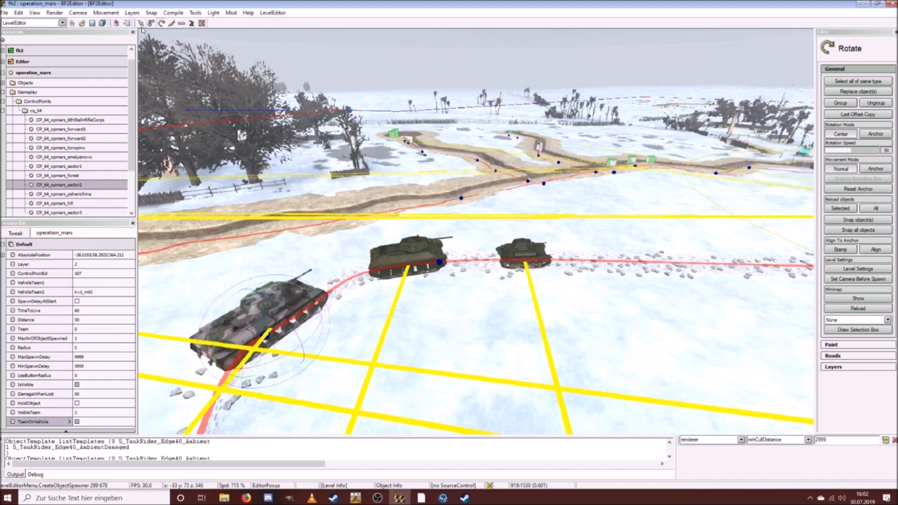
Step: Go to the static anti-tank gun between the trenches at toropino and select its spawner CP_64_opmars_toropino_pakstatic
{"action": "right_click_drag", "start_coordinate": [385, 312], "coordinate": [487, 342]}
{"action": "key", "text": "s"}
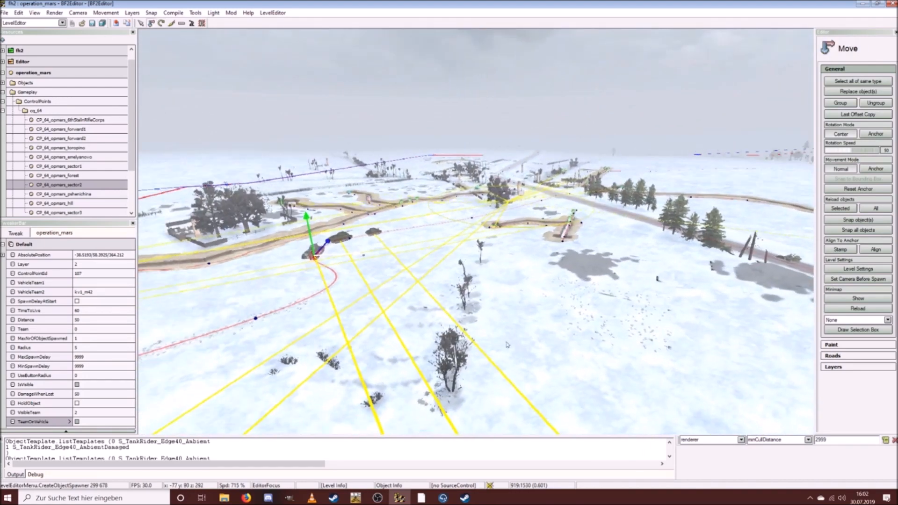
{"action": "right_click_drag", "start_coordinate": [528, 350], "coordinate": [510, 367]}
{"action": "key", "text": "d"}
{"action": "key", "text": "d"}
{"action": "key", "text": "w"}
{"action": "key", "text": "d"}
{"action": "key", "text": "d"}
{"action": "key", "text": "w"}
{"action": "scroll", "coordinate": [437, 338], "scroll_direction": "down", "scroll_amount": 5}
{"action": "right_click_drag", "start_coordinate": [454, 330], "coordinate": [438, 319]}
{"action": "key", "text": "w"}
{"action": "key", "text": "w"}
{"action": "key", "text": "s"}
{"action": "key", "text": "a"}
{"action": "right_click_drag", "start_coordinate": [600, 270], "coordinate": [588, 283]}
{"action": "key", "text": "w"}
{"action": "left_click", "coordinate": [504, 342]}
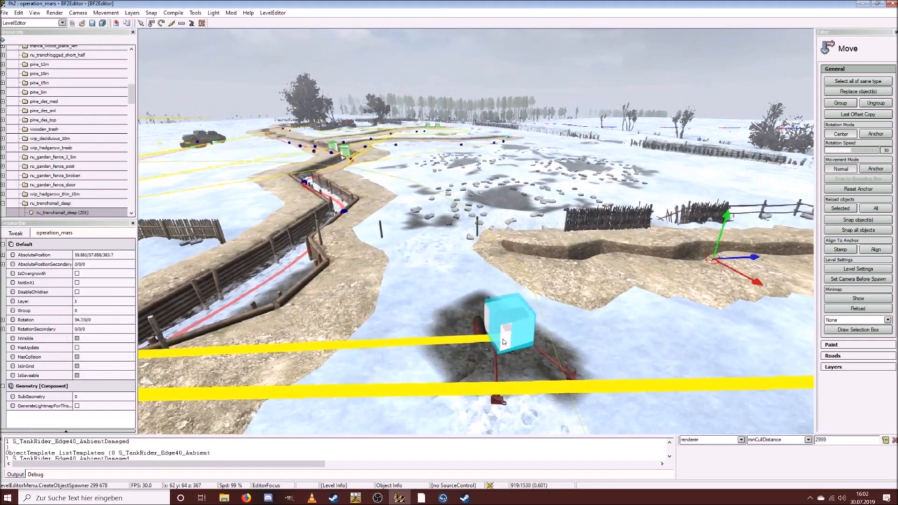
{"action": "left_click", "coordinate": [469, 330]}
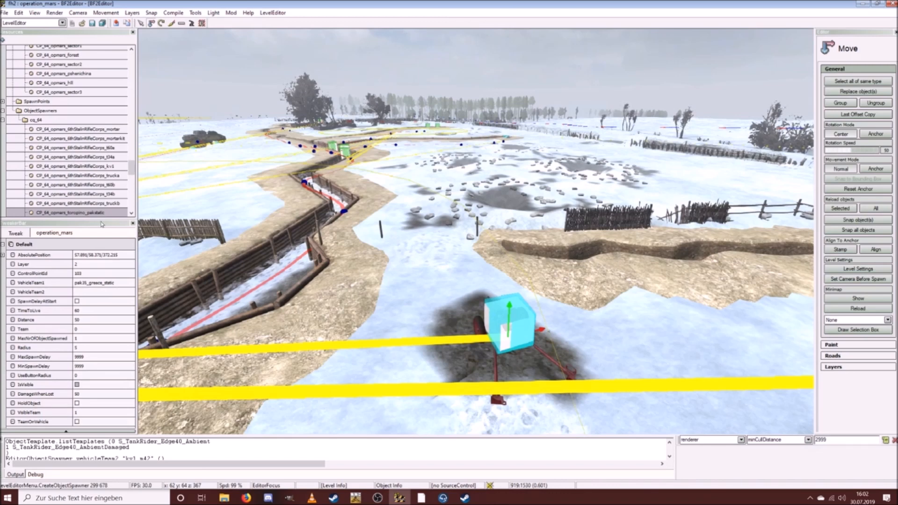
Step: Set VehicleTeam1 of the toropino static anti-tank gun spawner to pak38_static_pg
{"action": "left_click", "coordinate": [111, 283]}
{"action": "scroll", "coordinate": [111, 296], "scroll_direction": "down", "scroll_amount": 6}
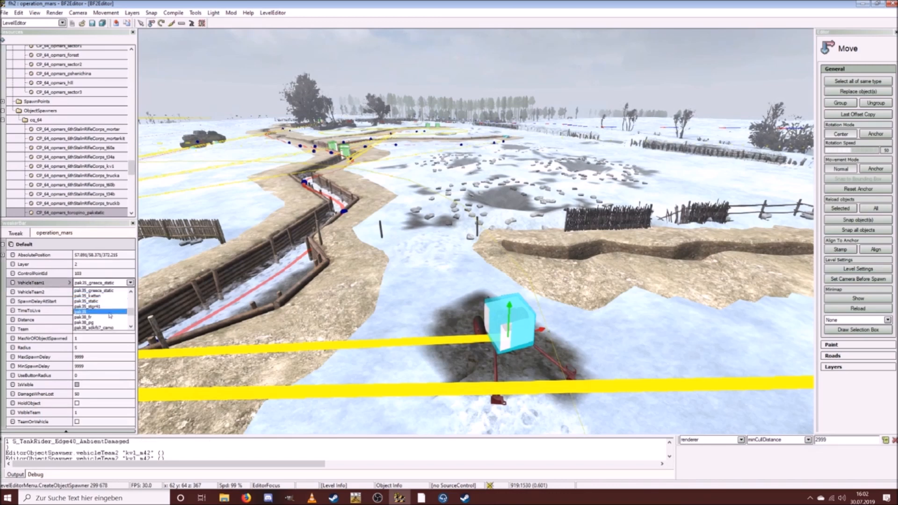
{"action": "scroll", "coordinate": [115, 310], "scroll_direction": "down", "scroll_amount": 1}
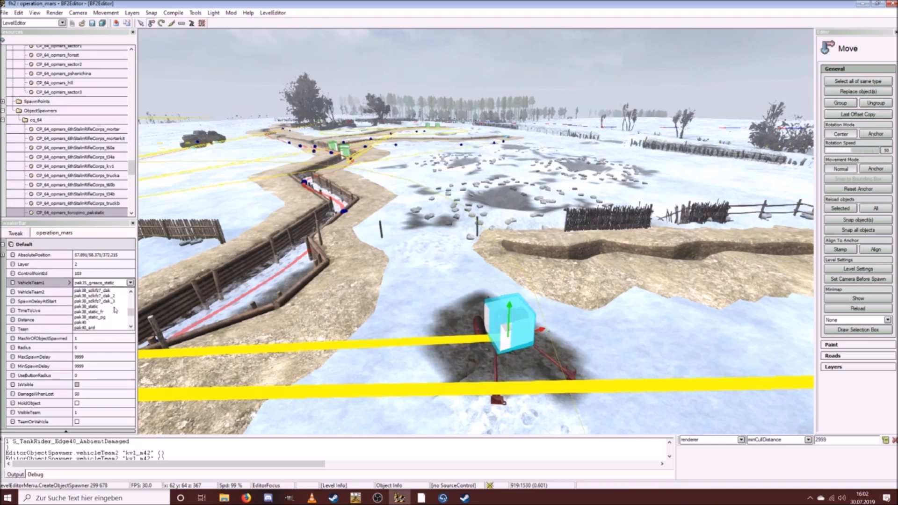
{"action": "left_click", "coordinate": [110, 318]}
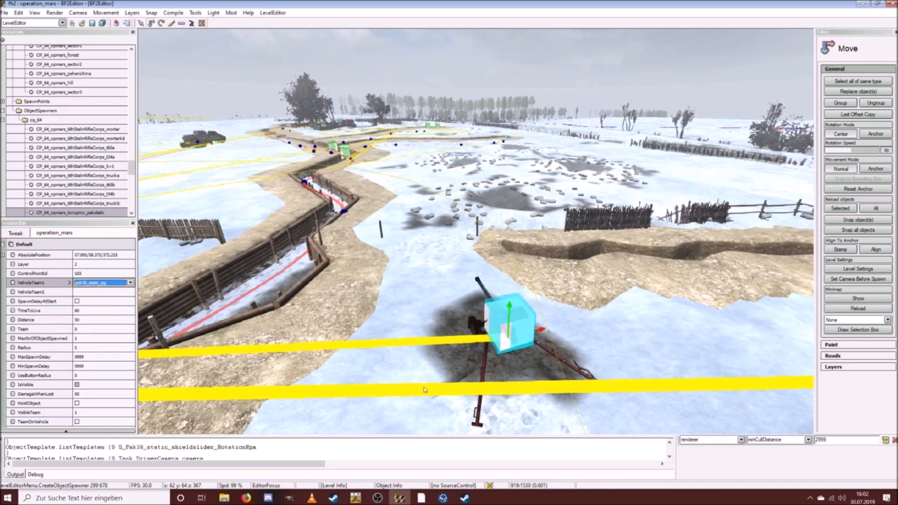
{"action": "left_click", "coordinate": [431, 404]}
{"action": "key", "text": "s"}
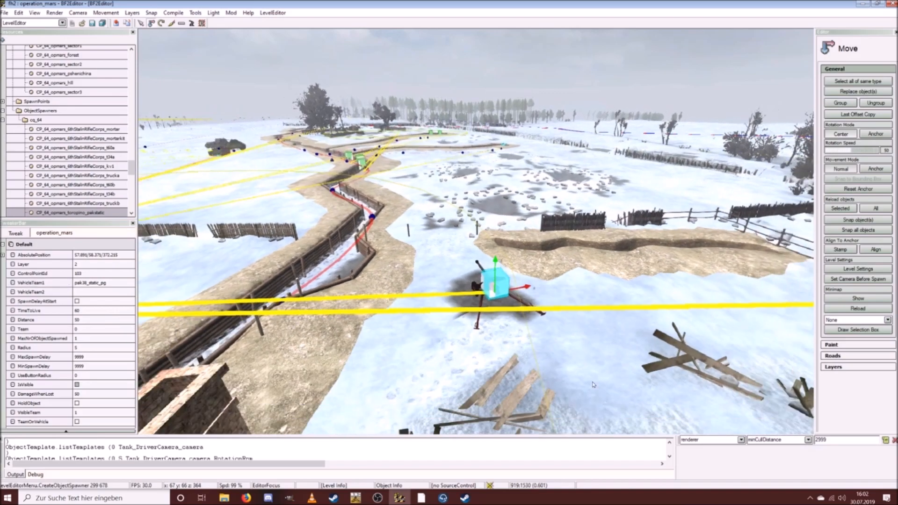
Step: Select the CP_64_opmars_emelyanovo_pakstatic spawner near the road and set its VehicleTeam1 to pak38_static_pg
{"action": "left_click", "coordinate": [613, 387]}
{"action": "mouse_move", "coordinate": [610, 382]}
{"action": "right_mouse_down"}
{"action": "mouse_move", "coordinate": [632, 387]}
{"action": "mouse_move", "coordinate": [659, 425]}
{"action": "mouse_move", "coordinate": [623, 383]}
{"action": "mouse_move", "coordinate": [612, 413]}
{"action": "mouse_move", "coordinate": [599, 384]}
{"action": "right_mouse_up"}
{"action": "key", "text": "w"}
{"action": "scroll", "coordinate": [631, 386], "scroll_direction": "up", "scroll_amount": 5}
{"action": "key", "text": "w"}
{"action": "scroll", "coordinate": [624, 383], "scroll_direction": "up", "scroll_amount": 8}
{"action": "key", "text": "w"}
{"action": "left_click", "coordinate": [480, 326]}
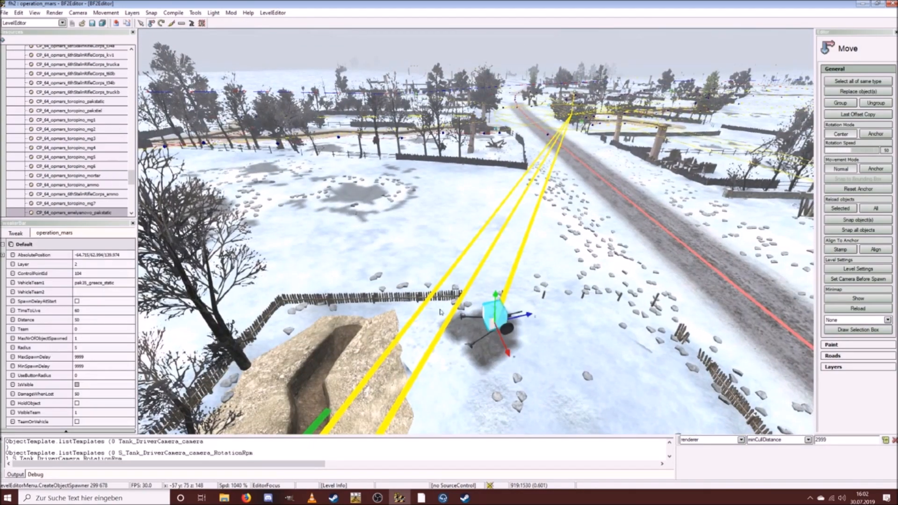
{"action": "left_click", "coordinate": [100, 283]}
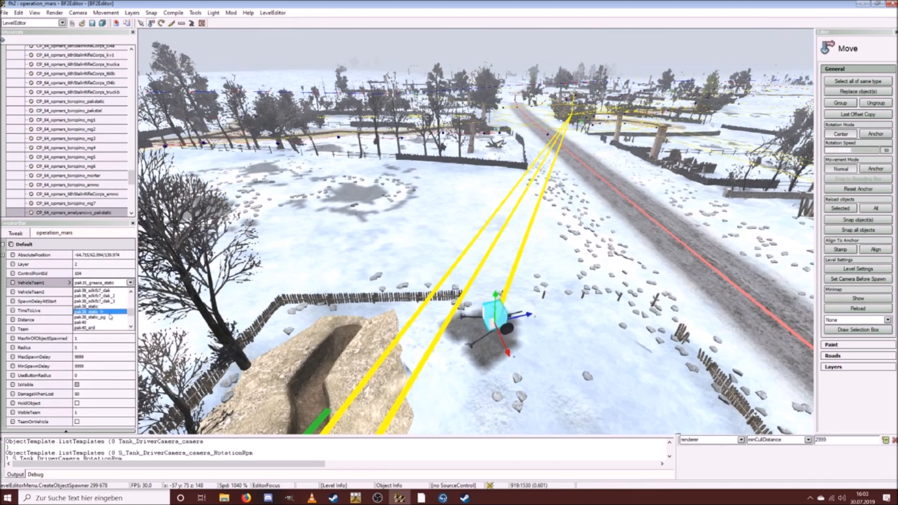
{"action": "left_click", "coordinate": [109, 318]}
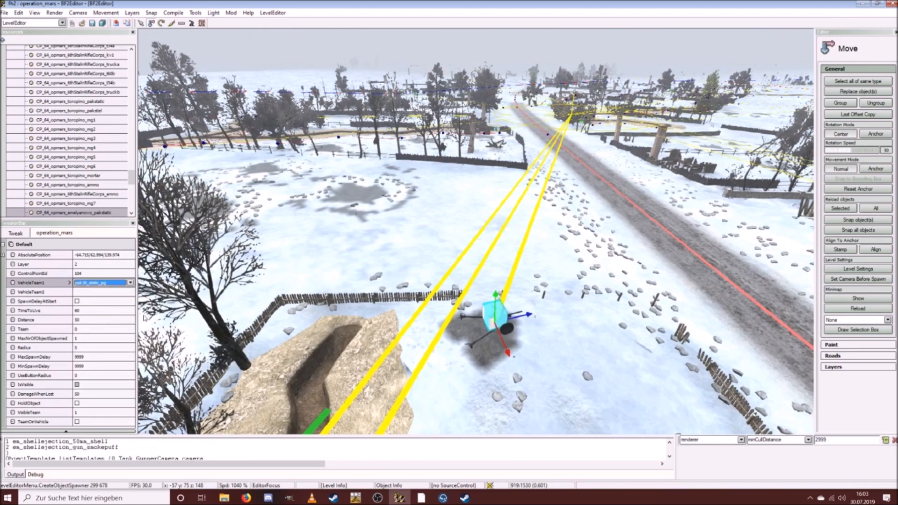
Step: Raise the emelyanovo anti-tank gun spawner slightly along the vertical axis to fit the gun to the ground
{"action": "left_click", "coordinate": [577, 234]}
{"action": "key", "text": "ctrl+w"}
{"action": "scroll", "coordinate": [577, 235], "scroll_direction": "down", "scroll_amount": 7, "text": "ctrl"}
{"action": "key", "text": "ctrl+s"}
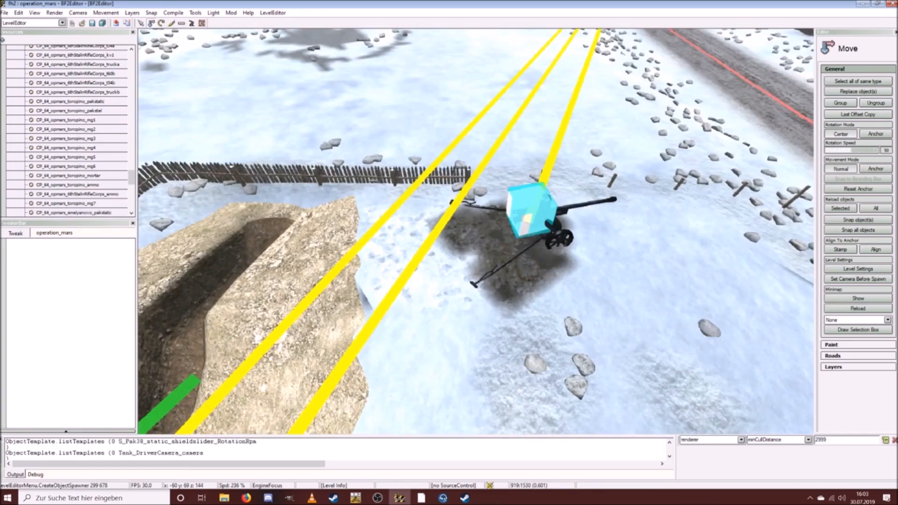
{"action": "key", "text": "ctrl+w"}
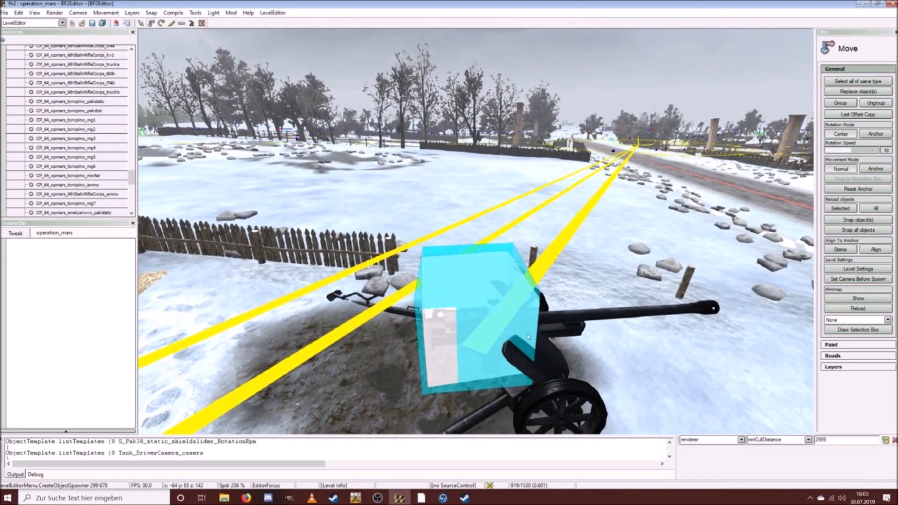
{"action": "key", "text": "ctrl+s"}
{"action": "key", "text": "ctrl+w"}
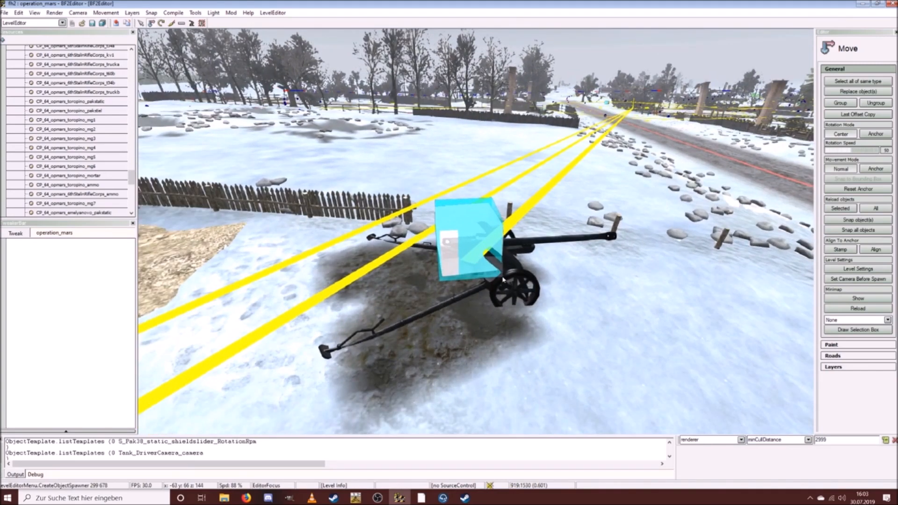
{"action": "left_click", "coordinate": [502, 280]}
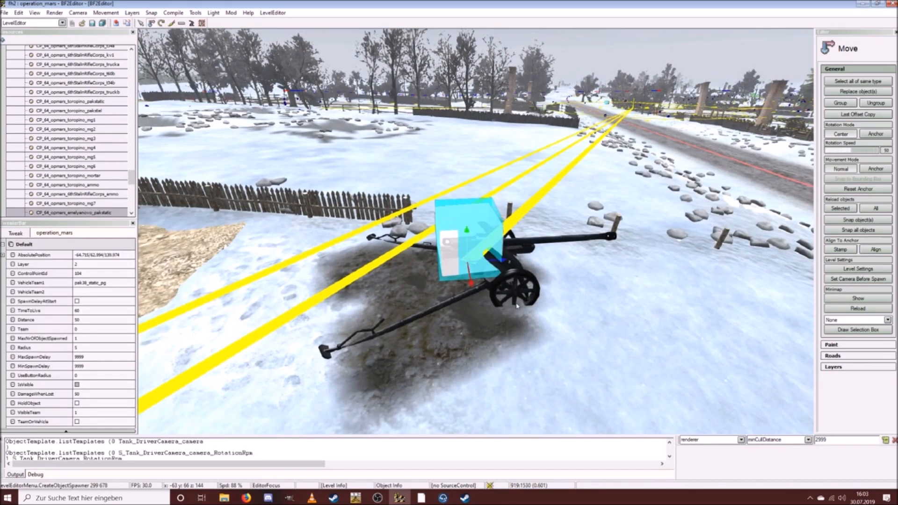
{"action": "scroll", "coordinate": [517, 306], "scroll_direction": "down", "scroll_amount": 3, "text": "ctrl"}
{"action": "key", "text": "ctrl+w"}
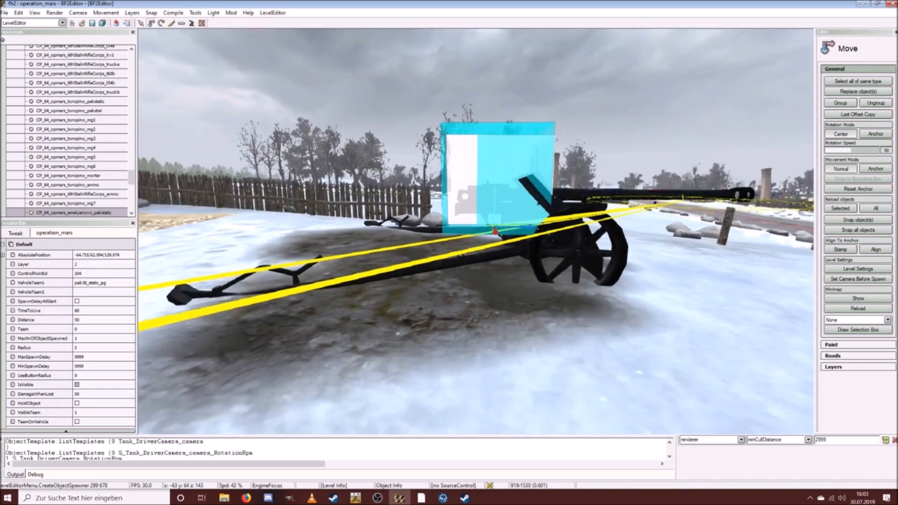
{"action": "key", "text": "ctrl+w"}
{"action": "left_click_drag", "start_coordinate": [501, 186], "coordinate": [499, 172]}
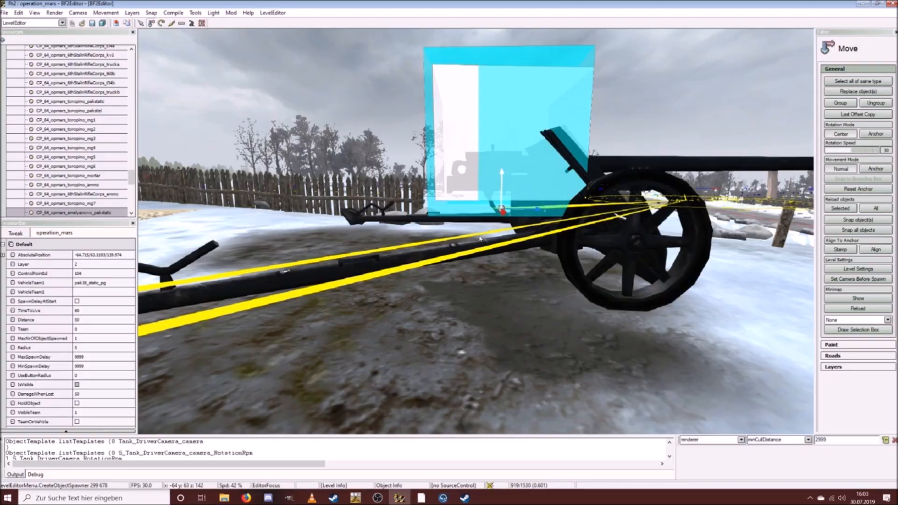
Step: Return to the toropino anti-tank gun, select its spawner and raise it to a height of about 58.56
{"action": "key", "text": "ctrl+s"}
{"action": "scroll", "coordinate": [483, 213], "scroll_direction": "up", "scroll_amount": 5, "text": "ctrl"}
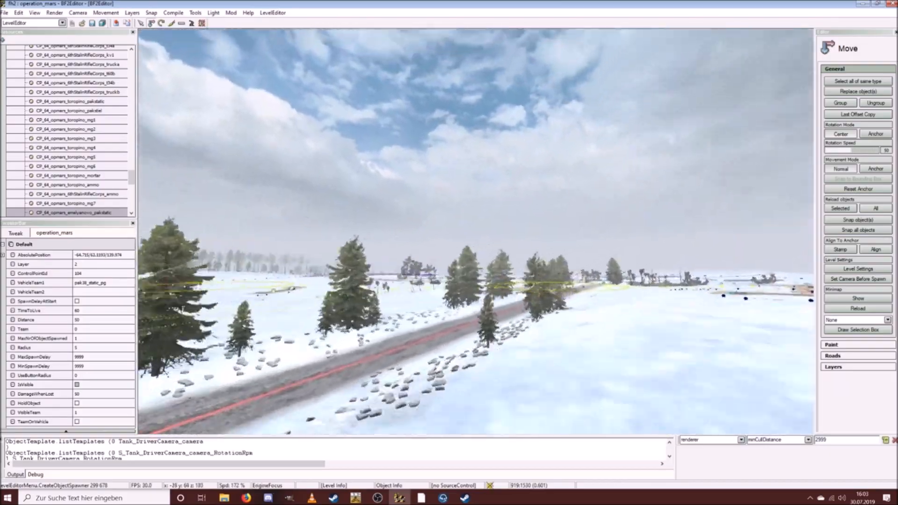
{"action": "key", "text": "ctrl+w"}
{"action": "scroll", "coordinate": [476, 231], "scroll_direction": "up", "scroll_amount": 5, "text": "ctrl"}
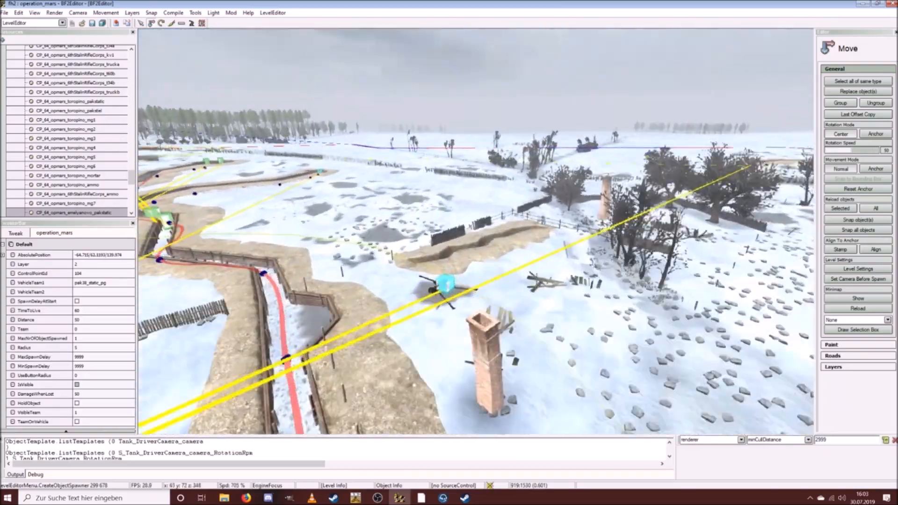
{"action": "key", "text": "ctrl+w"}
{"action": "left_click", "coordinate": [463, 327]}
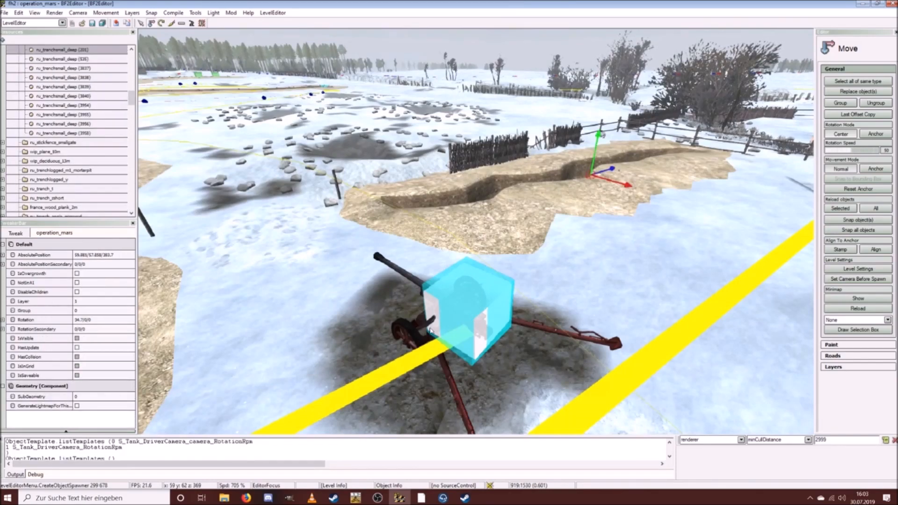
{"action": "left_click", "coordinate": [477, 358]}
{"action": "key", "text": "ctrl+s"}
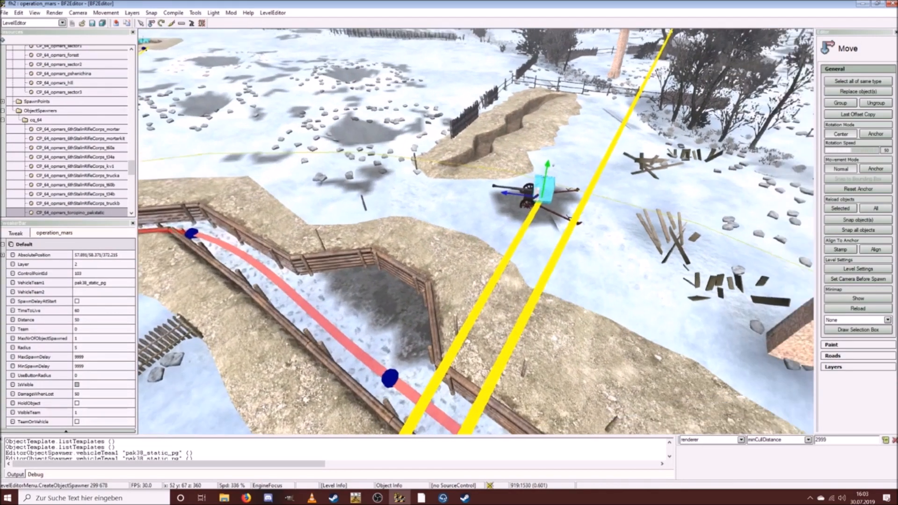
{"action": "key", "text": "ctrl+w"}
{"action": "scroll", "coordinate": [406, 343], "scroll_direction": "down", "scroll_amount": 5, "text": "ctrl"}
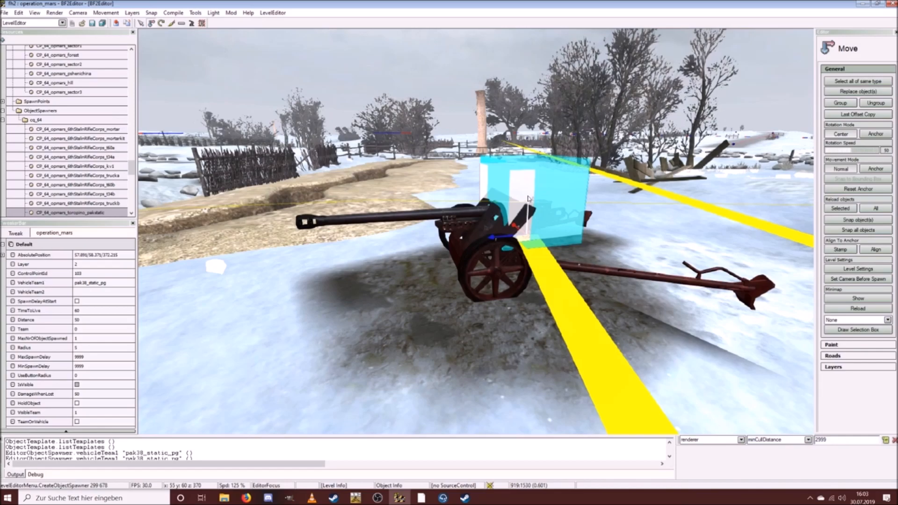
{"action": "key", "text": "ctrl+d"}
{"action": "key", "text": "ctrl+w"}
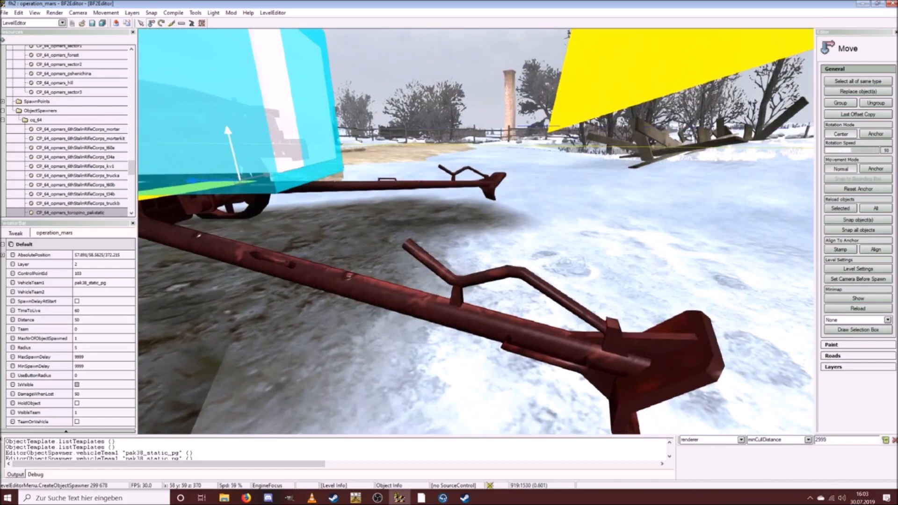
Step: Inspect how the toropino gun's wheels and trails sit on the ground and where its barrel points
{"action": "scroll", "coordinate": [476, 232], "scroll_direction": "down", "scroll_amount": 3, "text": "ctrl"}
{"action": "key", "text": "ctrl+s"}
{"action": "key", "text": "ctrl+a"}
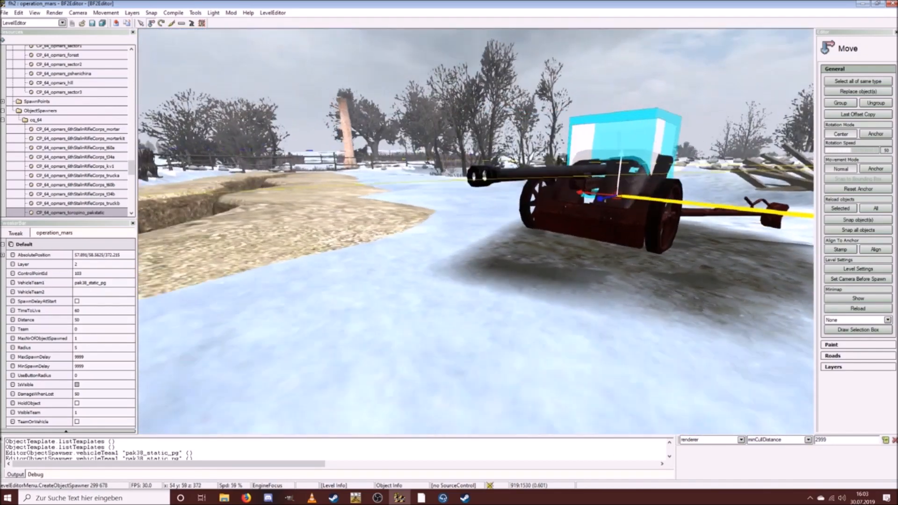
{"action": "key", "text": "ctrl+s"}
{"action": "key", "text": "ctrl+d"}
{"action": "key", "text": "ctrl+w"}
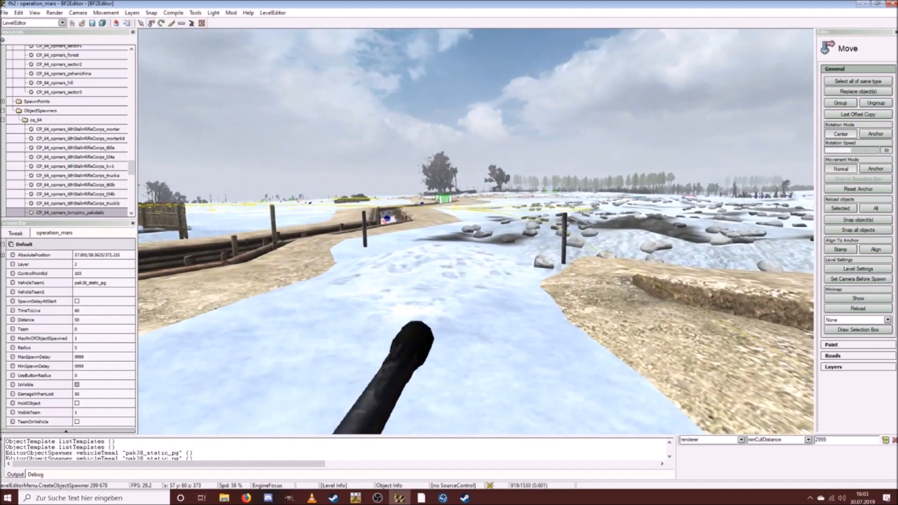
{"action": "key", "text": "ctrl+s"}
Step: Survey the anti-tank gun positions among the trenches and houses of the pshenichina village
{"action": "scroll", "coordinate": [515, 219], "scroll_direction": "up", "scroll_amount": 10, "text": "ctrl"}
{"action": "key", "text": "ctrl+s"}
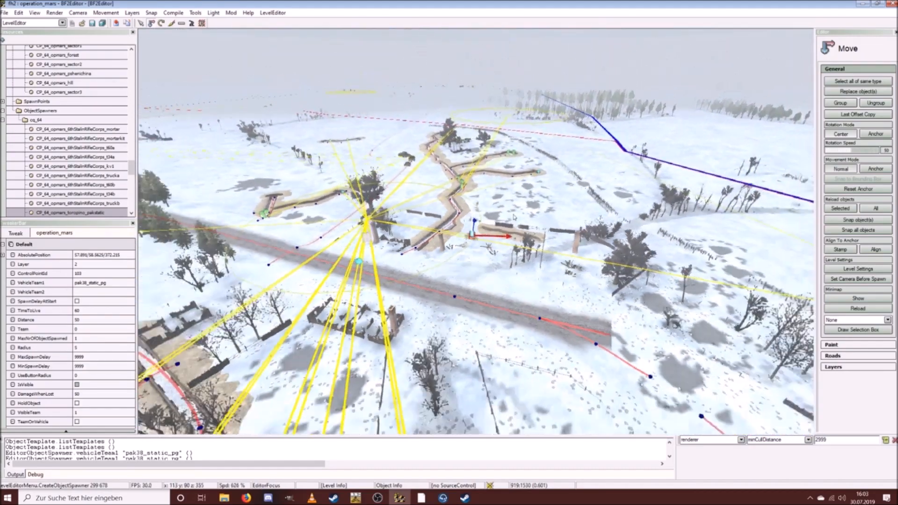
{"action": "key", "text": "ctrl+w"}
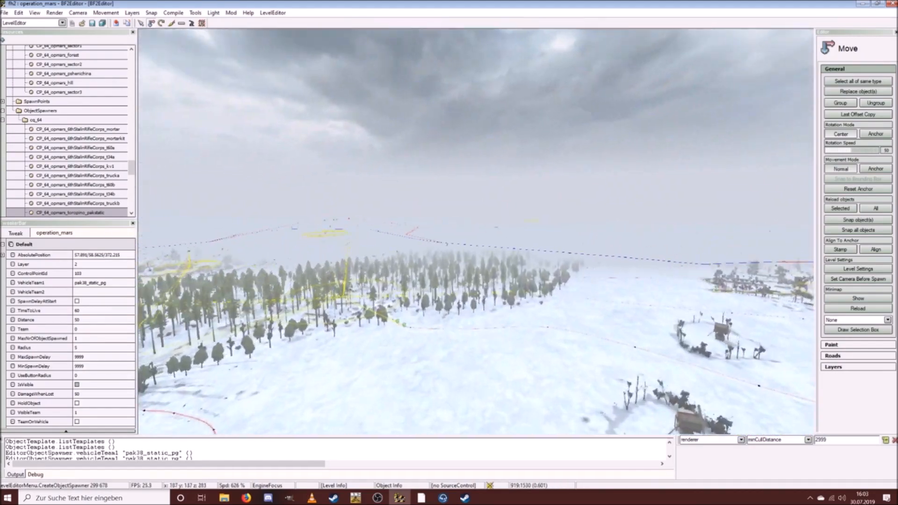
{"action": "key", "text": "ctrl+w"}
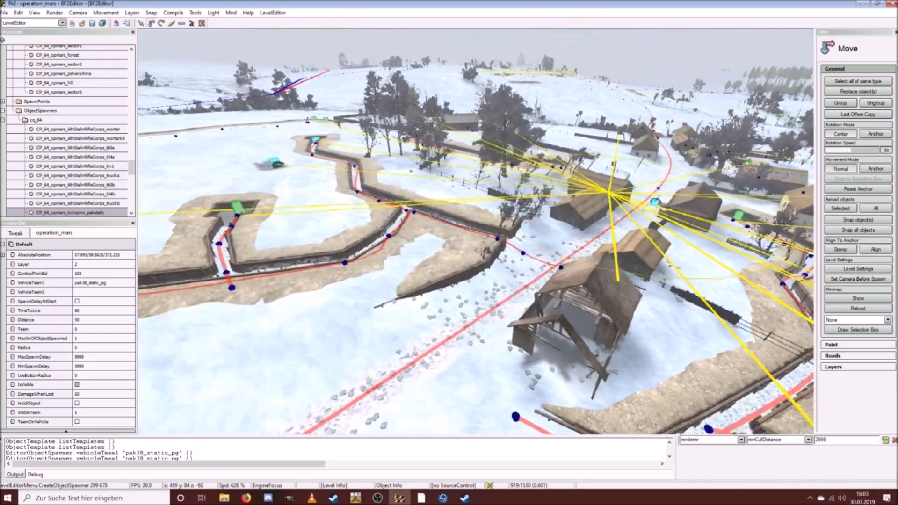
{"action": "key", "text": "ctrl+w"}
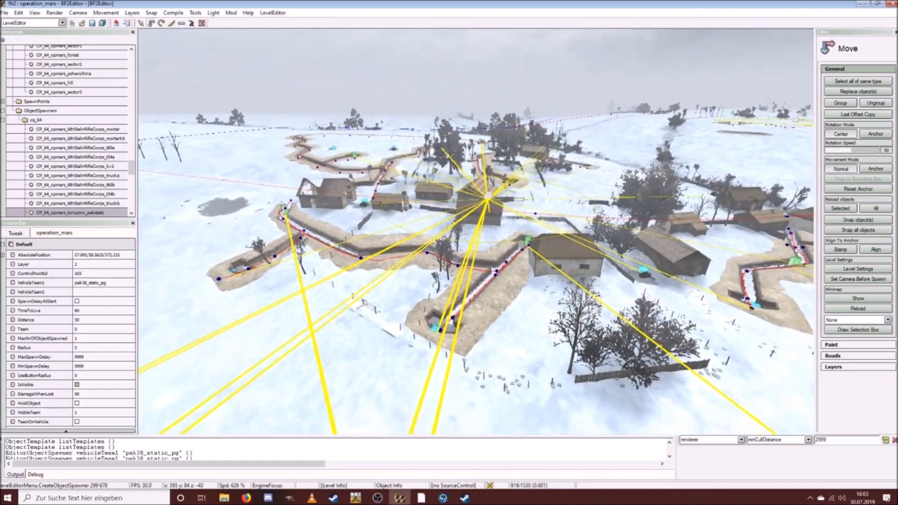
{"action": "scroll", "coordinate": [477, 232], "scroll_direction": "down", "scroll_amount": 3, "text": "ctrl"}
{"action": "key", "text": "ctrl+s"}
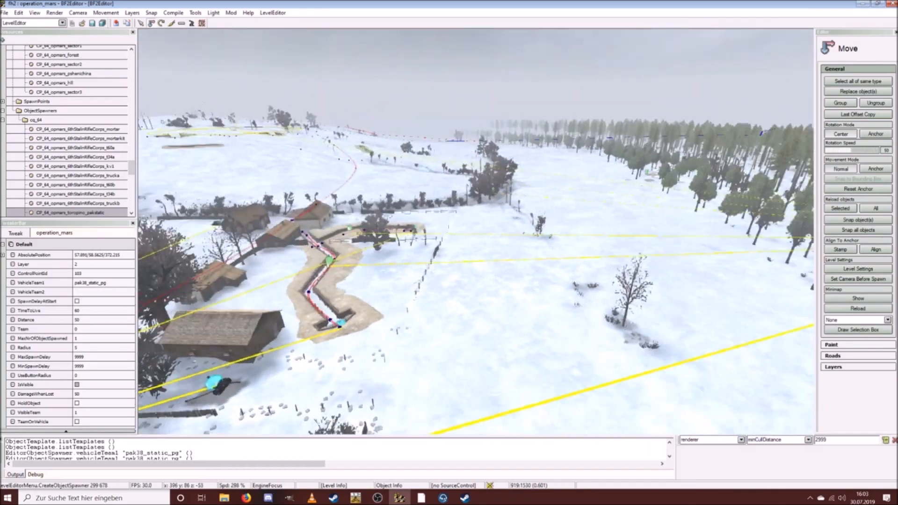
{"action": "key", "text": "ctrl+w"}
{"action": "key", "text": "ctrl+w"}
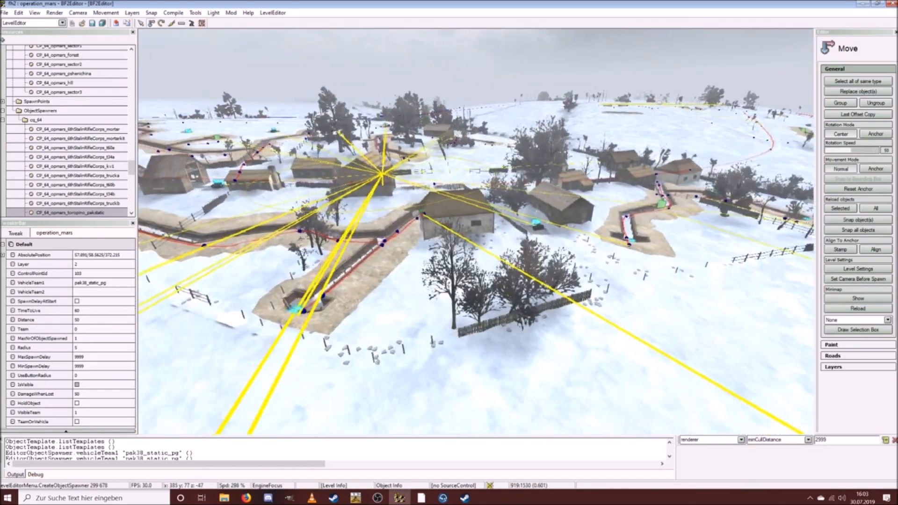
{"action": "key", "text": "ctrl+w"}
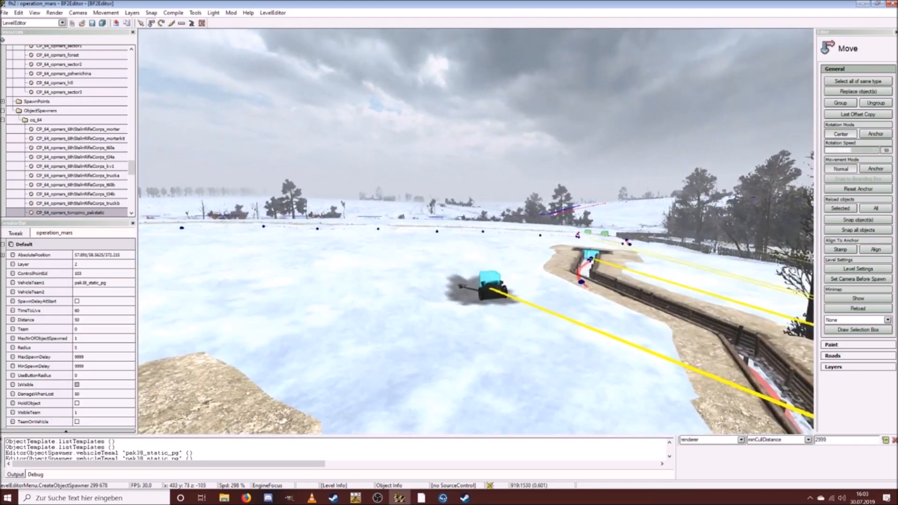
{"action": "key", "text": "ctrl+s"}
{"action": "key", "text": "ctrl+s"}
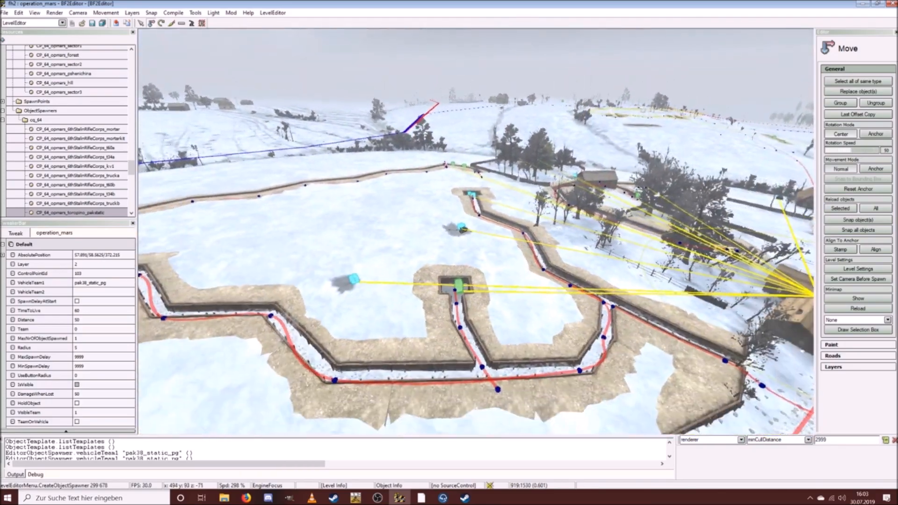
{"action": "key", "text": "ctrl+a"}
{"action": "key", "text": "ctrl+w"}
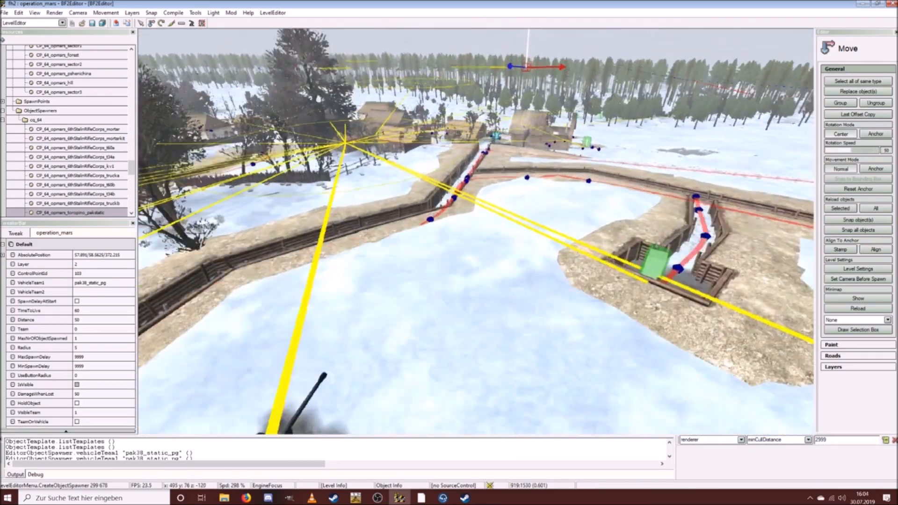
{"action": "key", "text": "ctrl+w"}
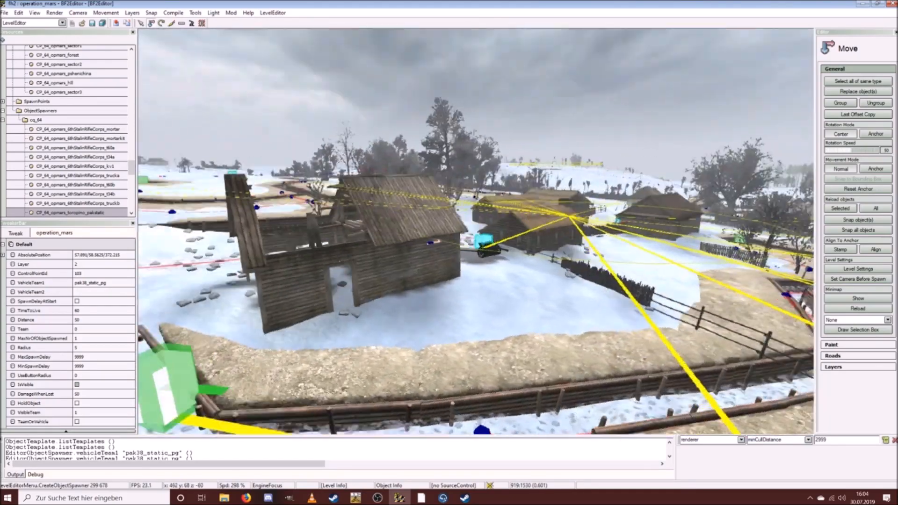
Step: Select the CP_64_opmars_pshenichina_pakstatic3 spawner beside the log house and set its VehicleTeam1 to pak40_static_win
{"action": "key", "text": "ctrl"}
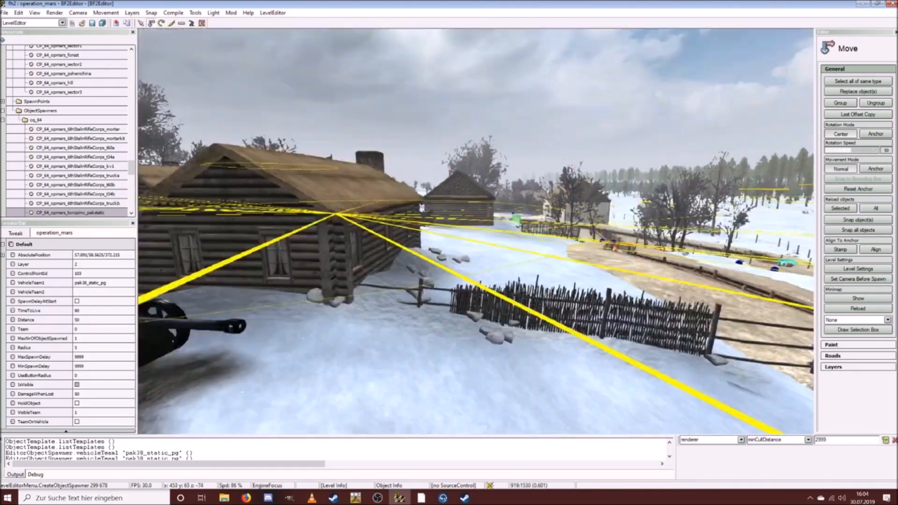
{"action": "key", "text": "ctrl+s"}
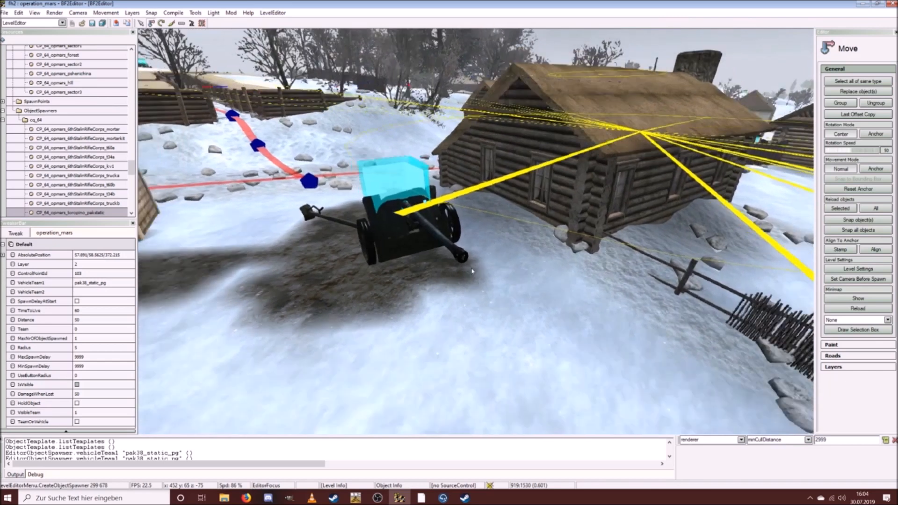
{"action": "left_click", "coordinate": [404, 237]}
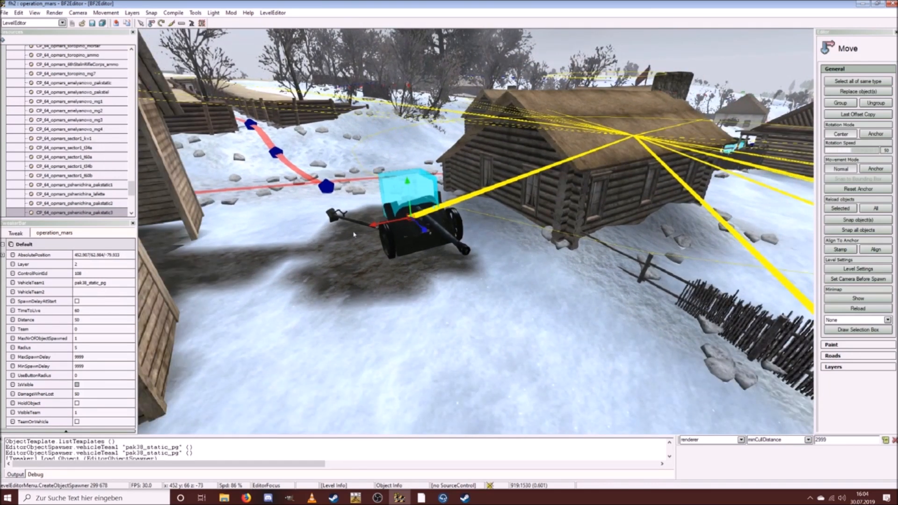
{"action": "left_click", "coordinate": [99, 282]}
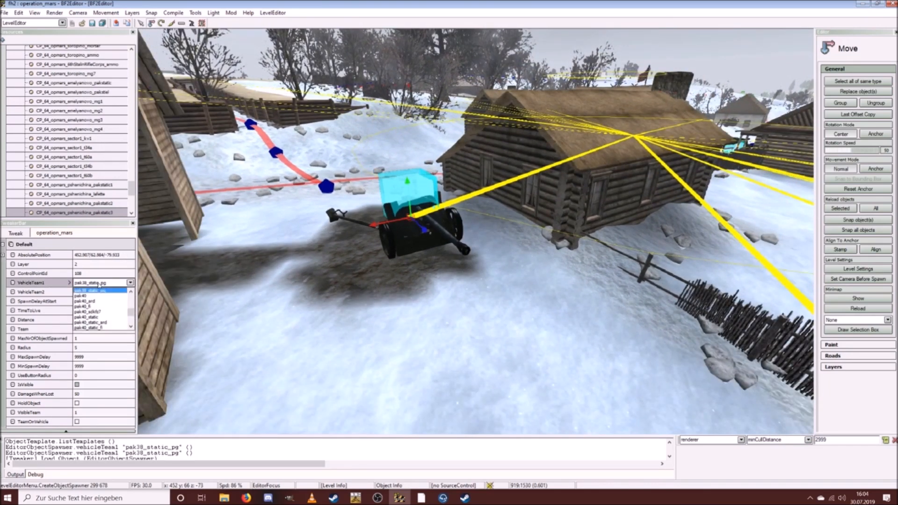
{"action": "scroll", "coordinate": [114, 313], "scroll_direction": "down", "scroll_amount": 3}
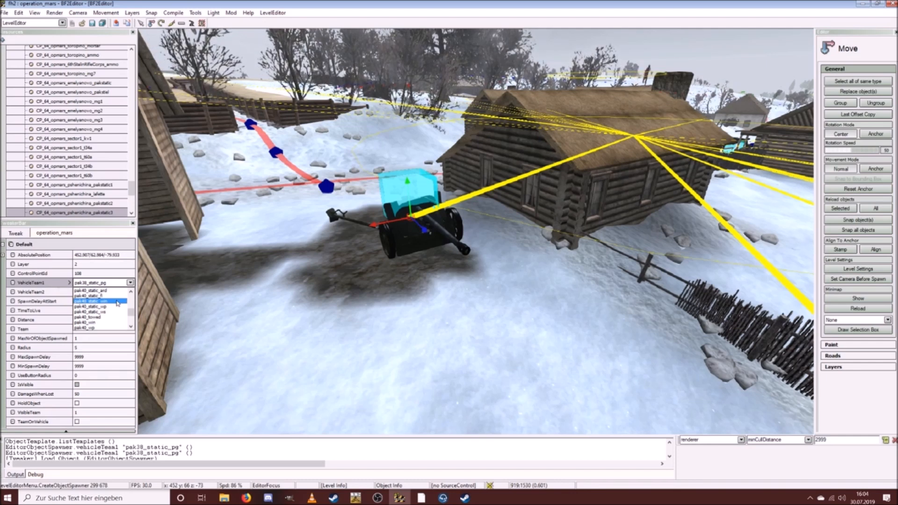
{"action": "left_click", "coordinate": [116, 301]}
Step: Examine the pakstatic3 gun up close and switch its VehicleTeam1 to pak40_static_wp
{"action": "right_click_drag", "start_coordinate": [368, 311], "coordinate": [425, 310]}
{"action": "scroll", "coordinate": [345, 310], "scroll_direction": "down", "scroll_amount": 3}
{"action": "key", "text": "w"}
{"action": "key", "text": "a"}
{"action": "key", "text": "w"}
{"action": "key", "text": "s"}
{"action": "right_click_drag", "start_coordinate": [362, 313], "coordinate": [361, 314]}
{"action": "left_click", "coordinate": [115, 285]}
{"action": "left_click", "coordinate": [116, 286]}
{"action": "left_click", "coordinate": [112, 296]}
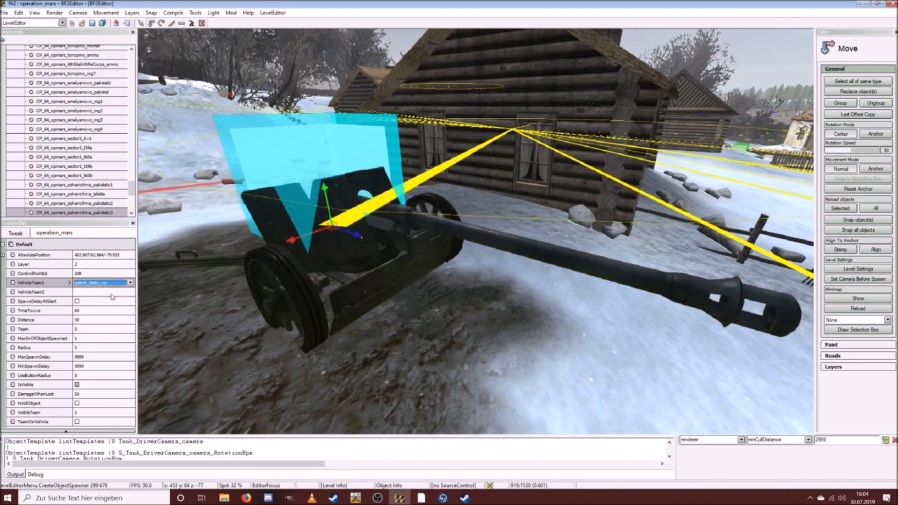
Step: Try pak40_static_ws as the pakstatic3 spawner's VehicleTeam1 and view the gun from its trail side
{"action": "left_click", "coordinate": [107, 283]}
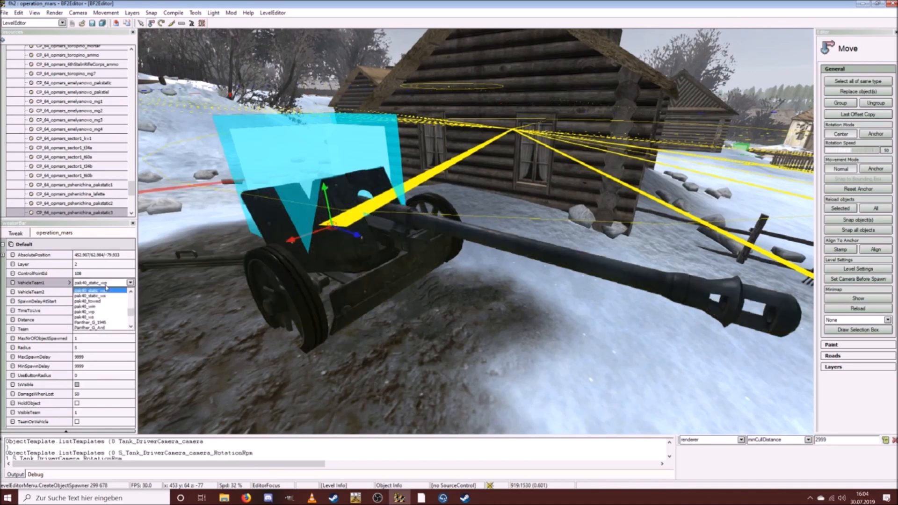
{"action": "left_click", "coordinate": [107, 298]}
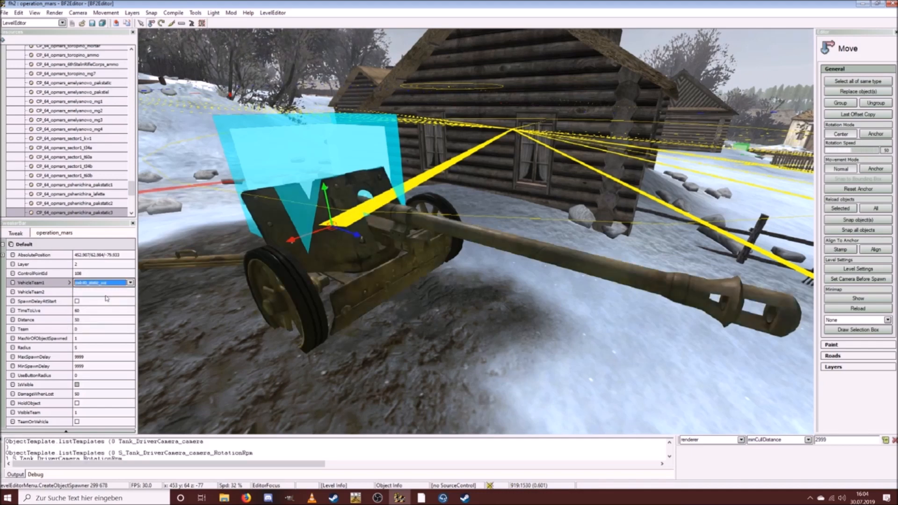
{"action": "left_click", "coordinate": [416, 302]}
{"action": "key", "text": "ctrl+a"}
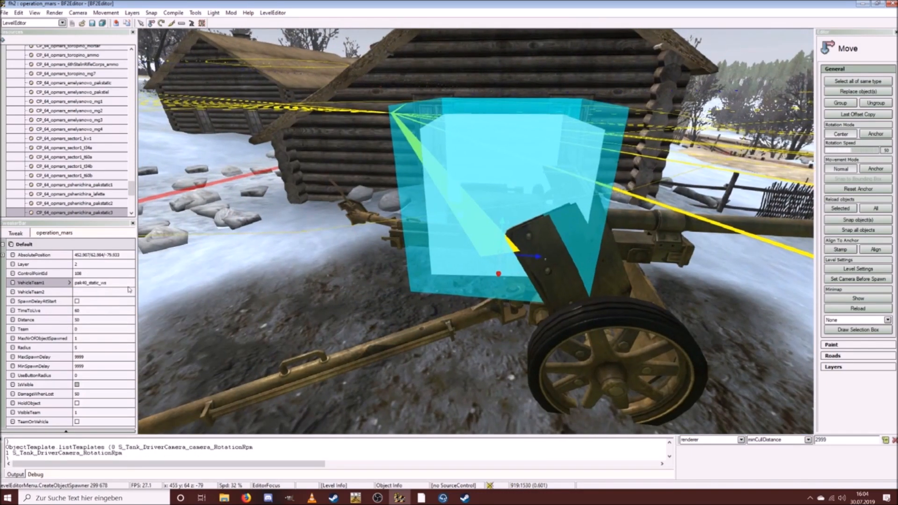
Step: Try the plain pak40_static as VehicleTeam1 and view the gun's camouflage from the front
{"action": "left_click", "coordinate": [104, 284]}
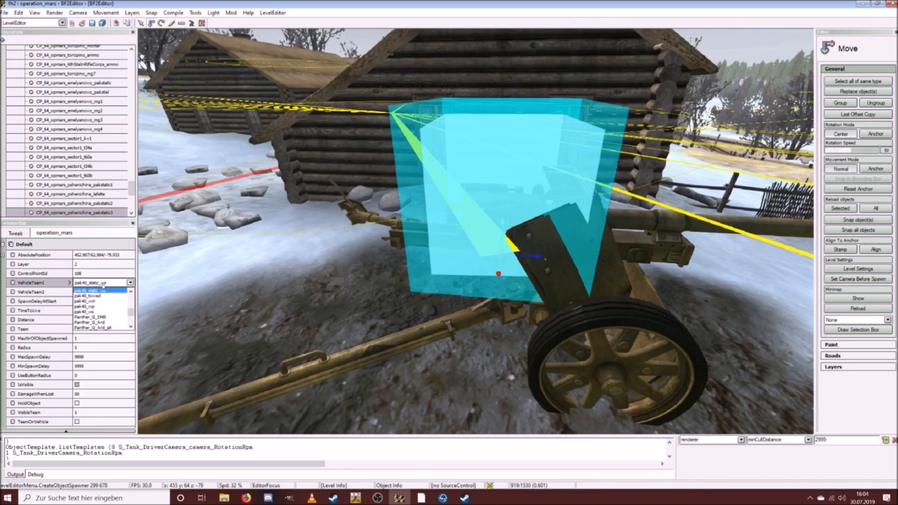
{"action": "scroll", "coordinate": [101, 290], "scroll_direction": "up", "scroll_amount": 1}
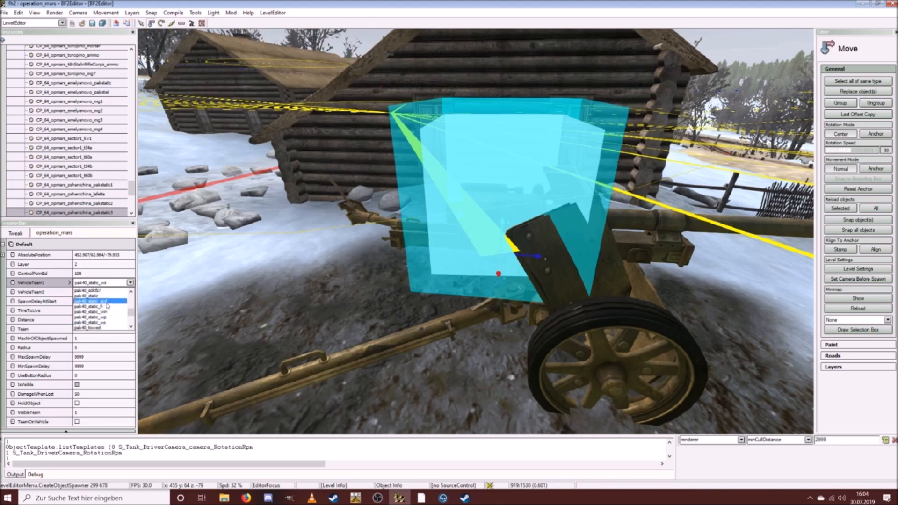
{"action": "left_click", "coordinate": [108, 301]}
{"action": "key", "text": "d"}
{"action": "right_click_drag", "start_coordinate": [436, 296], "coordinate": [351, 306]}
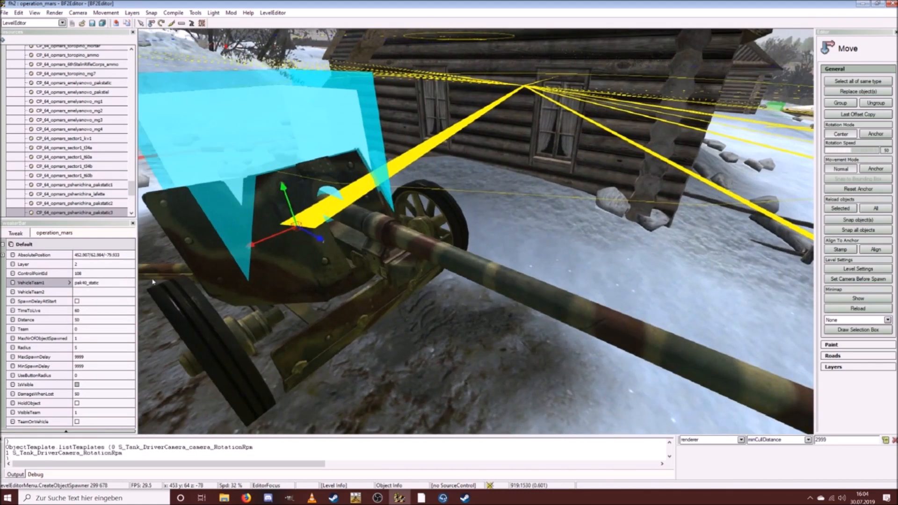
Step: Preview the pak40_static_ard and pak40_static_fi variants in the pakstatic3 spawner's VehicleTeam1
{"action": "left_click", "coordinate": [92, 284]}
{"action": "left_click", "coordinate": [92, 285]}
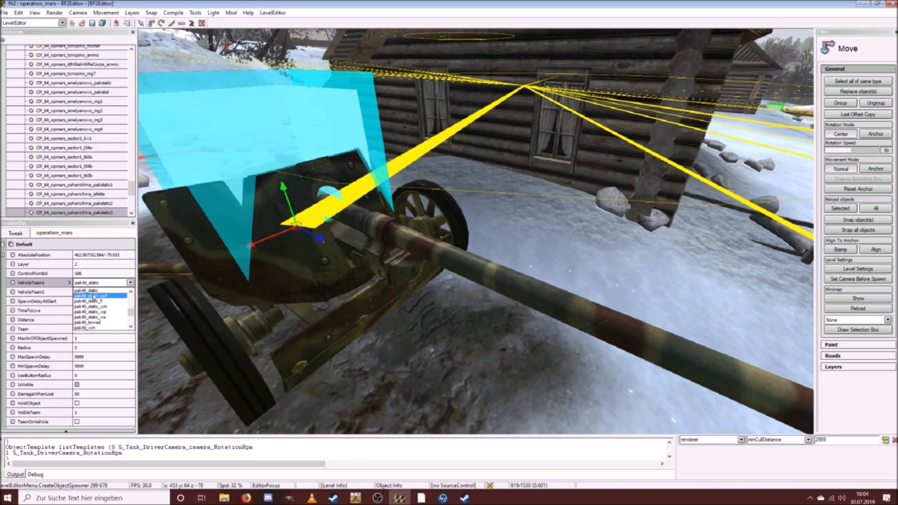
{"action": "left_click", "coordinate": [94, 298]}
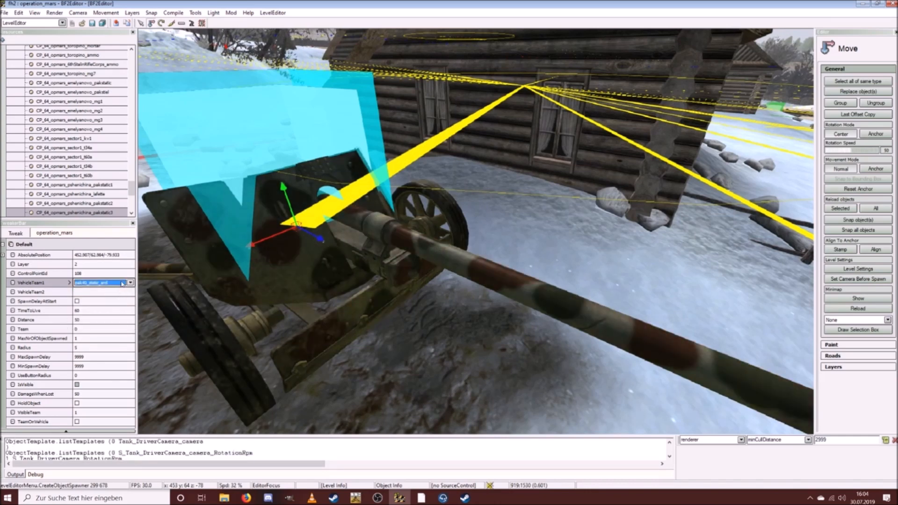
{"action": "left_click", "coordinate": [122, 284]}
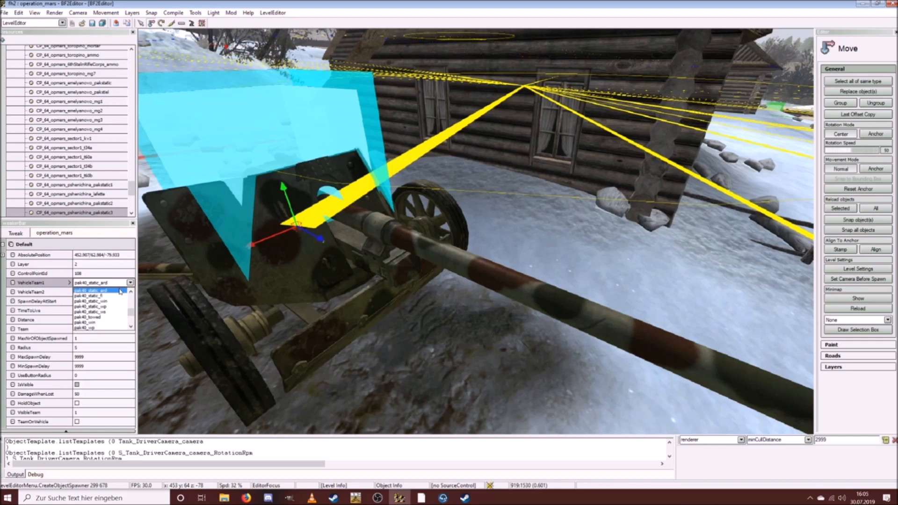
{"action": "left_click", "coordinate": [118, 296]}
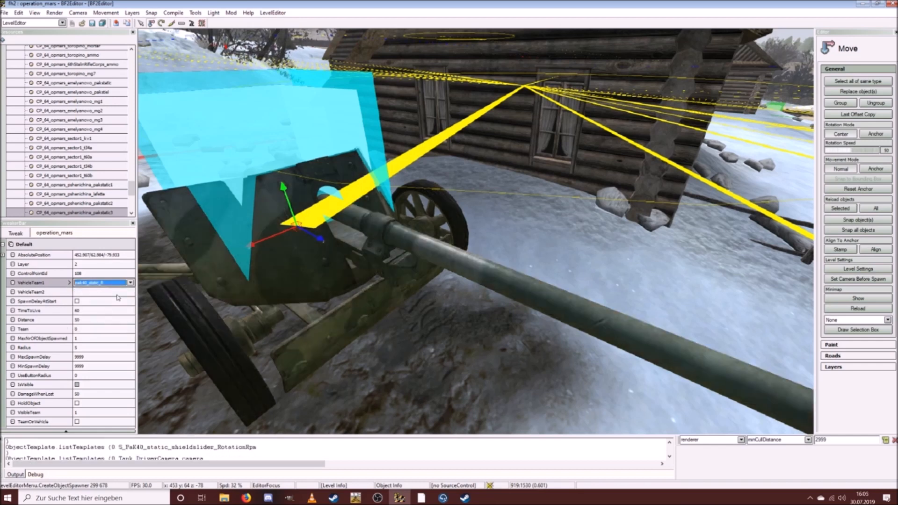
Step: Preview pak40_static_win once more and settle on pak40_static_wp as the pakstatic3 spawner's VehicleTeam1
{"action": "left_click", "coordinate": [114, 284]}
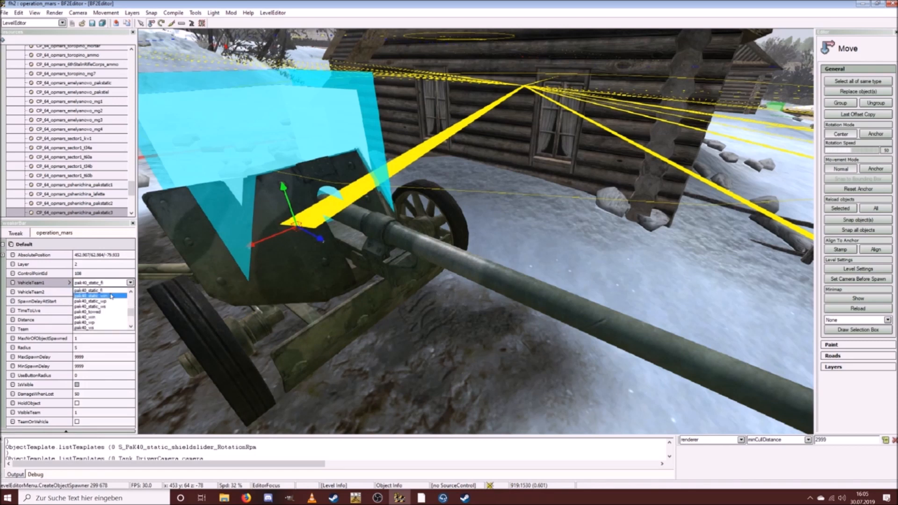
{"action": "left_click", "coordinate": [111, 295]}
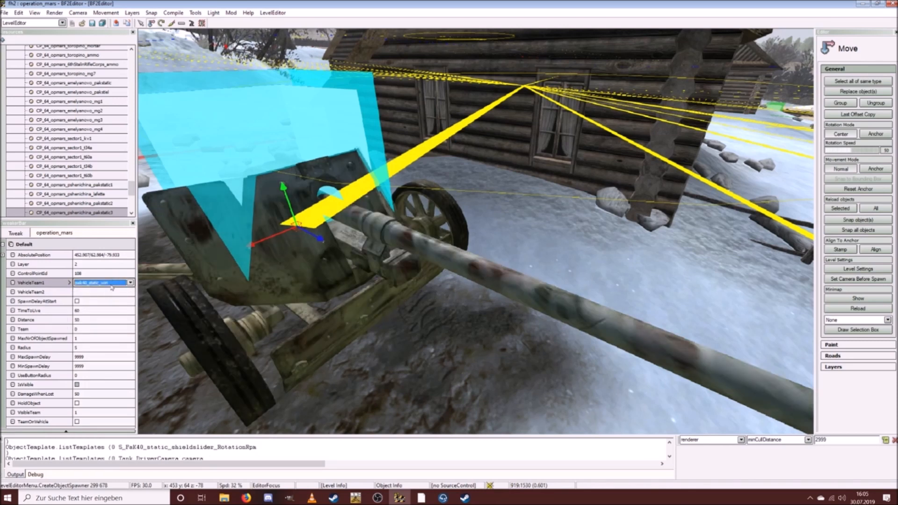
{"action": "left_click", "coordinate": [116, 284]}
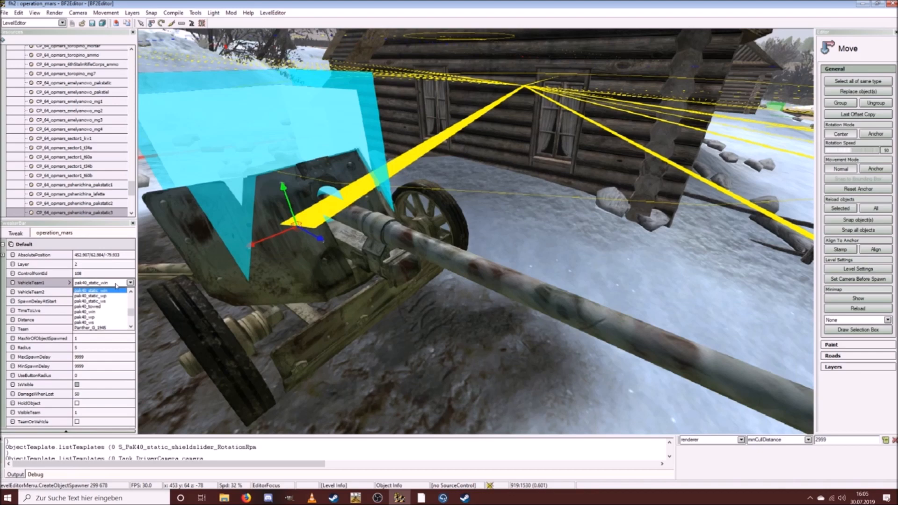
{"action": "left_click", "coordinate": [112, 296]}
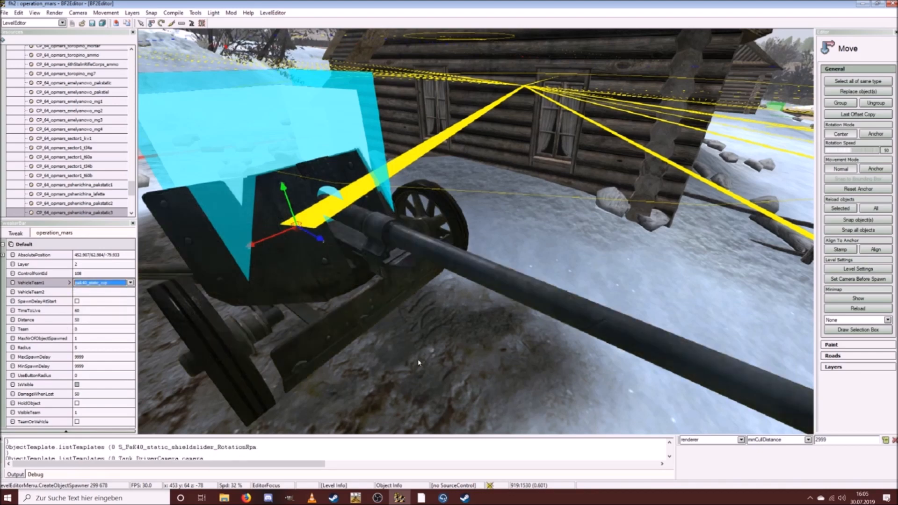
Step: Raise the pakstatic3 spawner to a height of about 63.09 to fit the gun to the ground
{"action": "key", "text": "ctrl+s"}
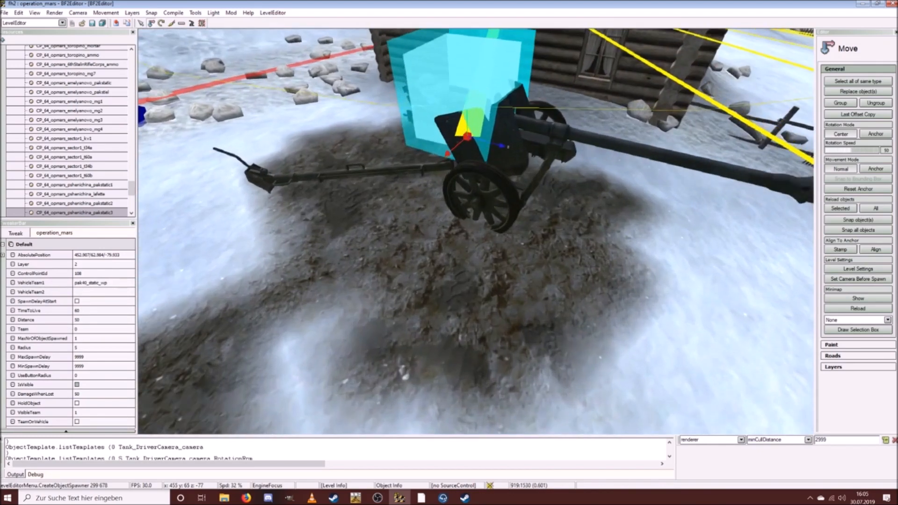
{"action": "key", "text": "ctrl+w"}
{"action": "key", "text": "ctrl+s"}
{"action": "left_click_drag", "start_coordinate": [411, 165], "coordinate": [411, 149]}
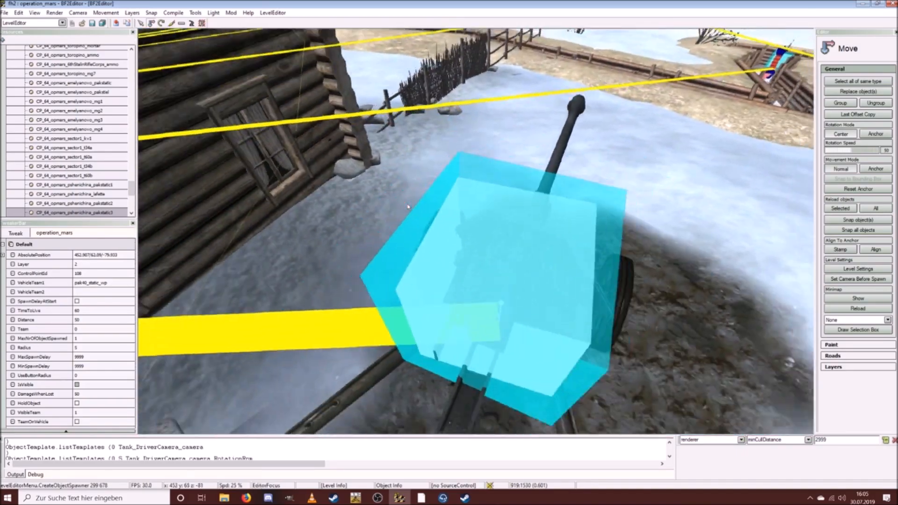
Step: Set the VehicleTeam1 of the pakstatic2 spawner beside the trench to pak40_static_wp
{"action": "key", "text": "w"}
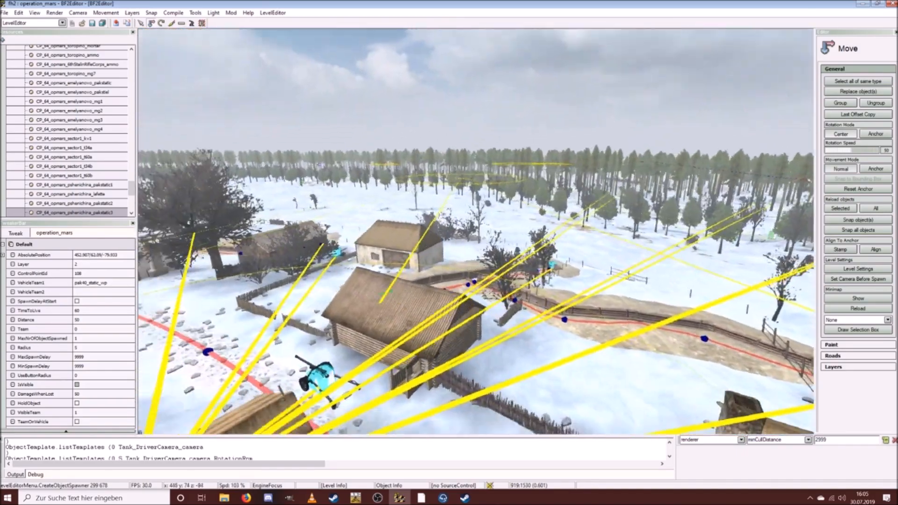
{"action": "key", "text": "w"}
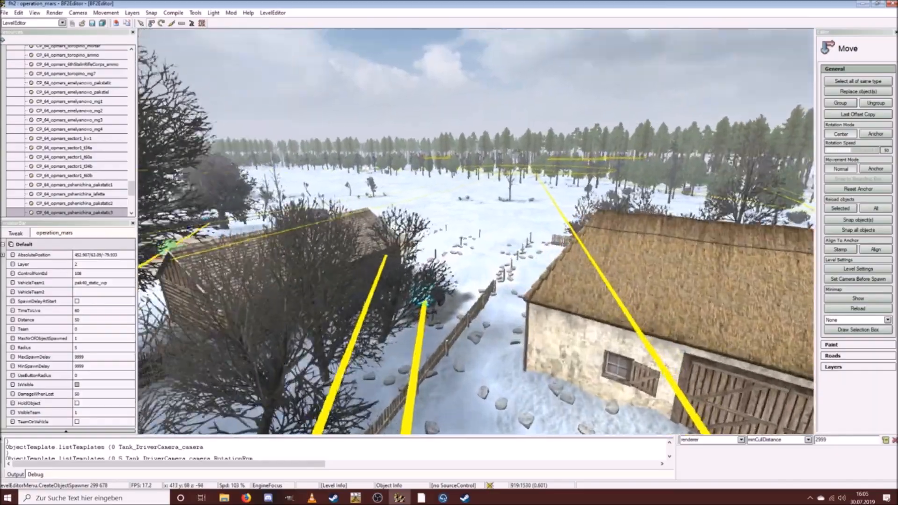
{"action": "key", "text": "w"}
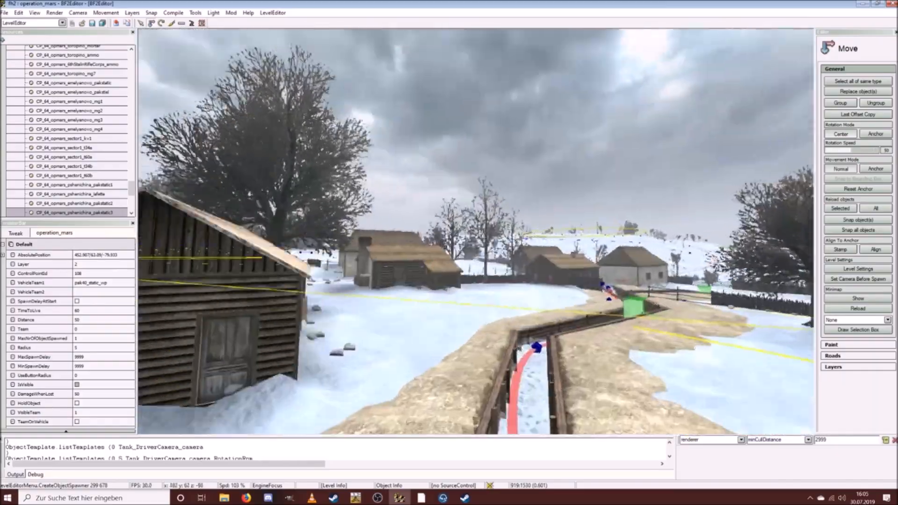
{"action": "key", "text": "w"}
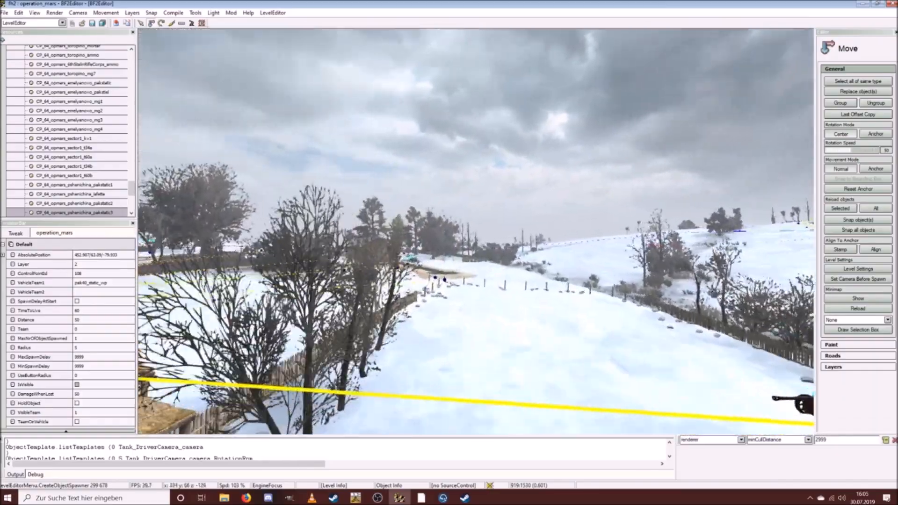
{"action": "key", "text": "w"}
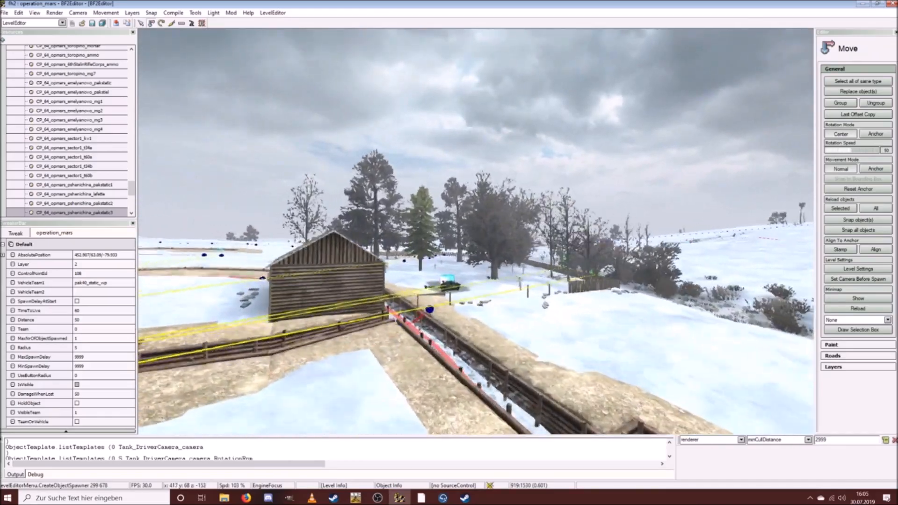
{"action": "key", "text": "w"}
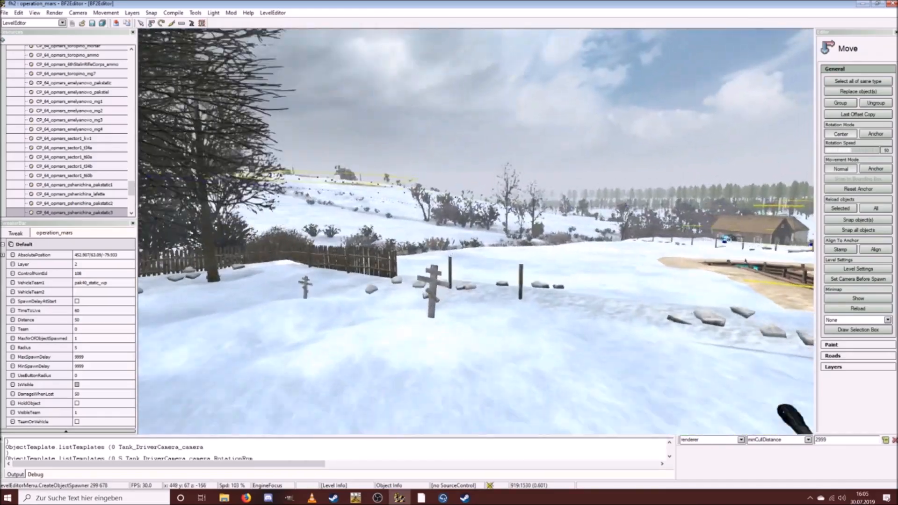
{"action": "key", "text": "s"}
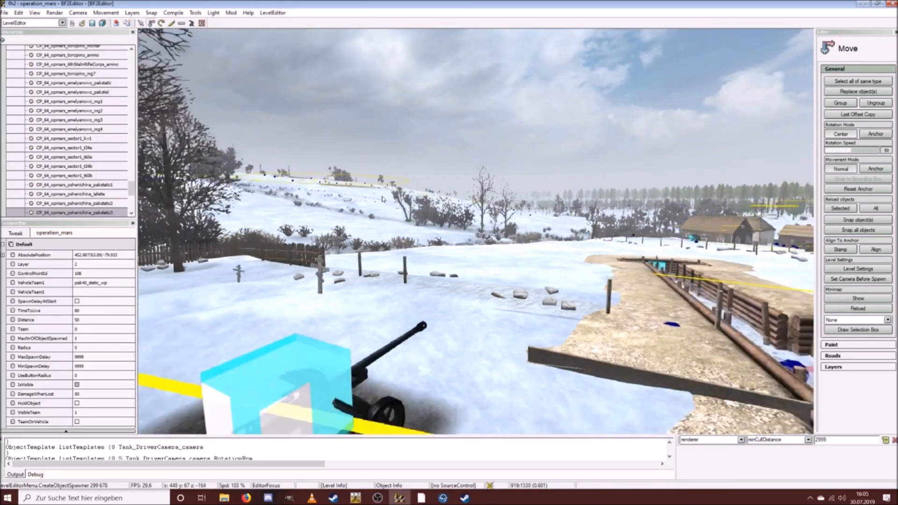
{"action": "left_click", "coordinate": [405, 320]}
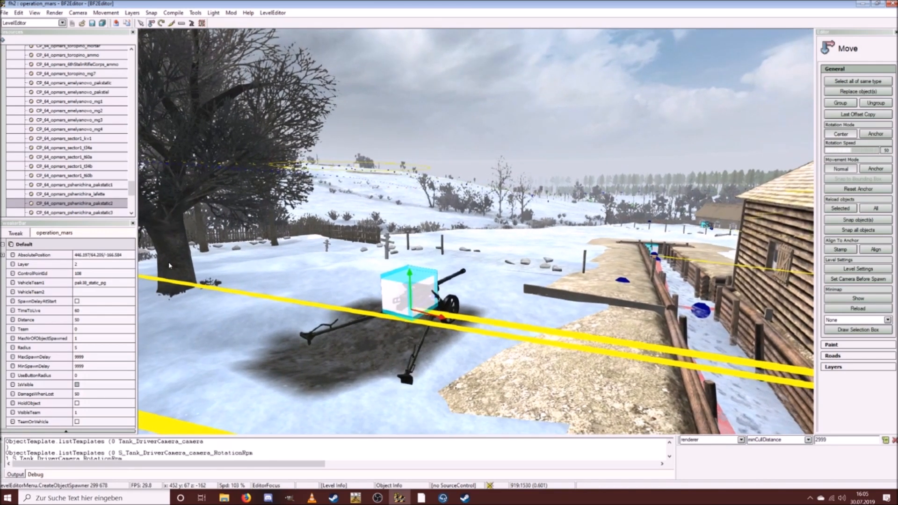
{"action": "left_click", "coordinate": [115, 285]}
{"action": "left_click", "coordinate": [115, 285]}
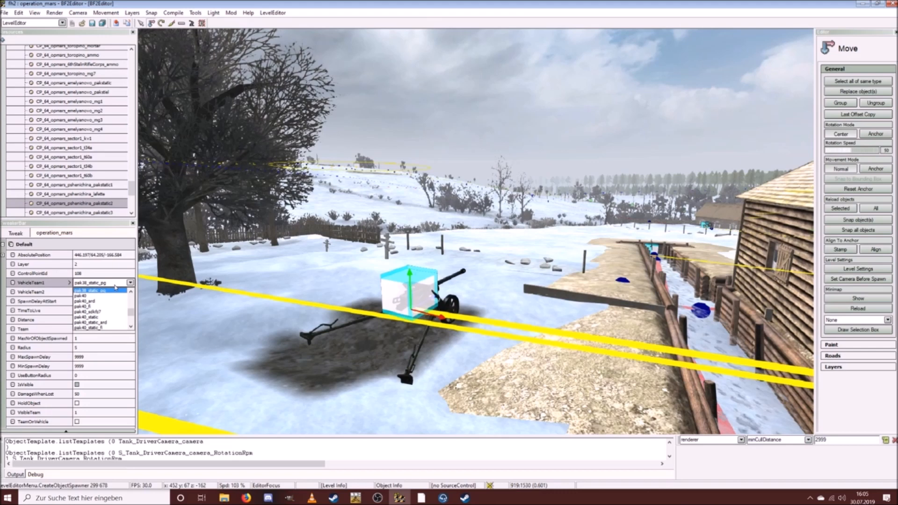
{"action": "scroll", "coordinate": [115, 308], "scroll_direction": "down", "scroll_amount": 1}
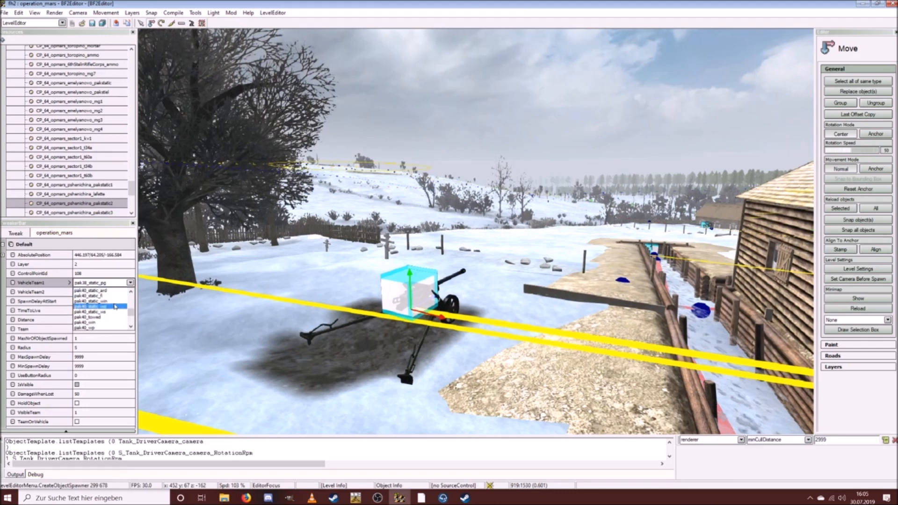
{"action": "left_click", "coordinate": [116, 306]}
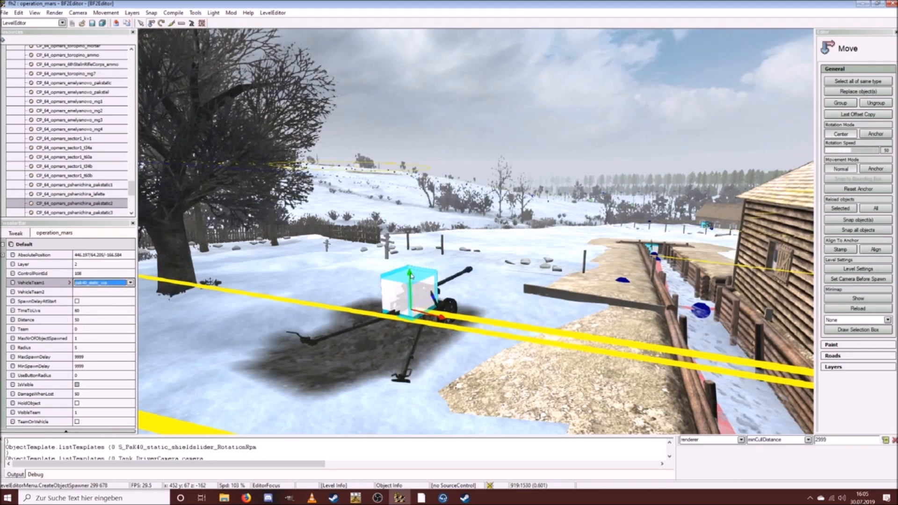
Step: Adjust the pakstatic2 spawner to a height of about 64.29 so the gun's wheels fit the ground
{"action": "left_click_drag", "start_coordinate": [411, 276], "coordinate": [412, 278]}
{"action": "key", "text": "w"}
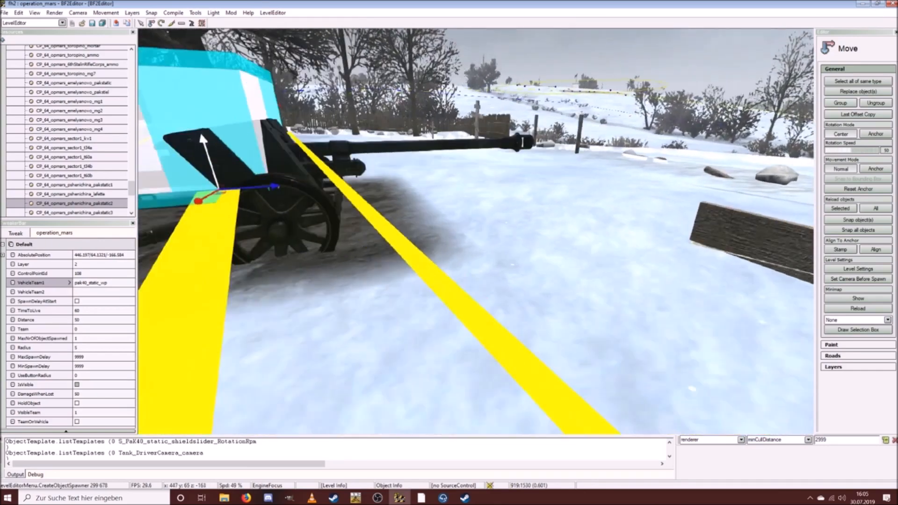
{"action": "key", "text": "d"}
{"action": "scroll", "coordinate": [477, 232], "scroll_direction": "down", "scroll_amount": 3}
{"action": "key", "text": "w"}
{"action": "left_click_drag", "start_coordinate": [447, 184], "coordinate": [447, 165]}
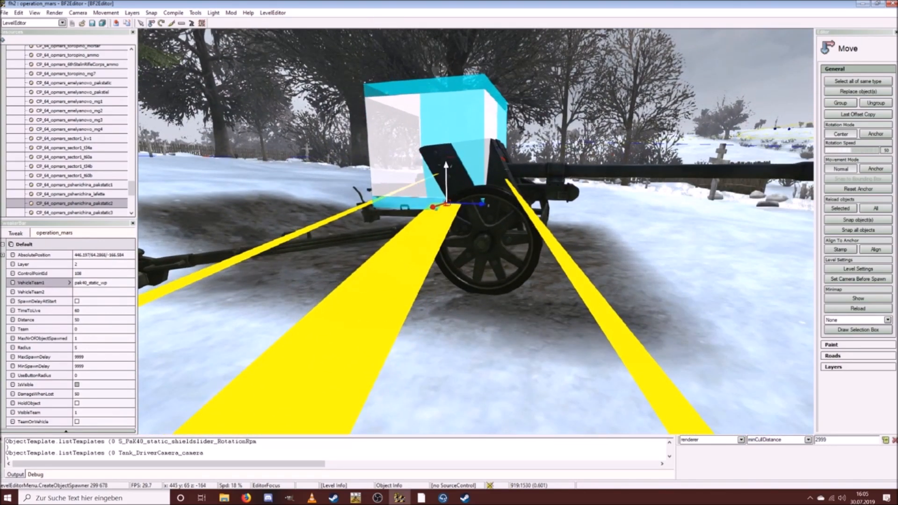
Step: Deselect the gun and survey the level from above, from the village trenches to the edge of the forest
{"action": "key", "text": "d"}
{"action": "scroll", "coordinate": [446, 165], "scroll_direction": "up", "scroll_amount": 3}
{"action": "key", "text": "s"}
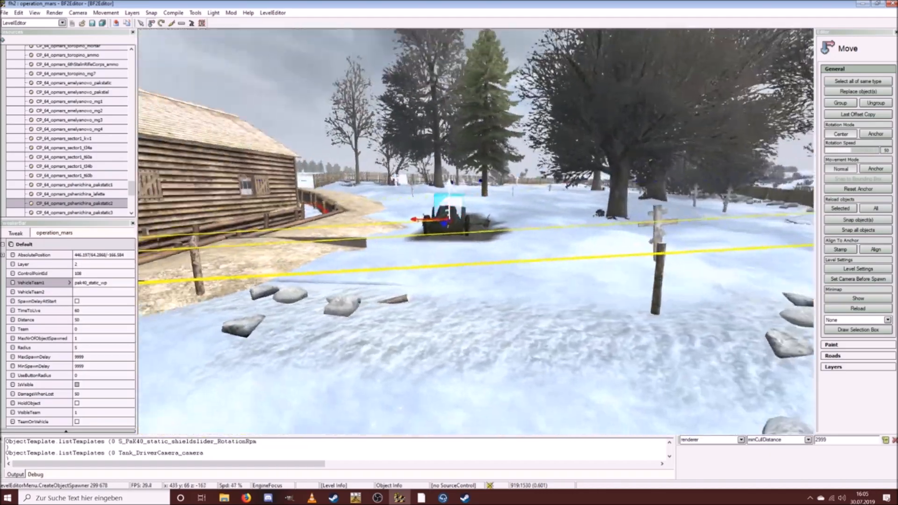
{"action": "key", "text": "s"}
{"action": "scroll", "coordinate": [478, 233], "scroll_direction": "up", "scroll_amount": 6}
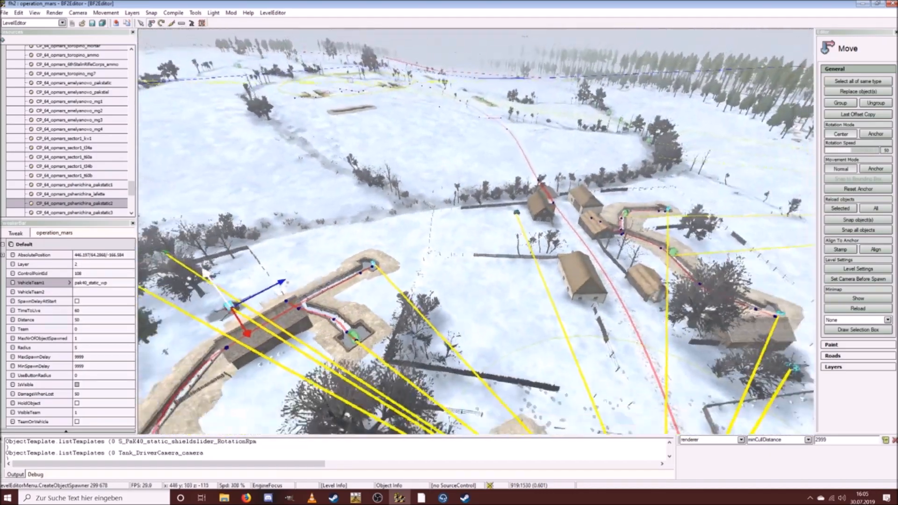
{"action": "key", "text": "s"}
{"action": "left_click", "coordinate": [489, 274]}
{"action": "key", "text": "s"}
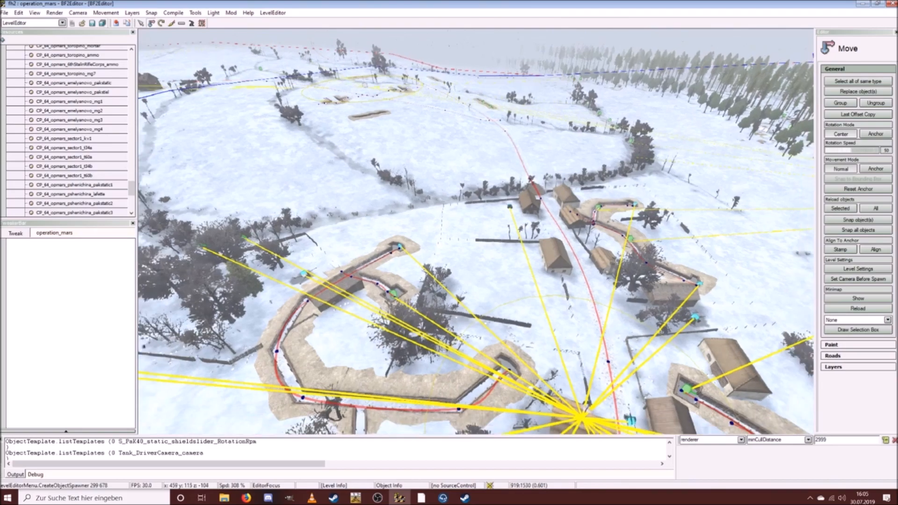
{"action": "key", "text": "w"}
{"action": "scroll", "coordinate": [473, 289], "scroll_direction": "up", "scroll_amount": 2}
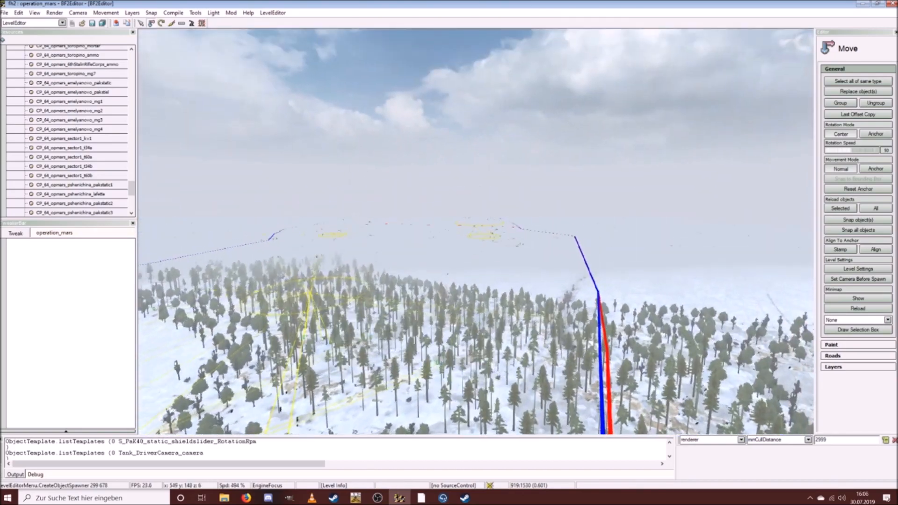
{"action": "key", "text": "w"}
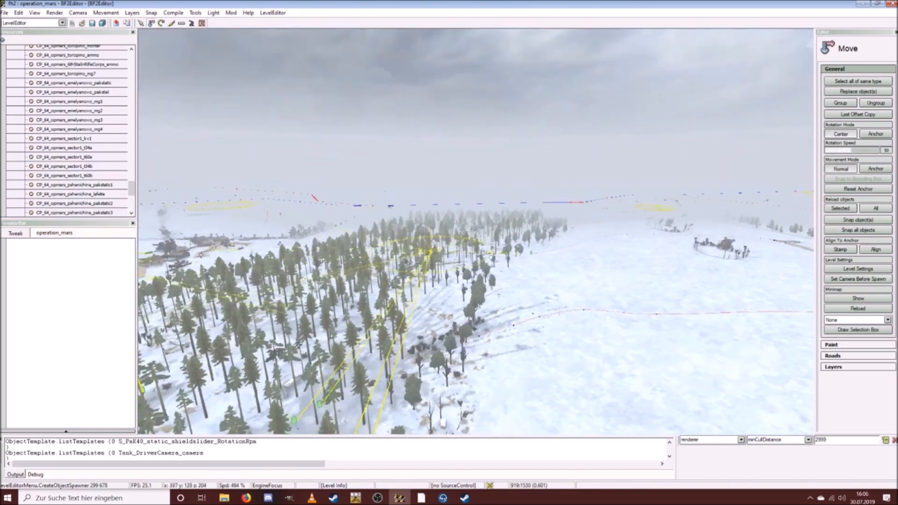
{"action": "key", "text": "w"}
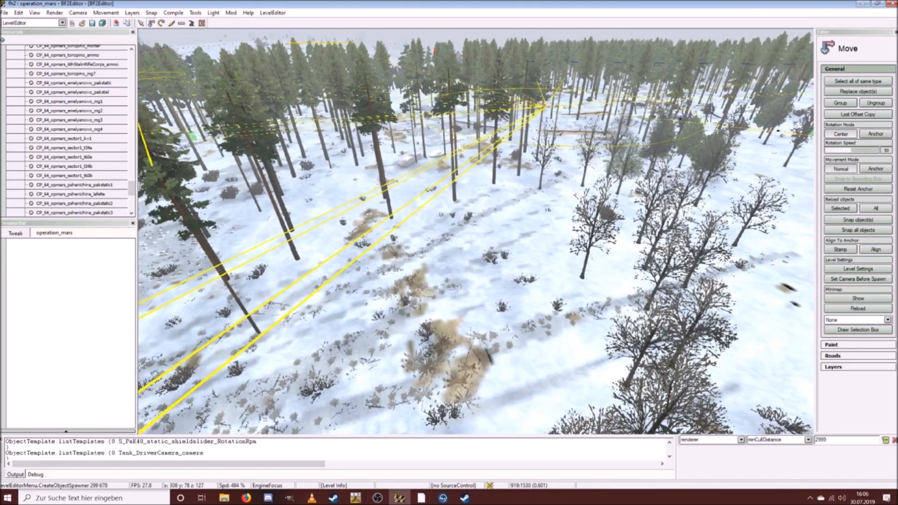
{"action": "right_click_drag", "start_coordinate": [472, 289], "coordinate": [470, 294]}
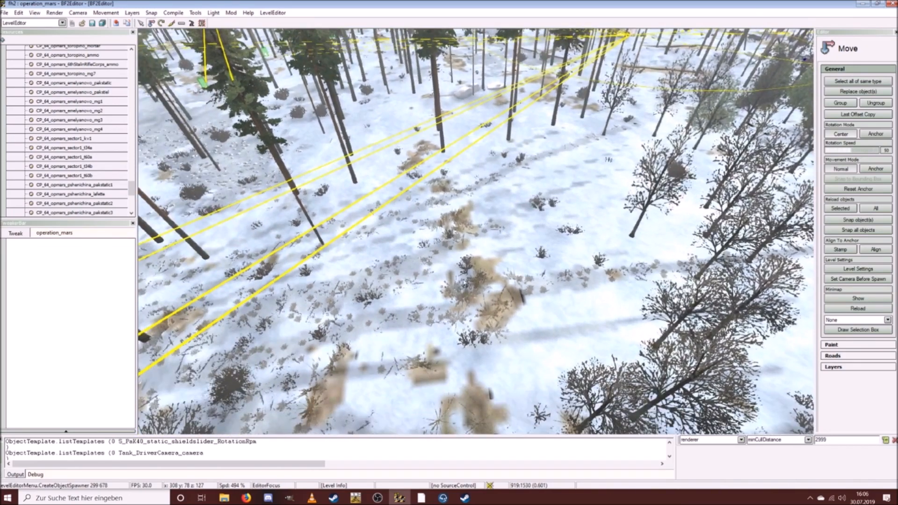
Step: View the forest terrain in Overgrowth Mode and Grid With Texture Mode, and examine the wooded area around the spawners
{"action": "left_click", "coordinate": [57, 13]}
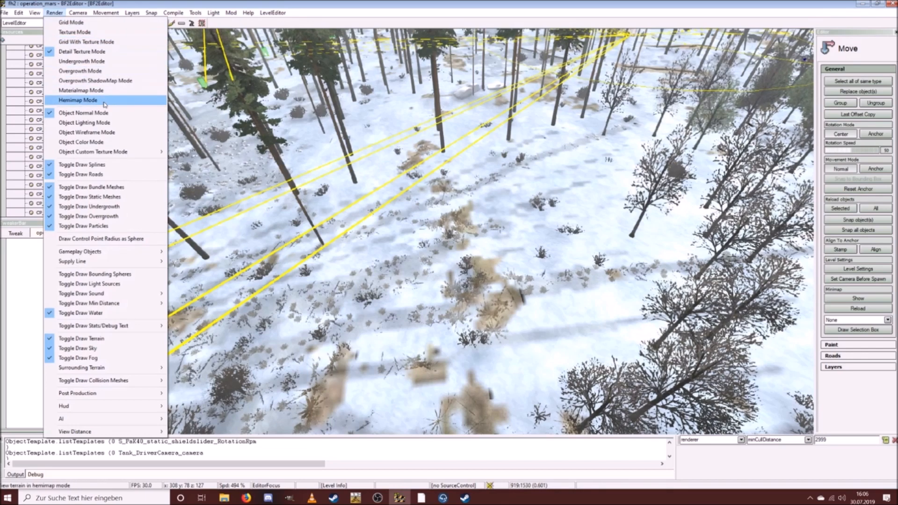
{"action": "left_click", "coordinate": [98, 71]}
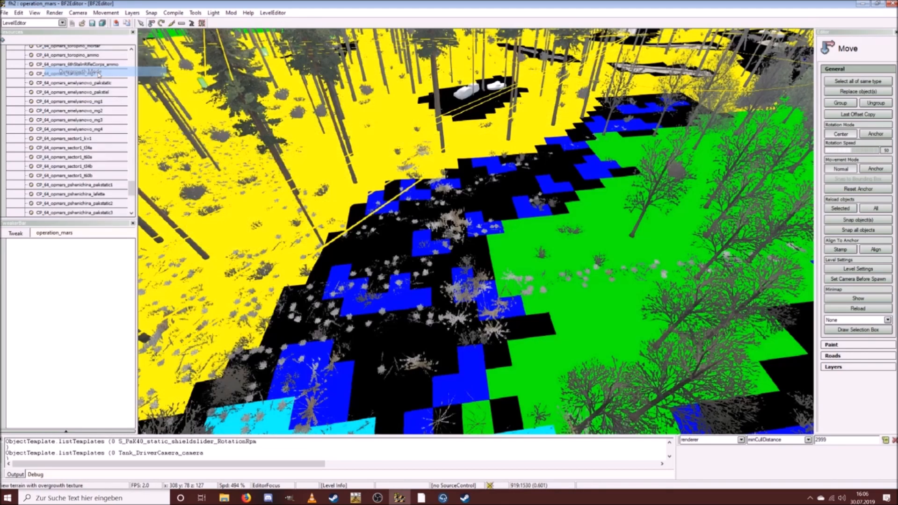
{"action": "left_click", "coordinate": [62, 11]}
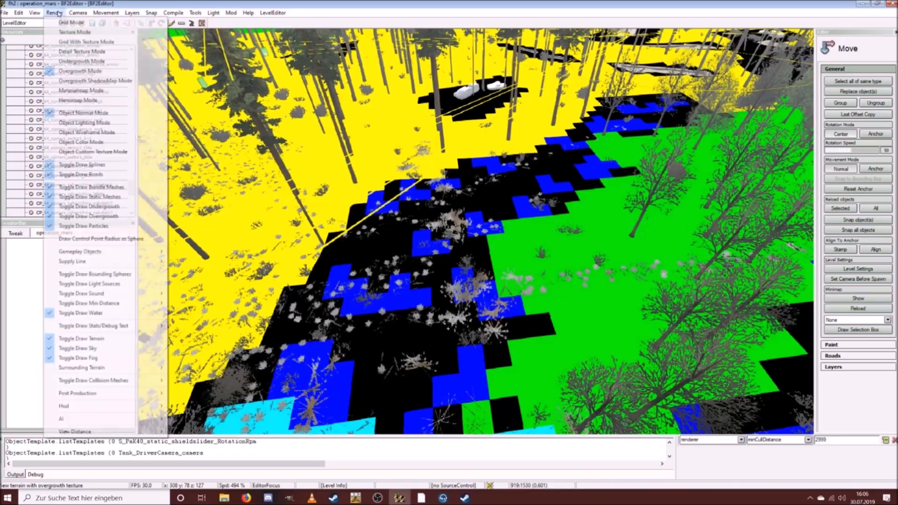
{"action": "left_click", "coordinate": [72, 45]}
{"action": "key", "text": "s"}
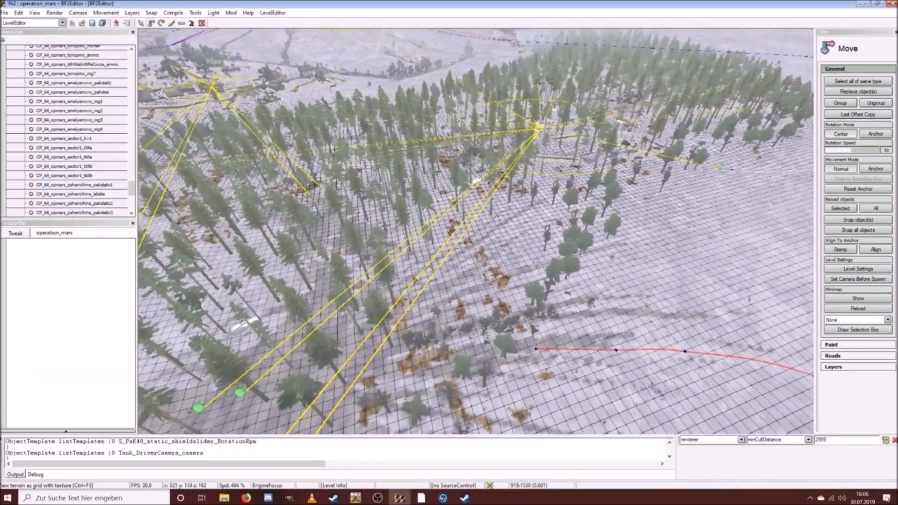
{"action": "key", "text": "w"}
{"action": "key", "text": "a"}
{"action": "key", "text": "a"}
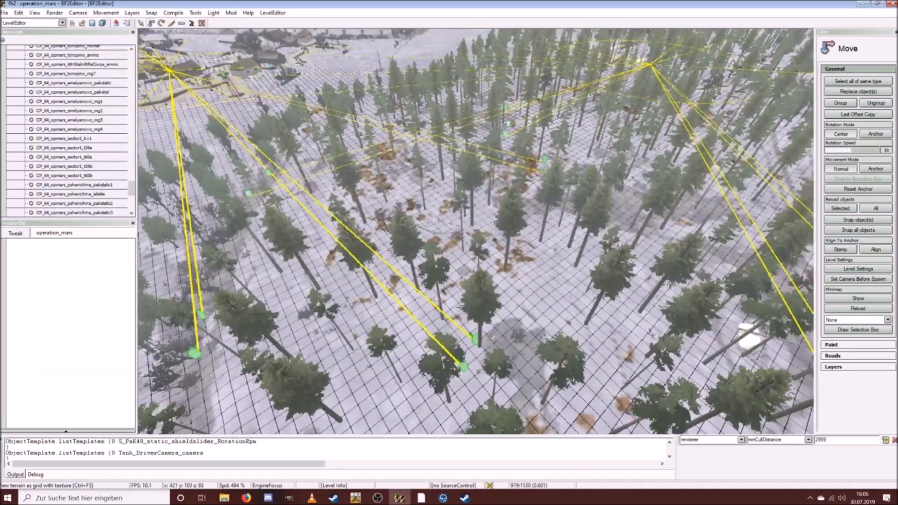
{"action": "key", "text": "a"}
{"action": "key", "text": "w"}
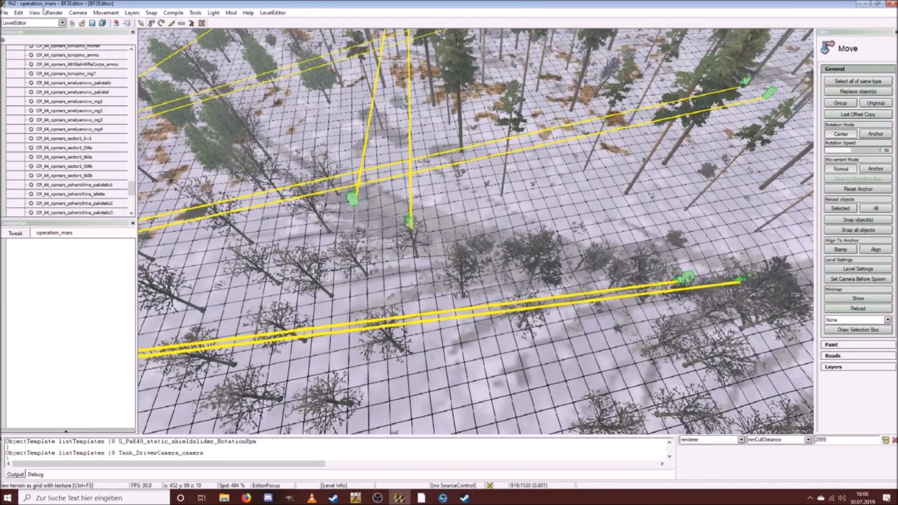
Step: Switch to the TerrainEditor's Overgrowth tool, select the bushes_low material and show the terrain in Overgrowth Mode
{"action": "left_click", "coordinate": [39, 25]}
{"action": "left_click", "coordinate": [29, 55]}
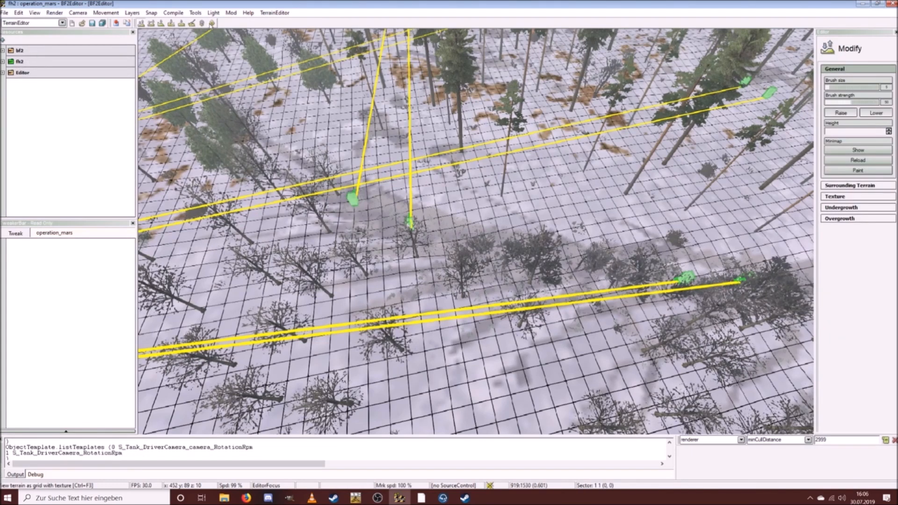
{"action": "left_click", "coordinate": [211, 23]}
{"action": "left_click", "coordinate": [3, 103]}
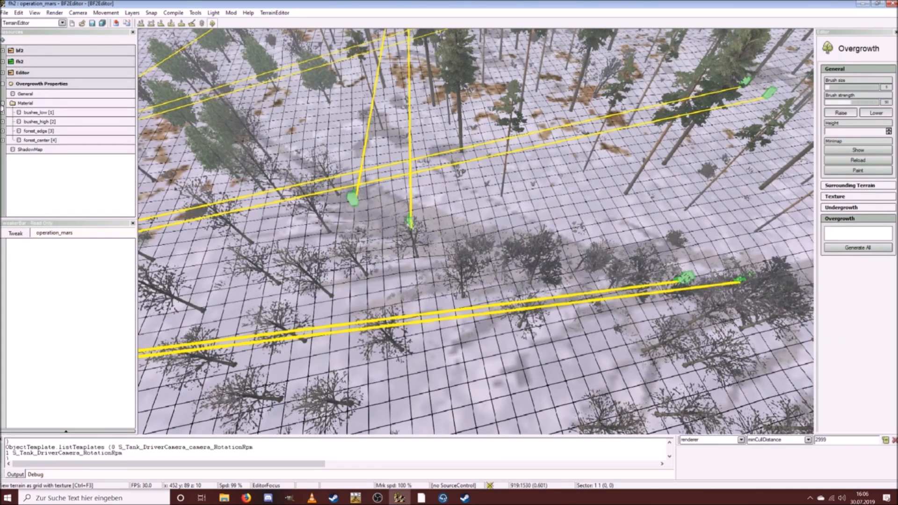
{"action": "left_click", "coordinate": [34, 114]}
{"action": "left_click", "coordinate": [54, 13]}
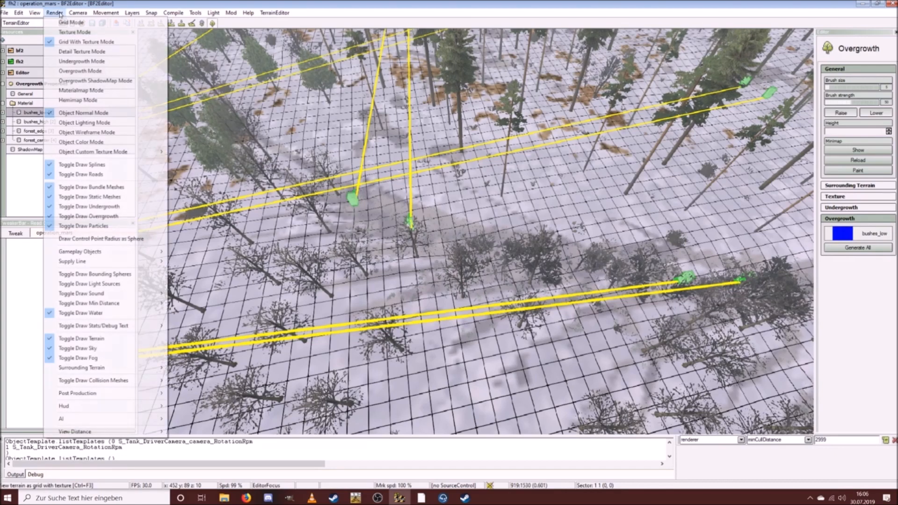
{"action": "left_click", "coordinate": [81, 70]}
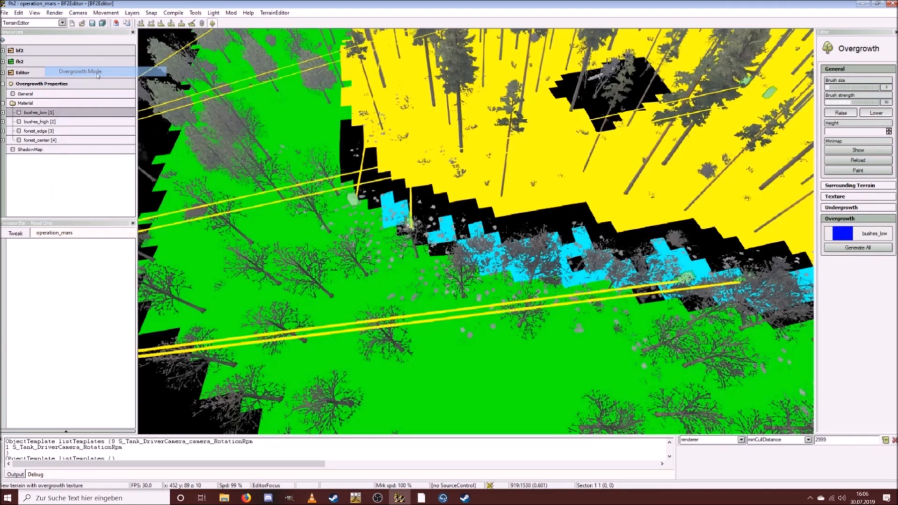
Step: Paint bushes_high overgrowth over the black and blue gap between the forest center and the forest edge
{"action": "key", "text": "s"}
{"action": "scroll", "coordinate": [459, 194], "scroll_direction": "up", "scroll_amount": 5}
{"action": "key", "text": "w"}
{"action": "key", "text": "w"}
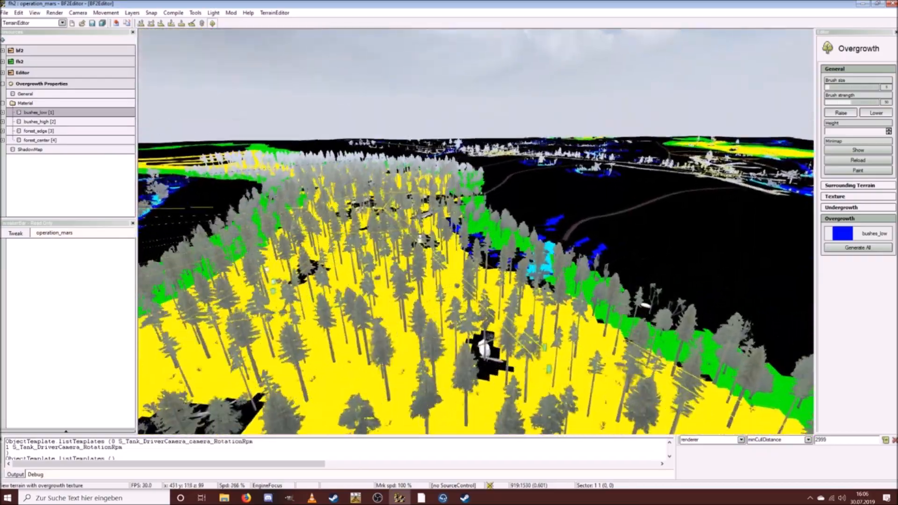
{"action": "key", "text": "w"}
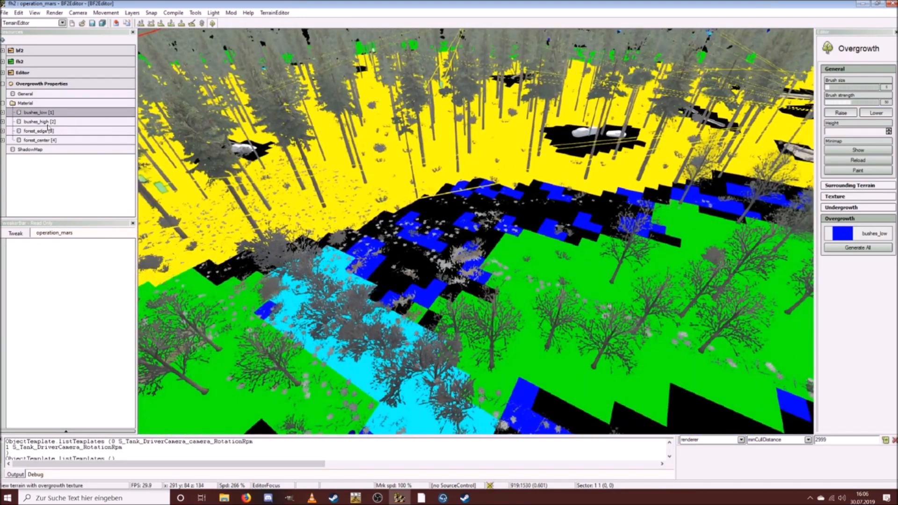
{"action": "left_click", "coordinate": [46, 122]}
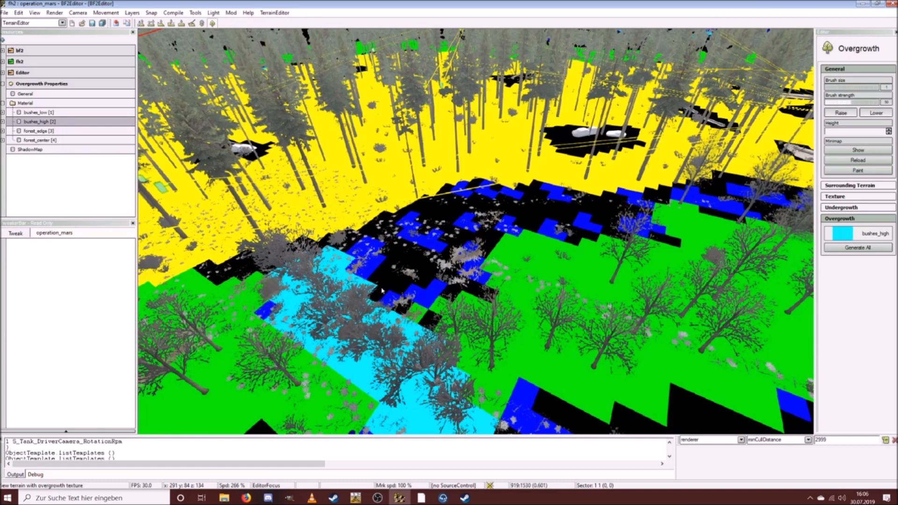
{"action": "left_click_drag", "start_coordinate": [391, 271], "coordinate": [394, 226]}
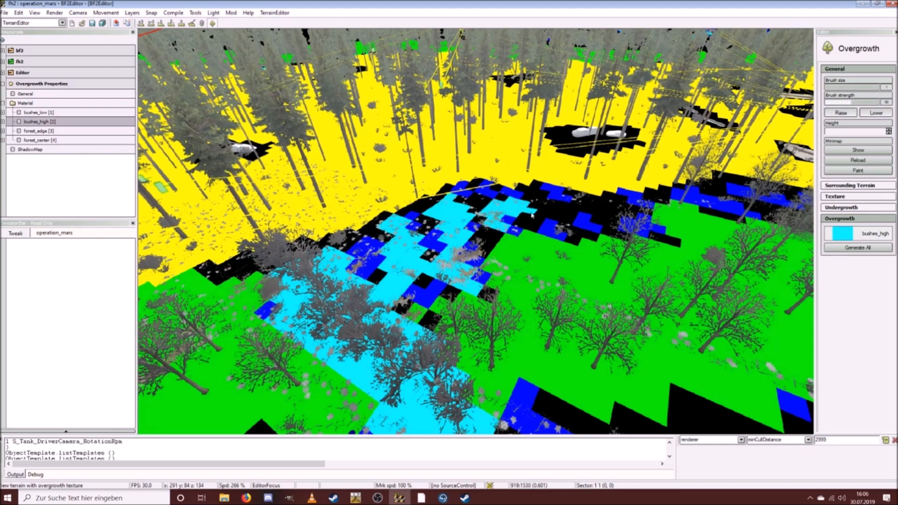
{"action": "right_click_drag", "start_coordinate": [412, 228], "coordinate": [440, 211]}
{"action": "key", "text": "w"}
{"action": "mouse_move", "coordinate": [439, 212]}
{"action": "left_mouse_down"}
{"action": "mouse_move", "coordinate": [468, 234]}
{"action": "mouse_move", "coordinate": [533, 248]}
{"action": "mouse_move", "coordinate": [571, 220]}
{"action": "mouse_move", "coordinate": [523, 167]}
{"action": "mouse_move", "coordinate": [450, 135]}
{"action": "mouse_move", "coordinate": [582, 191]}
{"action": "mouse_move", "coordinate": [580, 228]}
{"action": "left_mouse_up"}
Step: Examine the bushes_high overgrowth along the forest edge near the spawners in Overgrowth Mode and Grid With Texture Mode
{"action": "key", "text": "s"}
{"action": "mouse_move", "coordinate": [581, 227]}
{"action": "right_mouse_down"}
{"action": "mouse_move", "coordinate": [510, 191]}
{"action": "mouse_move", "coordinate": [578, 189]}
{"action": "mouse_move", "coordinate": [580, 161]}
{"action": "mouse_move", "coordinate": [564, 208]}
{"action": "mouse_move", "coordinate": [594, 187]}
{"action": "mouse_move", "coordinate": [573, 115]}
{"action": "mouse_move", "coordinate": [629, 140]}
{"action": "mouse_move", "coordinate": [648, 176]}
{"action": "mouse_move", "coordinate": [674, 157]}
{"action": "mouse_move", "coordinate": [678, 213]}
{"action": "right_mouse_up"}
{"action": "key", "text": "w"}
{"action": "key", "text": "w"}
{"action": "scroll", "coordinate": [573, 115], "scroll_direction": "up", "scroll_amount": 2}
{"action": "key", "text": "w"}
{"action": "key", "text": "s"}
{"action": "right_click_drag", "start_coordinate": [559, 285], "coordinate": [559, 306]}
{"action": "left_click", "coordinate": [57, 14]}
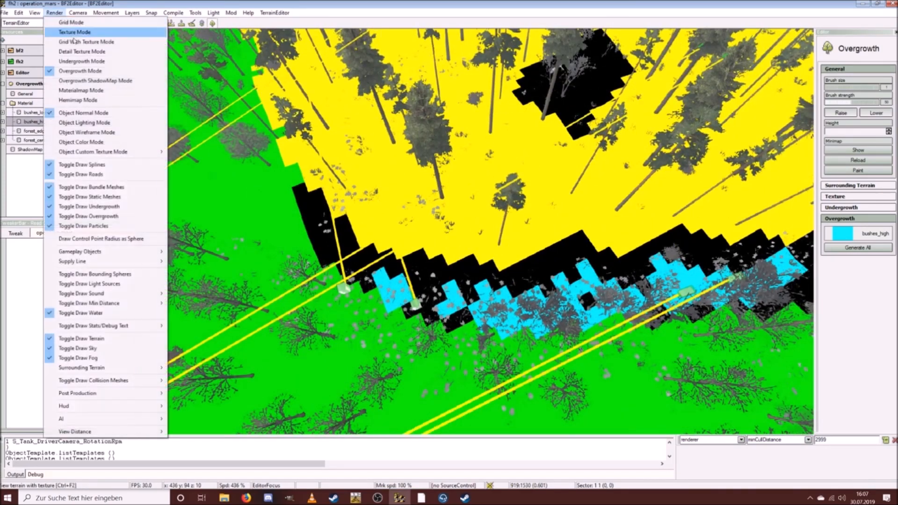
{"action": "left_click", "coordinate": [72, 41]}
{"action": "key", "text": "a"}
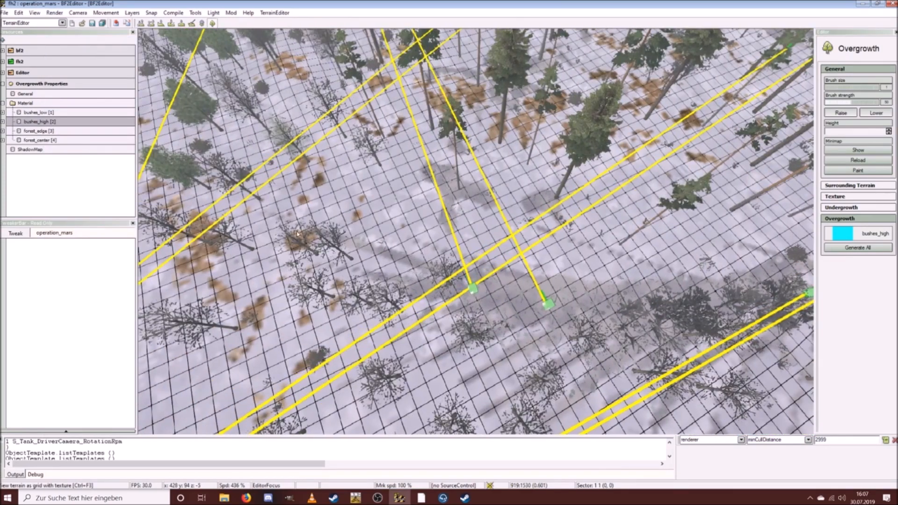
{"action": "key", "text": "s"}
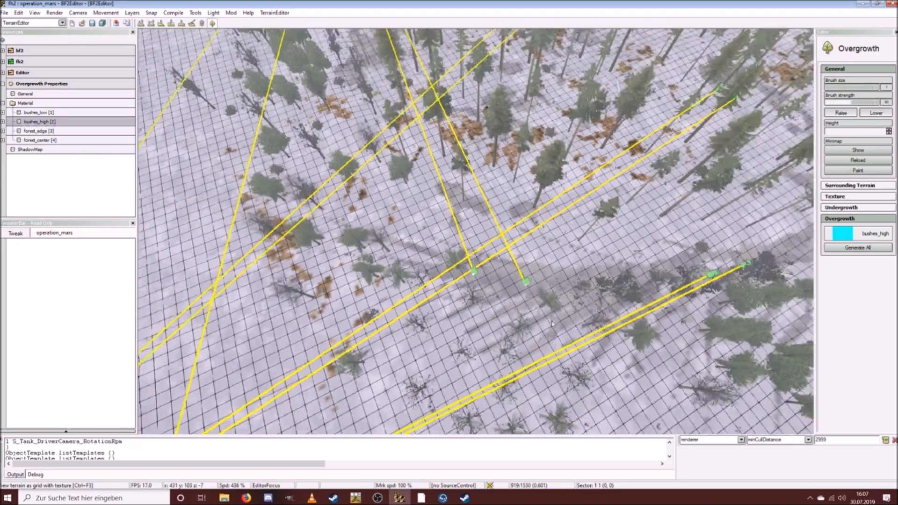
{"action": "key", "text": "s"}
{"action": "key", "text": "d"}
{"action": "key", "text": "w"}
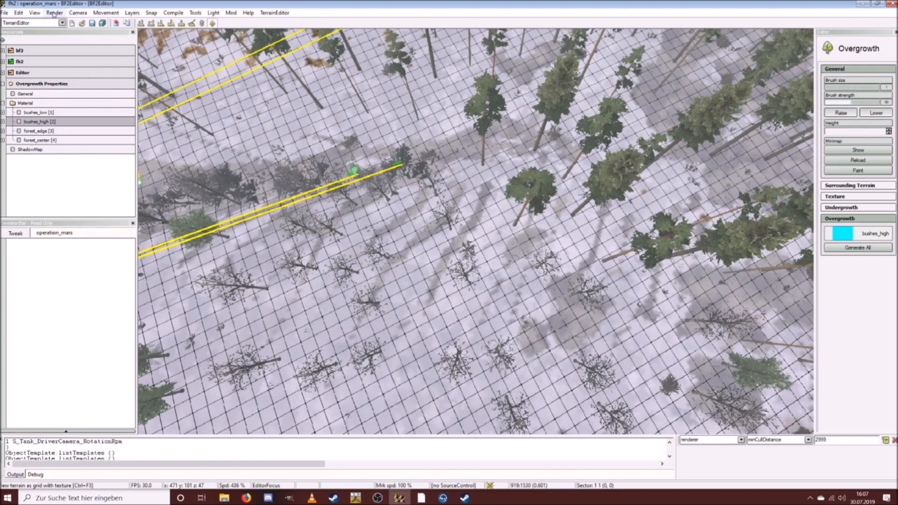
Step: Compare the forest corner beside the spawners in Overgrowth Mode and Grid With Texture Mode, and survey the forest toward the open field
{"action": "left_click", "coordinate": [55, 13]}
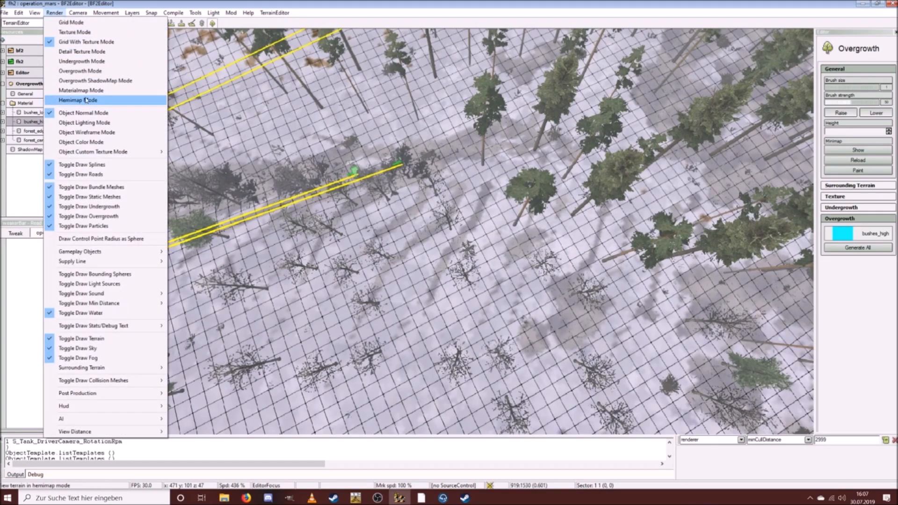
{"action": "left_click", "coordinate": [85, 71]}
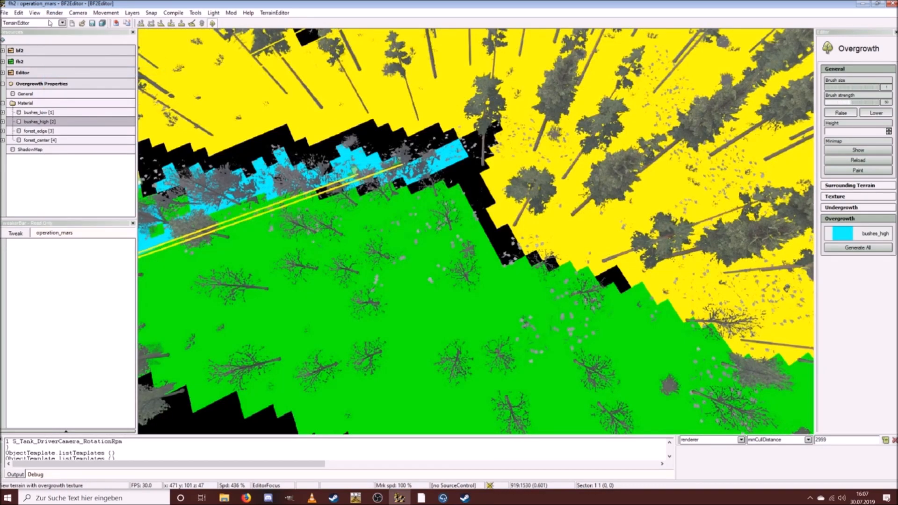
{"action": "left_click", "coordinate": [54, 13]}
{"action": "left_click", "coordinate": [70, 41]}
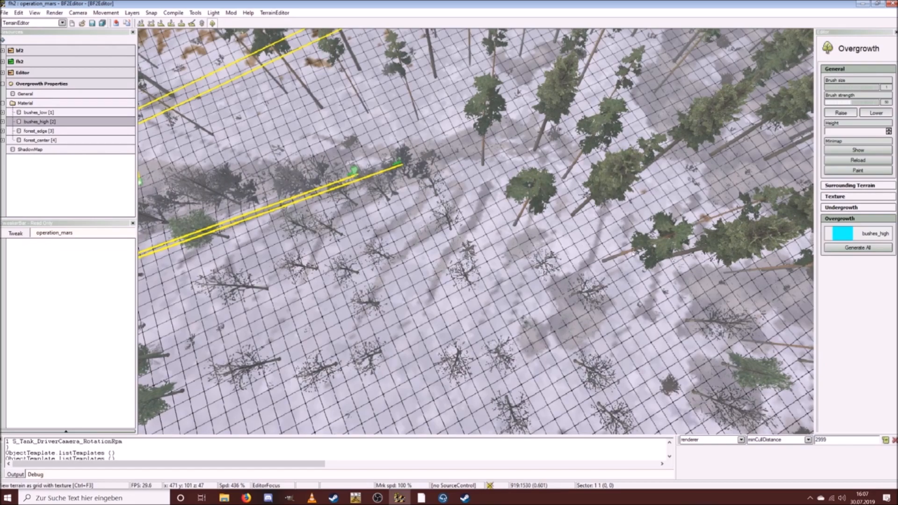
{"action": "key", "text": "s"}
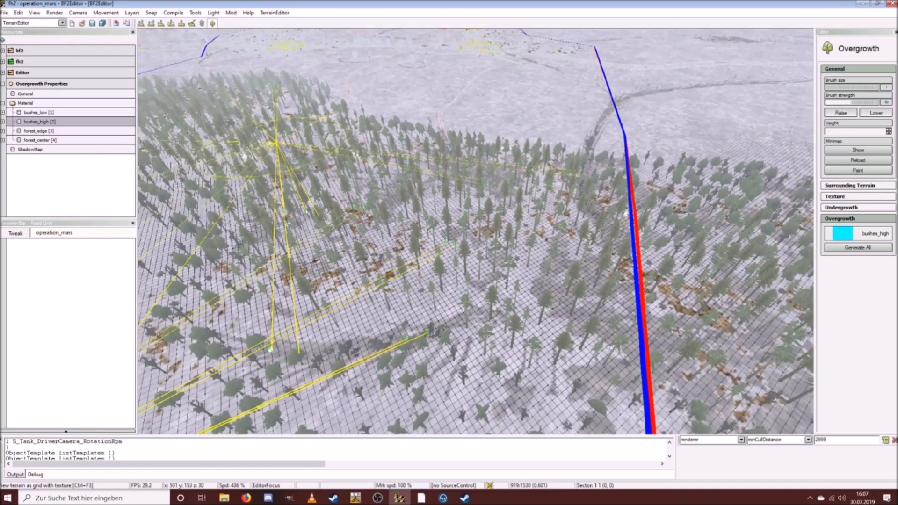
{"action": "key", "text": "w"}
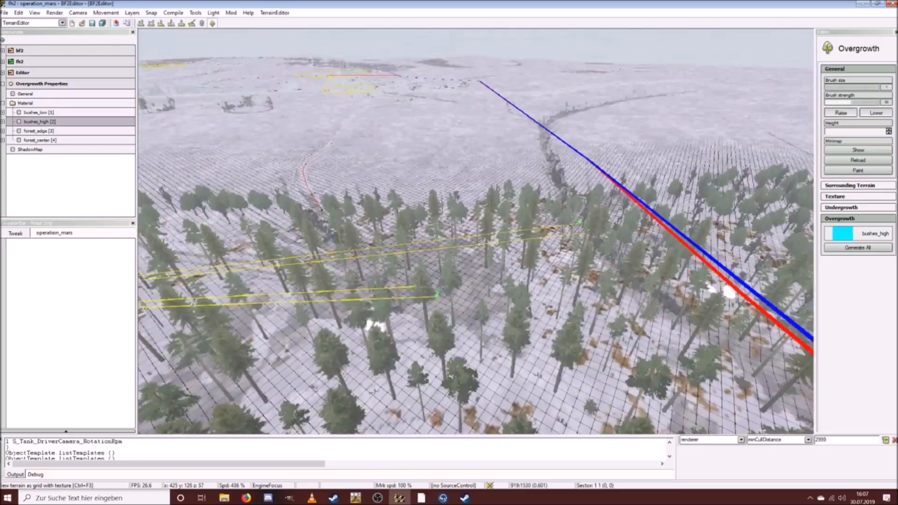
{"action": "key", "text": "s"}
{"action": "key", "text": "d"}
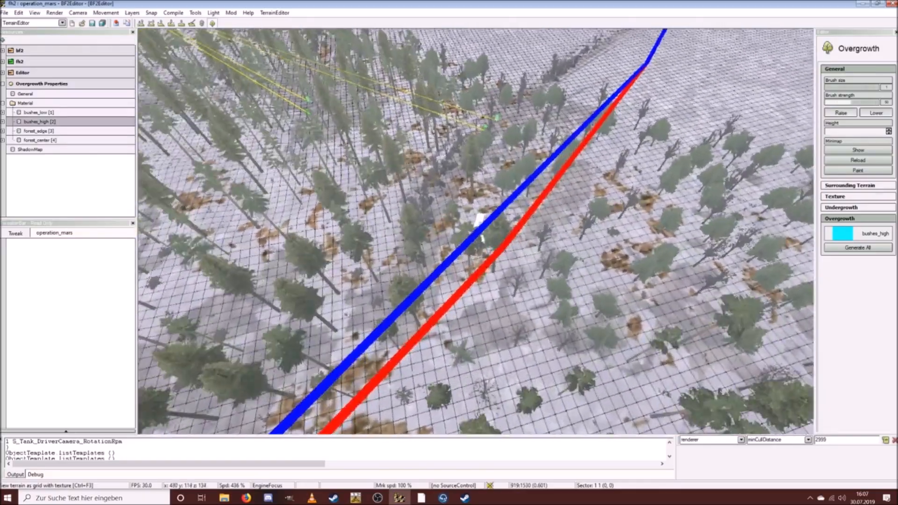
{"action": "key", "text": "w"}
{"action": "key", "text": "w"}
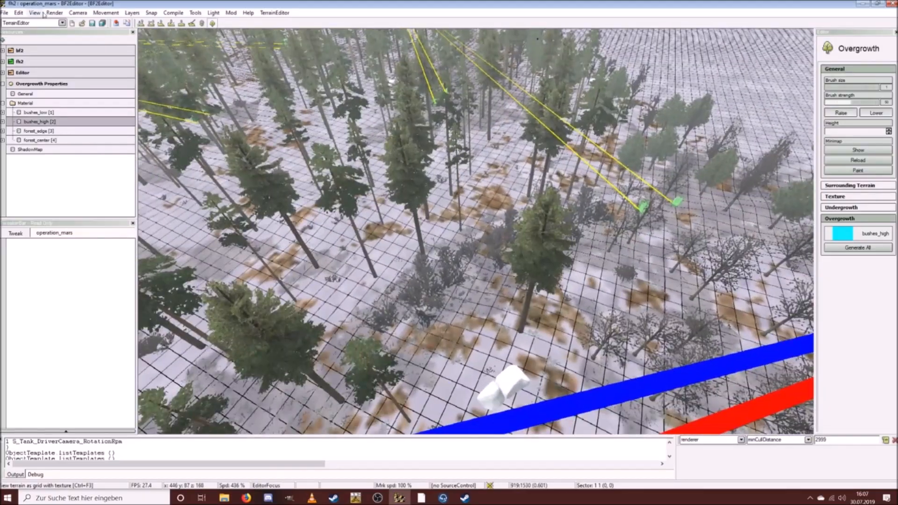
Step: Show the terrain in Overgrowth Mode and extend the bushes_high strip into the forest center behind the white objects
{"action": "left_click", "coordinate": [56, 13]}
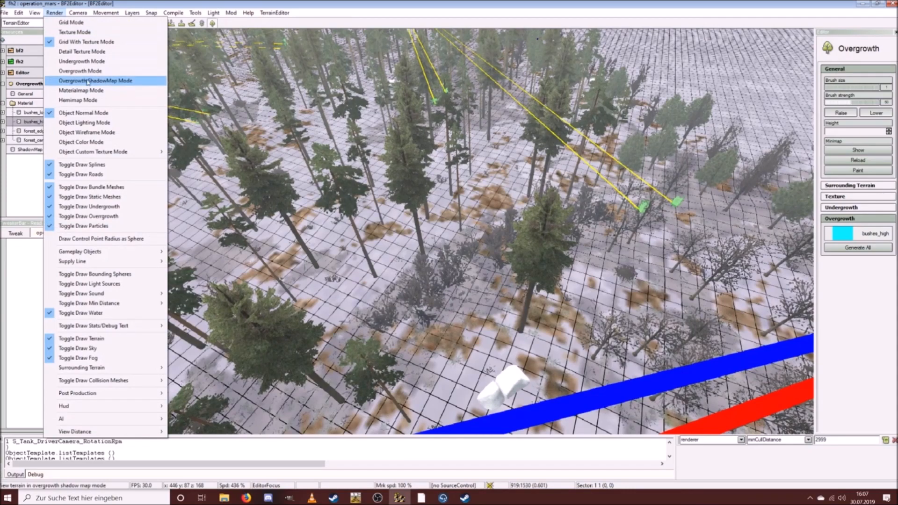
{"action": "left_click", "coordinate": [80, 71]}
{"action": "key", "text": "s"}
{"action": "left_click_drag", "start_coordinate": [462, 261], "coordinate": [355, 316]}
Step: Check the strip in Grid With Texture Mode, and extend bushes_high in Overgrowth Mode across the forest edge to the hedge in the field
{"action": "left_click", "coordinate": [54, 13]}
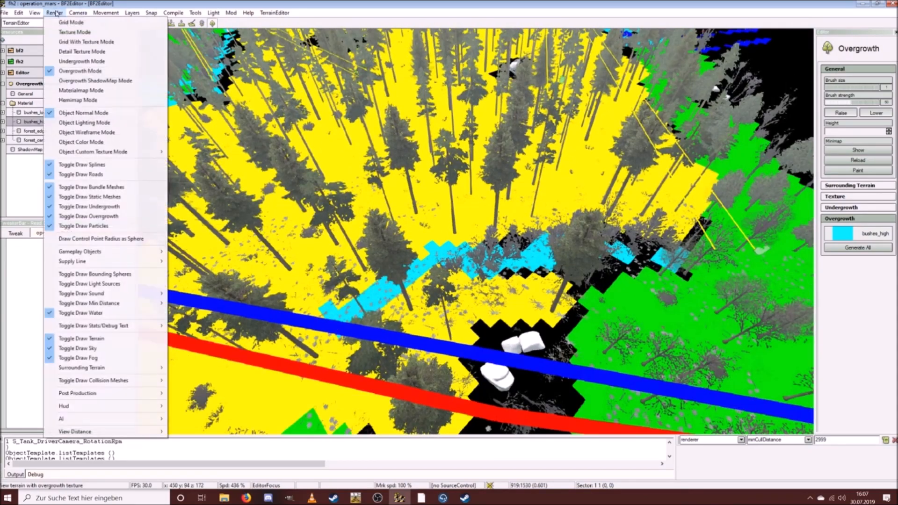
{"action": "left_click", "coordinate": [87, 43]}
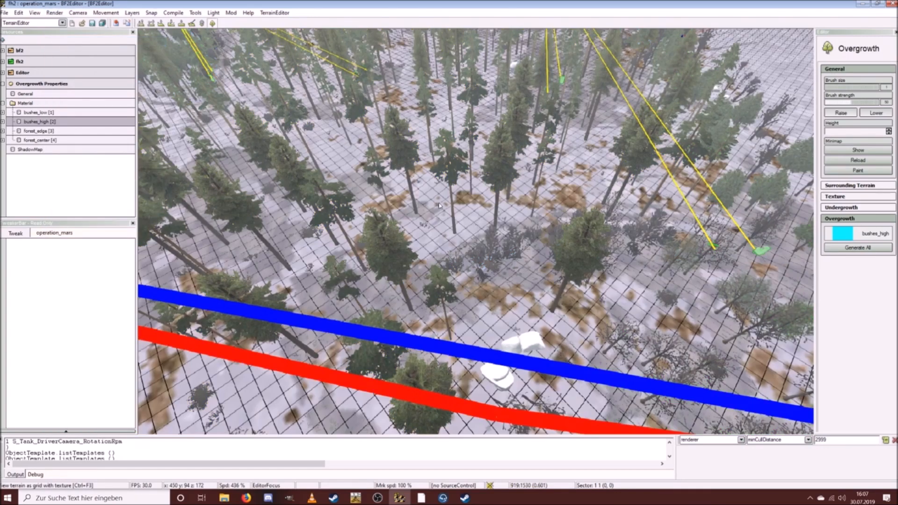
{"action": "key", "text": "w"}
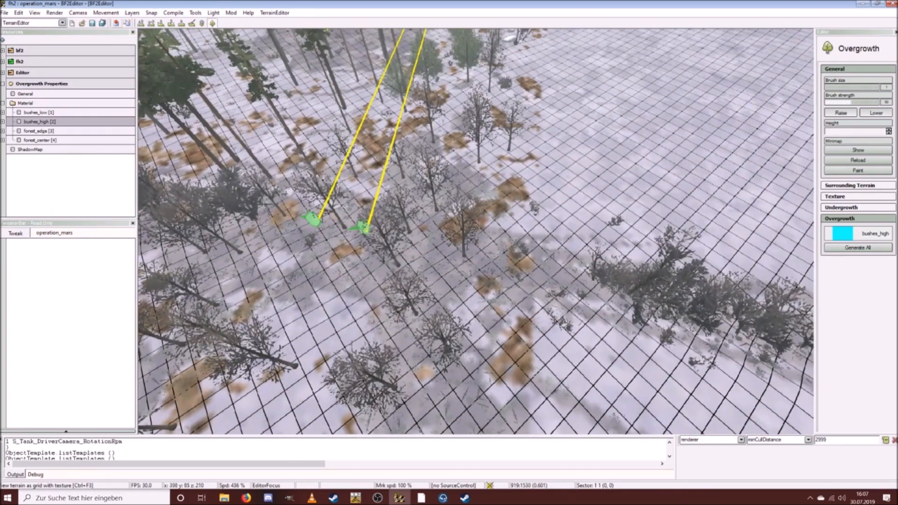
{"action": "left_click", "coordinate": [54, 13]}
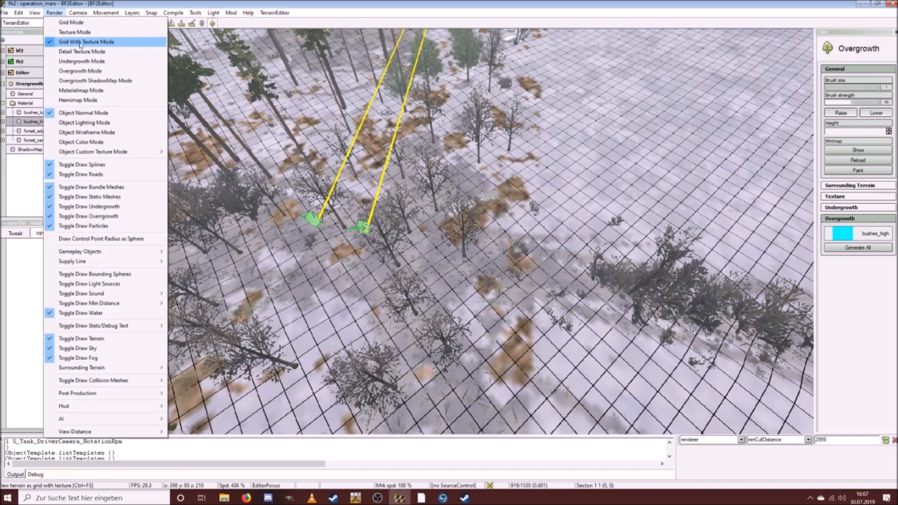
{"action": "left_click", "coordinate": [100, 72]}
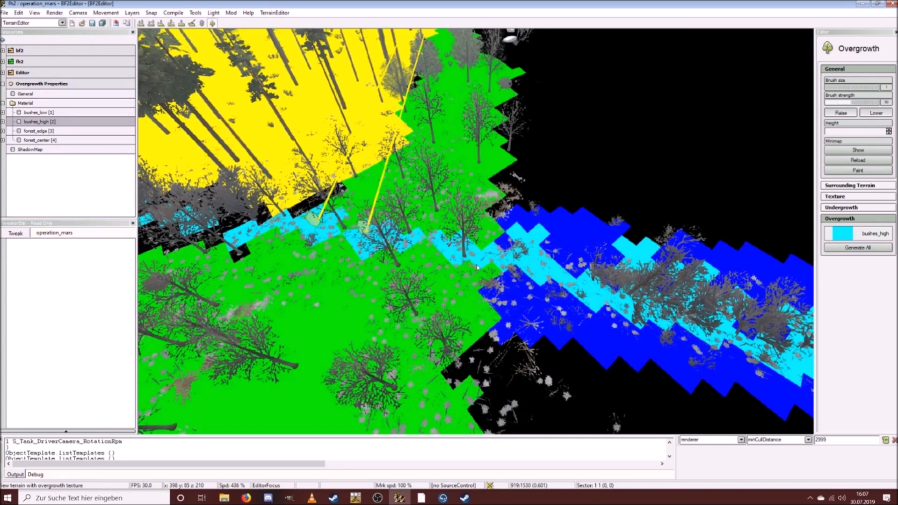
Step: Survey the rest of the forest from above in Overgrowth Mode and Grid With Texture Mode
{"action": "key", "text": "s"}
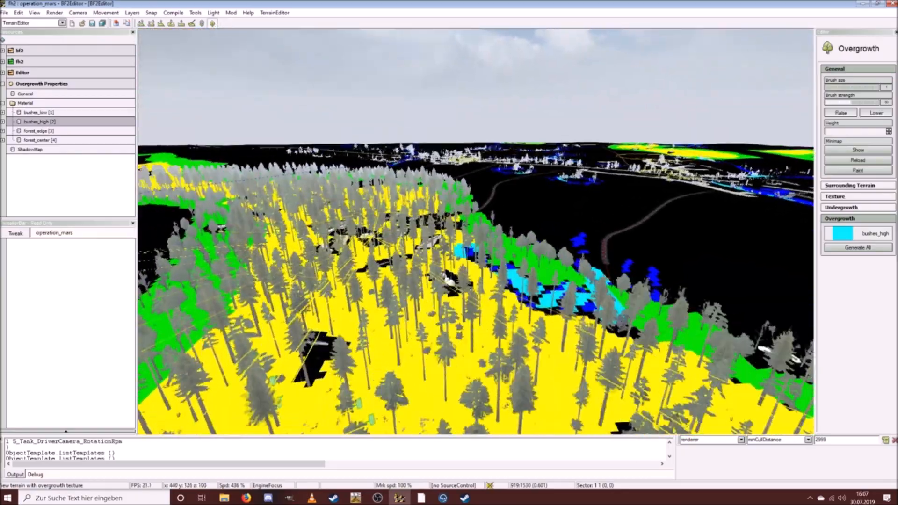
{"action": "key", "text": "s"}
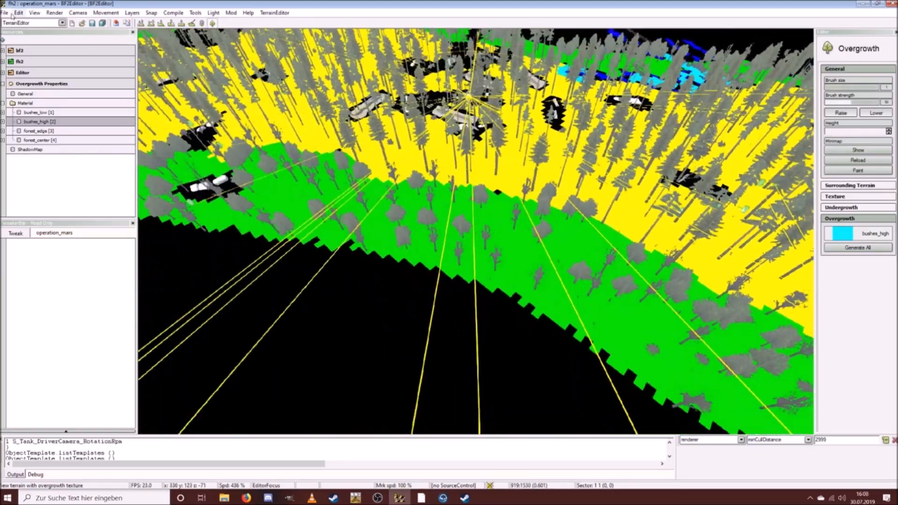
{"action": "left_click", "coordinate": [54, 13]}
{"action": "left_click", "coordinate": [73, 55]}
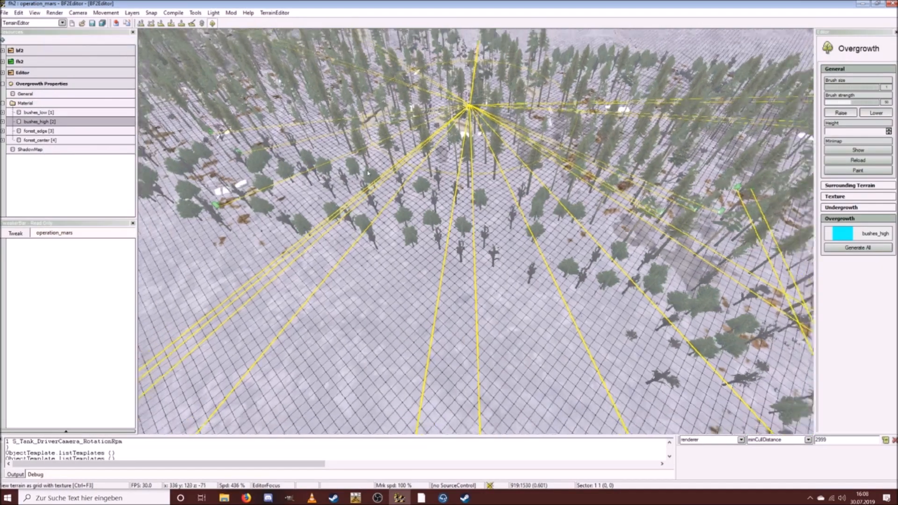
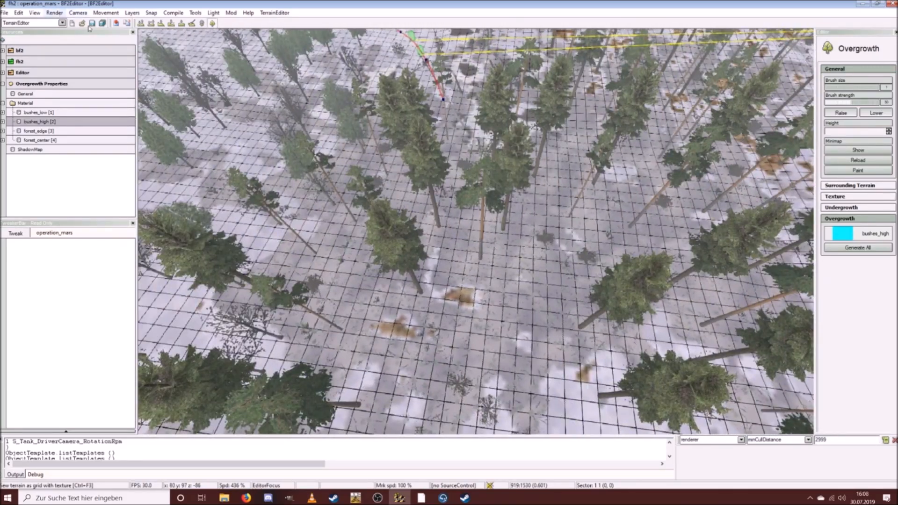
{"action": "key", "text": "ctrl+s"}
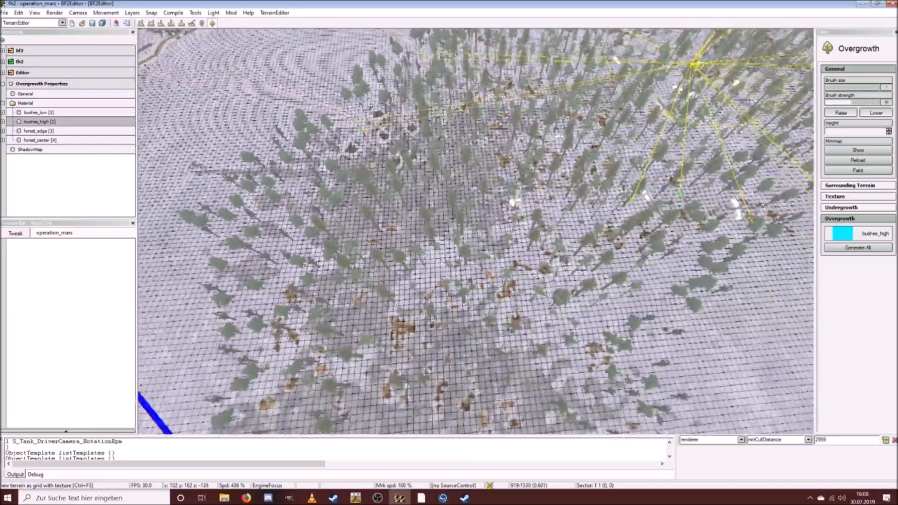
{"action": "key", "text": "ctrl+w"}
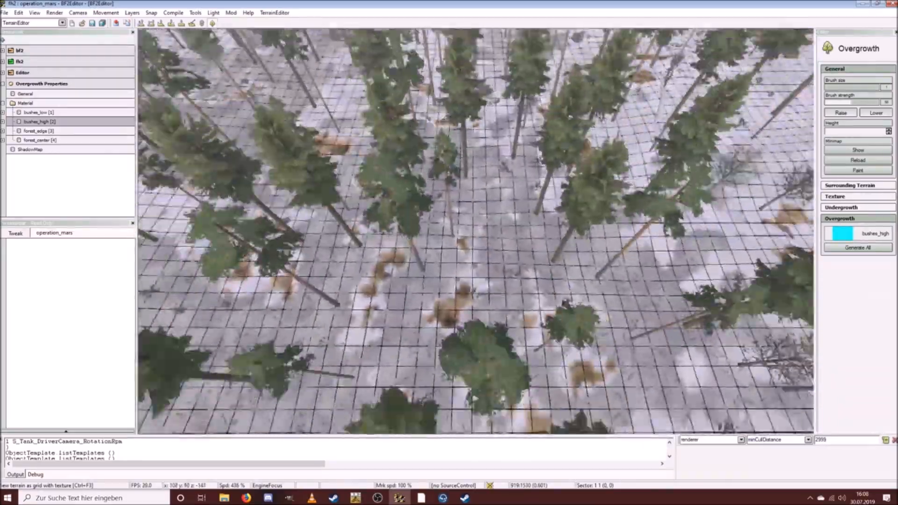
{"action": "key", "text": "ctrl+s"}
Step: Paint a bushes_low patch over the forest center starting at its border with the forest edge, and view it in Grid With Texture Mode
{"action": "left_click", "coordinate": [56, 12]}
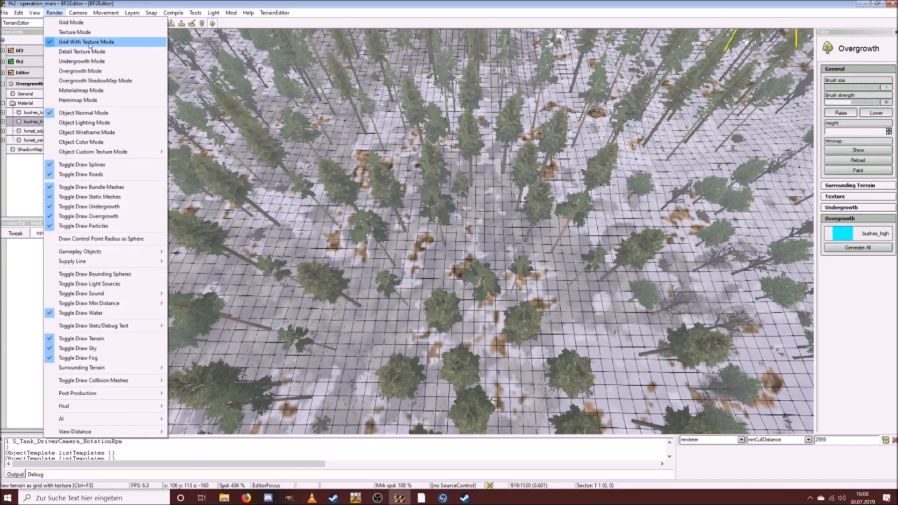
{"action": "left_click", "coordinate": [99, 73]}
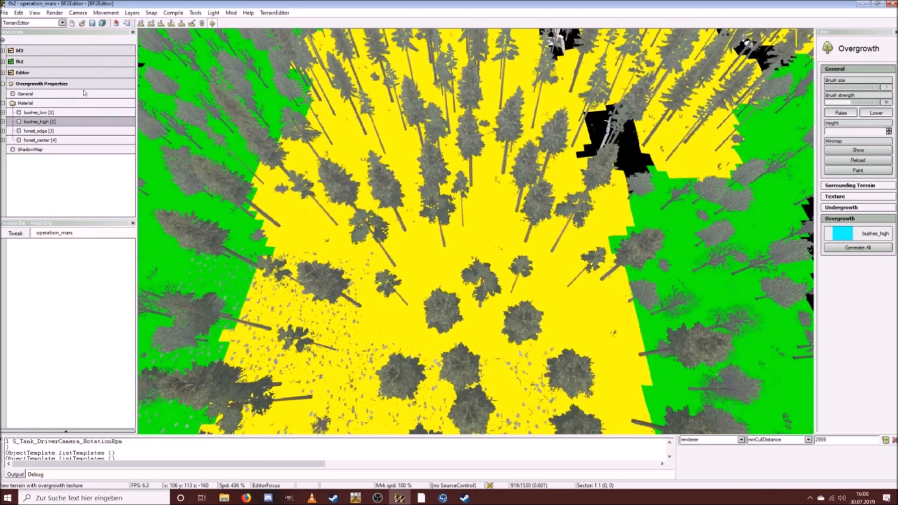
{"action": "left_click", "coordinate": [40, 112]}
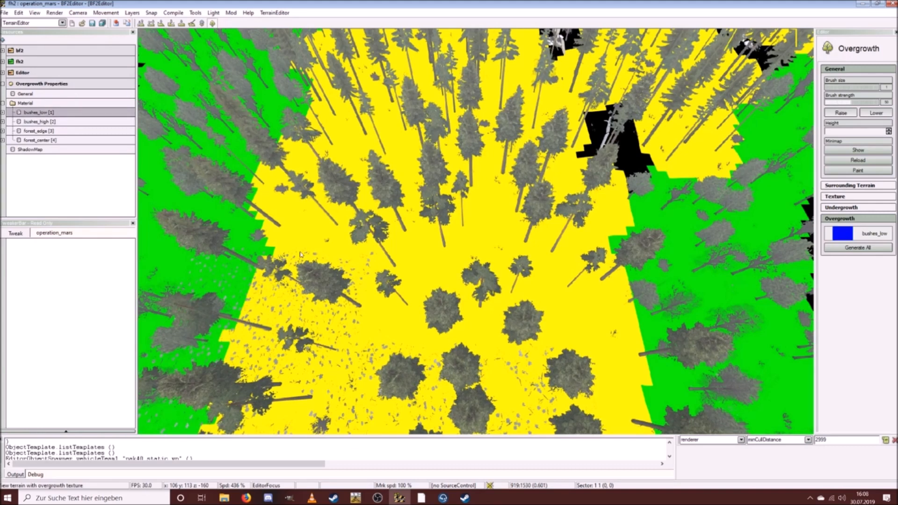
{"action": "mouse_move", "coordinate": [281, 220]}
{"action": "left_mouse_down"}
{"action": "mouse_move", "coordinate": [230, 276]}
{"action": "mouse_move", "coordinate": [336, 309]}
{"action": "mouse_move", "coordinate": [396, 229]}
{"action": "left_mouse_up"}
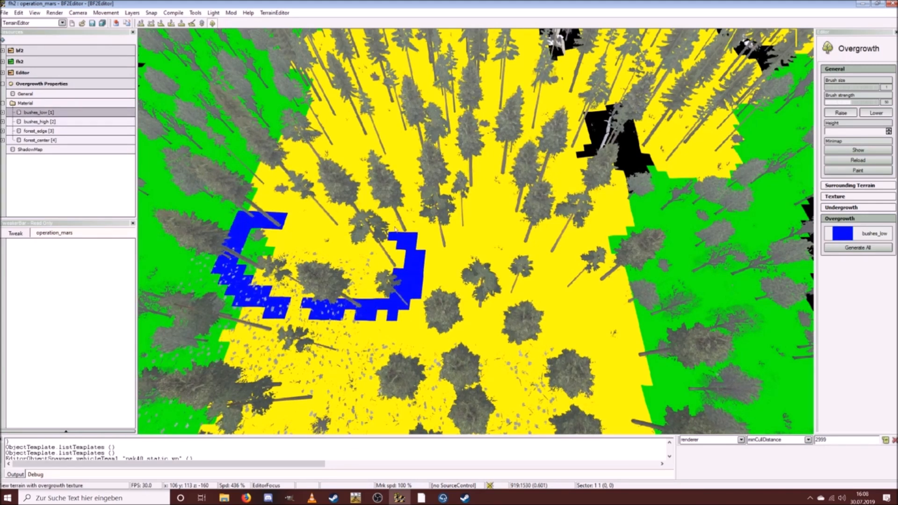
{"action": "left_click_drag", "start_coordinate": [266, 218], "coordinate": [276, 223]}
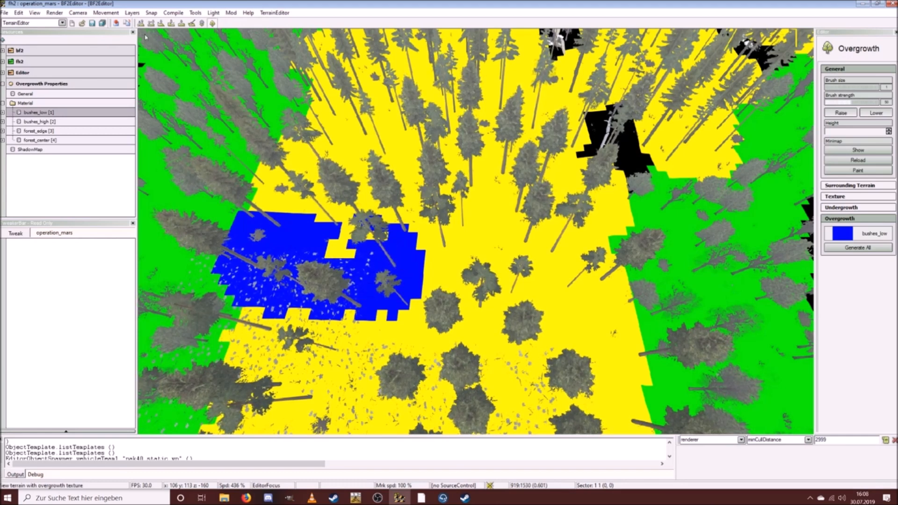
{"action": "left_click", "coordinate": [60, 13]}
{"action": "left_click", "coordinate": [70, 43]}
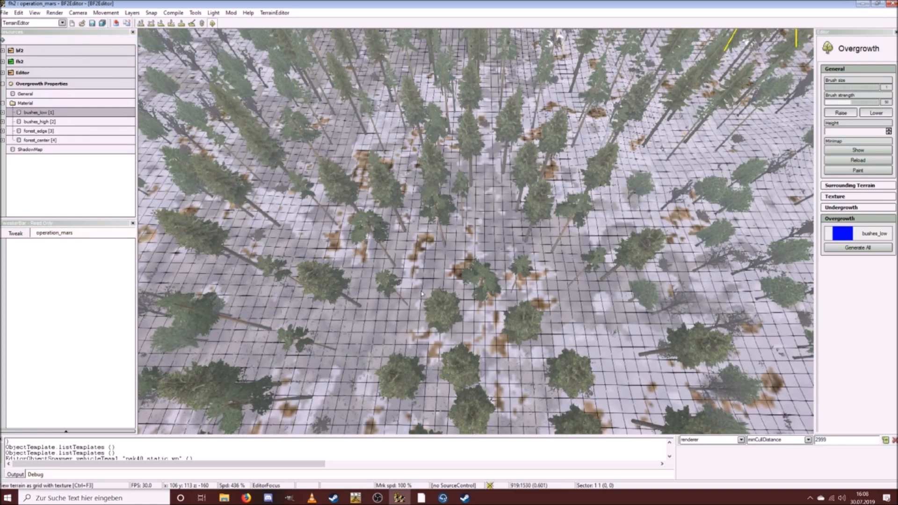
Step: Paint bushes_high over the inner part of the bushes_low patch in Overgrowth Mode
{"action": "left_click", "coordinate": [52, 122]}
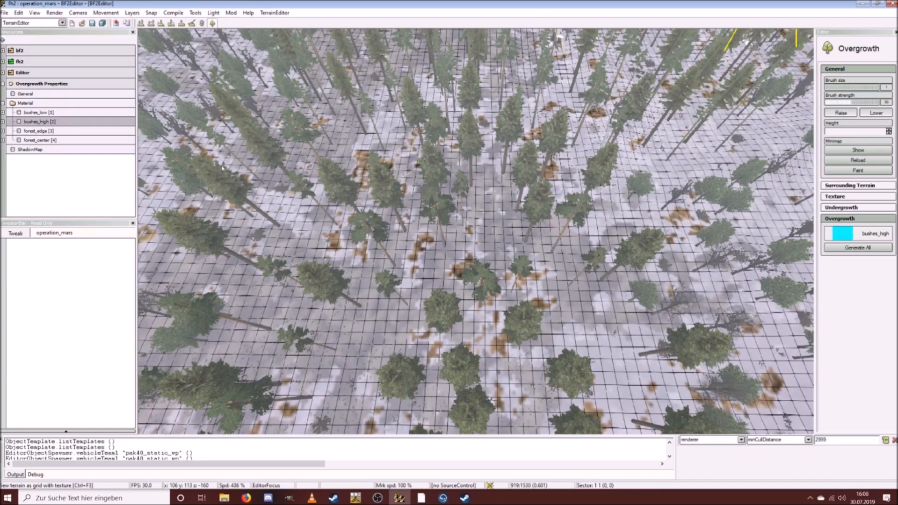
{"action": "left_click", "coordinate": [53, 13]}
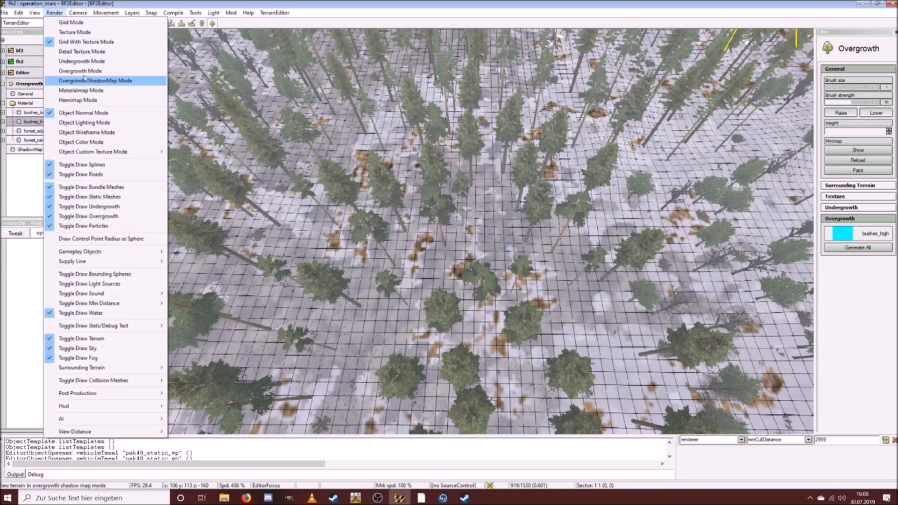
{"action": "left_click", "coordinate": [70, 71]}
{"action": "mouse_move", "coordinate": [365, 295]}
{"action": "left_mouse_down"}
{"action": "mouse_move", "coordinate": [395, 286]}
{"action": "mouse_move", "coordinate": [421, 295]}
{"action": "mouse_move", "coordinate": [259, 258]}
{"action": "mouse_move", "coordinate": [295, 242]}
{"action": "left_mouse_up"}
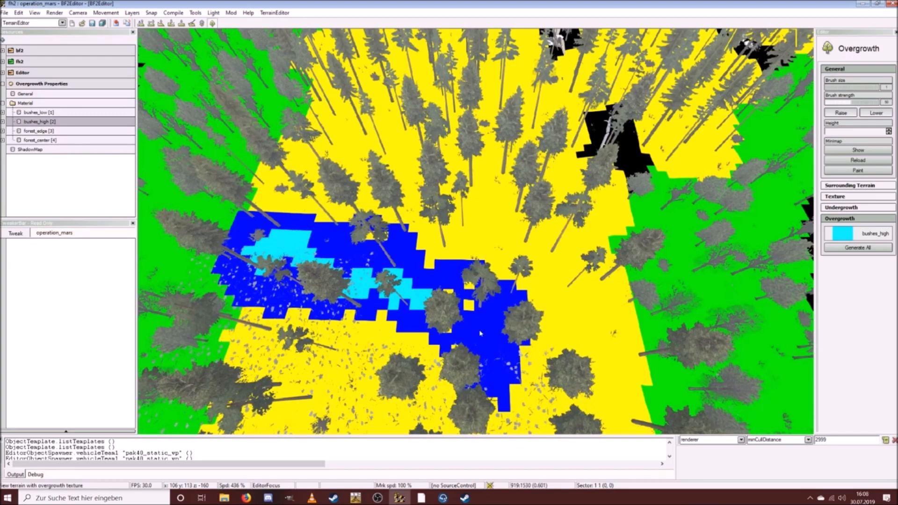
Step: Paint a bushes_low patch on the forest center ground beside the two log piles near the spawners
{"action": "mouse_move", "coordinate": [280, 244]}
{"action": "right_mouse_down"}
{"action": "mouse_move", "coordinate": [281, 210]}
{"action": "mouse_move", "coordinate": [281, 253]}
{"action": "mouse_move", "coordinate": [281, 196]}
{"action": "mouse_move", "coordinate": [299, 238]}
{"action": "mouse_move", "coordinate": [279, 239]}
{"action": "right_mouse_up"}
{"action": "key", "text": "s"}
{"action": "key", "text": "w"}
{"action": "key", "text": "s"}
{"action": "key", "text": "a"}
{"action": "mouse_move", "coordinate": [355, 290]}
{"action": "right_mouse_down"}
{"action": "mouse_move", "coordinate": [330, 292]}
{"action": "mouse_move", "coordinate": [341, 281]}
{"action": "right_mouse_up"}
{"action": "key", "text": "s"}
{"action": "key", "text": "w"}
{"action": "key", "text": "w"}
{"action": "key", "text": "s"}
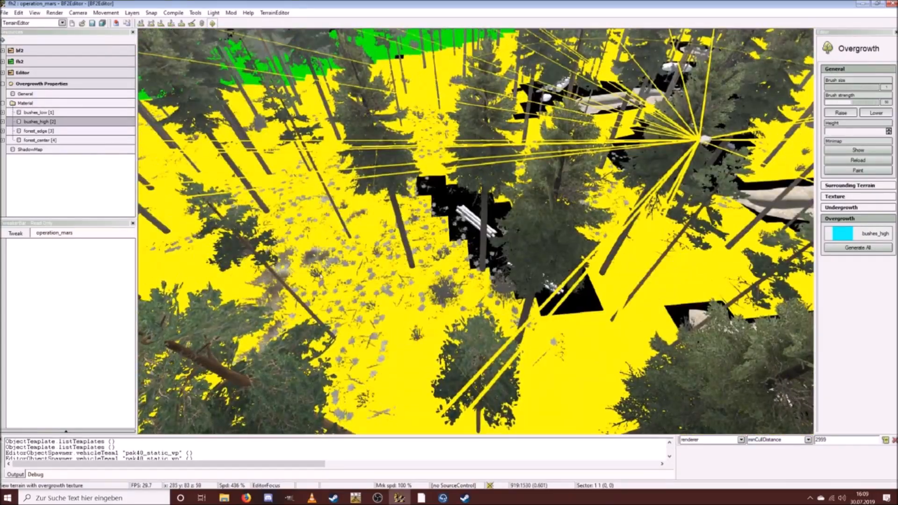
{"action": "key", "text": "w"}
{"action": "key", "text": "a"}
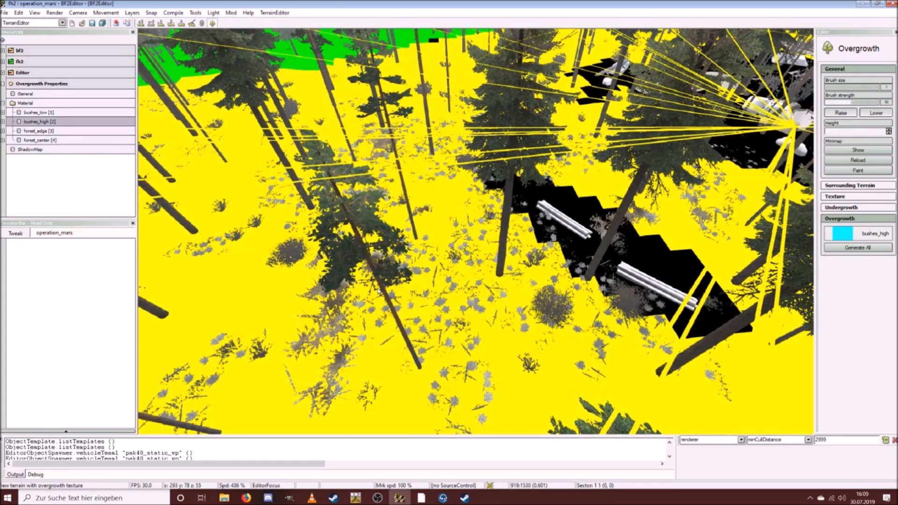
{"action": "left_click", "coordinate": [54, 113]}
{"action": "mouse_move", "coordinate": [493, 281]}
{"action": "left_mouse_down"}
{"action": "mouse_move", "coordinate": [515, 241]}
{"action": "mouse_move", "coordinate": [500, 216]}
{"action": "mouse_move", "coordinate": [527, 266]}
{"action": "mouse_move", "coordinate": [591, 311]}
{"action": "mouse_move", "coordinate": [419, 202]}
{"action": "mouse_move", "coordinate": [528, 374]}
{"action": "mouse_move", "coordinate": [496, 323]}
{"action": "left_mouse_up"}
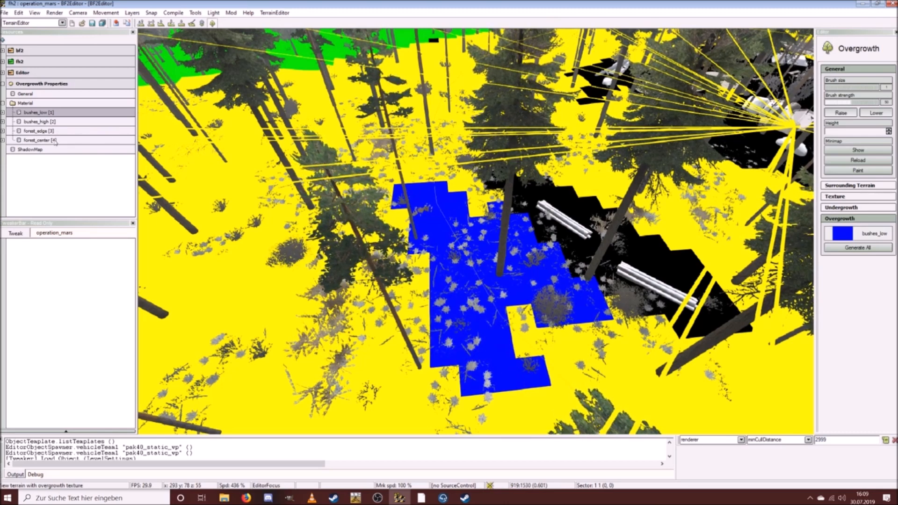
Step: Paint bushes_high overgrowth over the inner part of the bushes_low patch beside the two log piles
{"action": "left_click", "coordinate": [55, 123]}
{"action": "mouse_move", "coordinate": [467, 234]}
{"action": "left_mouse_down"}
{"action": "mouse_move", "coordinate": [461, 243]}
{"action": "mouse_move", "coordinate": [435, 220]}
{"action": "mouse_move", "coordinate": [476, 338]}
{"action": "mouse_move", "coordinate": [533, 313]}
{"action": "mouse_move", "coordinate": [570, 348]}
{"action": "left_mouse_up"}
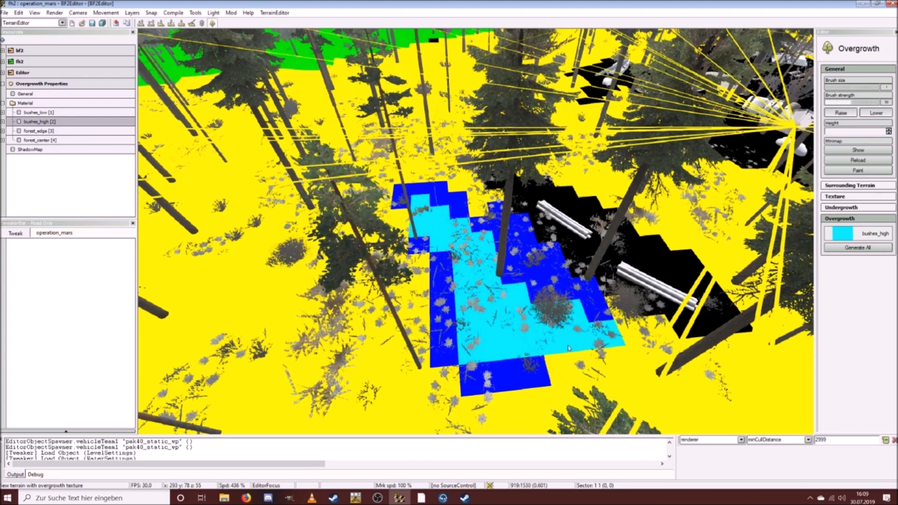
Step: Save all level and terrain changes, choosing Overgrowth among the terrain items to save
{"action": "left_click", "coordinate": [5, 13]}
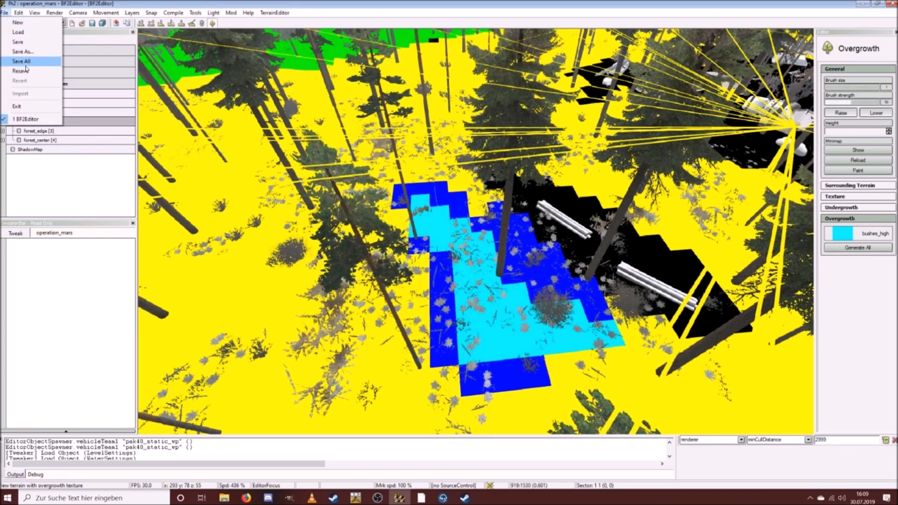
{"action": "left_click", "coordinate": [19, 64]}
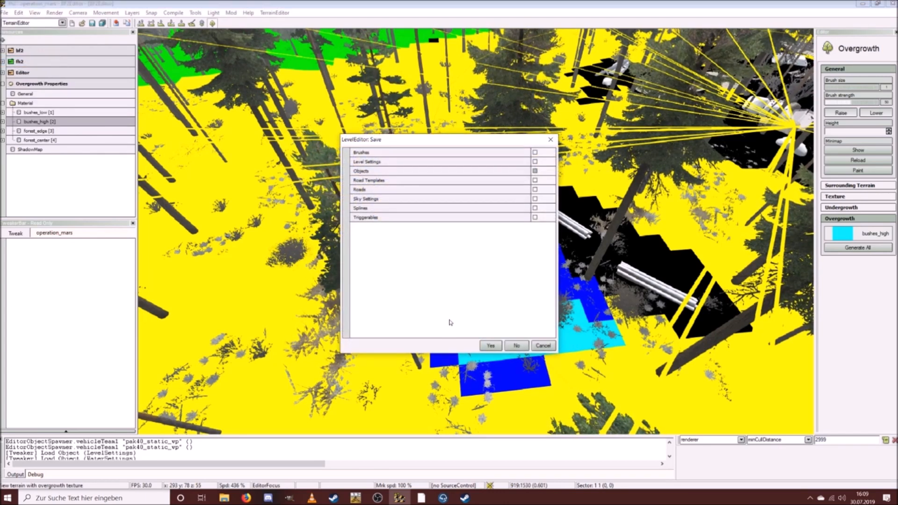
{"action": "left_click", "coordinate": [488, 345]}
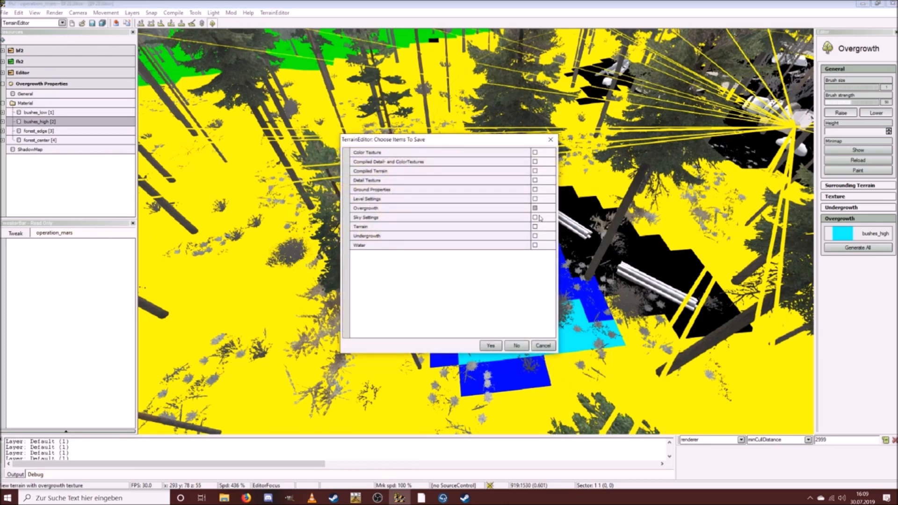
{"action": "left_click", "coordinate": [536, 210]}
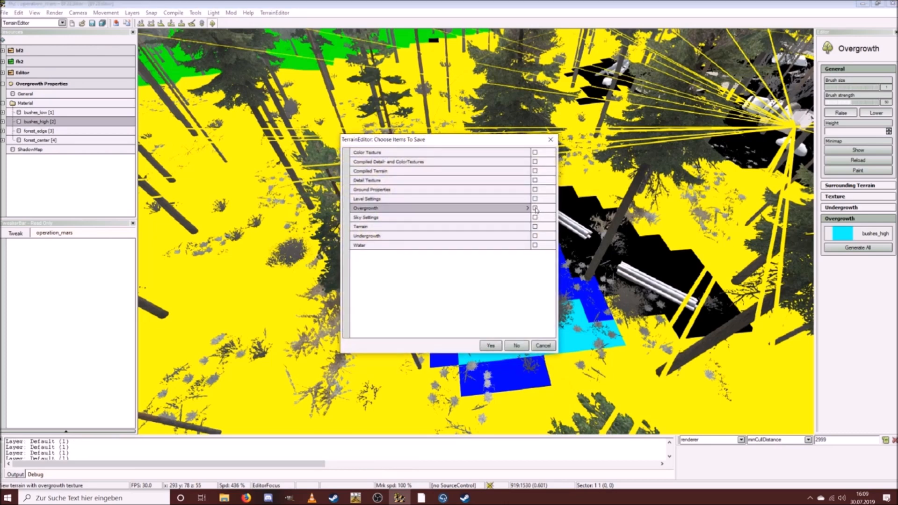
{"action": "left_click", "coordinate": [491, 346]}
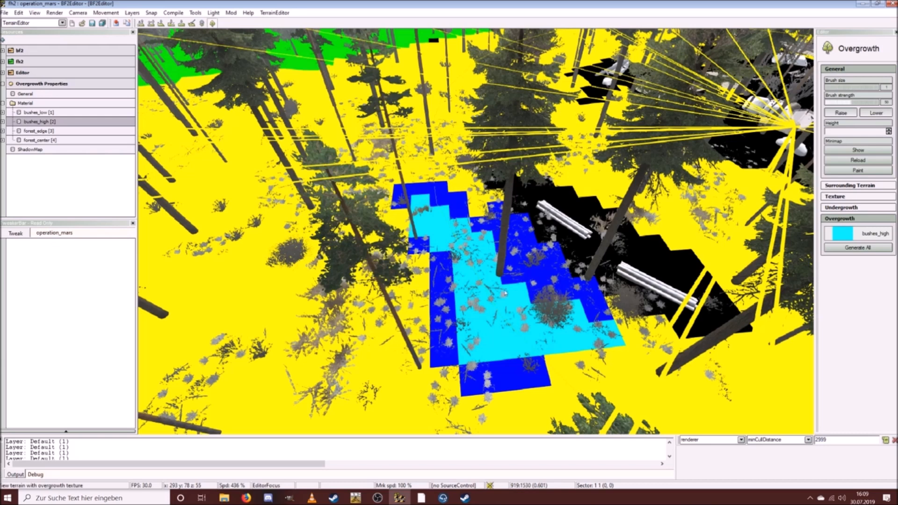
Step: Switch the terrain rendering from Overgrowth Mode to Detail Texture Mode
{"action": "left_click", "coordinate": [54, 13]}
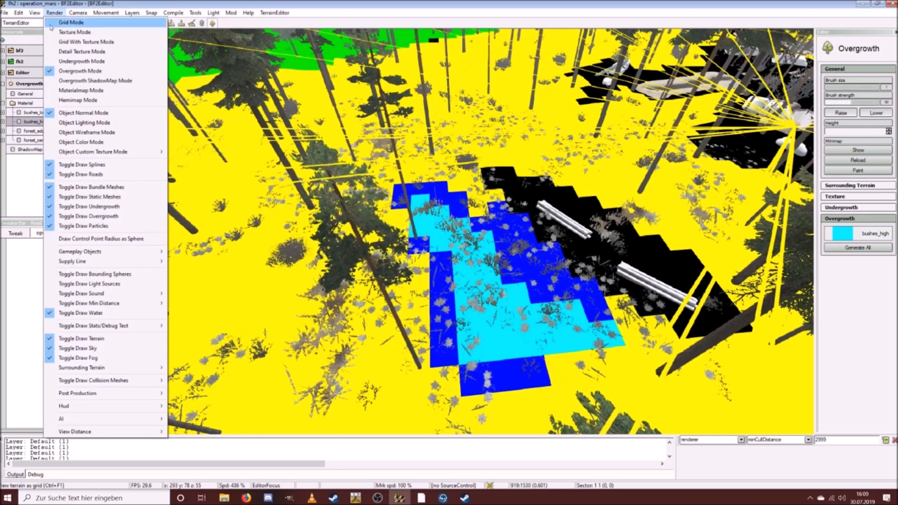
{"action": "left_click", "coordinate": [70, 41]}
{"action": "left_click", "coordinate": [54, 13]}
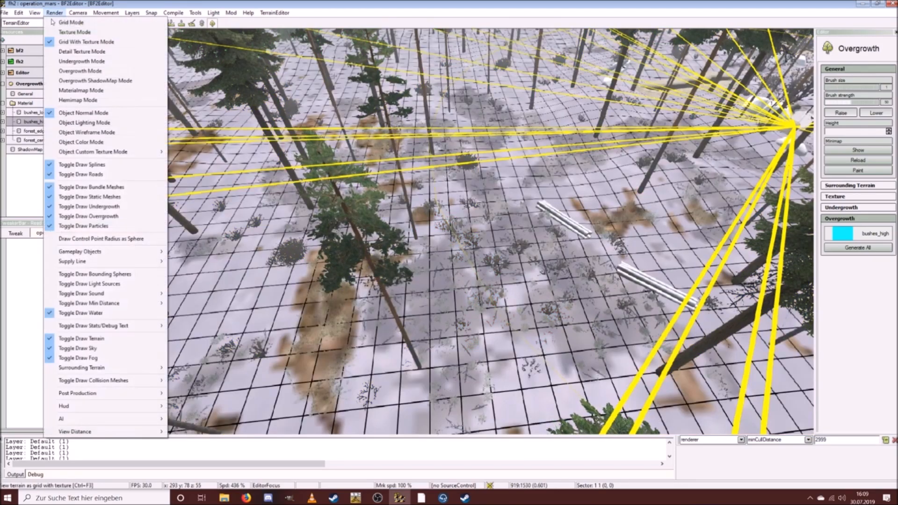
{"action": "left_click", "coordinate": [82, 52]}
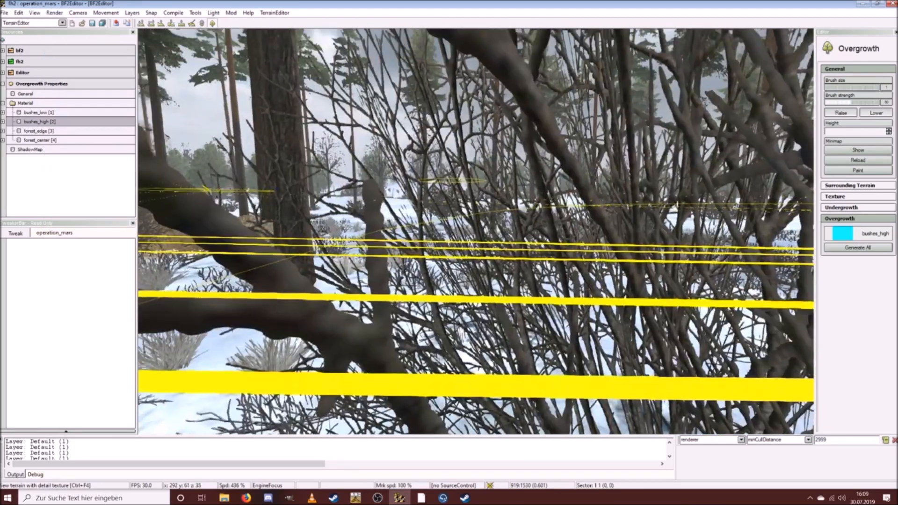
Step: Examine the forest interior and its border with the open snowfield in Detail Texture Mode
{"action": "key", "text": "s"}
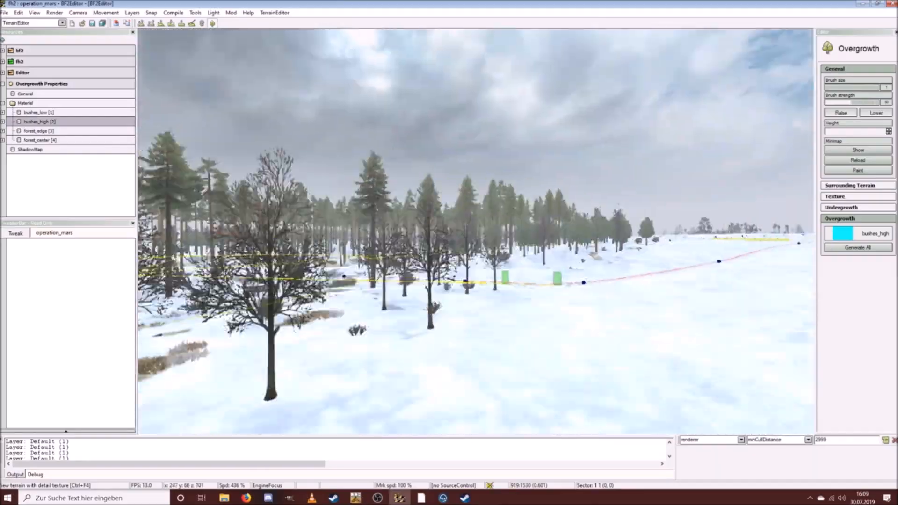
{"action": "key", "text": "w"}
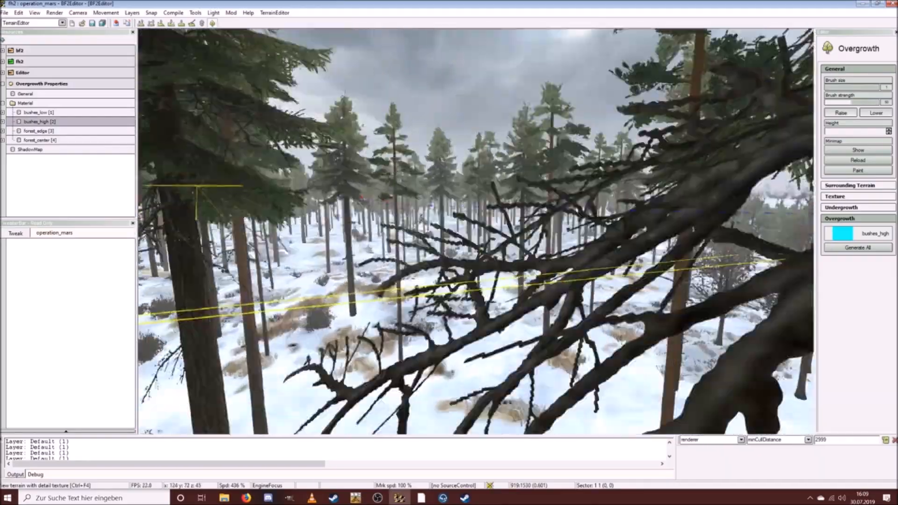
{"action": "key", "text": "w"}
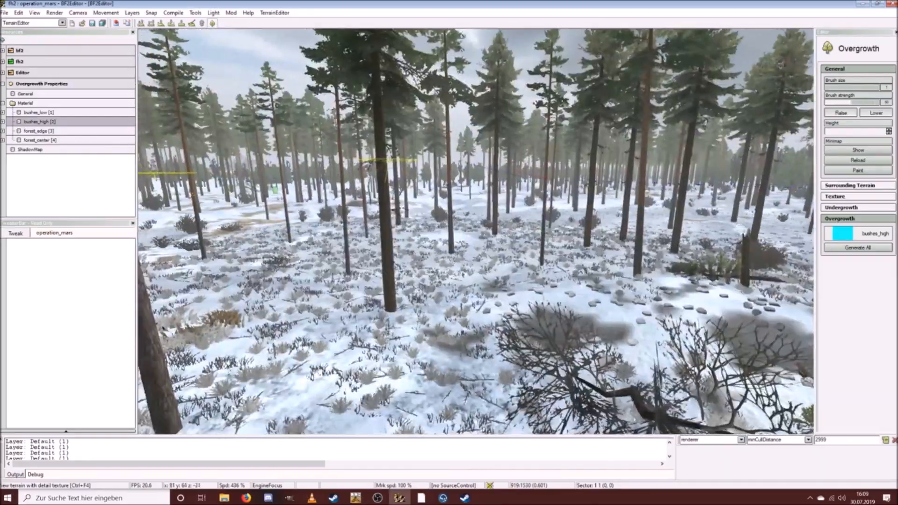
{"action": "key", "text": "s"}
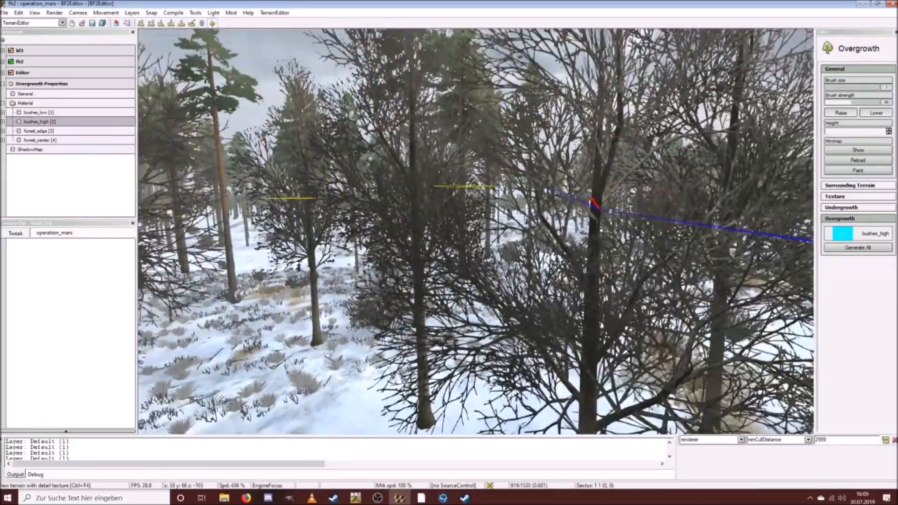
{"action": "key", "text": "w"}
{"action": "key", "text": "s"}
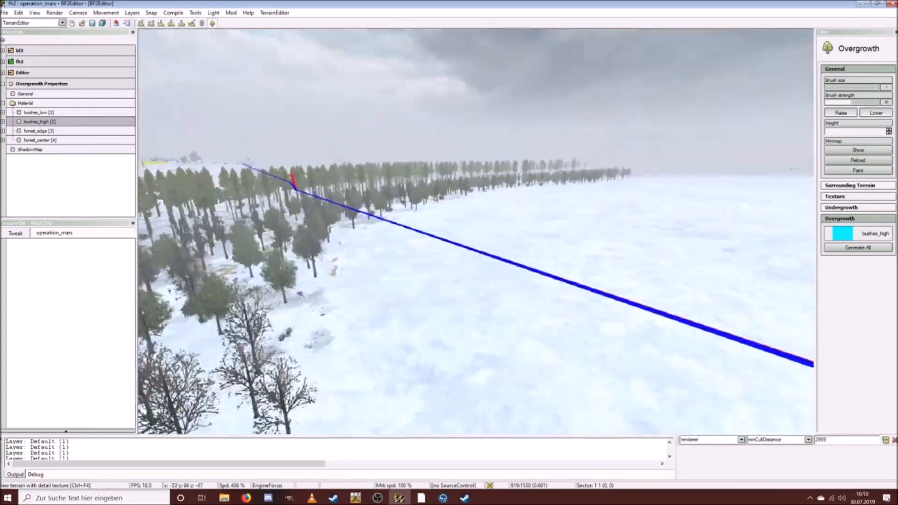
{"action": "key", "text": "w"}
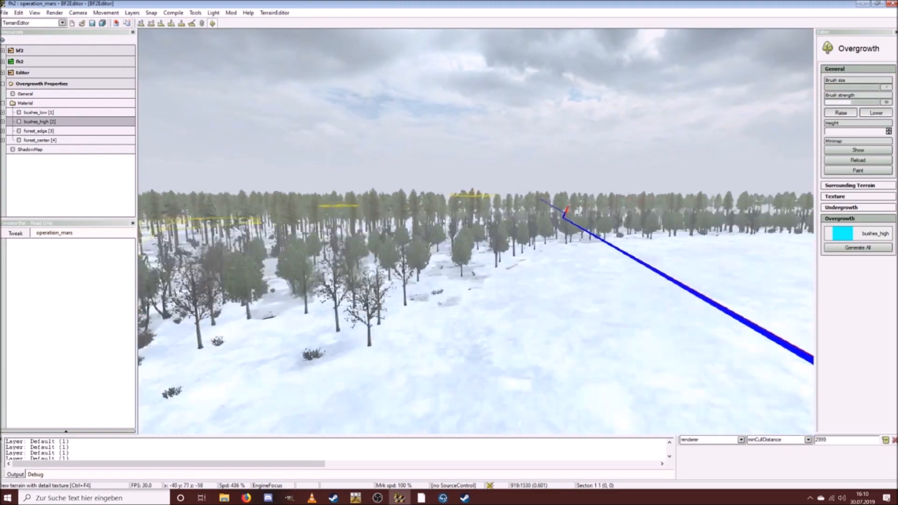
{"action": "key", "text": "w"}
{"action": "key", "text": "d"}
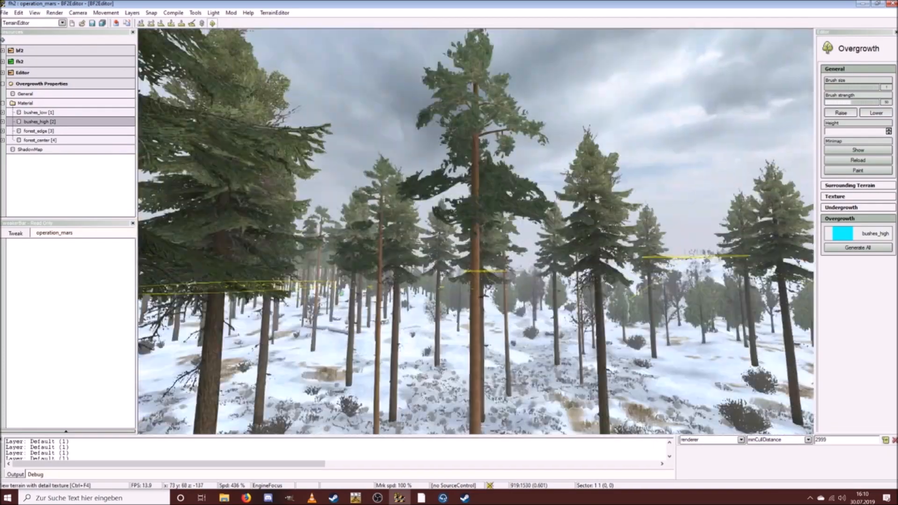
Step: Examine the bushes and bare trees around the spawners at the forest edge, both close up and from above
{"action": "key", "text": "s"}
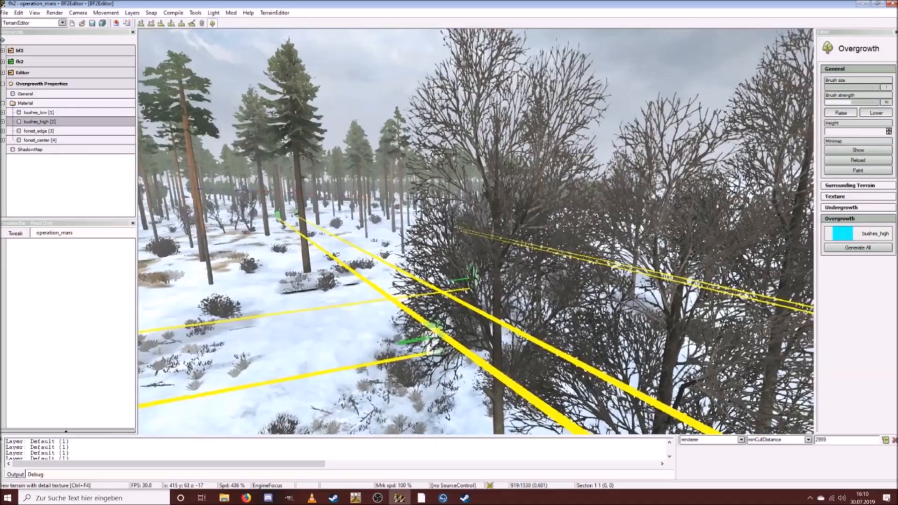
{"action": "key", "text": "w"}
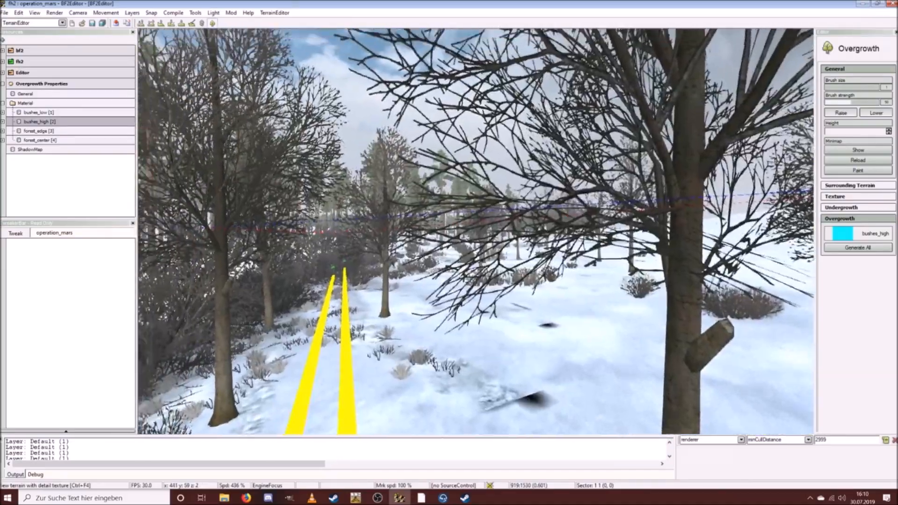
{"action": "key", "text": "w"}
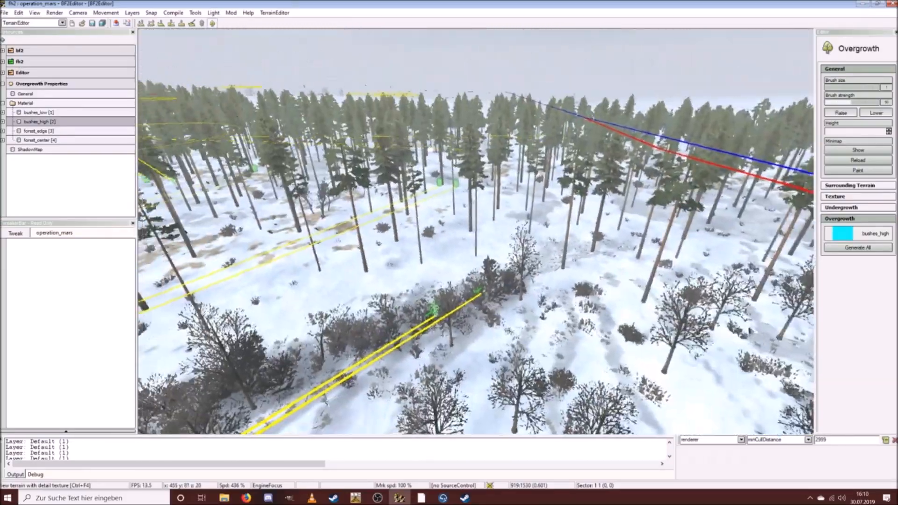
{"action": "right_click_drag", "start_coordinate": [435, 275], "coordinate": [429, 276]}
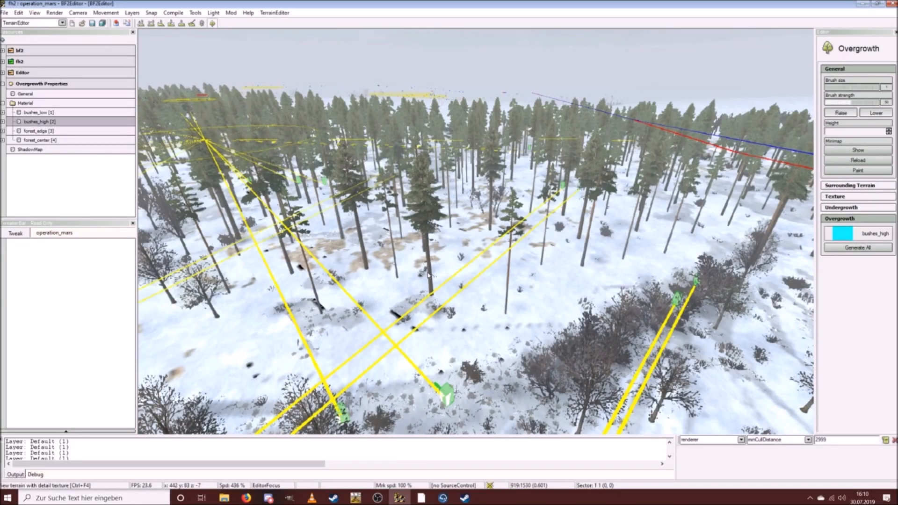
{"action": "right_click_drag", "start_coordinate": [429, 276], "coordinate": [450, 265]}
{"action": "key", "text": "w"}
{"action": "scroll", "coordinate": [437, 269], "scroll_direction": "down", "scroll_amount": 4}
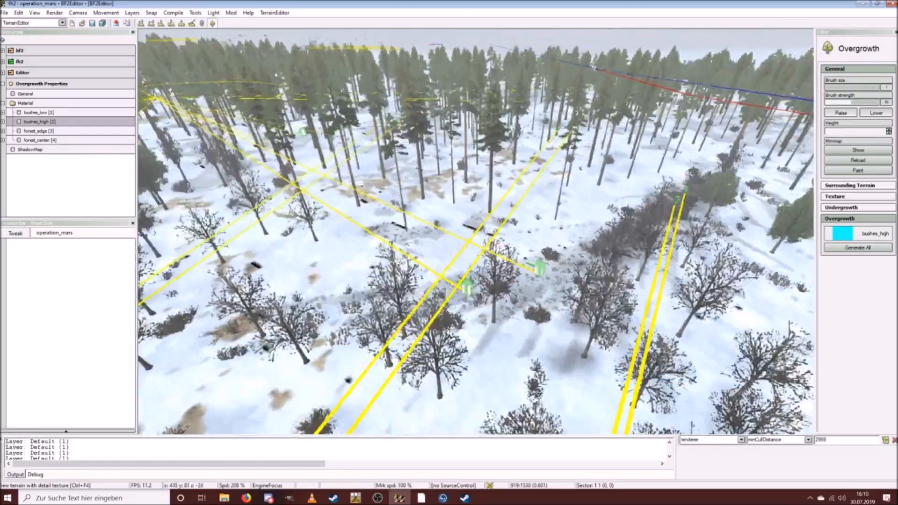
Step: Check at reduced camera speed how the bushes conceal the paired spawners along the forest edge
{"action": "key", "text": "s"}
{"action": "key", "text": "a"}
{"action": "key", "text": "w"}
{"action": "key", "text": "s"}
{"action": "key", "text": "w"}
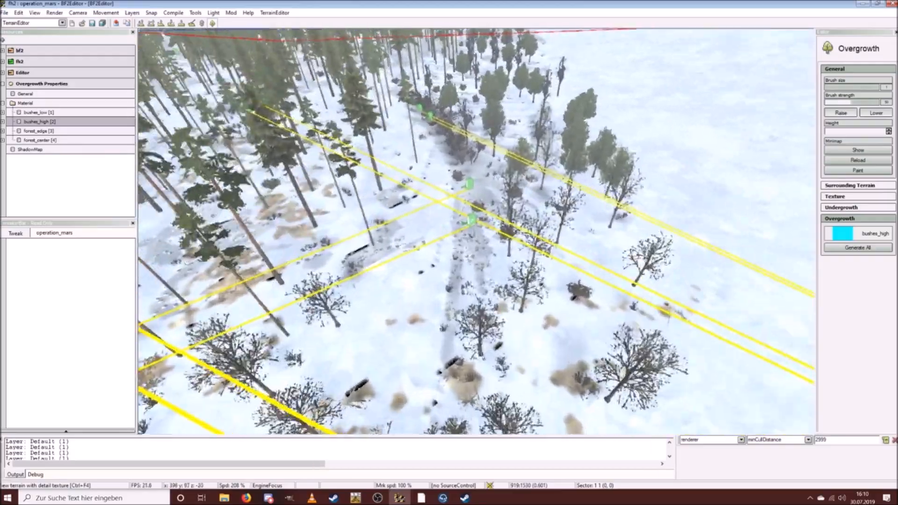
{"action": "key", "text": "w"}
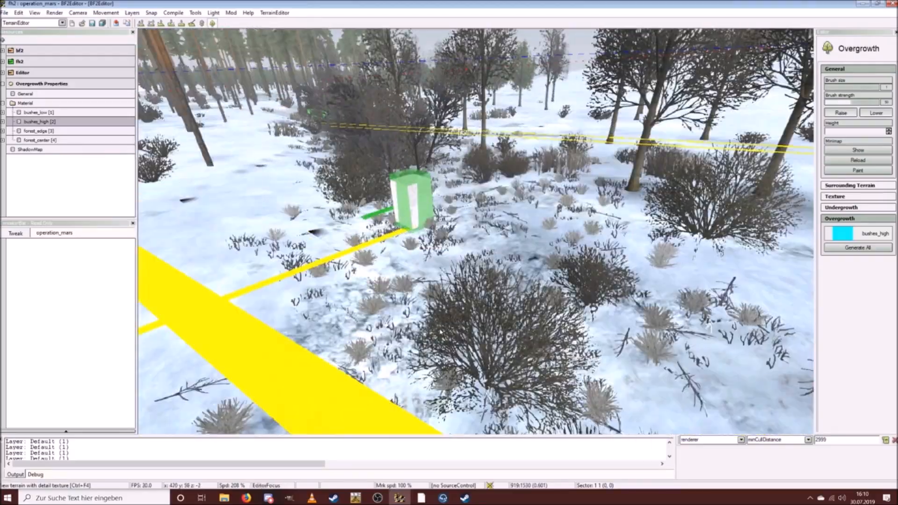
{"action": "key", "text": "w"}
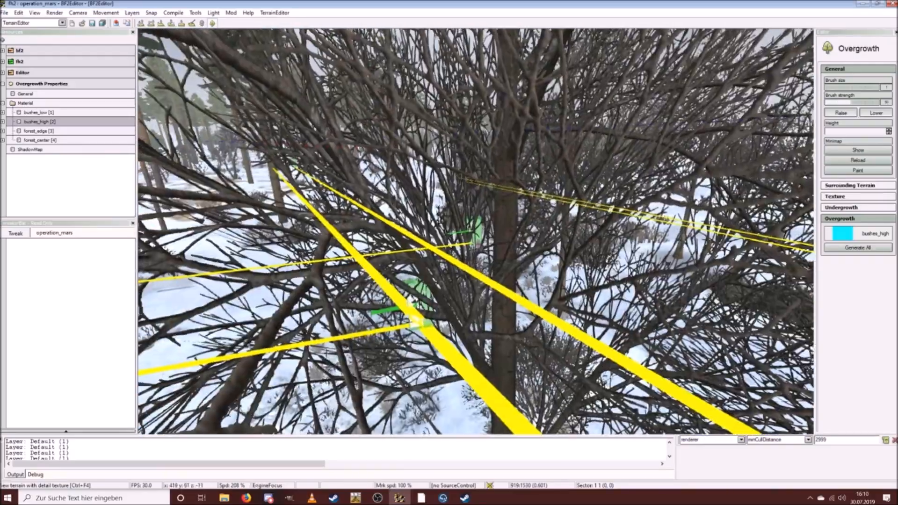
{"action": "key", "text": "d"}
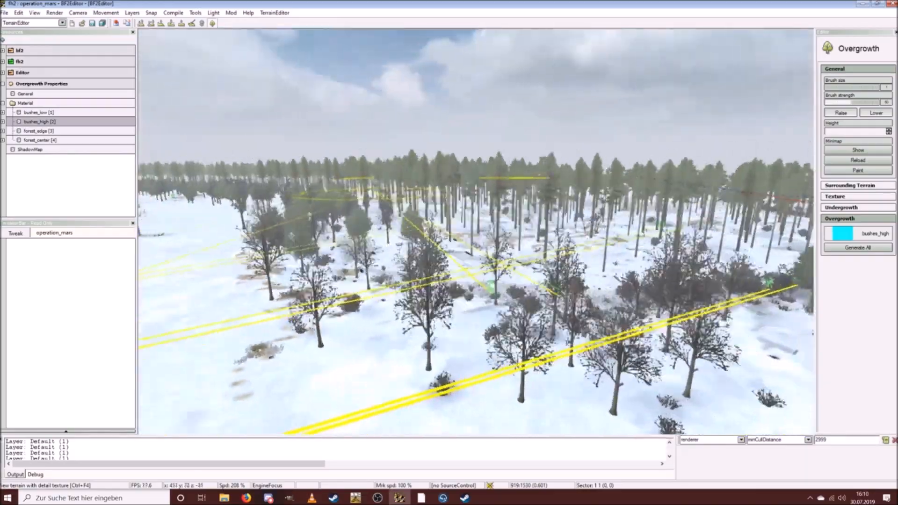
{"action": "key", "text": "d"}
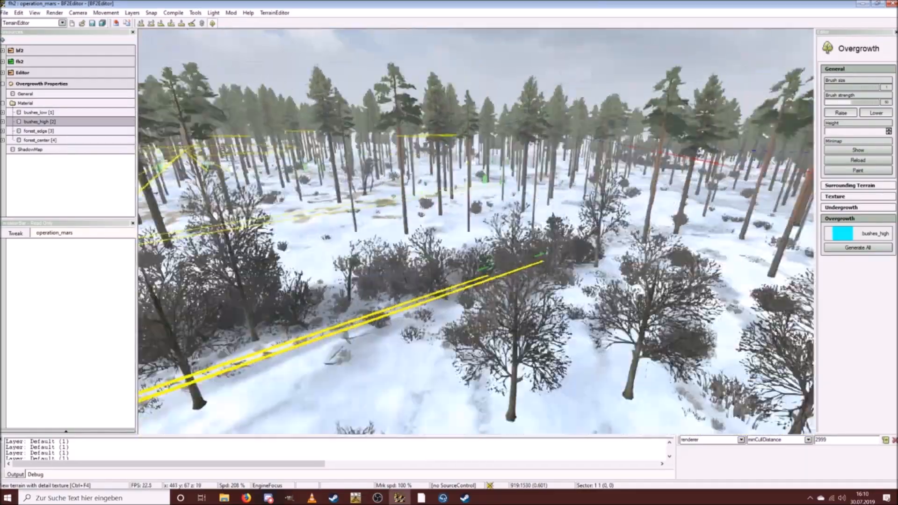
Step: Inspect the bush cover around the spawners on another side of the forest and the undergrowth beneath the nearby pines
{"action": "key", "text": "d"}
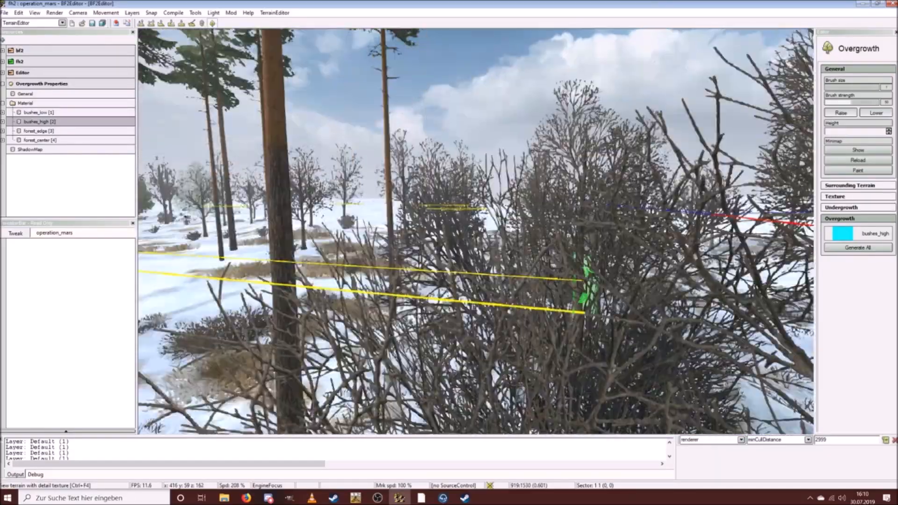
{"action": "key", "text": "s"}
{"action": "key", "text": "s"}
{"action": "key", "text": "d"}
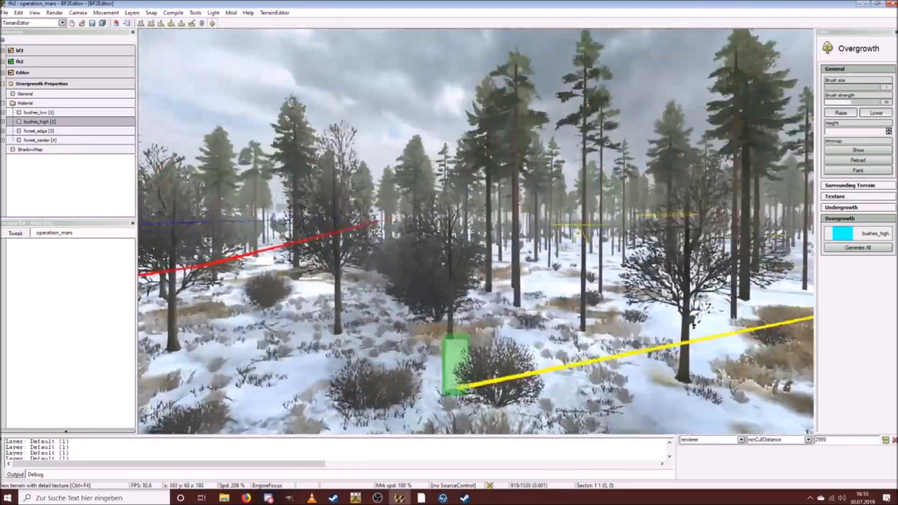
{"action": "key", "text": "w"}
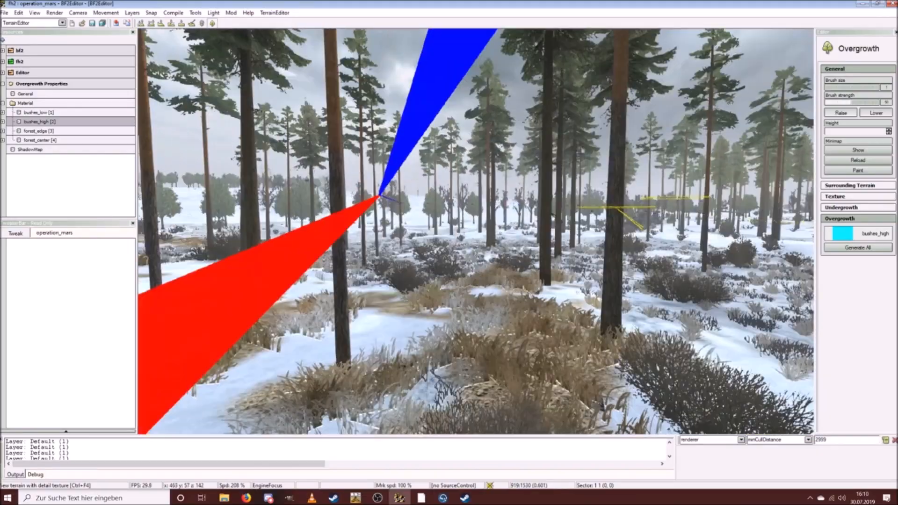
{"action": "key", "text": "w"}
{"action": "key", "text": "s"}
{"action": "key", "text": "w"}
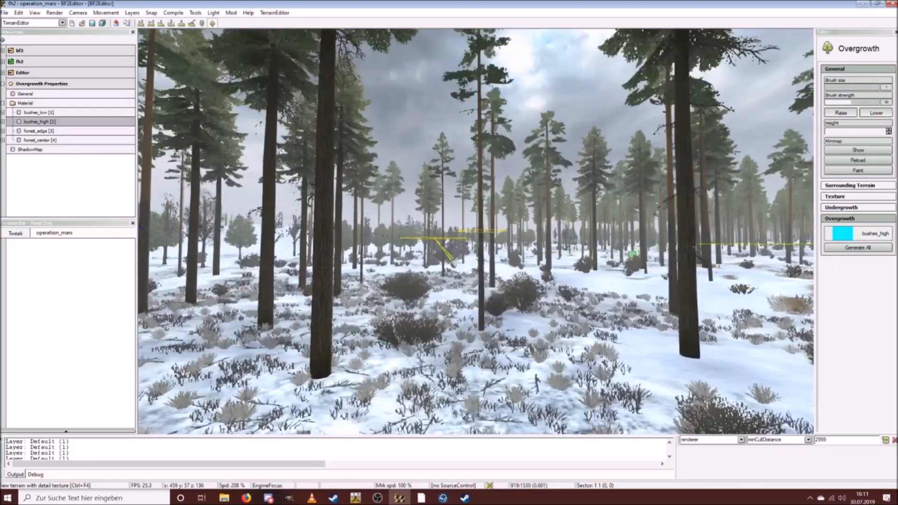
Step: Review the forest center from ground level up to the log piles, and survey the whole forest from above
{"action": "key", "text": "w"}
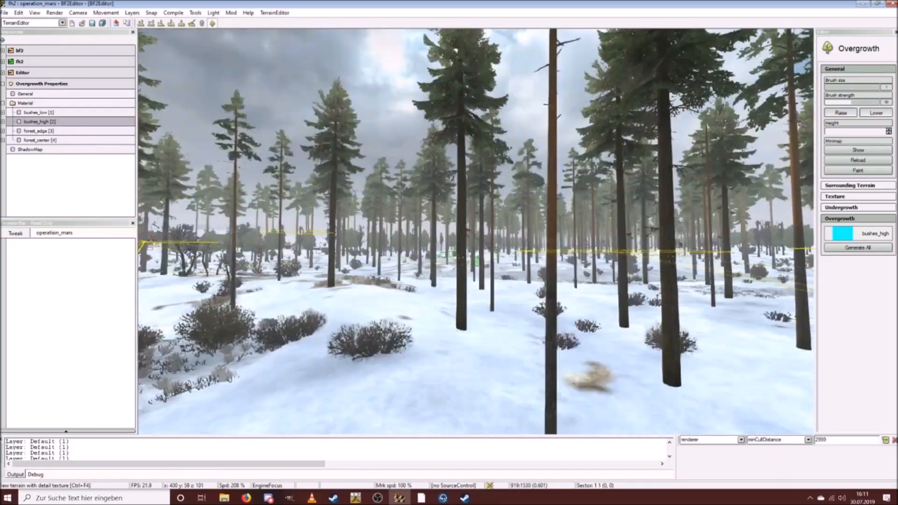
{"action": "key", "text": "w"}
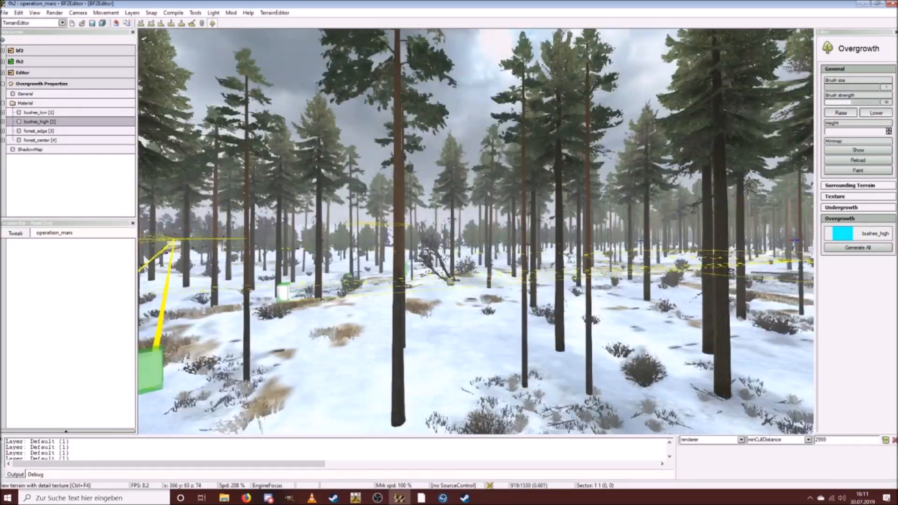
{"action": "key", "text": "w"}
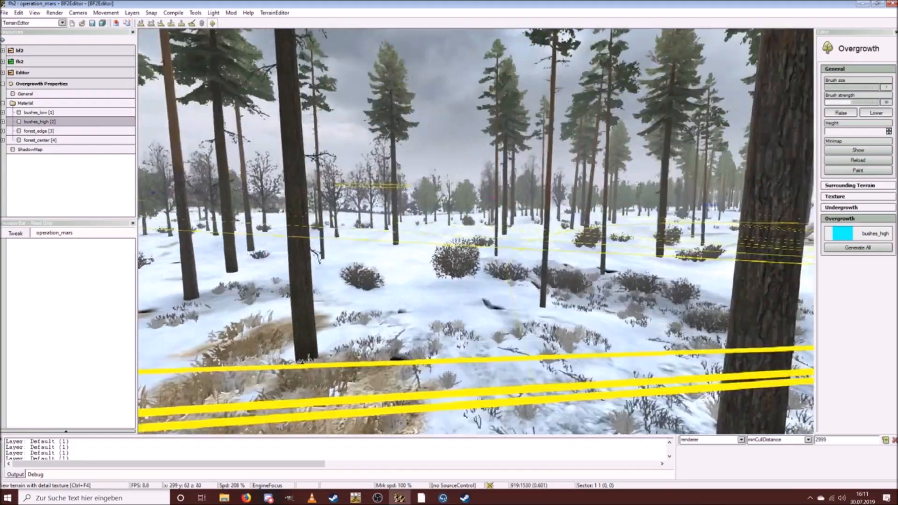
{"action": "key", "text": "s"}
{"action": "key", "text": "space"}
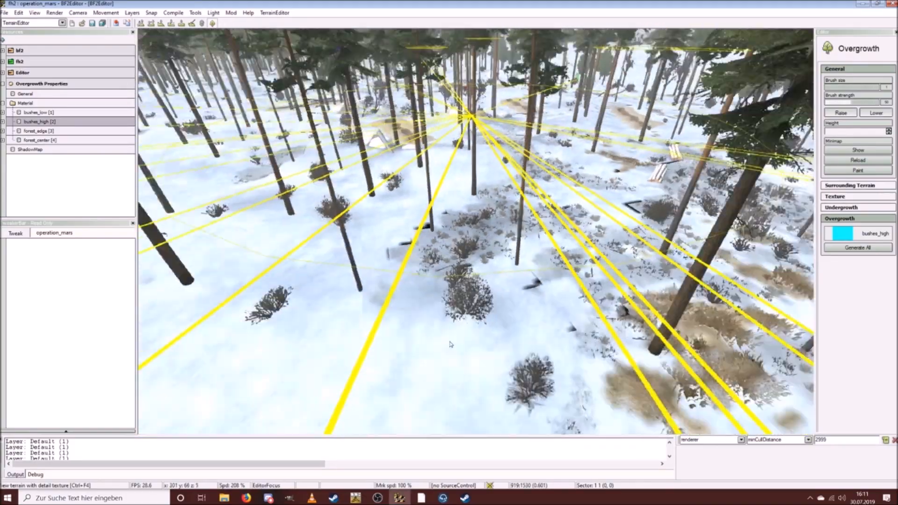
{"action": "scroll", "coordinate": [451, 345], "scroll_direction": "up", "scroll_amount": 5}
{"action": "key", "text": "s"}
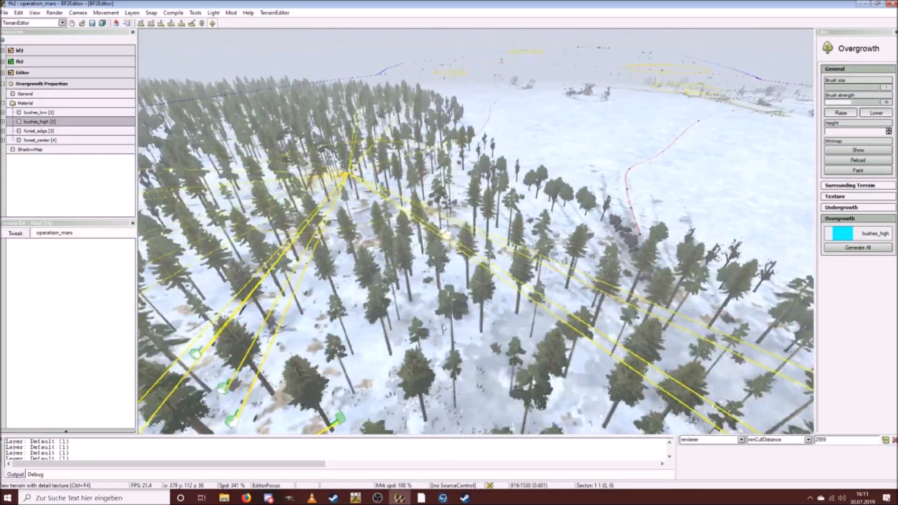
Step: Save all files of the operation_mars level
{"action": "left_click", "coordinate": [4, 13]}
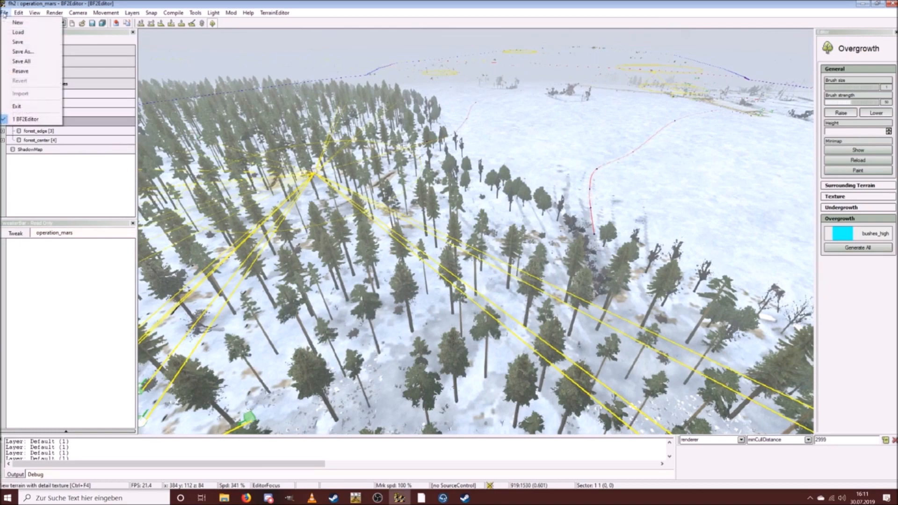
{"action": "left_click", "coordinate": [33, 61]}
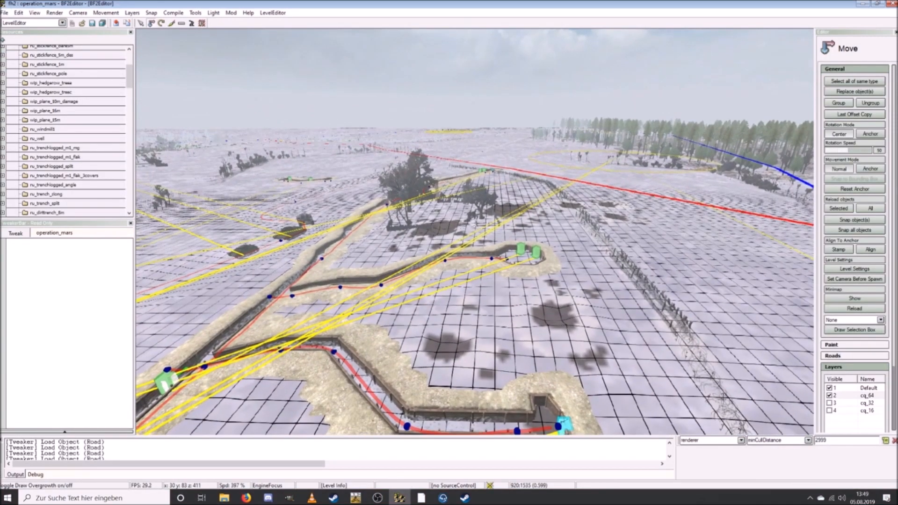
Step: Examine the flak pit with its two spawners at the trench's end and the ground out to the barbed wire
{"action": "key", "text": "w"}
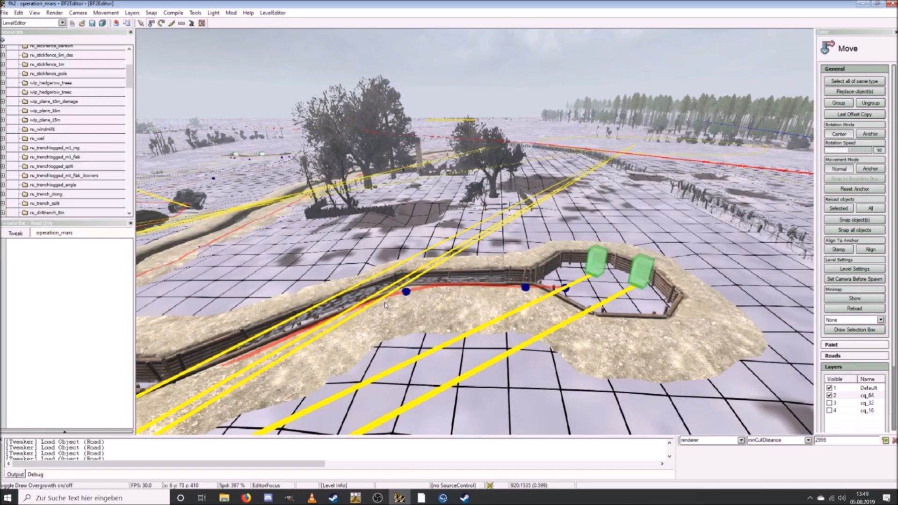
{"action": "key", "text": "d"}
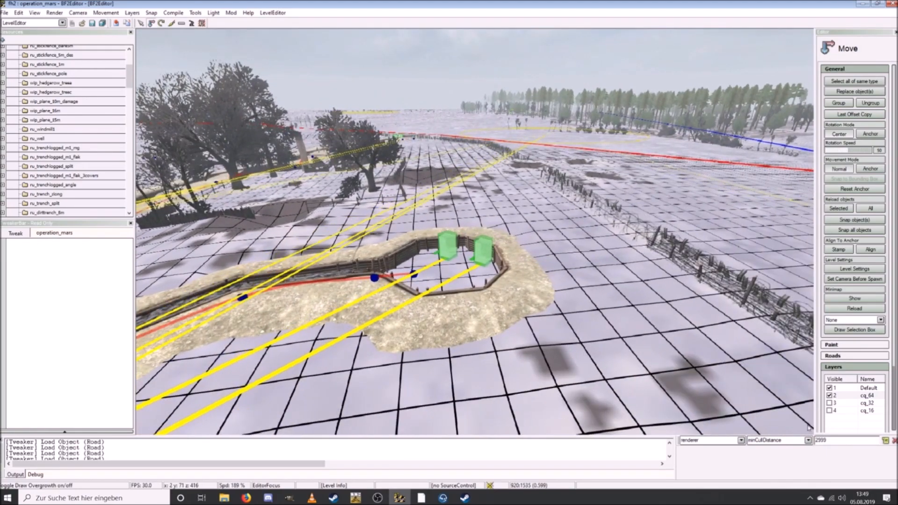
{"action": "key", "text": "w"}
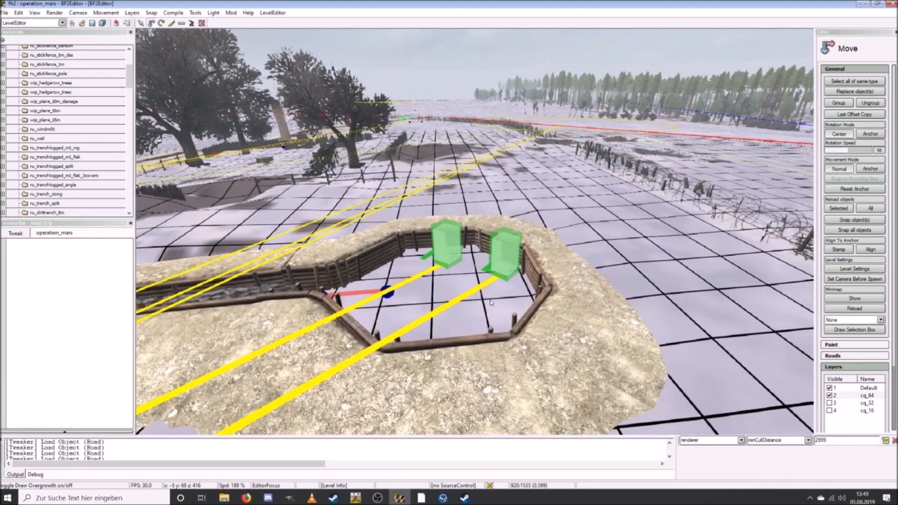
{"action": "key", "text": "s"}
{"action": "key", "text": "a"}
{"action": "key", "text": "w"}
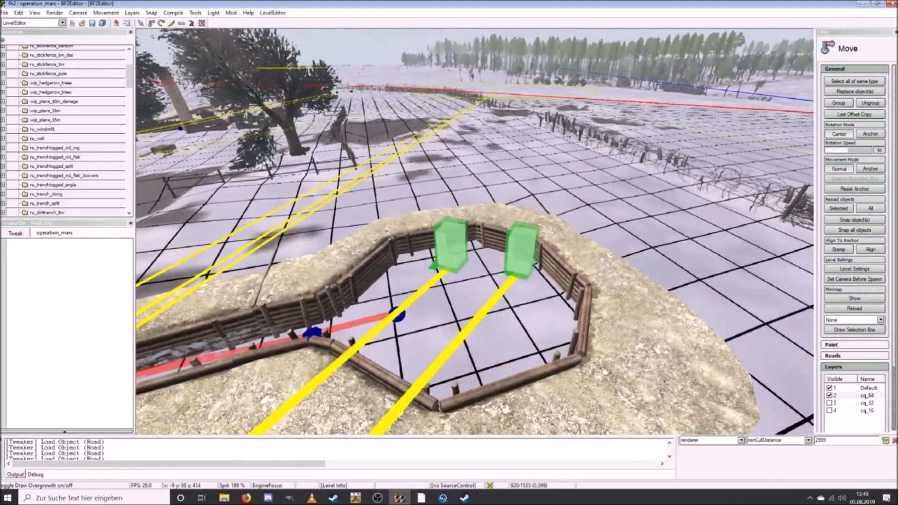
{"action": "key", "text": "w"}
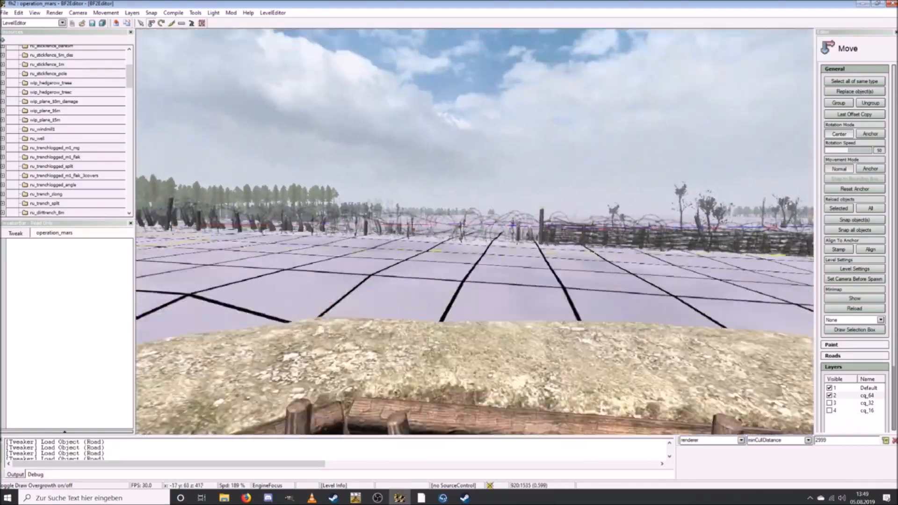
{"action": "key", "text": "w"}
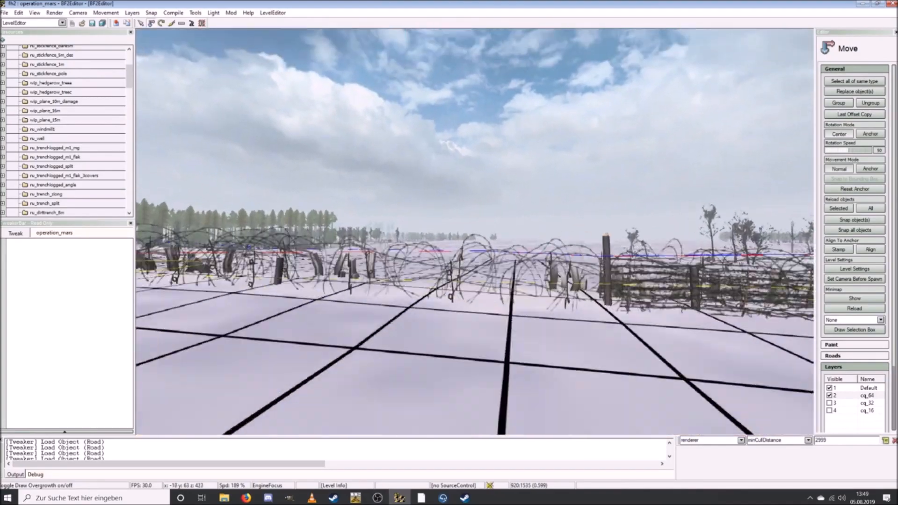
{"action": "key", "text": "s"}
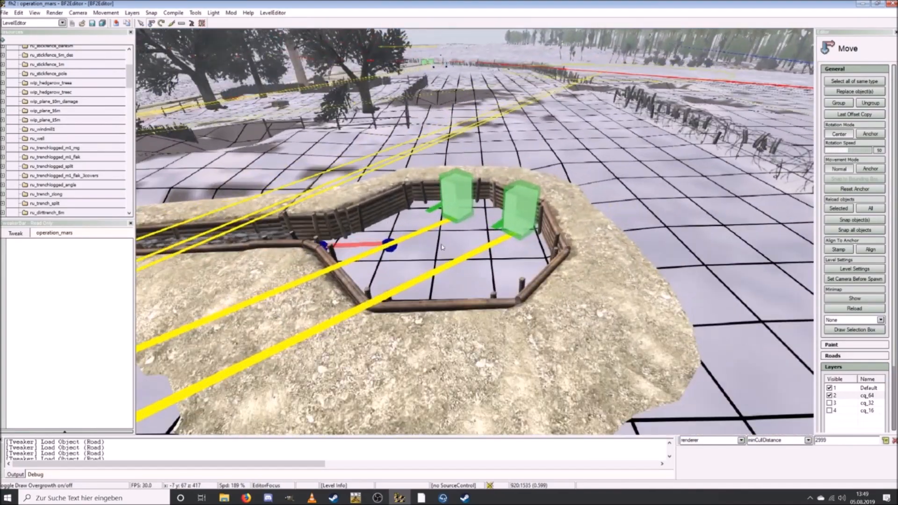
Step: Create an object spawner named 88 for CP_64_opmars_toropino in the middle of the flak pit, without choosing a vehicle type
{"action": "right_click", "coordinate": [449, 246]}
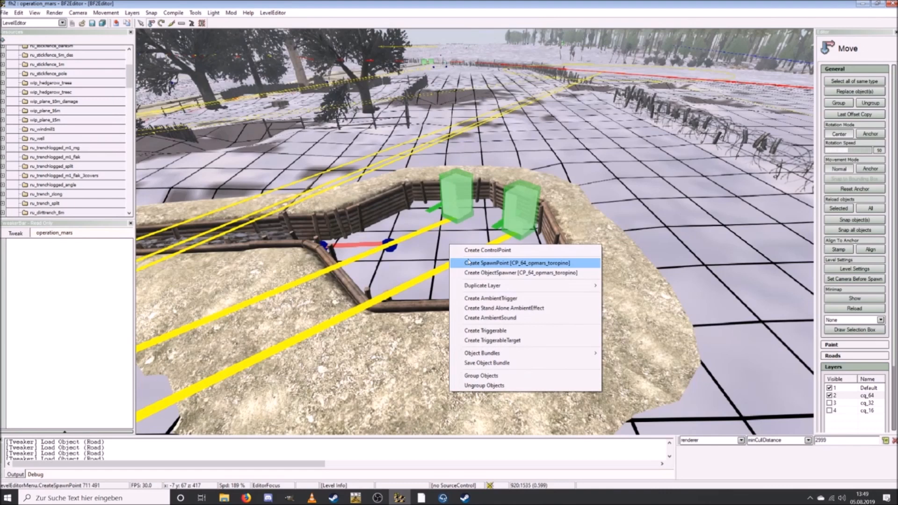
{"action": "left_click", "coordinate": [476, 273]}
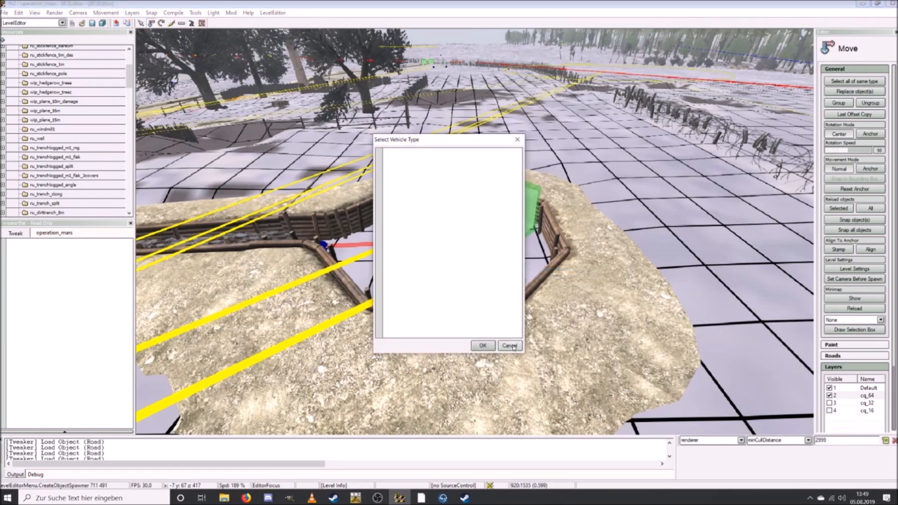
{"action": "left_click", "coordinate": [513, 347]}
{"action": "left_click_drag", "start_coordinate": [461, 249], "coordinate": [431, 241]}
{"action": "type", "text": "88"}
{"action": "left_click", "coordinate": [483, 261]}
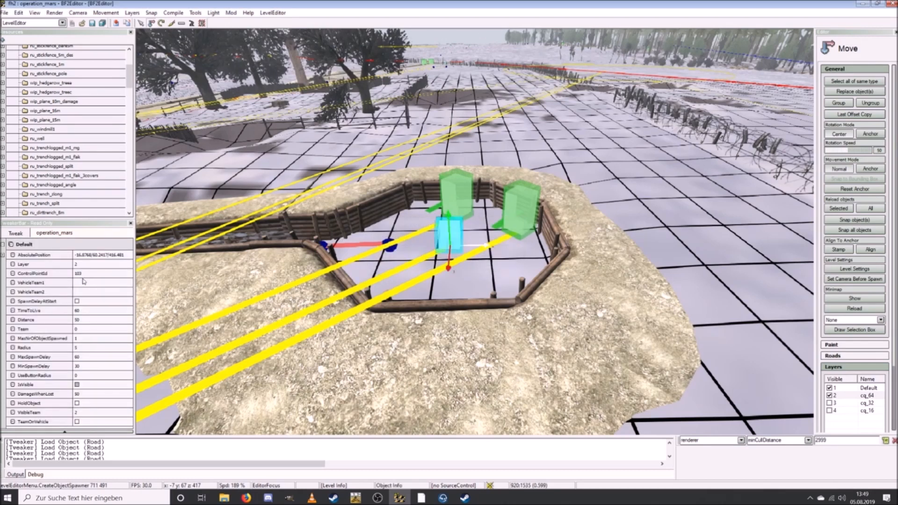
Step: Set the new spawner's VehicleTeam1 to flak18_pg
{"action": "left_click", "coordinate": [93, 288]}
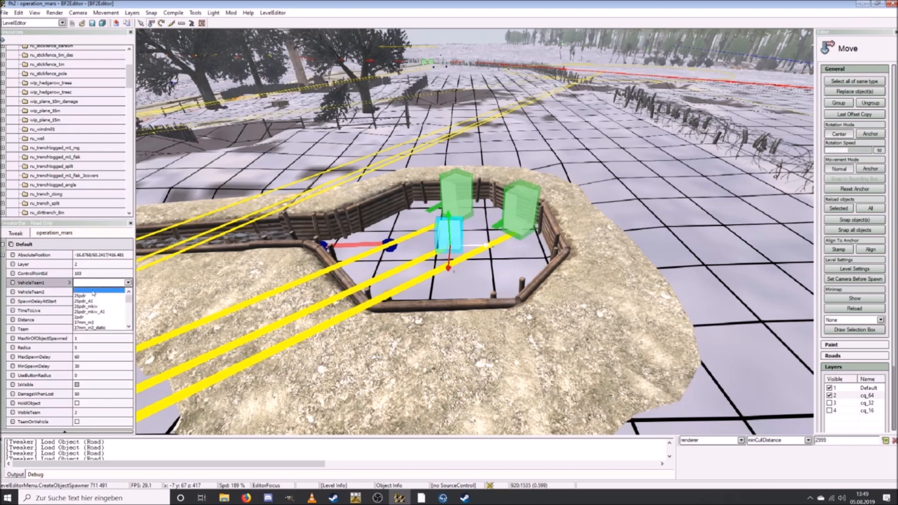
{"action": "scroll", "coordinate": [99, 314], "scroll_direction": "down", "scroll_amount": 10}
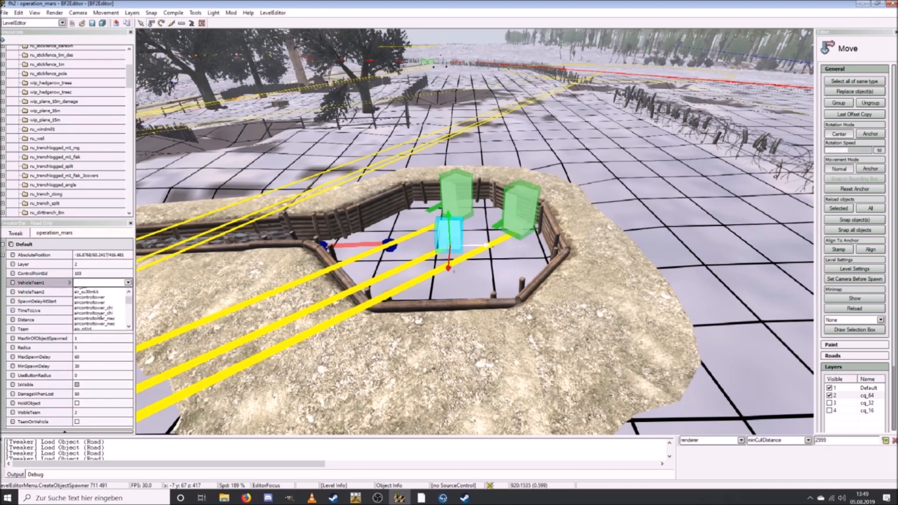
{"action": "scroll", "coordinate": [99, 317], "scroll_direction": "down", "scroll_amount": 15}
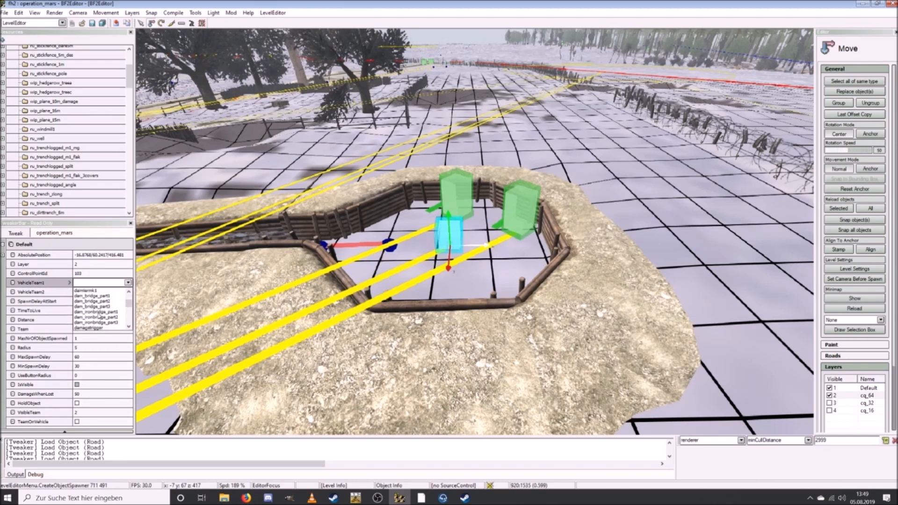
{"action": "scroll", "coordinate": [99, 317], "scroll_direction": "up", "scroll_amount": 5}
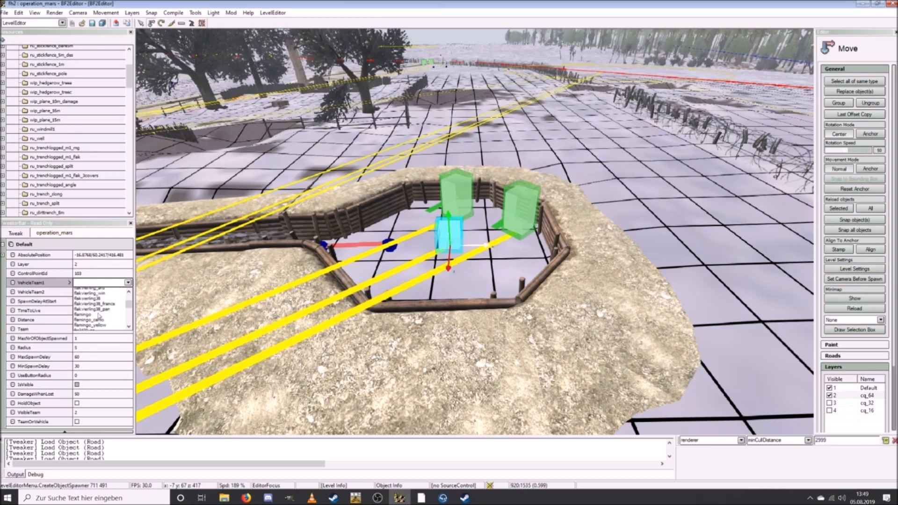
{"action": "scroll", "coordinate": [105, 309], "scroll_direction": "up", "scroll_amount": 1}
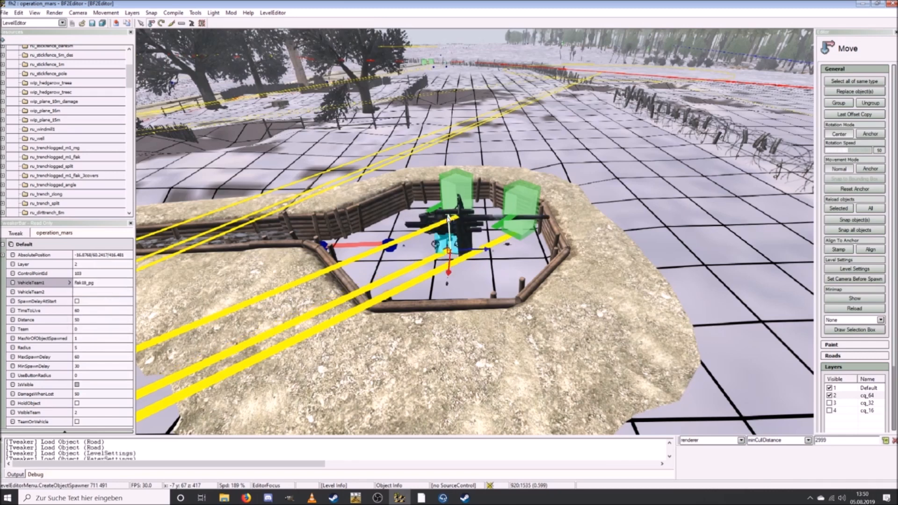
Step: Raise the flak18_pg spawner in the pit to a height of about 61.12
{"action": "right_click_drag", "start_coordinate": [428, 208], "coordinate": [468, 183]}
{"action": "key", "text": "w"}
{"action": "key", "text": "w"}
{"action": "key", "text": "a"}
{"action": "scroll", "coordinate": [435, 183], "scroll_direction": "down", "scroll_amount": 5}
{"action": "key", "text": "w"}
{"action": "key", "text": "d"}
{"action": "key", "text": "w"}
{"action": "key", "text": "d"}
{"action": "key", "text": "a"}
{"action": "key", "text": "s"}
{"action": "key", "text": "d"}
{"action": "key", "text": "w"}
{"action": "scroll", "coordinate": [404, 224], "scroll_direction": "down", "scroll_amount": 2}
{"action": "right_click_drag", "start_coordinate": [514, 256], "coordinate": [422, 252]}
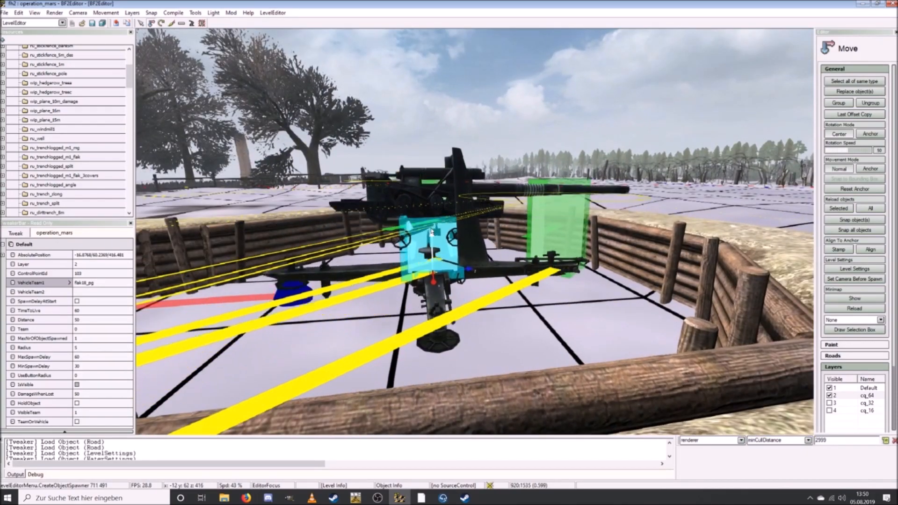
{"action": "left_click_drag", "start_coordinate": [431, 208], "coordinate": [431, 207]}
Step: Check the gun's line of sight over the pit's rim across the snowfield toward the barbed wire and the forest
{"action": "right_click_drag", "start_coordinate": [431, 206], "coordinate": [580, 187]}
{"action": "key", "text": "w"}
{"action": "key", "text": "s"}
{"action": "key", "text": "a"}
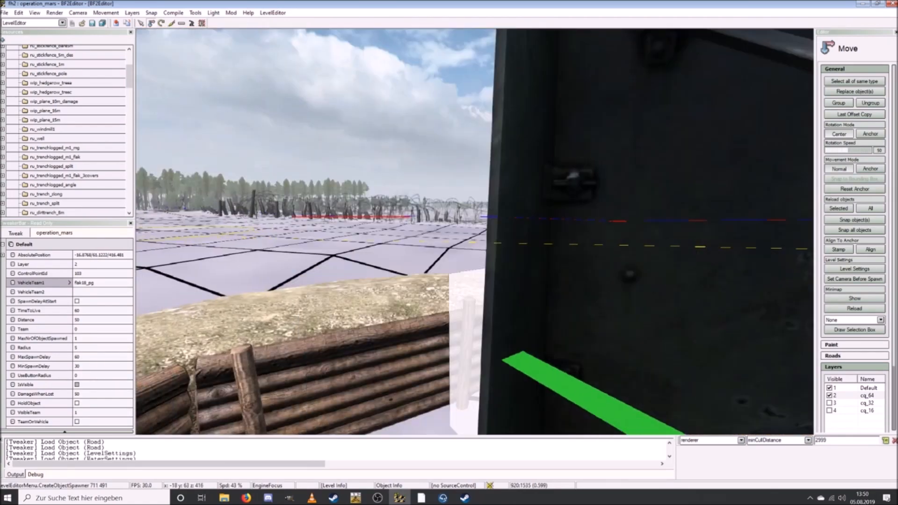
{"action": "key", "text": "d"}
{"action": "right_click_drag", "start_coordinate": [580, 187], "coordinate": [477, 178]}
{"action": "key", "text": "w"}
{"action": "key", "text": "s"}
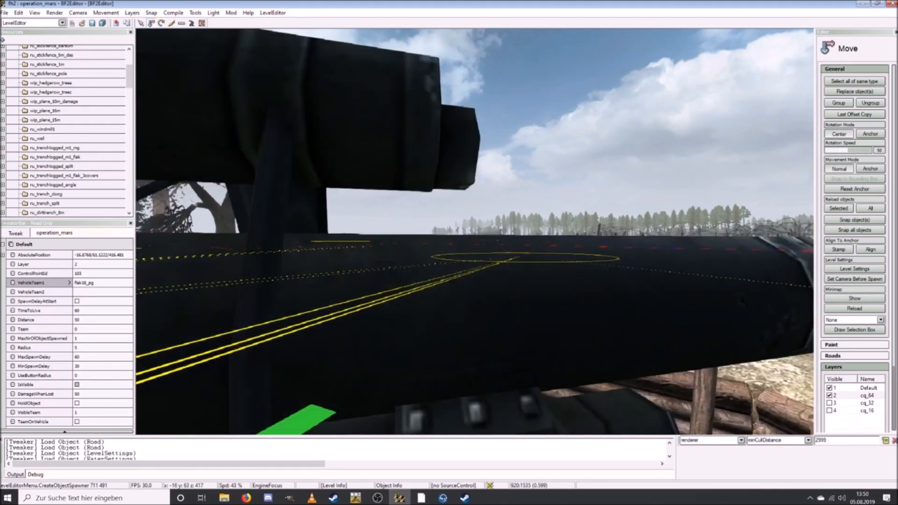
{"action": "key", "text": "a"}
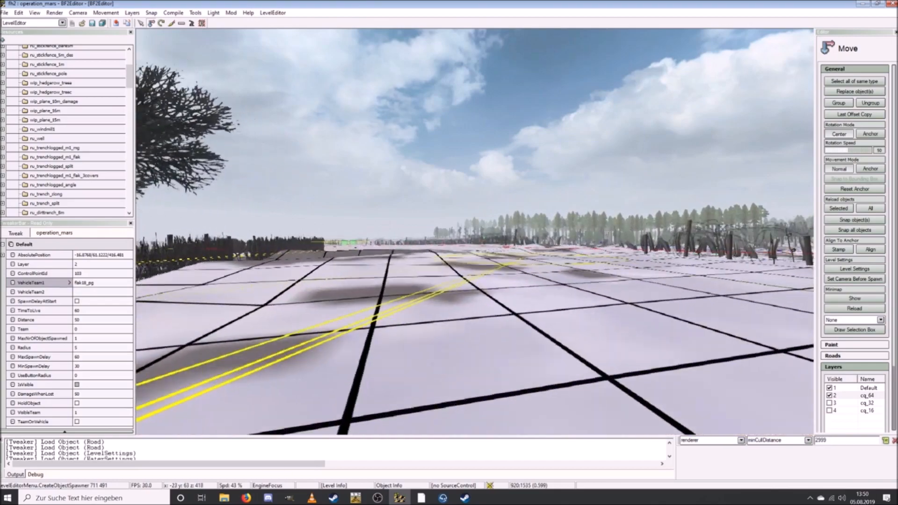
{"action": "key", "text": "a"}
{"action": "right_click_drag", "start_coordinate": [561, 199], "coordinate": [607, 219]}
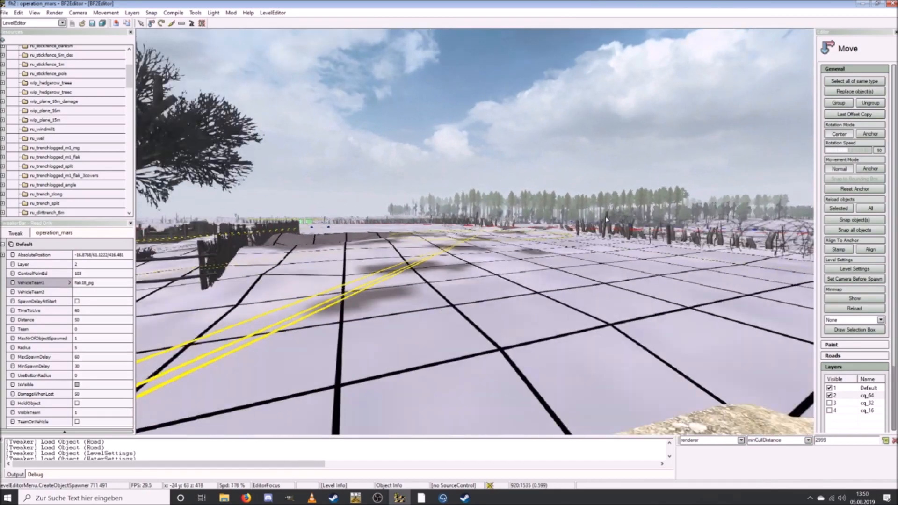
Step: Remove the flak18_pg test spawner from the pit, leaving the two original spawners in place
{"action": "key", "text": "d"}
{"action": "key", "text": "s"}
{"action": "right_click_drag", "start_coordinate": [495, 234], "coordinate": [464, 234]}
{"action": "left_click", "coordinate": [464, 232]}
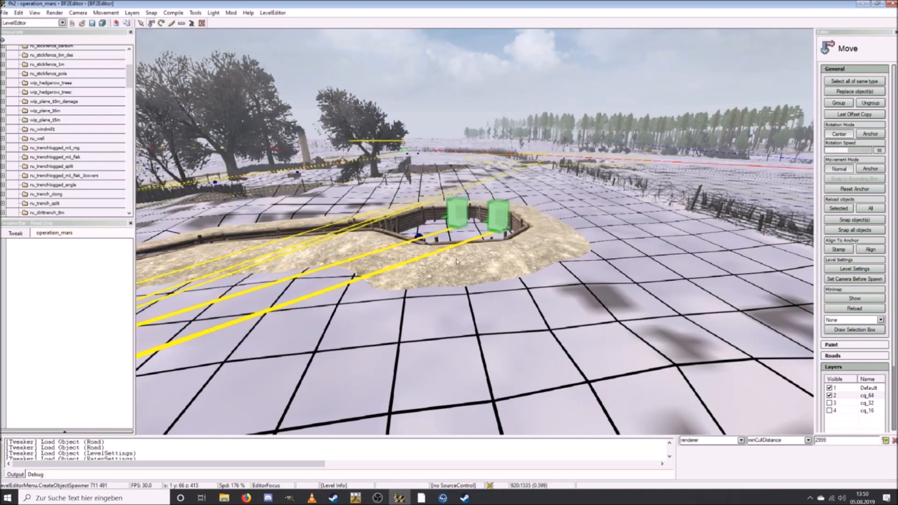
Step: Hide the cq_64 layer so that only the Default layer's trench and flak pit are displayed
{"action": "left_click", "coordinate": [830, 395]}
{"action": "right_click_drag", "start_coordinate": [561, 262], "coordinate": [607, 265]}
{"action": "key", "text": "w"}
{"action": "scroll", "coordinate": [528, 246], "scroll_direction": "up", "scroll_amount": 10}
{"action": "key", "text": "s"}
{"action": "scroll", "coordinate": [546, 256], "scroll_direction": "down", "scroll_amount": 5}
{"action": "key", "text": "w"}
{"action": "key", "text": "s"}
{"action": "key", "text": "w"}
{"action": "key", "text": "w"}
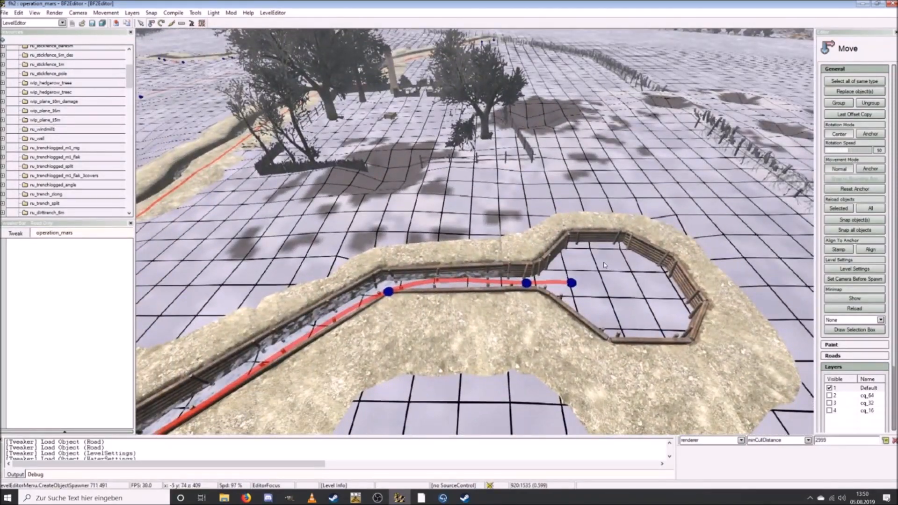
Step: Delete the ru_trenchlogged_m1_flak pit piece from the end of the trench
{"action": "key", "text": "d"}
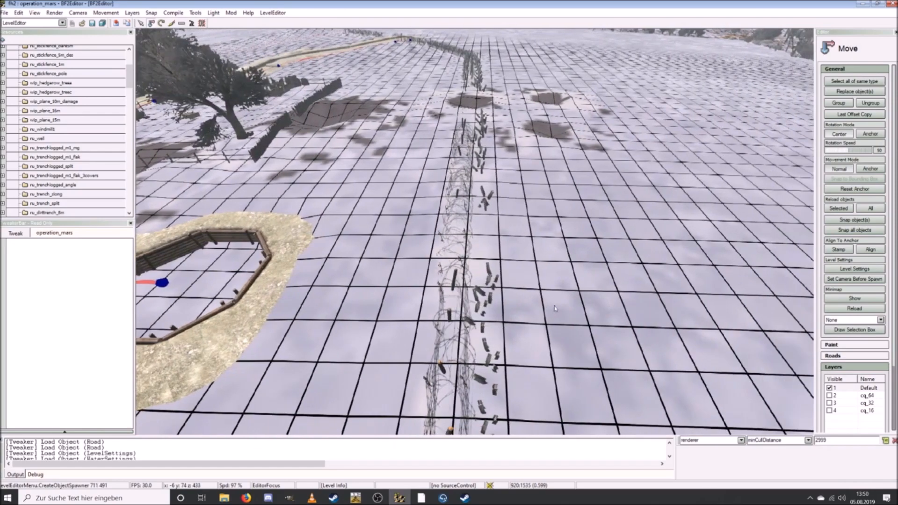
{"action": "key", "text": "a"}
{"action": "right_click_drag", "start_coordinate": [555, 307], "coordinate": [520, 288]}
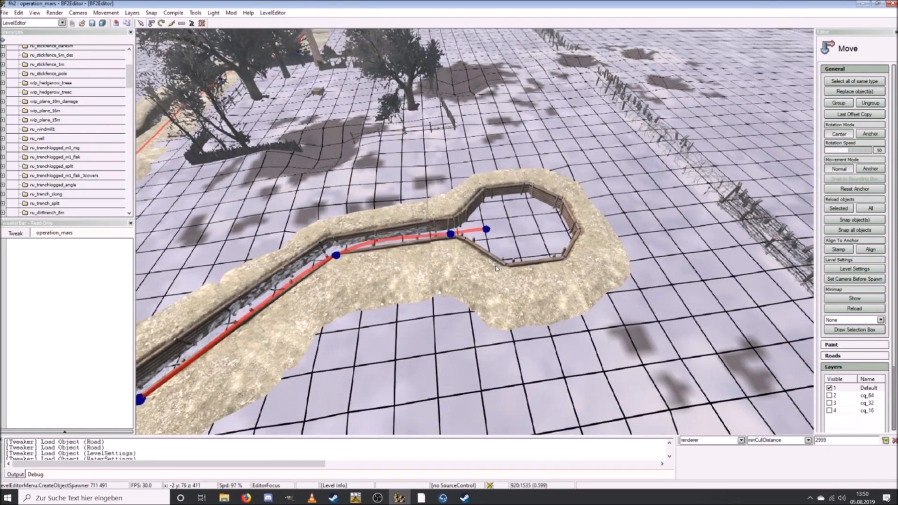
{"action": "left_click", "coordinate": [463, 277]}
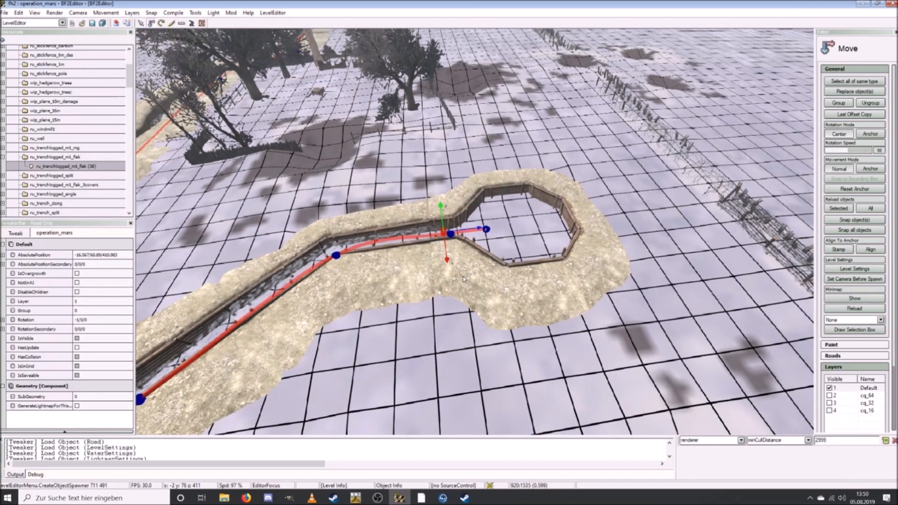
{"action": "key", "text": "Delete"}
Step: Copy the two neighbouring ru_trenchlogged_angle pieces and place the copies at the trench's open end to extend it
{"action": "right_click_drag", "start_coordinate": [463, 277], "coordinate": [345, 270]}
{"action": "left_click", "coordinate": [361, 265]}
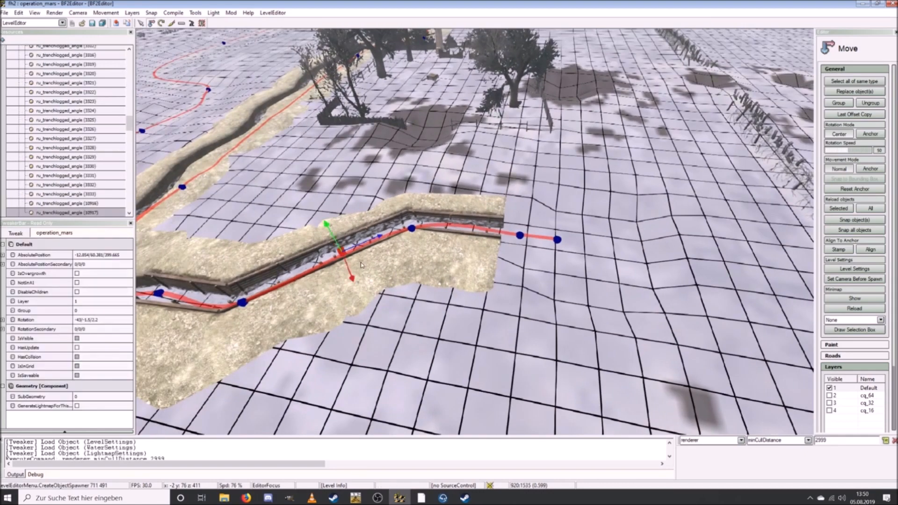
{"action": "left_click", "coordinate": [270, 318]}
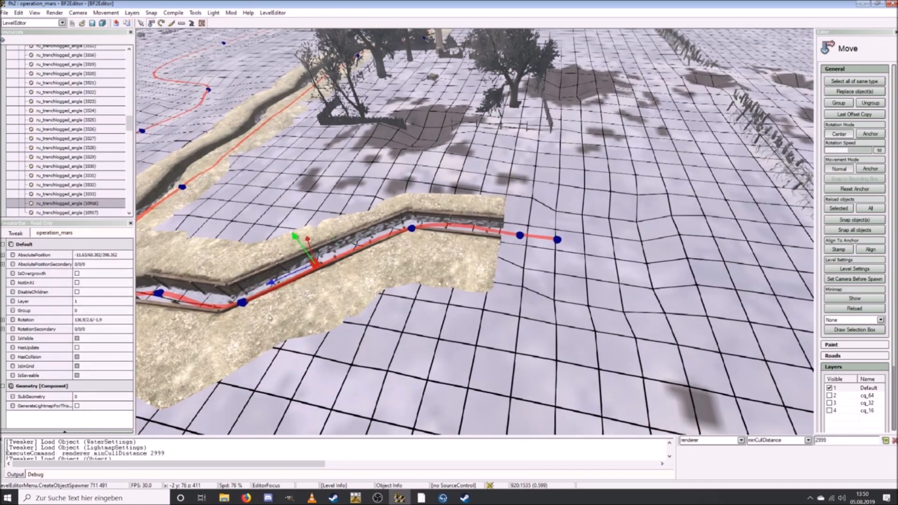
{"action": "left_click", "coordinate": [381, 274], "text": "ctrl"}
{"action": "left_click_drag", "start_coordinate": [377, 239], "coordinate": [639, 243]}
{"action": "key", "text": "d"}
{"action": "key", "text": "w"}
{"action": "right_click_drag", "start_coordinate": [639, 243], "coordinate": [639, 243]}
{"action": "left_click_drag", "start_coordinate": [563, 227], "coordinate": [652, 201]}
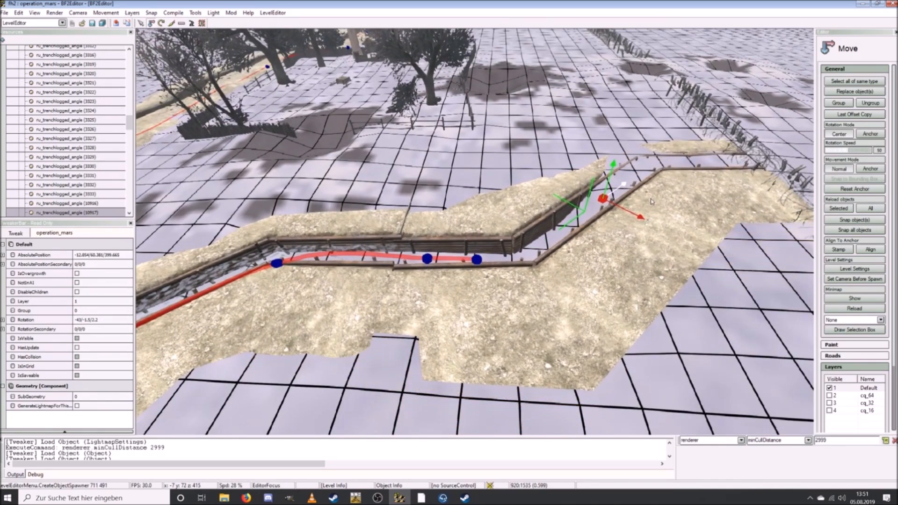
Step: Raise the copied trench pieces so that their walls and embankment match the height of the existing trench end
{"action": "key", "text": "ctrl+w"}
{"action": "scroll", "coordinate": [670, 215], "scroll_direction": "down", "scroll_amount": 3, "text": "ctrl"}
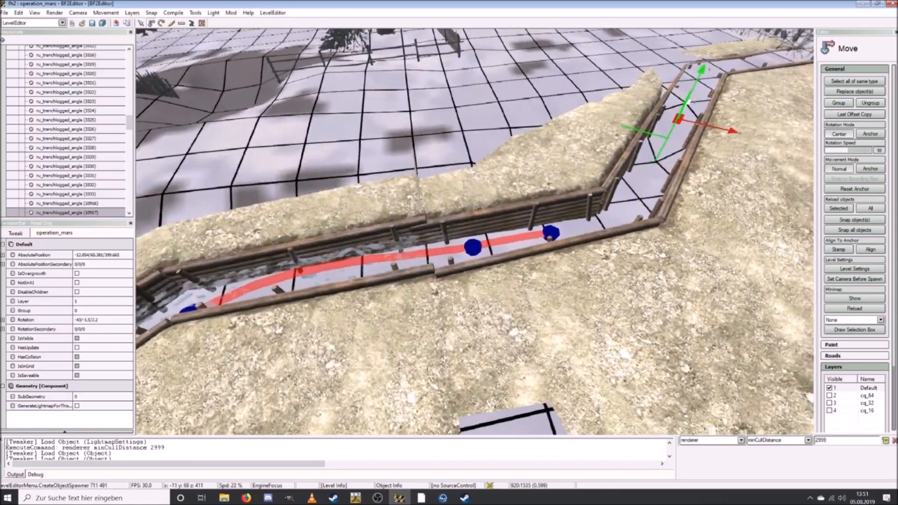
{"action": "key", "text": "ctrl+d"}
{"action": "scroll", "coordinate": [634, 141], "scroll_direction": "up", "scroll_amount": 2, "text": "ctrl"}
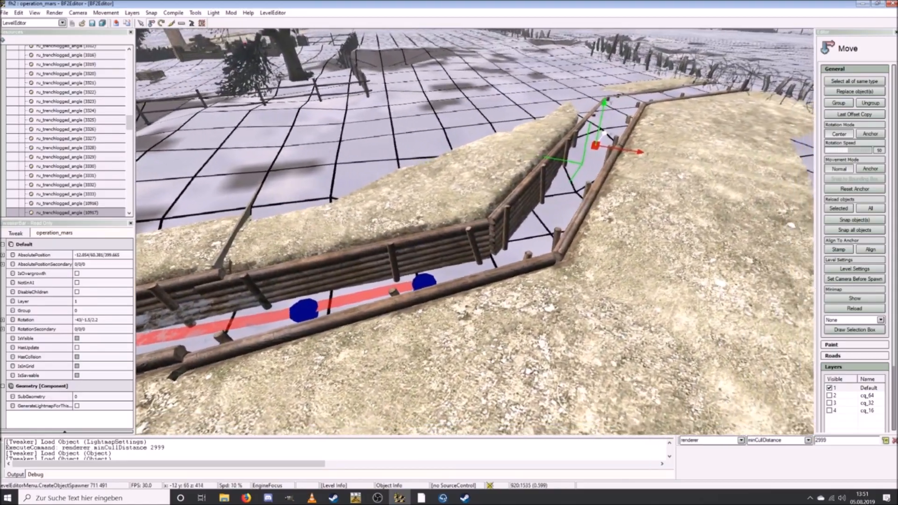
{"action": "key", "text": "ctrl+s"}
{"action": "scroll", "coordinate": [633, 141], "scroll_direction": "up", "scroll_amount": 8, "text": "ctrl"}
{"action": "key", "text": "ctrl+a"}
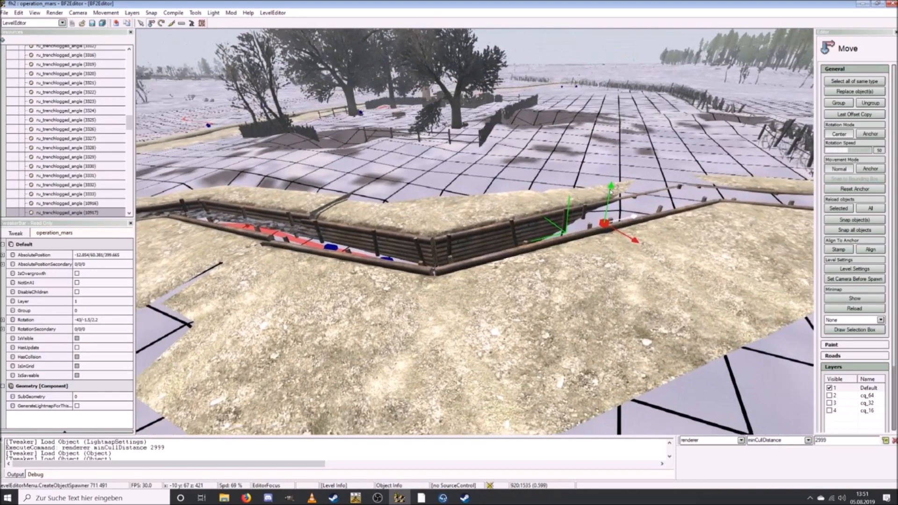
{"action": "left_click_drag", "start_coordinate": [613, 188], "coordinate": [613, 181]}
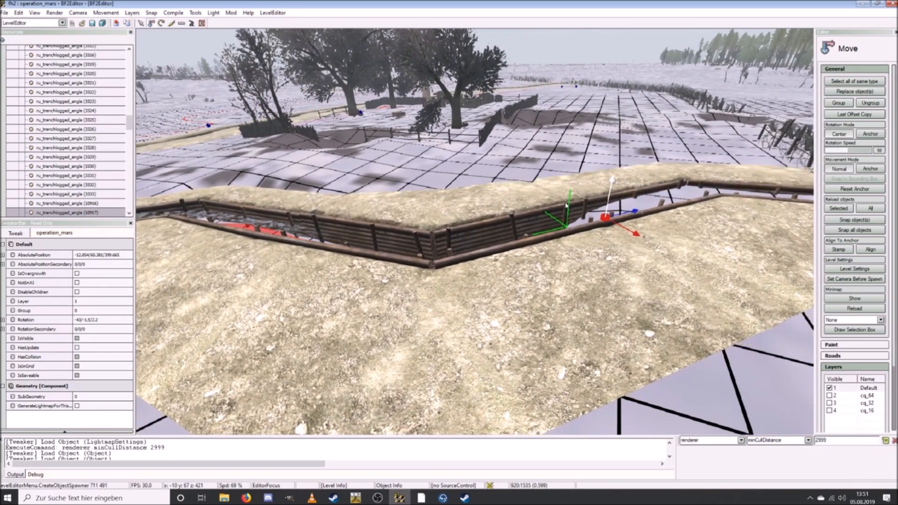
Step: Nudge the copied trench pieces horizontally to line up their walls with the existing trench
{"action": "key", "text": "a"}
{"action": "left_click_drag", "start_coordinate": [763, 241], "coordinate": [770, 243]}
{"action": "left_click_drag", "start_coordinate": [749, 213], "coordinate": [752, 211]}
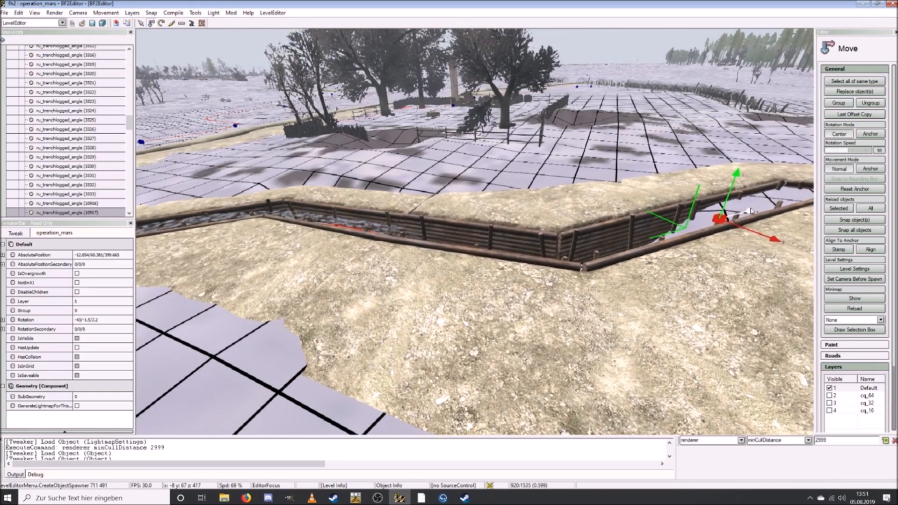
Step: Examine the extended trench from both sides, checking how the copied pieces' walls and embankments meet the existing trench
{"action": "key", "text": "w"}
{"action": "right_click_drag", "start_coordinate": [752, 211], "coordinate": [812, 225]}
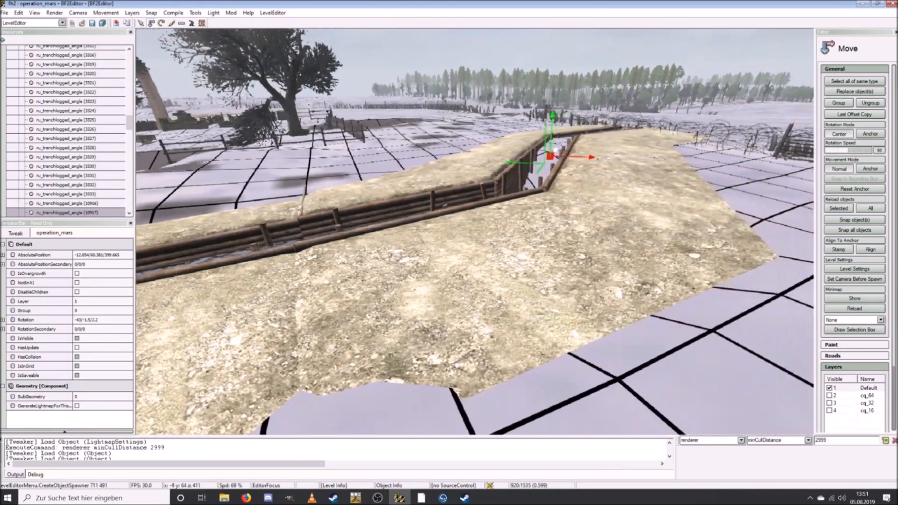
{"action": "key", "text": "s"}
{"action": "right_click_drag", "start_coordinate": [475, 231], "coordinate": [543, 177]}
{"action": "key", "text": "w"}
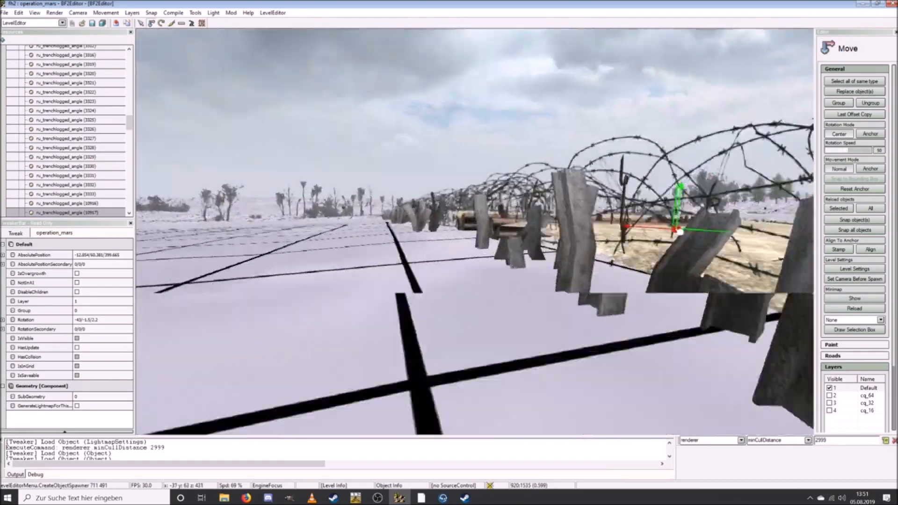
{"action": "key", "text": "w"}
{"action": "right_click_drag", "start_coordinate": [474, 232], "coordinate": [475, 274]}
{"action": "key", "text": "s"}
{"action": "key", "text": "w"}
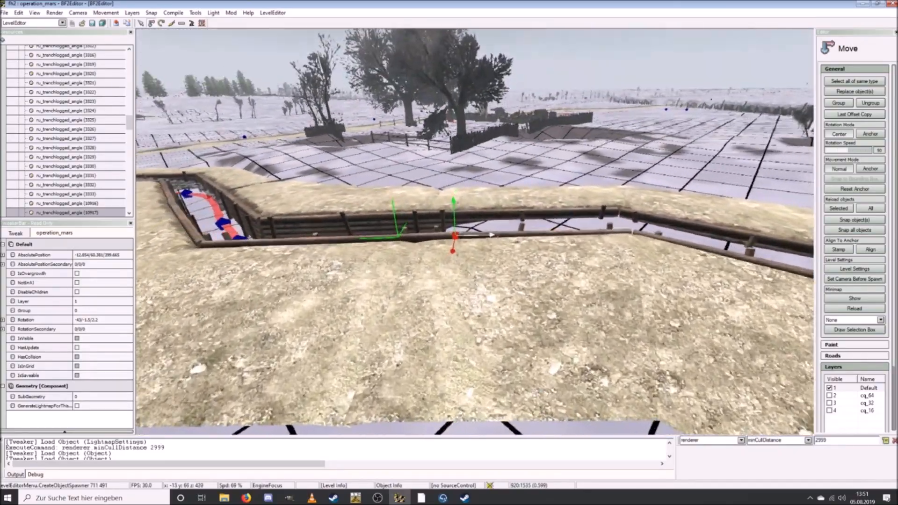
{"action": "key", "text": "w"}
{"action": "mouse_move", "coordinate": [475, 232]}
{"action": "right_mouse_down"}
{"action": "mouse_move", "coordinate": [491, 211]}
{"action": "mouse_move", "coordinate": [482, 232]}
{"action": "right_mouse_up"}
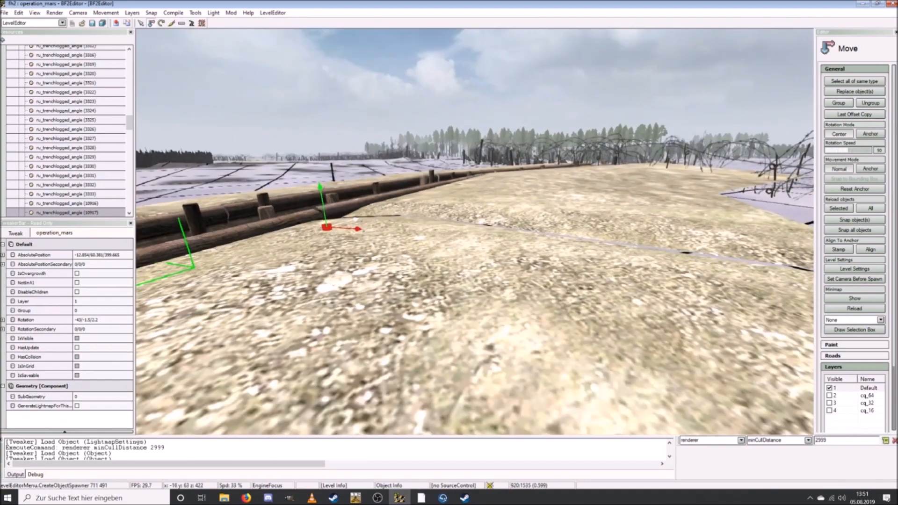
Step: Rotate the outermost copied ru_trenchlogged_angle piece slightly so that its log walls and embankment follow the adjoining trench piece
{"action": "key", "text": "a"}
{"action": "right_click_drag", "start_coordinate": [475, 232], "coordinate": [513, 269]}
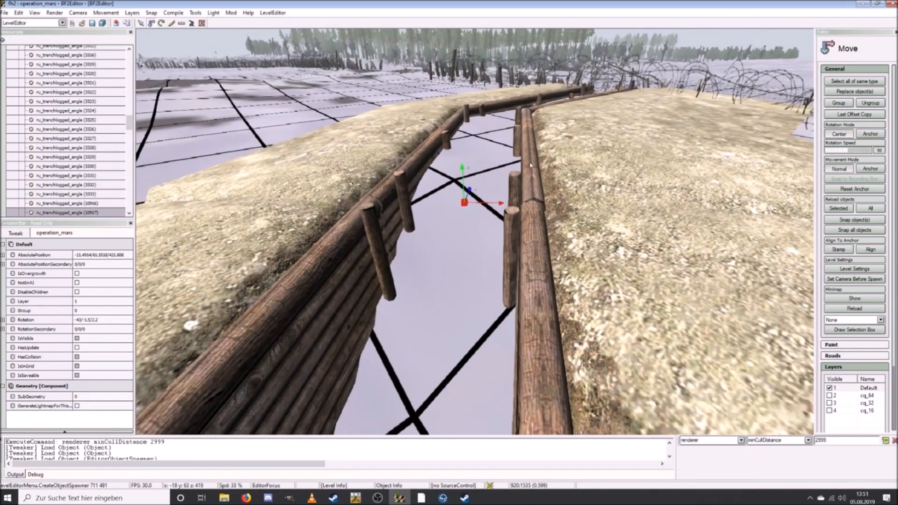
{"action": "key", "text": "s"}
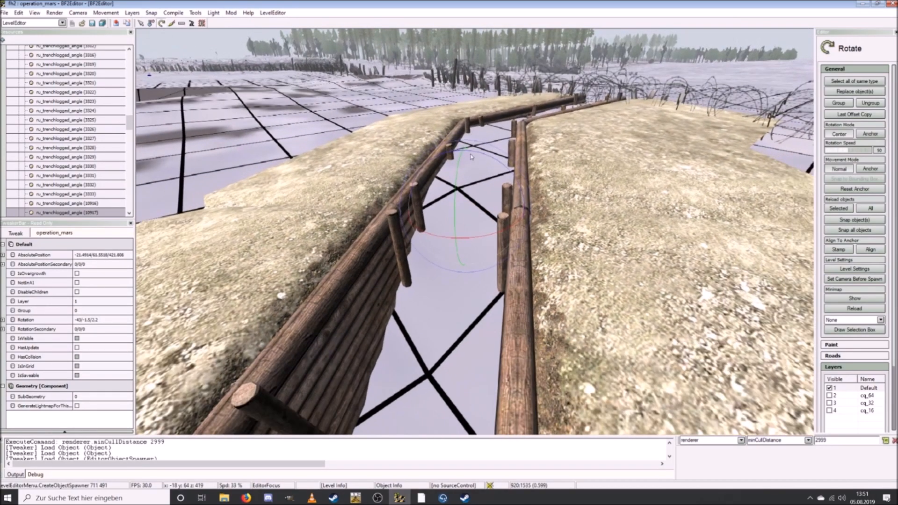
{"action": "key", "text": "d"}
{"action": "right_click_drag", "start_coordinate": [432, 193], "coordinate": [402, 172]}
{"action": "right_click_drag", "start_coordinate": [538, 225], "coordinate": [480, 213]}
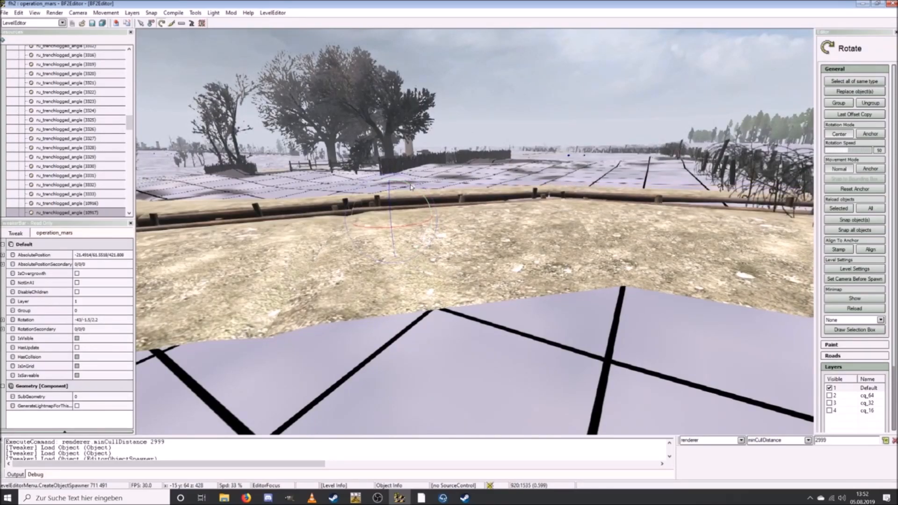
{"action": "right_click_drag", "start_coordinate": [475, 231], "coordinate": [549, 227]}
{"action": "key", "text": "a"}
{"action": "key", "text": "w"}
{"action": "key", "text": "a"}
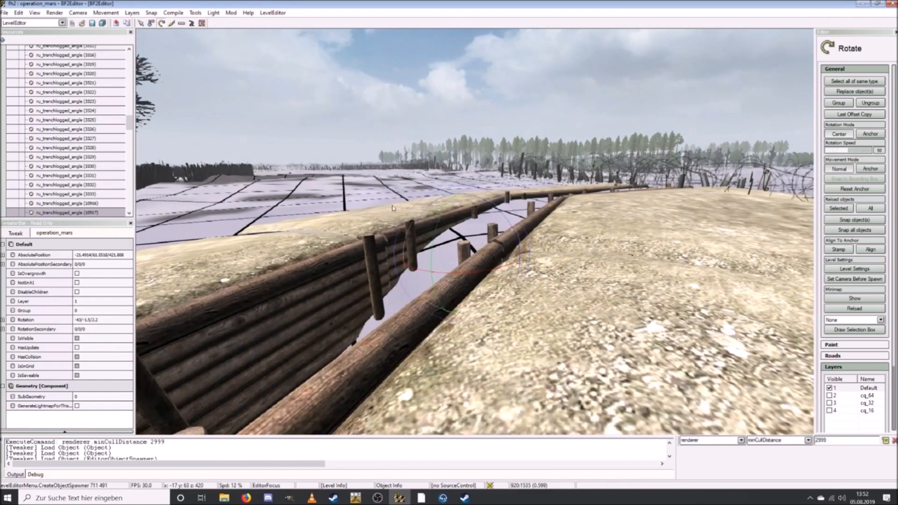
Step: Fine-tune the height of the rotated ru_trenchlogged_angle piece so that its top logs meet the neighbouring walls
{"action": "left_click", "coordinate": [151, 23]}
{"action": "key", "text": "w"}
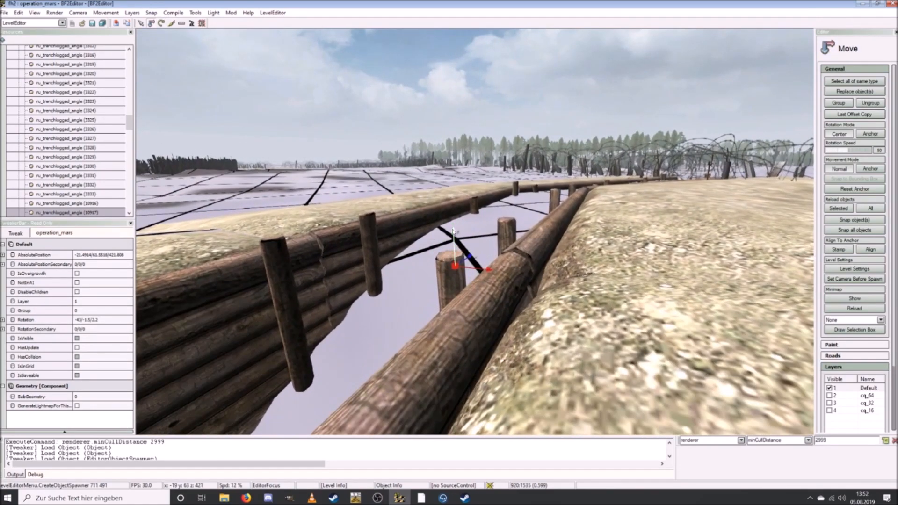
{"action": "left_click_drag", "start_coordinate": [453, 229], "coordinate": [453, 232]}
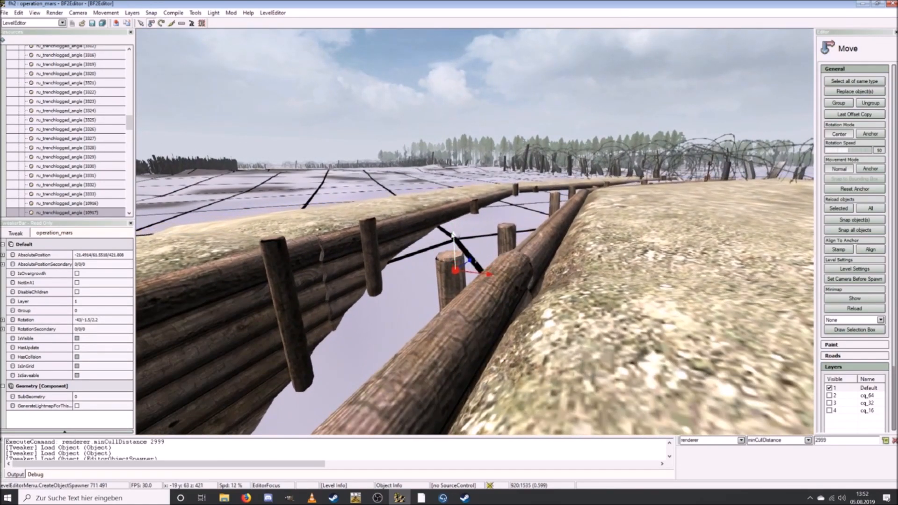
{"action": "key", "text": "a"}
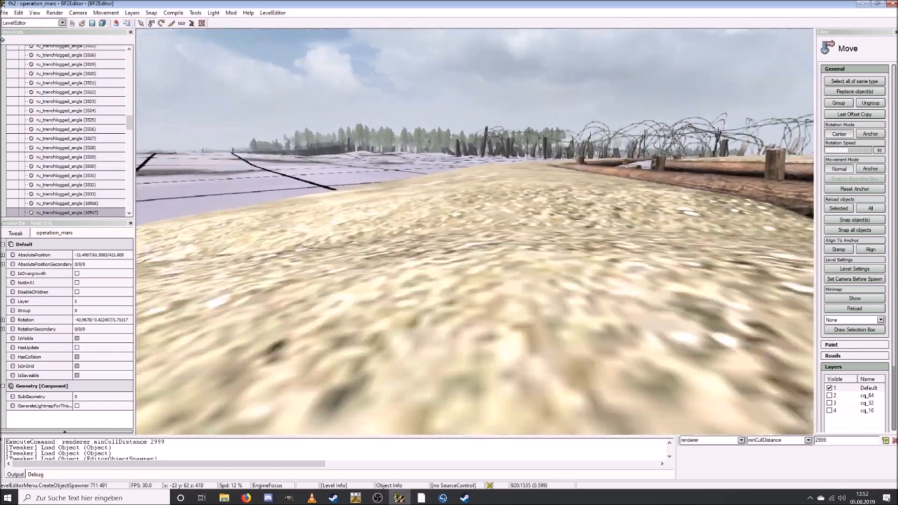
{"action": "key", "text": "a"}
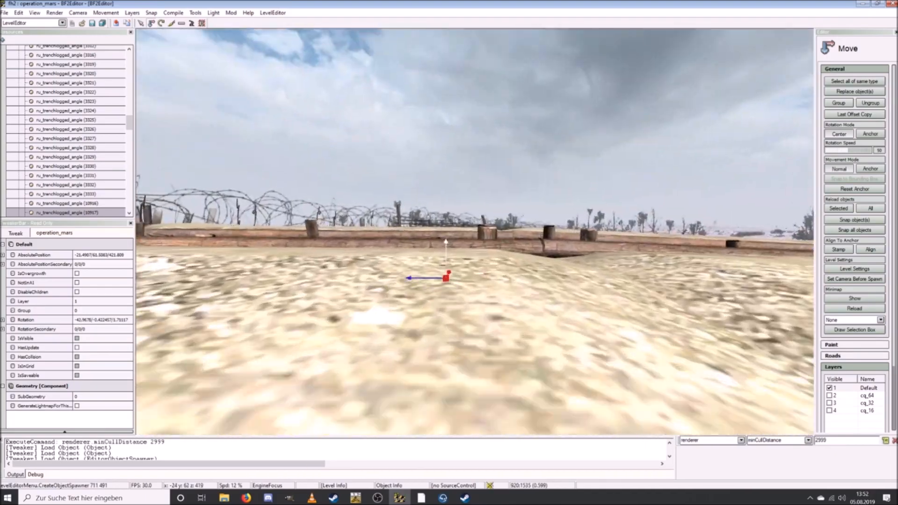
Step: Examine the embankment seams around the adjusted trench piece for remaining gaps and height differences
{"action": "key", "text": "w"}
{"action": "key", "text": "w"}
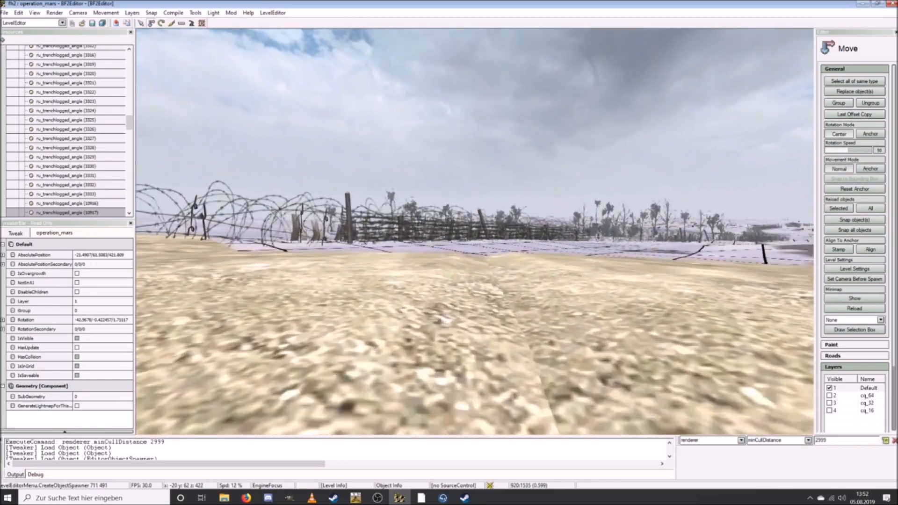
{"action": "key", "text": "w"}
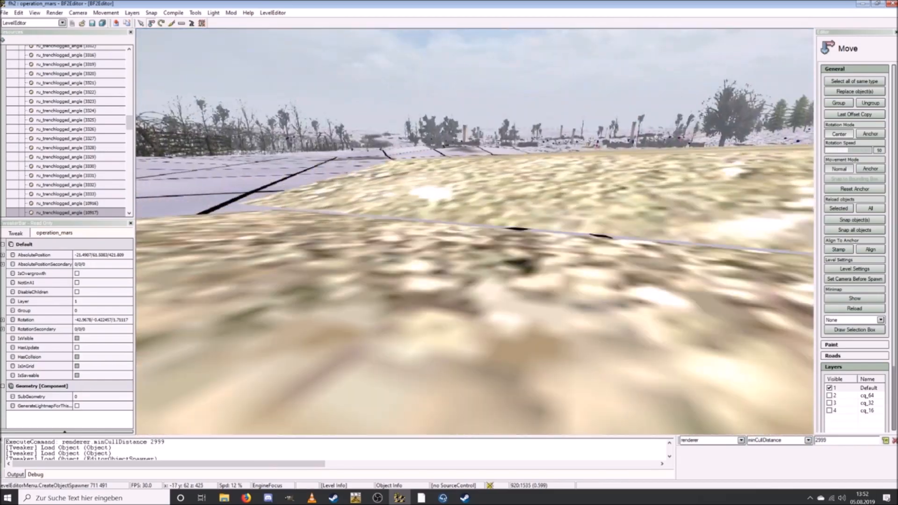
{"action": "key", "text": "s"}
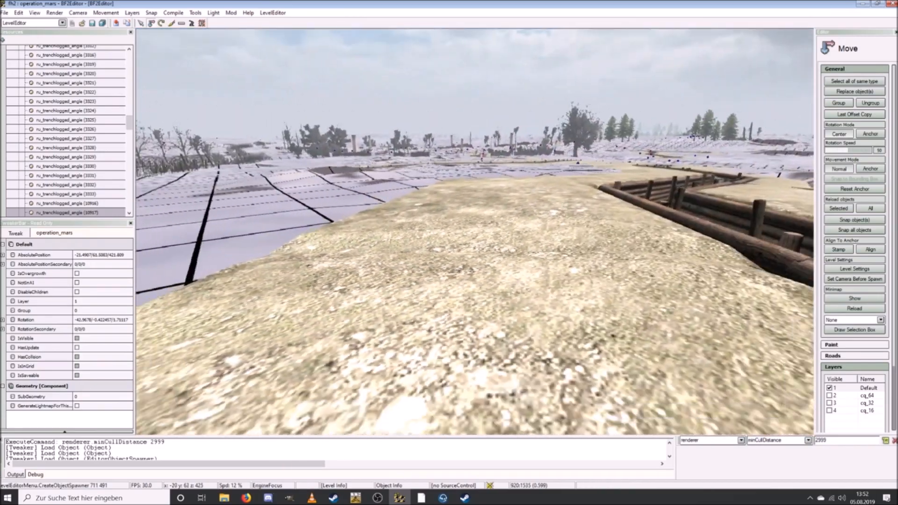
{"action": "key", "text": "s"}
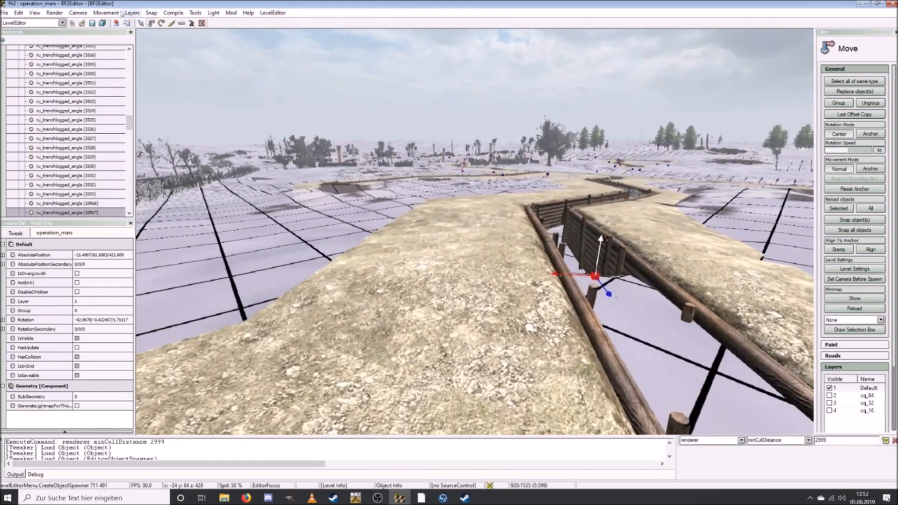
{"action": "left_click", "coordinate": [162, 24]}
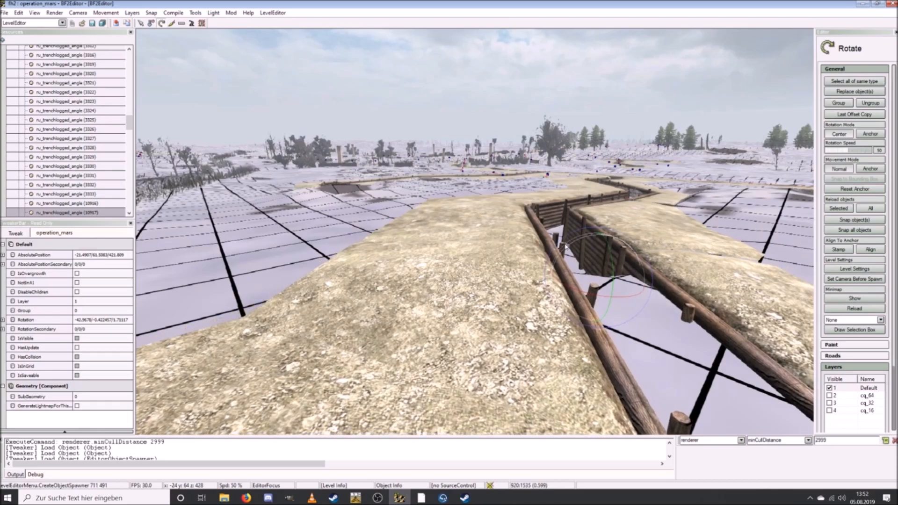
{"action": "left_click", "coordinate": [140, 24]}
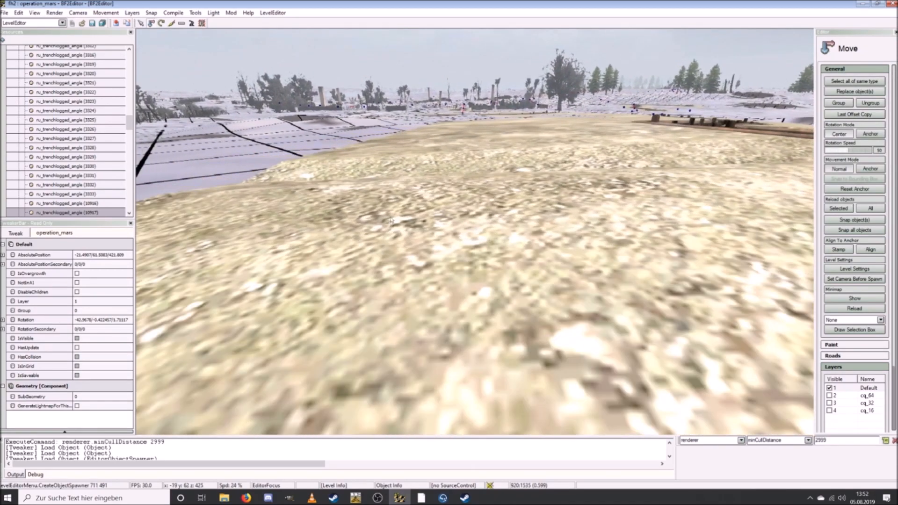
{"action": "right_click_drag", "start_coordinate": [391, 220], "coordinate": [388, 281]}
{"action": "key", "text": "w"}
{"action": "key", "text": "w"}
{"action": "key", "text": "w"}
{"action": "key", "text": "w"}
{"action": "key", "text": "a"}
{"action": "key", "text": "s"}
Step: Copy the ru_trenchlogged_m1_mg piece from the neighbouring trench's end and place the copy at the extended trench's open end
{"action": "scroll", "coordinate": [358, 276], "scroll_direction": "up", "scroll_amount": 3}
{"action": "key", "text": "d"}
{"action": "right_click_drag", "start_coordinate": [475, 232], "coordinate": [328, 213]}
{"action": "scroll", "coordinate": [477, 231], "scroll_direction": "up", "scroll_amount": 5}
{"action": "key", "text": "s"}
{"action": "key", "text": "d"}
{"action": "key", "text": "w"}
{"action": "key", "text": "w"}
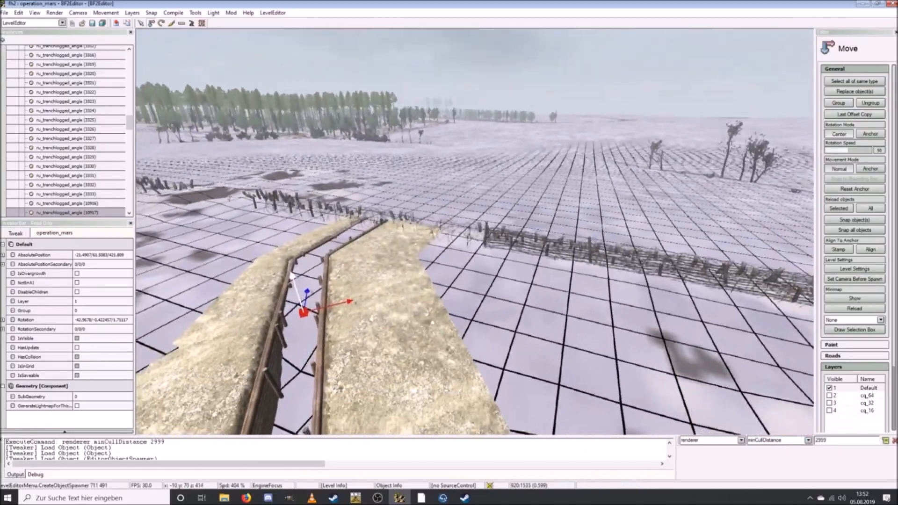
{"action": "key", "text": "s"}
{"action": "right_click_drag", "start_coordinate": [461, 211], "coordinate": [486, 219]}
{"action": "key", "text": "w"}
{"action": "key", "text": "s"}
{"action": "key", "text": "d"}
{"action": "key", "text": "s"}
{"action": "left_click", "coordinate": [635, 327]}
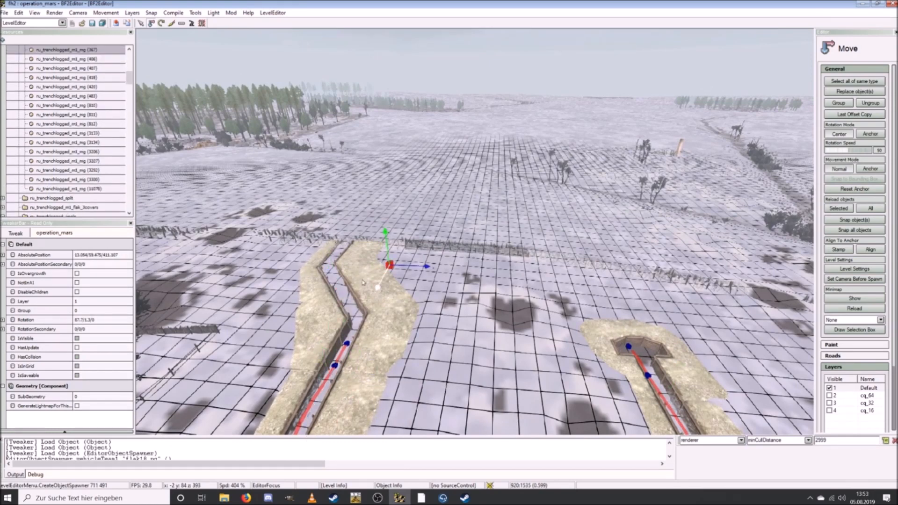
{"action": "key", "text": "w"}
{"action": "scroll", "coordinate": [363, 283], "scroll_direction": "down", "scroll_amount": 10}
{"action": "key", "text": "a"}
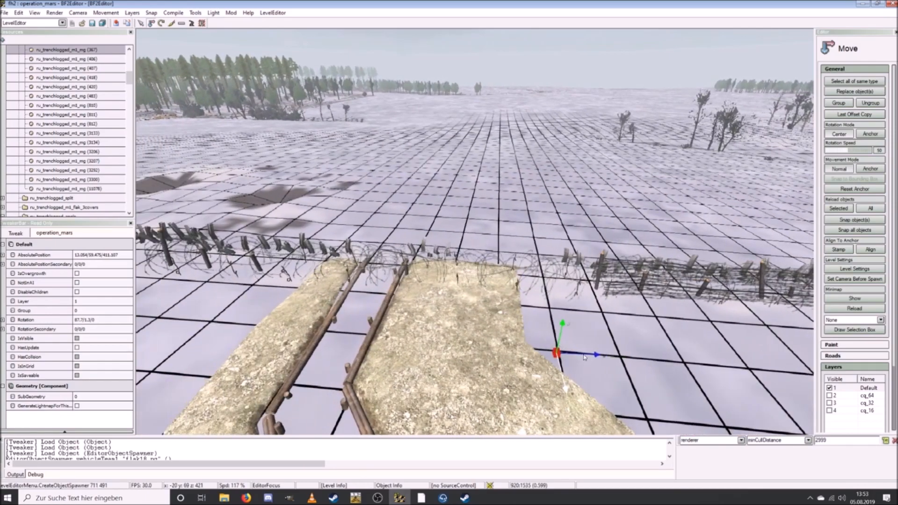
{"action": "left_click_drag", "start_coordinate": [417, 317], "coordinate": [394, 285]}
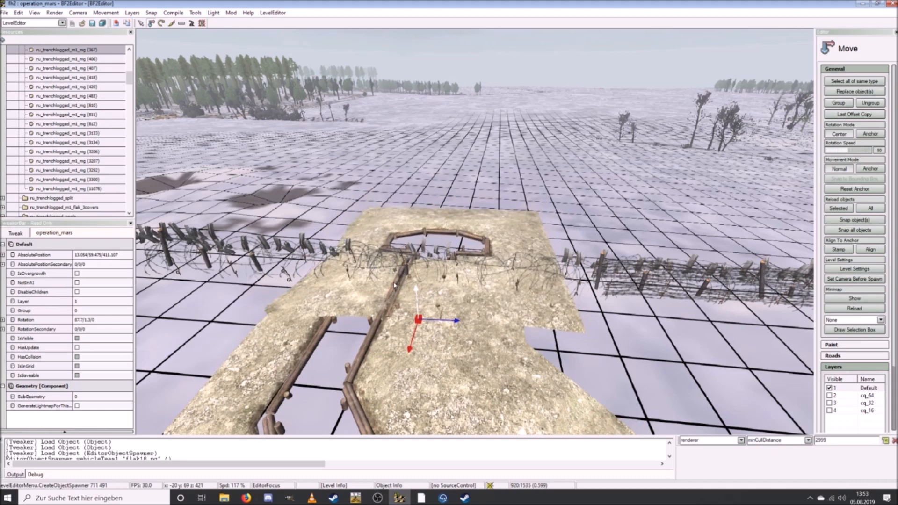
Step: Shift the copied ru_trenchlogged_m1_mg piece sideways and lengthwise to line up its log walls with the extended trench
{"action": "left_click_drag", "start_coordinate": [460, 324], "coordinate": [401, 319]}
{"action": "key", "text": "a"}
{"action": "right_click_drag", "start_coordinate": [403, 319], "coordinate": [415, 319]}
{"action": "key", "text": "w"}
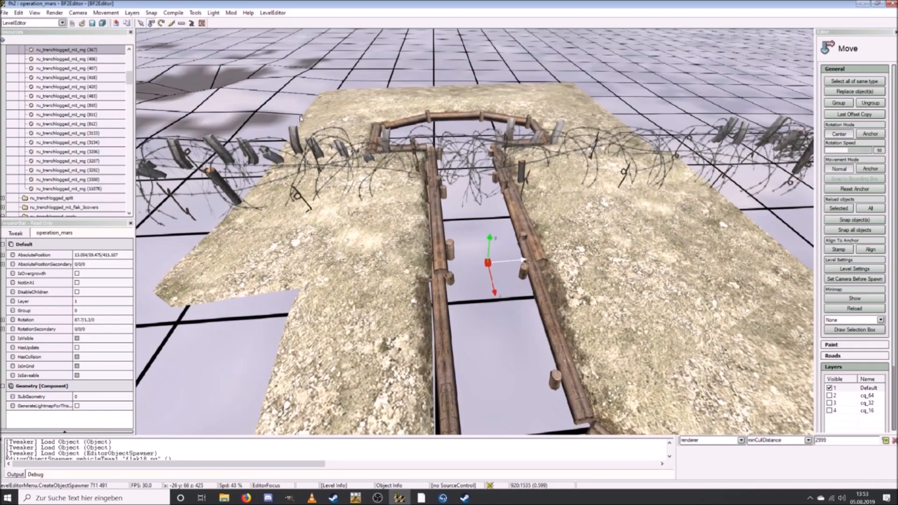
{"action": "left_click_drag", "start_coordinate": [523, 260], "coordinate": [513, 262]}
{"action": "left_click_drag", "start_coordinate": [490, 293], "coordinate": [474, 177]}
Step: Adjust the height of the copied ru_trenchlogged_m1_mg piece and check its tilt against the adjoining trench walls
{"action": "right_click_drag", "start_coordinate": [482, 189], "coordinate": [471, 214]}
{"action": "key", "text": "w"}
{"action": "key", "text": "s"}
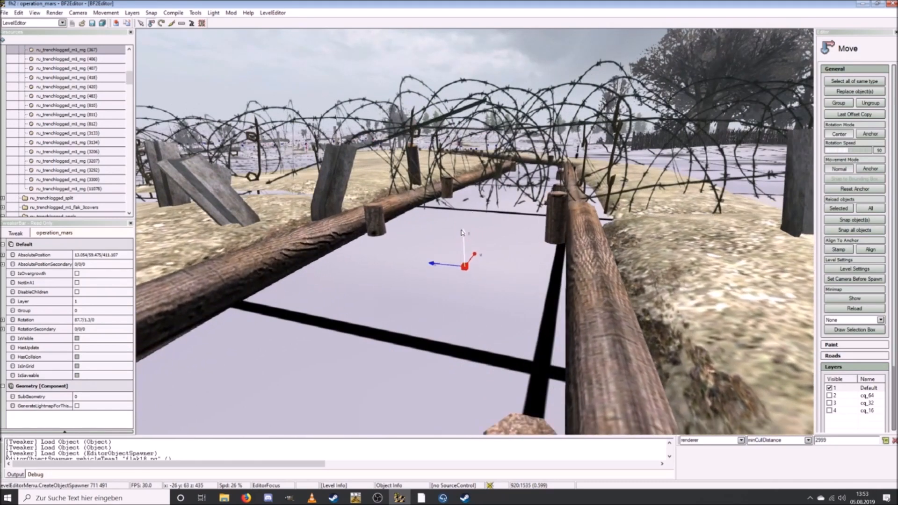
{"action": "key", "text": "d"}
{"action": "right_click_drag", "start_coordinate": [461, 235], "coordinate": [328, 229]}
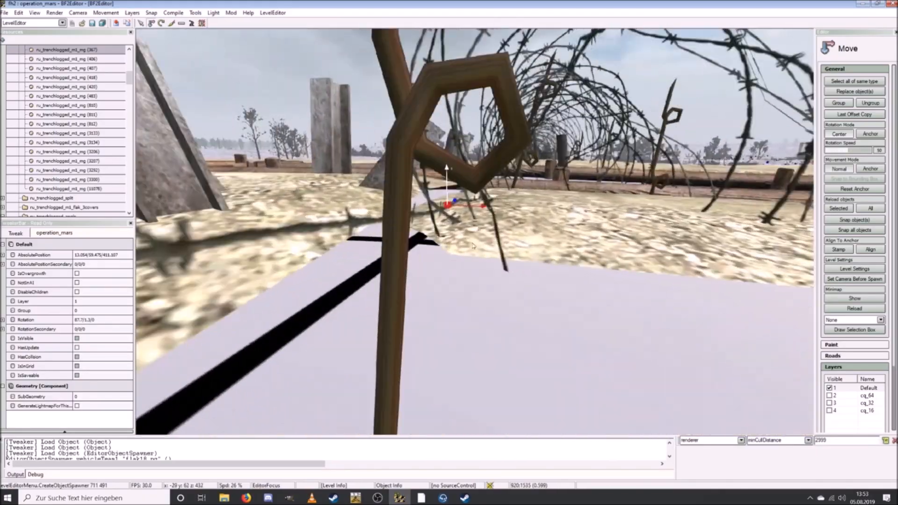
{"action": "right_click_drag", "start_coordinate": [328, 140], "coordinate": [327, 96]}
{"action": "left_click", "coordinate": [161, 23]}
{"action": "key", "text": "w"}
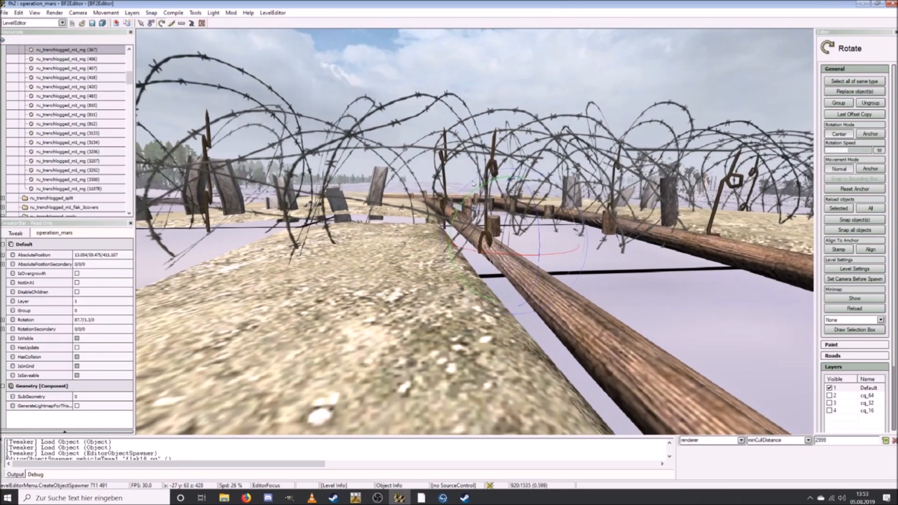
{"action": "key", "text": "w"}
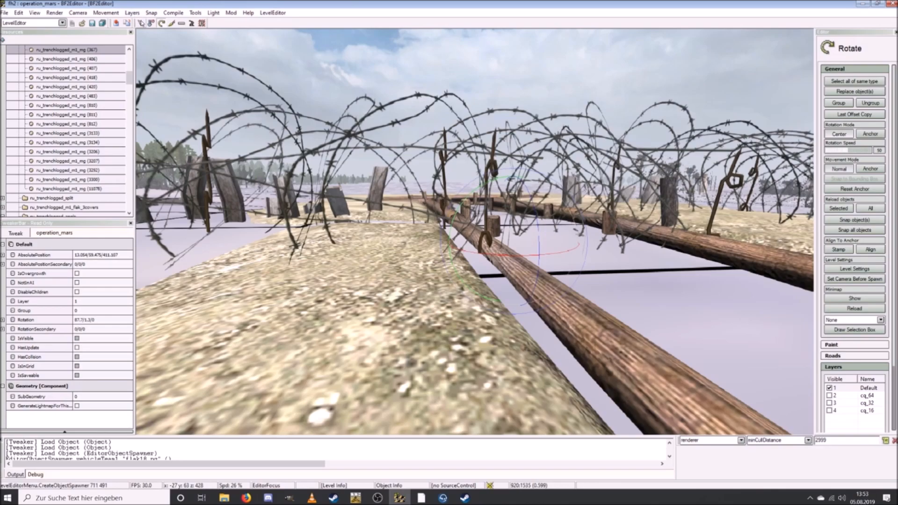
Step: Fine-tune the height of the copied ru_trenchlogged_m1_mg piece at the log joint and check the embankment seam on both sides
{"action": "left_click", "coordinate": [150, 24]}
{"action": "key", "text": "w"}
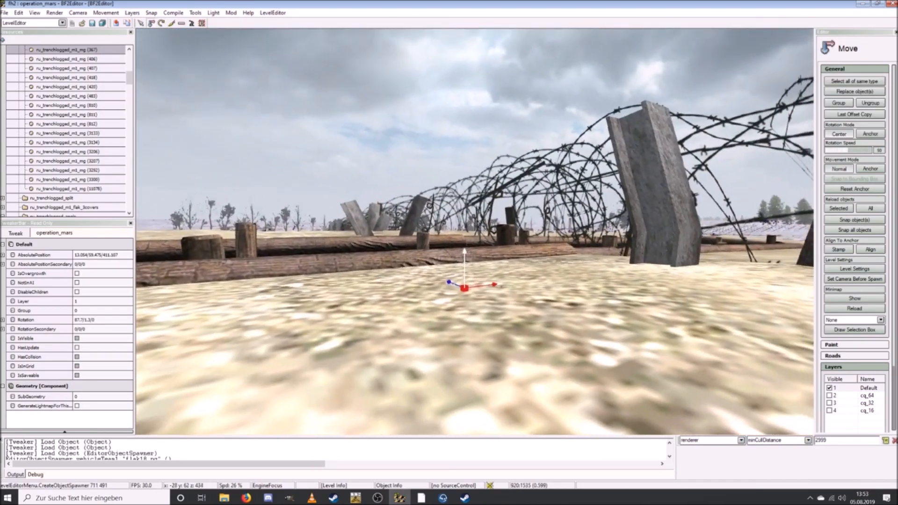
{"action": "key", "text": "w"}
{"action": "scroll", "coordinate": [434, 203], "scroll_direction": "down", "scroll_amount": 3}
{"action": "left_click_drag", "start_coordinate": [350, 259], "coordinate": [345, 282]}
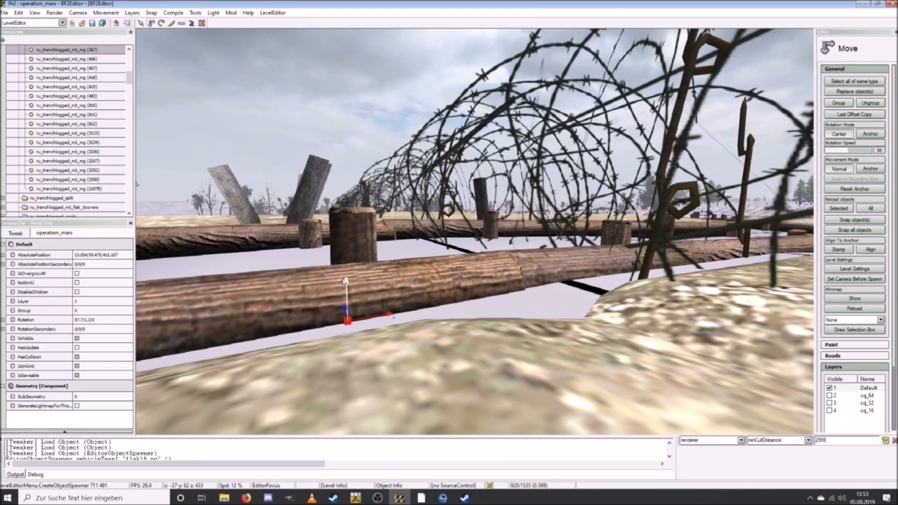
{"action": "key", "text": "s"}
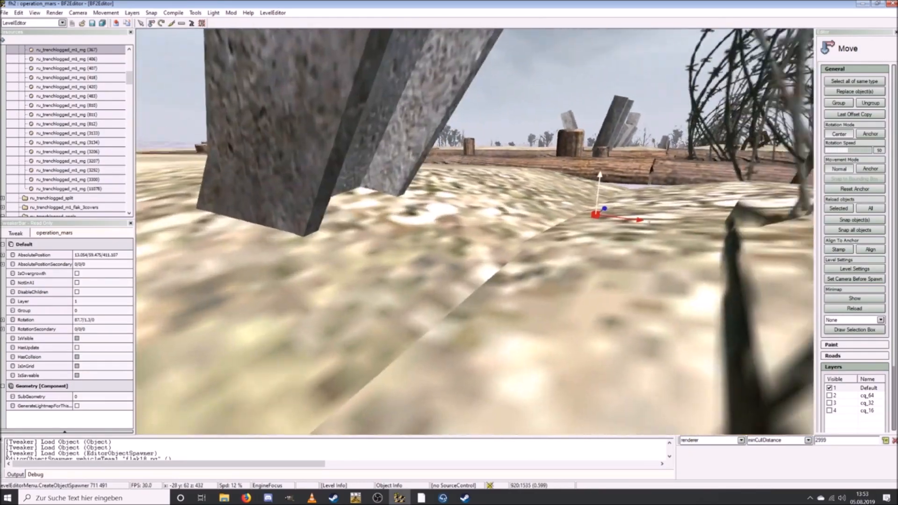
{"action": "key", "text": "w"}
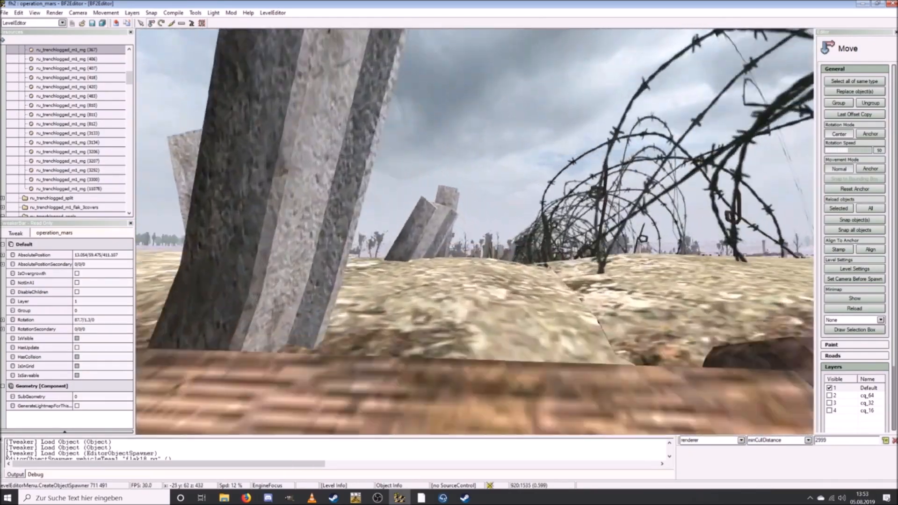
{"action": "key", "text": "w"}
{"action": "key", "text": "s"}
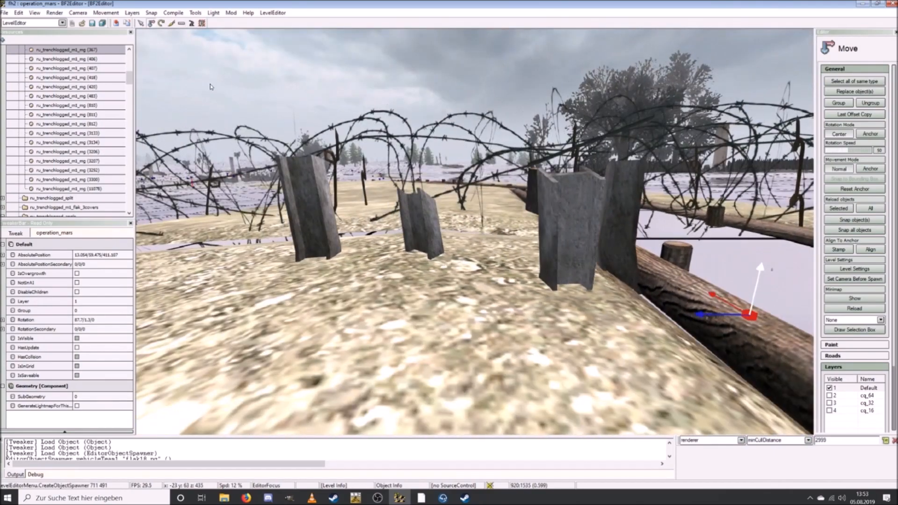
Step: Rotate the copied ru_trenchlogged_m1_mg piece slightly to match the slope of the adjoining trench, and return to the Move tool
{"action": "left_click", "coordinate": [161, 23]}
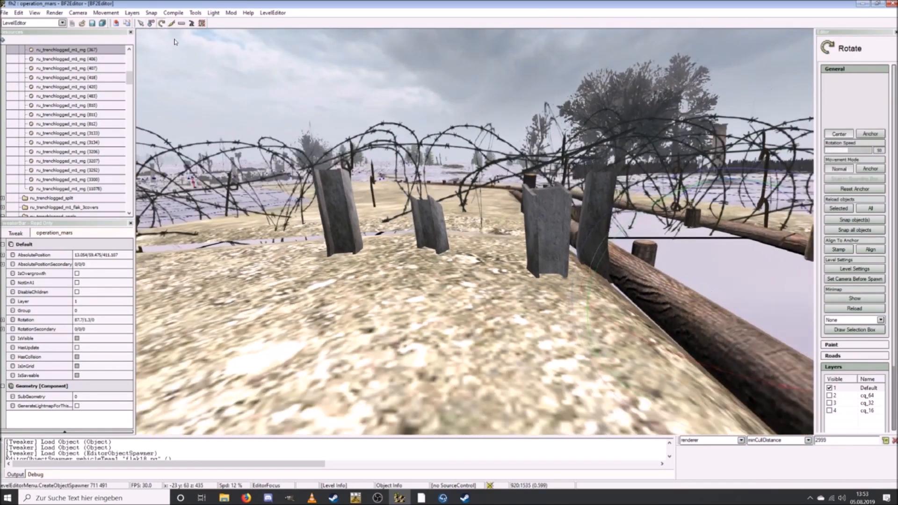
{"action": "left_click_drag", "start_coordinate": [588, 221], "coordinate": [587, 221]}
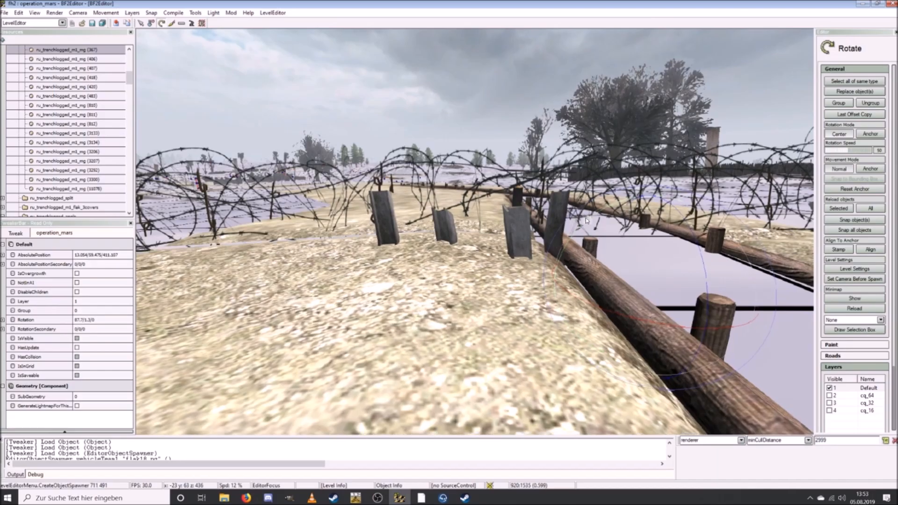
{"action": "left_click", "coordinate": [150, 23]}
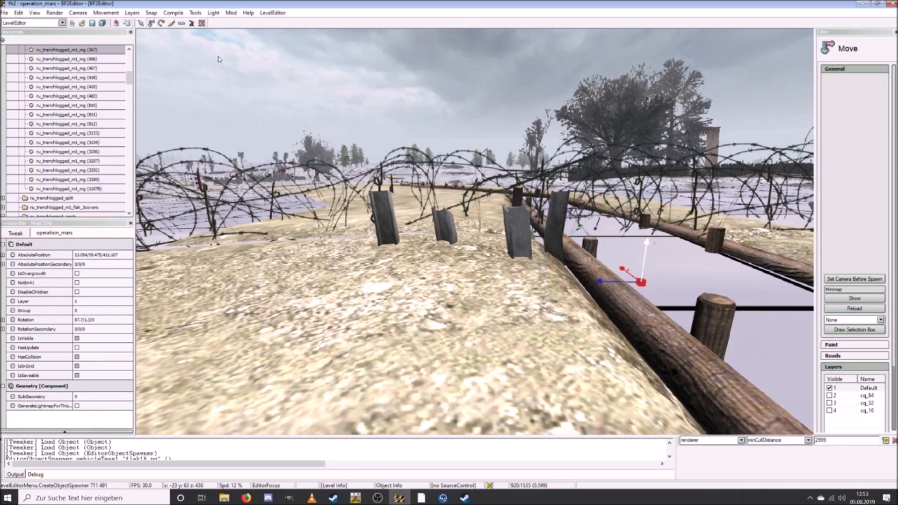
Step: Examine the seam between the copied ru_trenchlogged_m1_mg piece and the adjoining embankment from above, below and both sides
{"action": "key", "text": "d"}
{"action": "key", "text": "w"}
{"action": "key", "text": "d"}
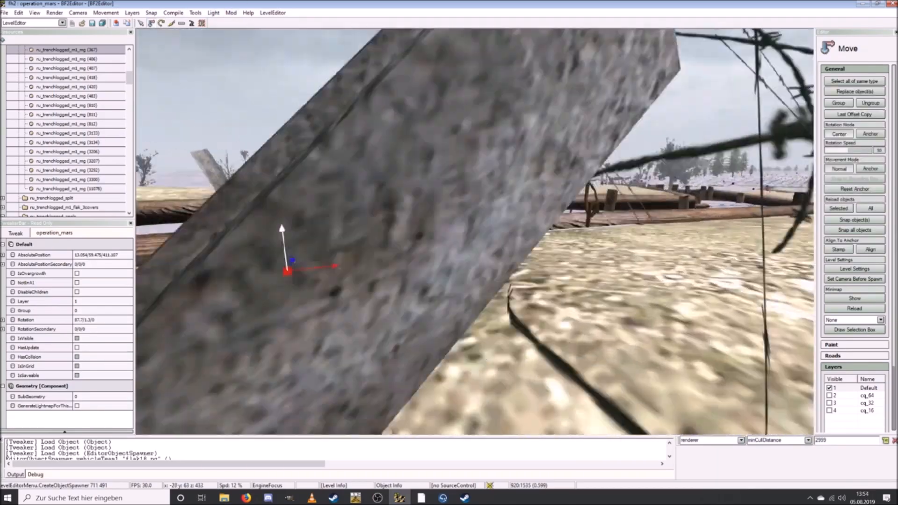
{"action": "key", "text": "w"}
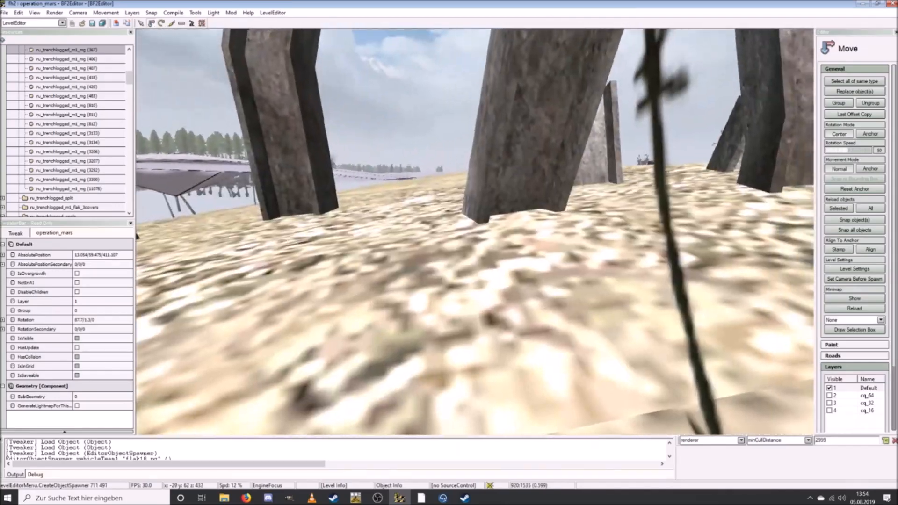
{"action": "key", "text": "w"}
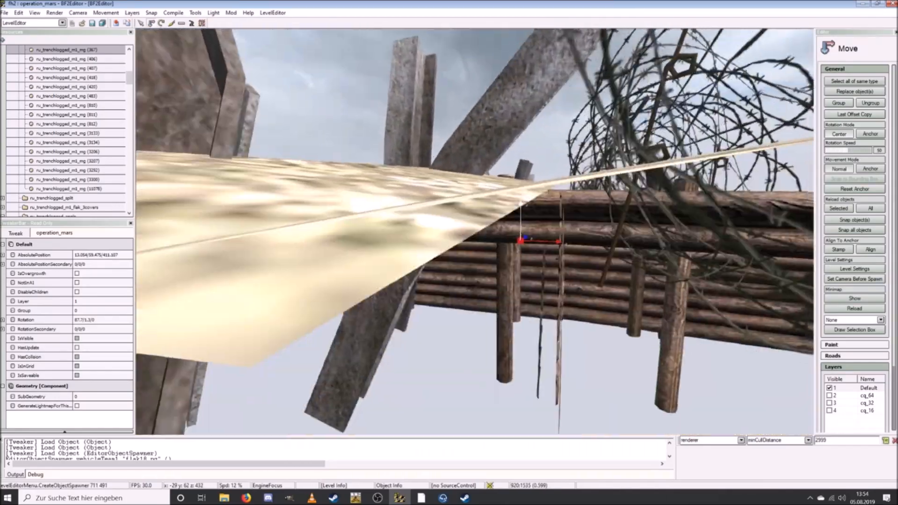
{"action": "key", "text": "w"}
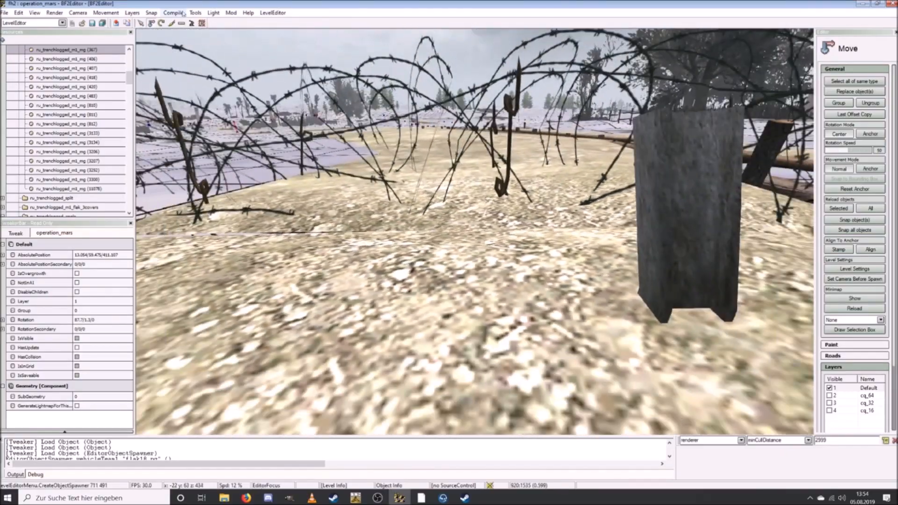
{"action": "left_click", "coordinate": [161, 24]}
{"action": "key", "text": "s"}
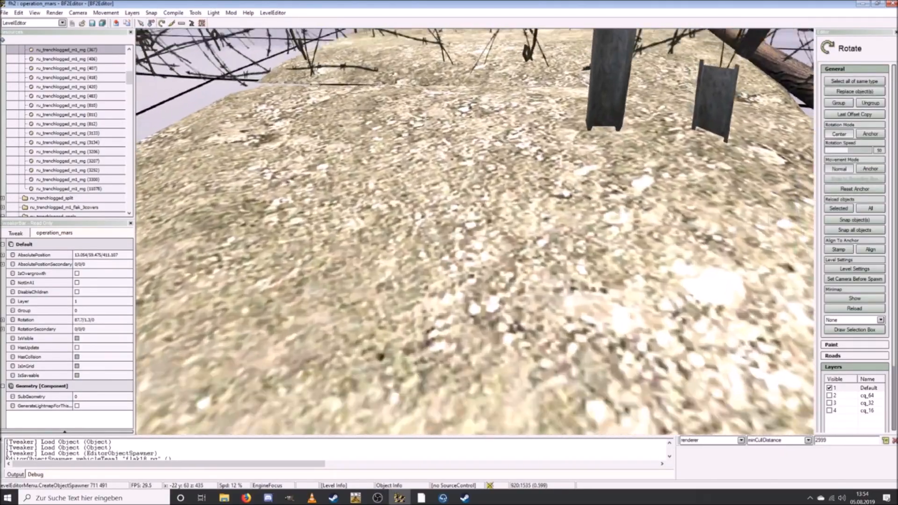
{"action": "key", "text": "d"}
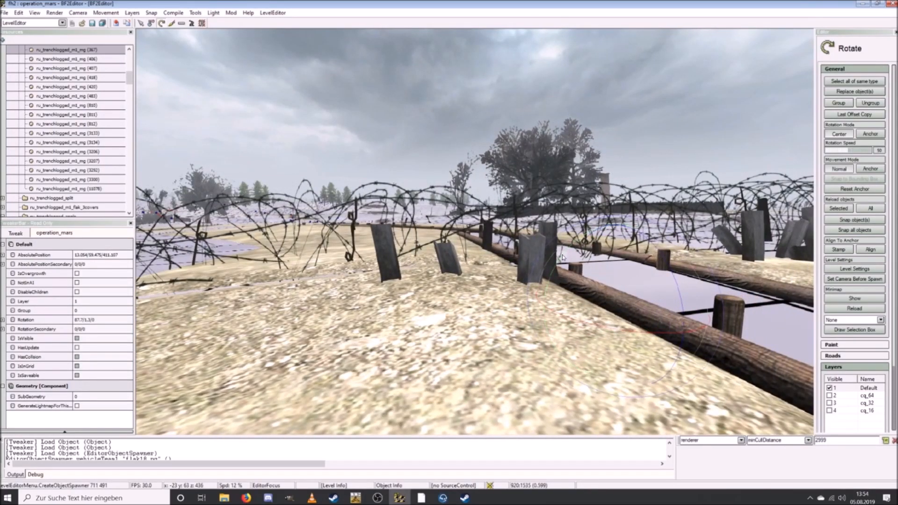
{"action": "left_click", "coordinate": [151, 24]}
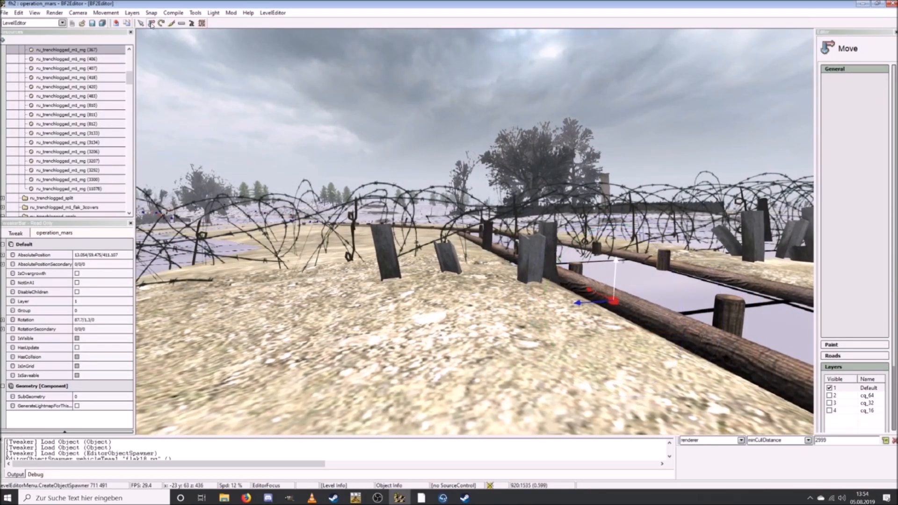
{"action": "key", "text": "w"}
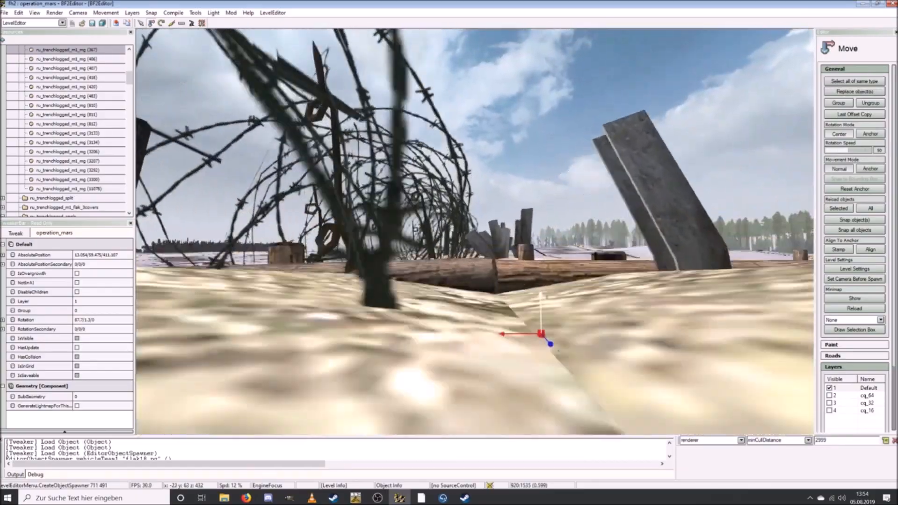
{"action": "key", "text": "w"}
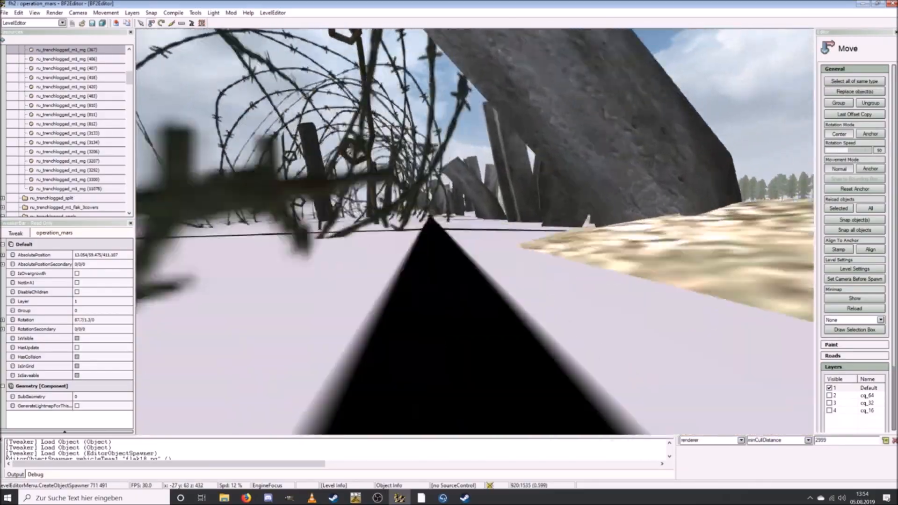
{"action": "key", "text": "s"}
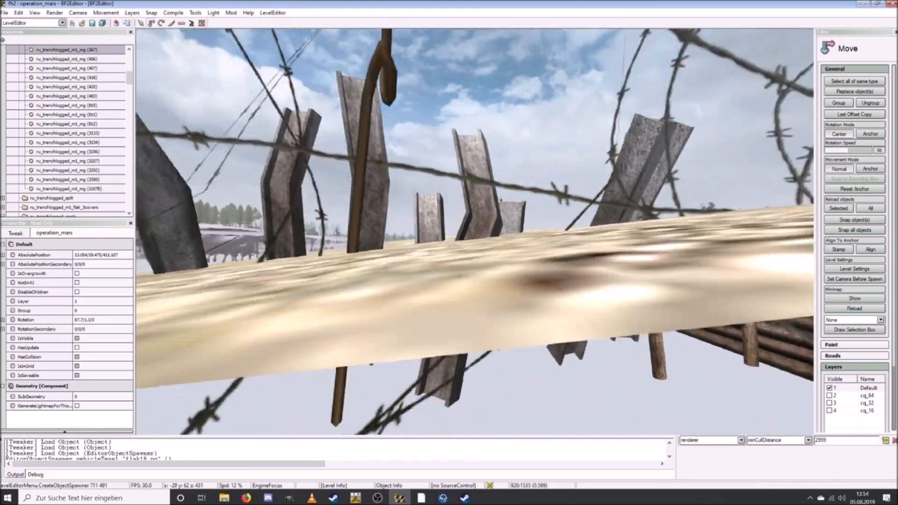
{"action": "key", "text": "s"}
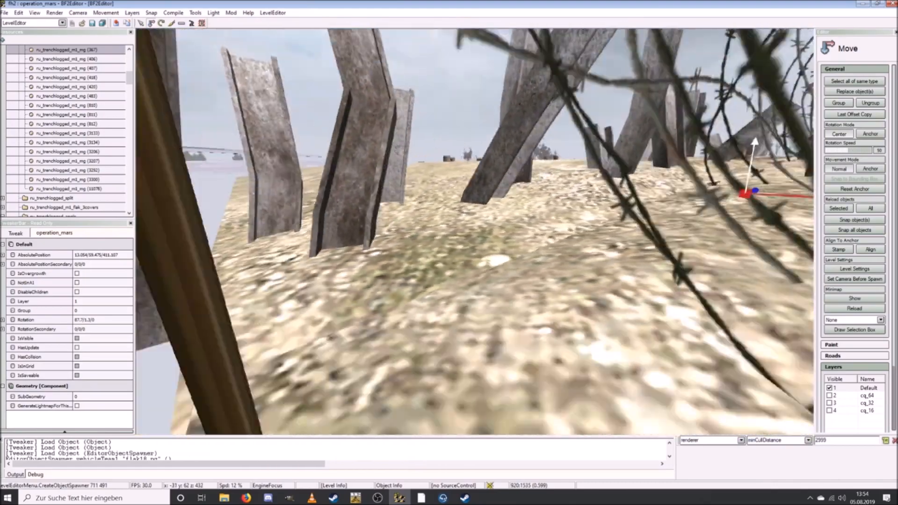
Step: View the extended trench from a distance and switch from LevelEditor to TerrainEditor
{"action": "scroll", "coordinate": [475, 232], "scroll_direction": "up", "scroll_amount": 8}
{"action": "key", "text": "w"}
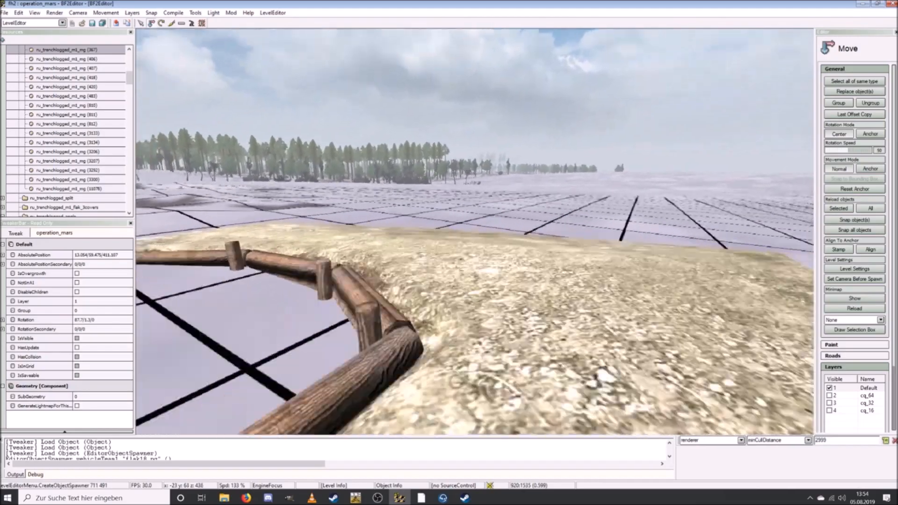
{"action": "key", "text": "s"}
{"action": "key", "text": "w"}
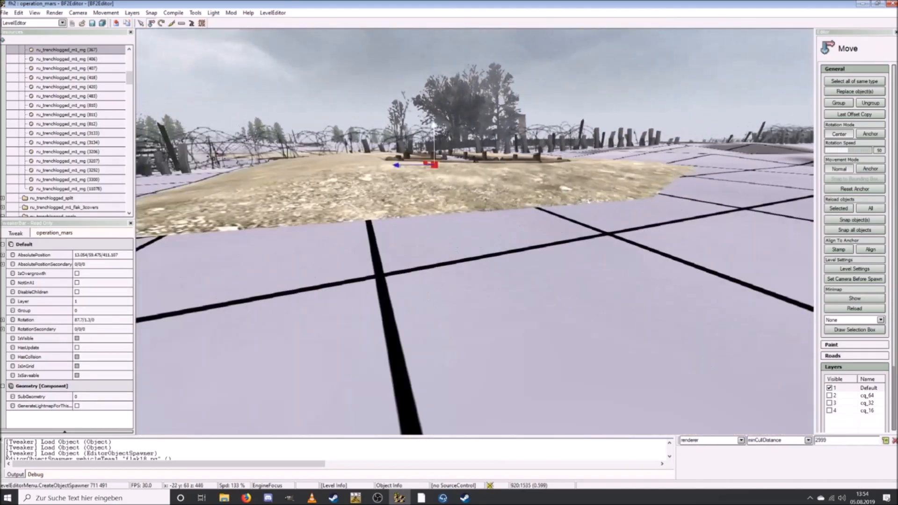
{"action": "key", "text": "s"}
{"action": "key", "text": "s"}
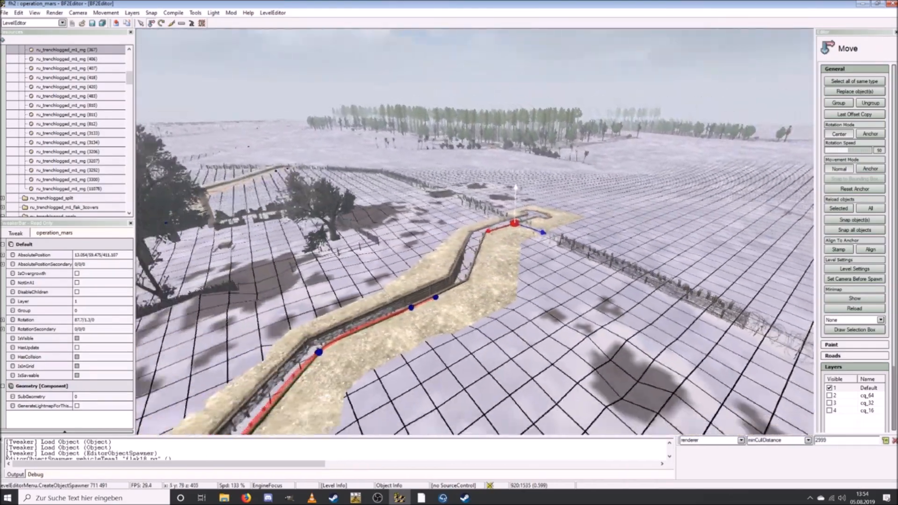
{"action": "left_click", "coordinate": [16, 22]}
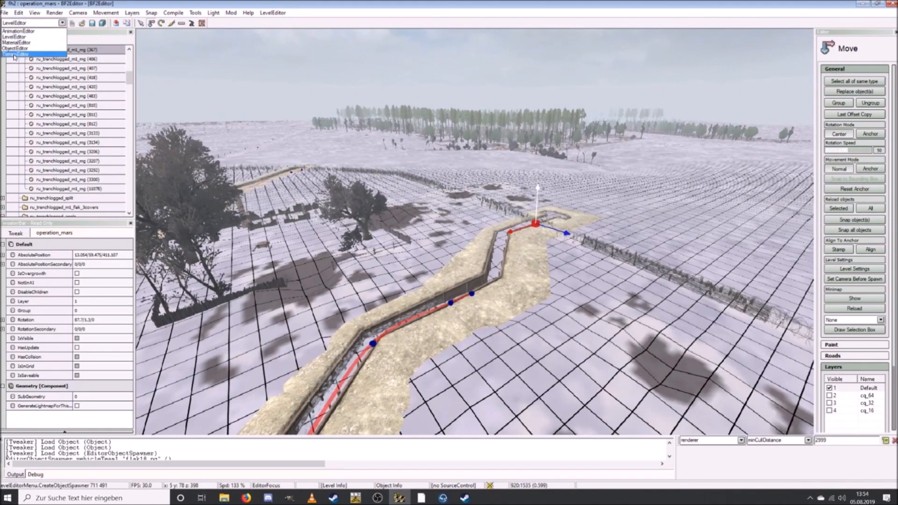
{"action": "left_click", "coordinate": [15, 56]}
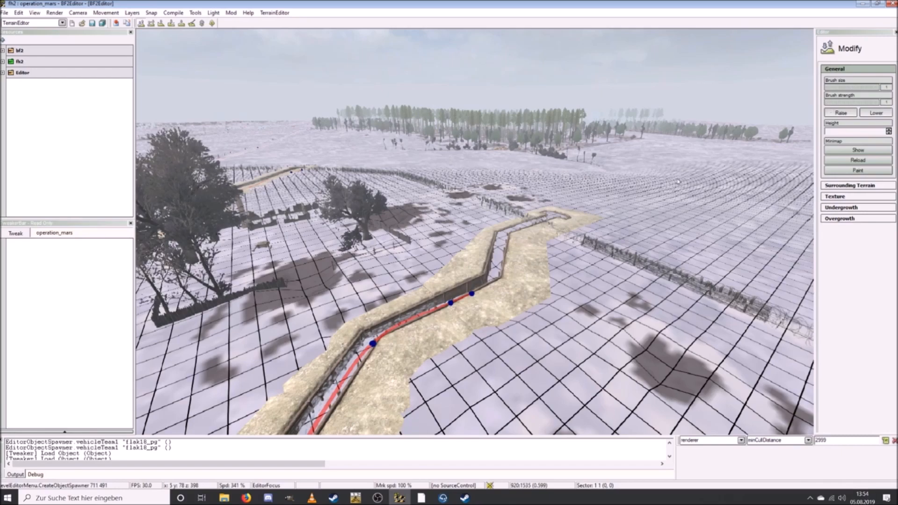
Step: Raise the terrain at the stepped notch in the trench embankment's outer edge to cover the overhanging corner
{"action": "right_click_drag", "start_coordinate": [502, 288], "coordinate": [524, 304]}
{"action": "key", "text": "w"}
{"action": "key", "text": "w"}
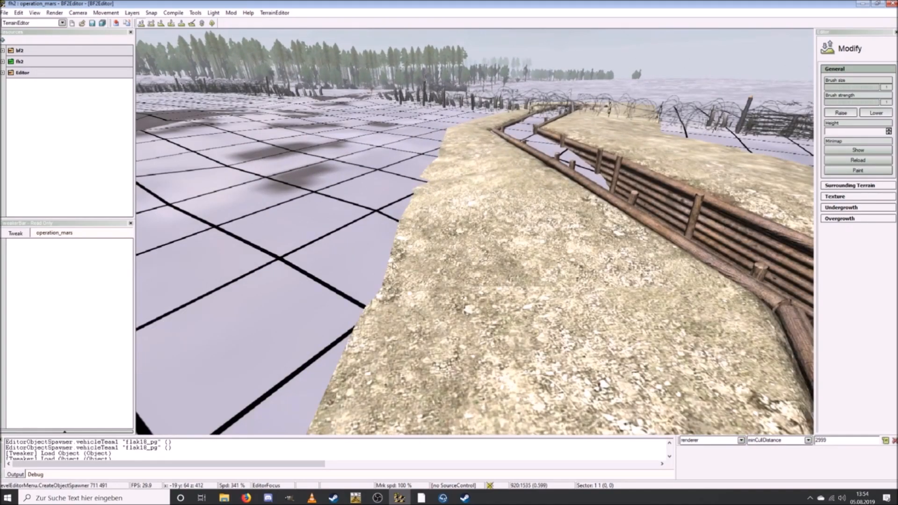
{"action": "key", "text": "s"}
{"action": "right_click_drag", "start_coordinate": [391, 302], "coordinate": [428, 316]}
{"action": "scroll", "coordinate": [444, 332], "scroll_direction": "down", "scroll_amount": 7}
{"action": "key", "text": "w"}
{"action": "key", "text": "w"}
{"action": "right_click_drag", "start_coordinate": [375, 287], "coordinate": [517, 285]}
{"action": "key", "text": "s"}
{"action": "key", "text": "w"}
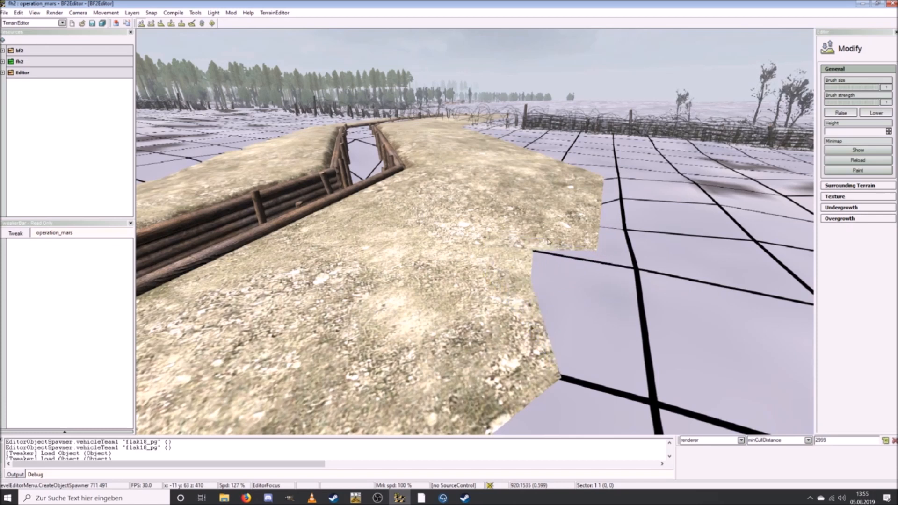
{"action": "left_click", "coordinate": [627, 234]}
{"action": "left_click", "coordinate": [628, 235]}
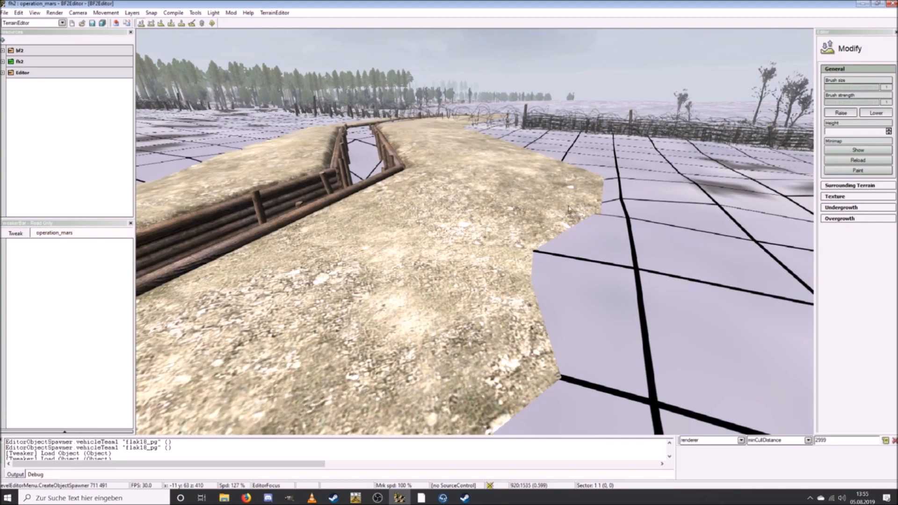
{"action": "left_click", "coordinate": [570, 208]}
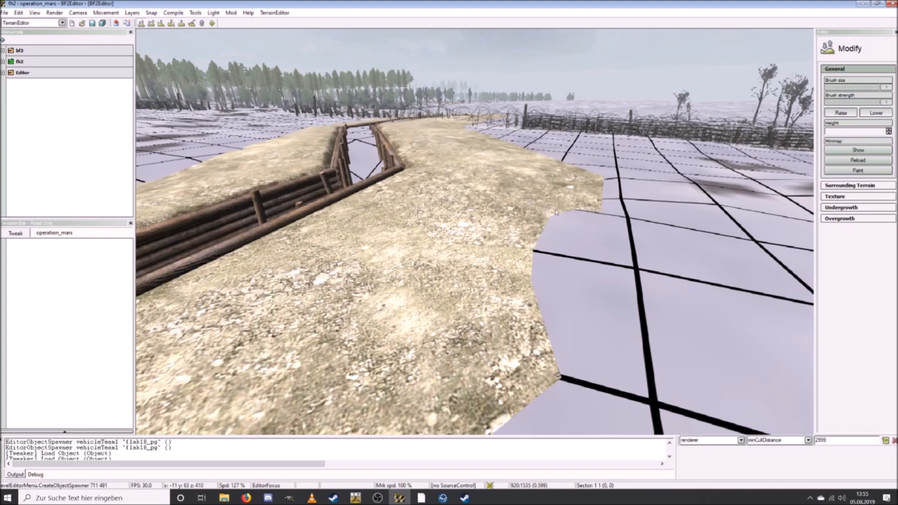
Step: Modify the terrain height along the broad outer edge of the embankment near the trench bend to even out its outline
{"action": "key", "text": "ctrl+d"}
{"action": "left_click", "coordinate": [364, 269]}
{"action": "key", "text": "ctrl+d"}
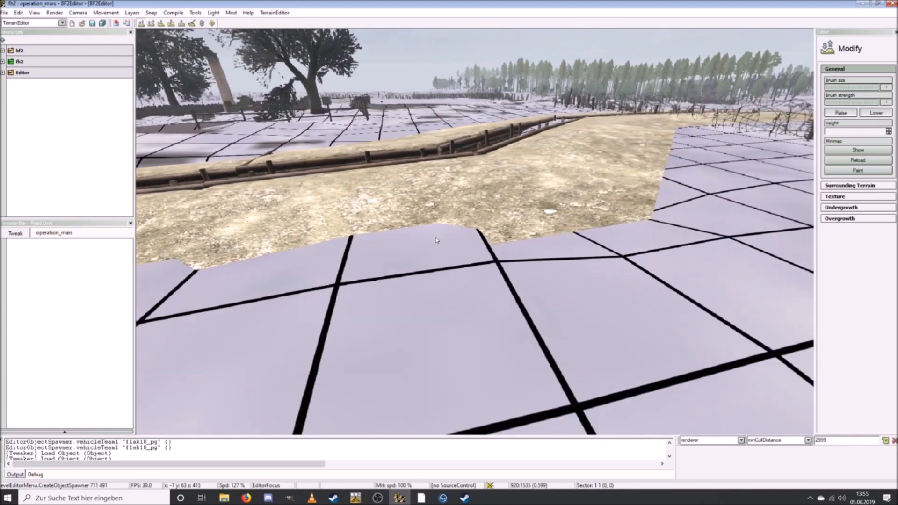
{"action": "left_click", "coordinate": [616, 251]}
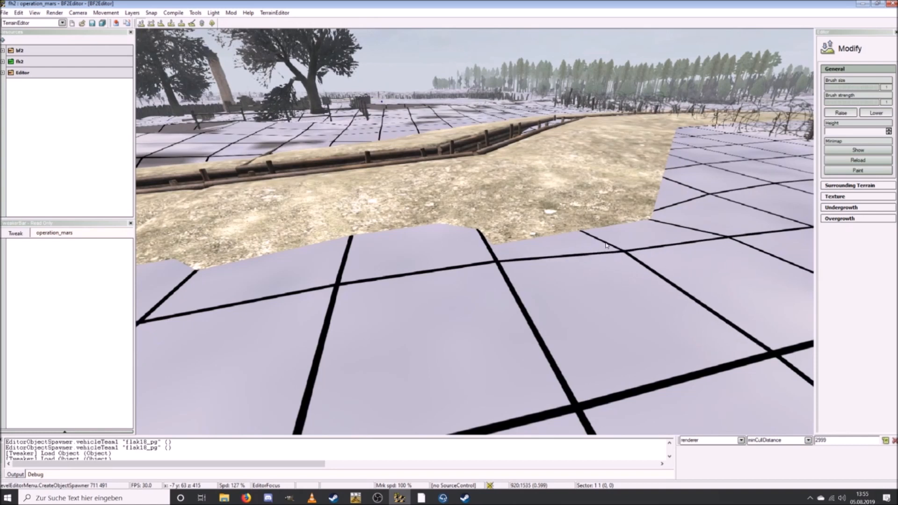
{"action": "left_click", "coordinate": [561, 219]}
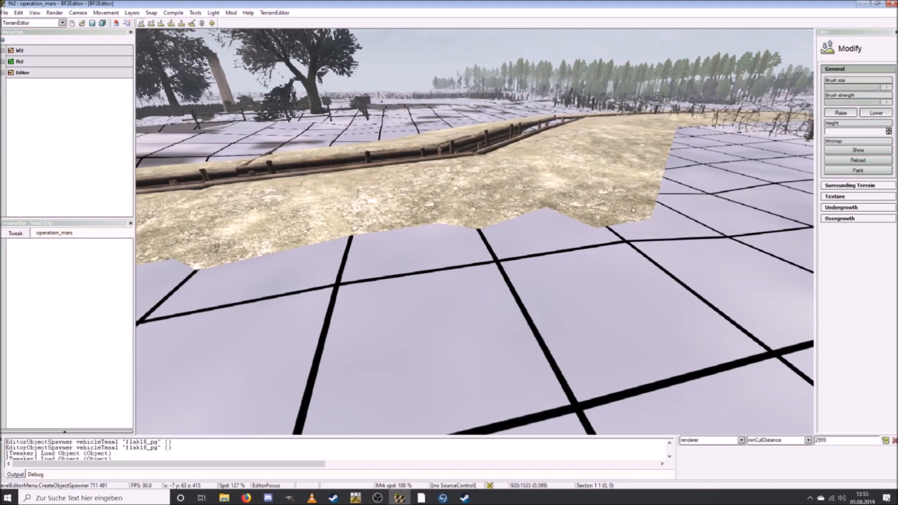
{"action": "left_click", "coordinate": [720, 232]}
Step: Raise the terrain over the protruding embankment corner at the trench bend and along the edge beside it
{"action": "right_click_drag", "start_coordinate": [669, 223], "coordinate": [639, 241]}
{"action": "left_click_drag", "start_coordinate": [518, 249], "coordinate": [450, 231]}
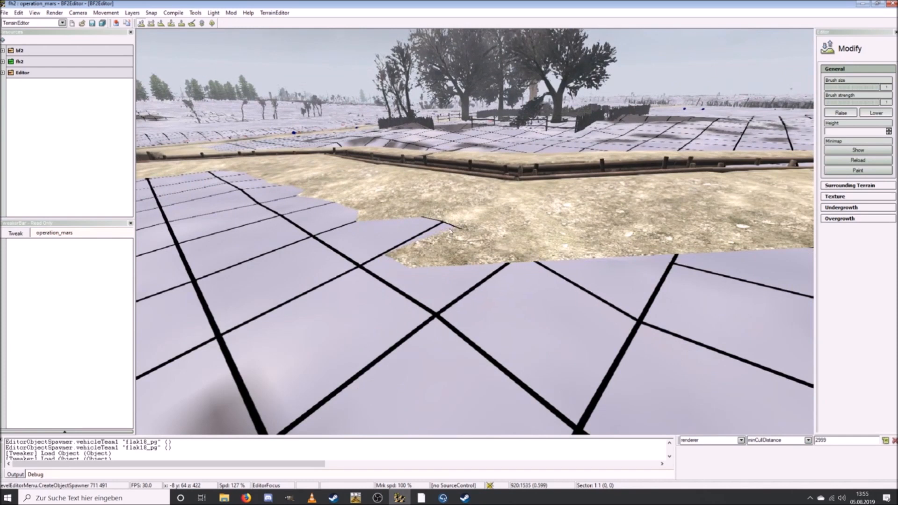
{"action": "left_click_drag", "start_coordinate": [521, 256], "coordinate": [445, 252]}
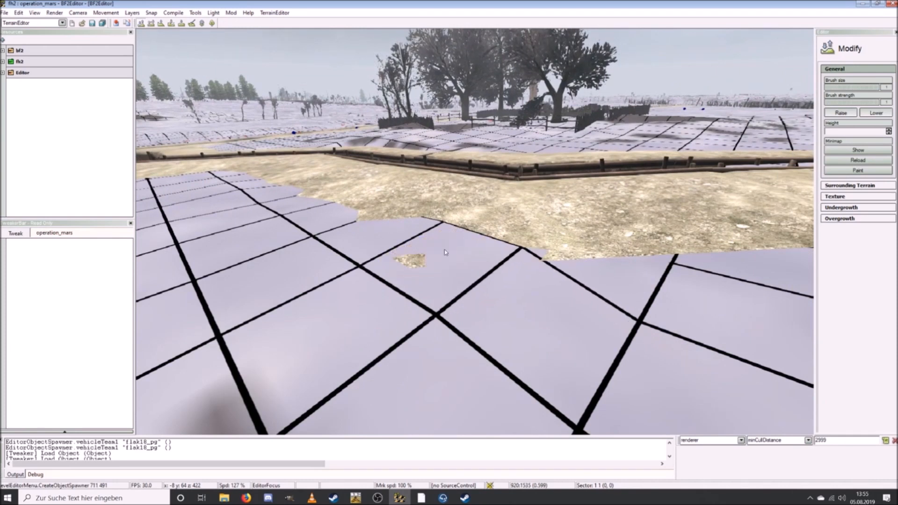
{"action": "mouse_move", "coordinate": [379, 273]}
{"action": "left_mouse_down"}
{"action": "mouse_move", "coordinate": [428, 292]}
{"action": "mouse_move", "coordinate": [379, 227]}
{"action": "mouse_move", "coordinate": [538, 253]}
{"action": "left_mouse_up"}
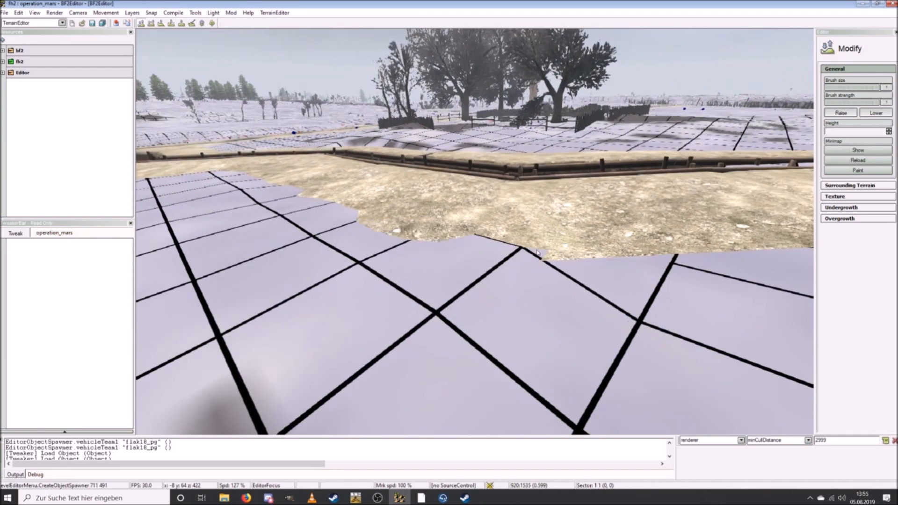
{"action": "mouse_move", "coordinate": [590, 284]}
{"action": "left_mouse_down"}
{"action": "mouse_move", "coordinate": [673, 260]}
{"action": "mouse_move", "coordinate": [651, 278]}
{"action": "left_mouse_up"}
{"action": "left_click_drag", "start_coordinate": [648, 321], "coordinate": [647, 318]}
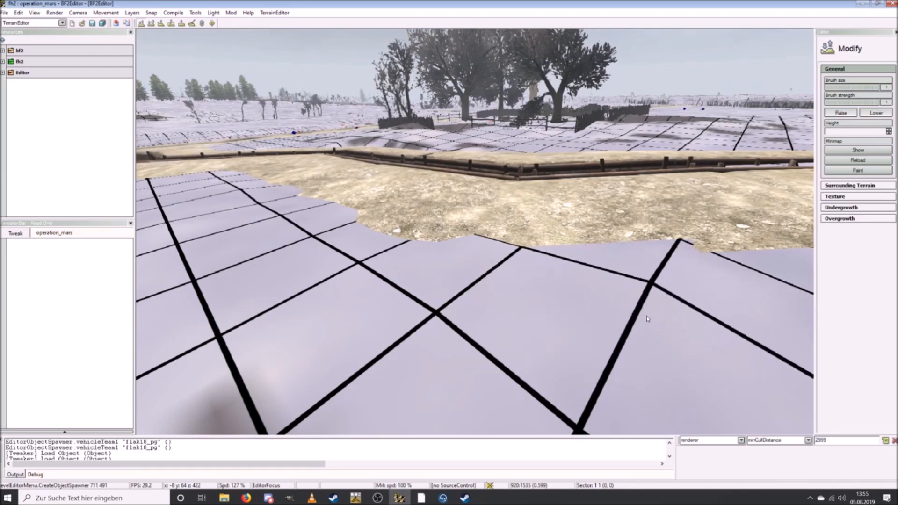
Step: Raise the terrain along the embankment stretch past the trench bend, closing the gap between the covered grid points
{"action": "key", "text": "s"}
{"action": "key", "text": "d"}
{"action": "left_click_drag", "start_coordinate": [367, 313], "coordinate": [477, 309]}
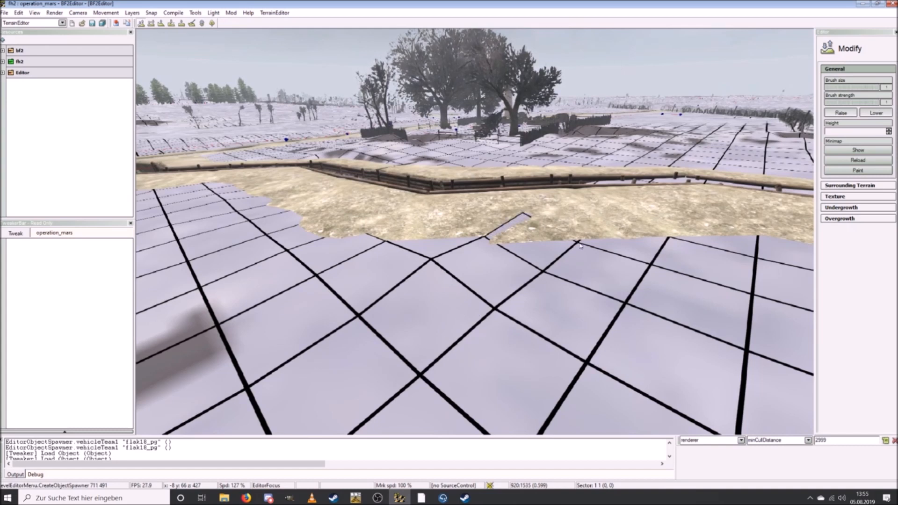
{"action": "mouse_move", "coordinate": [581, 245]}
{"action": "left_mouse_down"}
{"action": "mouse_move", "coordinate": [476, 321]}
{"action": "mouse_move", "coordinate": [580, 294]}
{"action": "mouse_move", "coordinate": [667, 236]}
{"action": "left_mouse_up"}
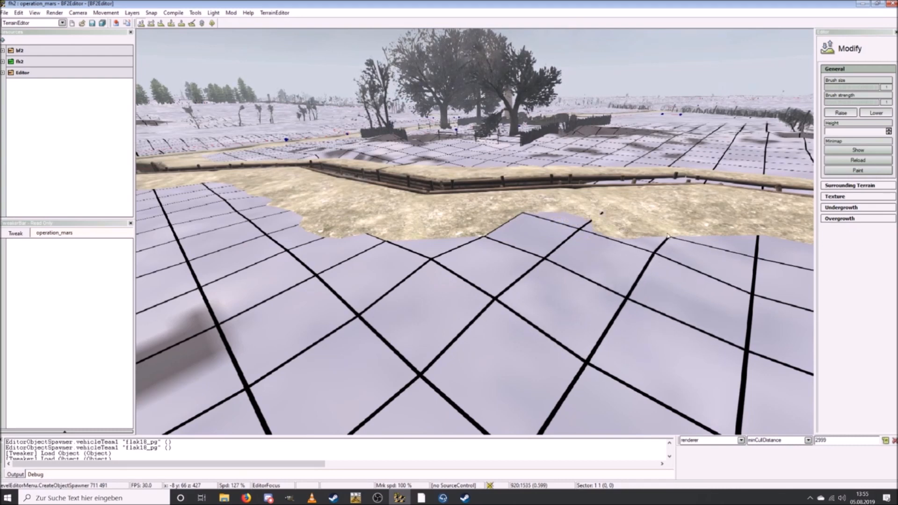
Step: Raise the terrain against the embankment where the barbed wire crosses the trench, smoothing the edge on both sides
{"action": "key", "text": "d"}
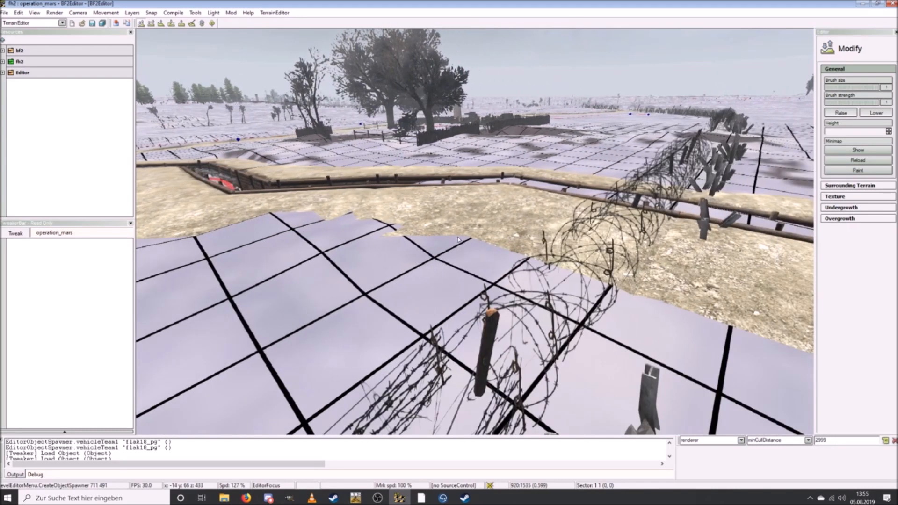
{"action": "mouse_move", "coordinate": [453, 241]}
{"action": "left_mouse_down"}
{"action": "mouse_move", "coordinate": [486, 259]}
{"action": "mouse_move", "coordinate": [528, 254]}
{"action": "left_mouse_up"}
{"action": "mouse_move", "coordinate": [610, 272]}
{"action": "left_mouse_down"}
{"action": "mouse_move", "coordinate": [604, 334]}
{"action": "mouse_move", "coordinate": [470, 293]}
{"action": "left_mouse_up"}
{"action": "left_click", "coordinate": [507, 271]}
{"action": "left_click", "coordinate": [392, 231]}
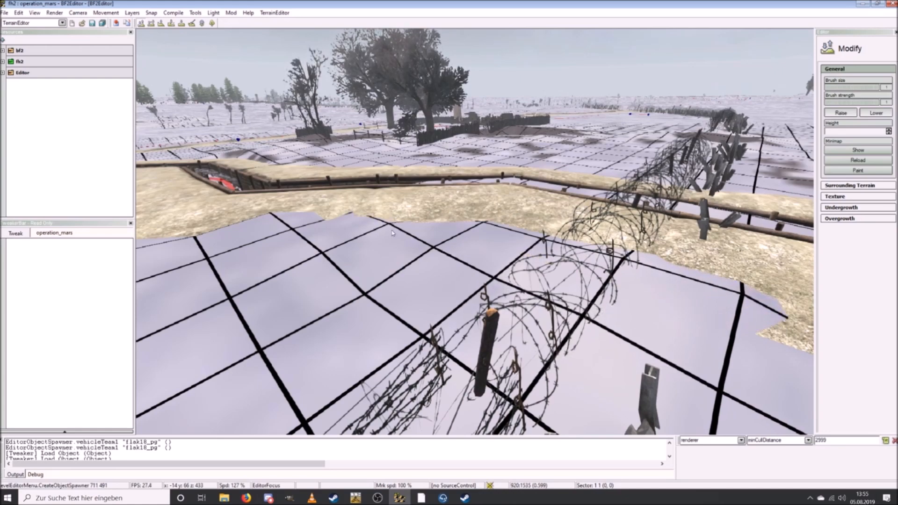
{"action": "left_click_drag", "start_coordinate": [322, 223], "coordinate": [333, 220]}
{"action": "left_click", "coordinate": [414, 227]}
Step: Raise the terrain along the embankment's long side, from the barbed wire to the outer corner beside the machine-gun position
{"action": "right_click_drag", "start_coordinate": [423, 234], "coordinate": [426, 236]}
{"action": "left_click_drag", "start_coordinate": [472, 249], "coordinate": [482, 249]}
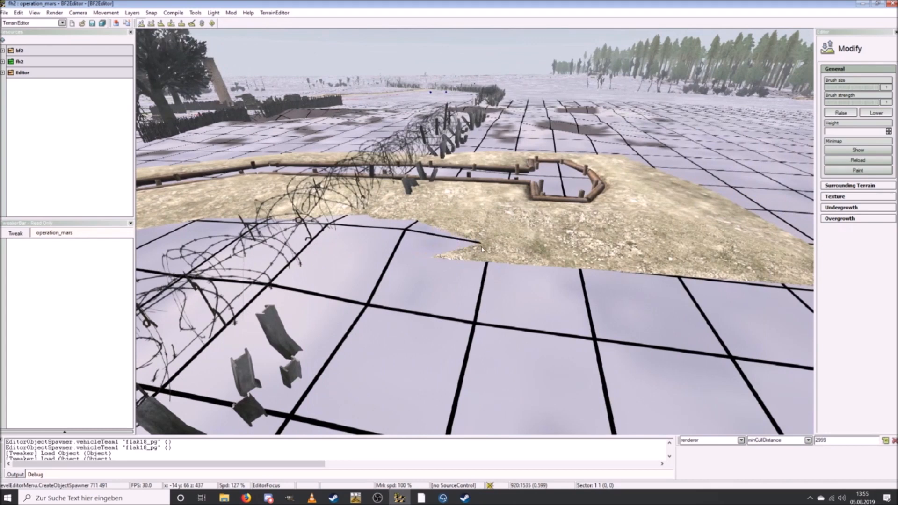
{"action": "left_click_drag", "start_coordinate": [556, 258], "coordinate": [554, 259]}
{"action": "key", "text": "d"}
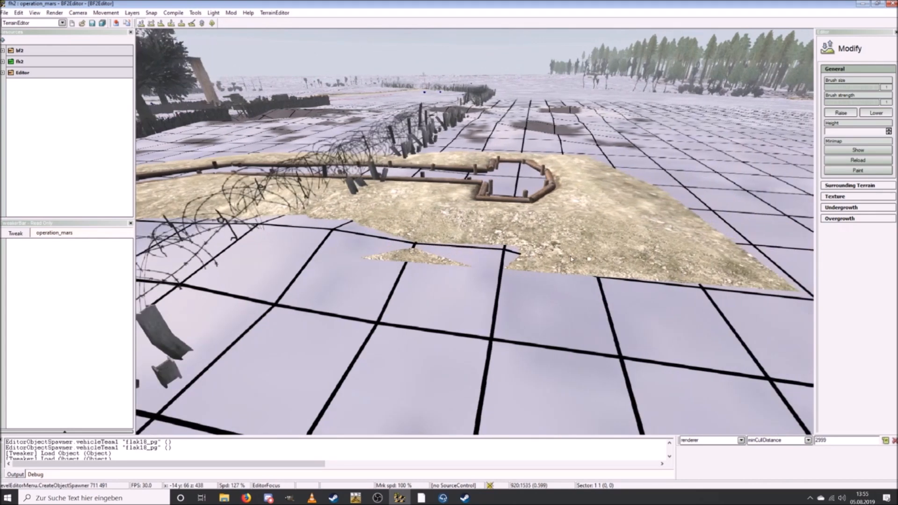
{"action": "left_click_drag", "start_coordinate": [412, 260], "coordinate": [396, 263]}
{"action": "left_click", "coordinate": [502, 272]}
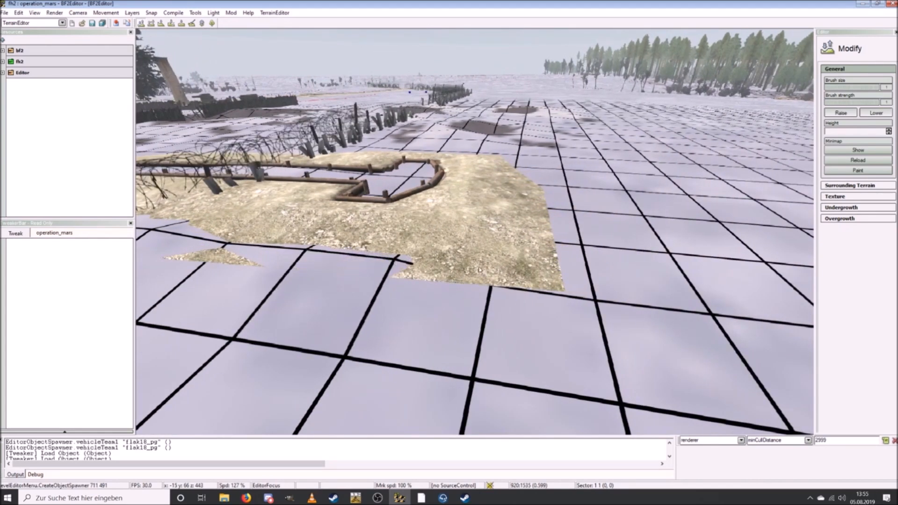
{"action": "left_click", "coordinate": [555, 281]}
{"action": "left_click_drag", "start_coordinate": [554, 283], "coordinate": [552, 286]}
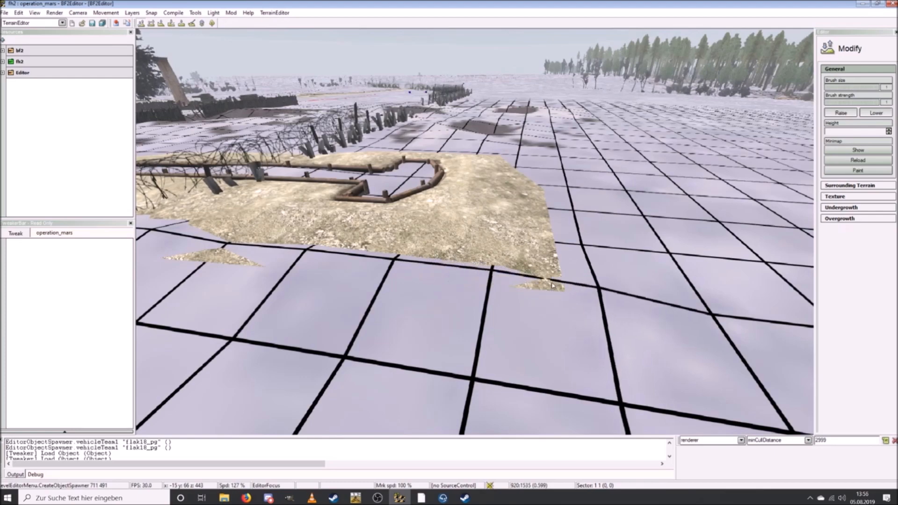
Step: Raise the terrain over the square embankment corner at the closed end of the trench
{"action": "key", "text": "s"}
{"action": "right_click_drag", "start_coordinate": [560, 245], "coordinate": [485, 252]}
{"action": "key", "text": "w"}
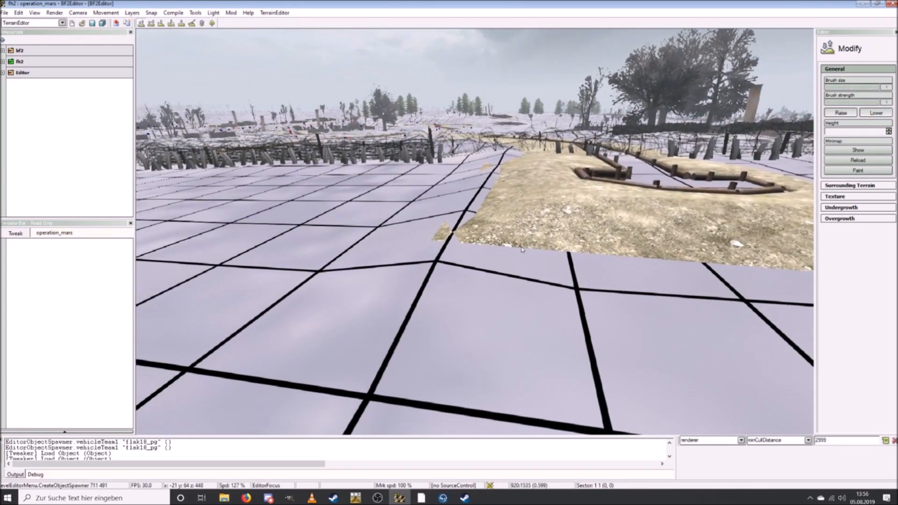
{"action": "left_click", "coordinate": [558, 239]}
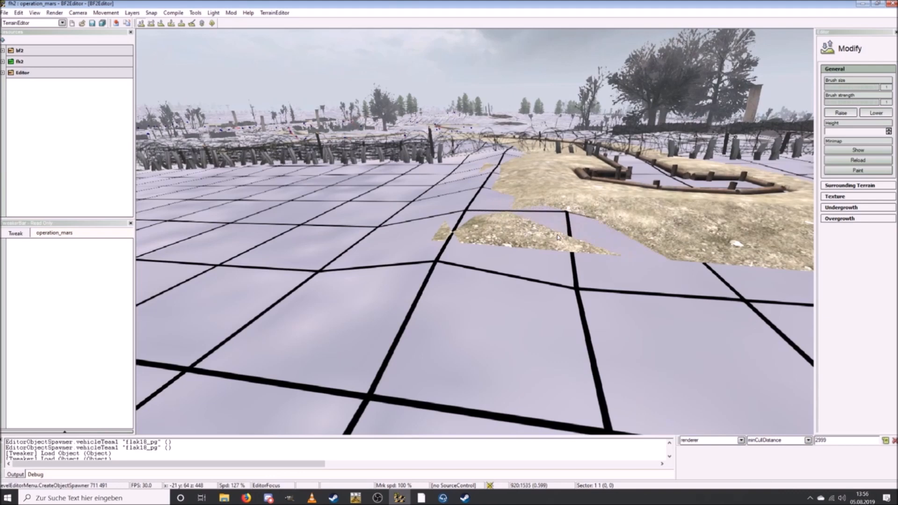
Step: Raise the terrain along the embankment's end edge behind the machine-gun position to trim its straight outline
{"action": "key", "text": "d"}
{"action": "left_click", "coordinate": [307, 217]}
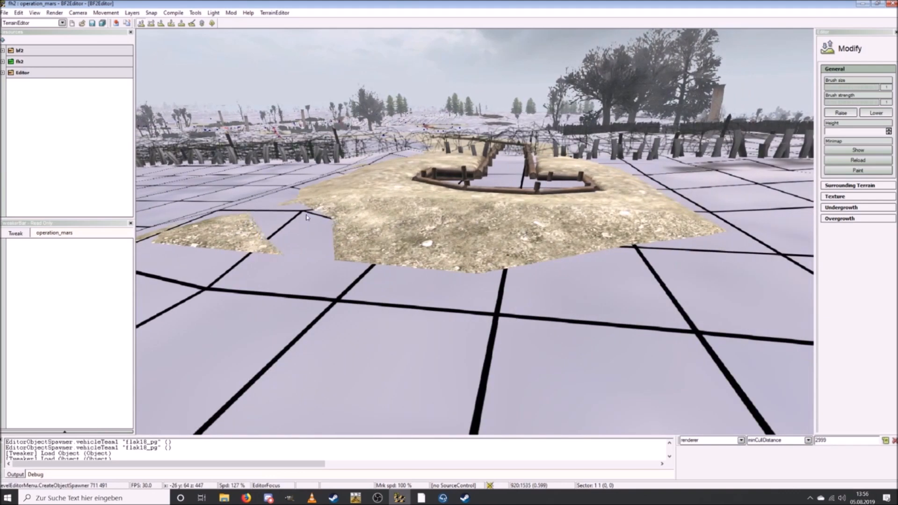
{"action": "left_click", "coordinate": [471, 252]}
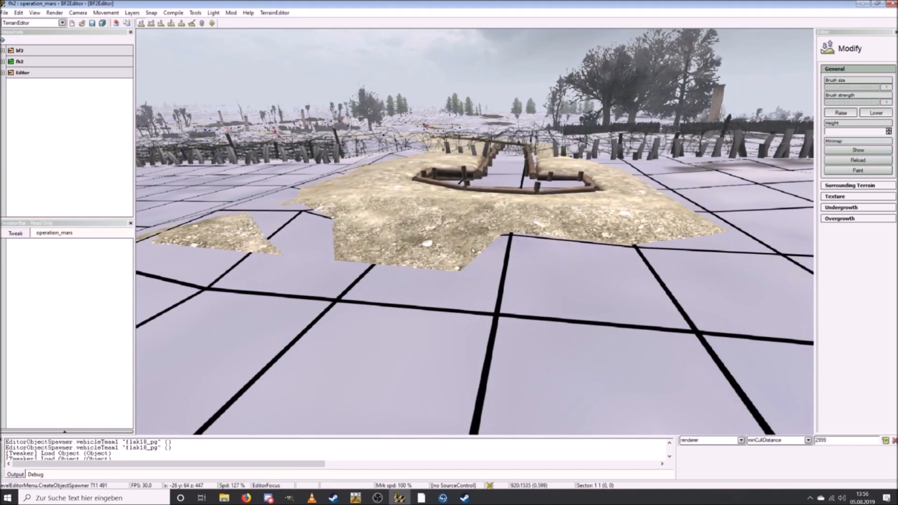
{"action": "left_click", "coordinate": [391, 231]}
{"action": "left_click", "coordinate": [624, 240]}
Step: Raise the terrain over the opposite embankment corner at the trench end and along the adjoining side to round it off
{"action": "key", "text": "d"}
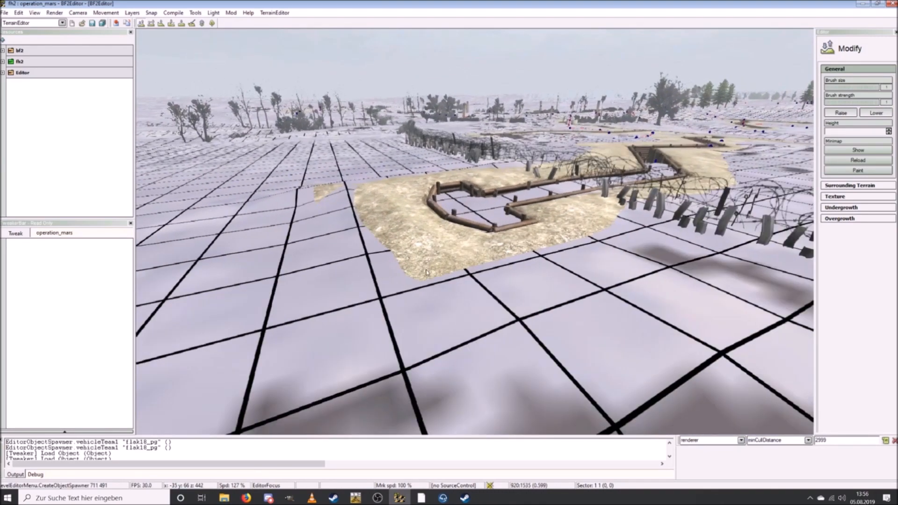
{"action": "key", "text": "w"}
{"action": "left_click", "coordinate": [397, 268]}
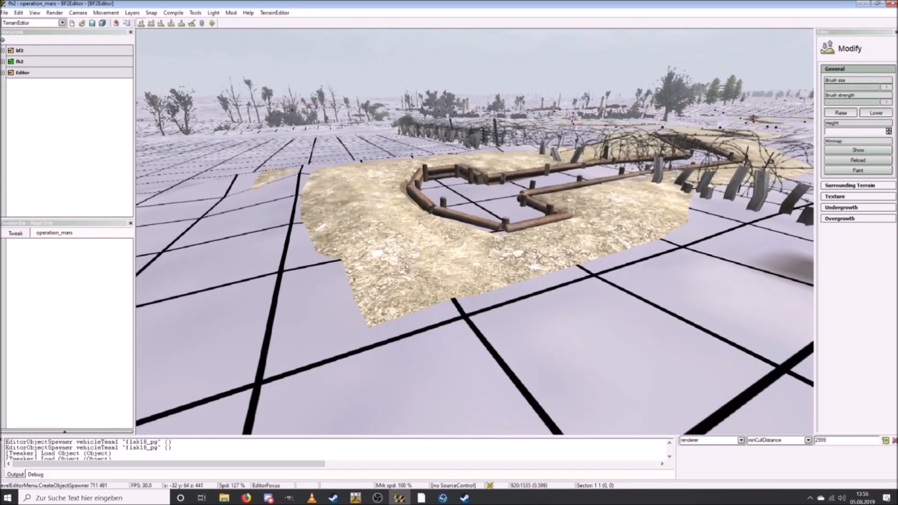
{"action": "left_click", "coordinate": [407, 262]}
{"action": "left_click", "coordinate": [323, 321]}
{"action": "left_click", "coordinate": [346, 316]}
{"action": "left_click", "coordinate": [431, 307]}
{"action": "left_click", "coordinate": [595, 265]}
Step: Raise the terrain over the pointed embankment tip still protruding from the edge behind the machine-gun position
{"action": "key", "text": "a"}
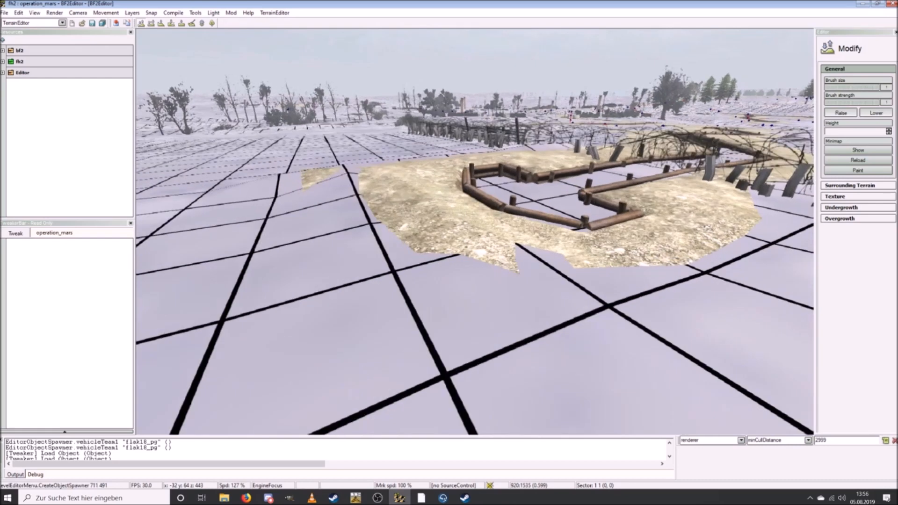
{"action": "left_click", "coordinate": [496, 273]}
{"action": "left_click", "coordinate": [596, 320]}
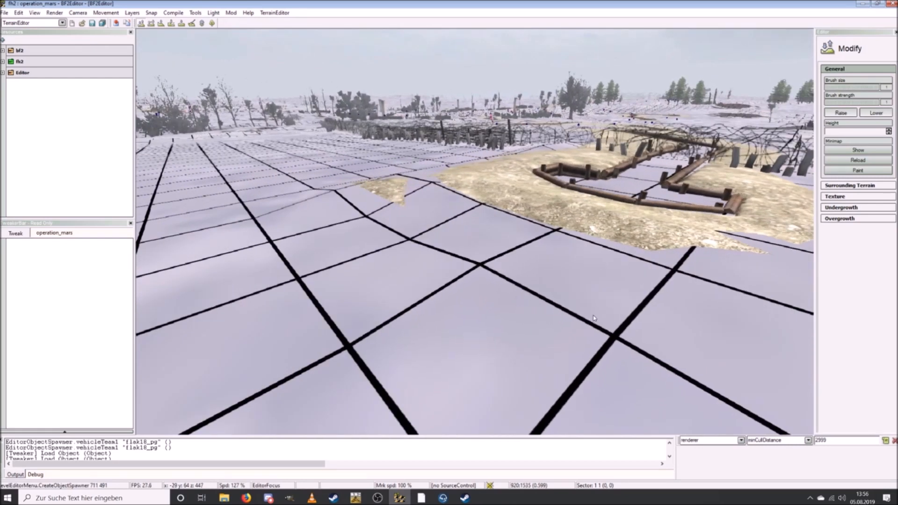
Step: Raise the terrain over the detached embankment patch near the first corner and even out the grid points around it
{"action": "left_click", "coordinate": [384, 242]}
{"action": "left_click", "coordinate": [367, 218]}
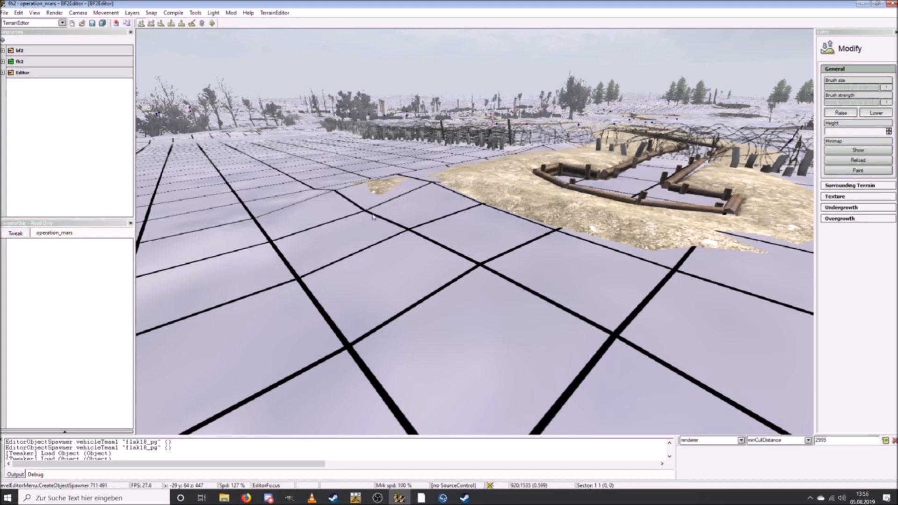
{"action": "key", "text": "a"}
{"action": "left_click", "coordinate": [481, 207]}
{"action": "left_click", "coordinate": [487, 210]}
{"action": "left_click", "coordinate": [552, 239]}
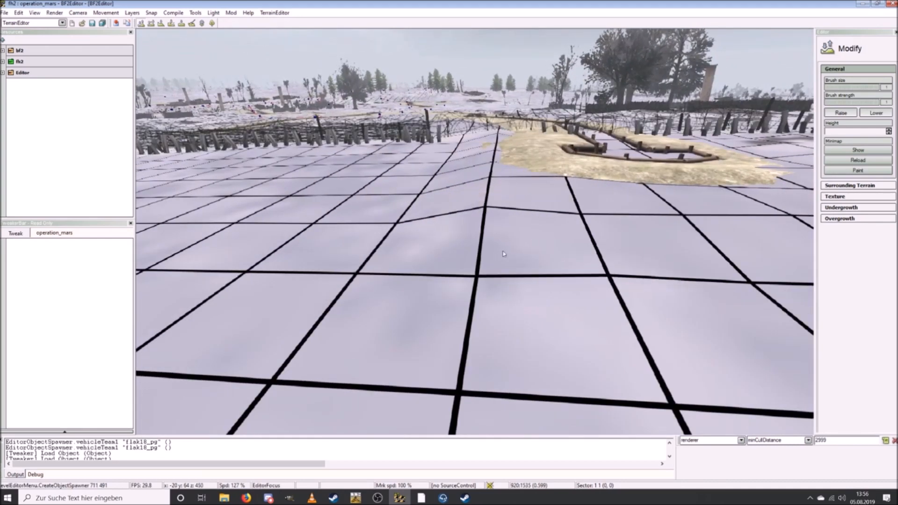
Step: Adjust the terrain height on the open ground between the trench's earth bank and the barbed-wire fence
{"action": "left_click", "coordinate": [510, 250]}
{"action": "left_click", "coordinate": [397, 259]}
{"action": "key", "text": "w"}
{"action": "left_click", "coordinate": [425, 265]}
{"action": "left_click", "coordinate": [425, 266]}
{"action": "left_click", "coordinate": [454, 278]}
{"action": "left_click", "coordinate": [453, 276]}
{"action": "left_click", "coordinate": [420, 240]}
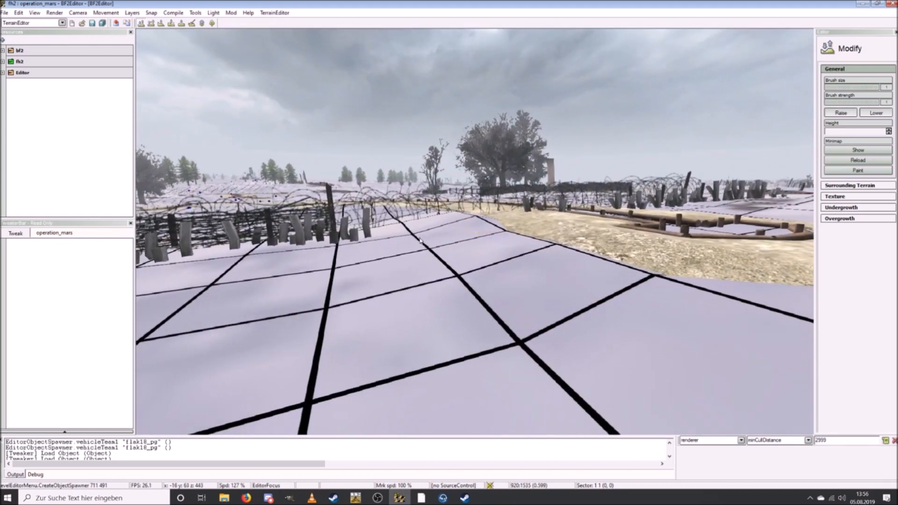
Step: Even out the raised ground next to the outer edge of the trench's earth bank
{"action": "left_click", "coordinate": [481, 302]}
{"action": "left_click", "coordinate": [494, 309]}
{"action": "left_click", "coordinate": [500, 327]}
{"action": "left_click", "coordinate": [501, 330]}
{"action": "right_click_drag", "start_coordinate": [500, 330], "coordinate": [447, 272]}
{"action": "key", "text": "s"}
{"action": "left_click", "coordinate": [447, 272]}
{"action": "left_click", "coordinate": [433, 297]}
{"action": "key", "text": "s"}
{"action": "right_click_drag", "start_coordinate": [438, 314], "coordinate": [530, 277]}
{"action": "left_click", "coordinate": [531, 279]}
{"action": "left_click", "coordinate": [591, 233]}
Step: Inspect the terrain around the end of the trench and the route of the log-walled trench
{"action": "key", "text": "s"}
{"action": "right_click_drag", "start_coordinate": [591, 233], "coordinate": [665, 201]}
{"action": "right_click_drag", "start_coordinate": [475, 231], "coordinate": [503, 272]}
{"action": "key", "text": "w"}
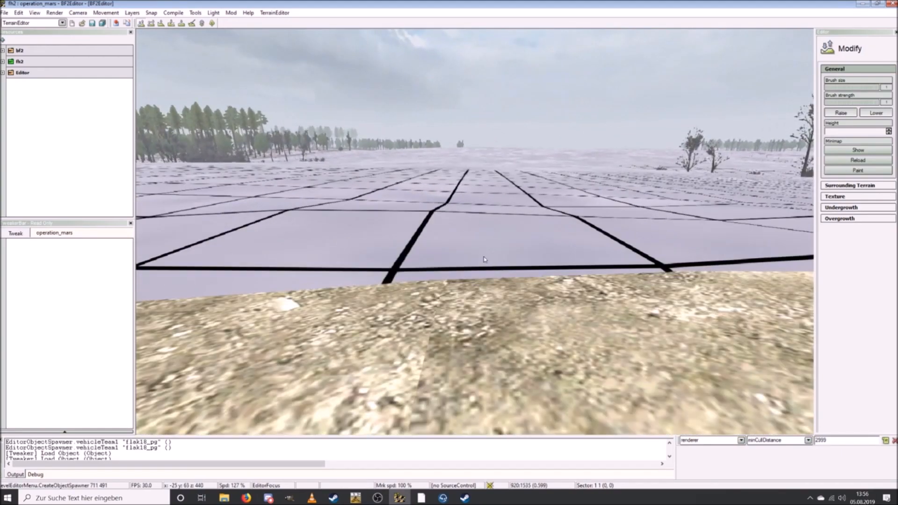
{"action": "right_click_drag", "start_coordinate": [485, 260], "coordinate": [486, 234], "text": "ctrl"}
{"action": "middle_click_drag", "start_coordinate": [486, 234], "coordinate": [486, 210], "text": "ctrl"}
{"action": "right_click_drag", "start_coordinate": [487, 210], "coordinate": [476, 232], "text": "ctrl"}
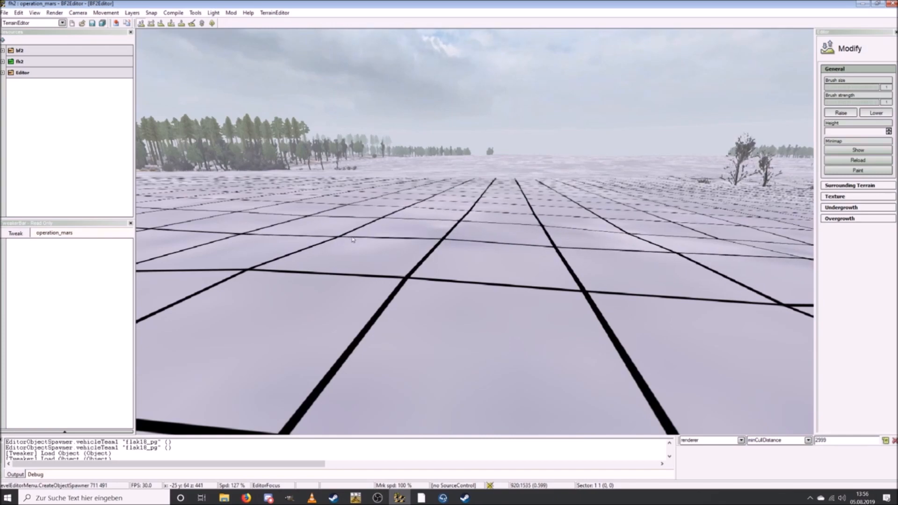
{"action": "right_click_drag", "start_coordinate": [384, 242], "coordinate": [290, 219], "text": "ctrl"}
{"action": "right_click_drag", "start_coordinate": [398, 220], "coordinate": [412, 255], "text": "ctrl"}
{"action": "key", "text": "a"}
{"action": "key", "text": "w"}
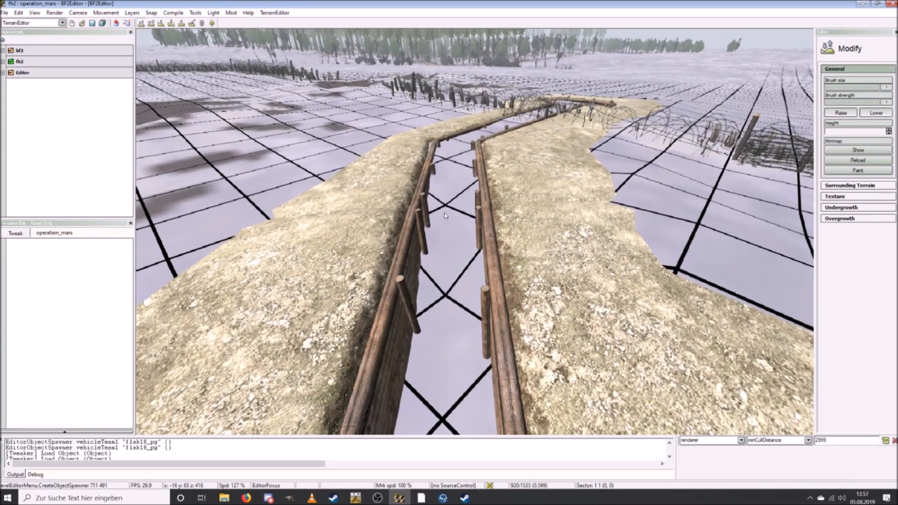
Step: Lower the terrain inside the straight trench section at the foot of both log walls
{"action": "key", "text": "w"}
{"action": "right_click_drag", "start_coordinate": [447, 226], "coordinate": [436, 246]}
{"action": "key", "text": "s"}
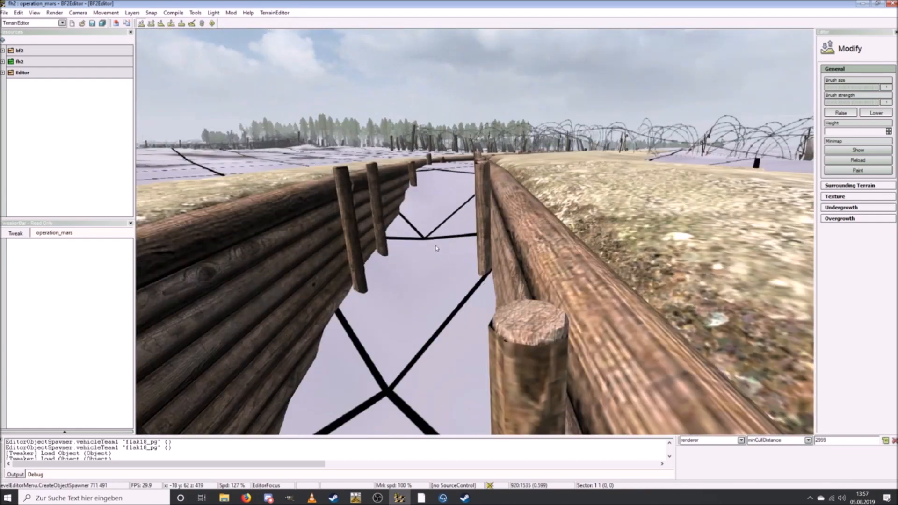
{"action": "left_click_drag", "start_coordinate": [340, 256], "coordinate": [340, 256]}
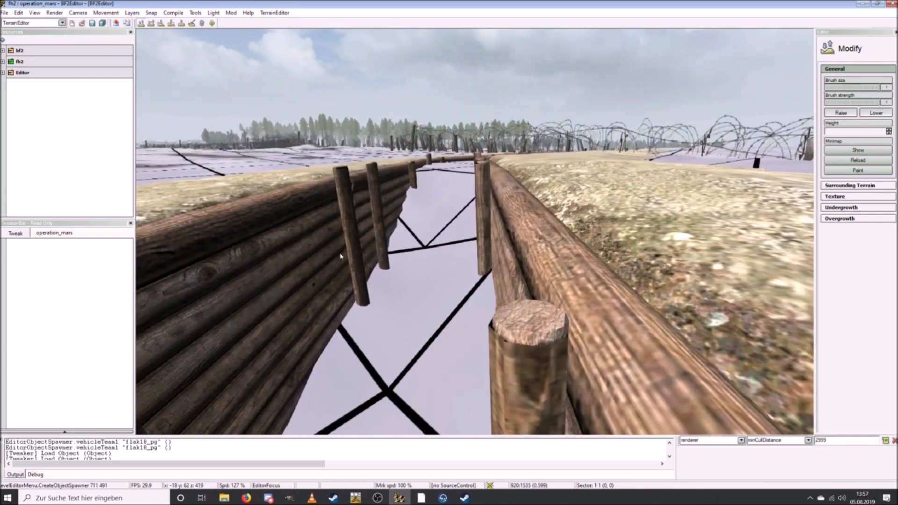
{"action": "left_click_drag", "start_coordinate": [482, 239], "coordinate": [481, 239]}
Step: Lower the trench floor further along, beside the leaning post and up to the next bend
{"action": "key", "text": "w"}
{"action": "right_click_drag", "start_coordinate": [481, 239], "coordinate": [464, 283]}
{"action": "key", "text": "s"}
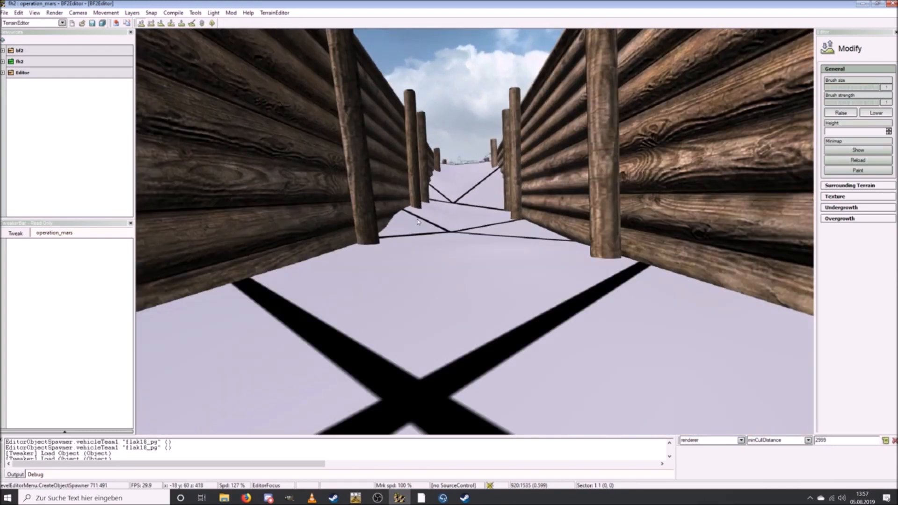
{"action": "key", "text": "w"}
{"action": "right_click_drag", "start_coordinate": [465, 283], "coordinate": [521, 191]}
{"action": "key", "text": "s"}
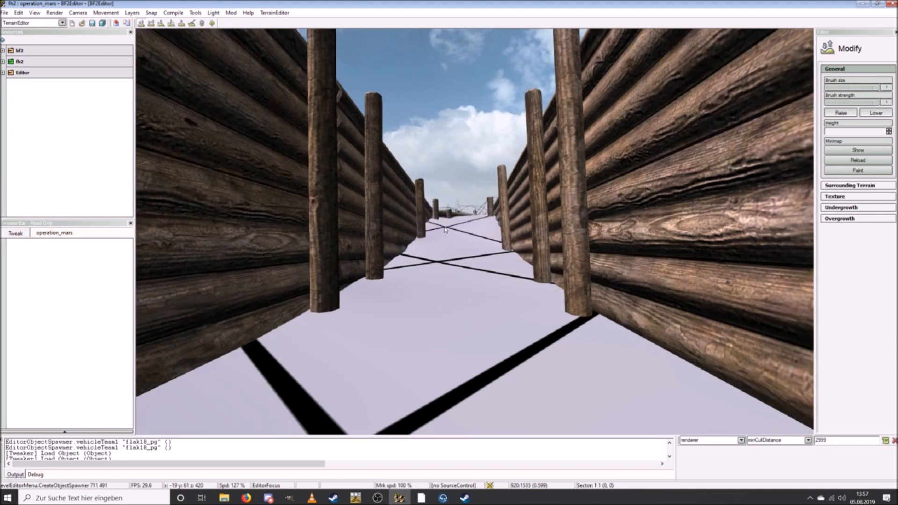
{"action": "right_click_drag", "start_coordinate": [445, 232], "coordinate": [512, 275]}
{"action": "key", "text": "w"}
{"action": "key", "text": "s"}
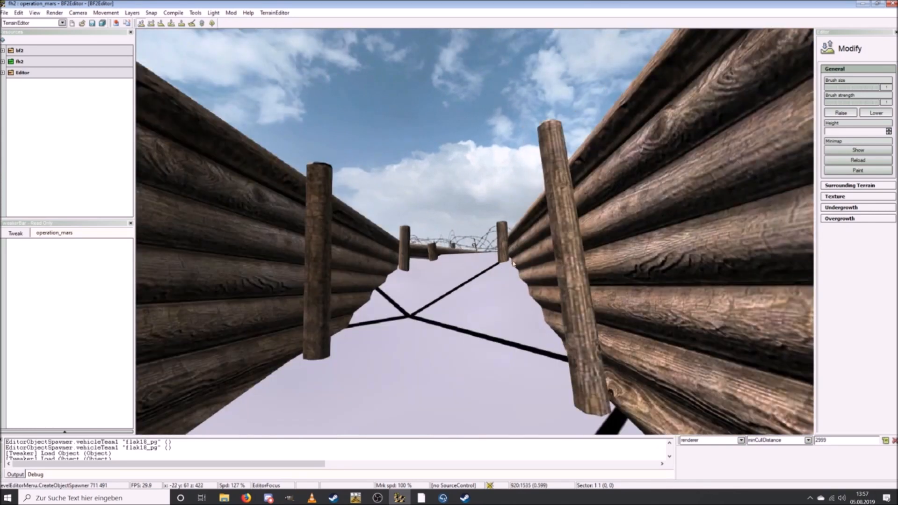
{"action": "left_click_drag", "start_coordinate": [513, 270], "coordinate": [508, 290]}
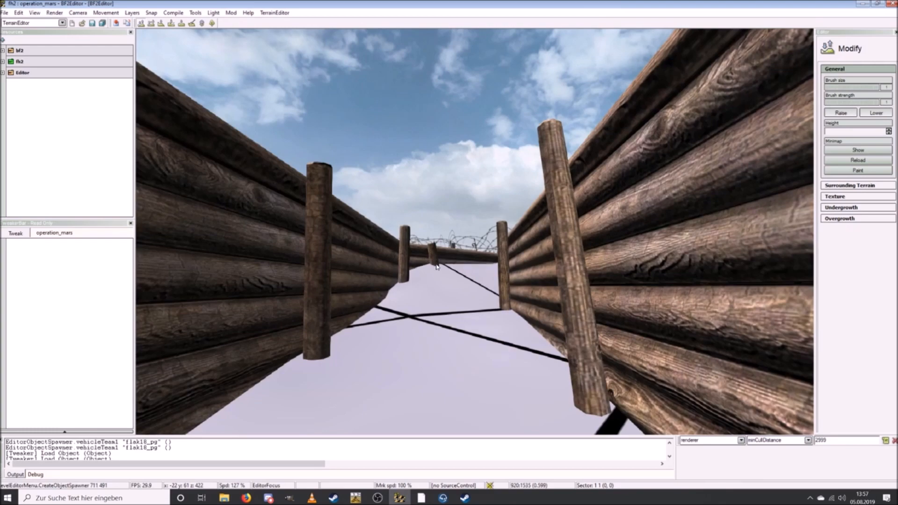
Step: Reduce the camera speed and lower the terrain between the log walls at the trench's bend
{"action": "key", "text": "w"}
{"action": "right_click_drag", "start_coordinate": [432, 281], "coordinate": [441, 298]}
{"action": "scroll", "coordinate": [439, 296], "scroll_direction": "down", "scroll_amount": 5}
{"action": "key", "text": "w"}
{"action": "key", "text": "s"}
{"action": "left_click_drag", "start_coordinate": [277, 284], "coordinate": [285, 285]}
{"action": "left_click_drag", "start_coordinate": [427, 303], "coordinate": [428, 309]}
Step: Lower the trench floor just past the bend, in front of the barbed wire
{"action": "right_click_drag", "start_coordinate": [428, 309], "coordinate": [399, 287]}
{"action": "key", "text": "d"}
{"action": "key", "text": "w"}
{"action": "left_click_drag", "start_coordinate": [398, 223], "coordinate": [394, 281]}
{"action": "left_click_drag", "start_coordinate": [203, 208], "coordinate": [209, 287]}
Step: Lower the rising floor of the trench section that leads under the barbed wire
{"action": "right_click_drag", "start_coordinate": [209, 287], "coordinate": [284, 249]}
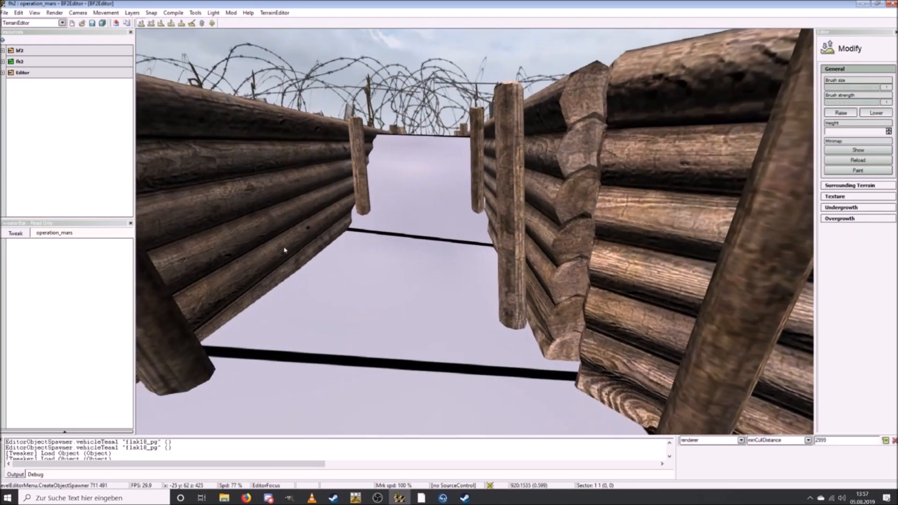
{"action": "left_click_drag", "start_coordinate": [348, 227], "coordinate": [347, 231]}
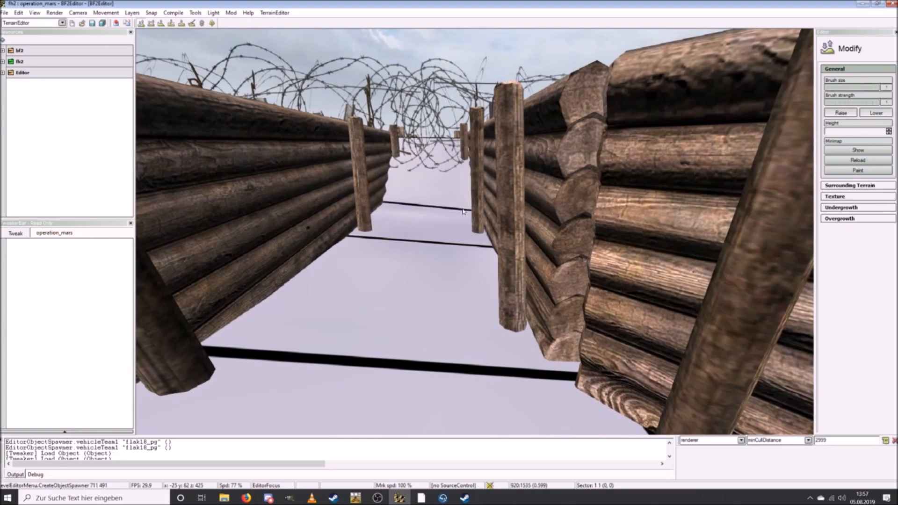
{"action": "left_click_drag", "start_coordinate": [469, 211], "coordinate": [469, 214]}
{"action": "mouse_move", "coordinate": [469, 214]}
{"action": "right_mouse_down"}
{"action": "mouse_move", "coordinate": [482, 248]}
{"action": "mouse_move", "coordinate": [475, 206]}
{"action": "right_mouse_up"}
{"action": "key", "text": "w"}
{"action": "left_click_drag", "start_coordinate": [358, 218], "coordinate": [359, 222]}
Step: Check the log walls and floor of the trench around the barbed-wire crossing for protruding terrain
{"action": "right_click_drag", "start_coordinate": [358, 223], "coordinate": [533, 222]}
{"action": "key", "text": "s"}
{"action": "key", "text": "w"}
{"action": "key", "text": "a"}
{"action": "right_click_drag", "start_coordinate": [314, 229], "coordinate": [468, 236]}
{"action": "key", "text": "s"}
{"action": "key", "text": "s"}
{"action": "key", "text": "w"}
{"action": "key", "text": "d"}
{"action": "key", "text": "w"}
{"action": "key", "text": "d"}
{"action": "right_click_drag", "start_coordinate": [503, 204], "coordinate": [485, 209]}
{"action": "key", "text": "s"}
Step: Lower the terrain along both log walls near the barbed-wire crossing
{"action": "right_click_drag", "start_coordinate": [649, 273], "coordinate": [487, 187]}
{"action": "key", "text": "w"}
{"action": "key", "text": "w"}
{"action": "left_click_drag", "start_coordinate": [362, 267], "coordinate": [374, 271]}
{"action": "left_click_drag", "start_coordinate": [569, 271], "coordinate": [578, 297]}
Step: Lower the trench floor directly beneath and behind the barbed wire
{"action": "mouse_move", "coordinate": [578, 300]}
{"action": "right_mouse_down"}
{"action": "mouse_move", "coordinate": [578, 355]}
{"action": "mouse_move", "coordinate": [574, 295]}
{"action": "mouse_move", "coordinate": [597, 259]}
{"action": "right_mouse_up"}
{"action": "key", "text": "s"}
{"action": "key", "text": "w"}
{"action": "left_click_drag", "start_coordinate": [605, 223], "coordinate": [598, 212]}
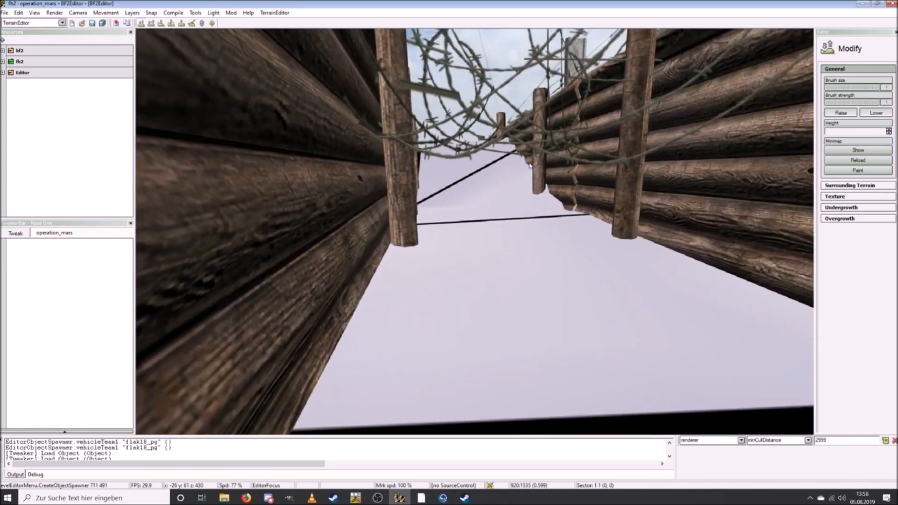
{"action": "left_click_drag", "start_coordinate": [523, 184], "coordinate": [523, 182]}
Step: Lower the steep floor between the log walls just before the bay at the trench's end
{"action": "key", "text": "w"}
{"action": "mouse_move", "coordinate": [524, 182]}
{"action": "right_mouse_down"}
{"action": "mouse_move", "coordinate": [524, 166]}
{"action": "mouse_move", "coordinate": [527, 204]}
{"action": "right_mouse_up"}
{"action": "left_click_drag", "start_coordinate": [549, 169], "coordinate": [549, 168]}
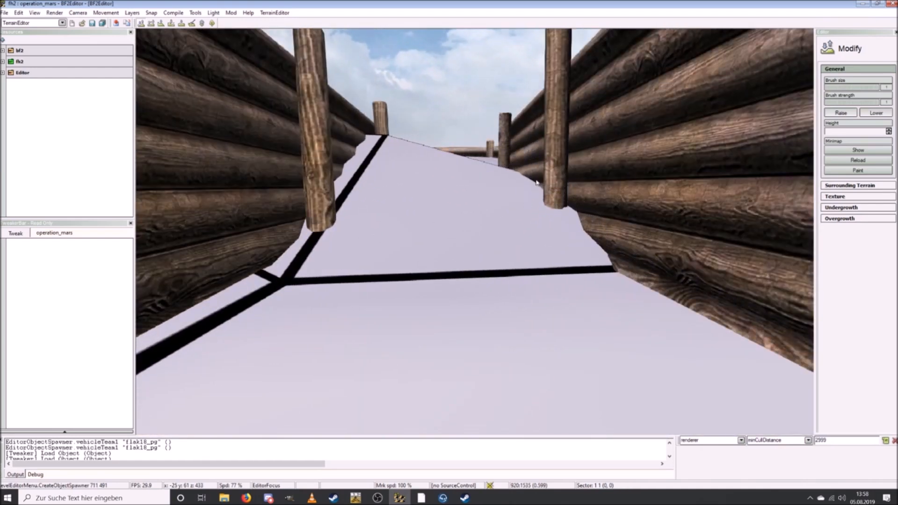
{"action": "left_click_drag", "start_coordinate": [369, 160], "coordinate": [378, 230]}
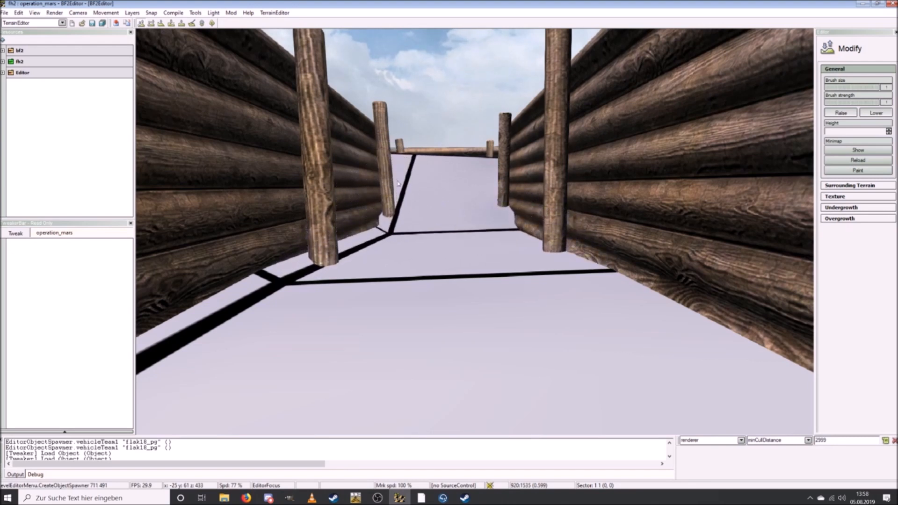
{"action": "left_click_drag", "start_coordinate": [398, 184], "coordinate": [414, 220]}
Step: Level the floor of the bay at the trench's end and lower it along the curved log wall
{"action": "key", "text": "ctrl+w"}
{"action": "left_click_drag", "start_coordinate": [580, 215], "coordinate": [569, 350]}
{"action": "key", "text": "ctrl+s"}
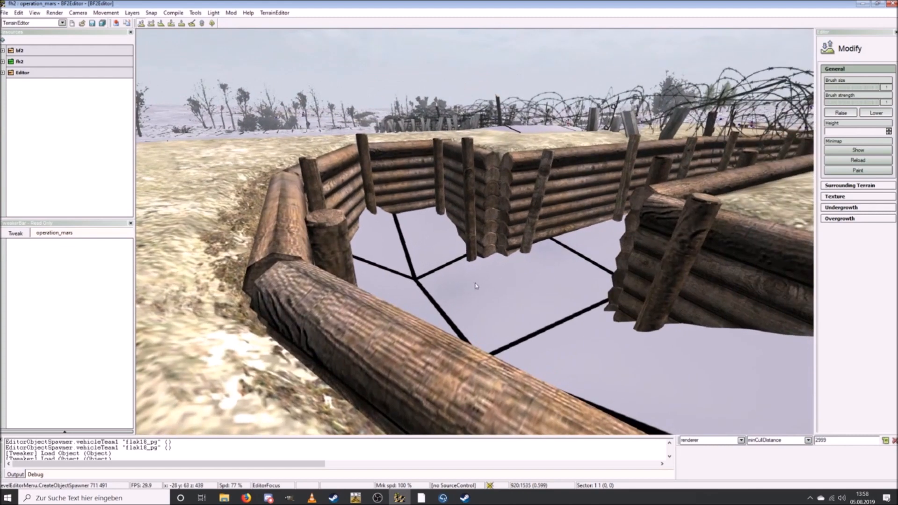
{"action": "left_click_drag", "start_coordinate": [429, 274], "coordinate": [507, 339]}
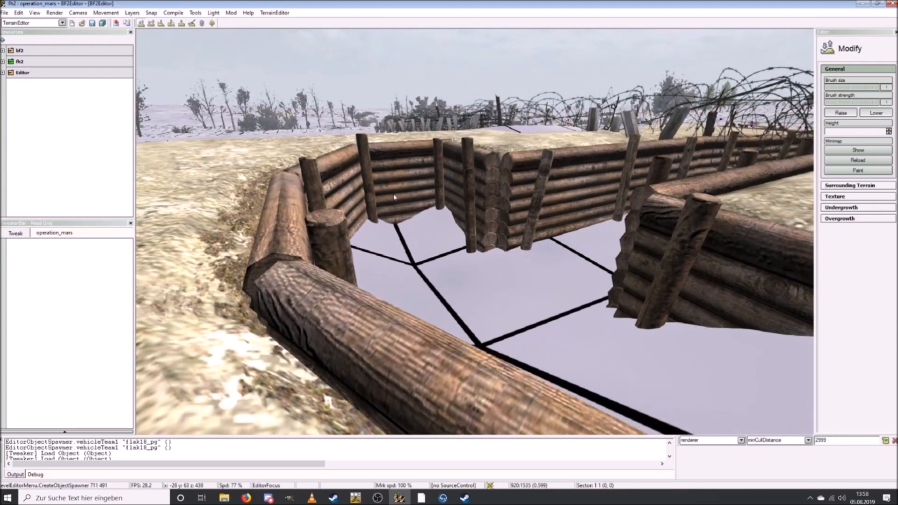
{"action": "key", "text": "ctrl+d"}
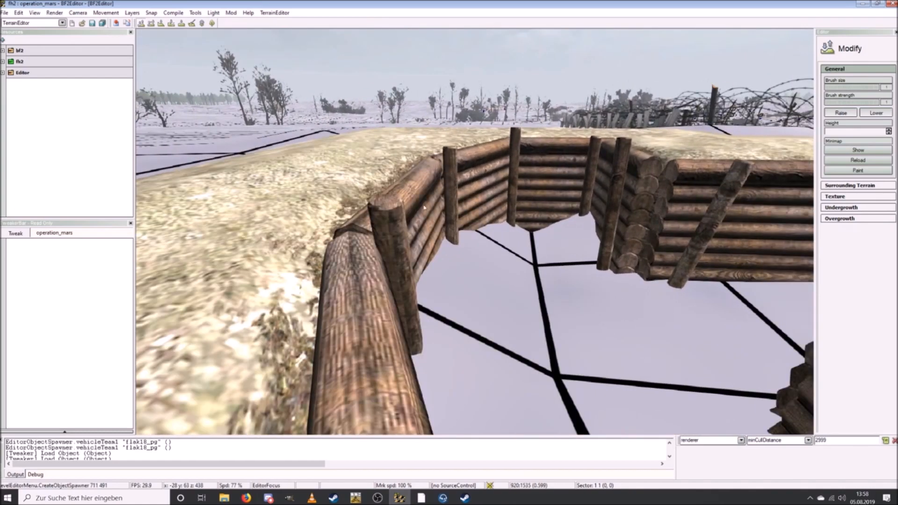
{"action": "left_click_drag", "start_coordinate": [395, 256], "coordinate": [395, 256]}
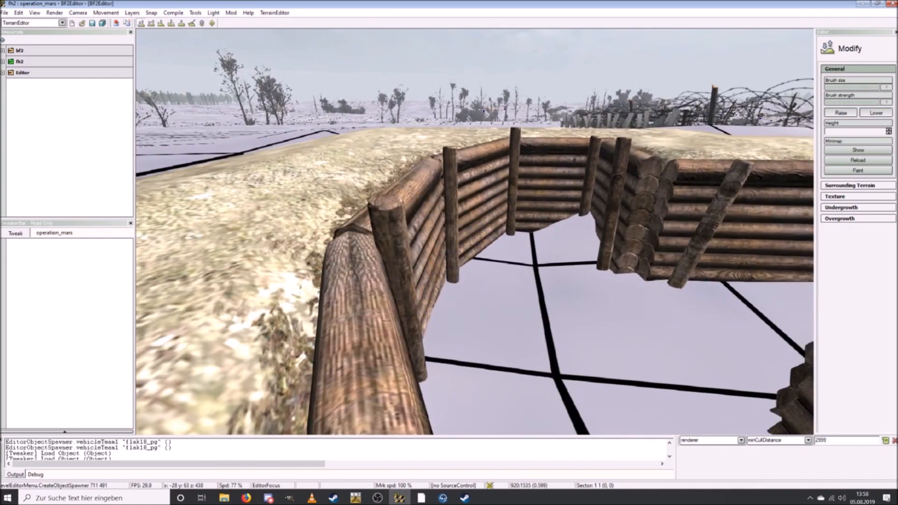
Step: Lower the remaining high terrain at the foot of the bay's far log walls
{"action": "key", "text": "ctrl+s"}
{"action": "key", "text": "ctrl+d"}
{"action": "key", "text": "ctrl+w"}
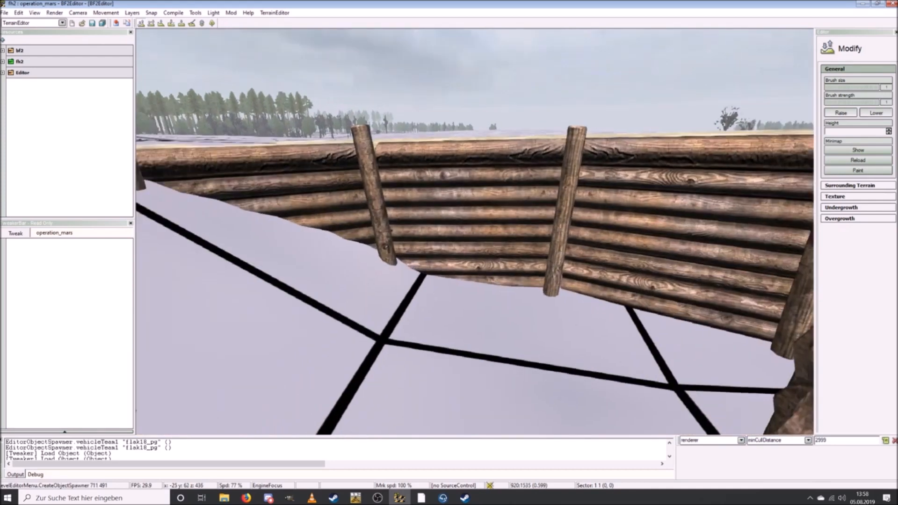
{"action": "key", "text": "ctrl+d"}
{"action": "mouse_move", "coordinate": [411, 200]}
{"action": "left_mouse_down"}
{"action": "mouse_move", "coordinate": [399, 239]}
{"action": "mouse_move", "coordinate": [402, 282]}
{"action": "mouse_move", "coordinate": [388, 294]}
{"action": "left_mouse_up"}
{"action": "key", "text": "ctrl+d"}
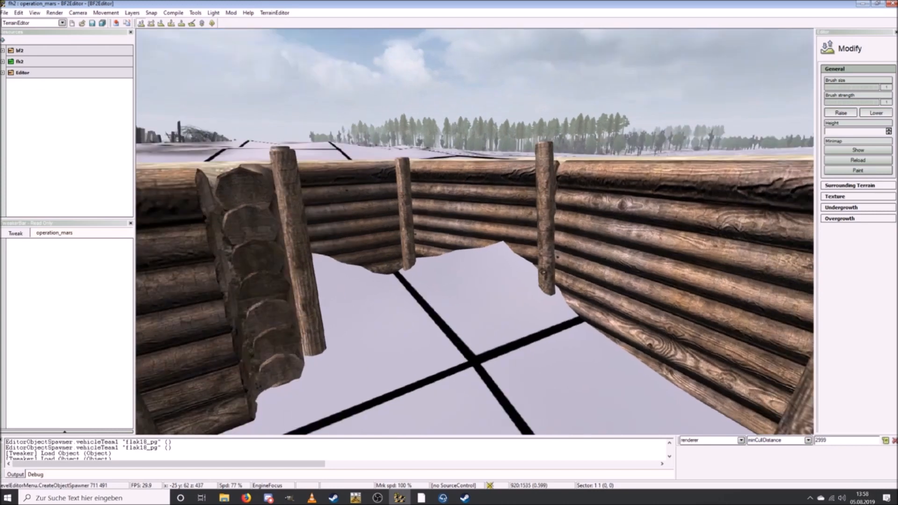
{"action": "left_click_drag", "start_coordinate": [409, 230], "coordinate": [406, 233]}
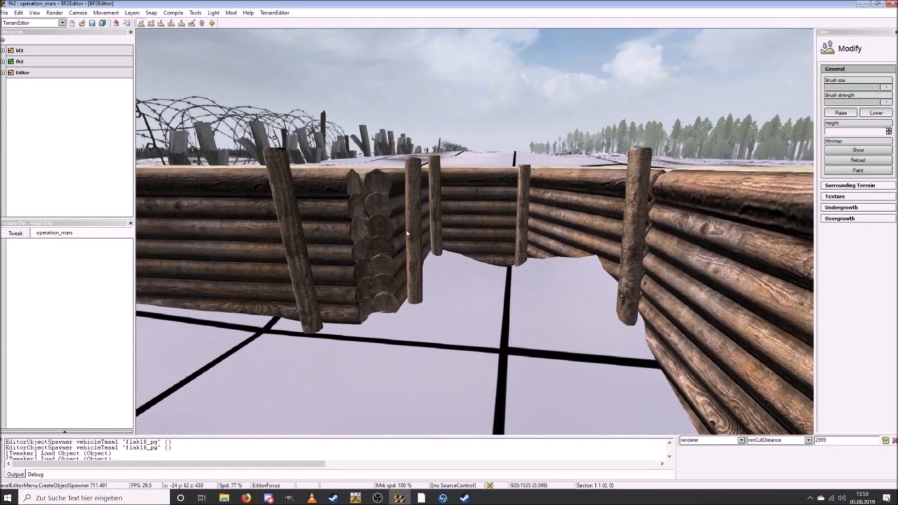
Step: Adjust the terrain height along the outer edge of the earth bank surrounding the end bay
{"action": "key", "text": "ctrl+d"}
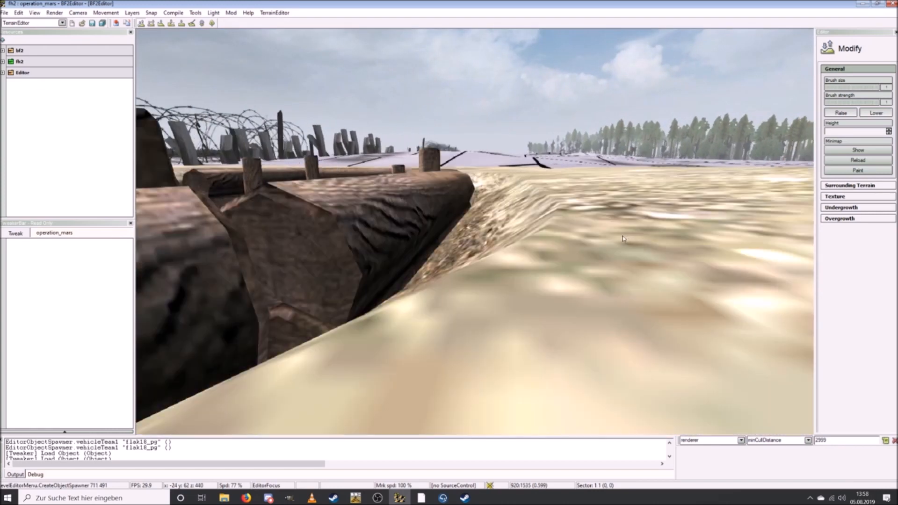
{"action": "mouse_move", "coordinate": [602, 202]}
{"action": "left_mouse_down"}
{"action": "mouse_move", "coordinate": [578, 252]}
{"action": "mouse_move", "coordinate": [573, 301]}
{"action": "left_mouse_up"}
{"action": "key", "text": "ctrl+a"}
{"action": "key", "text": "ctrl+w"}
{"action": "key", "text": "ctrl+d"}
{"action": "key", "text": "ctrl+w"}
{"action": "left_click", "coordinate": [583, 291]}
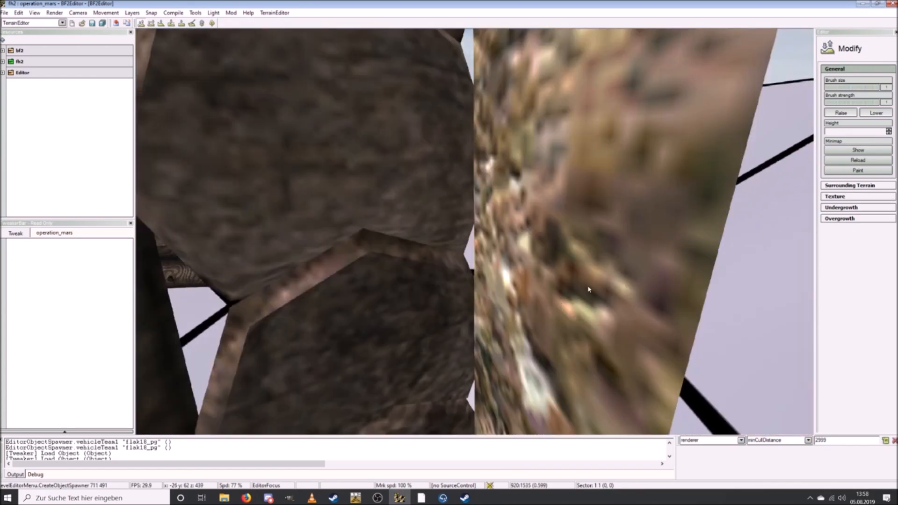
{"action": "key", "text": "ctrl+s"}
{"action": "left_click", "coordinate": [519, 276]}
{"action": "key", "text": "ctrl+s"}
{"action": "key", "text": "ctrl+a"}
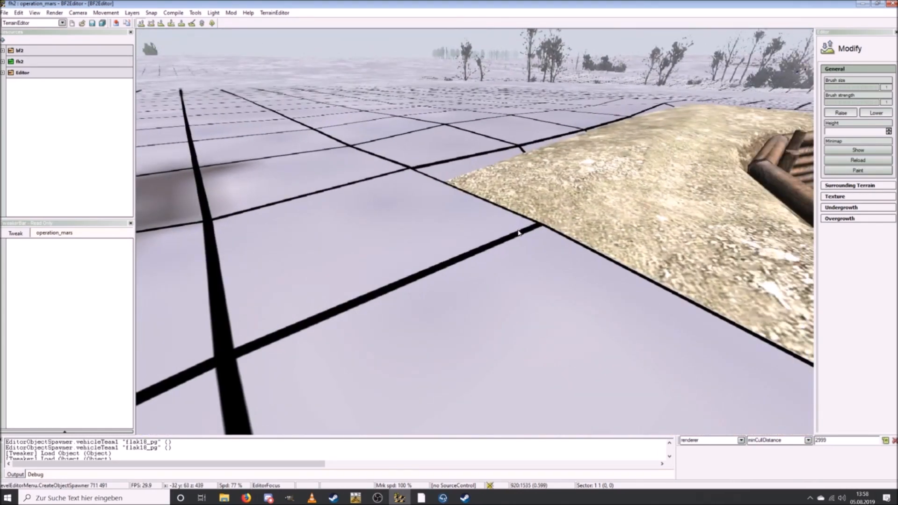
{"action": "left_click_drag", "start_coordinate": [519, 233], "coordinate": [526, 254]}
{"action": "left_click_drag", "start_coordinate": [434, 184], "coordinate": [433, 184]}
Step: Fit the terrain to the outer corner of the bay's earth bank
{"action": "key", "text": "ctrl+a"}
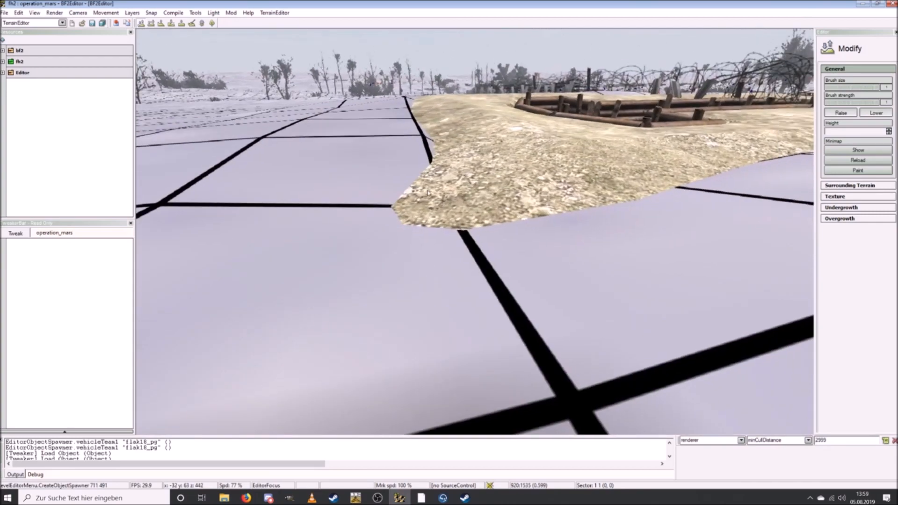
{"action": "key", "text": "ctrl+w"}
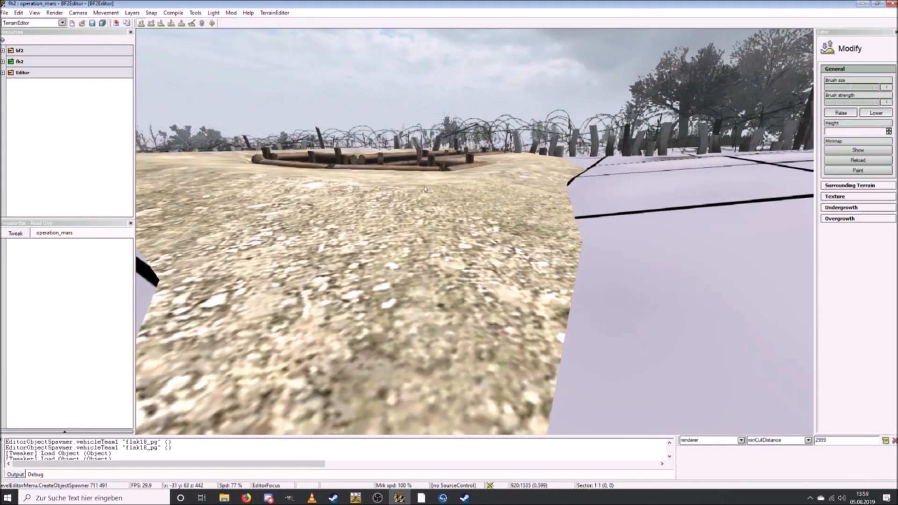
{"action": "key", "text": "ctrl+a"}
{"action": "left_click_drag", "start_coordinate": [410, 190], "coordinate": [409, 190]}
{"action": "key", "text": "ctrl+w"}
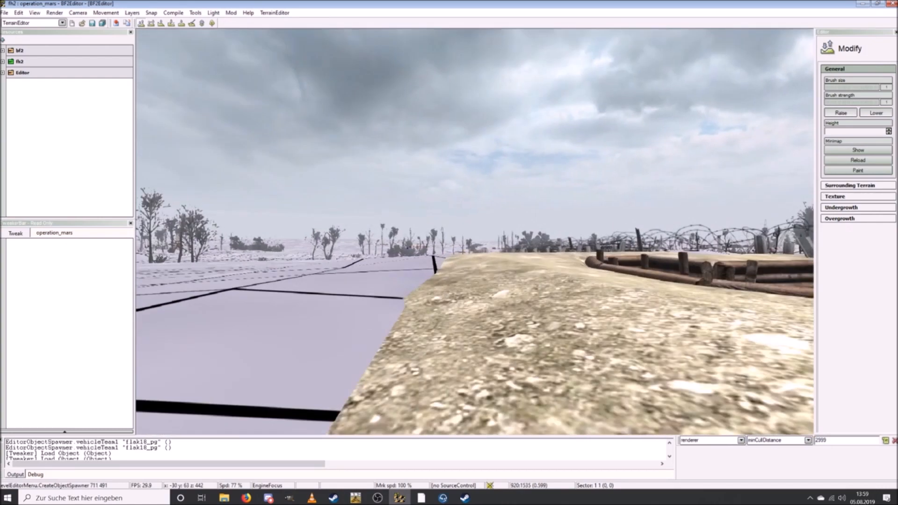
{"action": "left_click", "coordinate": [372, 249]}
Step: Blend the ground into the side of the earth bank that faces the barbed-wire fence
{"action": "key", "text": "ctrl+w"}
{"action": "left_click_drag", "start_coordinate": [410, 273], "coordinate": [368, 258]}
{"action": "key", "text": "ctrl+s"}
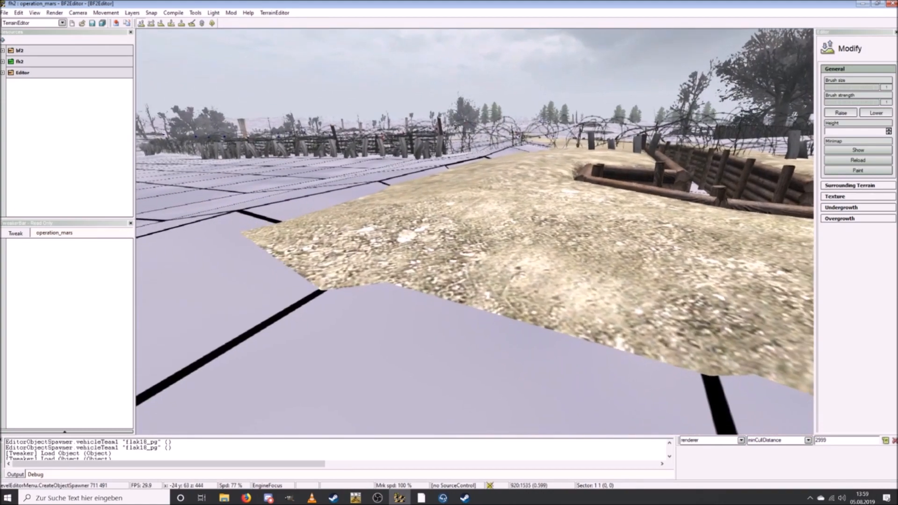
{"action": "key", "text": "ctrl+w"}
{"action": "key", "text": "ctrl+s"}
{"action": "left_click", "coordinate": [419, 209]}
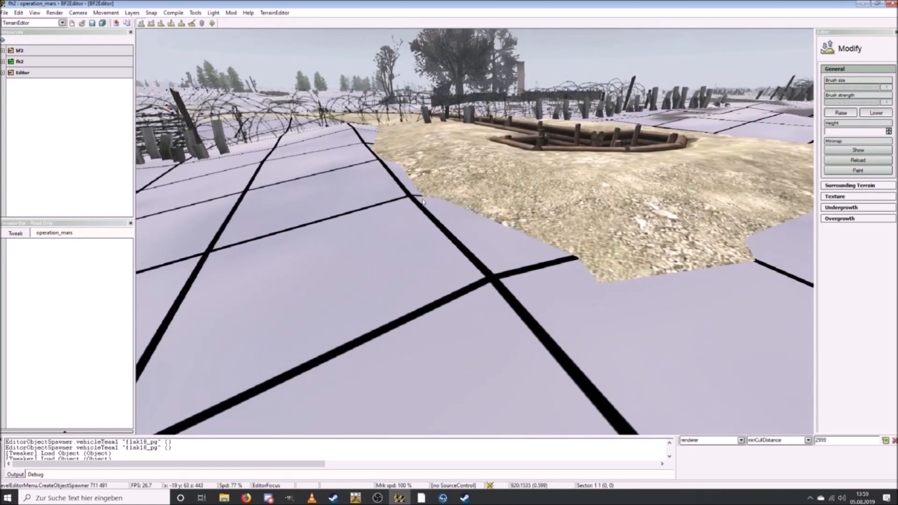
{"action": "left_click", "coordinate": [419, 210]}
{"action": "left_click_drag", "start_coordinate": [420, 209], "coordinate": [417, 204]}
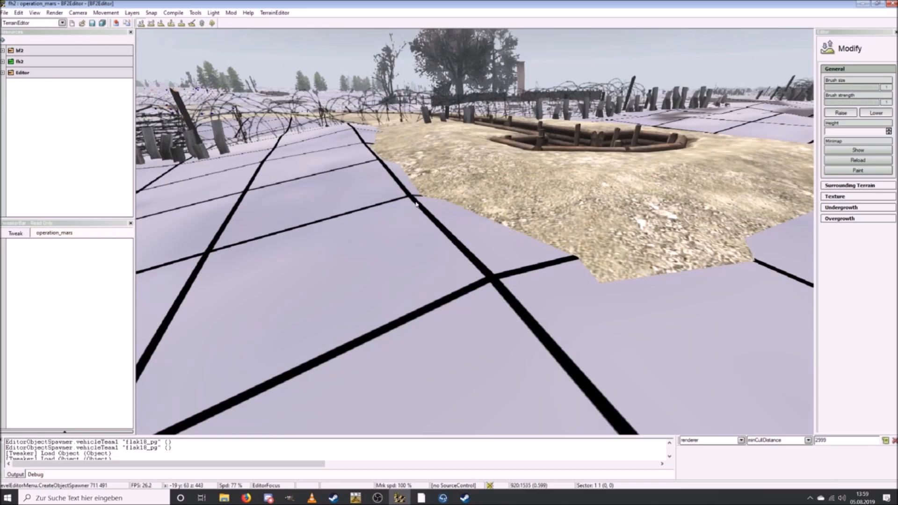
Step: Switch to the LevelEditor and select the ru_trenchlogged_m1_mg trench piece at the barbed-wire crossing
{"action": "key", "text": "ctrl+w"}
{"action": "key", "text": "ctrl+s"}
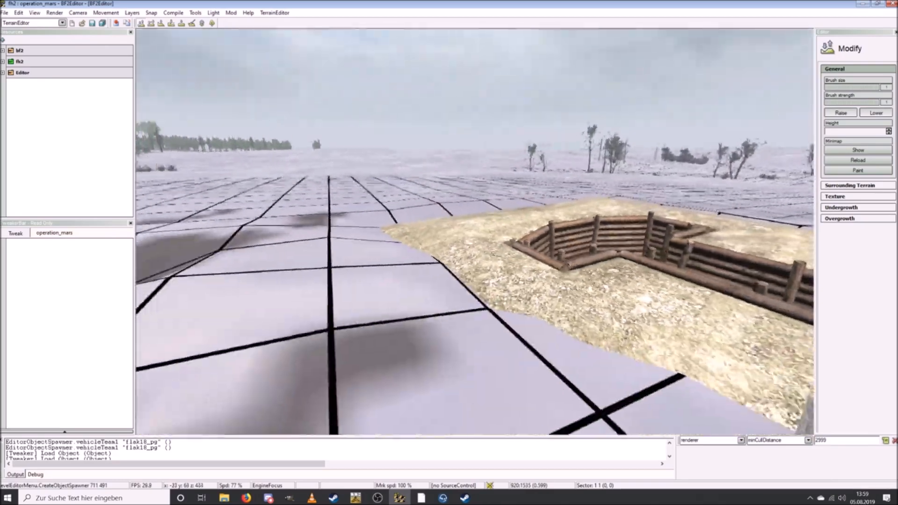
{"action": "key", "text": "ctrl+w"}
{"action": "key", "text": "ctrl+w"}
{"action": "key", "text": "ctrl+s"}
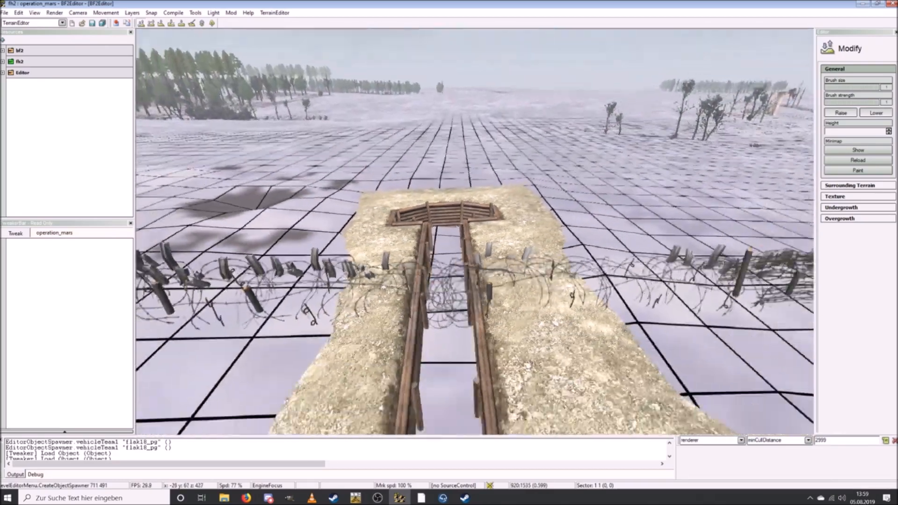
{"action": "key", "text": "ctrl+s"}
{"action": "key", "text": "ctrl+d"}
{"action": "left_click", "coordinate": [23, 26]}
{"action": "left_click", "coordinate": [18, 39]}
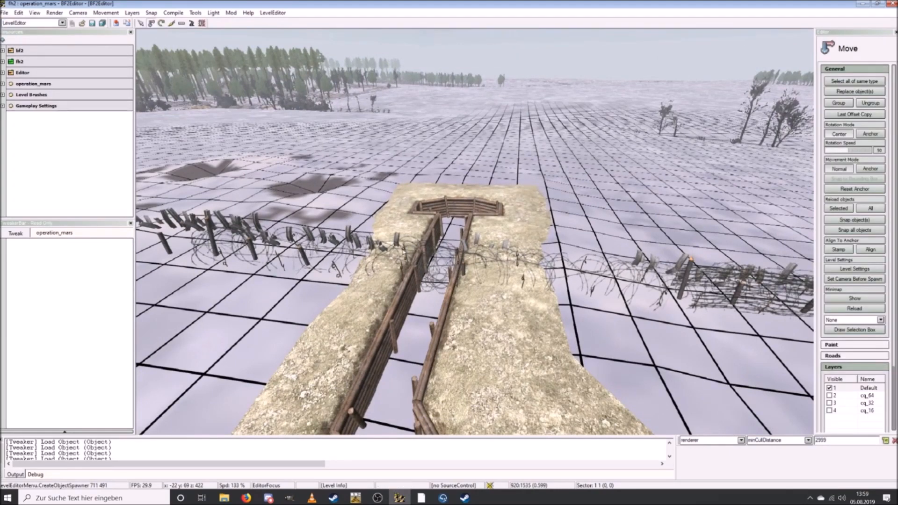
{"action": "left_click", "coordinate": [456, 283]}
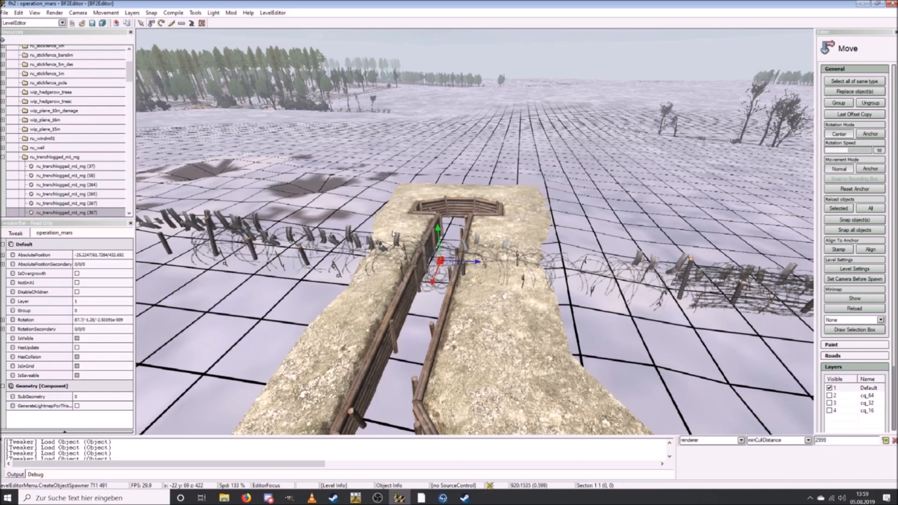
Step: Delete the barbedfence_des wire piece that crosses the trench by the broken stakes
{"action": "right_click_drag", "start_coordinate": [293, 246], "coordinate": [401, 237]}
{"action": "left_click", "coordinate": [407, 239]}
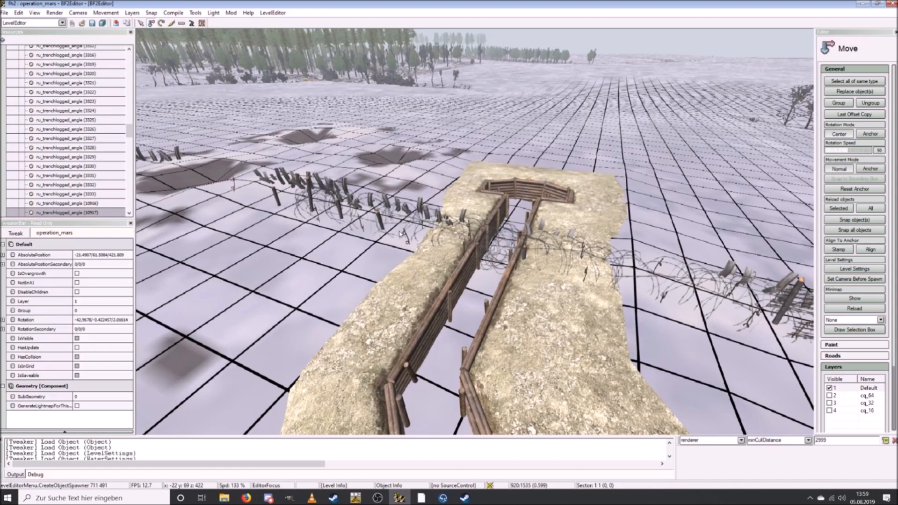
{"action": "left_click", "coordinate": [398, 233]}
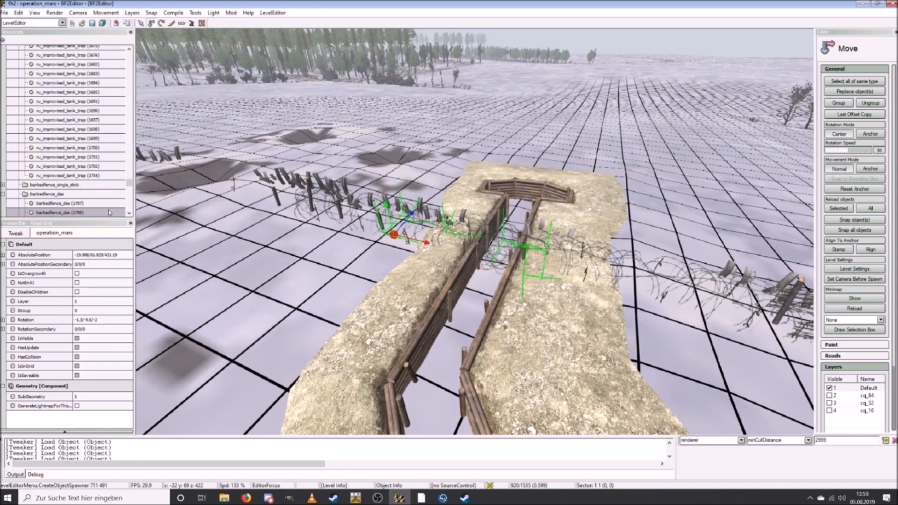
{"action": "left_click", "coordinate": [93, 214]}
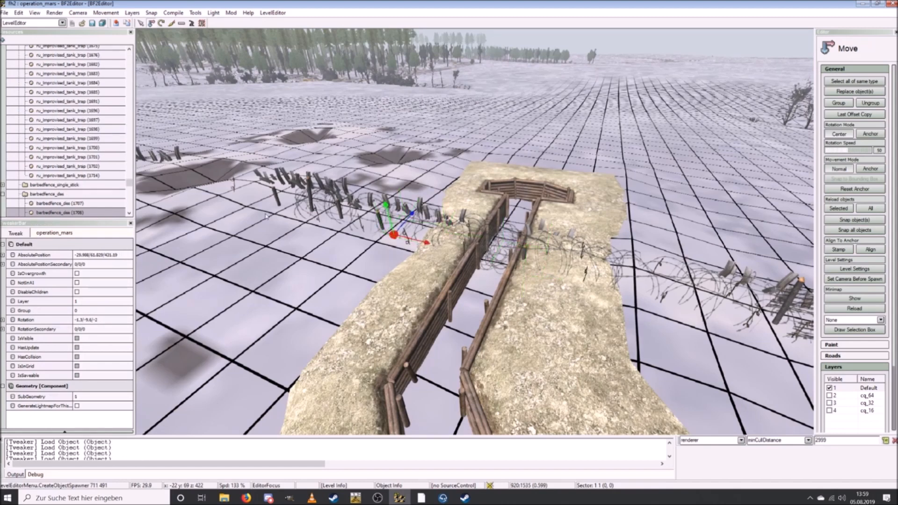
{"action": "key", "text": "Delete"}
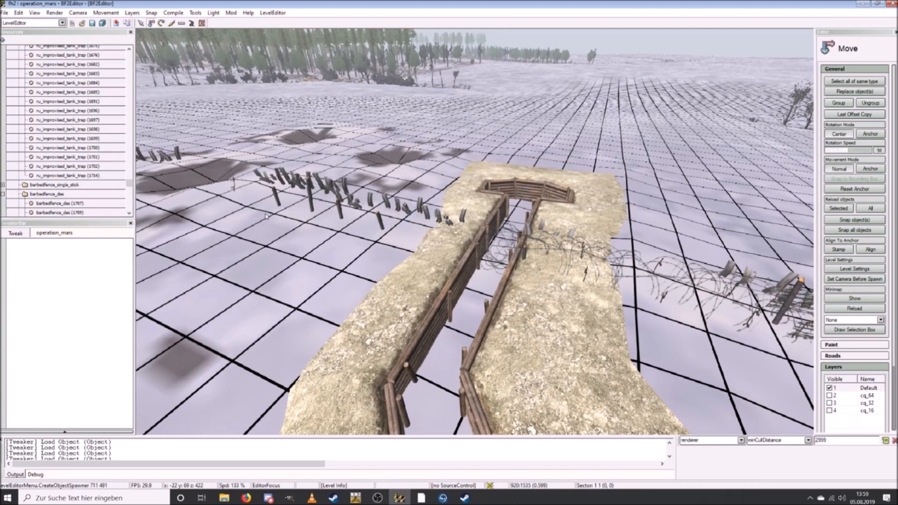
Step: Move the remaining barbedfence_des piece from the far bank across the trench to the bare row of stakes on the opposite side
{"action": "key", "text": "ctrl+w"}
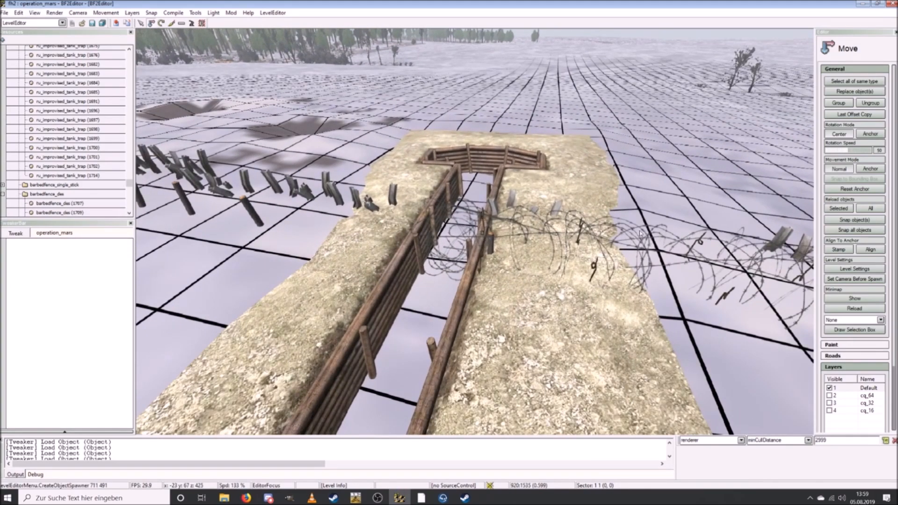
{"action": "key", "text": "ctrl+s"}
{"action": "key", "text": "ctrl+d"}
{"action": "left_click", "coordinate": [621, 274]}
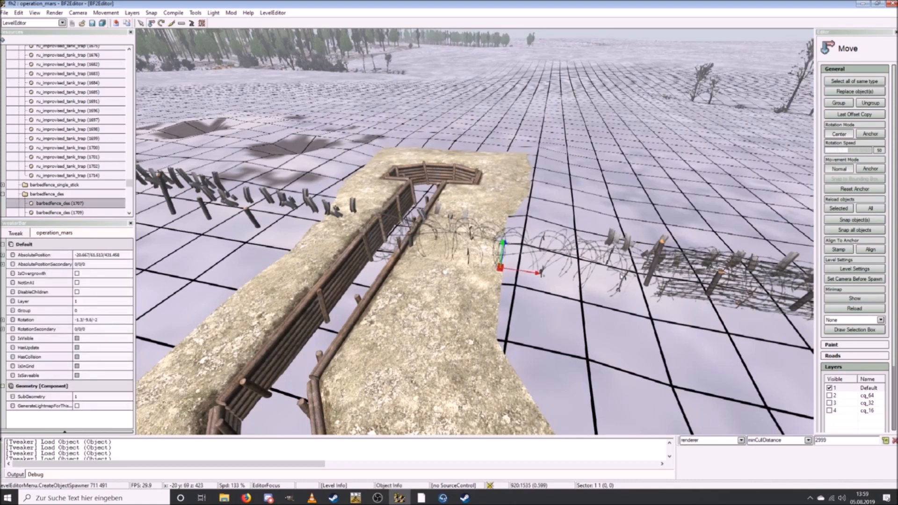
{"action": "left_click", "coordinate": [611, 279]}
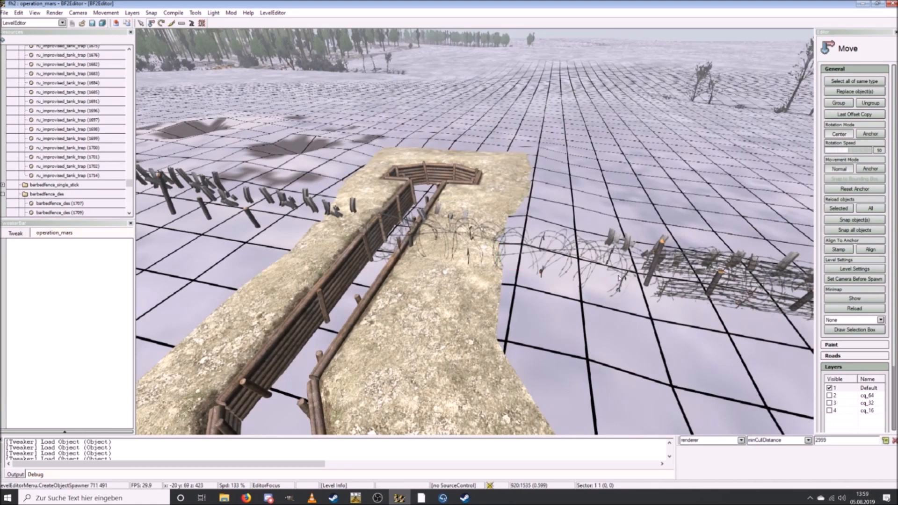
{"action": "left_click", "coordinate": [624, 278]}
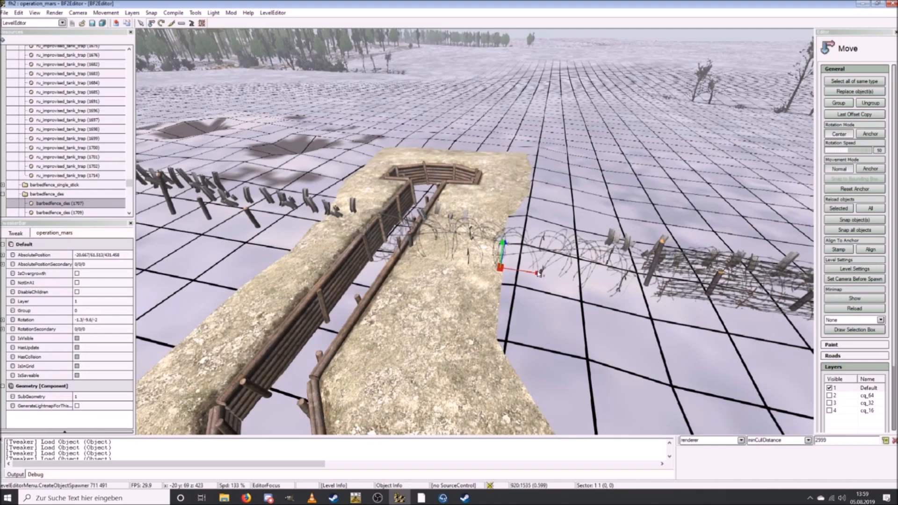
{"action": "left_click_drag", "start_coordinate": [541, 274], "coordinate": [270, 232]}
{"action": "key", "text": "a"}
{"action": "right_click_drag", "start_coordinate": [309, 243], "coordinate": [439, 225]}
{"action": "left_click_drag", "start_coordinate": [616, 232], "coordinate": [569, 232]}
Step: Adjust the height of the moved barbed-wire piece so it fits the ground around the stakes
{"action": "key", "text": "d"}
{"action": "key", "text": "w"}
{"action": "right_click_drag", "start_coordinate": [538, 254], "coordinate": [531, 215]}
{"action": "key", "text": "s"}
{"action": "left_click_drag", "start_coordinate": [383, 235], "coordinate": [381, 225]}
{"action": "key", "text": "s"}
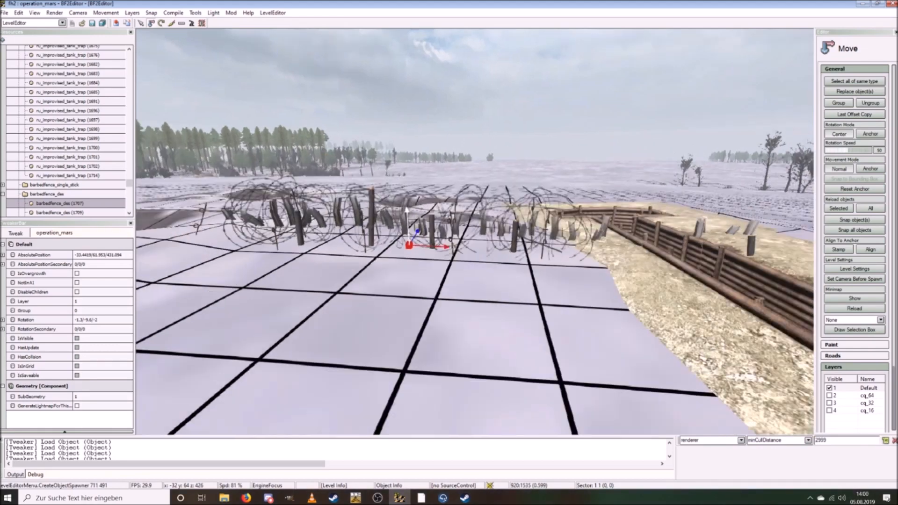
Step: Examine how the relocated barbed wire lines up with the stakes and the edge of the trench bank
{"action": "key", "text": "d"}
{"action": "right_click_drag", "start_coordinate": [381, 225], "coordinate": [339, 225]}
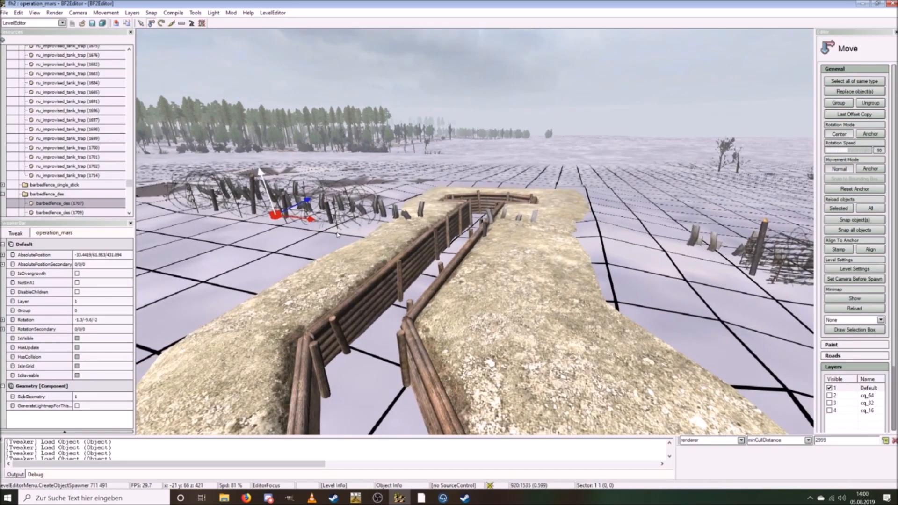
{"action": "right_click_drag", "start_coordinate": [338, 235], "coordinate": [345, 203]}
{"action": "key", "text": "s"}
{"action": "key", "text": "a"}
{"action": "key", "text": "w"}
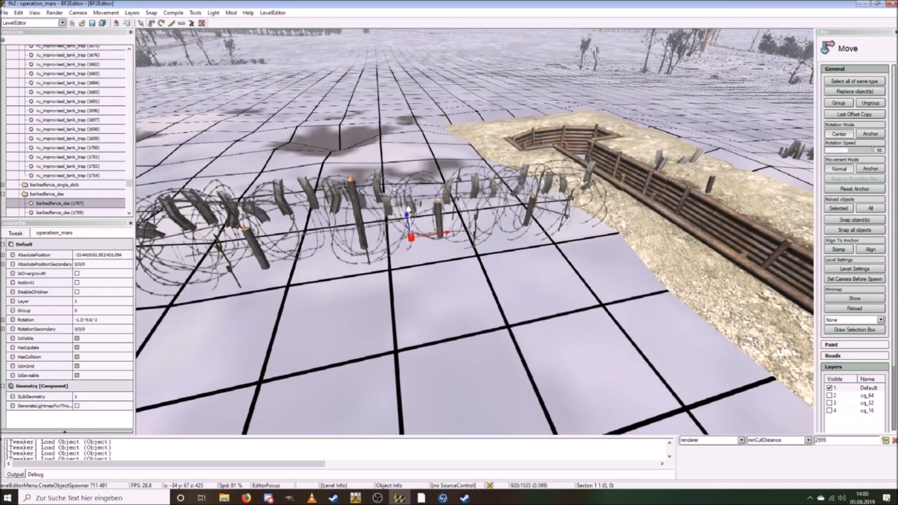
{"action": "key", "text": "s"}
{"action": "right_click_drag", "start_coordinate": [345, 203], "coordinate": [375, 214]}
{"action": "scroll", "coordinate": [374, 214], "scroll_direction": "up", "scroll_amount": 5}
{"action": "right_click", "coordinate": [374, 214]}
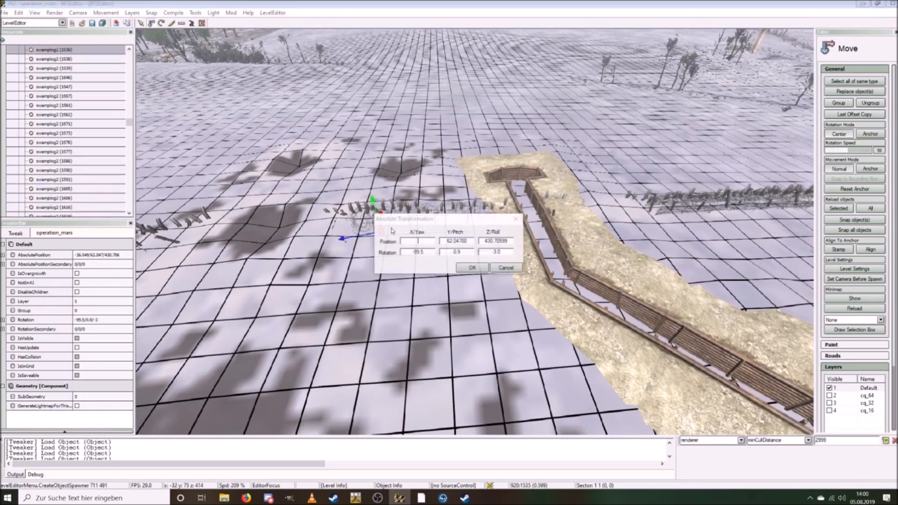
{"action": "left_click", "coordinate": [503, 267]}
Step: Place a copy of the relocated barbed-wire piece across the trench, in the gap between the earth bank and the wattle fence
{"action": "key", "text": "w"}
{"action": "right_click_drag", "start_coordinate": [423, 257], "coordinate": [408, 256]}
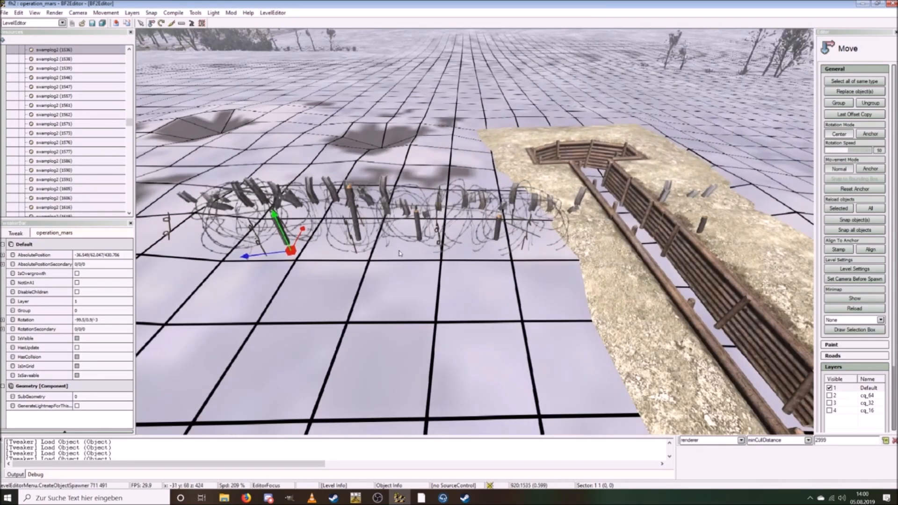
{"action": "left_click", "coordinate": [426, 240]}
{"action": "left_click", "coordinate": [421, 238]}
{"action": "key", "text": "s"}
{"action": "key", "text": "d"}
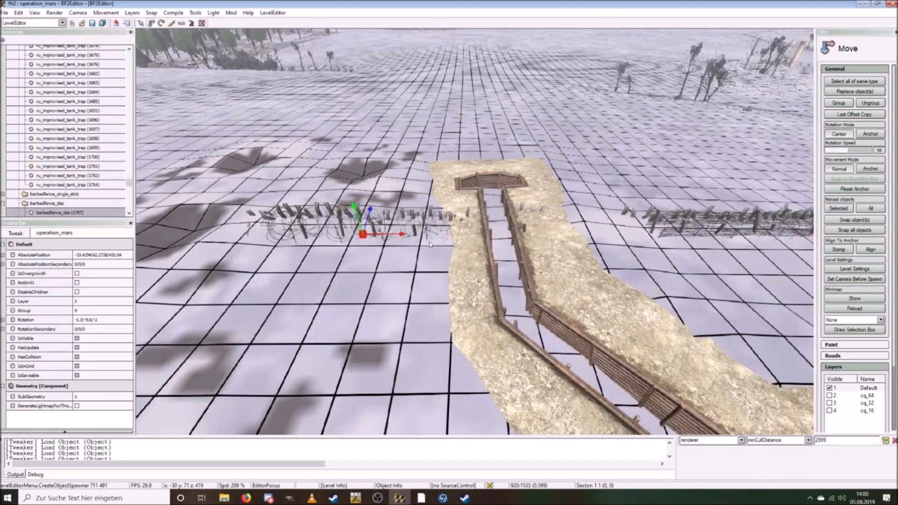
{"action": "left_click_drag", "start_coordinate": [363, 236], "coordinate": [614, 247]}
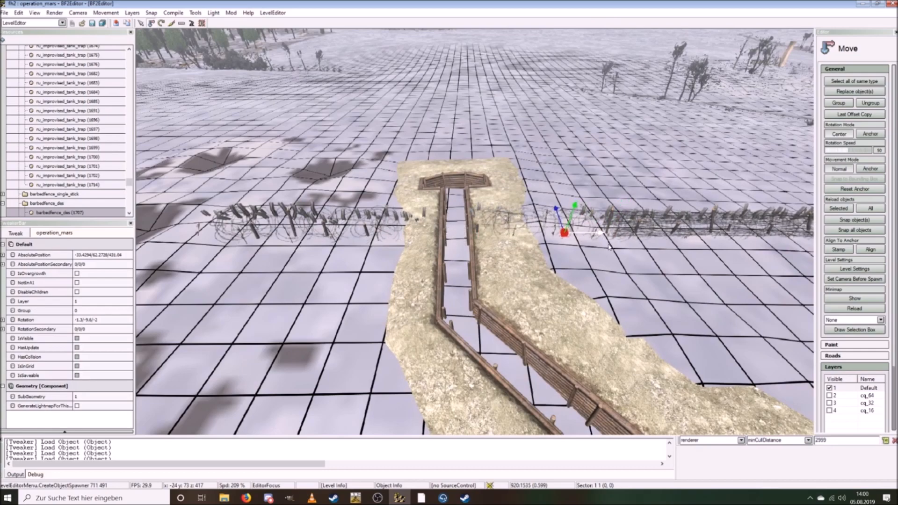
Step: Fine-tune the height of the copied barbed-wire piece beside the earth bank
{"action": "key", "text": "d"}
{"action": "key", "text": "w"}
{"action": "right_click_drag", "start_coordinate": [597, 247], "coordinate": [590, 246]}
{"action": "scroll", "coordinate": [590, 246], "scroll_direction": "down", "scroll_amount": 5}
{"action": "key", "text": "d"}
{"action": "key", "text": "w"}
{"action": "scroll", "coordinate": [591, 246], "scroll_direction": "down", "scroll_amount": 4}
{"action": "key", "text": "s"}
{"action": "key", "text": "a"}
{"action": "mouse_move", "coordinate": [512, 221]}
{"action": "left_mouse_down"}
{"action": "mouse_move", "coordinate": [512, 210]}
{"action": "mouse_move", "coordinate": [512, 219]}
{"action": "left_mouse_up"}
Step: Examine the barbed wire on both sides of the trench from ground level and from farther back
{"action": "key", "text": "a"}
{"action": "key", "text": "s"}
{"action": "key", "text": "a"}
{"action": "key", "text": "w"}
{"action": "key", "text": "a"}
{"action": "right_click_drag", "start_coordinate": [488, 231], "coordinate": [489, 232]}
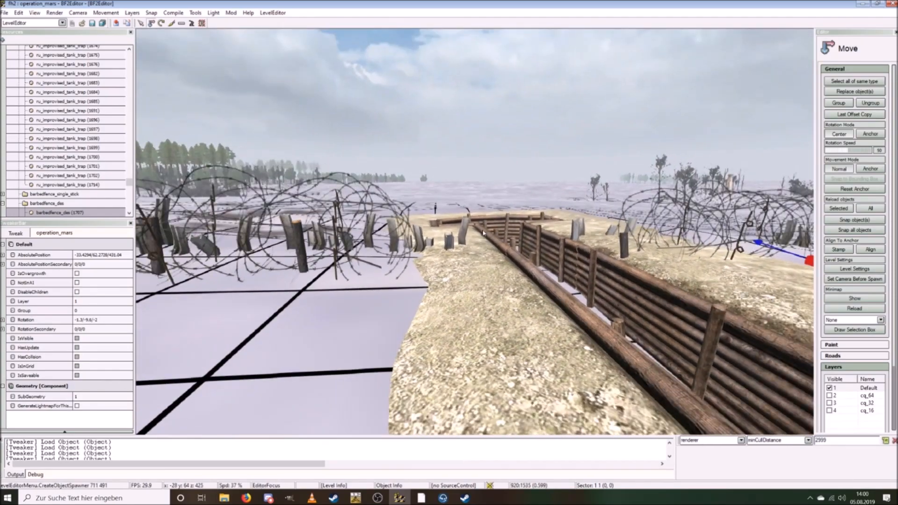
{"action": "key", "text": "s"}
{"action": "key", "text": "d"}
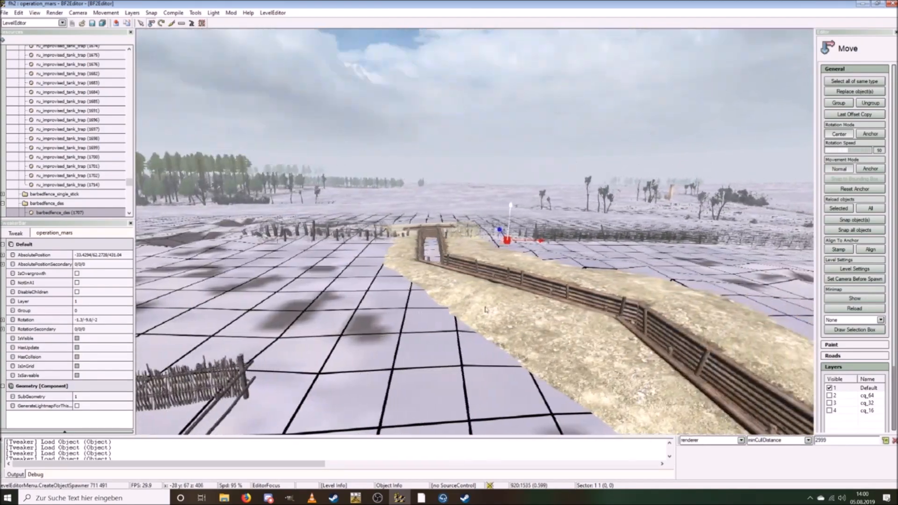
Step: Deselect the wire piece and switch the terrain rendering to the detail texture view
{"action": "left_click", "coordinate": [689, 276]}
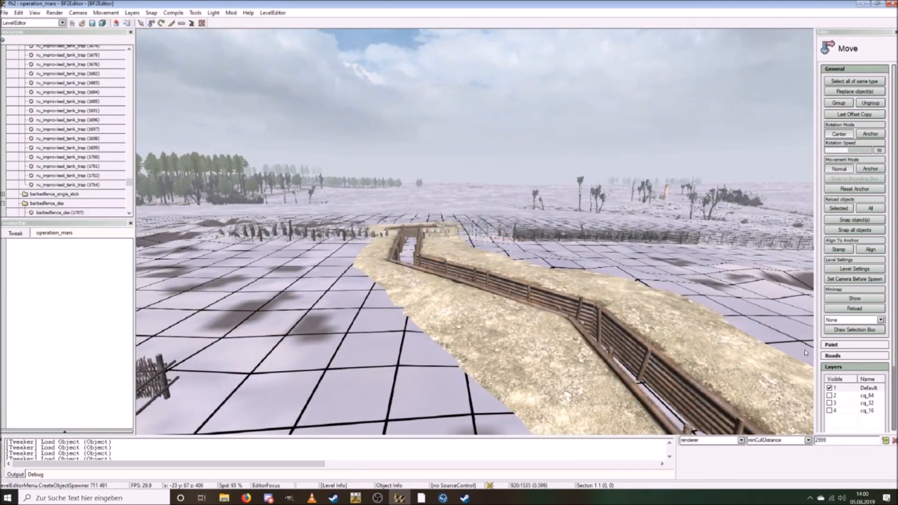
{"action": "left_click", "coordinate": [54, 12]}
{"action": "left_click", "coordinate": [75, 51]}
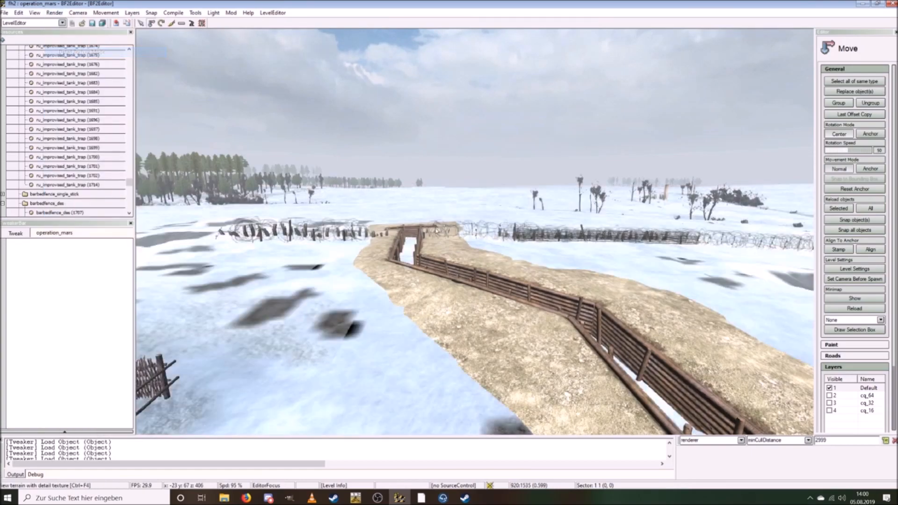
Step: Inspect the textured trench floor, earth banks and barbed-wire crossing along the whole length of the trench
{"action": "key", "text": "s"}
{"action": "key", "text": "w"}
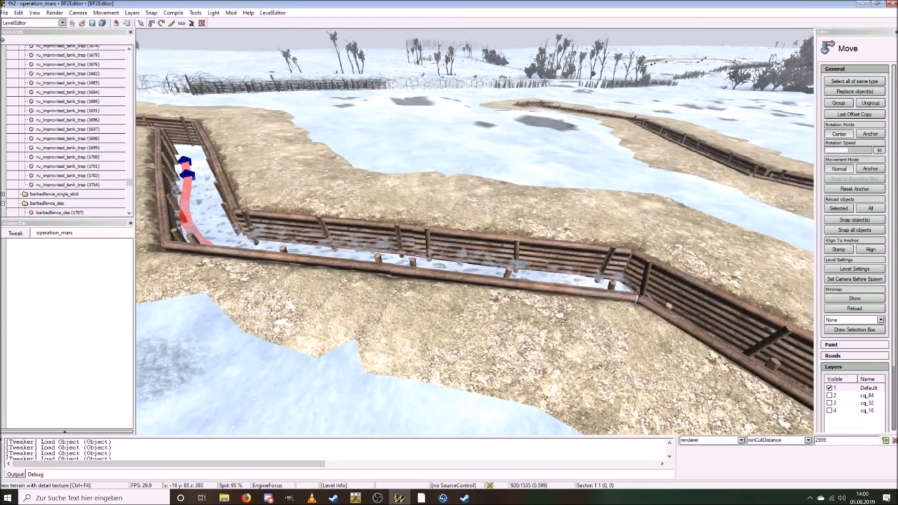
{"action": "key", "text": "w"}
{"action": "key", "text": "s"}
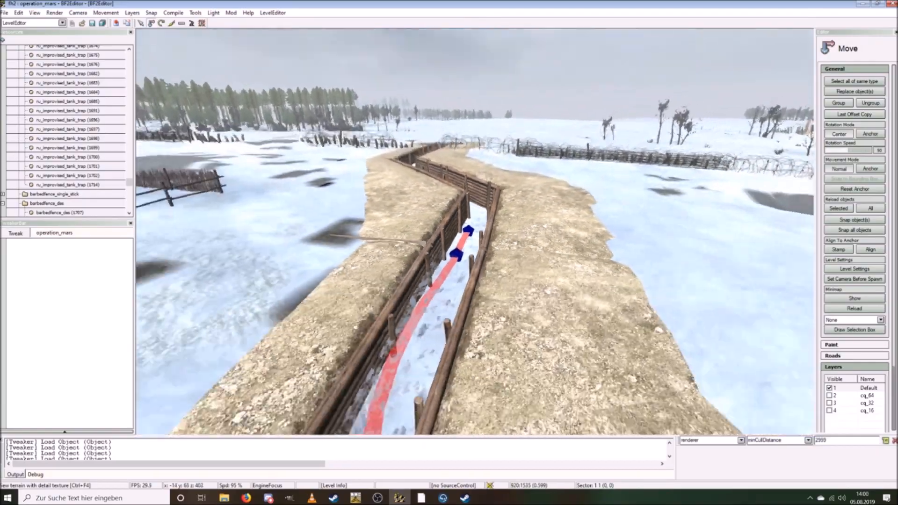
{"action": "key", "text": "w"}
{"action": "key", "text": "s"}
{"action": "key", "text": "s"}
{"action": "key", "text": "w"}
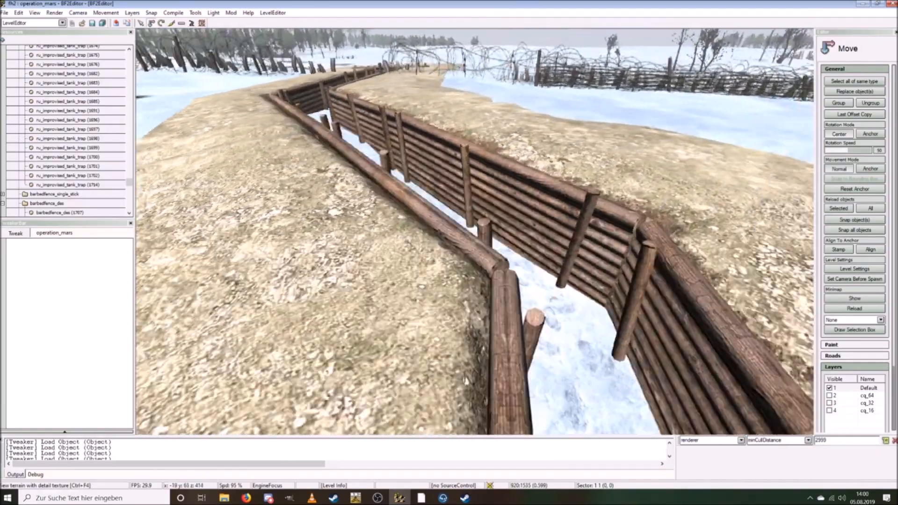
{"action": "key", "text": "d"}
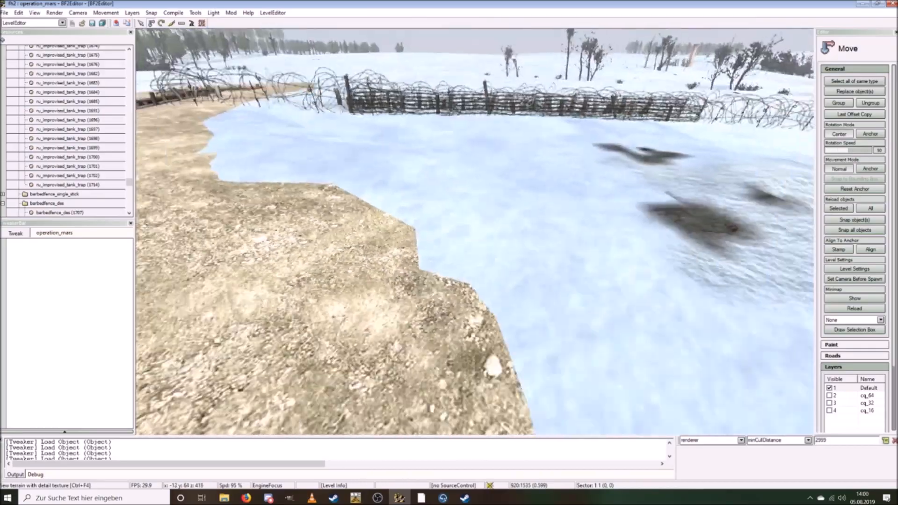
{"action": "key", "text": "s"}
{"action": "key", "text": "s"}
{"action": "key", "text": "w"}
{"action": "key", "text": "s"}
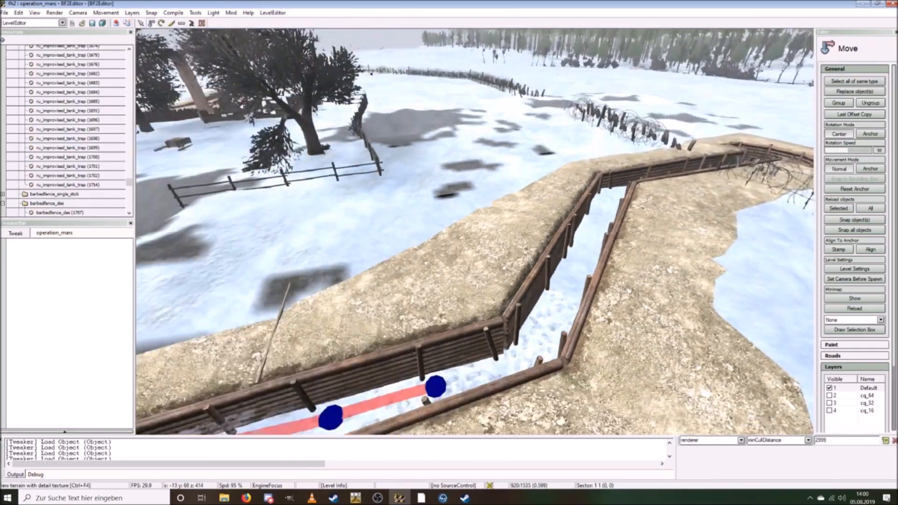
{"action": "key", "text": "w"}
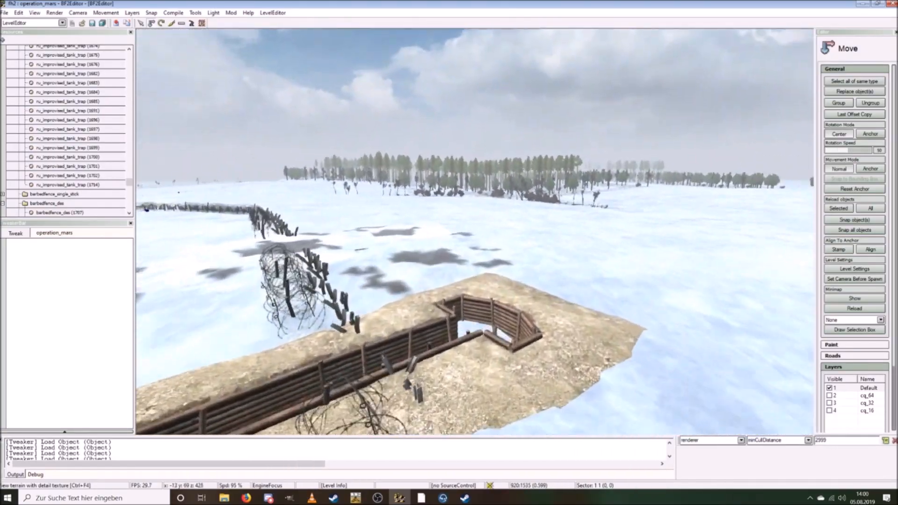
{"action": "key", "text": "s"}
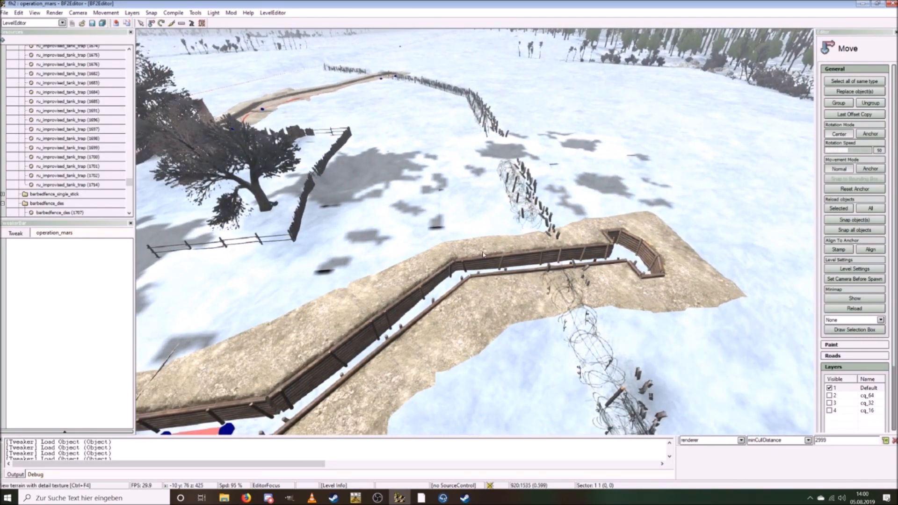
Step: Switch to the TerrainEditor's Texture tool and choose layer 5, meuse_6_dirtmud_env, with paint mode Both and brush strength 100
{"action": "left_click", "coordinate": [37, 23]}
{"action": "left_click", "coordinate": [26, 53]}
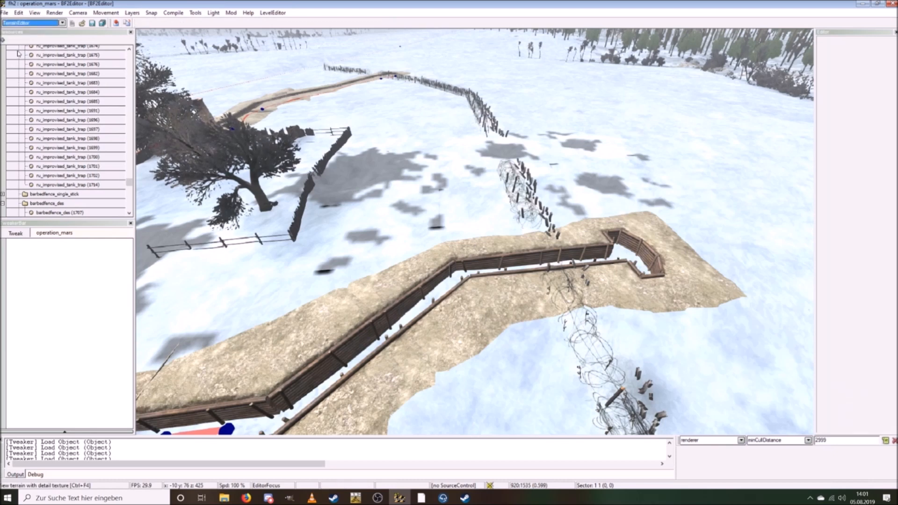
{"action": "left_click", "coordinate": [193, 22]}
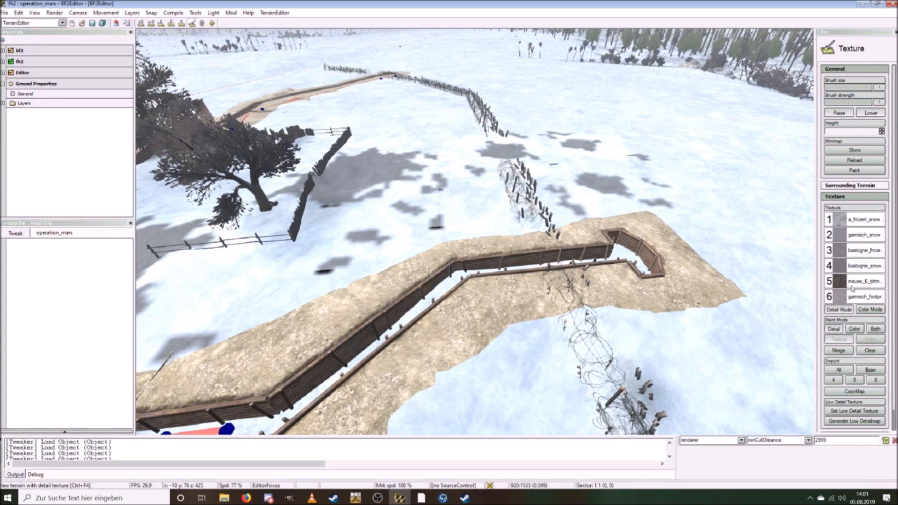
{"action": "left_click", "coordinate": [853, 286]}
{"action": "left_click", "coordinate": [870, 351]}
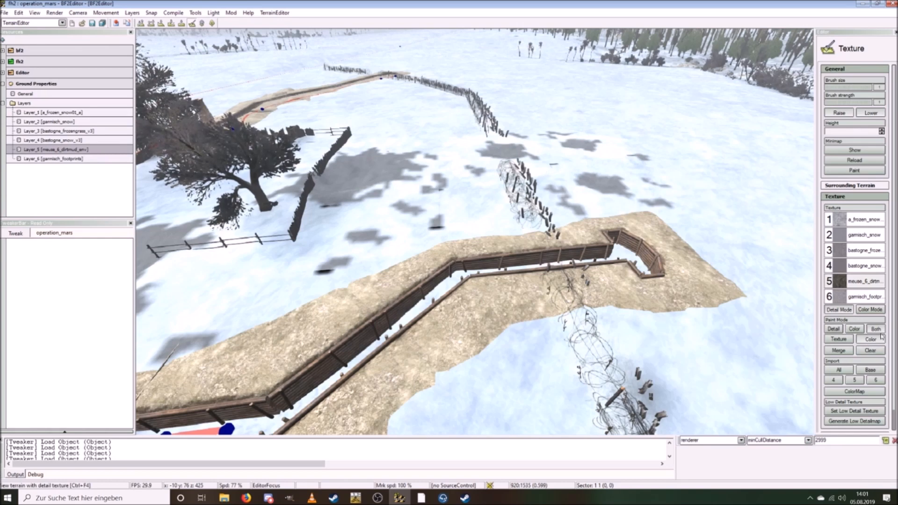
{"action": "left_click_drag", "start_coordinate": [852, 102], "coordinate": [877, 103]}
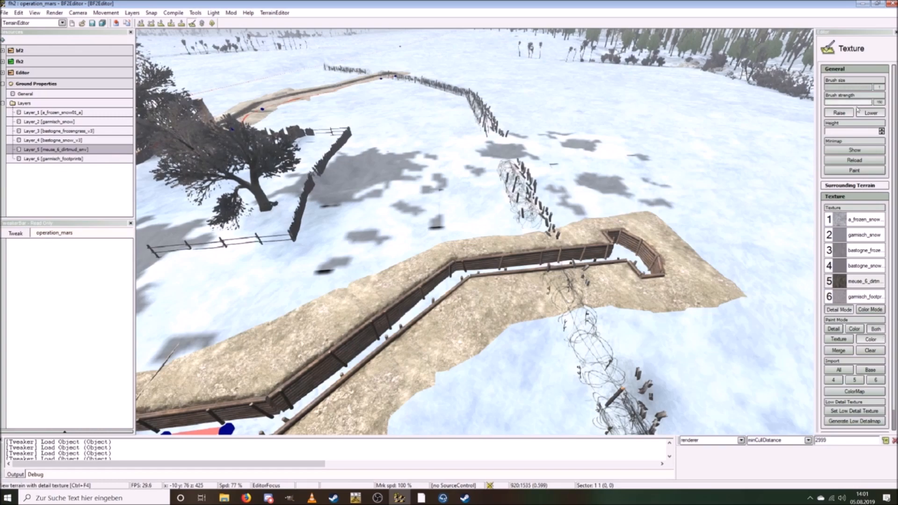
Step: Paint the mud texture over the snowy floor of the trench's end bay
{"action": "right_click", "coordinate": [677, 175]}
{"action": "key", "text": "w"}
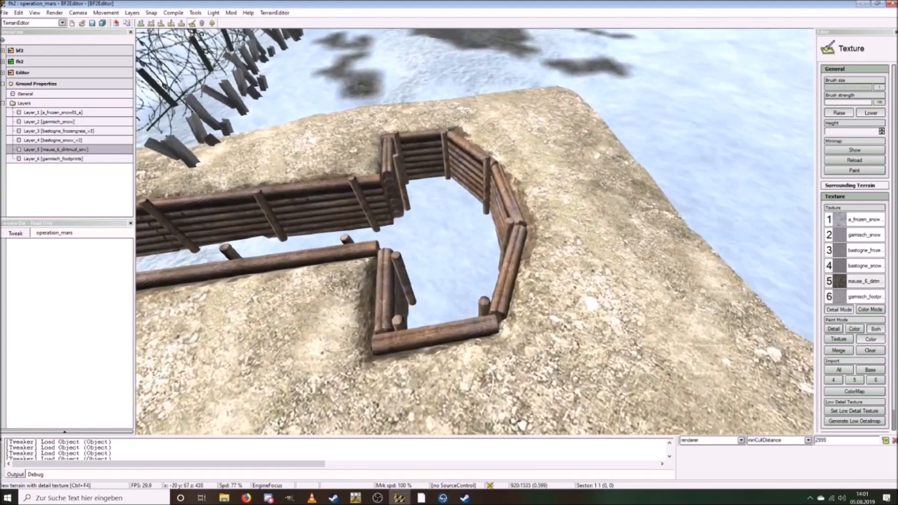
{"action": "key", "text": "w"}
{"action": "key", "text": "s"}
{"action": "right_click", "coordinate": [477, 219]}
{"action": "mouse_move", "coordinate": [487, 243]}
{"action": "left_mouse_down"}
{"action": "mouse_move", "coordinate": [457, 239]}
{"action": "mouse_move", "coordinate": [403, 186]}
{"action": "mouse_move", "coordinate": [524, 169]}
{"action": "mouse_move", "coordinate": [557, 233]}
{"action": "mouse_move", "coordinate": [511, 147]}
{"action": "mouse_move", "coordinate": [496, 262]}
{"action": "mouse_move", "coordinate": [538, 205]}
{"action": "mouse_move", "coordinate": [440, 201]}
{"action": "mouse_move", "coordinate": [378, 343]}
{"action": "mouse_move", "coordinate": [523, 216]}
{"action": "mouse_move", "coordinate": [499, 337]}
{"action": "mouse_move", "coordinate": [530, 236]}
{"action": "left_mouse_up"}
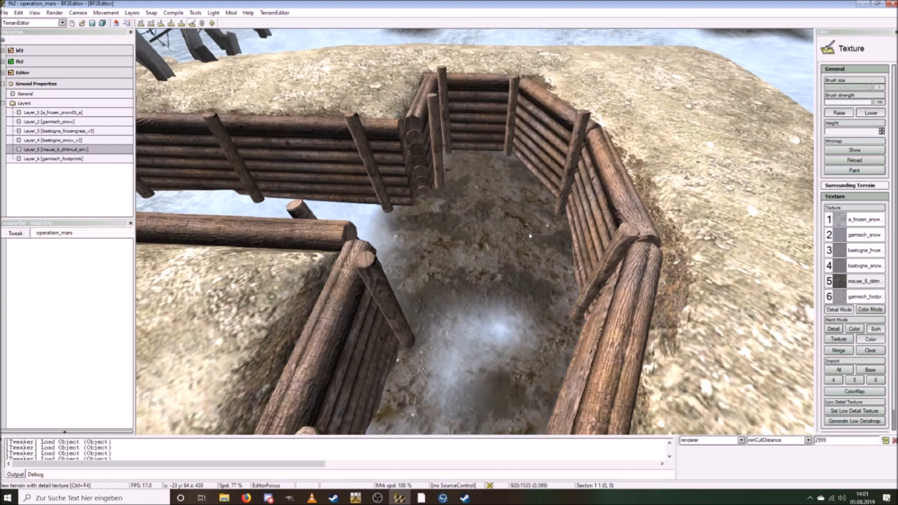
Step: Cover the remaining snow patches in the end bay with mud, up to its log walls and entrance
{"action": "key", "text": "s"}
{"action": "mouse_move", "coordinate": [473, 259]}
{"action": "left_mouse_down"}
{"action": "mouse_move", "coordinate": [501, 237]}
{"action": "mouse_move", "coordinate": [453, 240]}
{"action": "left_mouse_up"}
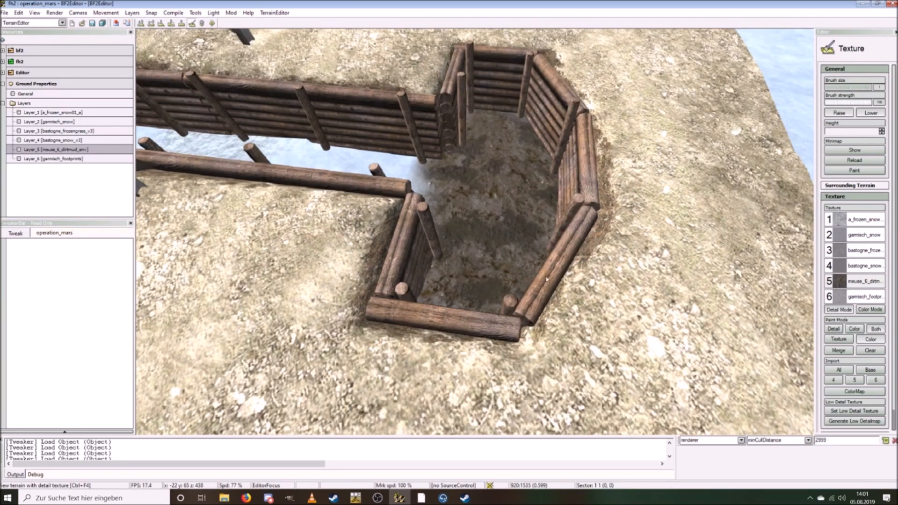
{"action": "left_click_drag", "start_coordinate": [424, 191], "coordinate": [448, 134]}
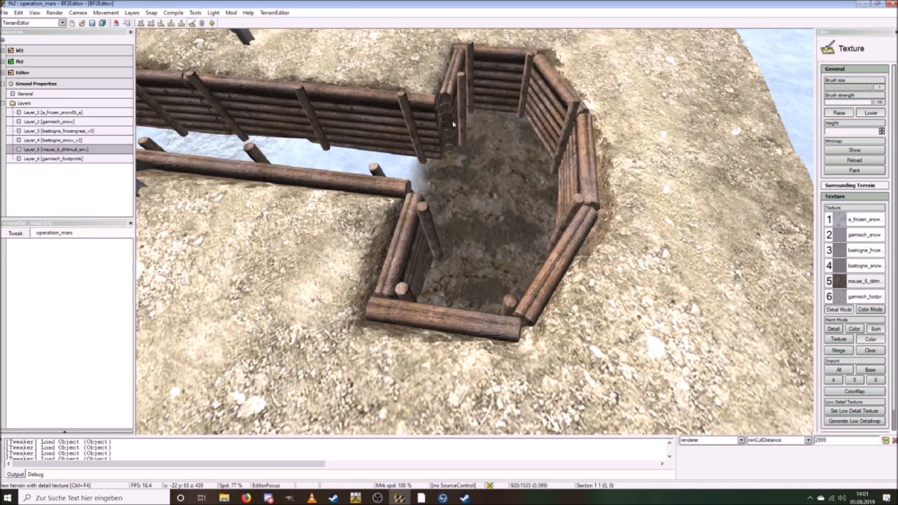
{"action": "left_click_drag", "start_coordinate": [510, 100], "coordinate": [543, 109]}
Step: Select texture layer 2, garmisch_snow, and turn on the display of undergrowth around the trench
{"action": "left_click", "coordinate": [864, 235]}
{"action": "right_click_drag", "start_coordinate": [361, 179], "coordinate": [380, 180], "text": "ctrl"}
{"action": "mouse_move", "coordinate": [375, 193]}
{"action": "left_mouse_down"}
{"action": "mouse_move", "coordinate": [428, 201]}
{"action": "mouse_move", "coordinate": [455, 188]}
{"action": "mouse_move", "coordinate": [482, 211]}
{"action": "mouse_move", "coordinate": [300, 162]}
{"action": "mouse_move", "coordinate": [493, 159]}
{"action": "mouse_move", "coordinate": [381, 136]}
{"action": "left_mouse_up"}
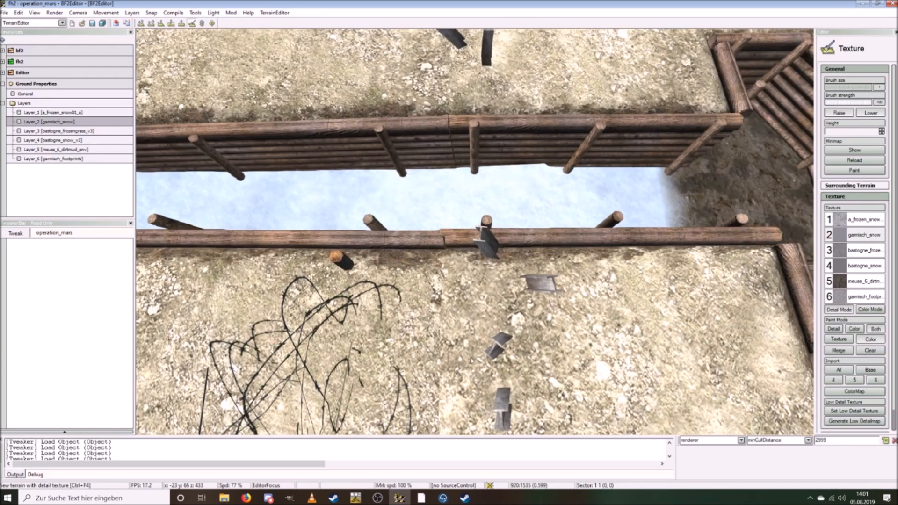
{"action": "key", "text": "s"}
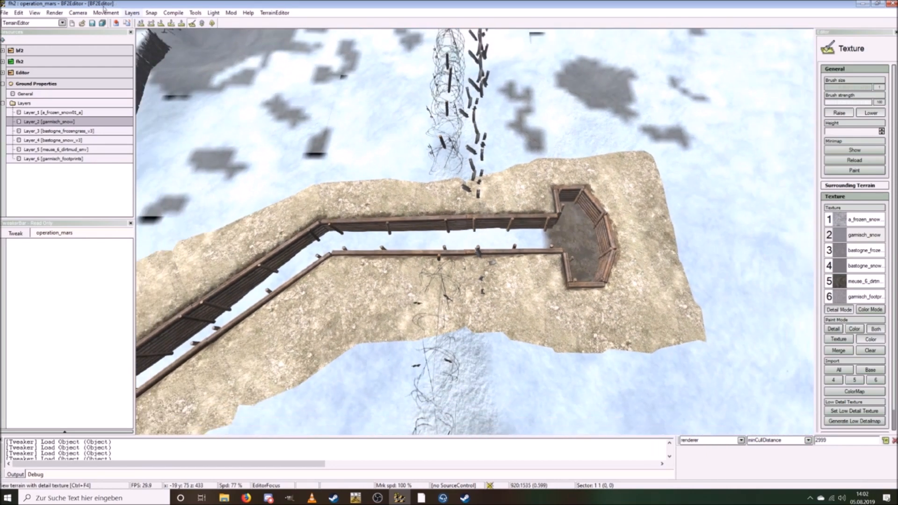
{"action": "left_click", "coordinate": [56, 13]}
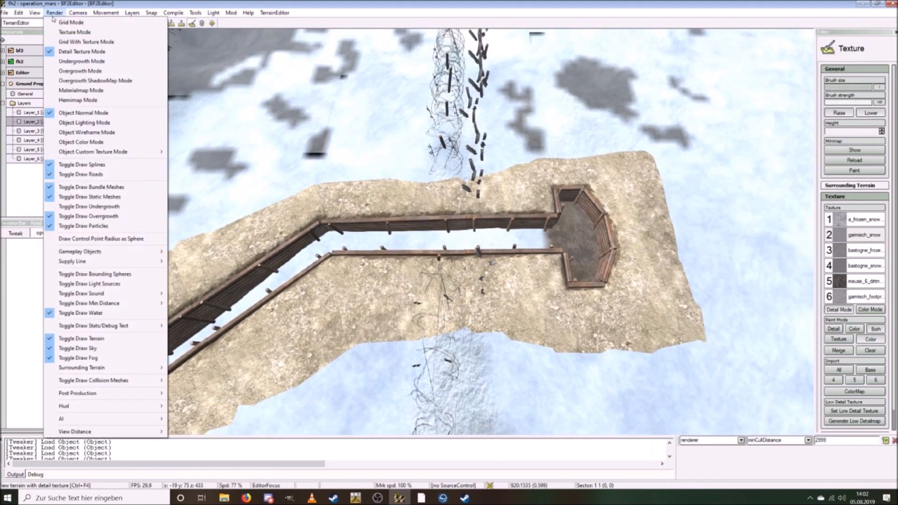
{"action": "left_click", "coordinate": [141, 206]}
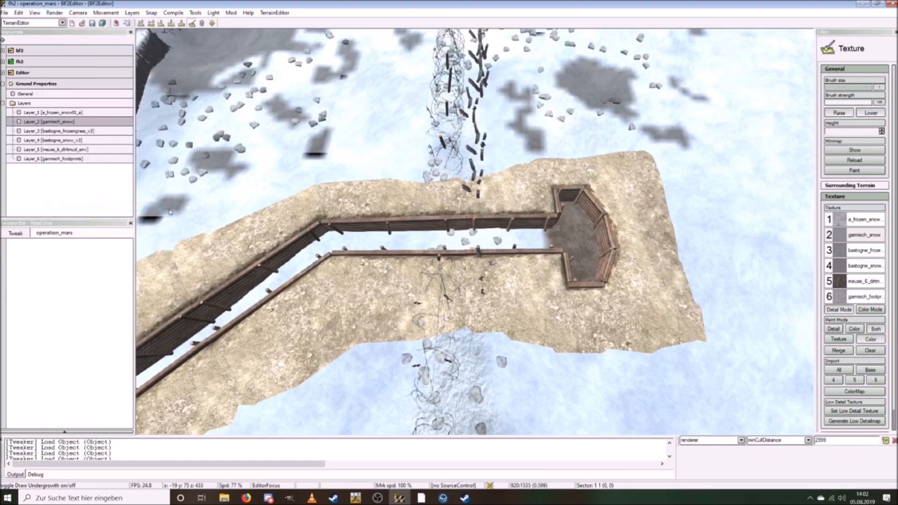
Step: Open the Undergrowth tool and import the detail layers to refresh the stones lying in the trench
{"action": "key", "text": "w"}
{"action": "key", "text": "s"}
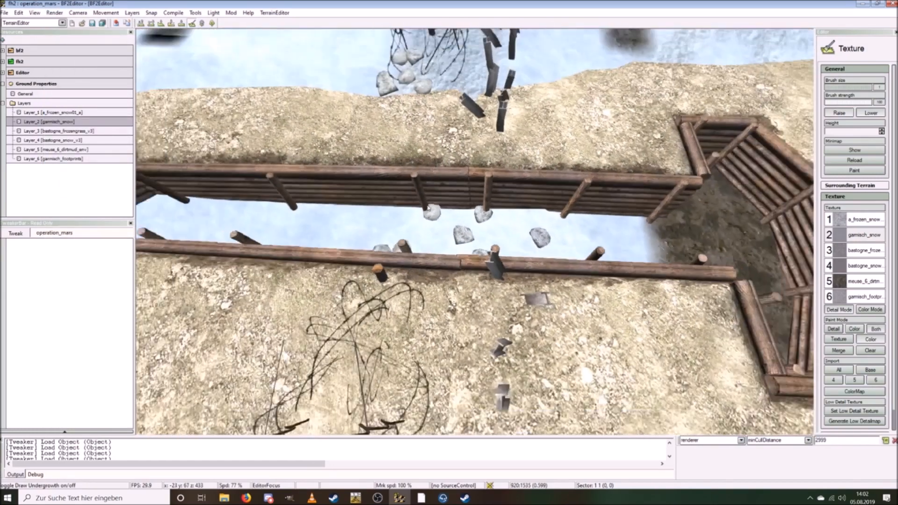
{"action": "left_click", "coordinate": [204, 27]}
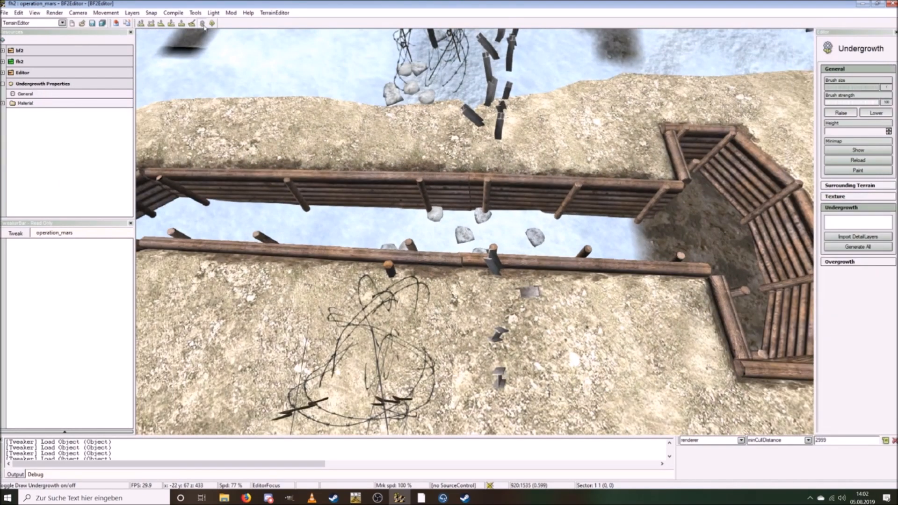
{"action": "left_click", "coordinate": [857, 237]}
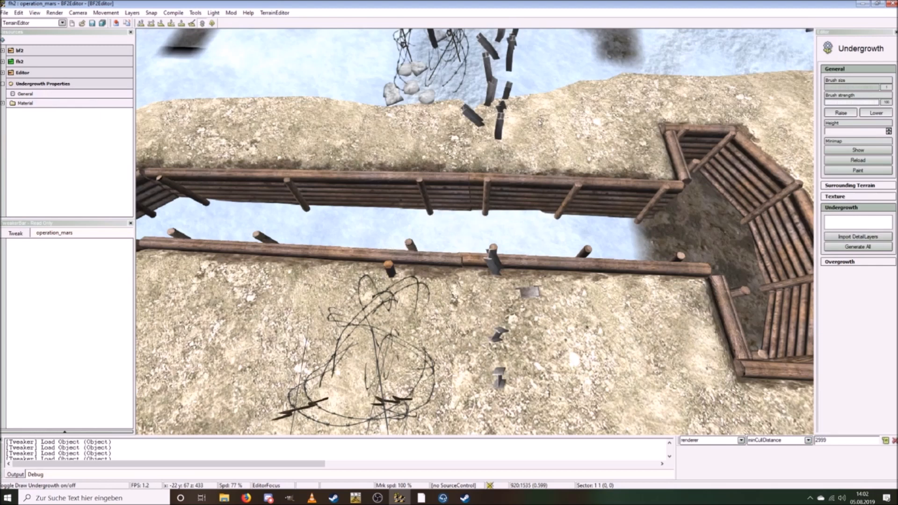
Step: Switch to the LevelEditor and make the cq_64 layer visible in addition to Default
{"action": "left_click", "coordinate": [14, 23]}
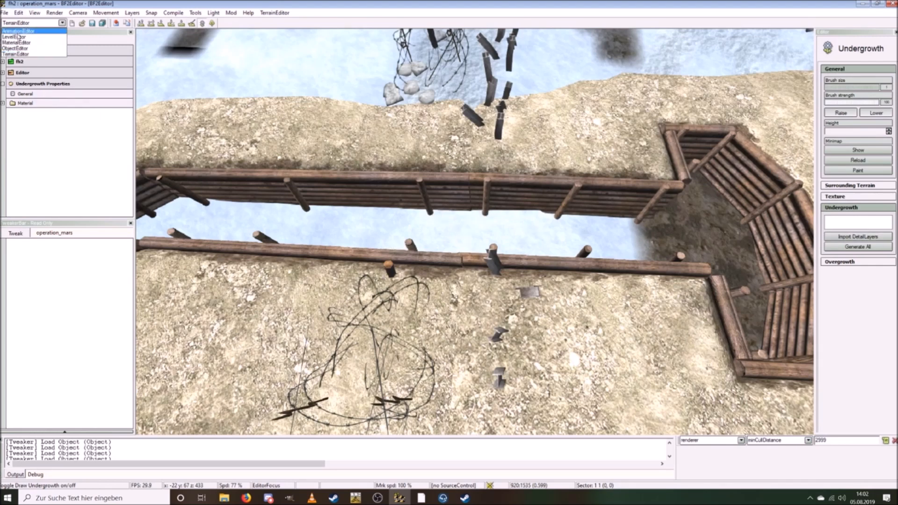
{"action": "left_click", "coordinate": [17, 37]}
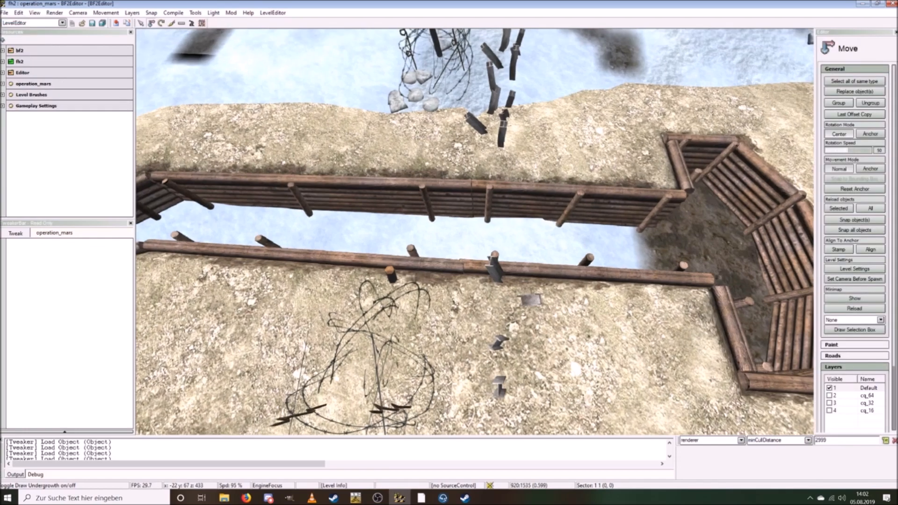
{"action": "key", "text": "s"}
{"action": "right_click_drag", "start_coordinate": [624, 290], "coordinate": [624, 265]}
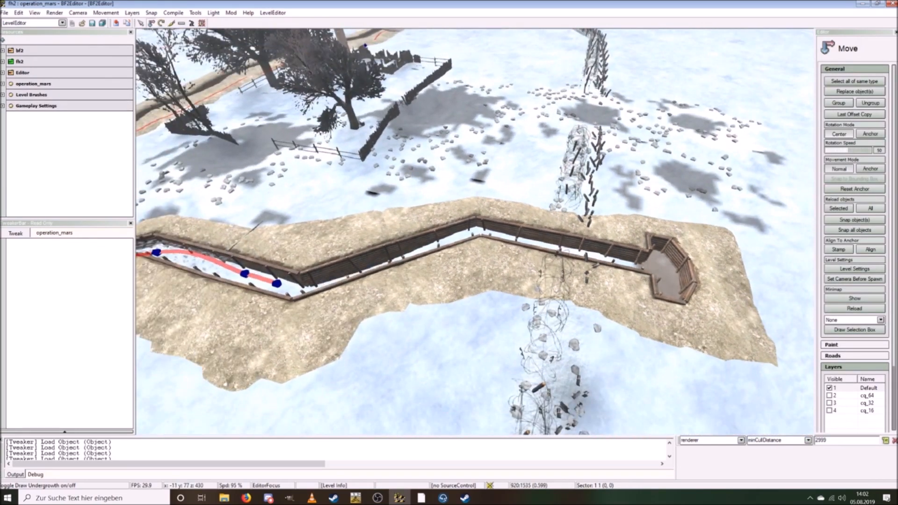
{"action": "left_click", "coordinate": [830, 396]}
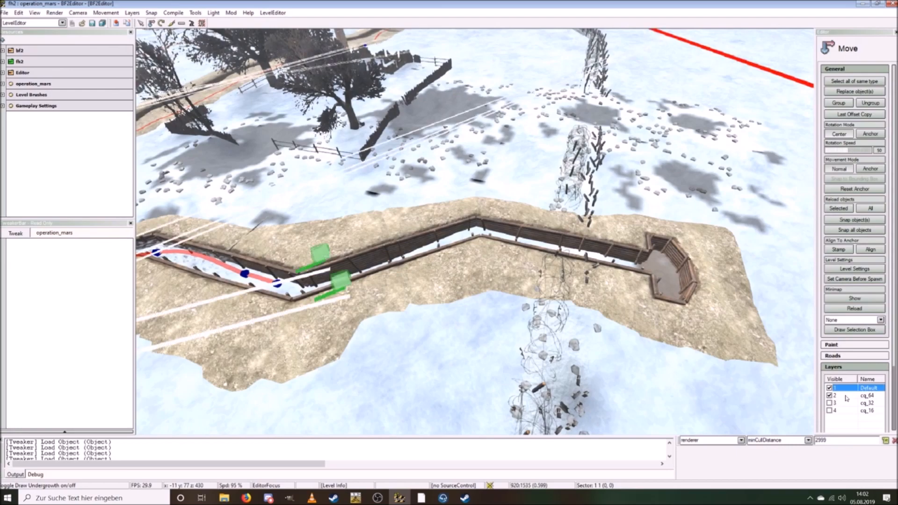
Step: Select spawn point CP_64_opmars_toropino_allies2 at the trench bend and move it to the trench's end bay
{"action": "mouse_move", "coordinate": [569, 202]}
{"action": "right_mouse_down"}
{"action": "mouse_move", "coordinate": [533, 207]}
{"action": "mouse_move", "coordinate": [501, 194]}
{"action": "mouse_move", "coordinate": [522, 224]}
{"action": "mouse_move", "coordinate": [525, 344]}
{"action": "right_mouse_up"}
{"action": "key", "text": "a"}
{"action": "key", "text": "s"}
{"action": "key", "text": "s"}
{"action": "key", "text": "w"}
{"action": "key", "text": "w"}
{"action": "key", "text": "w"}
{"action": "left_click", "coordinate": [447, 288]}
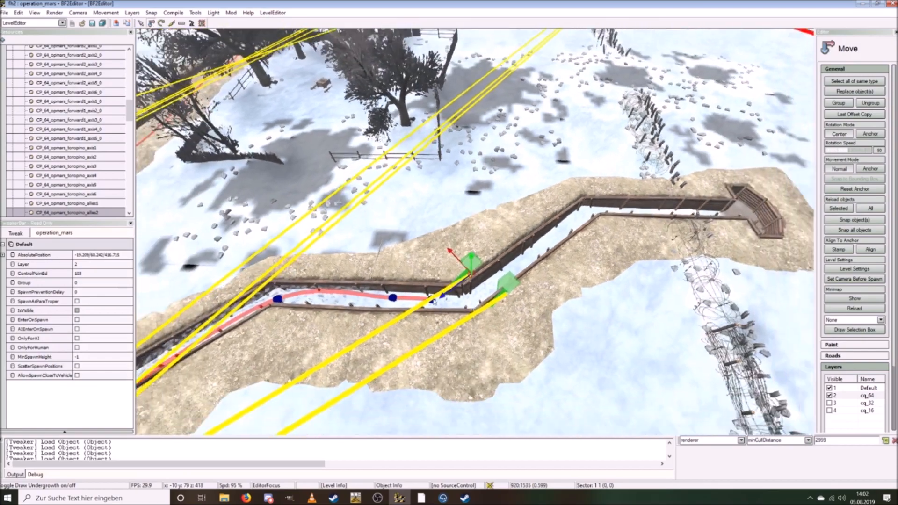
{"action": "right_click_drag", "start_coordinate": [432, 301], "coordinate": [414, 276]}
{"action": "key", "text": "s"}
{"action": "key", "text": "s"}
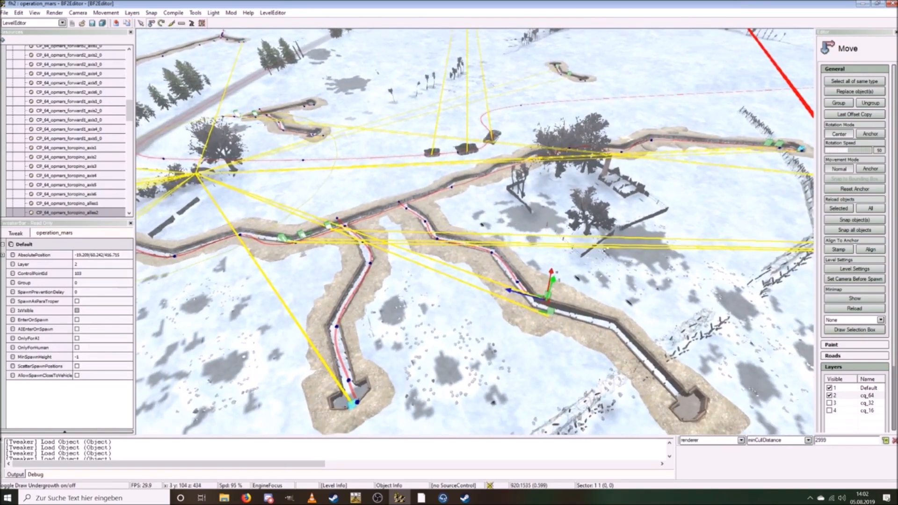
{"action": "key", "text": "w"}
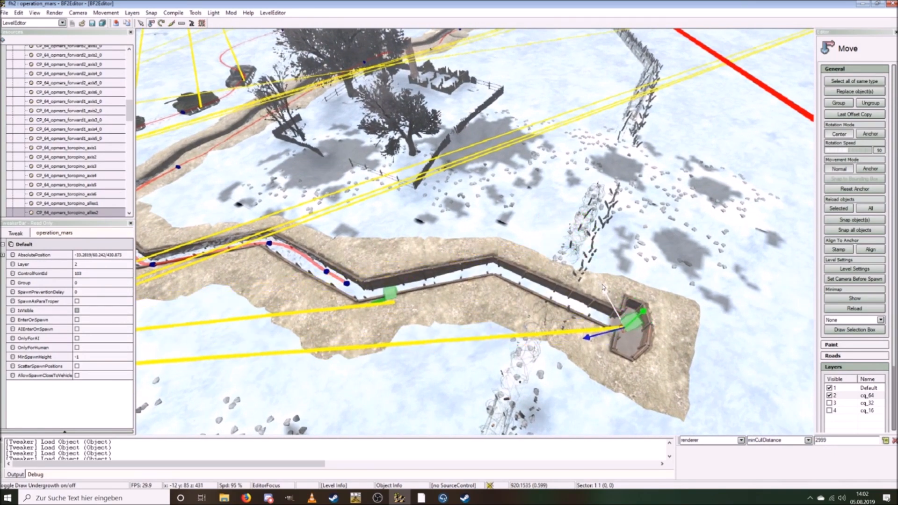
Step: Refine the position of the allies2 spawn point on the floor inside the end bay
{"action": "key", "text": "w"}
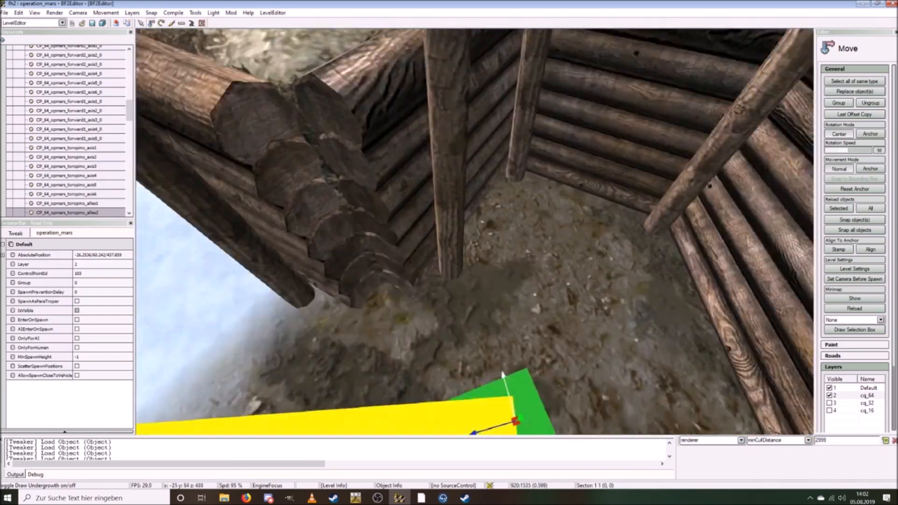
{"action": "key", "text": "s"}
{"action": "scroll", "coordinate": [514, 255], "scroll_direction": "down", "scroll_amount": 5}
{"action": "left_click_drag", "start_coordinate": [491, 247], "coordinate": [492, 217]}
{"action": "key", "text": "s"}
{"action": "right_click_drag", "start_coordinate": [513, 217], "coordinate": [449, 164]}
{"action": "key", "text": "d"}
{"action": "key", "text": "w"}
{"action": "key", "text": "s"}
Step: Move spawn point CP_64_opmars_toropino_allies1 from the trench bend into the end bay beside allies2
{"action": "left_click", "coordinate": [460, 255]}
{"action": "key", "text": "s"}
{"action": "key", "text": "s"}
{"action": "mouse_move", "coordinate": [393, 299]}
{"action": "right_mouse_down"}
{"action": "mouse_move", "coordinate": [431, 281]}
{"action": "mouse_move", "coordinate": [449, 288]}
{"action": "mouse_move", "coordinate": [397, 300]}
{"action": "right_mouse_up"}
{"action": "scroll", "coordinate": [430, 281], "scroll_direction": "up", "scroll_amount": 5}
{"action": "key", "text": "w"}
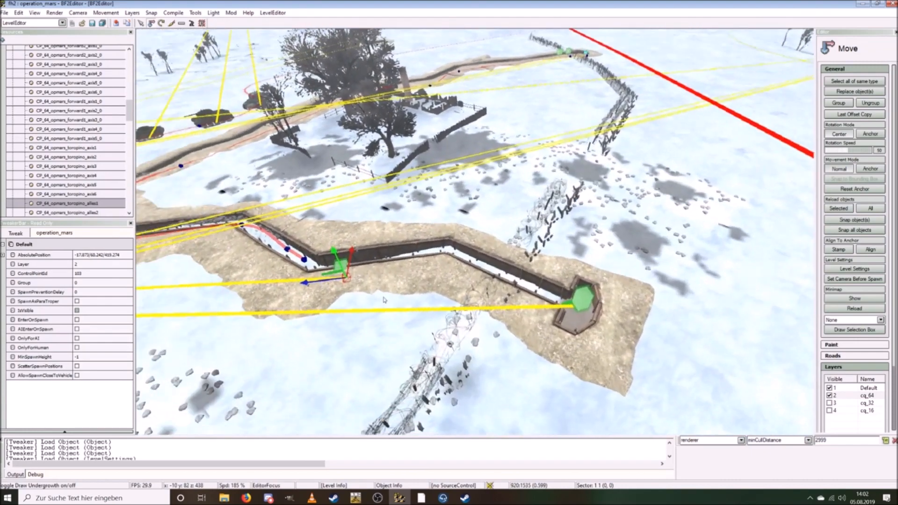
{"action": "left_click_drag", "start_coordinate": [305, 285], "coordinate": [515, 294]}
{"action": "key", "text": "w"}
{"action": "scroll", "coordinate": [505, 294], "scroll_direction": "down", "scroll_amount": 3}
{"action": "right_click_drag", "start_coordinate": [514, 293], "coordinate": [490, 242]}
{"action": "left_click_drag", "start_coordinate": [356, 225], "coordinate": [585, 262]}
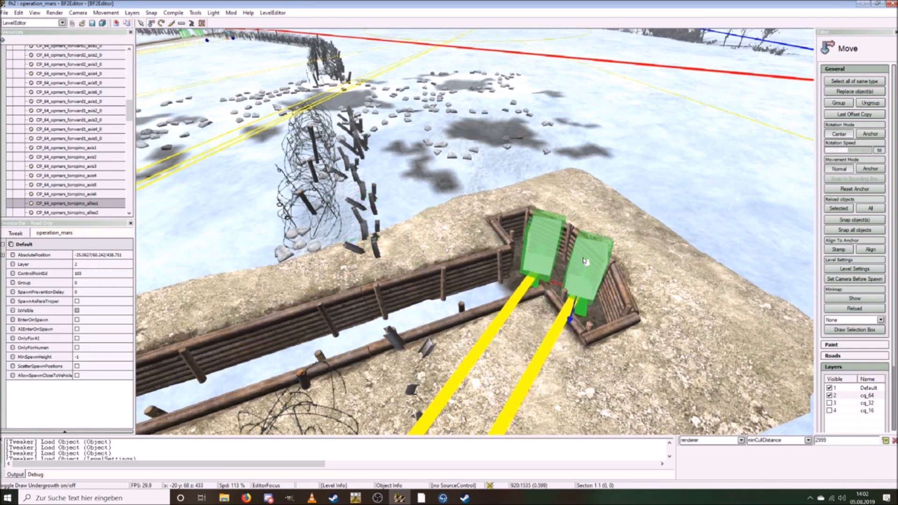
Step: Shift the allies1 spawn point slightly within the end bay and rotate it, ending with the Move tool active
{"action": "left_click_drag", "start_coordinate": [570, 320], "coordinate": [566, 341]}
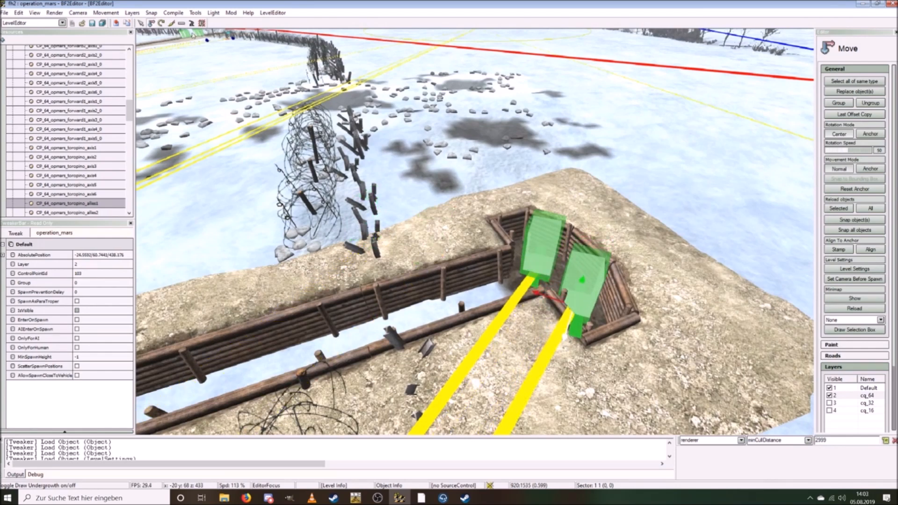
{"action": "key", "text": "e"}
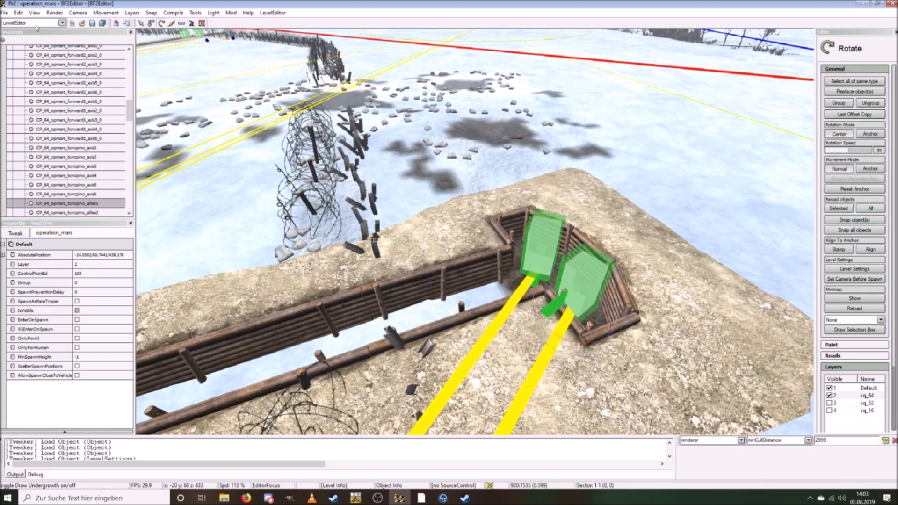
{"action": "left_click", "coordinate": [151, 23]}
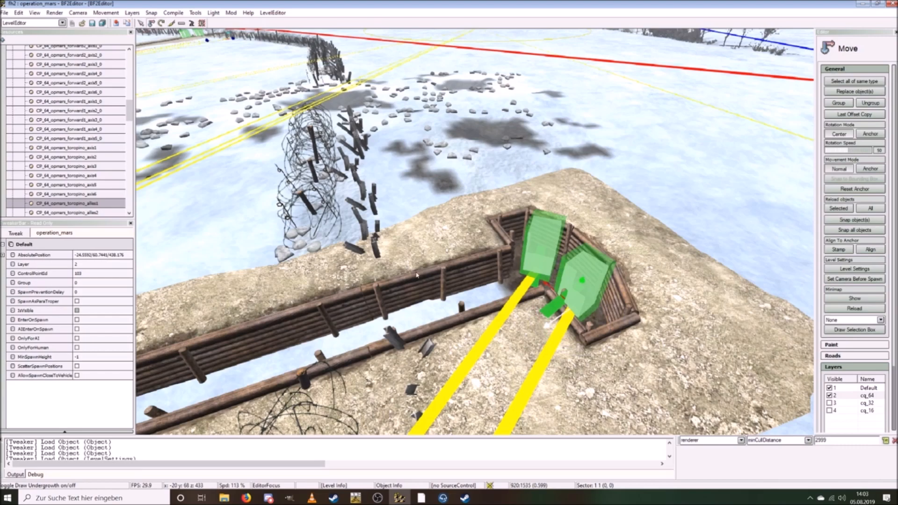
Step: Inspect the snowfield and barbed-wire line from ground level, following the wire back to the spawn points in the end bay
{"action": "key", "text": "s"}
{"action": "right_click_drag", "start_coordinate": [387, 244], "coordinate": [394, 265]}
{"action": "key", "text": "w"}
{"action": "key", "text": "w"}
{"action": "key", "text": "w"}
{"action": "key", "text": "w"}
{"action": "key", "text": "w"}
{"action": "right_click_drag", "start_coordinate": [281, 290], "coordinate": [394, 303]}
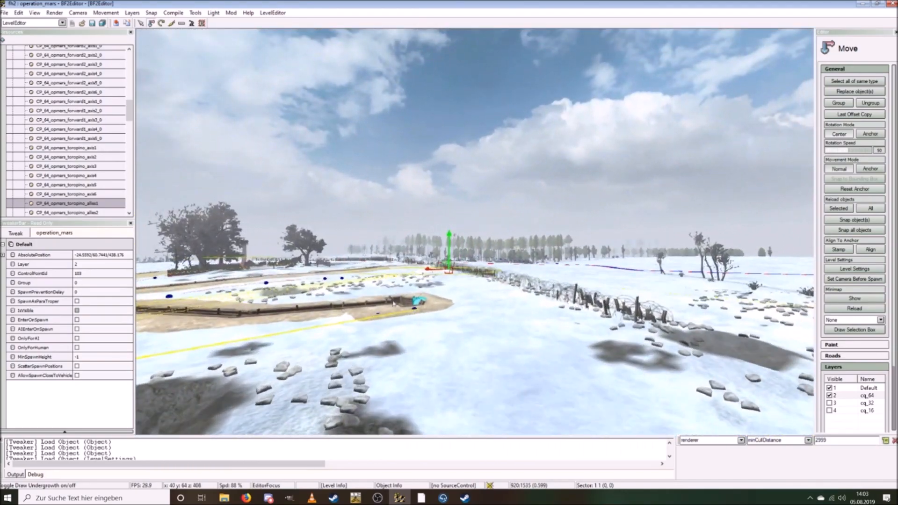
{"action": "key", "text": "w"}
{"action": "key", "text": "d"}
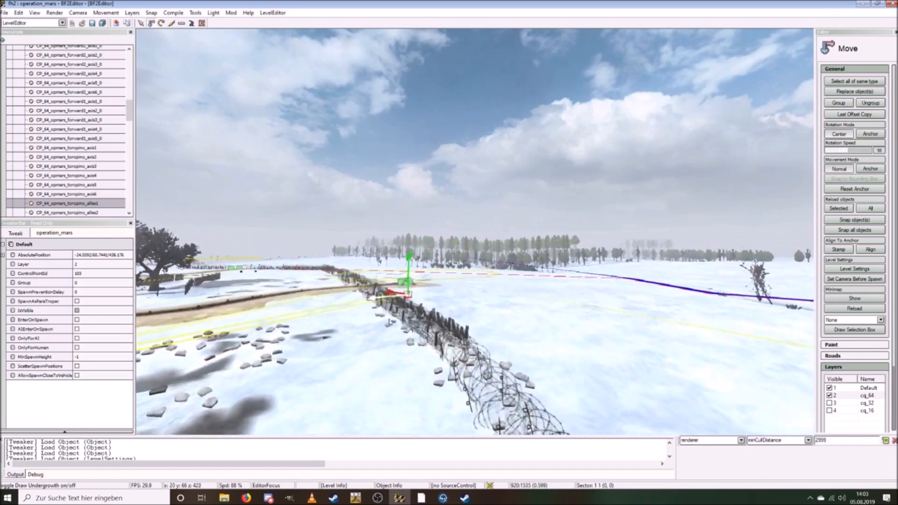
{"action": "key", "text": "w"}
{"action": "right_click_drag", "start_coordinate": [386, 325], "coordinate": [414, 361]}
{"action": "key", "text": "s"}
{"action": "key", "text": "w"}
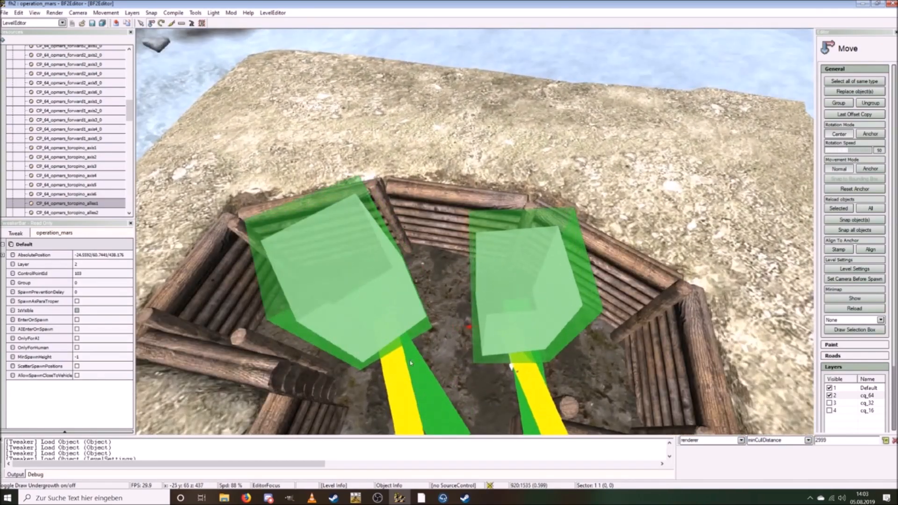
{"action": "right_click", "coordinate": [445, 294]}
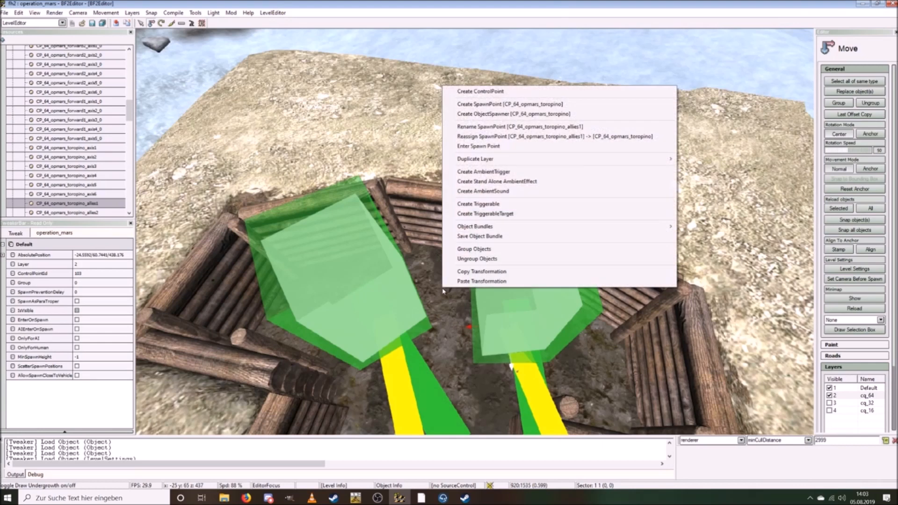
{"action": "left_click", "coordinate": [476, 116]}
{"action": "left_click", "coordinate": [510, 345]}
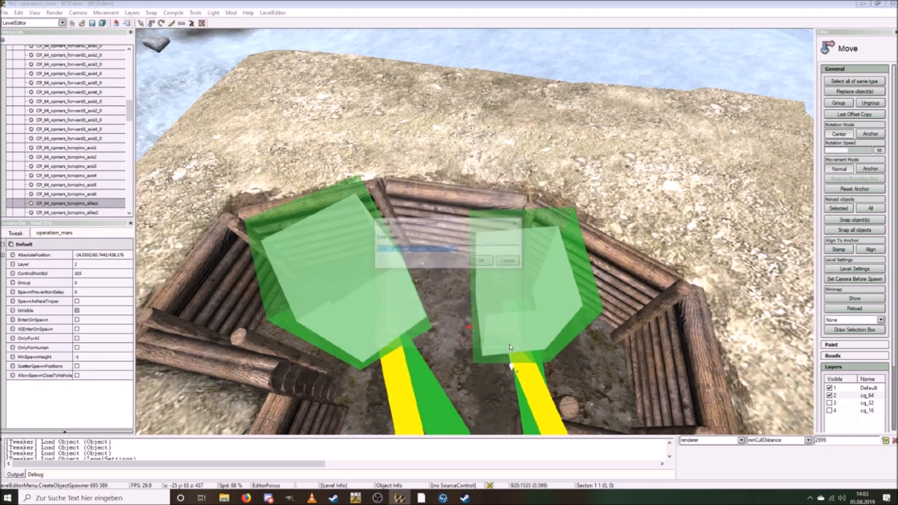
{"action": "left_click", "coordinate": [471, 248]}
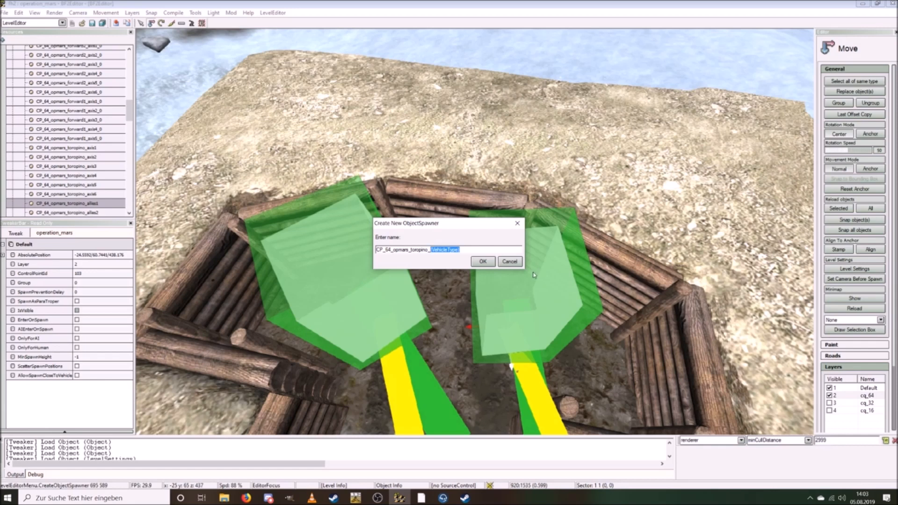
{"action": "left_click", "coordinate": [509, 261]}
Step: Expand the cq_64 object spawners and check the names already used for the toropino machine guns
{"action": "mouse_move", "coordinate": [127, 106]}
{"action": "left_mouse_down"}
{"action": "mouse_move", "coordinate": [124, 187]}
{"action": "mouse_move", "coordinate": [111, 202]}
{"action": "left_mouse_up"}
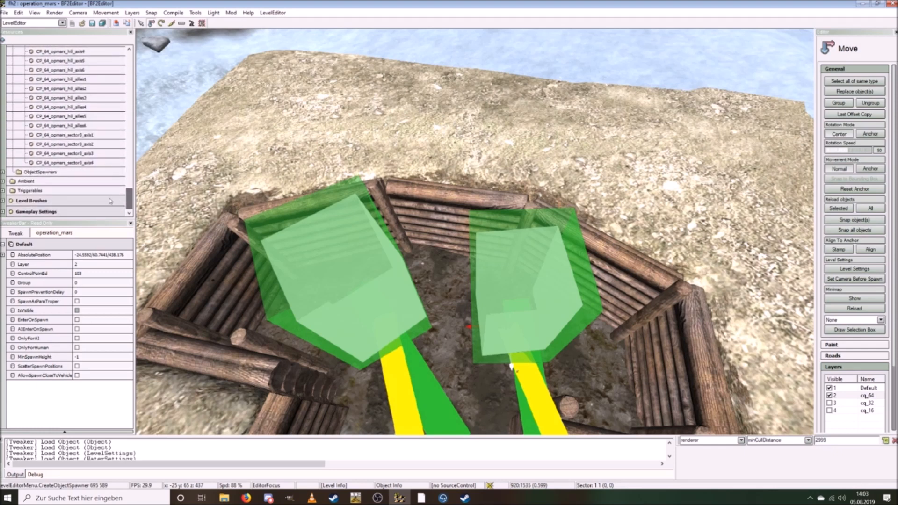
{"action": "left_click", "coordinate": [3, 173]}
{"action": "left_click", "coordinate": [4, 174]}
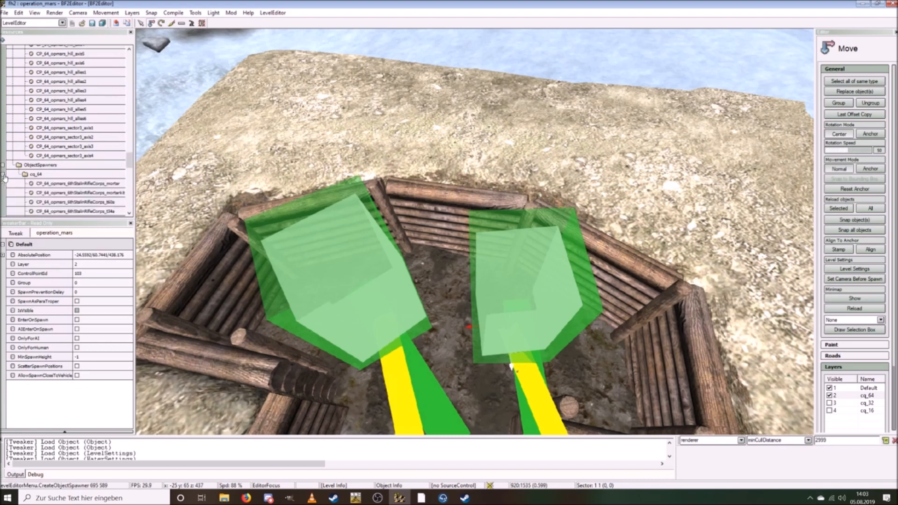
{"action": "scroll", "coordinate": [10, 174], "scroll_direction": "down", "scroll_amount": 3}
{"action": "scroll", "coordinate": [11, 174], "scroll_direction": "down", "scroll_amount": 2}
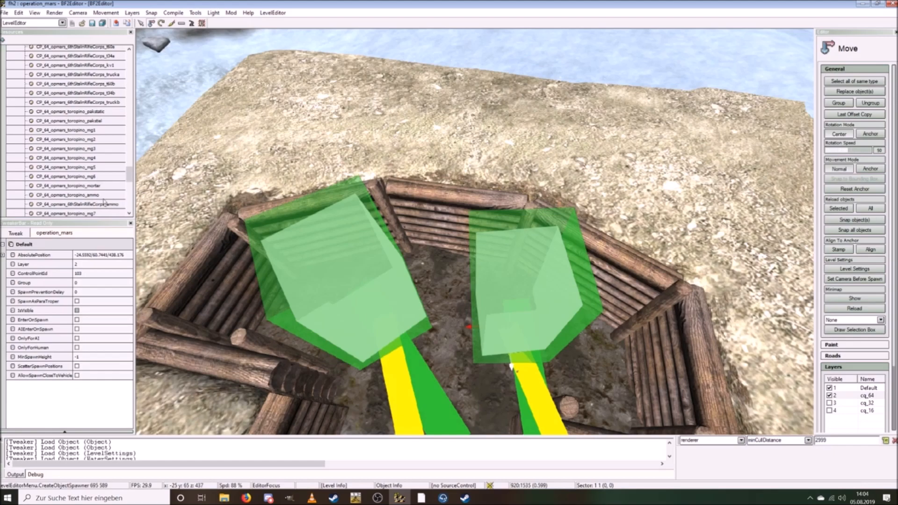
{"action": "scroll", "coordinate": [104, 201], "scroll_direction": "down", "scroll_amount": 2}
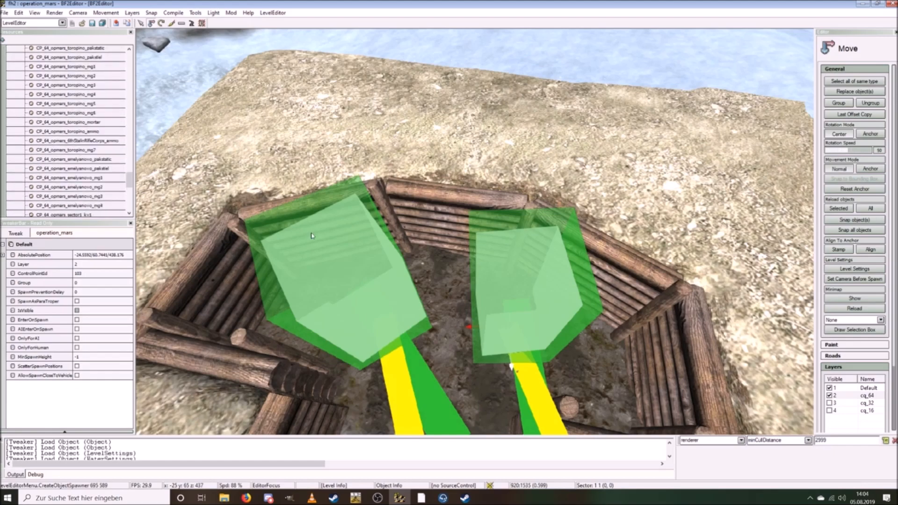
Step: Create an object spawner named CP_64_opmars_toropino_mg8 between the two spawn points in the trench's end bay, without choosing a vehicle type
{"action": "scroll", "coordinate": [164, 217], "scroll_direction": "up", "scroll_amount": 5}
{"action": "key", "text": "s"}
{"action": "key", "text": "w"}
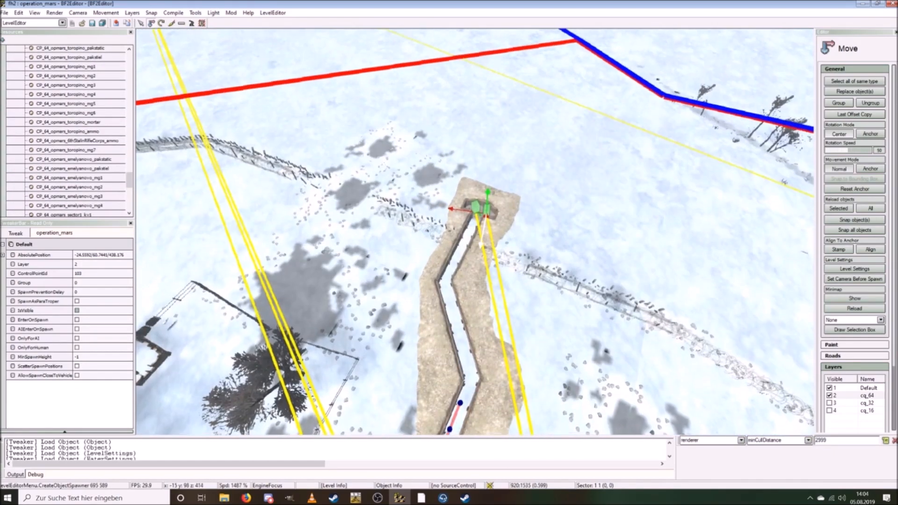
{"action": "key", "text": "w"}
{"action": "scroll", "coordinate": [477, 256], "scroll_direction": "down", "scroll_amount": 3}
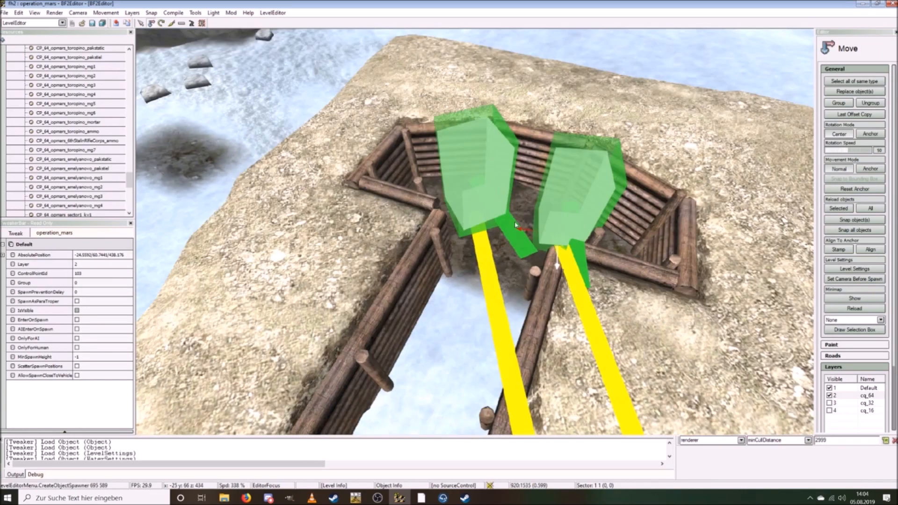
{"action": "right_click", "coordinate": [515, 225]}
{"action": "left_click", "coordinate": [536, 238]}
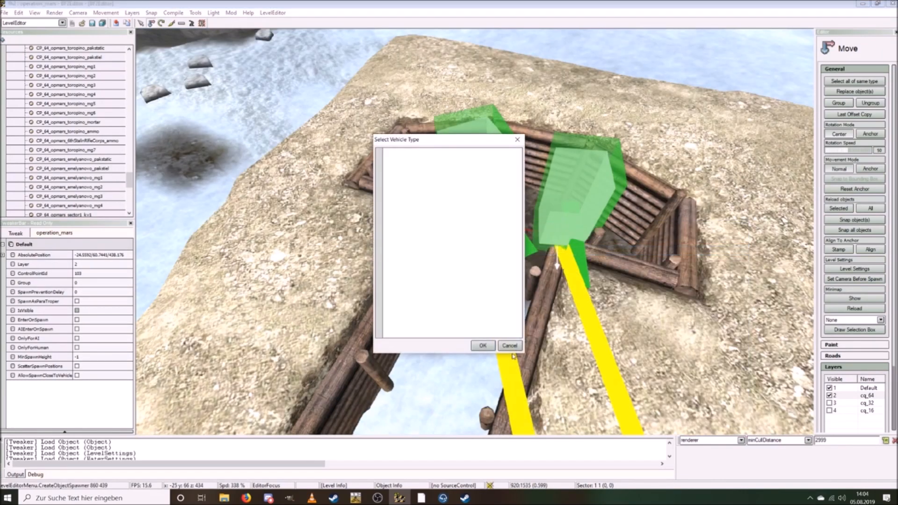
{"action": "left_click", "coordinate": [510, 346]}
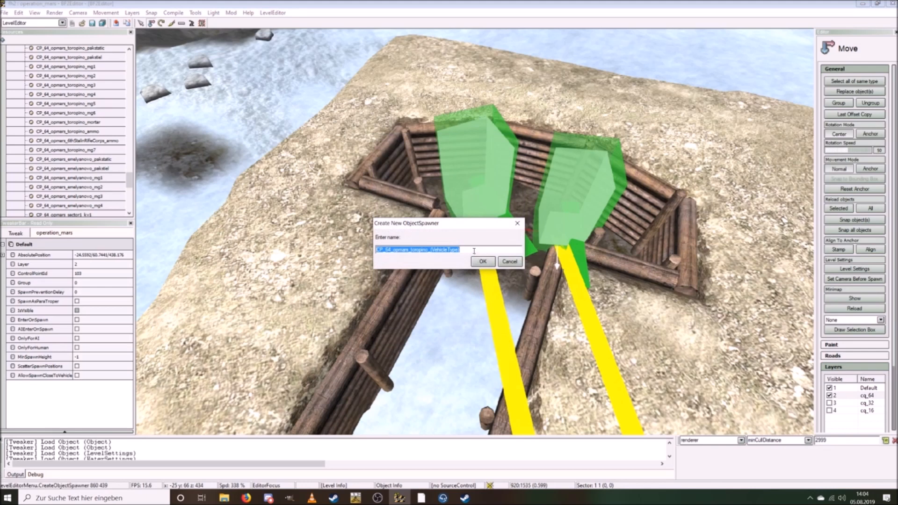
{"action": "left_click_drag", "start_coordinate": [473, 252], "coordinate": [439, 242]}
{"action": "type", "text": "mg8"}
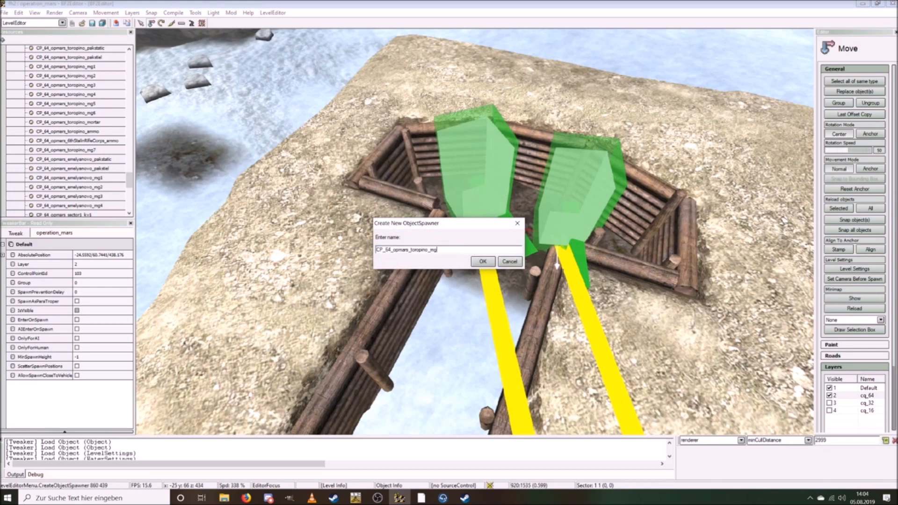
{"action": "left_click", "coordinate": [483, 262]}
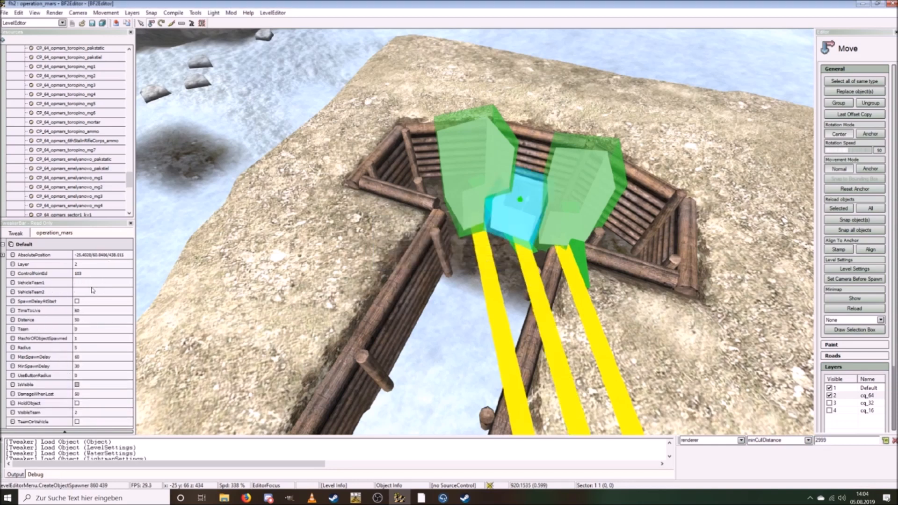
Step: Set the mg8 spawner's VehicleTeam1 to mg34_bipod
{"action": "left_click", "coordinate": [96, 283]}
{"action": "scroll", "coordinate": [103, 309], "scroll_direction": "down", "scroll_amount": 10}
{"action": "scroll", "coordinate": [102, 309], "scroll_direction": "down", "scroll_amount": 15}
{"action": "scroll", "coordinate": [103, 309], "scroll_direction": "down", "scroll_amount": 15}
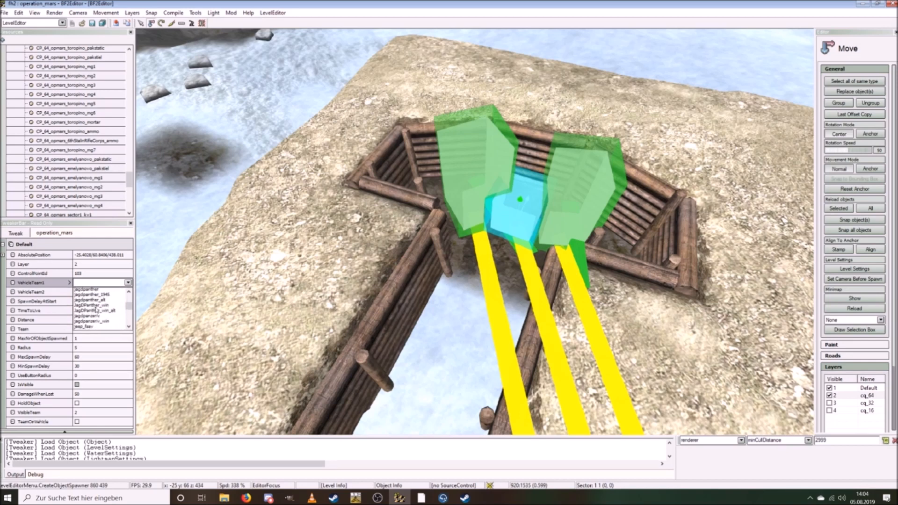
{"action": "scroll", "coordinate": [95, 310], "scroll_direction": "down", "scroll_amount": 5}
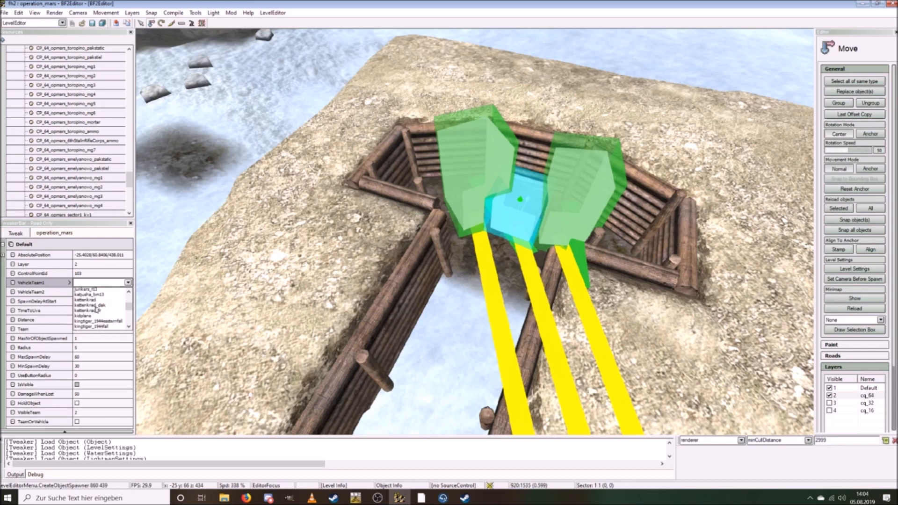
{"action": "scroll", "coordinate": [96, 309], "scroll_direction": "down", "scroll_amount": 6}
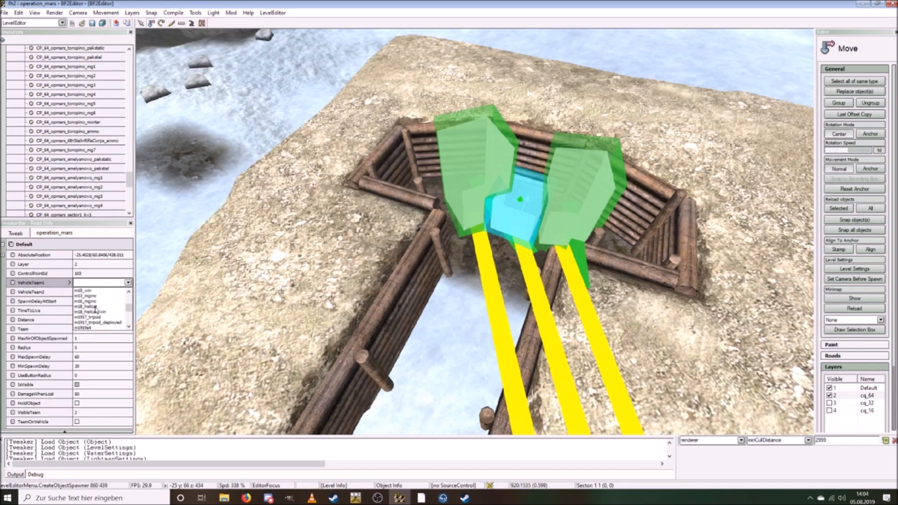
{"action": "scroll", "coordinate": [96, 309], "scroll_direction": "down", "scroll_amount": 5}
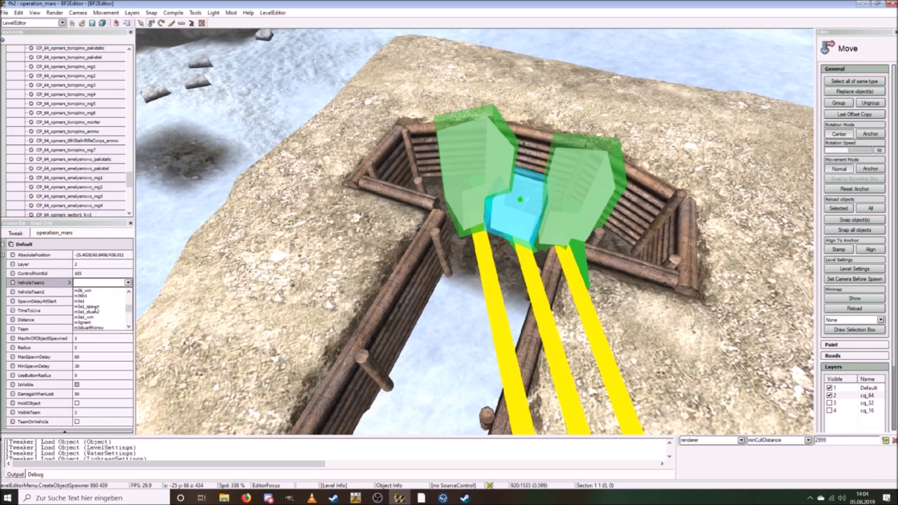
{"action": "scroll", "coordinate": [96, 310], "scroll_direction": "down", "scroll_amount": 5}
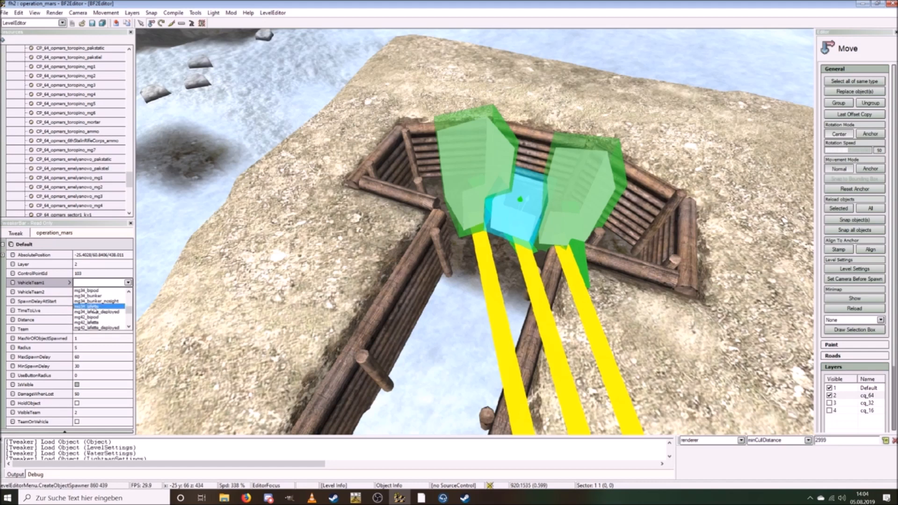
{"action": "left_click", "coordinate": [102, 291]}
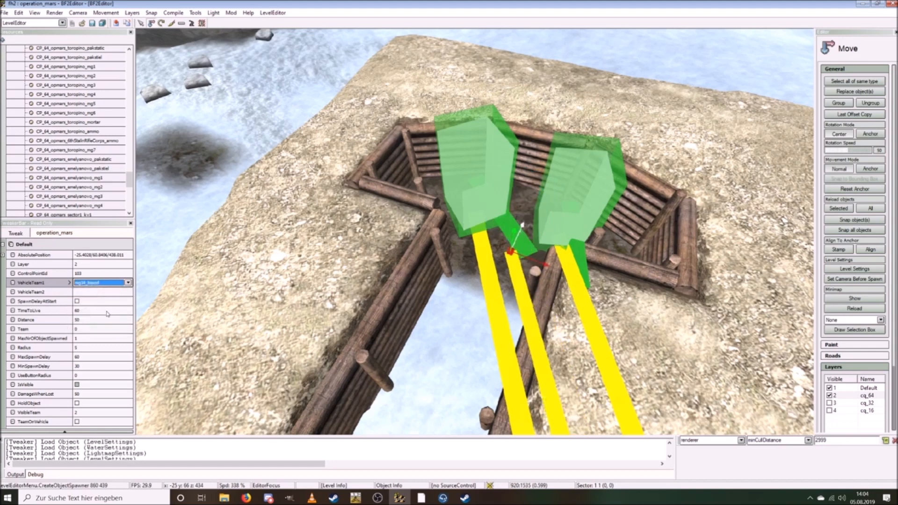
Step: Set the mg8 spawner's MaxSpawnDelay and MinSpawnDelay to 9999
{"action": "left_click", "coordinate": [89, 357]}
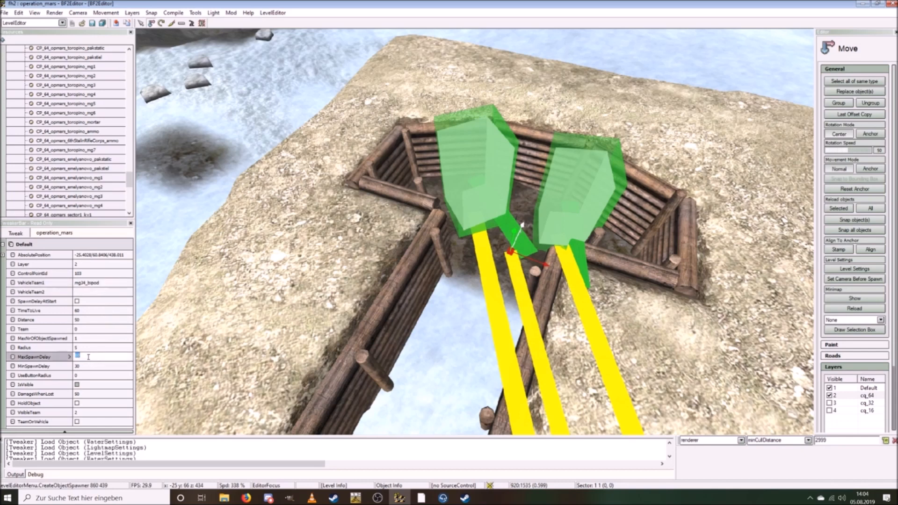
{"action": "left_click", "coordinate": [82, 367]}
{"action": "type", "text": "9999"}
{"action": "key", "text": "Return"}
Step: Raise the mg8 machine-gun spawner from the end bay's floor to about parapet height
{"action": "key", "text": "d"}
{"action": "right_click_drag", "start_coordinate": [347, 216], "coordinate": [341, 210]}
{"action": "right_click_drag", "start_coordinate": [389, 300], "coordinate": [368, 282]}
{"action": "key", "text": "w"}
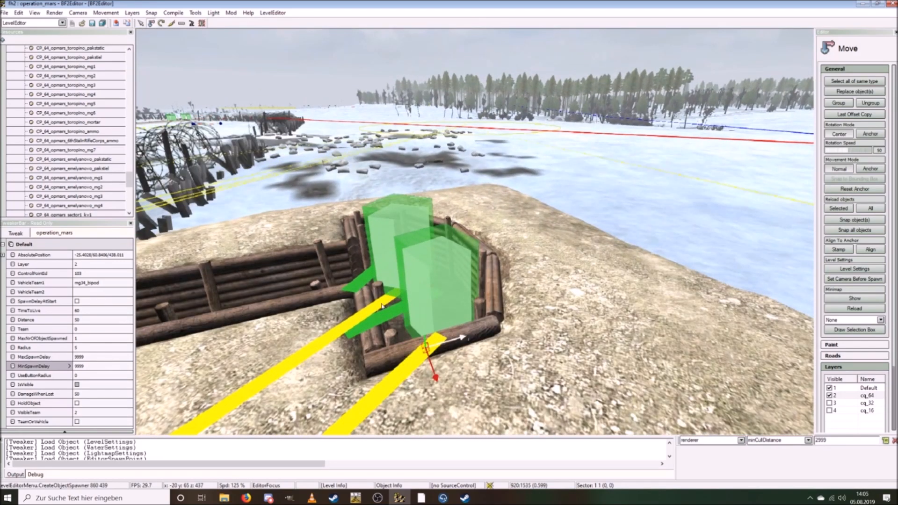
{"action": "left_click_drag", "start_coordinate": [423, 320], "coordinate": [422, 228]}
{"action": "key", "text": "w"}
{"action": "right_click_drag", "start_coordinate": [423, 245], "coordinate": [421, 251]}
Step: Shift the mg8 machine gun towards the front wall and lower it so its bipod rests on the top log
{"action": "right_click_drag", "start_coordinate": [391, 284], "coordinate": [609, 305]}
{"action": "left_click_drag", "start_coordinate": [609, 305], "coordinate": [610, 305]}
{"action": "left_click_drag", "start_coordinate": [586, 257], "coordinate": [579, 324]}
{"action": "left_click_drag", "start_coordinate": [599, 354], "coordinate": [646, 355]}
{"action": "left_click_drag", "start_coordinate": [611, 319], "coordinate": [613, 339]}
{"action": "key", "text": "ctrl+d"}
{"action": "key", "text": "ctrl+d"}
{"action": "left_click_drag", "start_coordinate": [521, 360], "coordinate": [547, 363]}
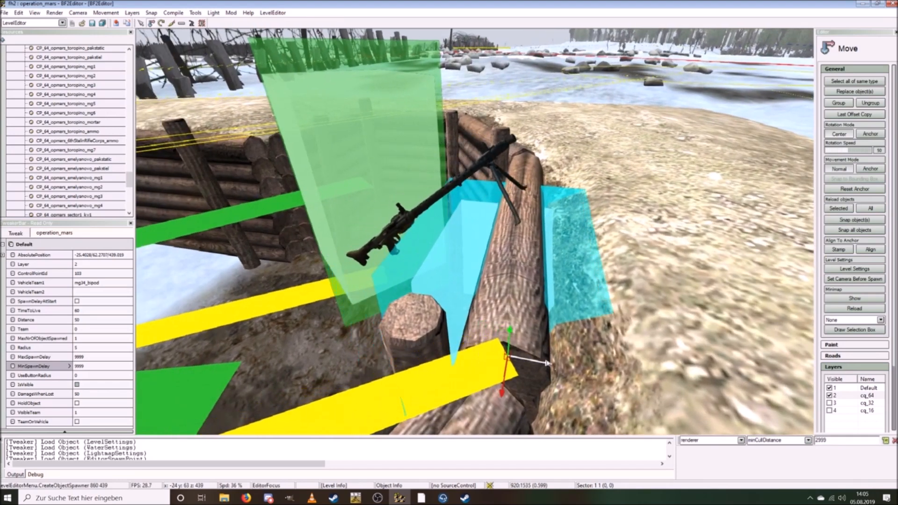
{"action": "left_click_drag", "start_coordinate": [511, 331], "coordinate": [512, 333]}
Step: Examine the mg8 machine gun's seat on the parapet and its view over the snowfield from several sides
{"action": "key", "text": "ctrl+s"}
{"action": "key", "text": "ctrl+w"}
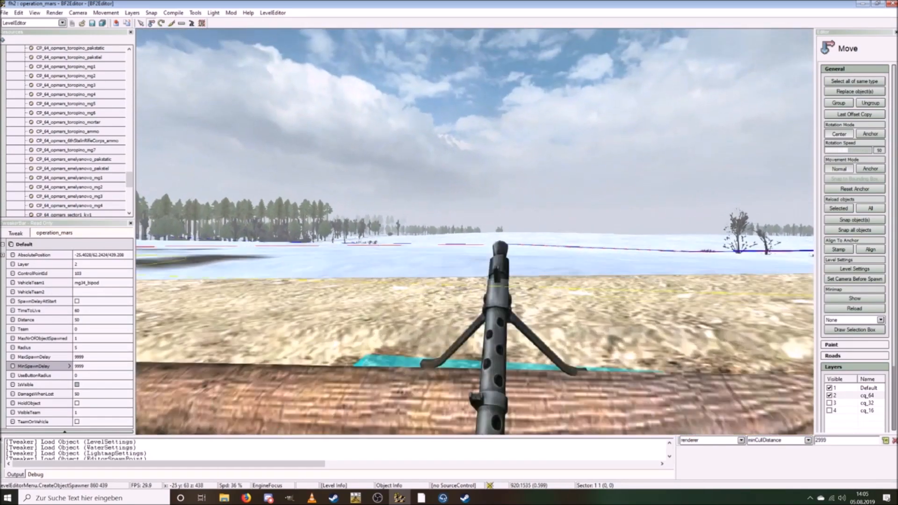
{"action": "key", "text": "ctrl+s"}
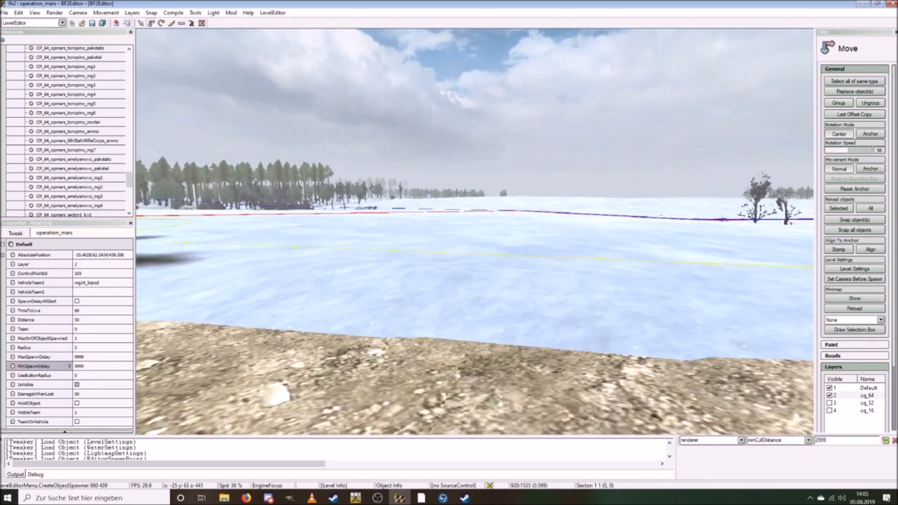
{"action": "key", "text": "ctrl+s"}
{"action": "key", "text": "ctrl+w"}
{"action": "key", "text": "ctrl+d"}
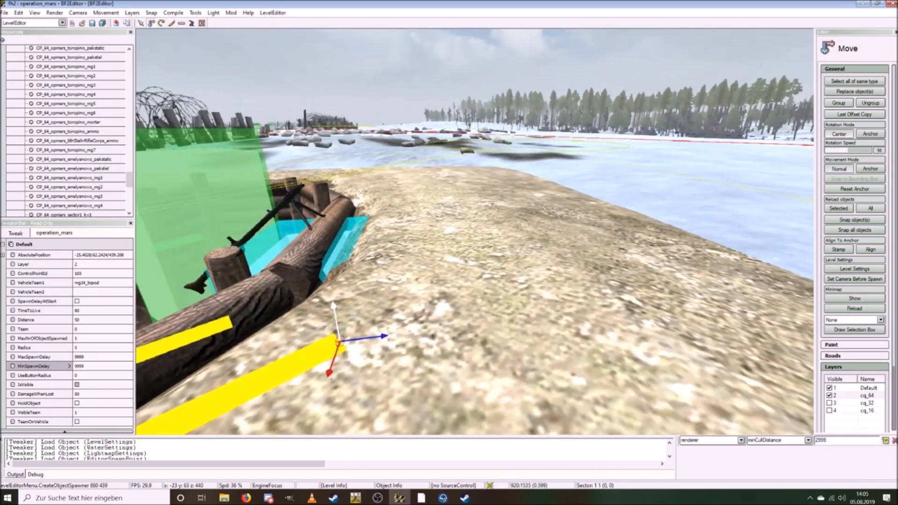
{"action": "key", "text": "ctrl+s"}
{"action": "scroll", "coordinate": [508, 321], "scroll_direction": "up", "scroll_amount": 5, "text": "ctrl"}
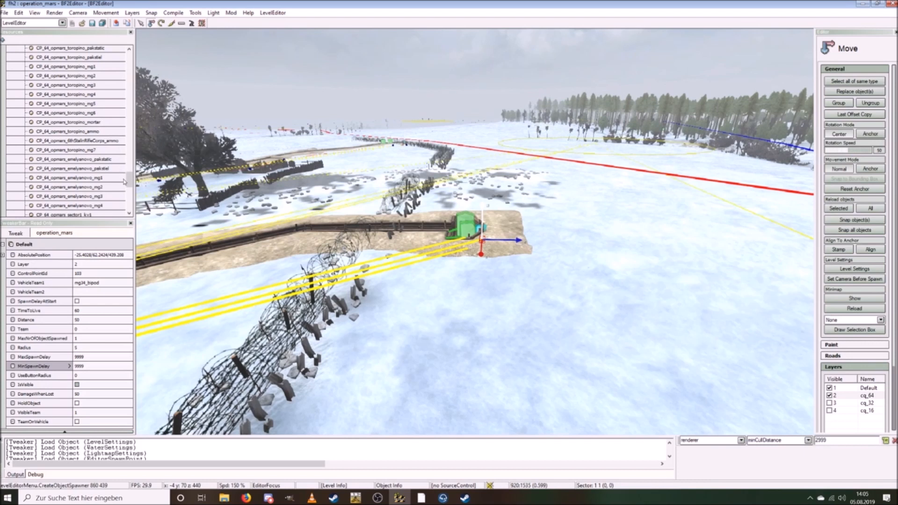
Step: Check the weapon of toropino_mg1, and set VehicleTeam1 of toropino_mg2 to mg34_bipod
{"action": "left_click", "coordinate": [83, 67]}
{"action": "scroll", "coordinate": [88, 93], "scroll_direction": "up", "scroll_amount": 1}
{"action": "scroll", "coordinate": [87, 94], "scroll_direction": "up", "scroll_amount": 1}
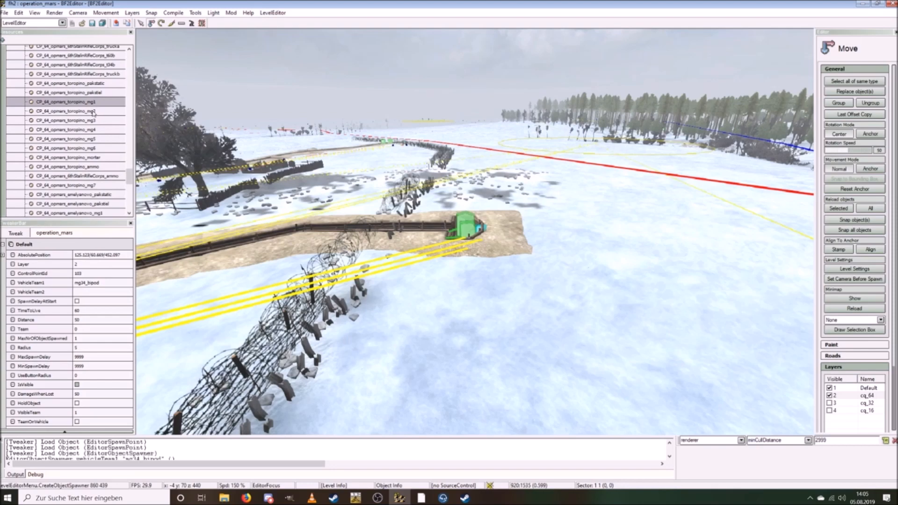
{"action": "left_click", "coordinate": [93, 111]}
{"action": "right_click_drag", "start_coordinate": [368, 310], "coordinate": [379, 343]}
{"action": "scroll", "coordinate": [368, 310], "scroll_direction": "up", "scroll_amount": 3}
{"action": "key", "text": "w"}
{"action": "key", "text": "w"}
{"action": "scroll", "coordinate": [324, 348], "scroll_direction": "down", "scroll_amount": 3}
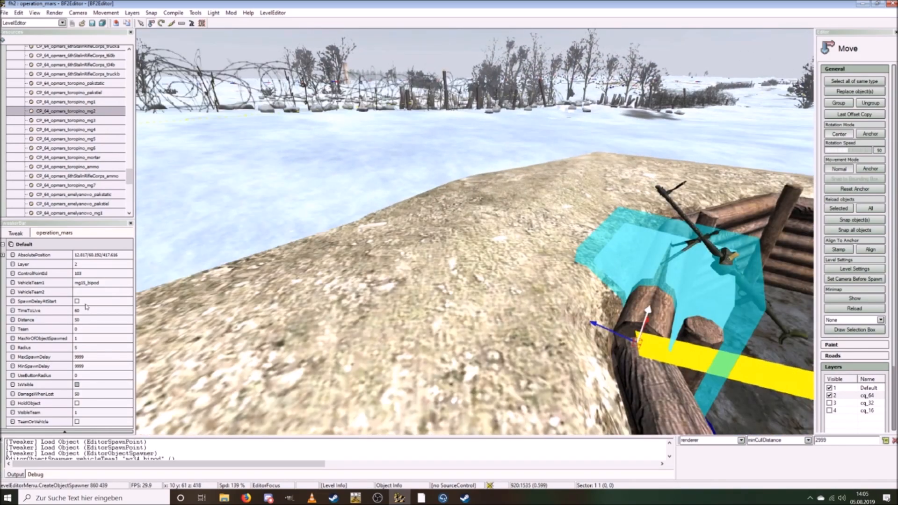
{"action": "left_click", "coordinate": [97, 284]}
{"action": "left_click", "coordinate": [98, 283]}
{"action": "left_click", "coordinate": [98, 295]}
Step: Lower the toropino_mg2 spawner so its gun's bipod sits on the trench's top log
{"action": "mouse_move", "coordinate": [553, 269]}
{"action": "right_mouse_down"}
{"action": "mouse_move", "coordinate": [524, 269]}
{"action": "mouse_move", "coordinate": [545, 268]}
{"action": "right_mouse_up"}
{"action": "key", "text": "s"}
{"action": "scroll", "coordinate": [552, 268], "scroll_direction": "down", "scroll_amount": 5}
{"action": "key", "text": "w"}
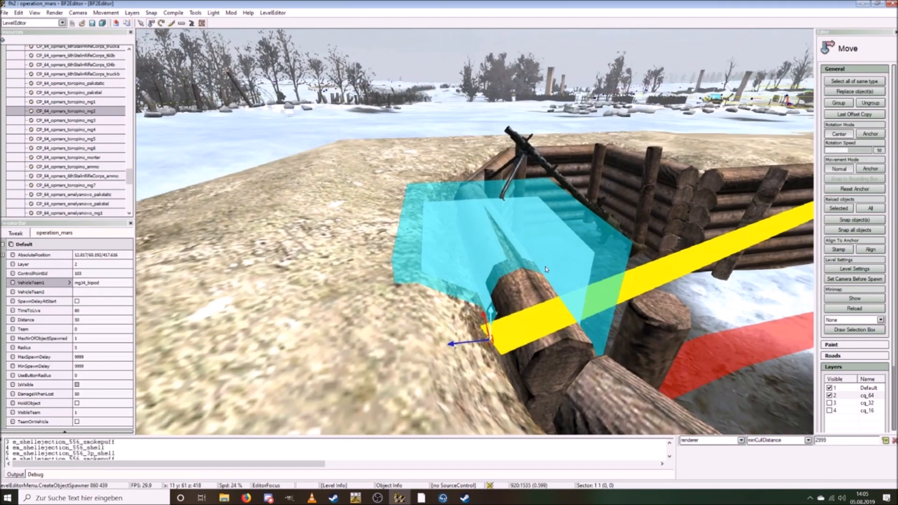
{"action": "key", "text": "w"}
{"action": "left_click_drag", "start_coordinate": [493, 331], "coordinate": [493, 359]}
Step: Go to the toropino_mg3 spawner in its trench bay and set its VehicleTeam1 to mg42_bipod
{"action": "left_click", "coordinate": [94, 122]}
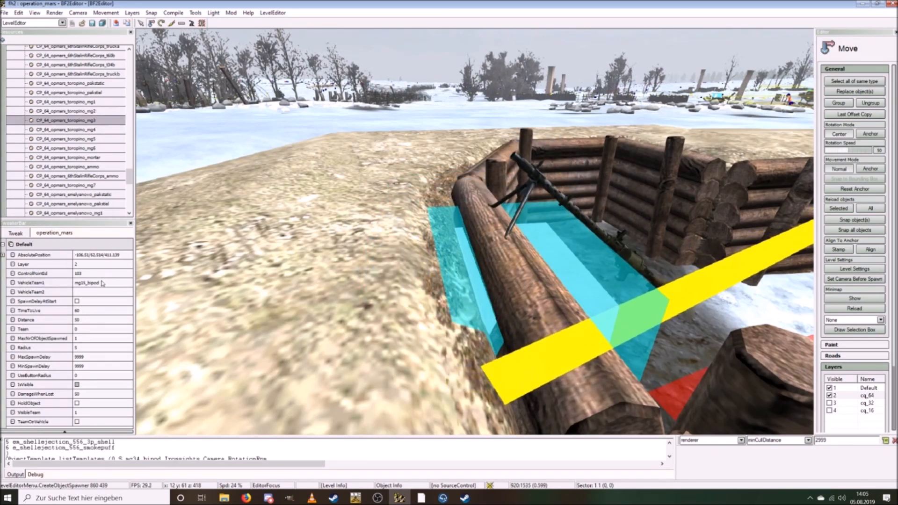
{"action": "right_click_drag", "start_coordinate": [407, 237], "coordinate": [389, 254]}
{"action": "key", "text": "w"}
{"action": "scroll", "coordinate": [395, 240], "scroll_direction": "up", "scroll_amount": 5}
{"action": "key", "text": "w"}
{"action": "key", "text": "s"}
{"action": "key", "text": "w"}
{"action": "key", "text": "w"}
{"action": "scroll", "coordinate": [389, 254], "scroll_direction": "up", "scroll_amount": 1}
{"action": "scroll", "coordinate": [390, 253], "scroll_direction": "down", "scroll_amount": 1}
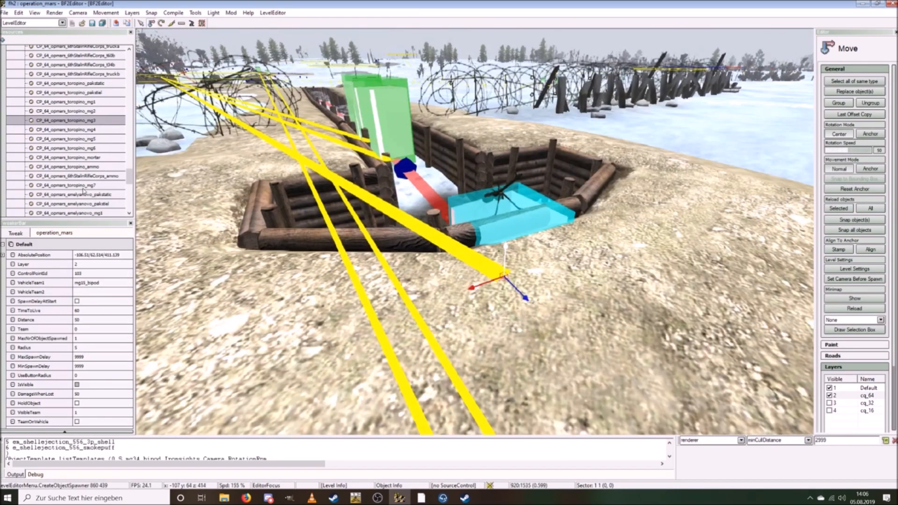
{"action": "left_click", "coordinate": [98, 283]}
{"action": "left_click", "coordinate": [98, 283]}
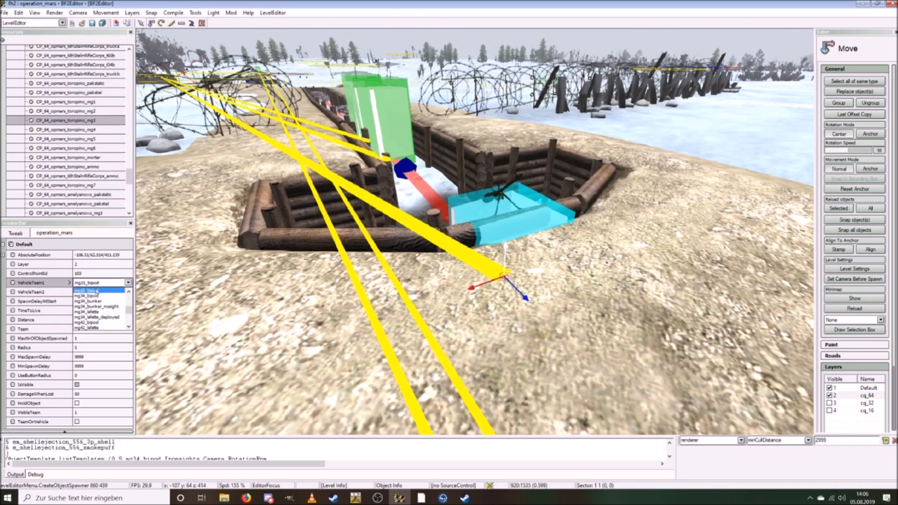
{"action": "left_click", "coordinate": [101, 323]}
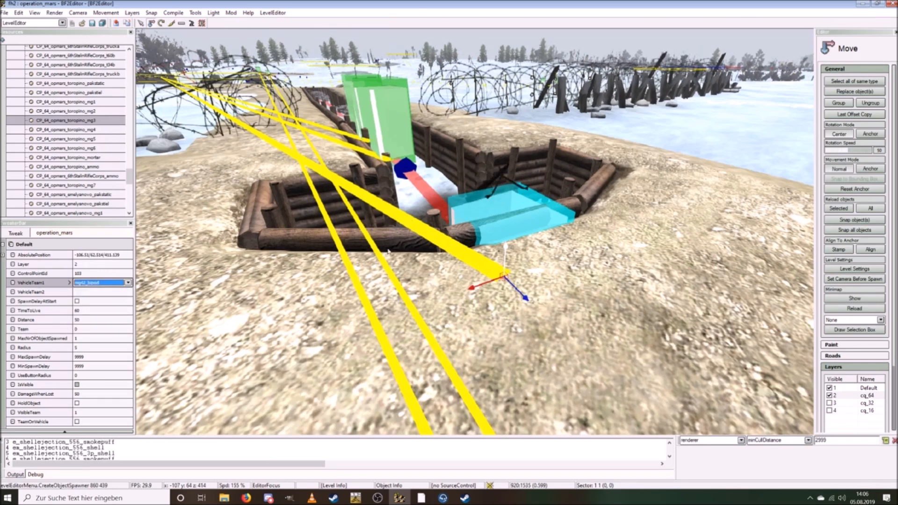
Step: Lower and slightly shift the toropino_mg3 spawner so the MG42's bipod rests on the parapet log
{"action": "left_click_drag", "start_coordinate": [467, 264], "coordinate": [458, 275], "text": "ctrl"}
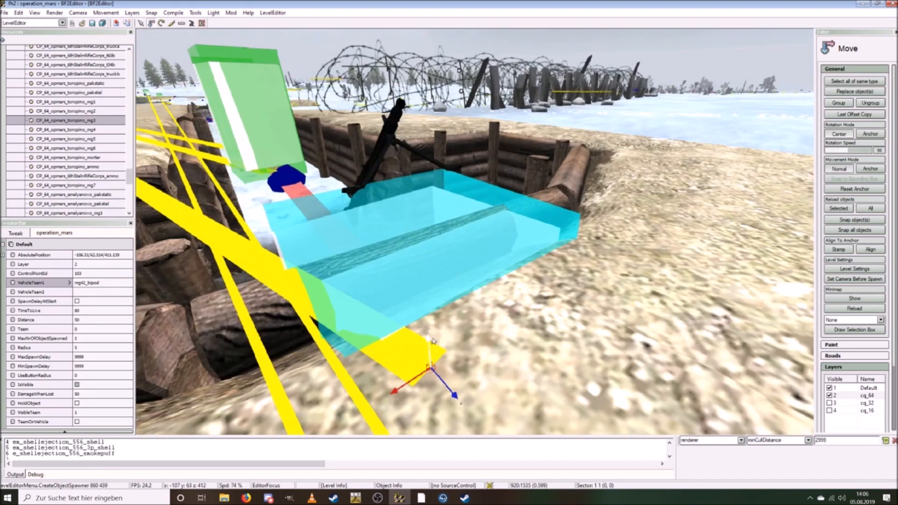
{"action": "left_click_drag", "start_coordinate": [428, 342], "coordinate": [540, 317]}
{"action": "scroll", "coordinate": [426, 367], "scroll_direction": "down", "scroll_amount": 4, "text": "ctrl"}
{"action": "scroll", "coordinate": [435, 360], "scroll_direction": "down", "scroll_amount": 2, "text": "ctrl"}
{"action": "scroll", "coordinate": [567, 301], "scroll_direction": "down", "scroll_amount": 2, "text": "ctrl"}
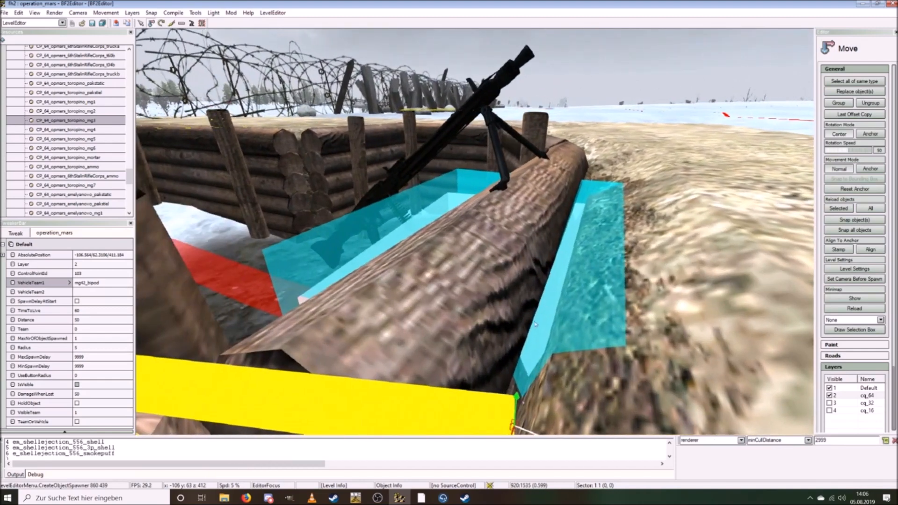
{"action": "left_click_drag", "start_coordinate": [517, 396], "coordinate": [589, 394]}
Step: Check the weapon of toropino_mg4, and set VehicleTeam1 of toropino_mg5 to mg34_bipod
{"action": "double_click", "coordinate": [86, 131]}
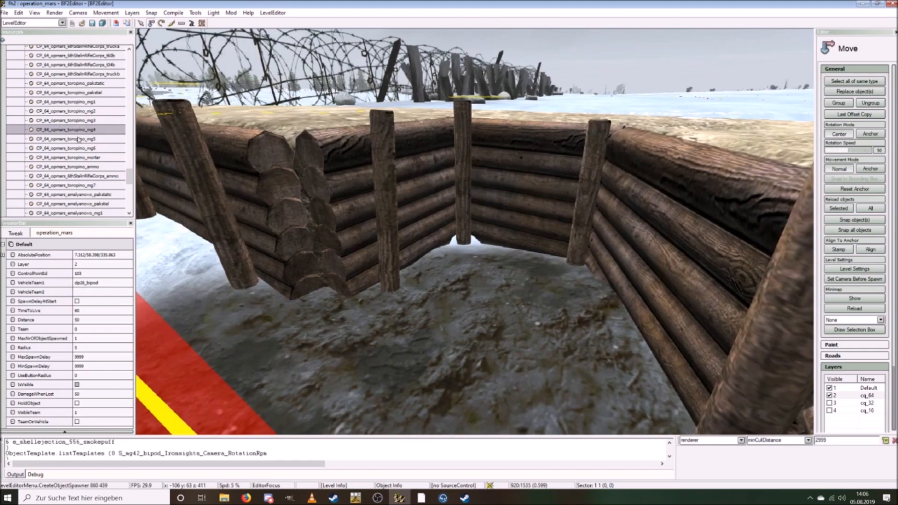
{"action": "left_click", "coordinate": [79, 139]}
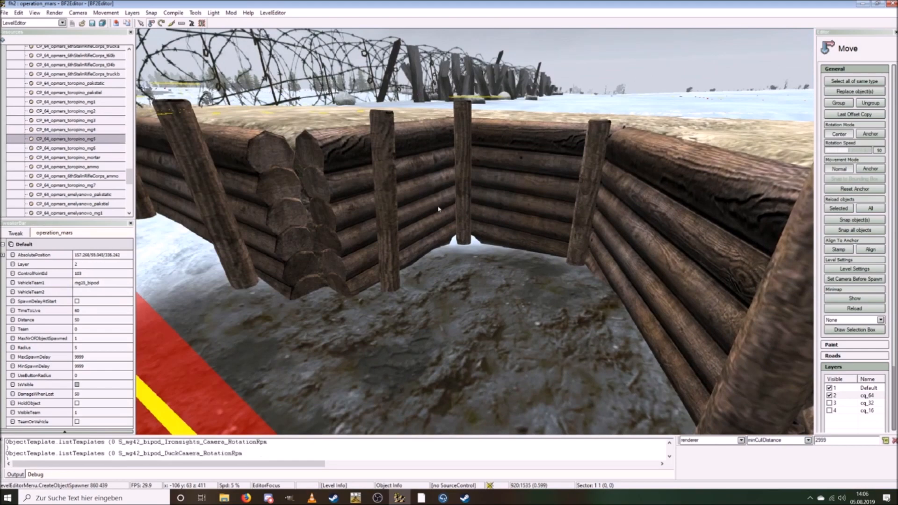
{"action": "left_click_drag", "start_coordinate": [439, 210], "coordinate": [526, 227], "text": "ctrl"}
{"action": "key", "text": "w"}
{"action": "key", "text": "w"}
{"action": "scroll", "coordinate": [495, 248], "scroll_direction": "up", "scroll_amount": 3}
{"action": "right_click_drag", "start_coordinate": [527, 234], "coordinate": [462, 288]}
{"action": "scroll", "coordinate": [469, 252], "scroll_direction": "up", "scroll_amount": 4}
{"action": "scroll", "coordinate": [461, 283], "scroll_direction": "down", "scroll_amount": 4}
{"action": "key", "text": "d"}
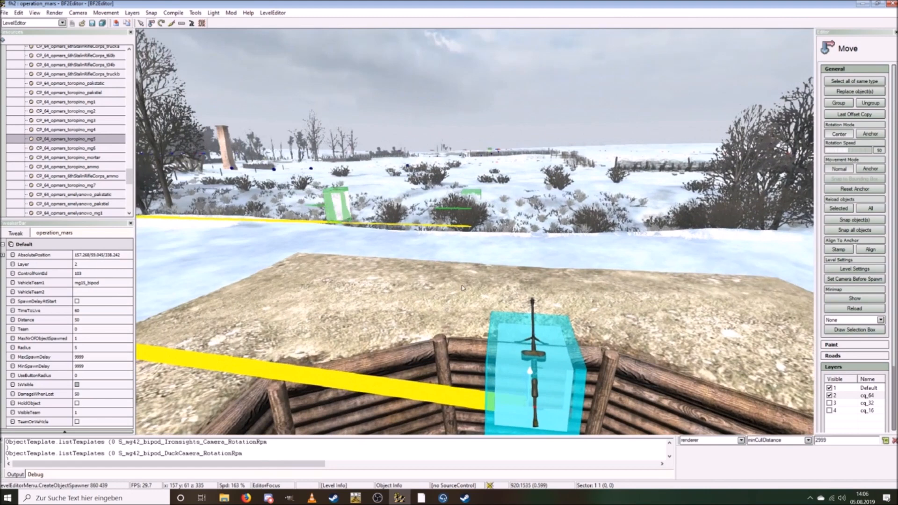
{"action": "left_click", "coordinate": [101, 283]}
{"action": "left_click", "coordinate": [102, 298]}
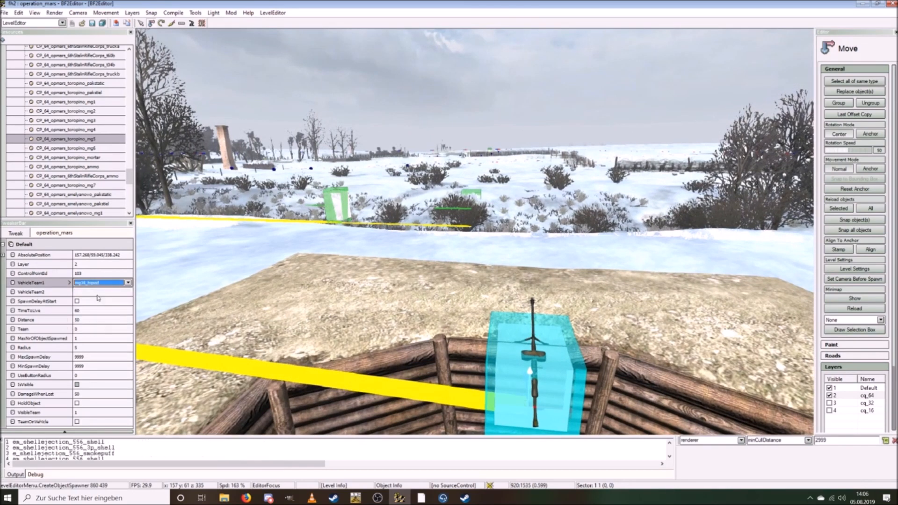
Step: Lower the toropino_mg5 spawner in small moves until the MG34's bipod rests on the bay's top log
{"action": "key", "text": "s"}
{"action": "right_click_drag", "start_coordinate": [576, 294], "coordinate": [583, 289]}
{"action": "key", "text": "d"}
{"action": "scroll", "coordinate": [581, 289], "scroll_direction": "down", "scroll_amount": 4}
{"action": "key", "text": "w"}
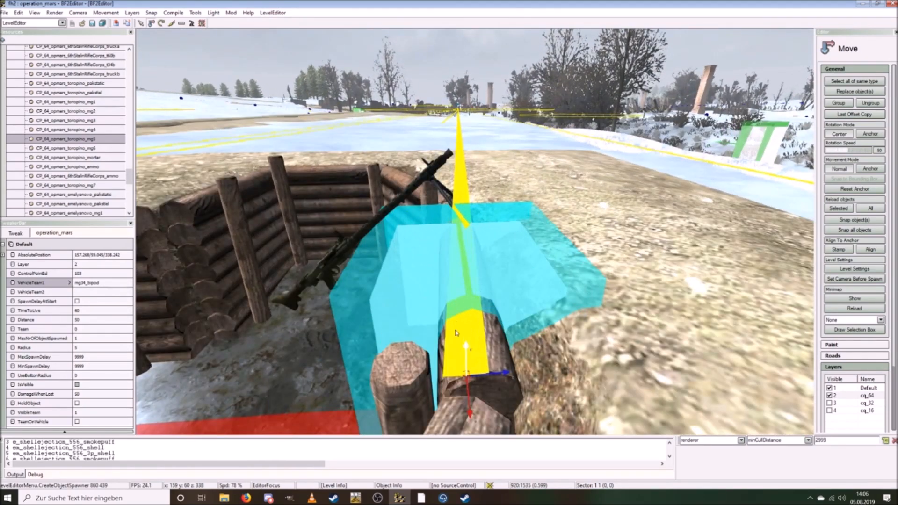
{"action": "left_click_drag", "start_coordinate": [464, 347], "coordinate": [467, 356]}
{"action": "key", "text": "w"}
{"action": "scroll", "coordinate": [467, 355], "scroll_direction": "down", "scroll_amount": 4}
{"action": "right_click_drag", "start_coordinate": [466, 355], "coordinate": [469, 352]}
{"action": "key", "text": "s"}
{"action": "scroll", "coordinate": [469, 353], "scroll_direction": "down", "scroll_amount": 1}
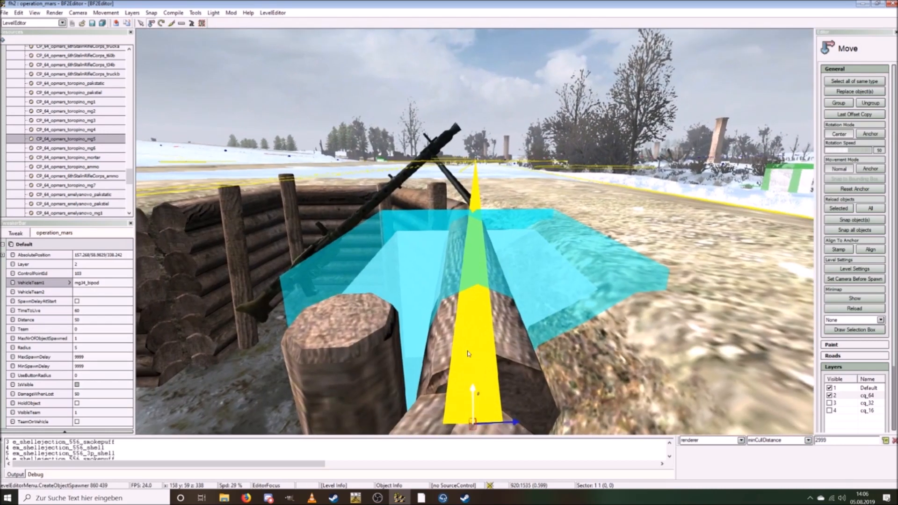
{"action": "left_click_drag", "start_coordinate": [471, 390], "coordinate": [473, 412]}
{"action": "right_click_drag", "start_coordinate": [473, 413], "coordinate": [470, 411]}
{"action": "key", "text": "d"}
{"action": "key", "text": "s"}
{"action": "left_click_drag", "start_coordinate": [503, 377], "coordinate": [505, 375]}
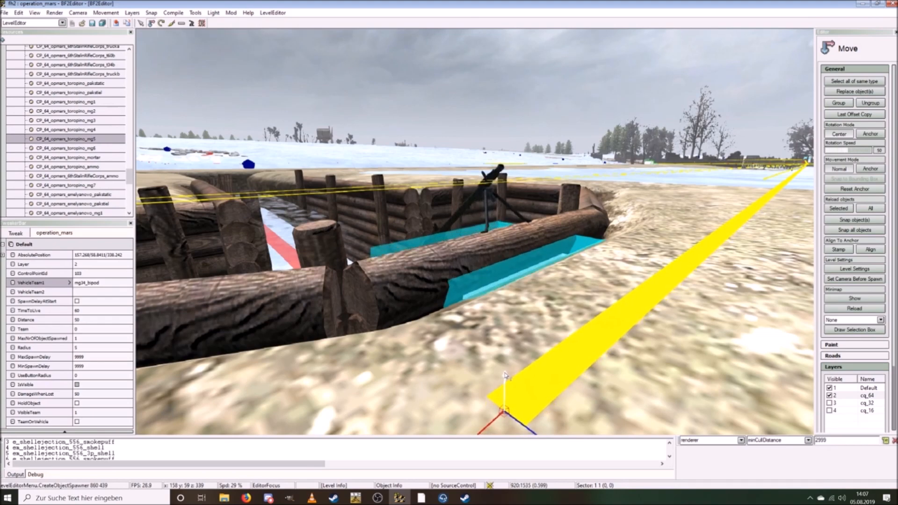
Step: Check the weapon of toropino_mg6, and set VehicleTeam1 of toropino_mg7 to mg42_bipod
{"action": "key", "text": "a"}
{"action": "right_click_drag", "start_coordinate": [457, 279], "coordinate": [458, 280]}
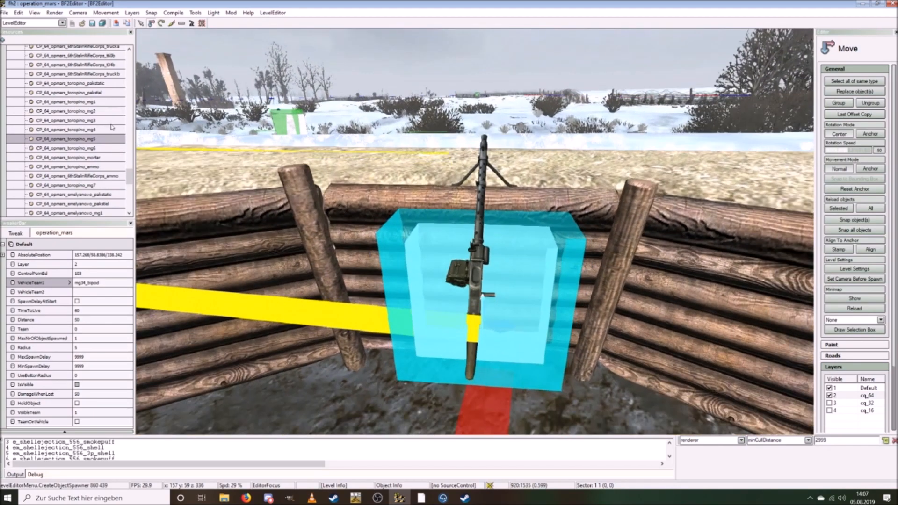
{"action": "left_click", "coordinate": [89, 148]}
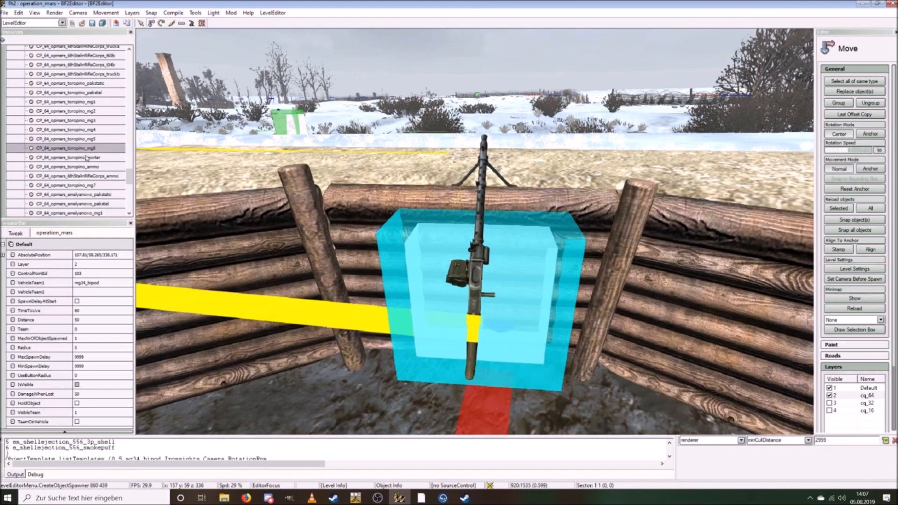
{"action": "scroll", "coordinate": [82, 176], "scroll_direction": "down", "scroll_amount": 1}
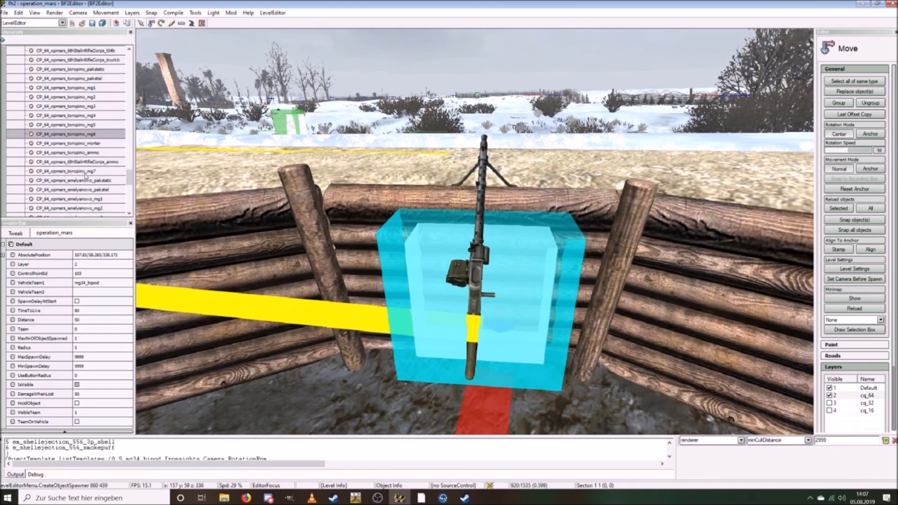
{"action": "left_click", "coordinate": [85, 172]}
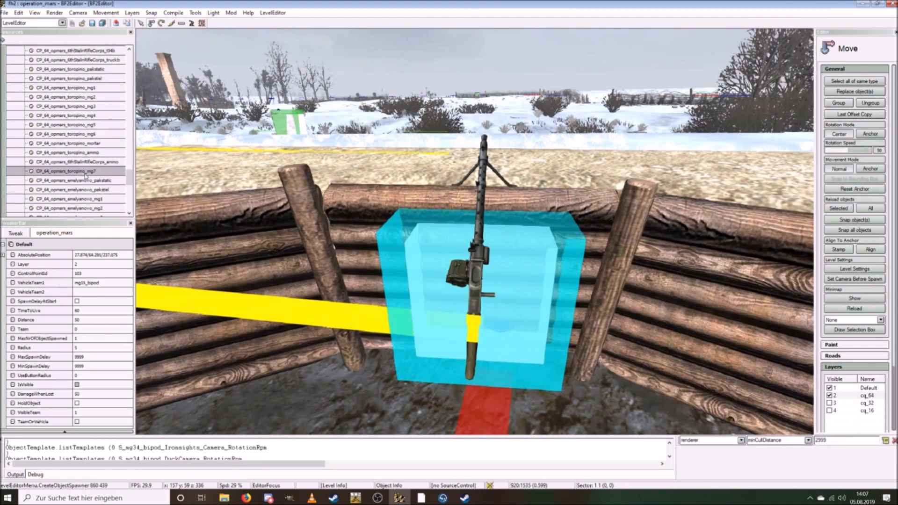
{"action": "left_click", "coordinate": [102, 284]}
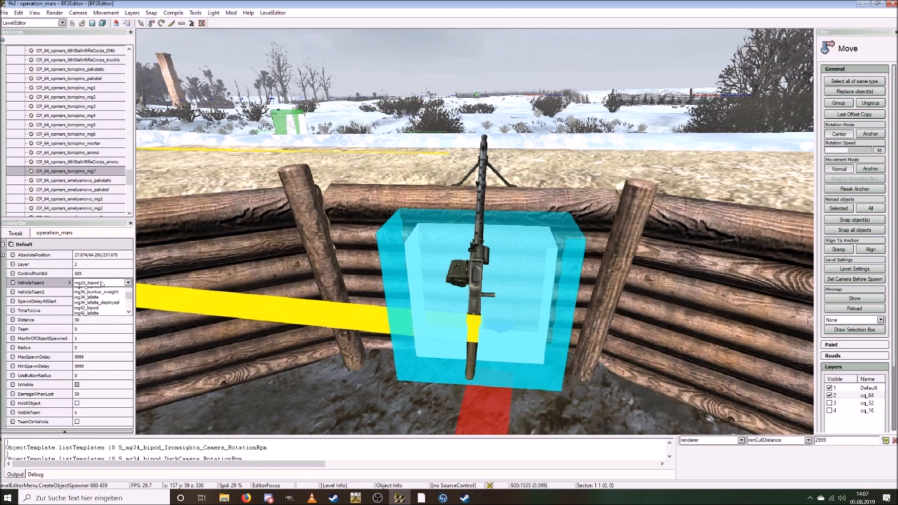
{"action": "left_click", "coordinate": [100, 307]}
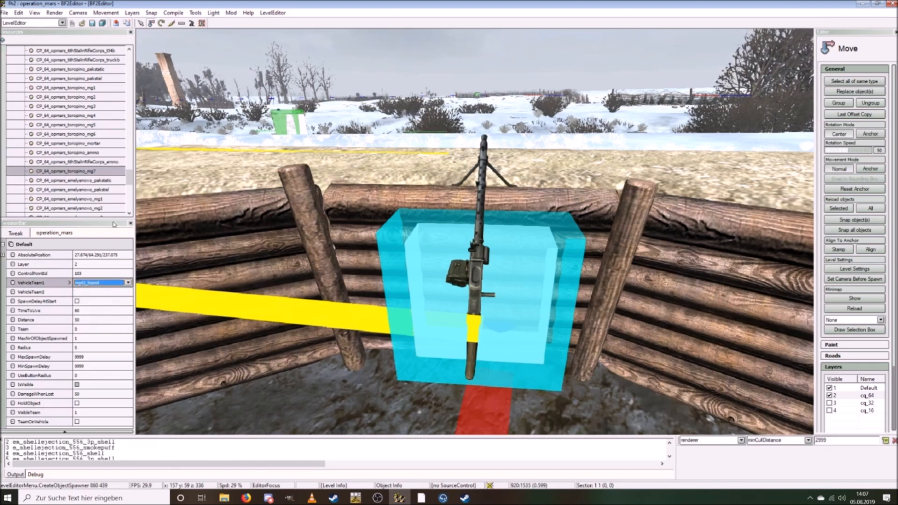
Step: Go to the toropino_mg7 spawner and lower it by about 0.23 until the MG42's bipod rests on the parapet log
{"action": "left_click", "coordinate": [97, 174]}
{"action": "key", "text": "w"}
{"action": "scroll", "coordinate": [411, 166], "scroll_direction": "up", "scroll_amount": 10}
{"action": "key", "text": "w"}
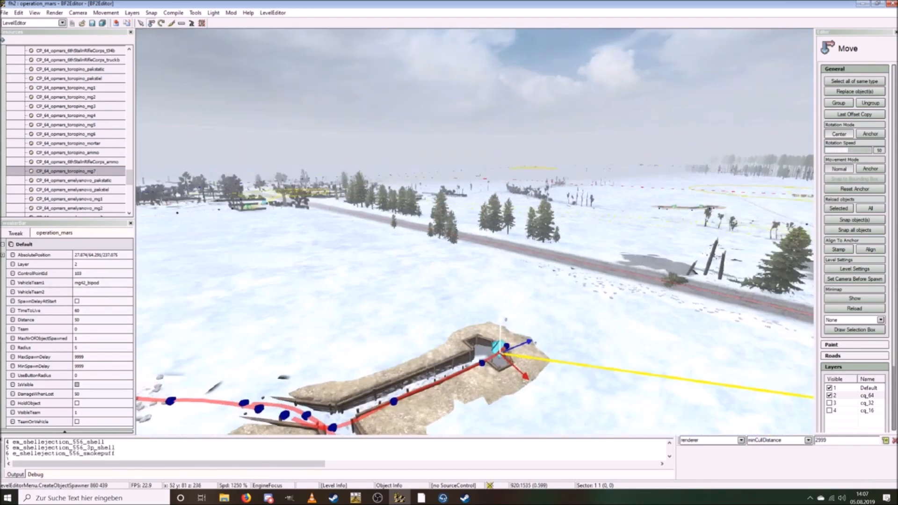
{"action": "key", "text": "s"}
{"action": "key", "text": "w"}
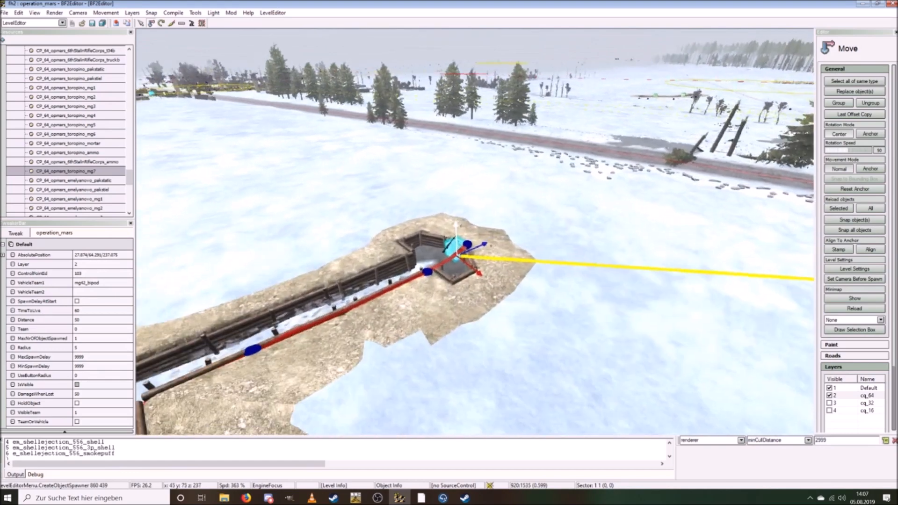
{"action": "scroll", "coordinate": [463, 267], "scroll_direction": "down", "scroll_amount": 2}
{"action": "key", "text": "s"}
{"action": "scroll", "coordinate": [448, 263], "scroll_direction": "down", "scroll_amount": 1}
{"action": "key", "text": "w"}
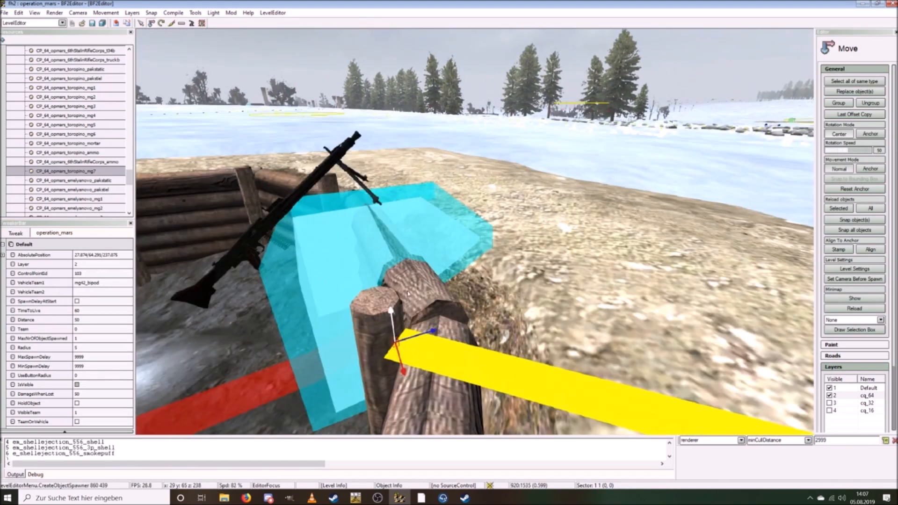
{"action": "key", "text": "s"}
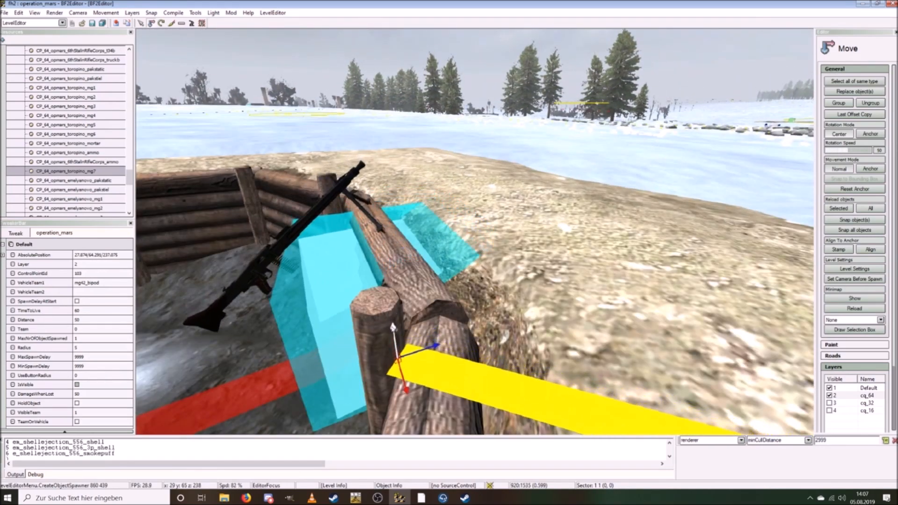
{"action": "left_click_drag", "start_coordinate": [394, 333], "coordinate": [394, 337]}
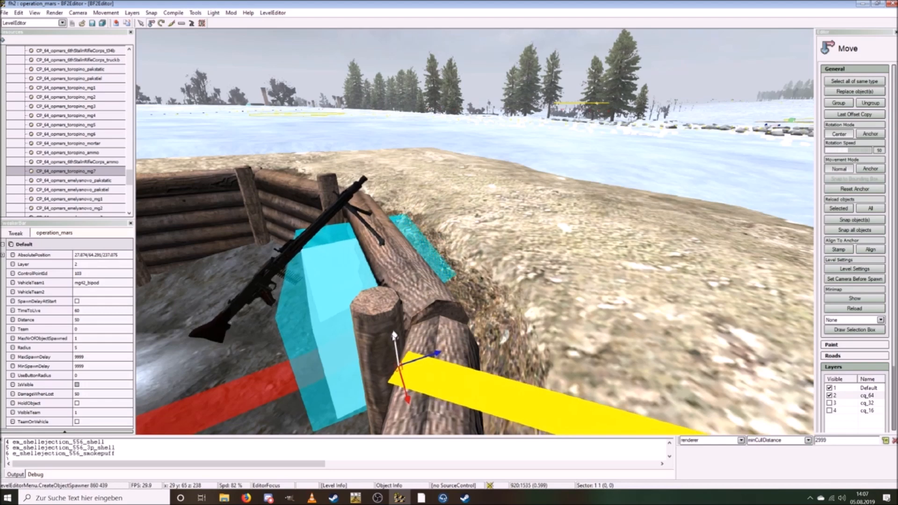
{"action": "key", "text": "a"}
{"action": "key", "text": "a"}
{"action": "key", "text": "w"}
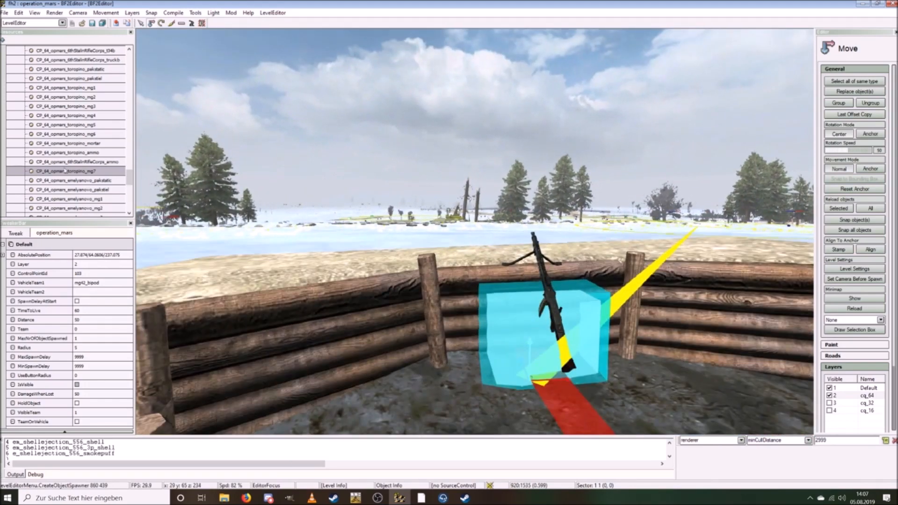
Step: Go to the emelyanovo_mg1 spawner at its trench end and set its VehicleTeam1 to mg42_bipod
{"action": "double_click", "coordinate": [78, 200]}
{"action": "key", "text": "s"}
{"action": "key", "text": "w"}
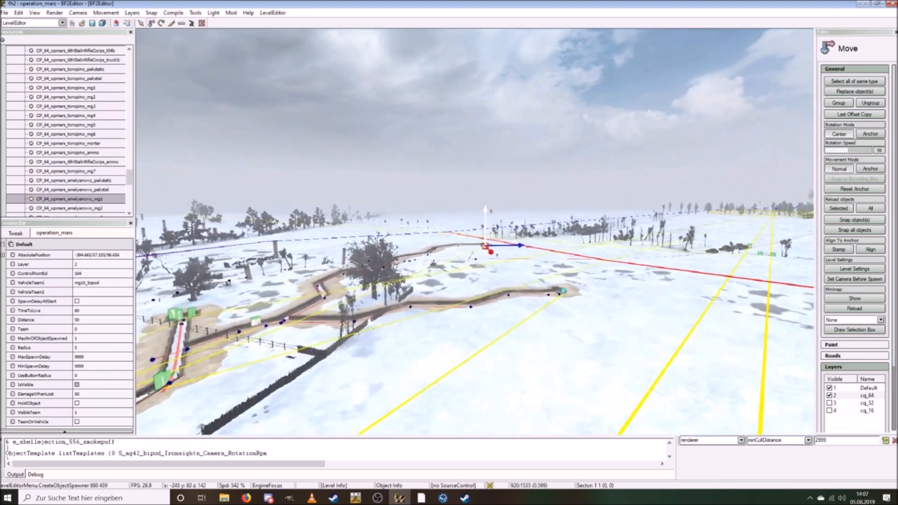
{"action": "key", "text": "w"}
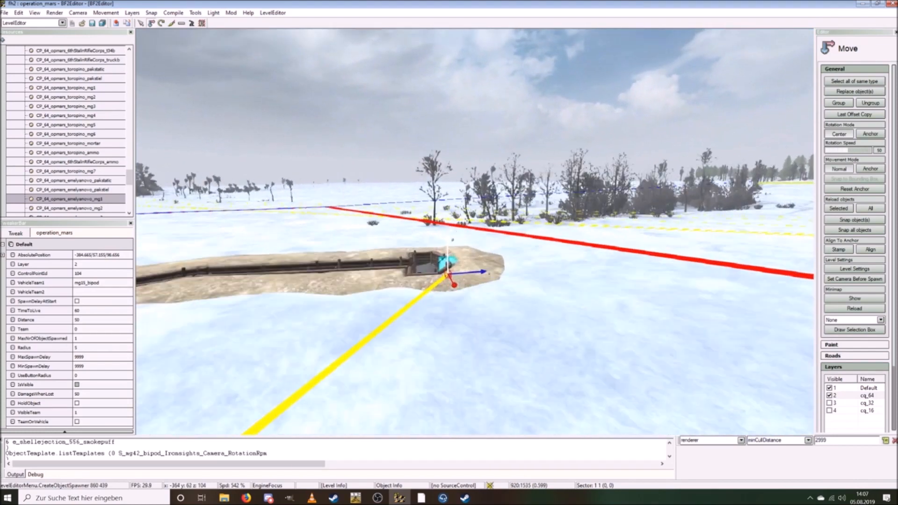
{"action": "key", "text": "w"}
{"action": "left_click", "coordinate": [81, 283]}
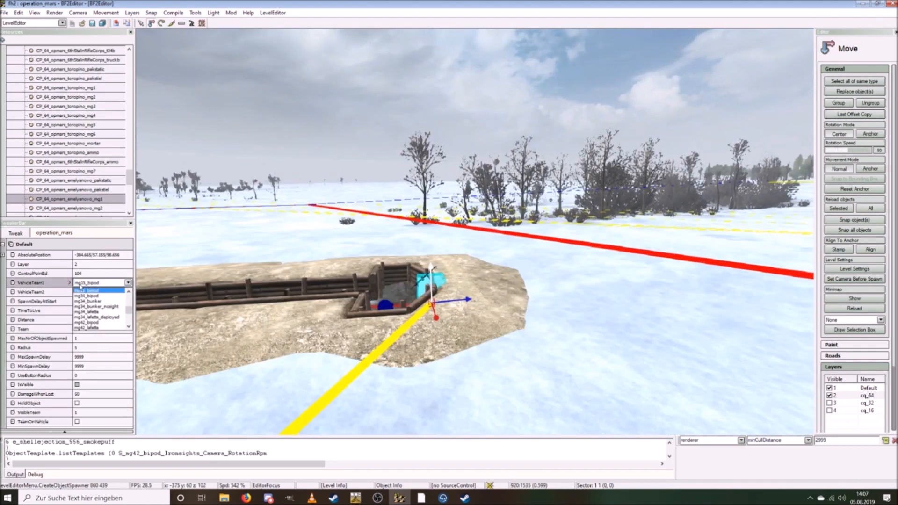
{"action": "left_click", "coordinate": [91, 323]}
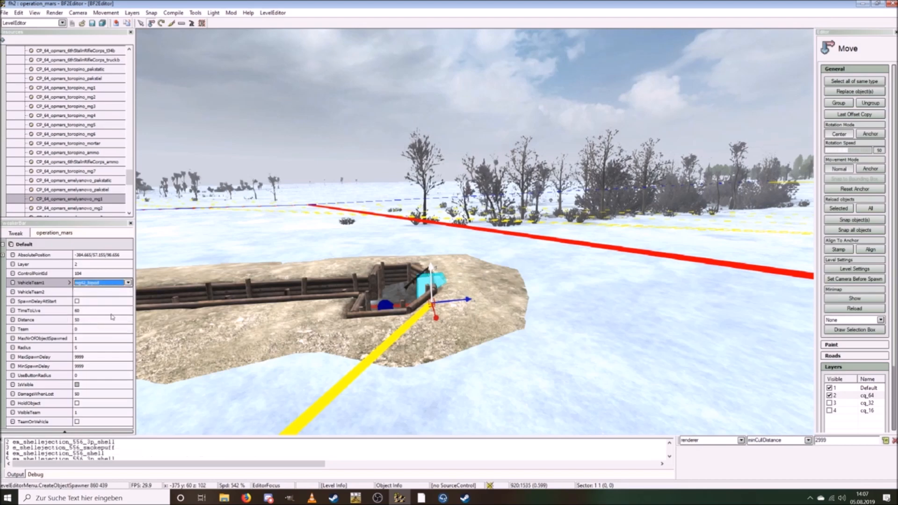
Step: Lower the emelyanovo_mg1 spawner by about 0.23 so the MG42's bipod rests on the bay's top log
{"action": "right_click_drag", "start_coordinate": [464, 259], "coordinate": [425, 318]}
{"action": "key", "text": "w"}
{"action": "scroll", "coordinate": [423, 285], "scroll_direction": "down", "scroll_amount": 5}
{"action": "key", "text": "s"}
{"action": "key", "text": "w"}
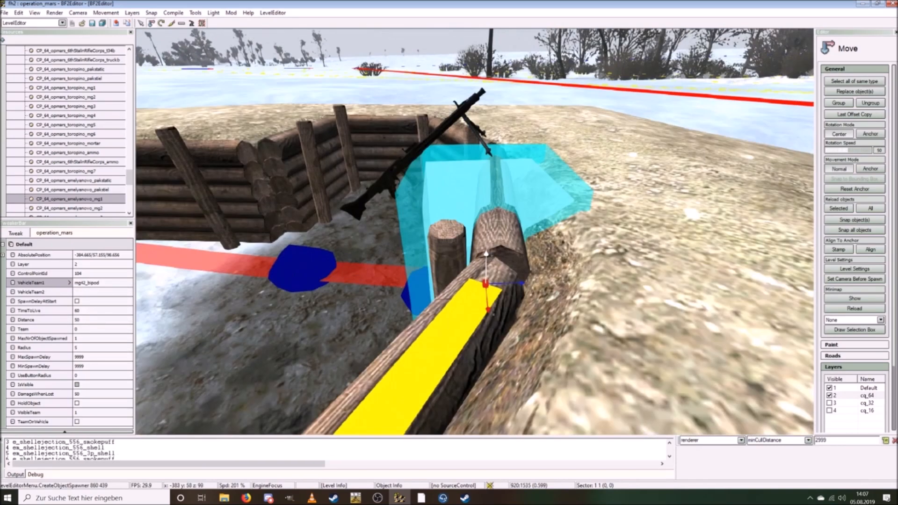
{"action": "right_click_drag", "start_coordinate": [482, 316], "coordinate": [484, 299]}
{"action": "scroll", "coordinate": [484, 299], "scroll_direction": "down", "scroll_amount": 4}
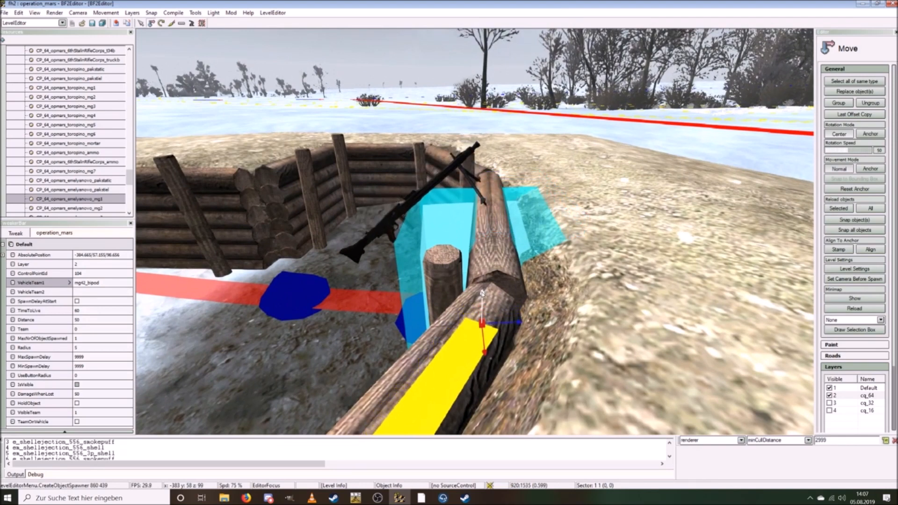
{"action": "left_click_drag", "start_coordinate": [482, 296], "coordinate": [482, 303]}
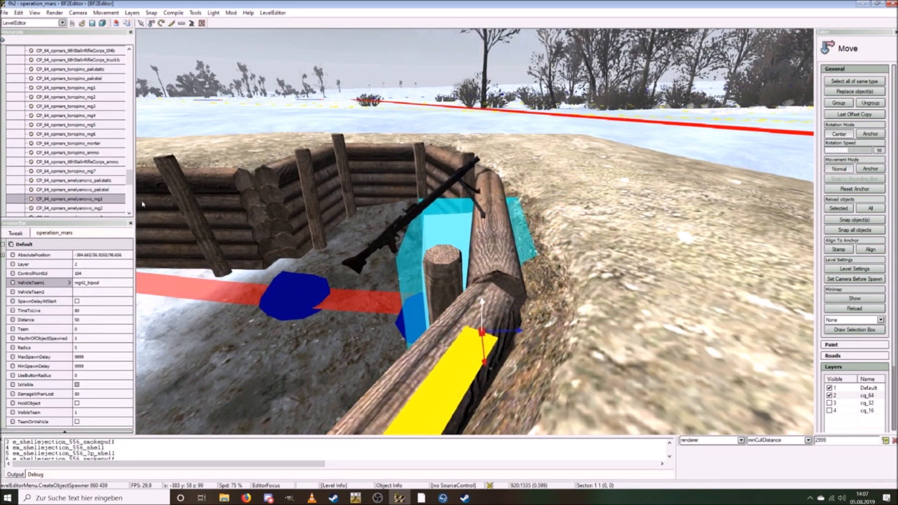
Step: Set VehicleTeam1 of emelyanovo_mg2 to mg42_bipod and lower the spawner by about 0.23 onto its parapet log
{"action": "left_click", "coordinate": [99, 208]}
{"action": "key", "text": "ctrl+s"}
{"action": "scroll", "coordinate": [147, 263], "scroll_direction": "up", "scroll_amount": 5, "text": "ctrl"}
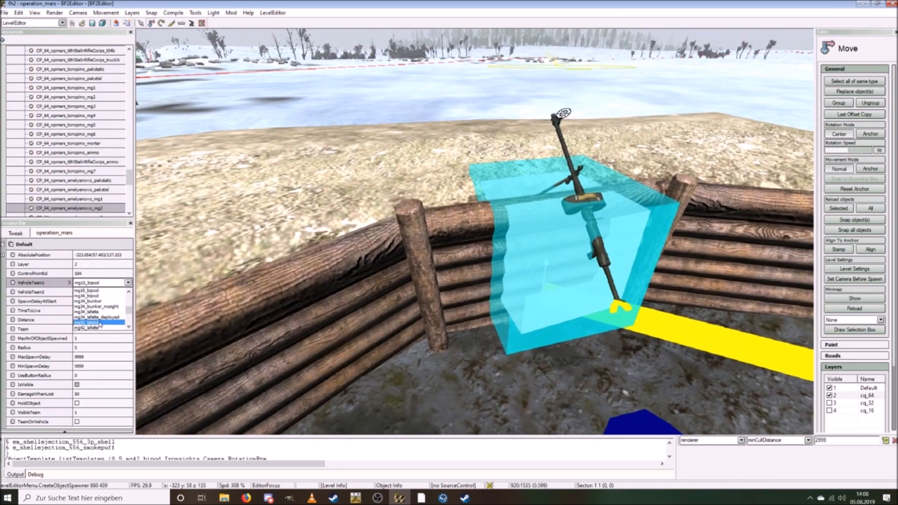
{"action": "left_click", "coordinate": [100, 322]}
{"action": "right_click_drag", "start_coordinate": [525, 205], "coordinate": [520, 208]}
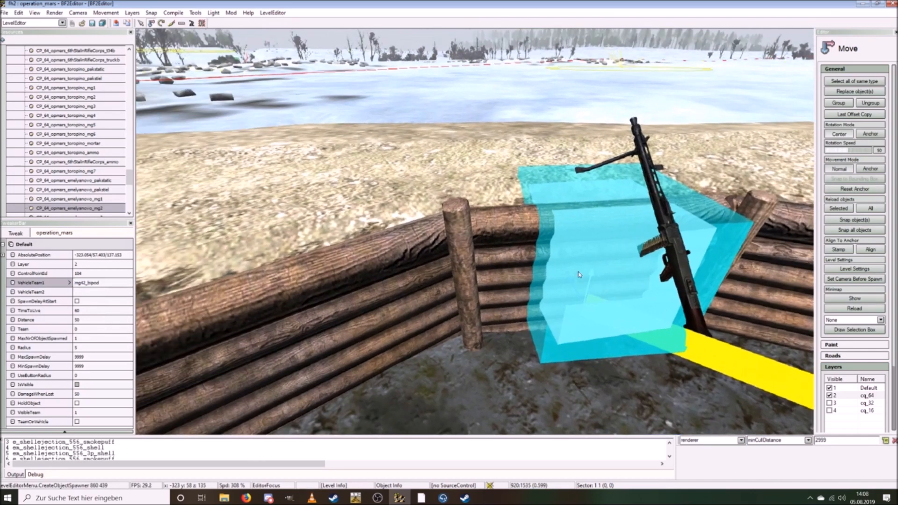
{"action": "left_click_drag", "start_coordinate": [590, 277], "coordinate": [584, 296]}
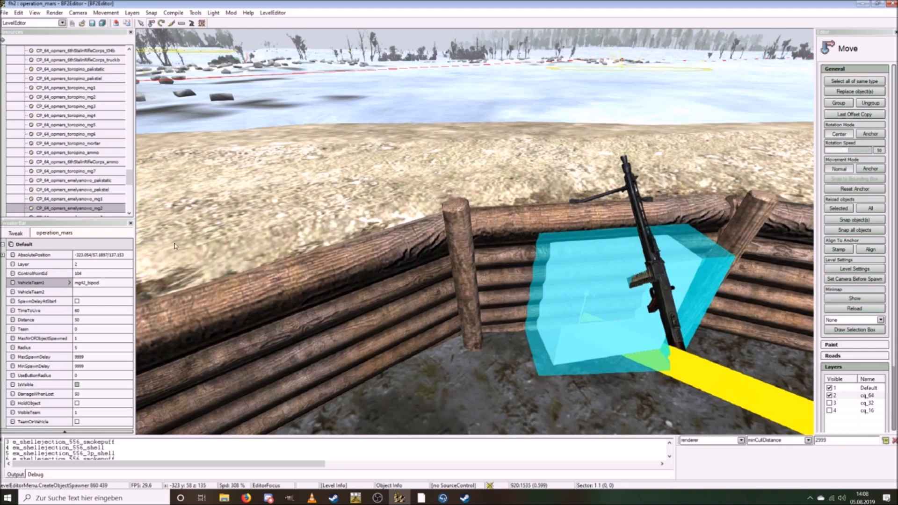
Step: Check the weapon of emelyanovo_mg3, then go to emelyanovo_mg4 and set its VehicleTeam1 to mg42_bipod
{"action": "scroll", "coordinate": [68, 206], "scroll_direction": "down", "scroll_amount": 2}
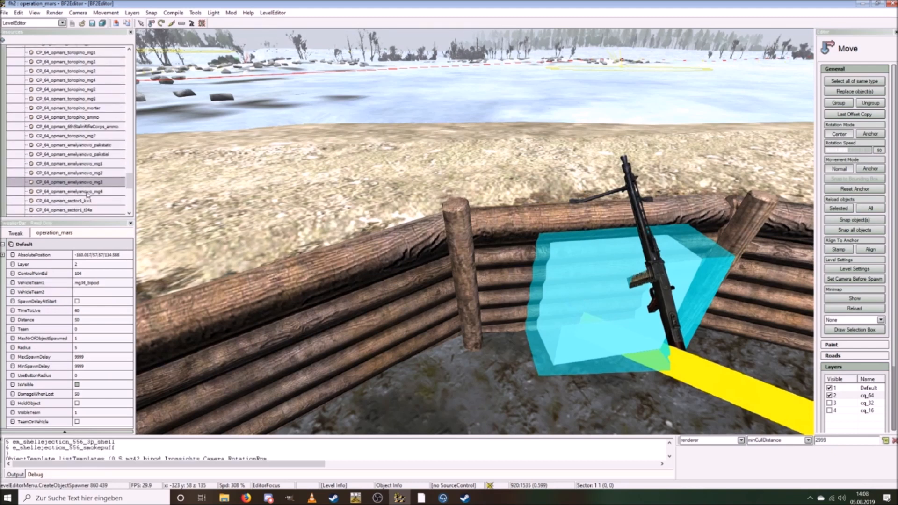
{"action": "key", "text": "ctrl+w"}
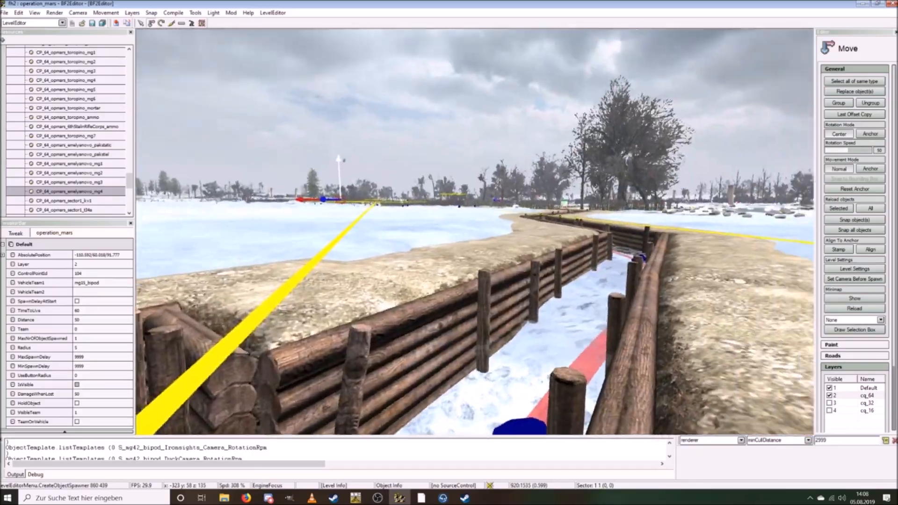
{"action": "key", "text": "ctrl+w"}
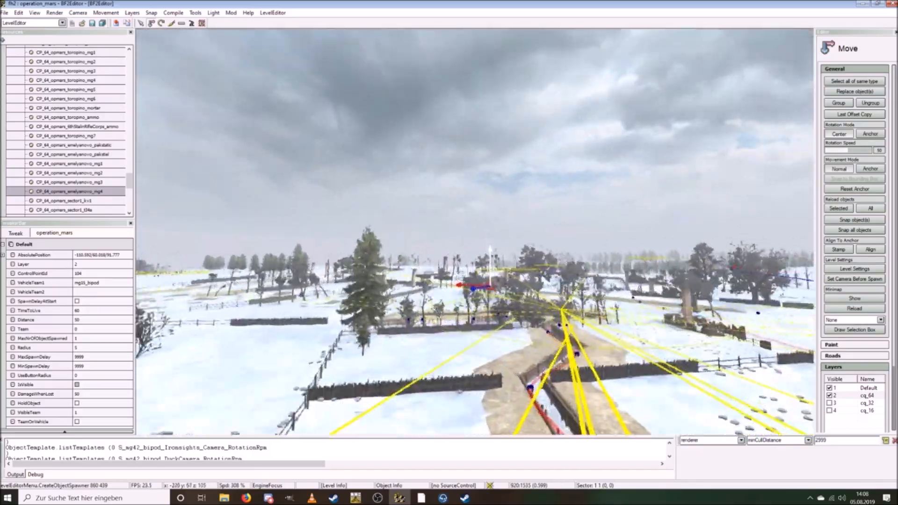
{"action": "key", "text": "ctrl+w"}
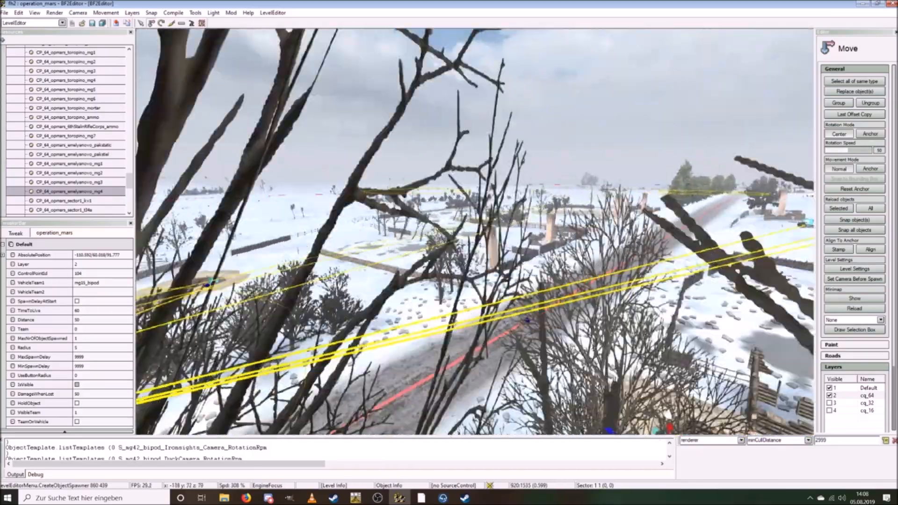
{"action": "key", "text": "ctrl+s"}
{"action": "key", "text": "ctrl+w"}
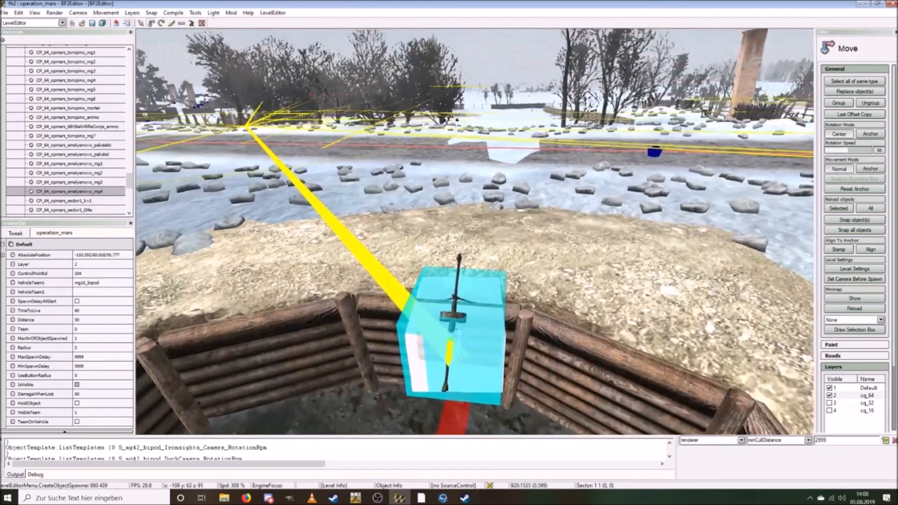
{"action": "left_click", "coordinate": [96, 282]}
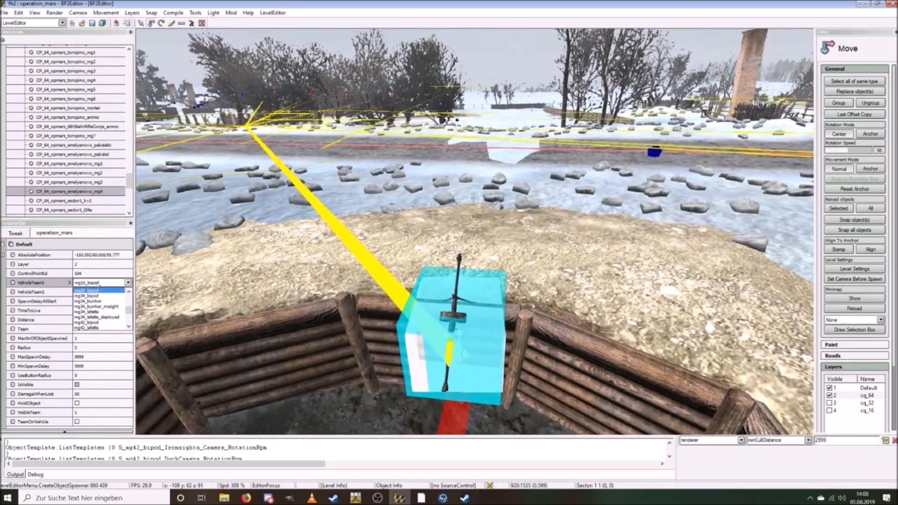
{"action": "left_click", "coordinate": [93, 323]}
{"action": "left_click", "coordinate": [207, 283]}
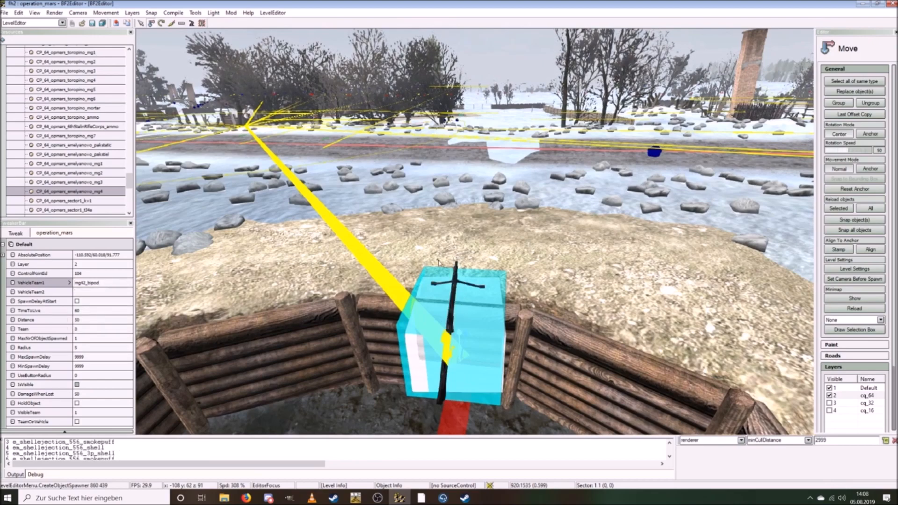
Step: Lower the emelyanovo_mg4 spawner by about 0.22 so the MG42's bipod rests on the bay's top log
{"action": "key", "text": "ctrl+d"}
{"action": "key", "text": "ctrl+s"}
{"action": "key", "text": "ctrl+w"}
{"action": "scroll", "coordinate": [536, 275], "scroll_direction": "down", "scroll_amount": 5, "text": "ctrl"}
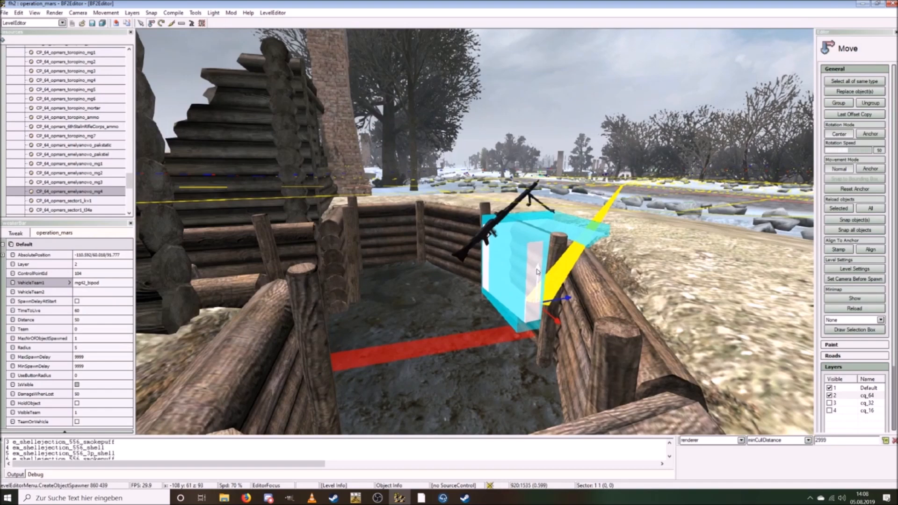
{"action": "left_click_drag", "start_coordinate": [537, 271], "coordinate": [529, 289]}
{"action": "key", "text": "ctrl+w"}
{"action": "key", "text": "ctrl+a"}
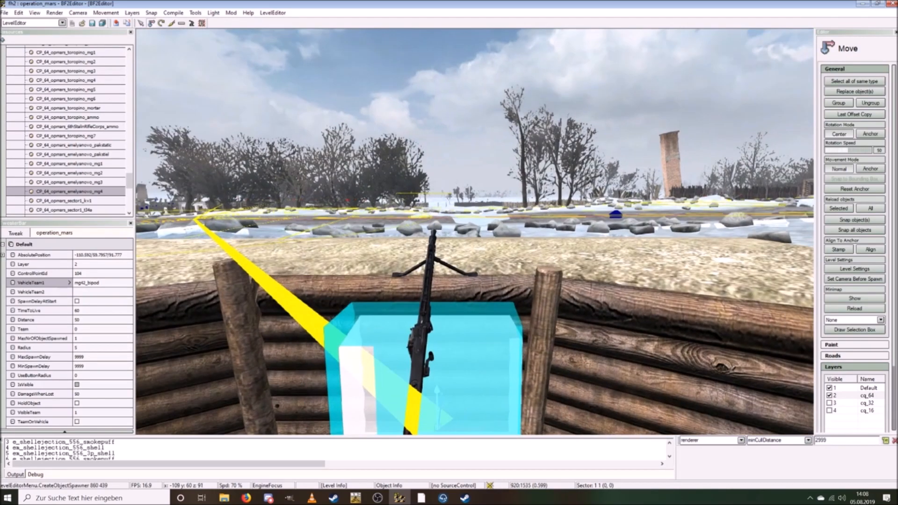
Step: Go to the pshenichina_lafette spawner beside the trench and set its VehicleTeam1 to mg42_lafette
{"action": "scroll", "coordinate": [69, 186], "scroll_direction": "down", "scroll_amount": 3}
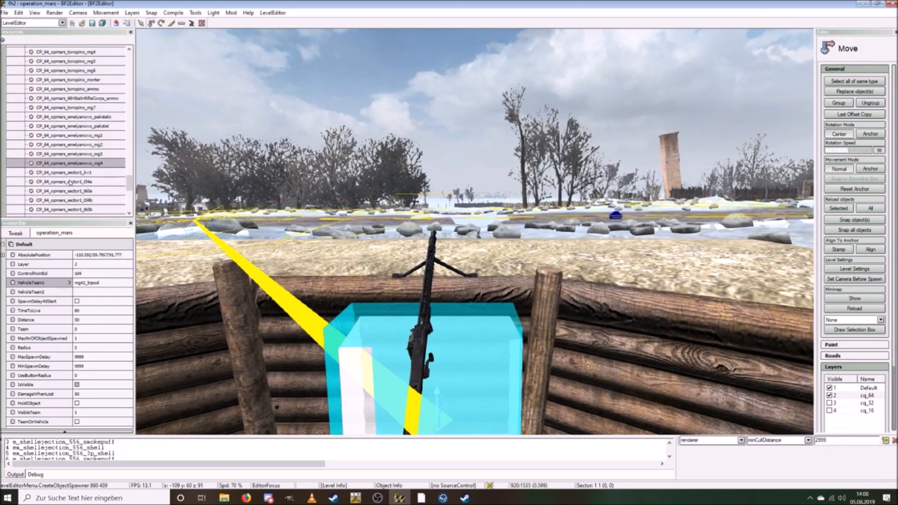
{"action": "scroll", "coordinate": [69, 186], "scroll_direction": "down", "scroll_amount": 1}
{"action": "scroll", "coordinate": [86, 184], "scroll_direction": "down", "scroll_amount": 2}
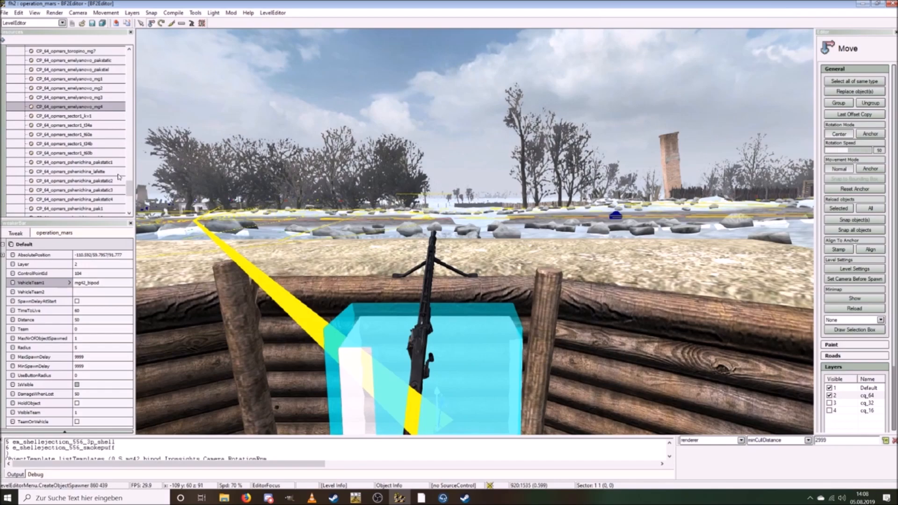
{"action": "double_click", "coordinate": [118, 172]}
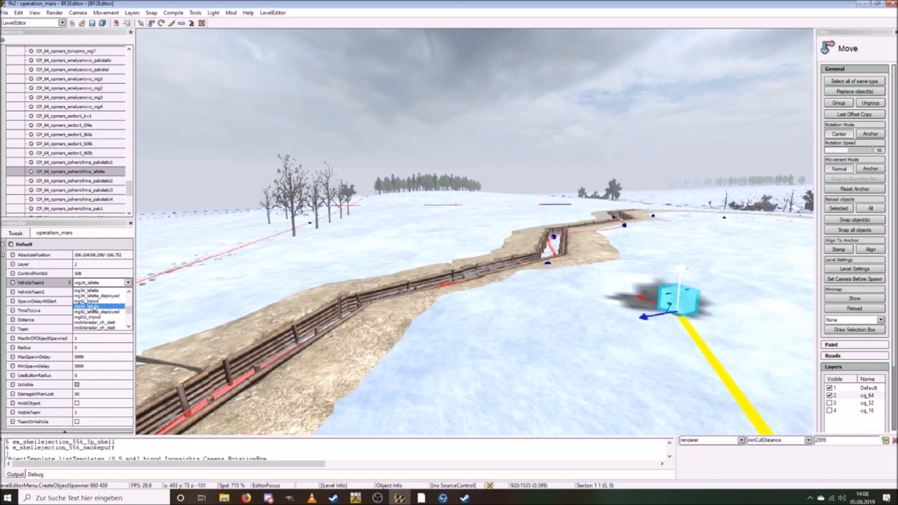
{"action": "left_click", "coordinate": [94, 307]}
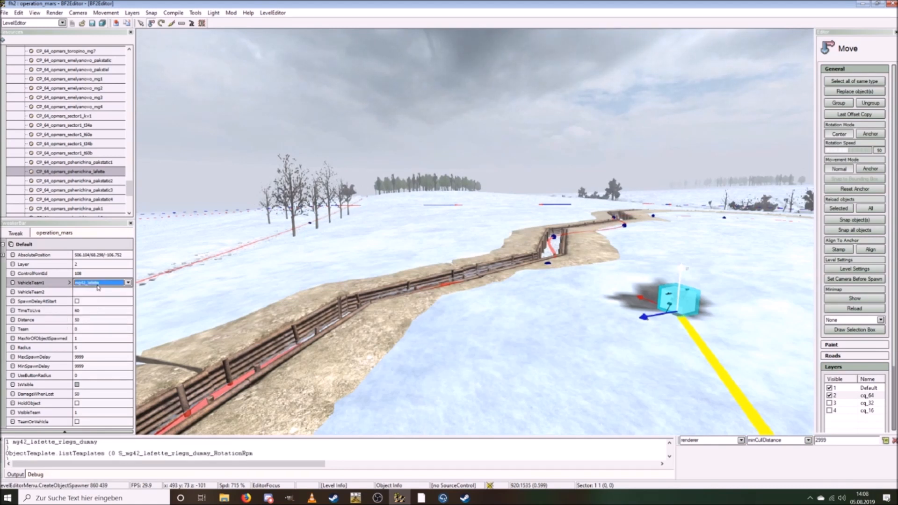
Step: Apply mg42_lafette as the vehicle of the pshenichina_lafette spawner and inspect the mounted gun up close
{"action": "key", "text": "Return"}
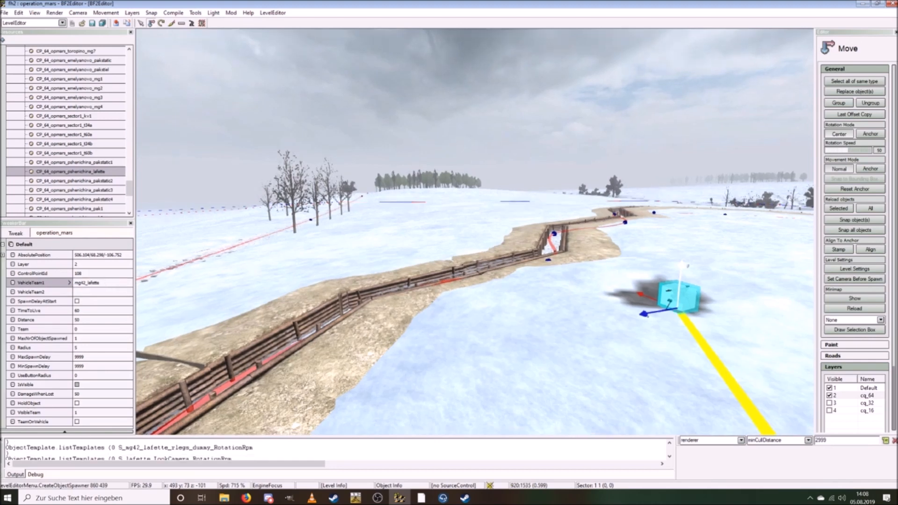
{"action": "key", "text": "ctrl+w"}
{"action": "key", "text": "ctrl+s"}
{"action": "scroll", "coordinate": [626, 331], "scroll_direction": "down", "scroll_amount": 4}
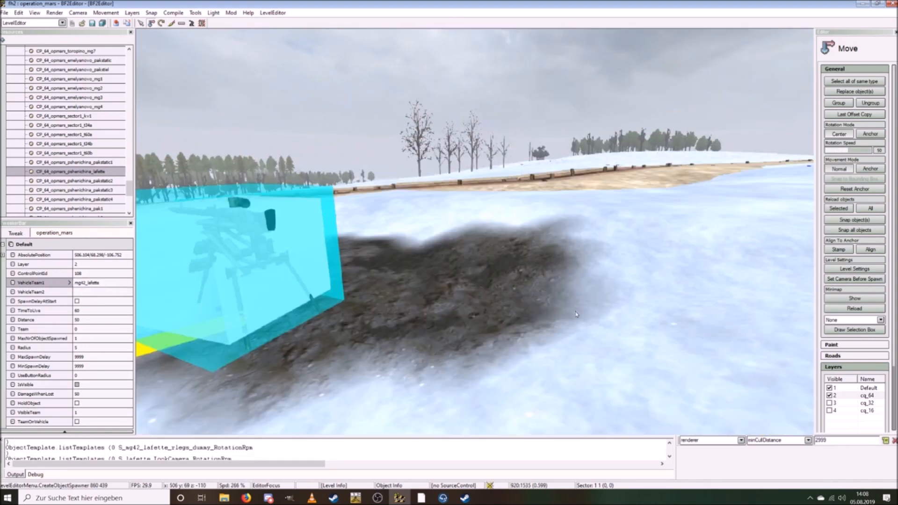
Step: Check the vehicle of the pshenichina_pakstatic2 spawner and survey the spawners around Pshenichina village from above
{"action": "left_click", "coordinate": [101, 182]}
{"action": "key", "text": "ctrl+w"}
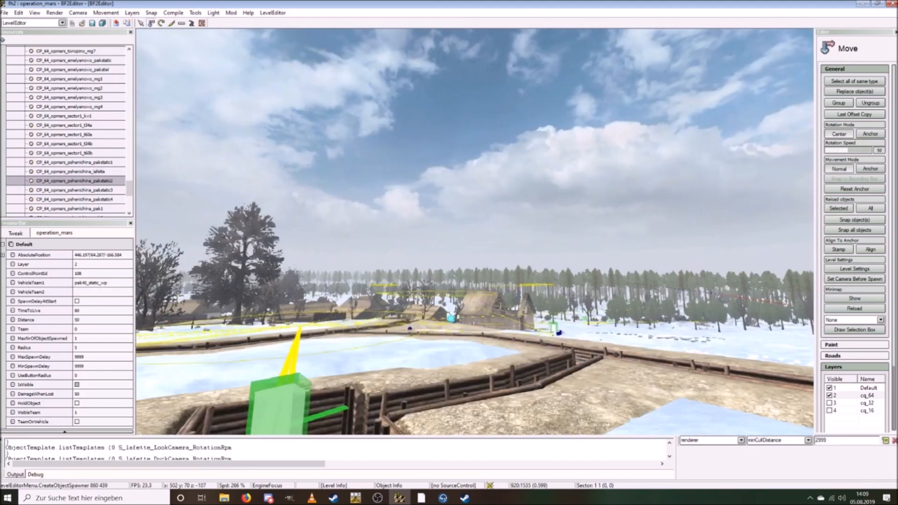
{"action": "key", "text": "ctrl+w"}
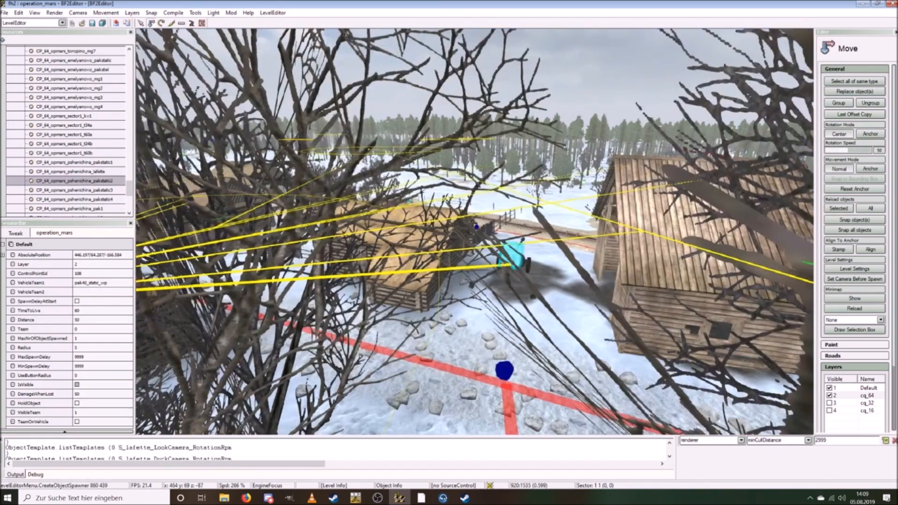
{"action": "key", "text": "ctrl+w"}
{"action": "scroll", "coordinate": [377, 267], "scroll_direction": "up", "scroll_amount": 5, "text": "ctrl"}
{"action": "key", "text": "ctrl+s"}
{"action": "scroll", "coordinate": [96, 197], "scroll_direction": "down", "scroll_amount": 2}
{"action": "scroll", "coordinate": [96, 197], "scroll_direction": "down", "scroll_amount": 3}
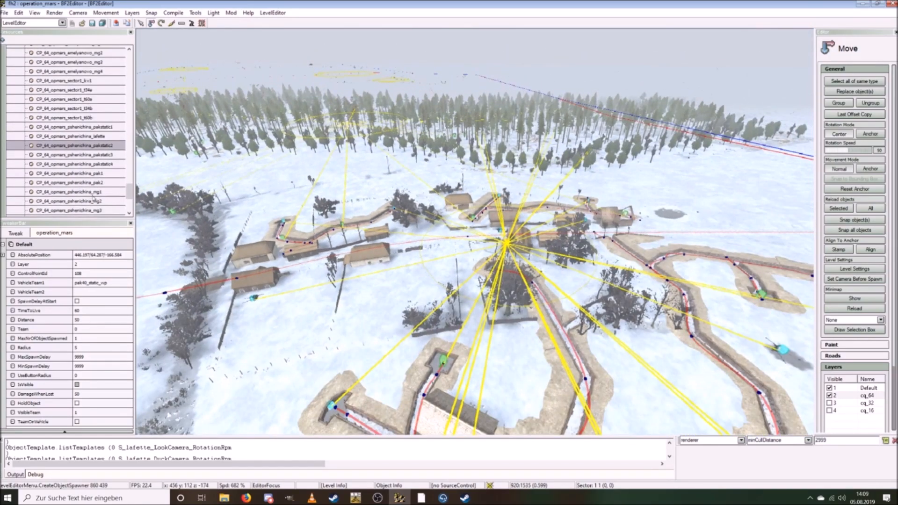
Step: Check the weapon of pshenichina_mg1, then go to pshenichina_mg2 and set its VehicleTeam1 to mg42_bipod
{"action": "left_click", "coordinate": [94, 180]}
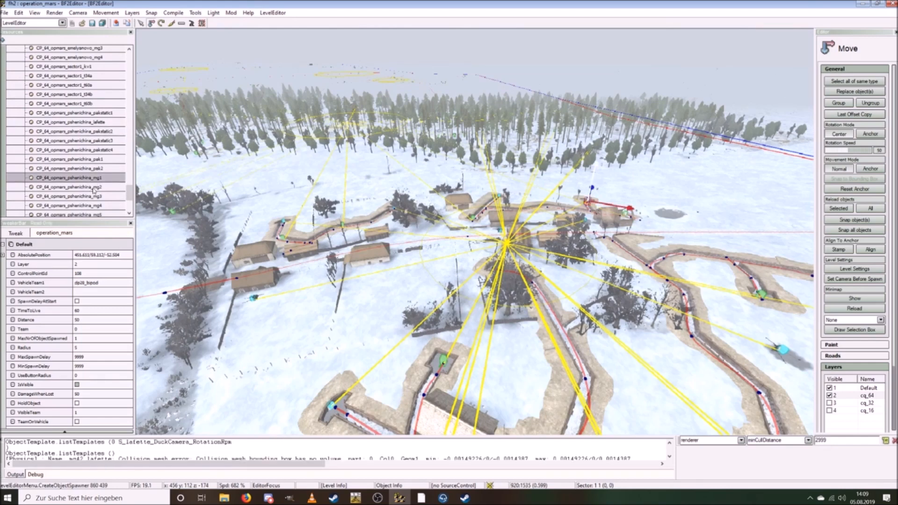
{"action": "left_click", "coordinate": [95, 187]}
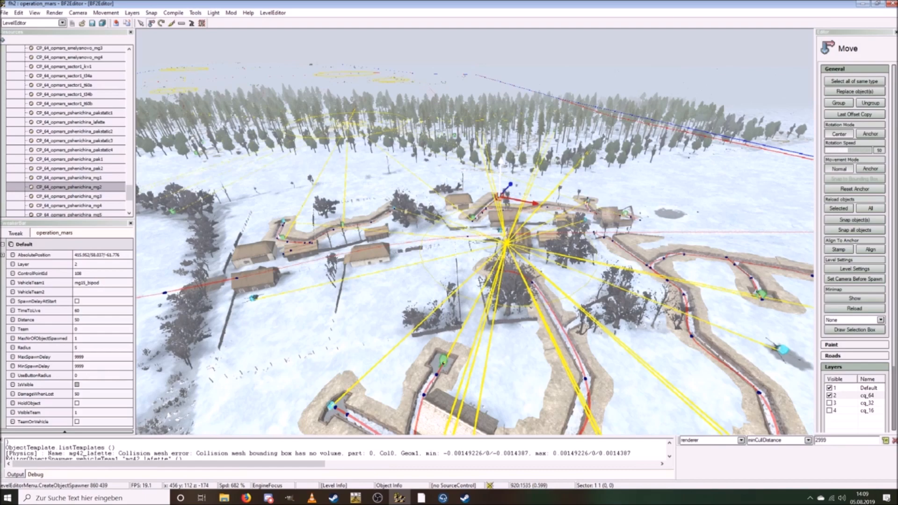
{"action": "key", "text": "ctrl+w"}
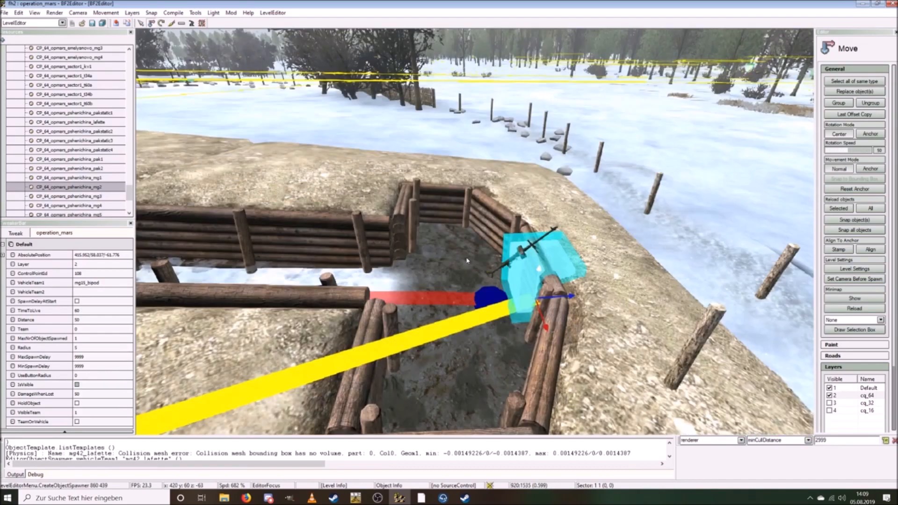
{"action": "left_click", "coordinate": [84, 284]}
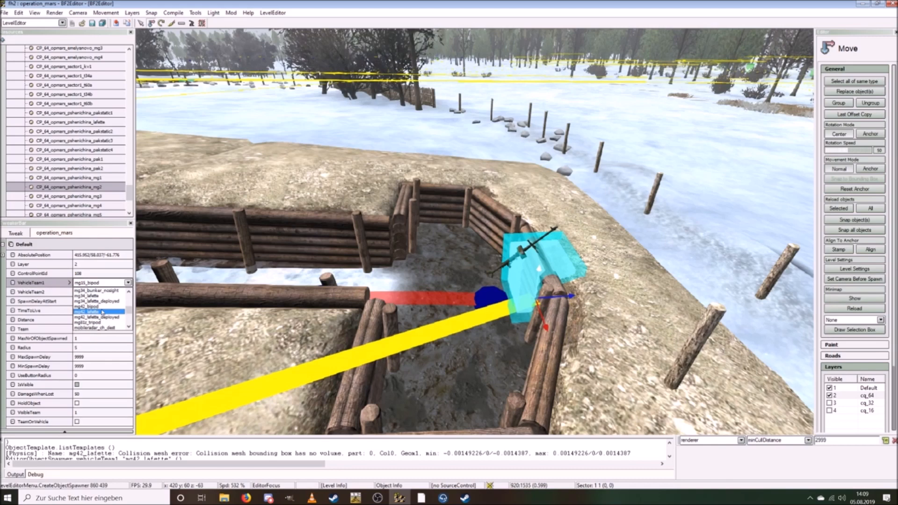
{"action": "left_click", "coordinate": [102, 307]}
Step: Lower the pshenichina_mg2 spawner by about 0.22 so the MG42's bipod rests on the parapet log
{"action": "right_click_drag", "start_coordinate": [486, 291], "coordinate": [481, 291]}
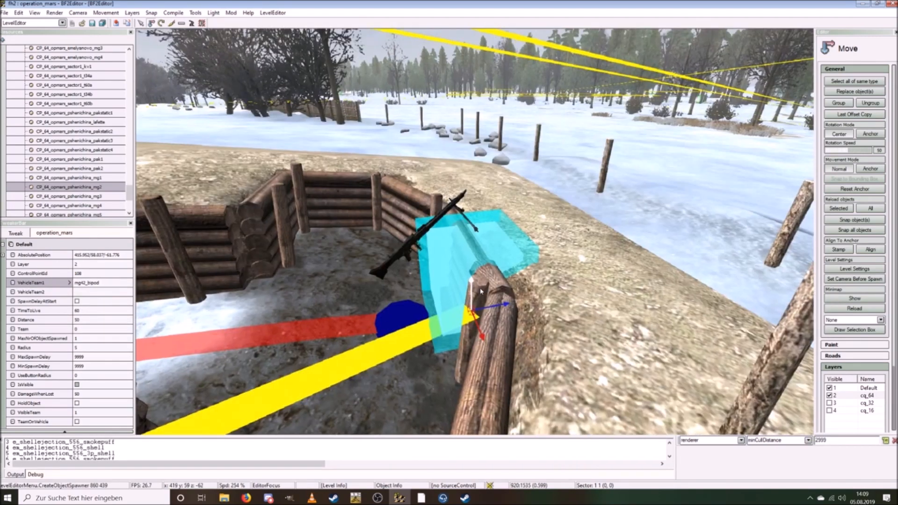
{"action": "left_click_drag", "start_coordinate": [470, 283], "coordinate": [473, 296]}
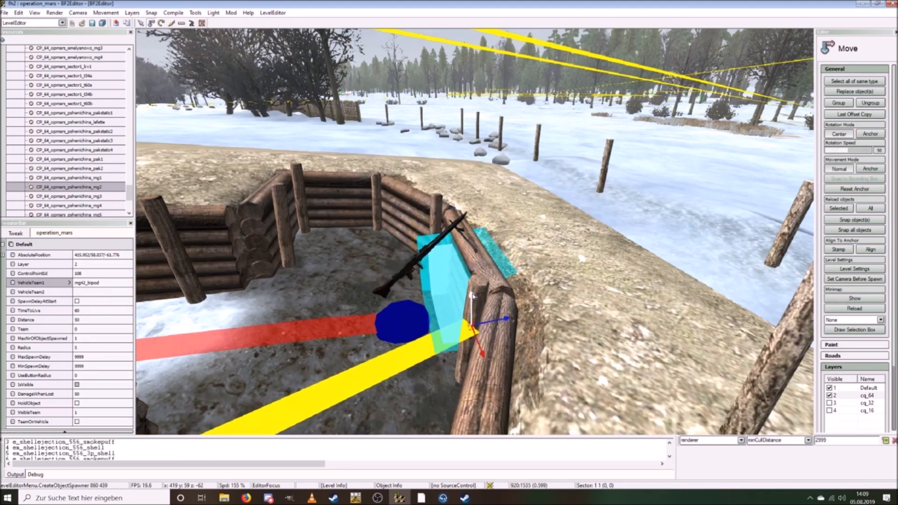
{"action": "right_click_drag", "start_coordinate": [473, 296], "coordinate": [485, 295]}
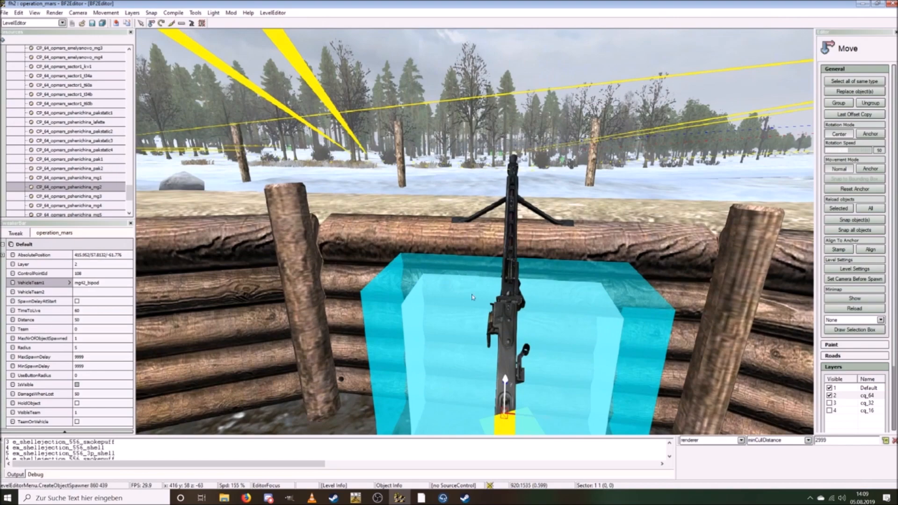
Step: Go to the pshenichina_mg3 spawner in its trench bay and set its VehicleTeam1 to mg34_bipod
{"action": "left_click", "coordinate": [88, 197]}
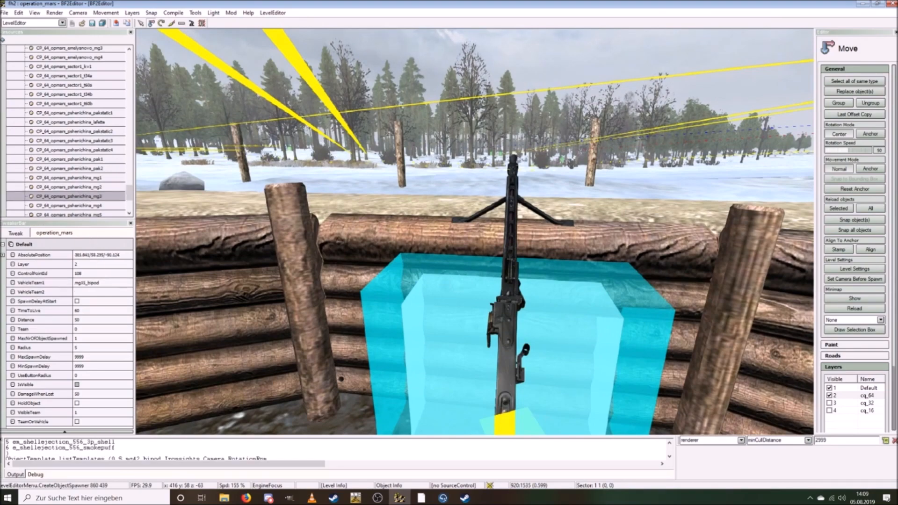
{"action": "key", "text": "w"}
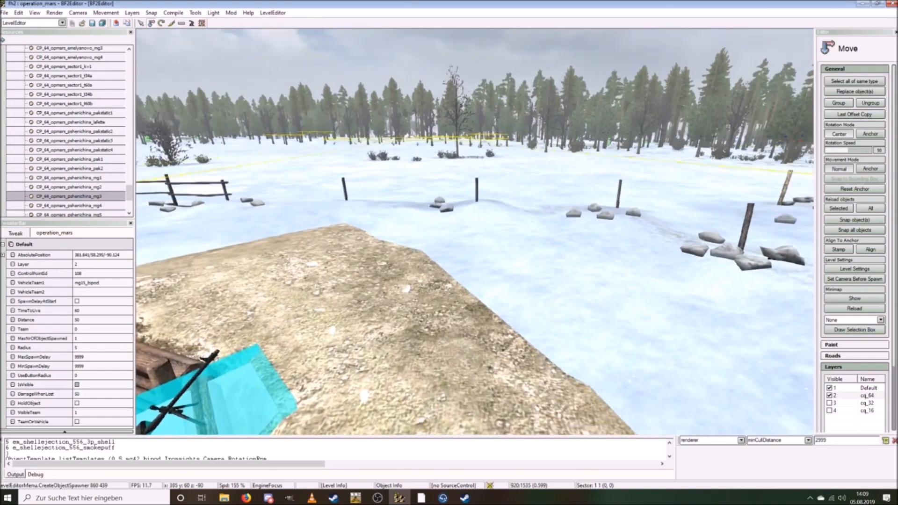
{"action": "key", "text": "a"}
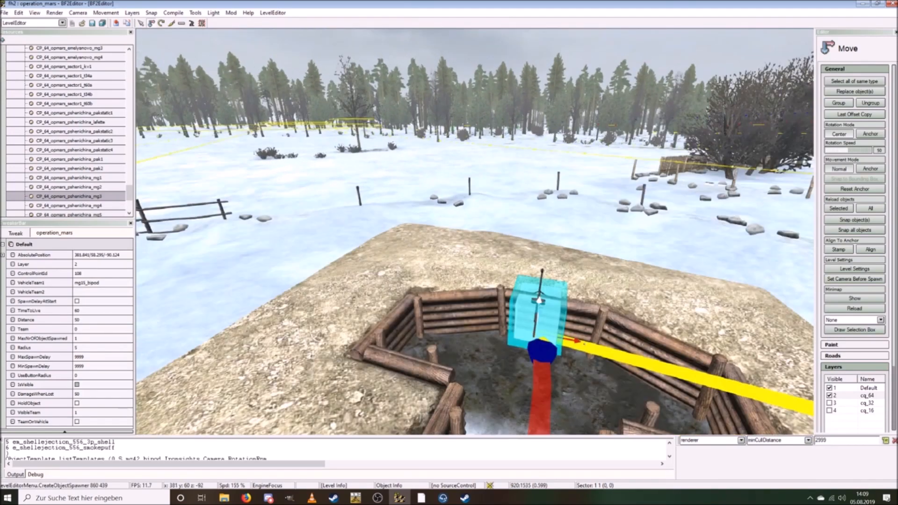
{"action": "left_click", "coordinate": [98, 284]}
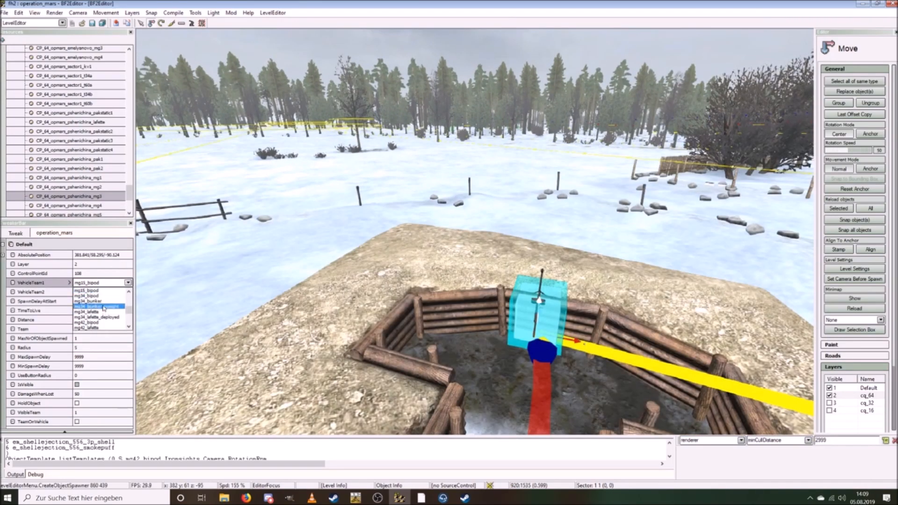
{"action": "left_click", "coordinate": [105, 296]}
Step: Lower the pshenichina_mg3 spawner by about 0.19 so the MG34's bipod rests on the bay's top log
{"action": "key", "text": "d"}
{"action": "key", "text": "w"}
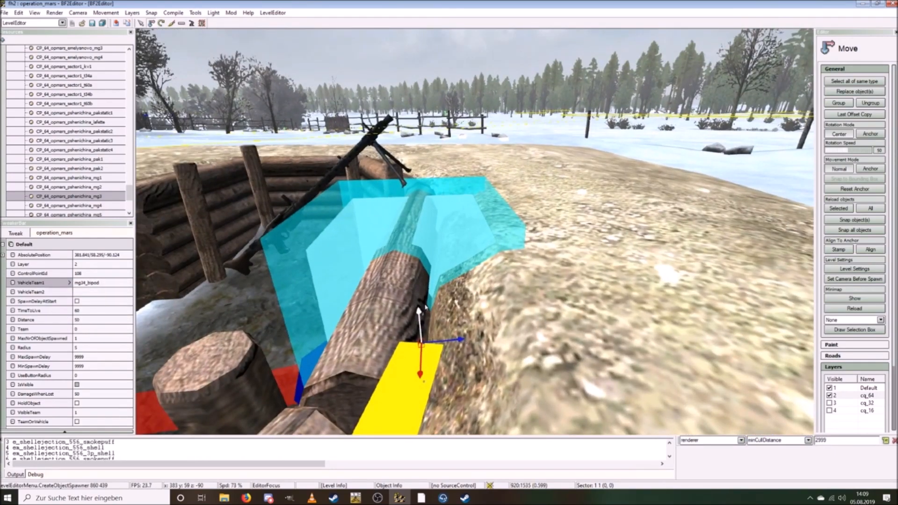
{"action": "left_click_drag", "start_coordinate": [420, 312], "coordinate": [415, 337]}
{"action": "key", "text": "a"}
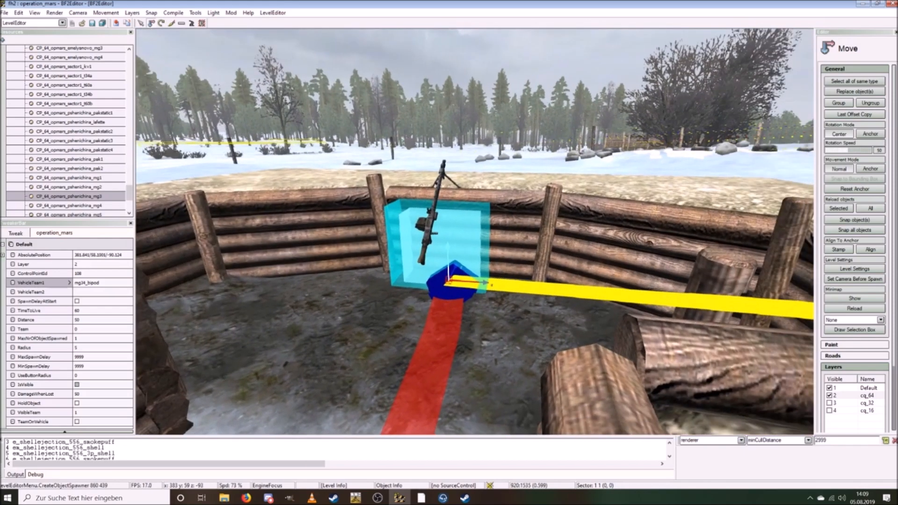
Step: Go to the pshenichina_mg4 spawner at the trench end and set its VehicleTeam1 to mg42_bipod
{"action": "left_click", "coordinate": [82, 207]}
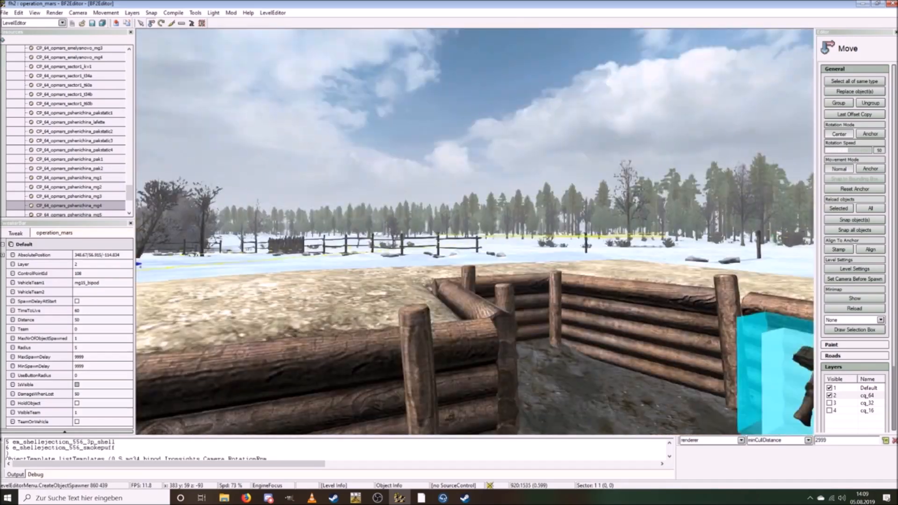
{"action": "key", "text": "w"}
{"action": "key", "text": "w"}
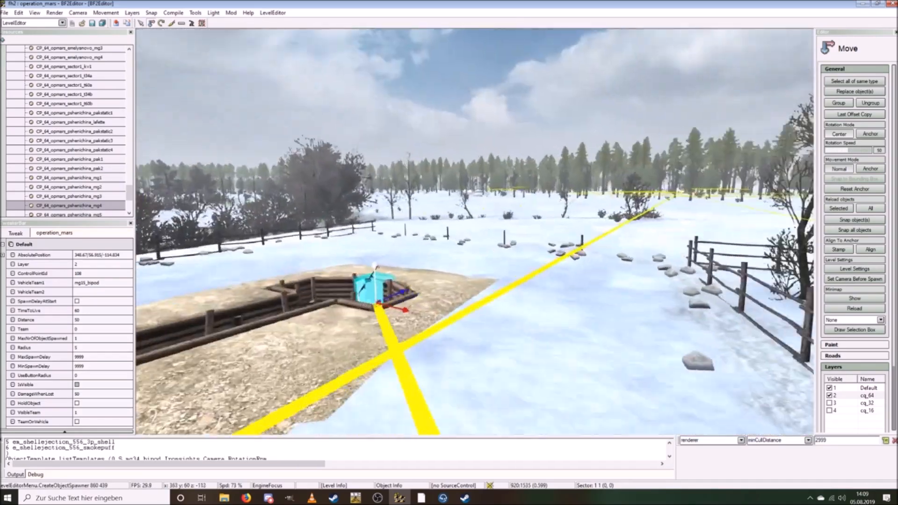
{"action": "left_click", "coordinate": [95, 284]}
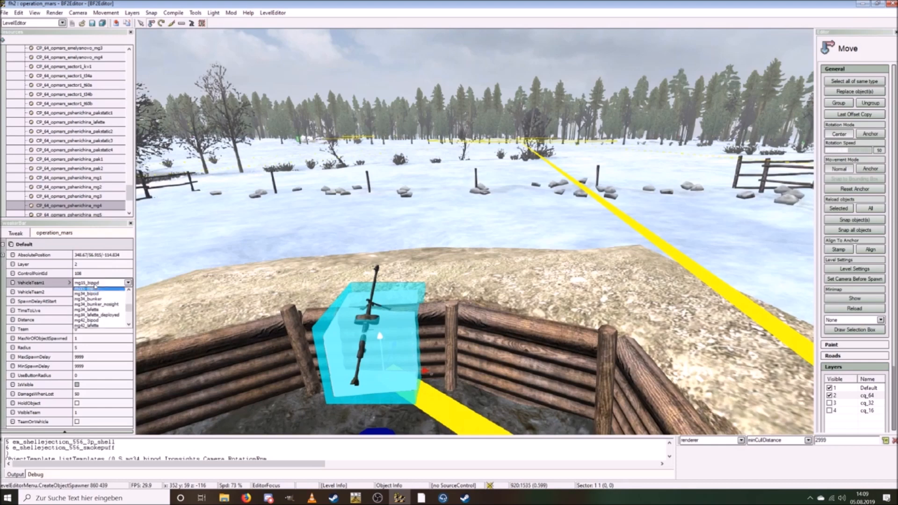
{"action": "left_click", "coordinate": [87, 322]}
Step: Lower the pshenichina_mg4 spawner by about 0.22 onto its top log and check the gun's view over the parapet
{"action": "right_click_drag", "start_coordinate": [409, 286], "coordinate": [327, 297]}
{"action": "scroll", "coordinate": [397, 300], "scroll_direction": "down", "scroll_amount": 5}
{"action": "key", "text": "w"}
{"action": "key", "text": "s"}
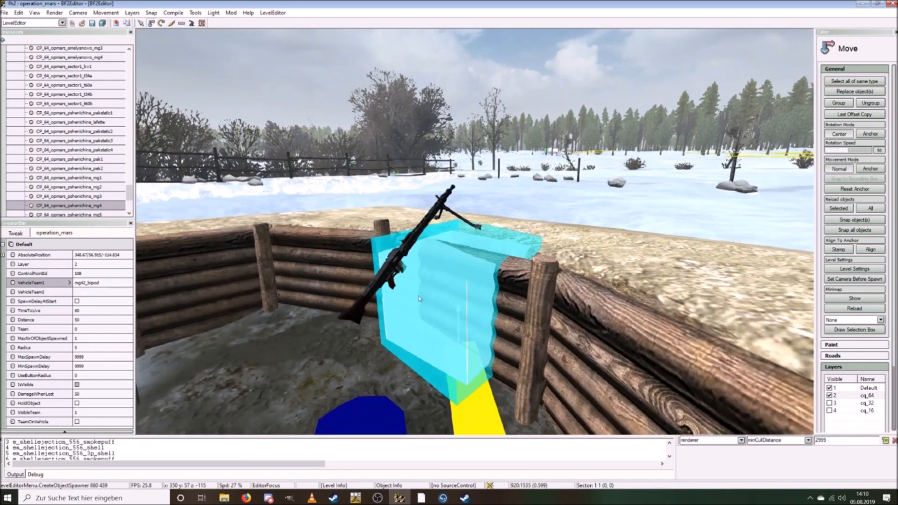
{"action": "left_click_drag", "start_coordinate": [457, 310], "coordinate": [456, 328]}
{"action": "right_click_drag", "start_coordinate": [457, 328], "coordinate": [482, 326]}
{"action": "key", "text": "a"}
{"action": "key", "text": "w"}
{"action": "right_click_drag", "start_coordinate": [407, 323], "coordinate": [430, 303]}
Step: Check the weapons assigned to the pshenichina_mg5 and toropino_mg8 spawners
{"action": "scroll", "coordinate": [91, 204], "scroll_direction": "down", "scroll_amount": 1}
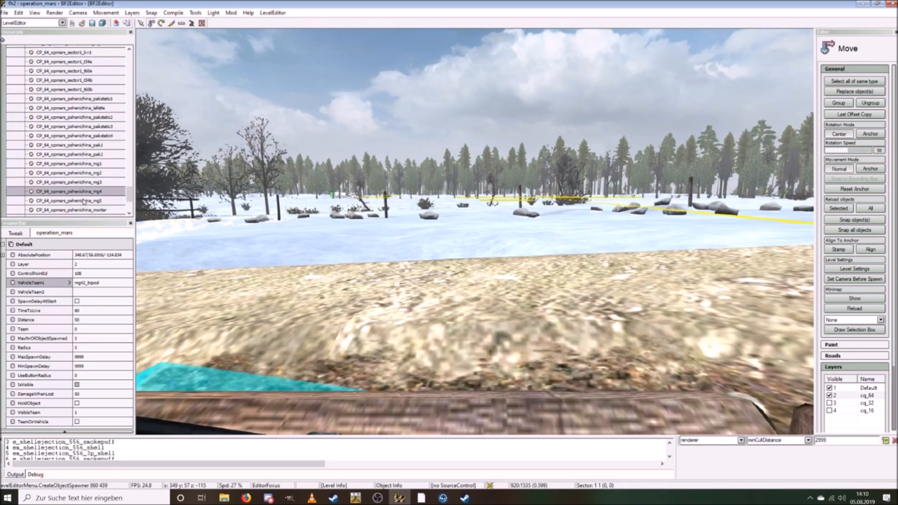
{"action": "left_click", "coordinate": [92, 202]}
{"action": "scroll", "coordinate": [92, 201], "scroll_direction": "down", "scroll_amount": 2}
{"action": "scroll", "coordinate": [110, 197], "scroll_direction": "down", "scroll_amount": 3}
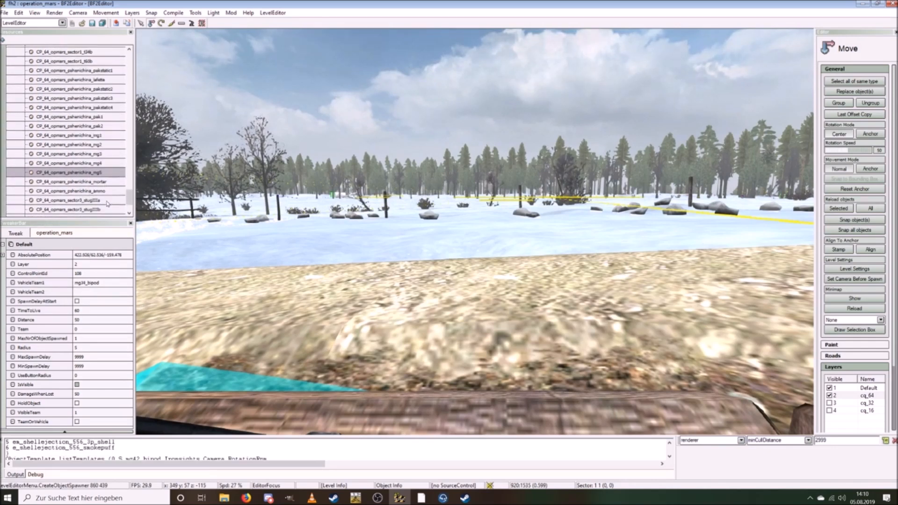
{"action": "left_click", "coordinate": [95, 208]}
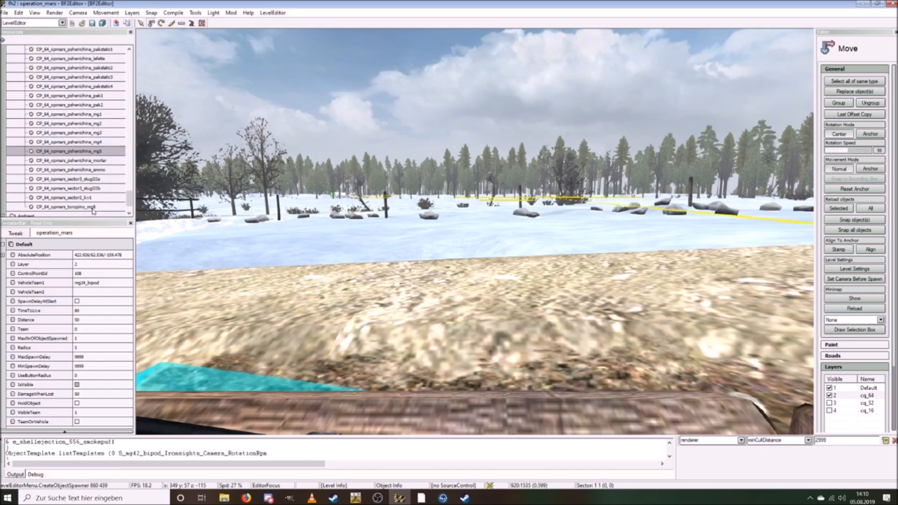
Step: Create an object spawner named CP_64_opmars_pshenichina_mg6 in the empty bay at the end of the Pshenichina trench, without choosing a vehicle type
{"action": "key", "text": "ctrl+w"}
{"action": "scroll", "coordinate": [364, 245], "scroll_direction": "up", "scroll_amount": 5, "text": "ctrl"}
{"action": "key", "text": "ctrl+s"}
{"action": "scroll", "coordinate": [475, 232], "scroll_direction": "up", "scroll_amount": 3, "text": "ctrl"}
{"action": "key", "text": "ctrl+s"}
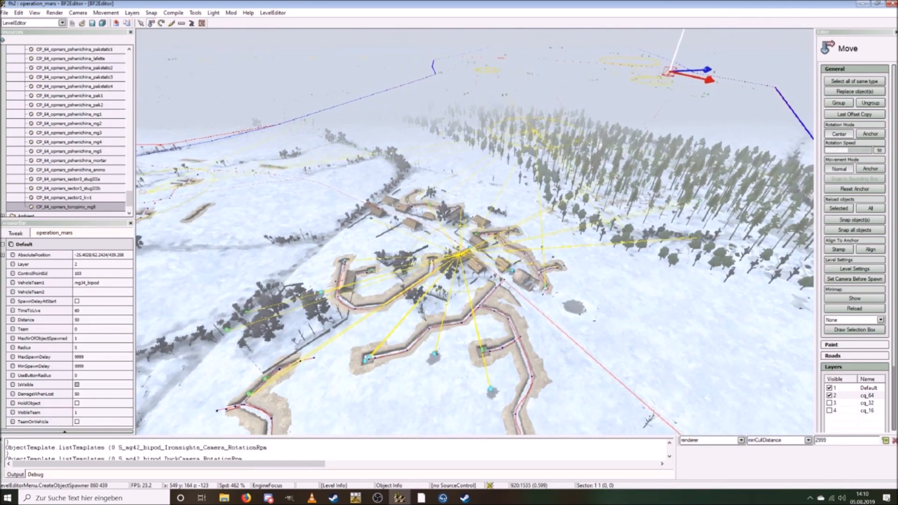
{"action": "key", "text": "ctrl+w"}
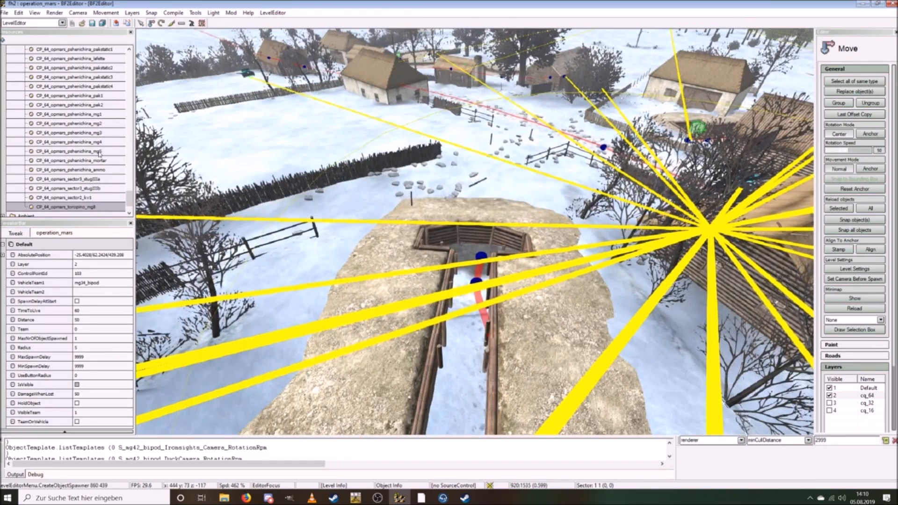
{"action": "right_click", "coordinate": [473, 256]}
{"action": "left_click", "coordinate": [527, 283]}
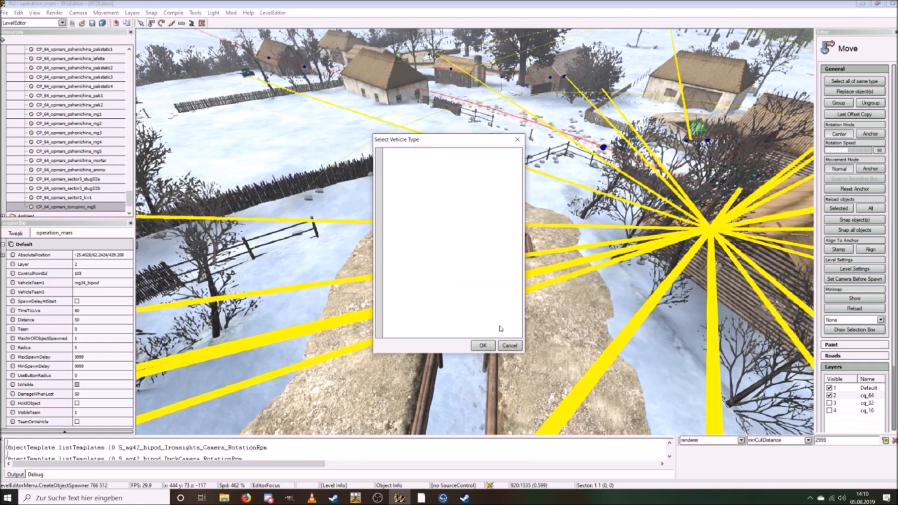
{"action": "left_click", "coordinate": [509, 345]}
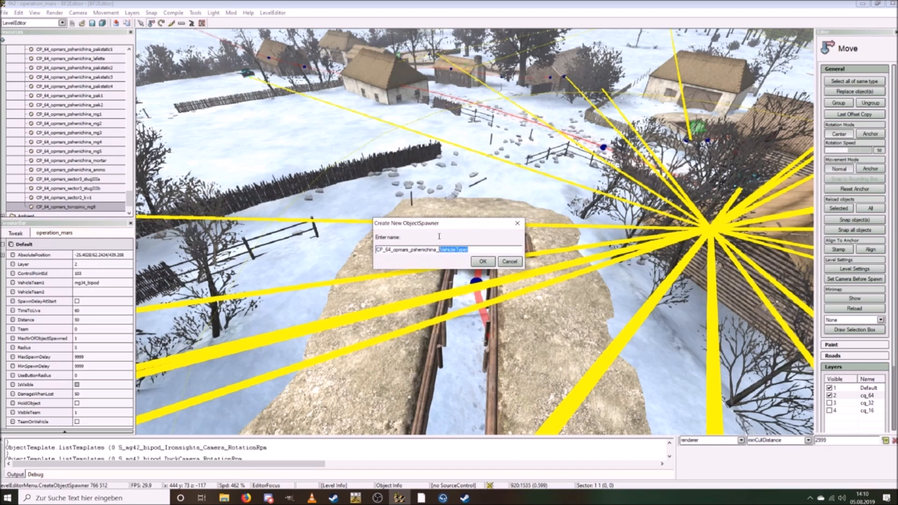
{"action": "type", "text": "mg6"}
{"action": "key", "text": "Return"}
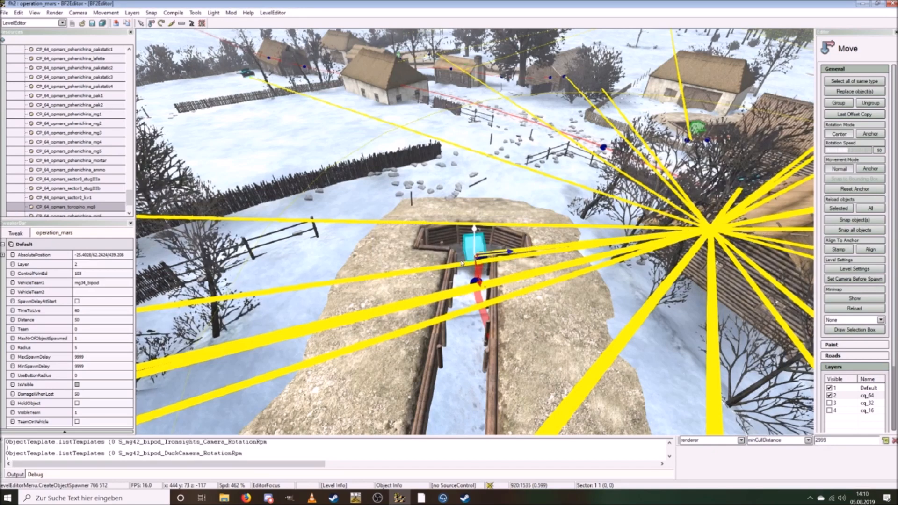
Step: Set the new spawner's VehicleTeam1 to mg34_bipod
{"action": "left_click", "coordinate": [80, 283]}
{"action": "left_click", "coordinate": [94, 282]}
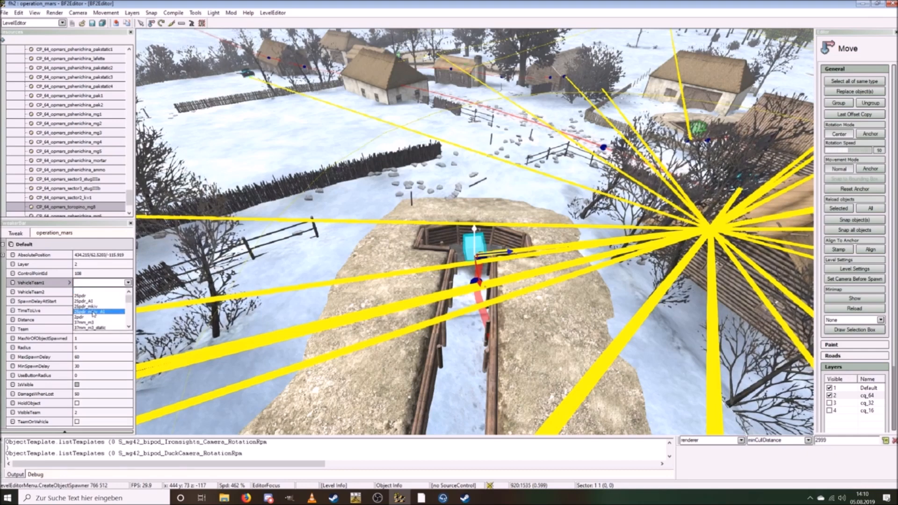
{"action": "scroll", "coordinate": [94, 315], "scroll_direction": "down", "scroll_amount": 5}
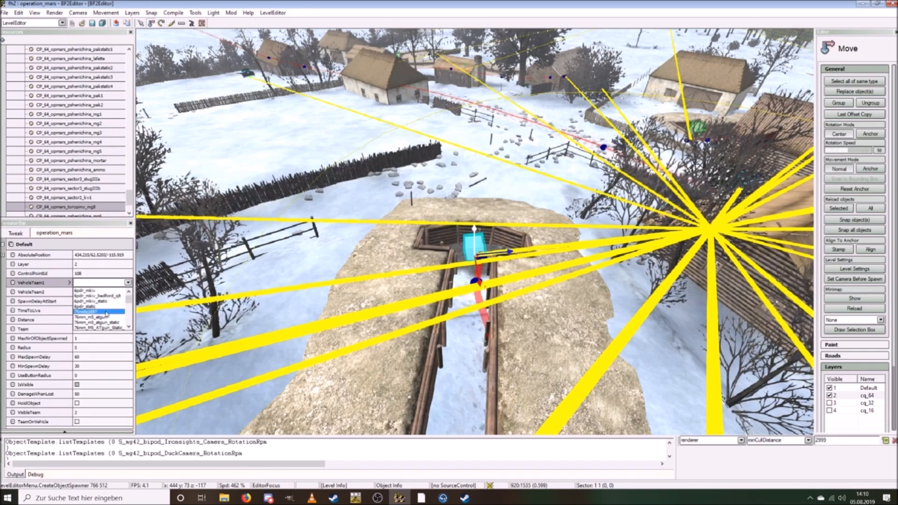
{"action": "scroll", "coordinate": [107, 314], "scroll_direction": "down", "scroll_amount": 10}
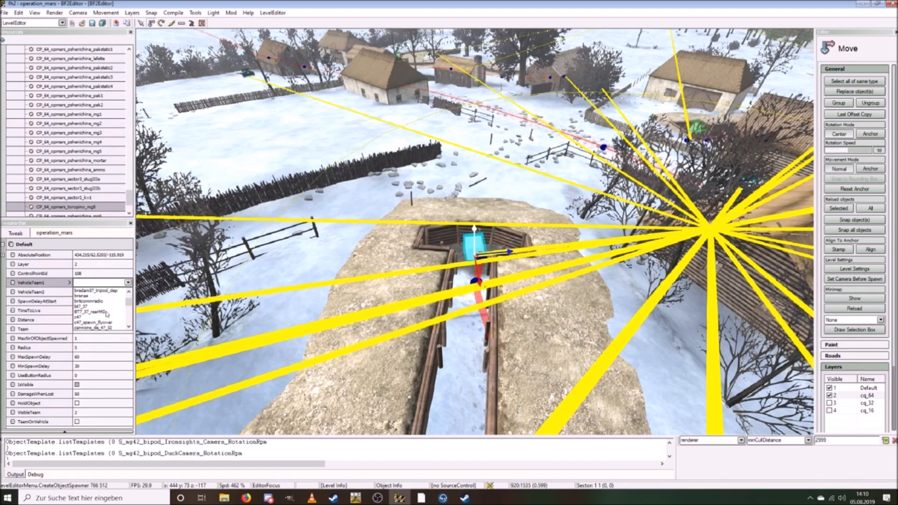
{"action": "scroll", "coordinate": [105, 314], "scroll_direction": "down", "scroll_amount": 15}
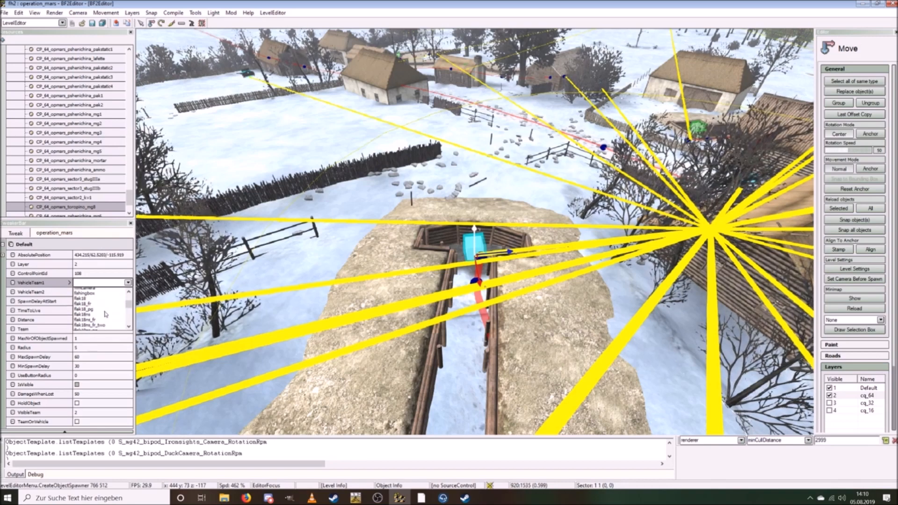
{"action": "scroll", "coordinate": [105, 314], "scroll_direction": "down", "scroll_amount": 15}
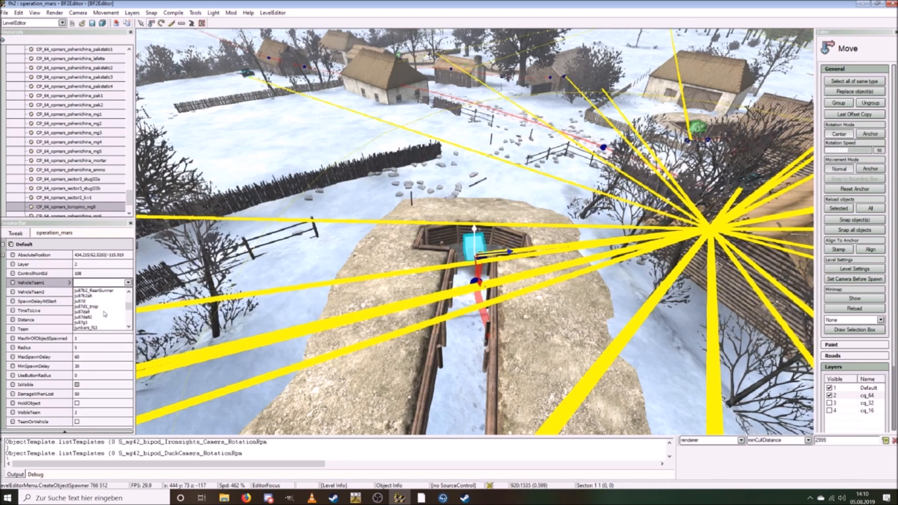
{"action": "scroll", "coordinate": [104, 313], "scroll_direction": "down", "scroll_amount": 15}
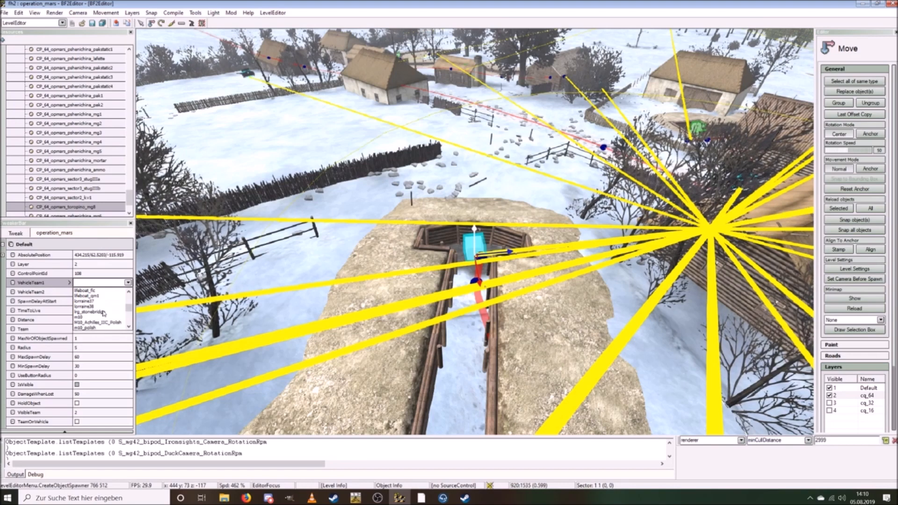
{"action": "scroll", "coordinate": [104, 313], "scroll_direction": "down", "scroll_amount": 15}
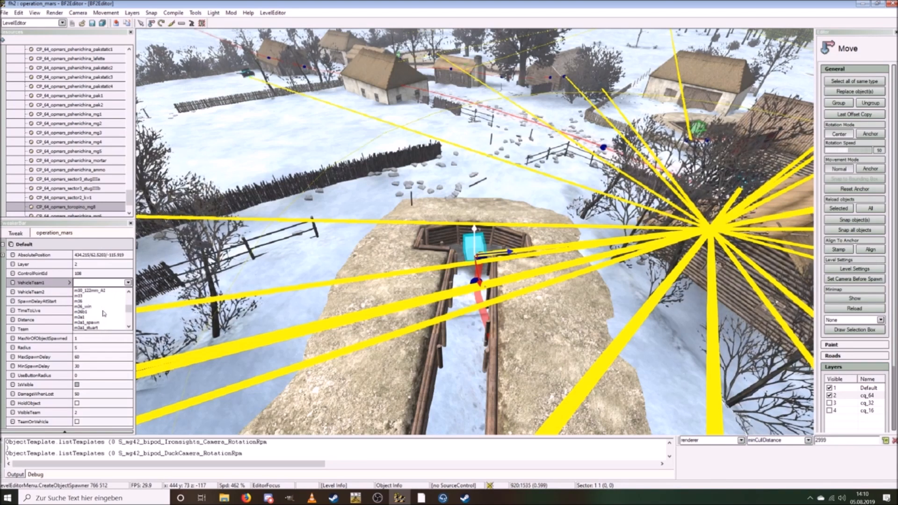
{"action": "scroll", "coordinate": [103, 312], "scroll_direction": "down", "scroll_amount": 5}
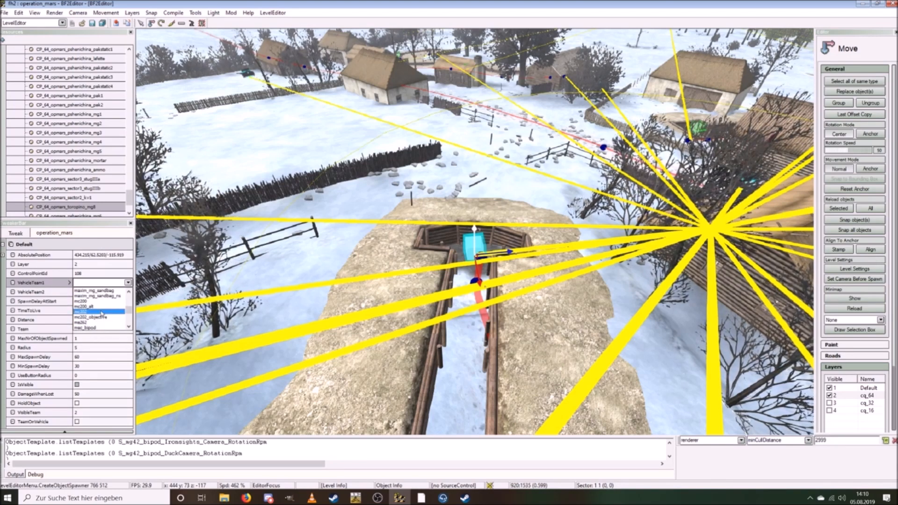
{"action": "scroll", "coordinate": [102, 312], "scroll_direction": "down", "scroll_amount": 8}
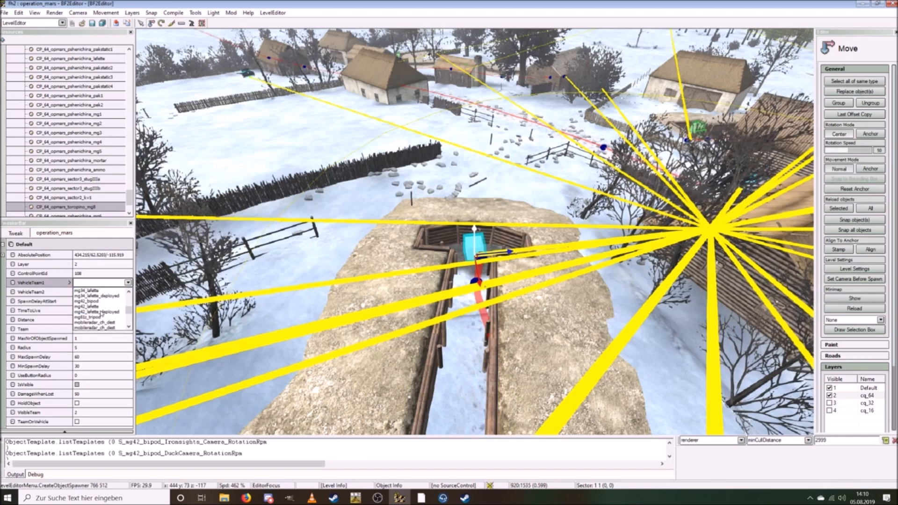
{"action": "scroll", "coordinate": [103, 302], "scroll_direction": "up", "scroll_amount": 3}
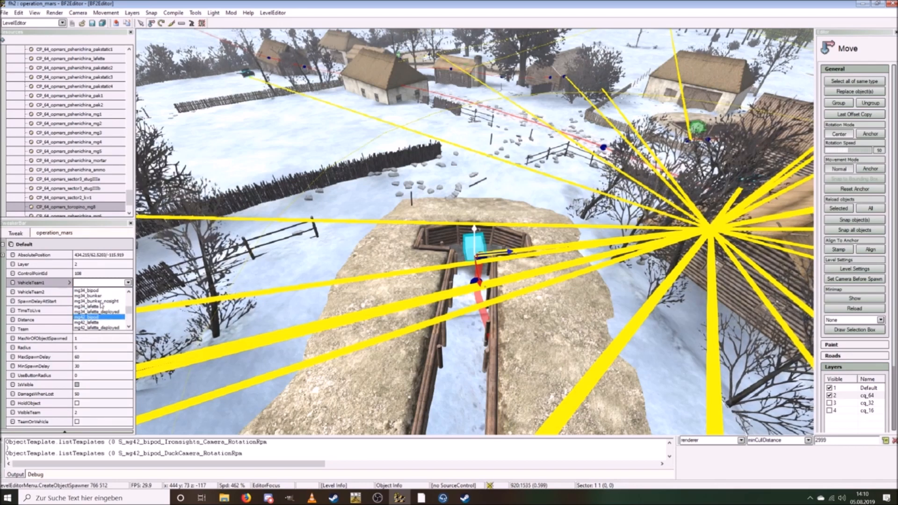
{"action": "left_click", "coordinate": [104, 291]}
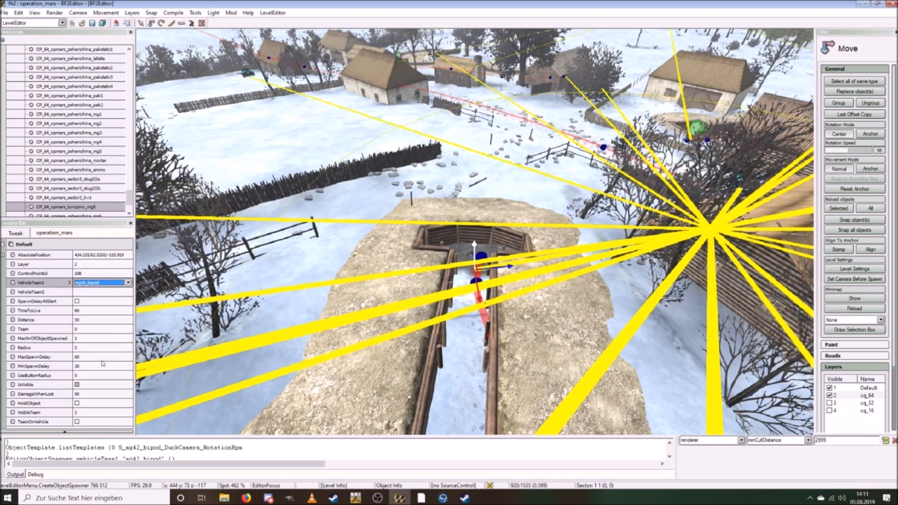
Step: Set the new spawner's MaxSpawnDelay and MinSpawnDelay to 9999
{"action": "left_click", "coordinate": [85, 357]}
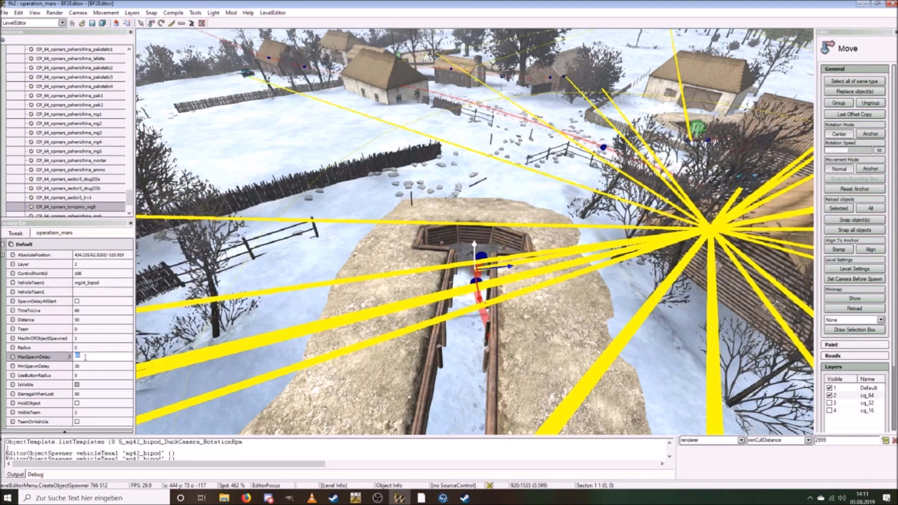
{"action": "type", "text": "9999"}
{"action": "left_click", "coordinate": [87, 363]}
{"action": "type", "text": "9"}
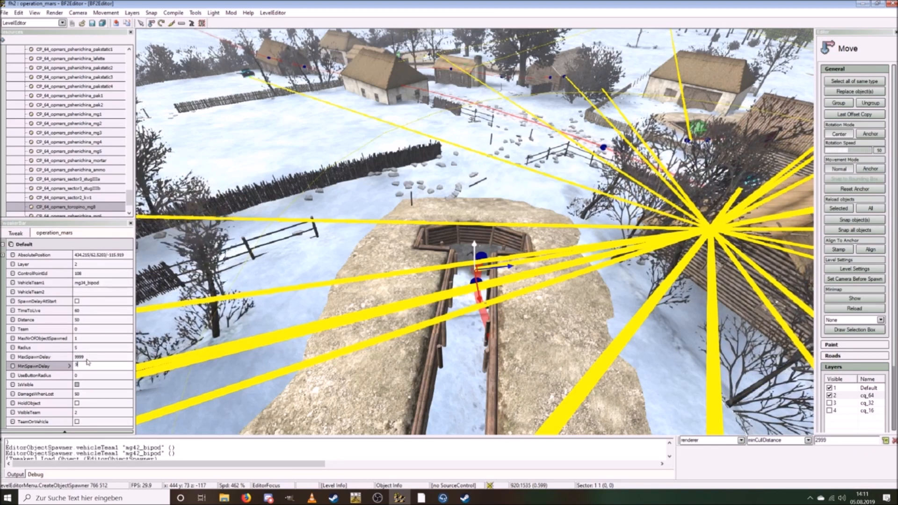
{"action": "key", "text": "Return"}
Step: Raise the new spawner by about 1.4 so the gun clears the trench bay's log walls
{"action": "scroll", "coordinate": [535, 241], "scroll_direction": "down", "scroll_amount": 7}
{"action": "key", "text": "w"}
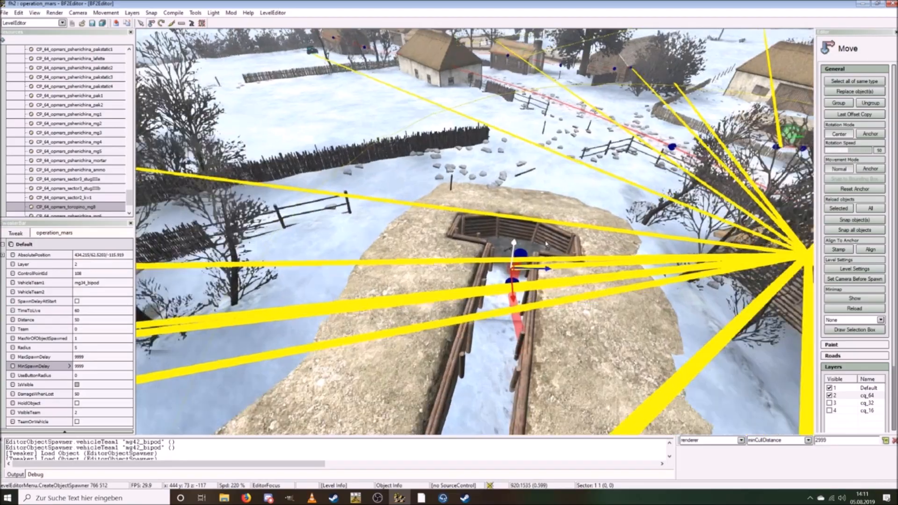
{"action": "scroll", "coordinate": [550, 260], "scroll_direction": "down", "scroll_amount": 9}
{"action": "key", "text": "w"}
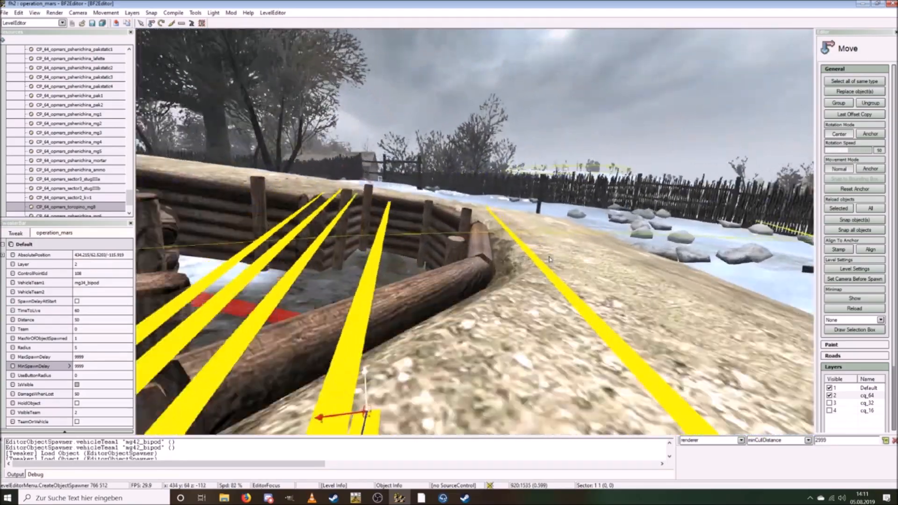
{"action": "key", "text": "a"}
{"action": "key", "text": "w"}
{"action": "key", "text": "s"}
{"action": "left_click", "coordinate": [458, 258]}
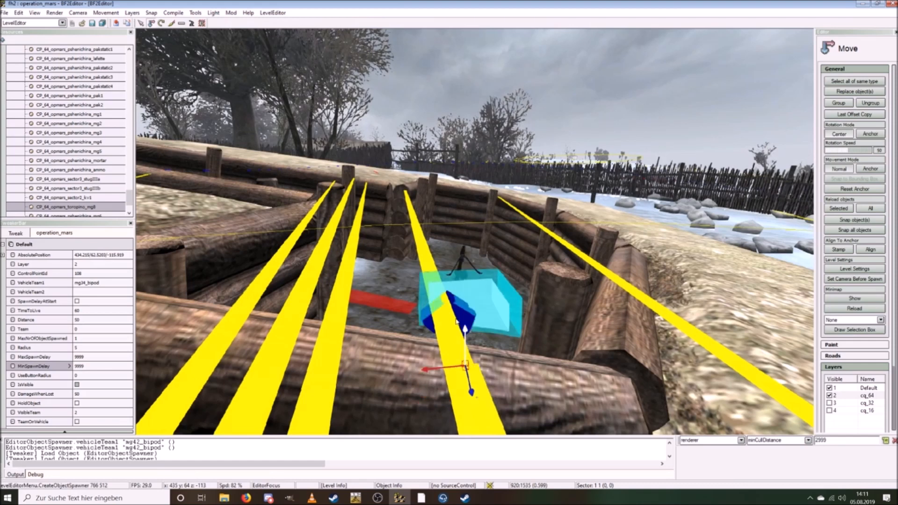
{"action": "left_click_drag", "start_coordinate": [464, 270], "coordinate": [463, 252]}
Step: Rotate the spawner about its vertical axis so the gun points out over the bay's front parapet
{"action": "left_click", "coordinate": [162, 22]}
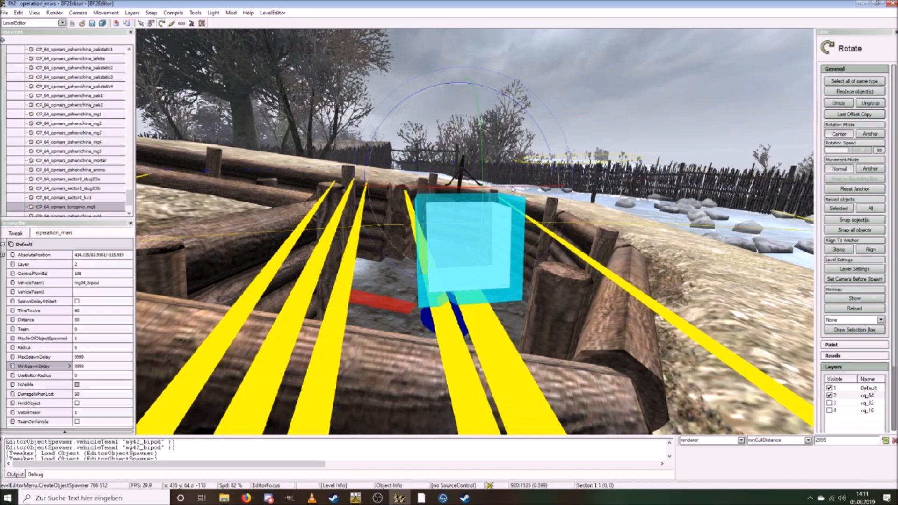
{"action": "left_click_drag", "start_coordinate": [513, 188], "coordinate": [590, 206]}
{"action": "key", "text": "ctrl+w"}
{"action": "key", "text": "ctrl+s"}
{"action": "left_click_drag", "start_coordinate": [507, 207], "coordinate": [526, 211]}
Step: Move the spawner about 1.3 forward to the bay's front logs, lower it by about 0.4 and check the gun's placement
{"action": "left_click", "coordinate": [152, 23]}
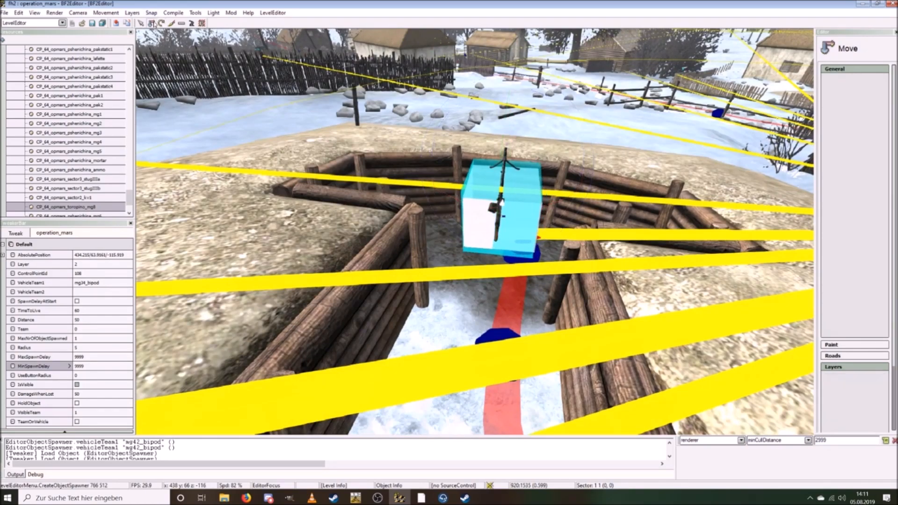
{"action": "key", "text": "ctrl+d"}
{"action": "key", "text": "ctrl+w"}
{"action": "key", "text": "ctrl+s"}
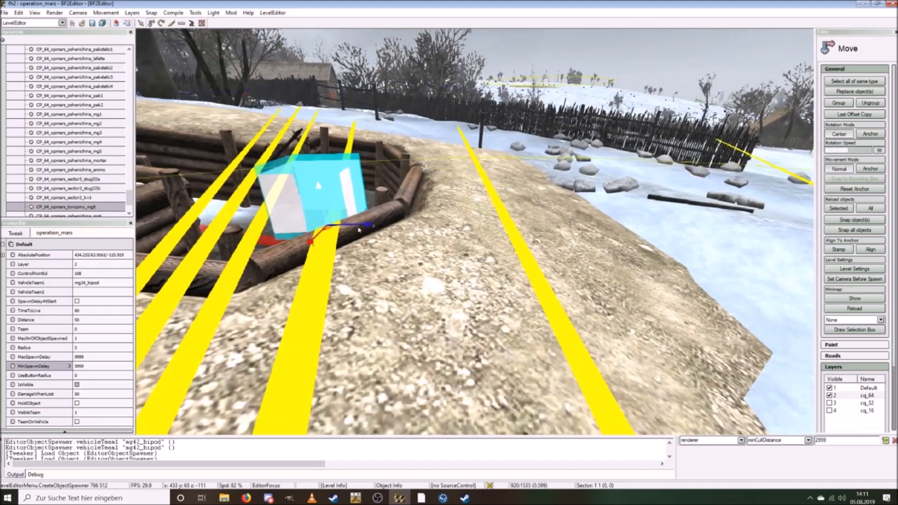
{"action": "left_click_drag", "start_coordinate": [359, 230], "coordinate": [408, 209]}
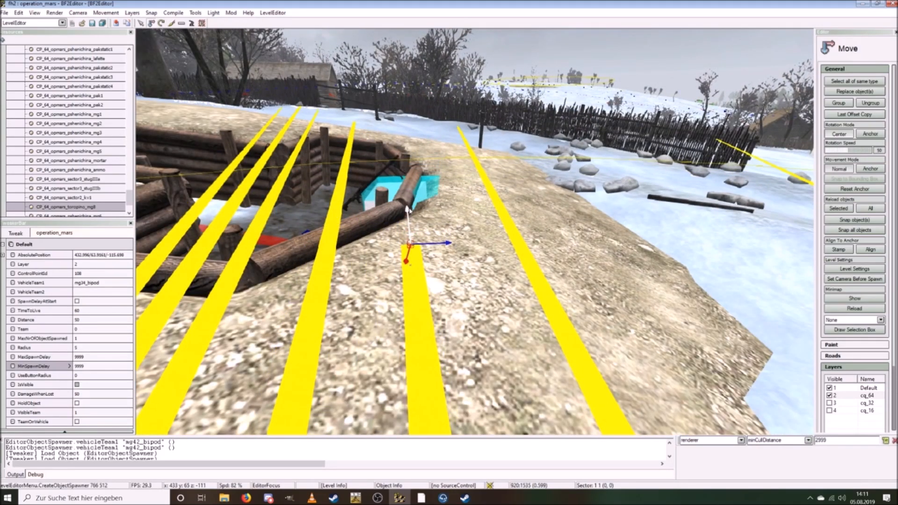
{"action": "left_click_drag", "start_coordinate": [445, 243], "coordinate": [450, 242]}
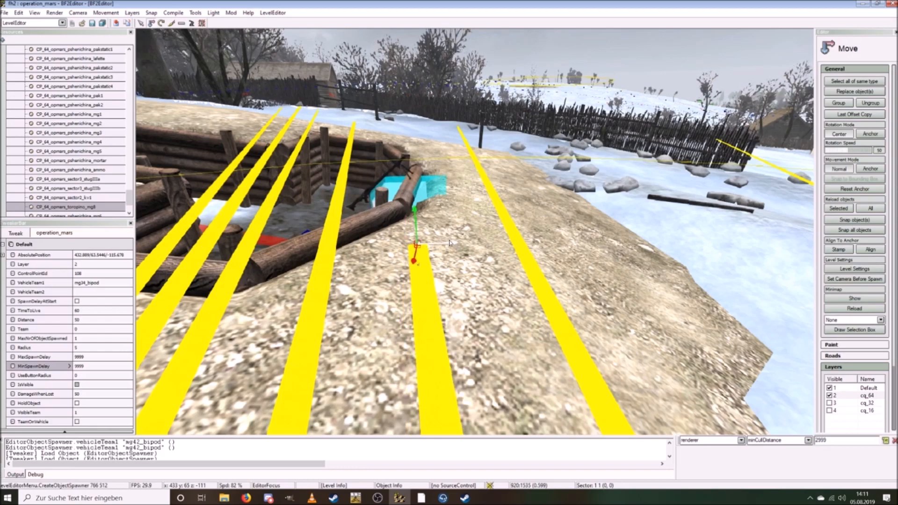
{"action": "left_click_drag", "start_coordinate": [414, 210], "coordinate": [415, 212]}
{"action": "key", "text": "a"}
{"action": "right_click_drag", "start_coordinate": [414, 213], "coordinate": [590, 192]}
{"action": "key", "text": "w"}
{"action": "key", "text": "s"}
{"action": "key", "text": "s"}
{"action": "key", "text": "w"}
Step: Deselect the spawner and save the level's objects and the preselected terrain items
{"action": "scroll", "coordinate": [491, 187], "scroll_direction": "up", "scroll_amount": 3}
{"action": "key", "text": "s"}
{"action": "scroll", "coordinate": [518, 201], "scroll_direction": "up", "scroll_amount": 5}
{"action": "right_click_drag", "start_coordinate": [519, 168], "coordinate": [521, 198]}
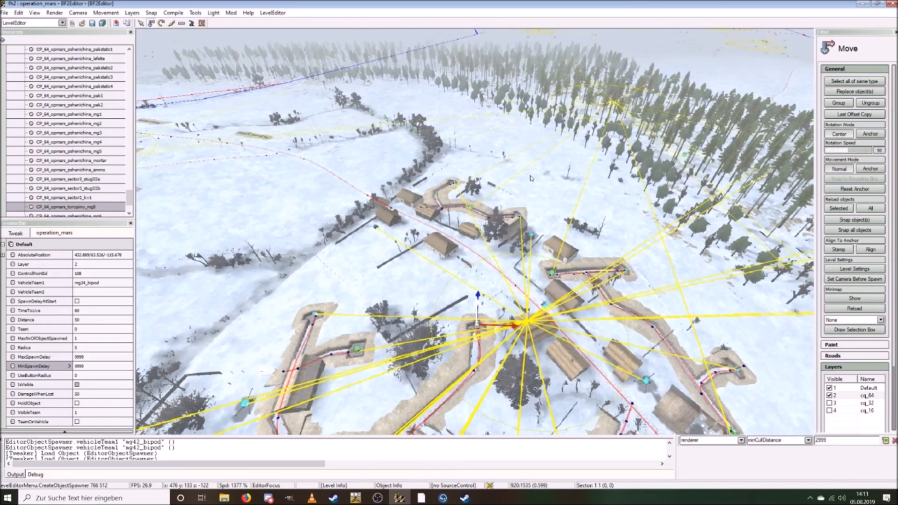
{"action": "left_click", "coordinate": [537, 190]}
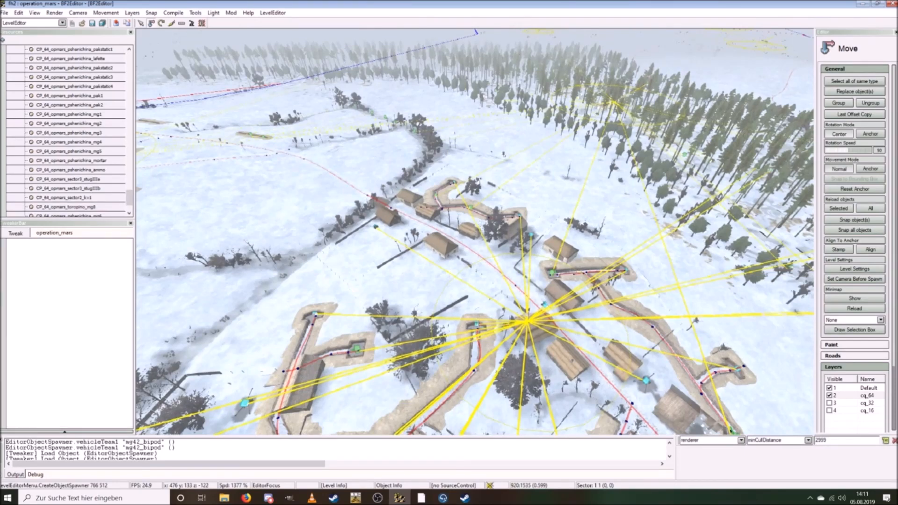
{"action": "left_click", "coordinate": [5, 13]}
{"action": "left_click", "coordinate": [21, 61]}
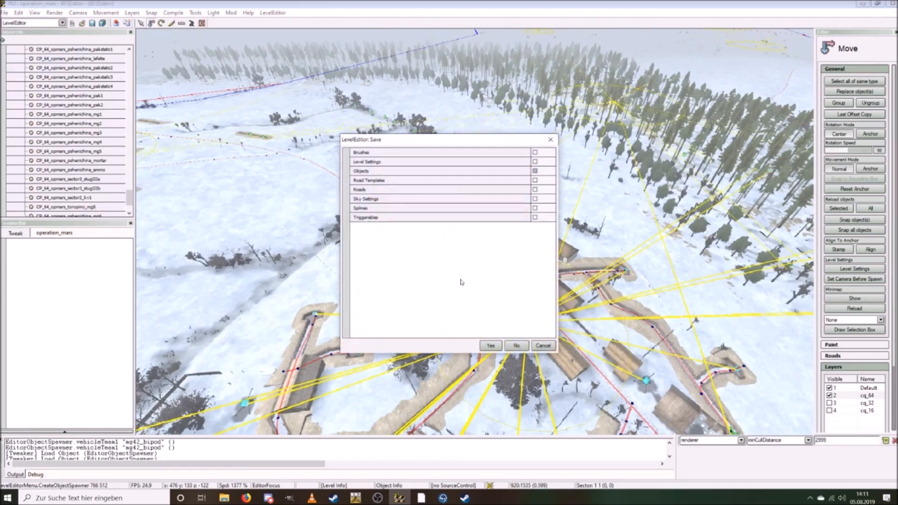
{"action": "left_click", "coordinate": [488, 346]}
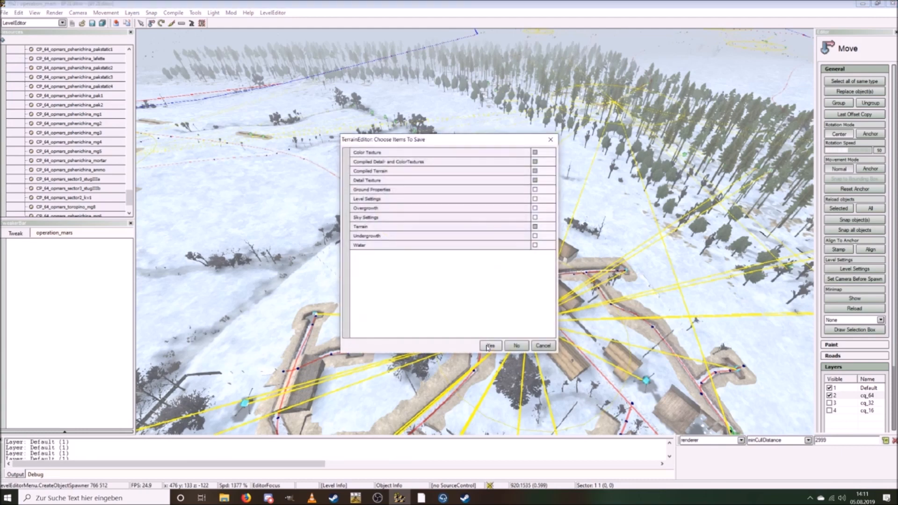
{"action": "left_click", "coordinate": [488, 346]}
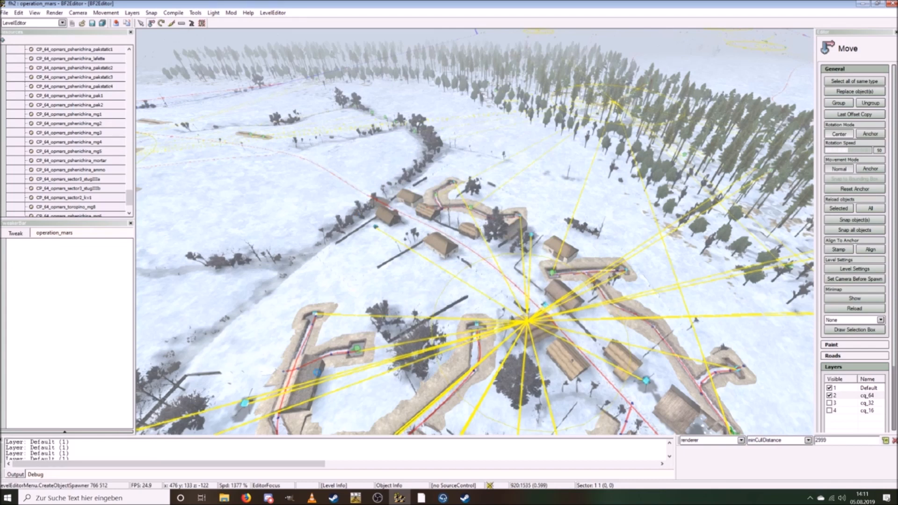
Step: Open the Init file from the operation_mars level folder and go to its setKit lines
{"action": "mouse_move", "coordinate": [231, 496]}
{"action": "left_click", "coordinate": [271, 456]}
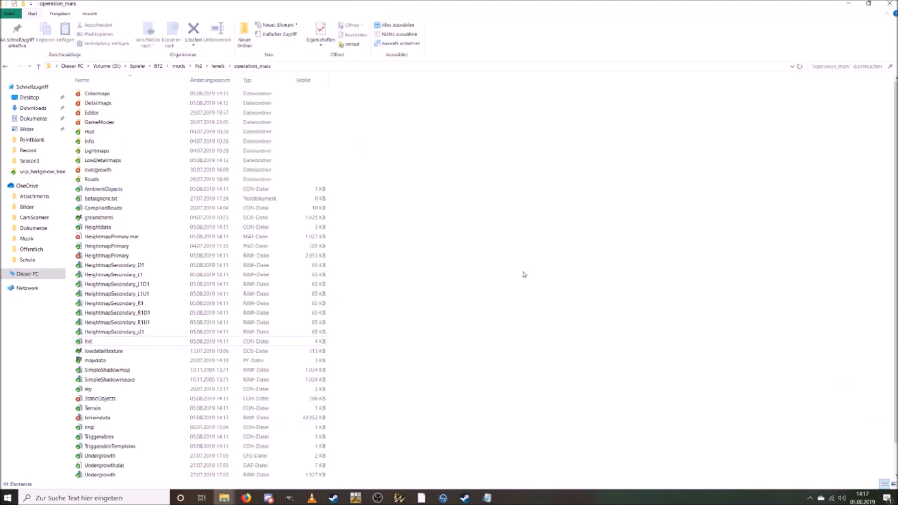
{"action": "double_click", "coordinate": [116, 345]}
{"action": "scroll", "coordinate": [416, 311], "scroll_direction": "down", "scroll_amount": 9}
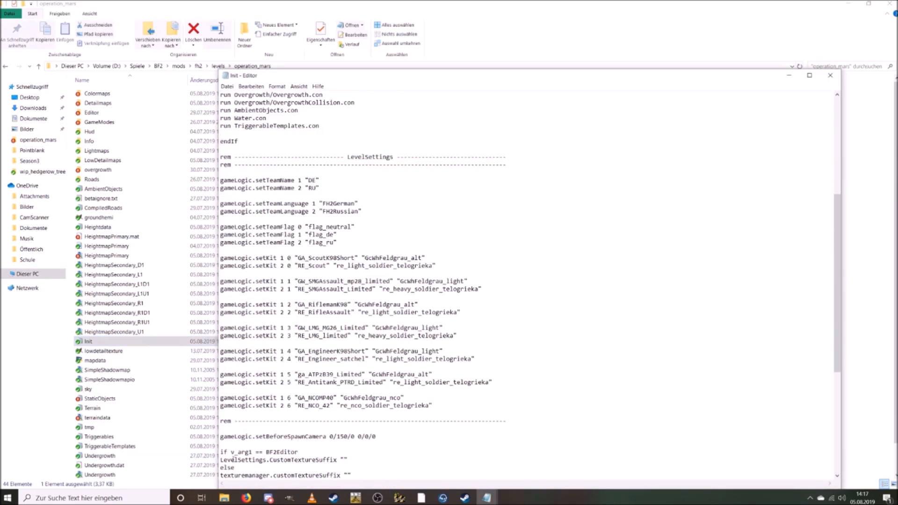
Step: Look through the kit files in the Objects/Kits/GW folder, down to the SMGAssault variants
{"action": "left_click", "coordinate": [226, 498]}
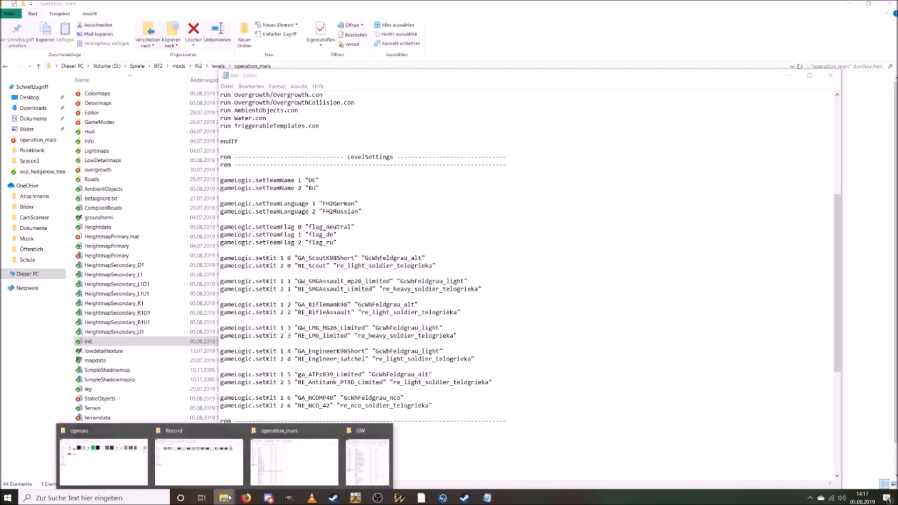
{"action": "left_click", "coordinate": [367, 461]}
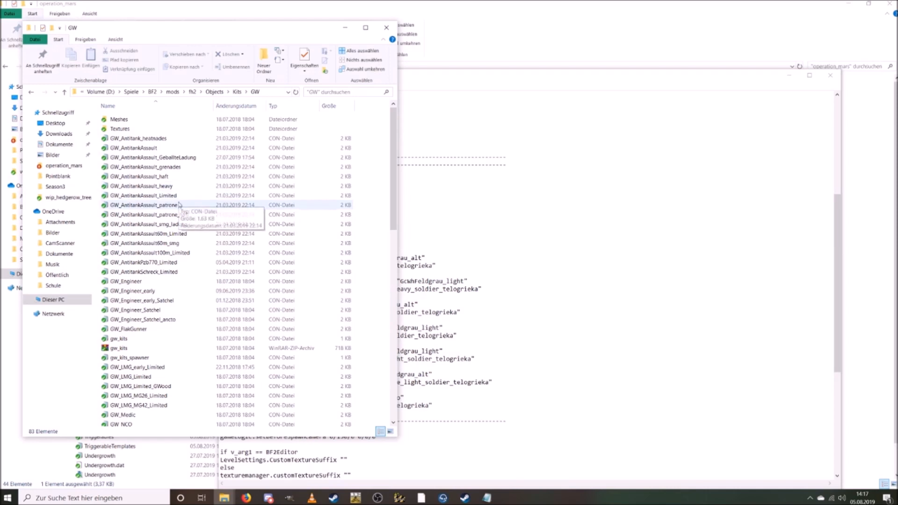
{"action": "scroll", "coordinate": [192, 304], "scroll_direction": "down", "scroll_amount": 4}
{"action": "scroll", "coordinate": [193, 308], "scroll_direction": "down", "scroll_amount": 10}
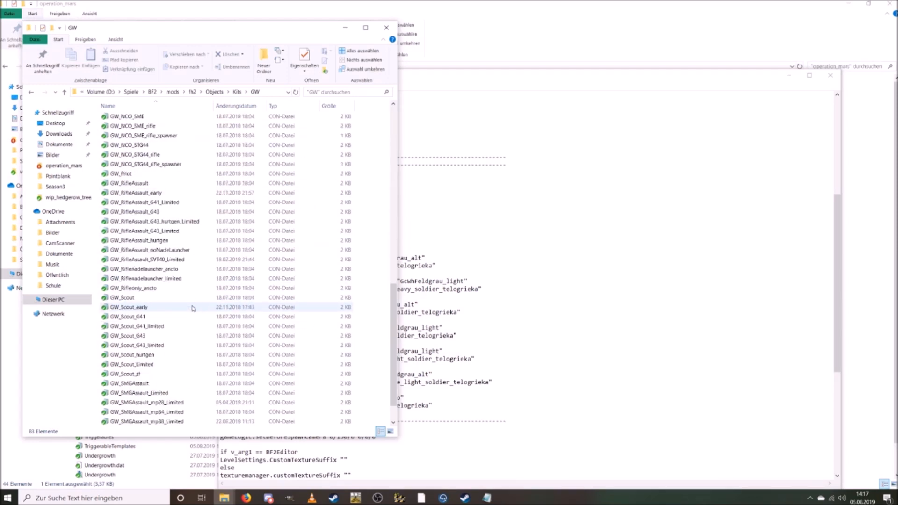
{"action": "scroll", "coordinate": [190, 307], "scroll_direction": "down", "scroll_amount": 3}
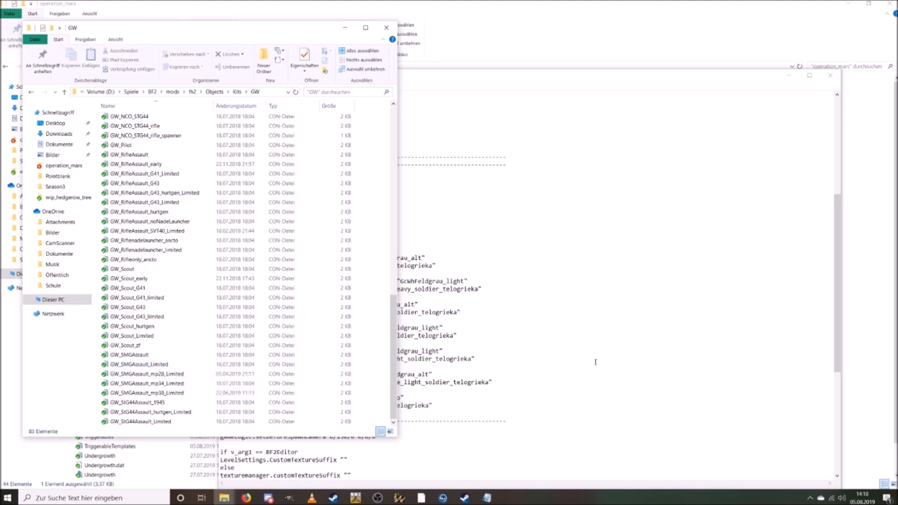
Step: Remove mp28_ from team 1's SMGAssault kit name in the Init file and return to the GW kits folder
{"action": "left_click", "coordinate": [566, 358]}
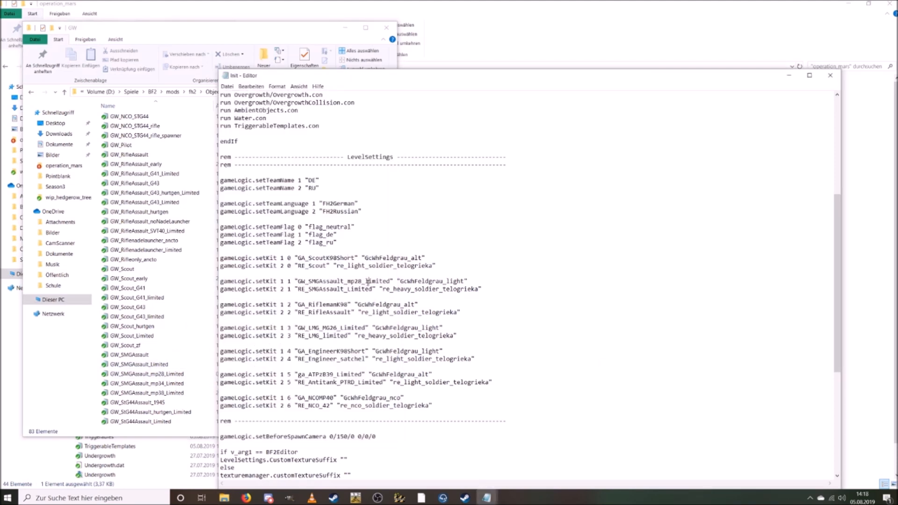
{"action": "left_click_drag", "start_coordinate": [366, 281], "coordinate": [348, 281]}
{"action": "key", "text": "BackSpace"}
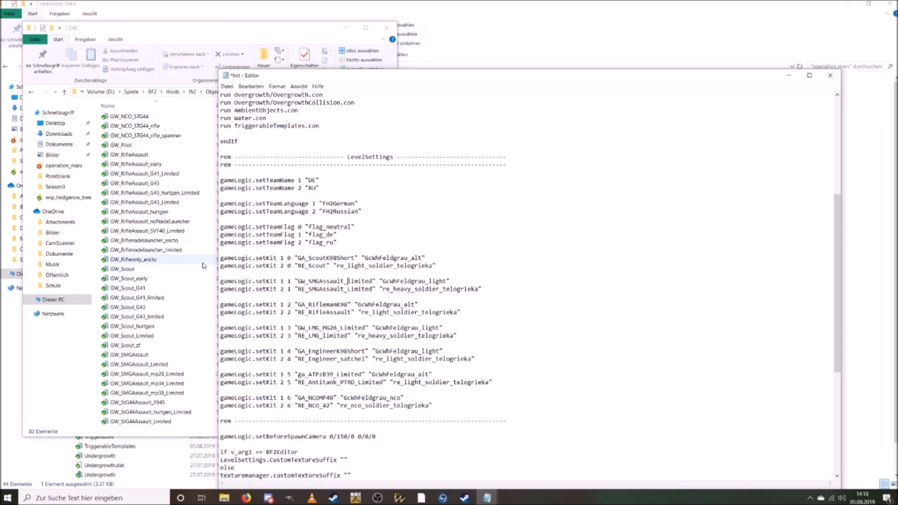
{"action": "left_click", "coordinate": [203, 263]}
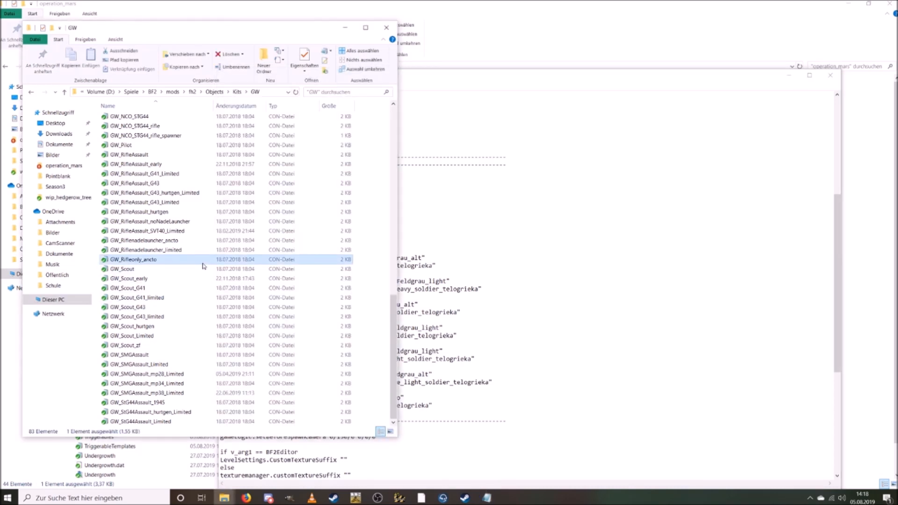
Step: Copy the kit name GW_LMG_early_Limited from its kit file in the GW folder and close that file
{"action": "scroll", "coordinate": [203, 266], "scroll_direction": "up", "scroll_amount": 9}
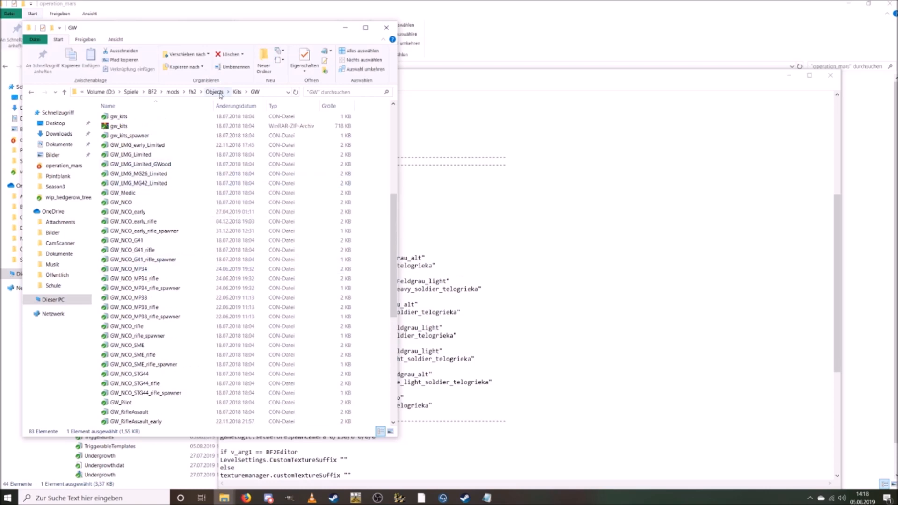
{"action": "double_click", "coordinate": [169, 144]}
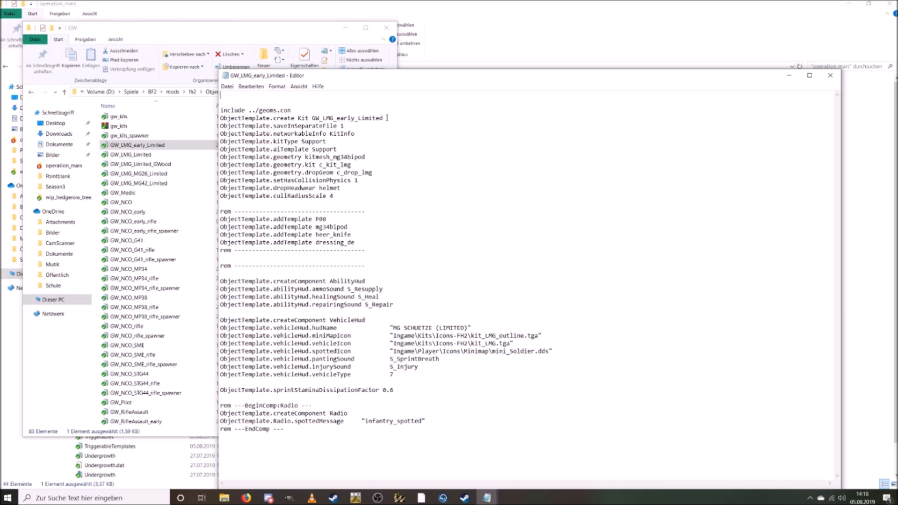
{"action": "left_click_drag", "start_coordinate": [387, 118], "coordinate": [309, 119]}
{"action": "key", "text": "ctrl+c"}
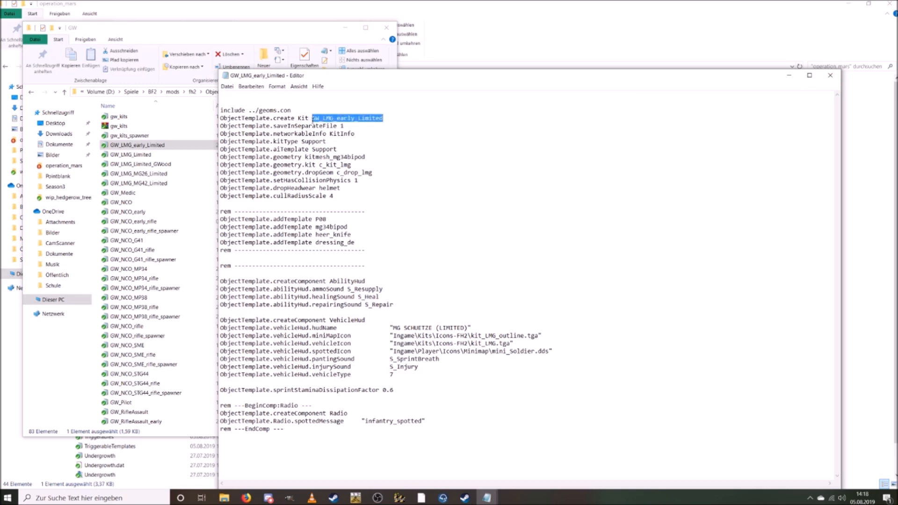
{"action": "left_click", "coordinate": [830, 75]}
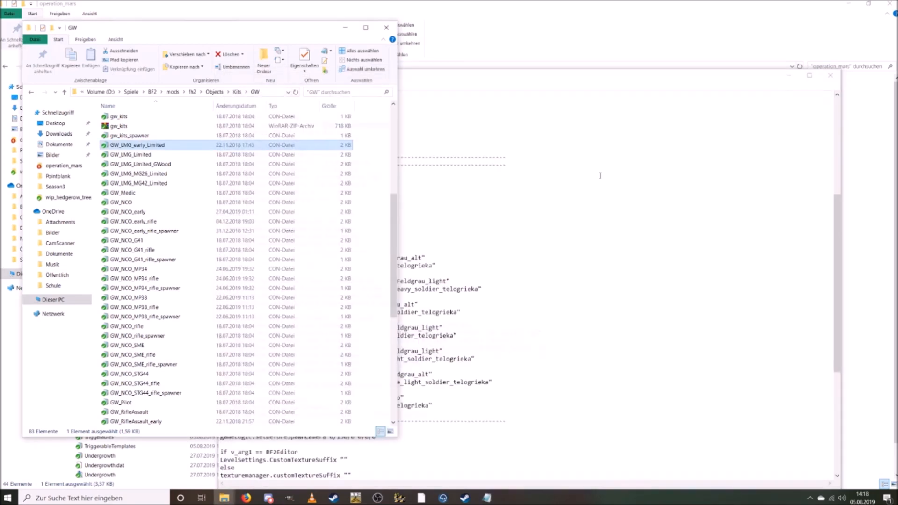
Step: Replace team 1's slot 3 kit name in the Init file with GW_LMG_early_Limited and save the file
{"action": "left_click", "coordinate": [489, 337]}
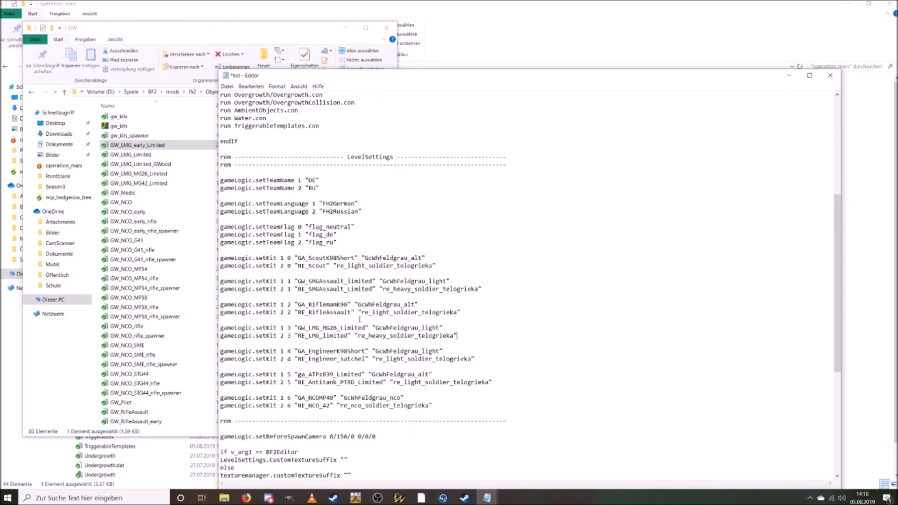
{"action": "left_click_drag", "start_coordinate": [365, 328], "coordinate": [295, 327]}
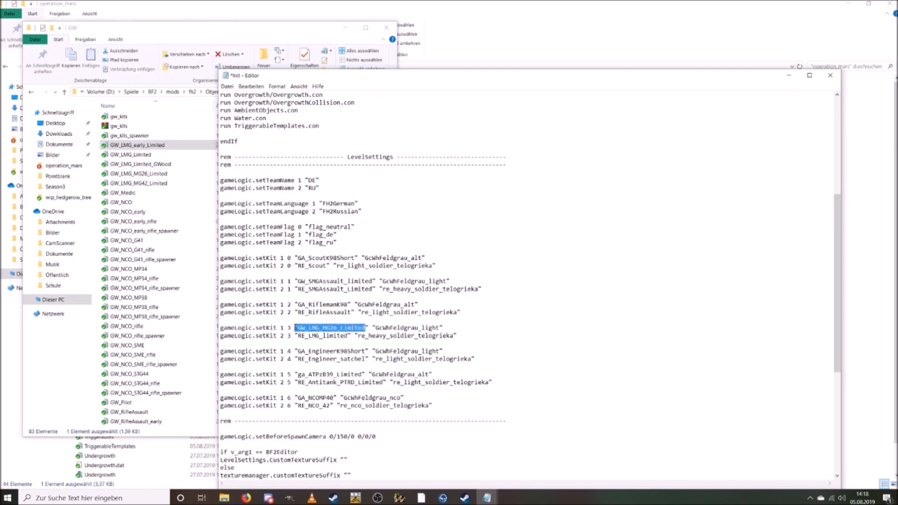
{"action": "key", "text": "ctrl+v"}
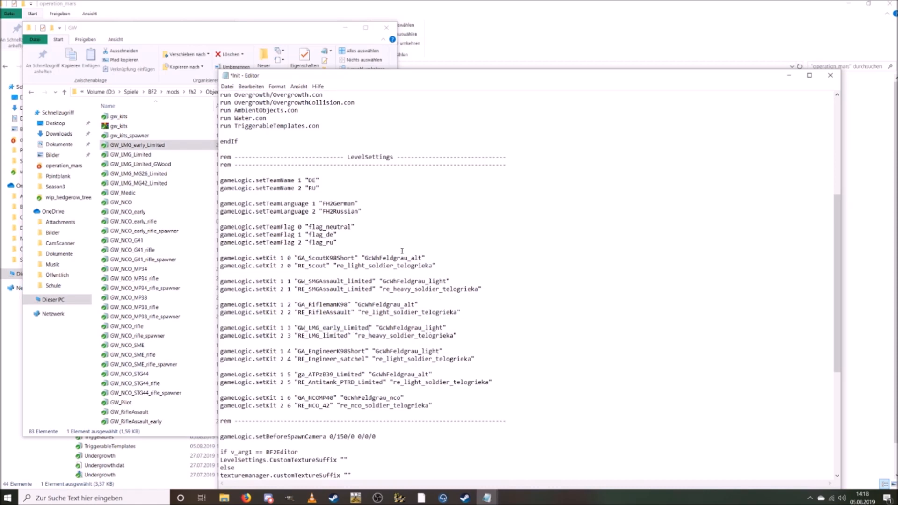
{"action": "left_click", "coordinate": [227, 86]}
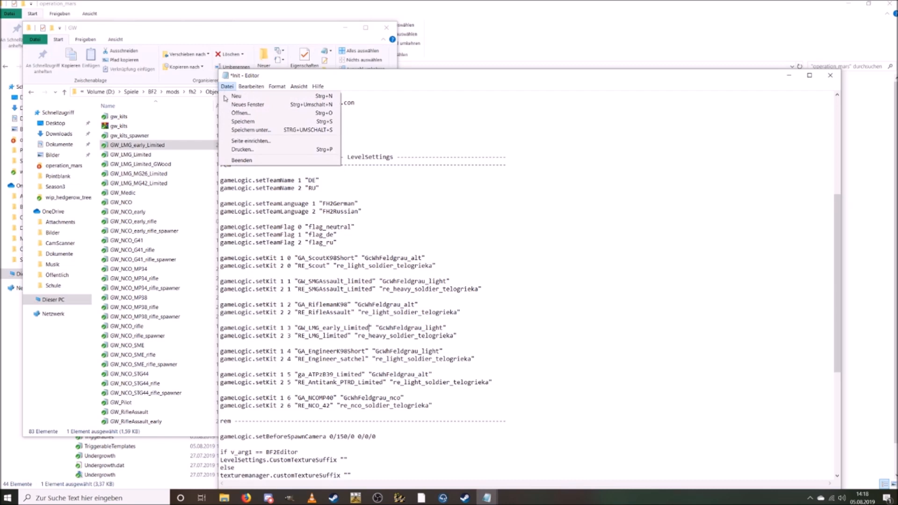
{"action": "left_click", "coordinate": [239, 121]}
Step: Open mapdata from the operation_mars folder for text editing and remove mp28_ from team 1's SMGAssault kit limit
{"action": "left_click", "coordinate": [233, 497]}
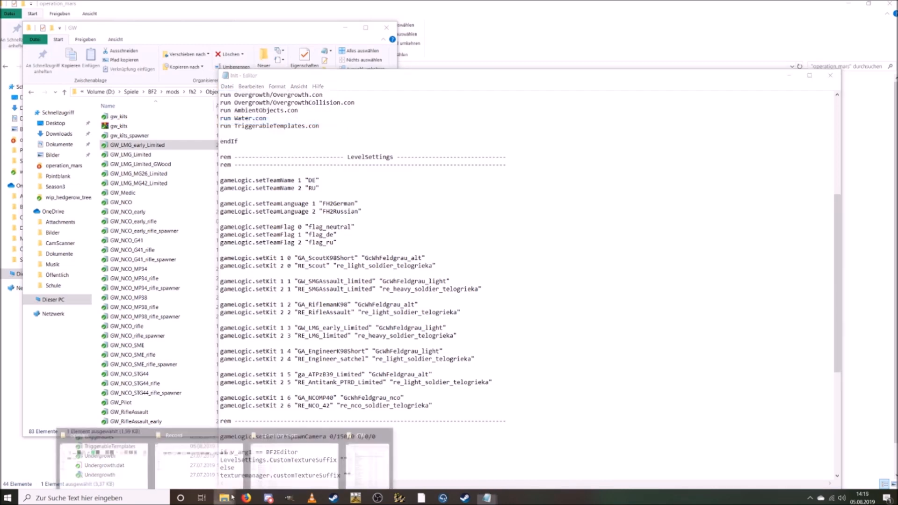
{"action": "left_click", "coordinate": [294, 460]}
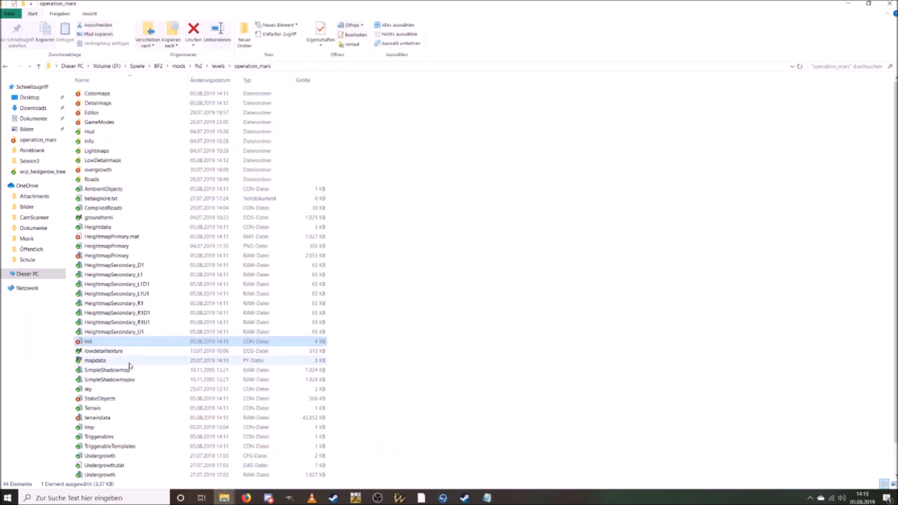
{"action": "left_click", "coordinate": [131, 361]}
{"action": "right_click", "coordinate": [137, 363]}
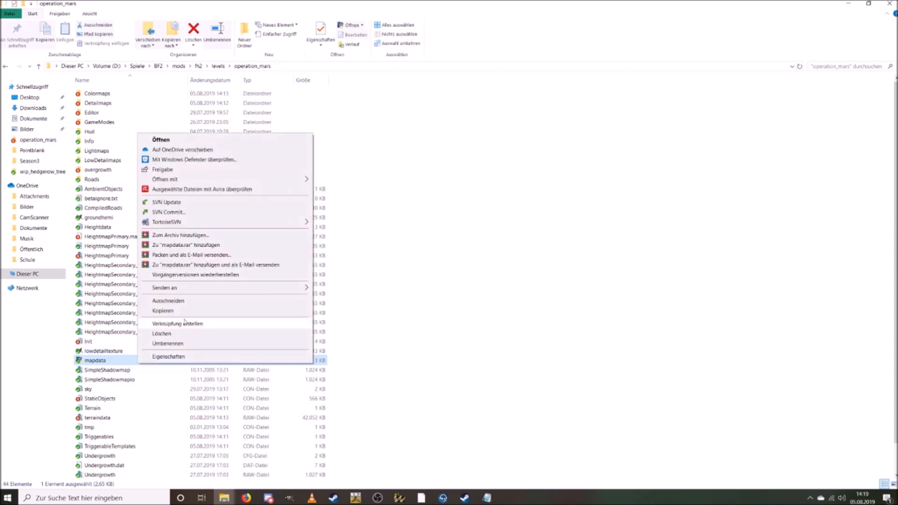
{"action": "mouse_move", "coordinate": [212, 179]}
{"action": "left_click", "coordinate": [393, 181]}
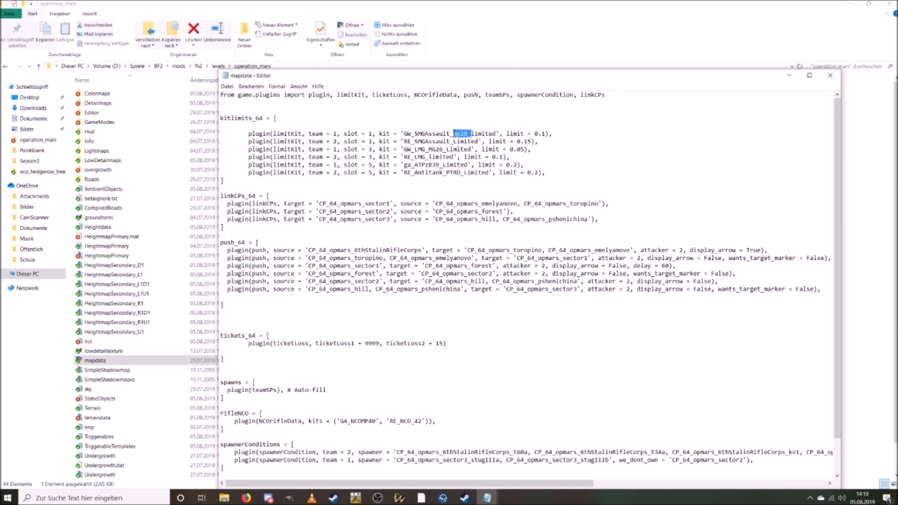
{"action": "key", "text": "Delete"}
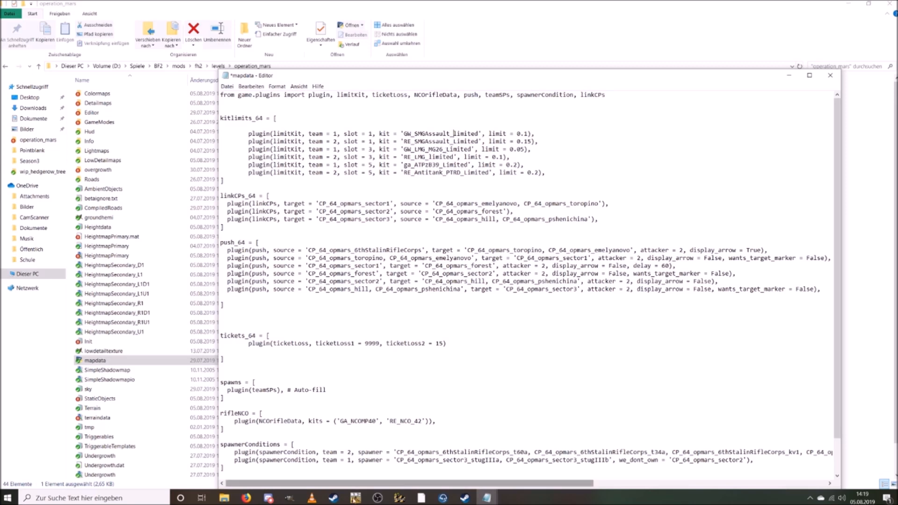
Step: Copy GW_LMG_early_Limited from the Init file into team 1's slot 3 kit limit in mapdata, then save and close both files
{"action": "mouse_move", "coordinate": [485, 497]}
{"action": "left_click", "coordinate": [491, 465]}
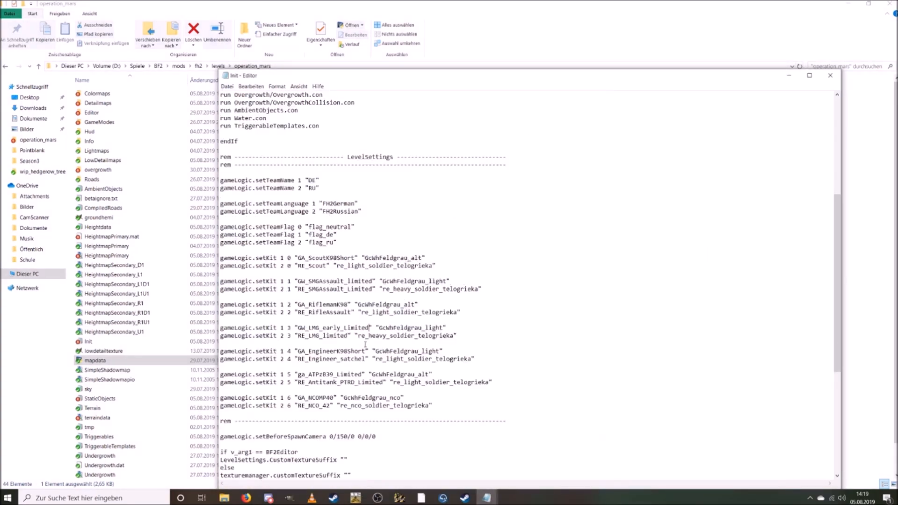
{"action": "left_click_drag", "start_coordinate": [369, 327], "coordinate": [304, 328]}
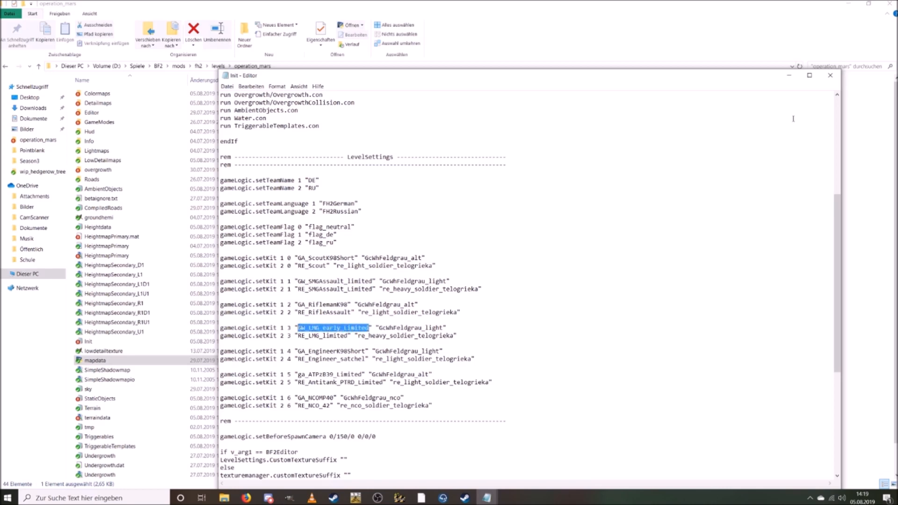
{"action": "left_click", "coordinate": [830, 75]}
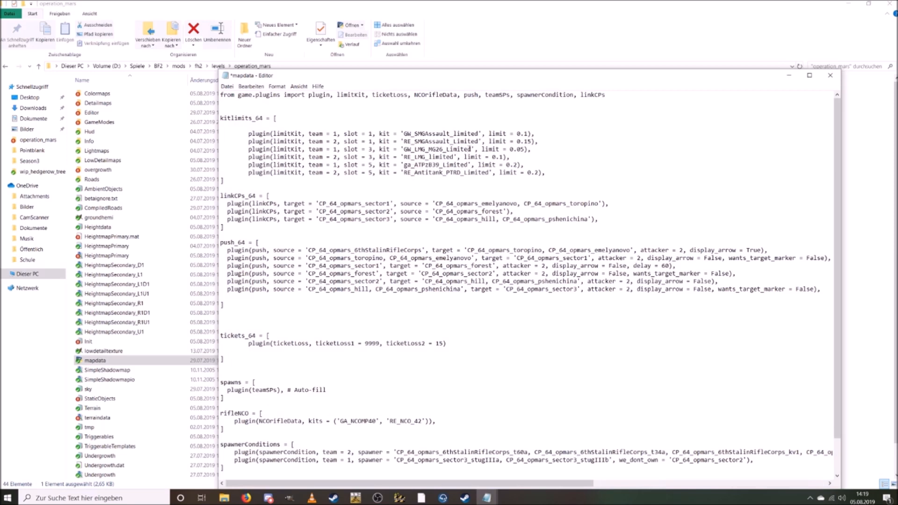
{"action": "left_click_drag", "start_coordinate": [471, 149], "coordinate": [411, 150]}
{"action": "key", "text": "ctrl+v"}
{"action": "left_click", "coordinate": [228, 86]}
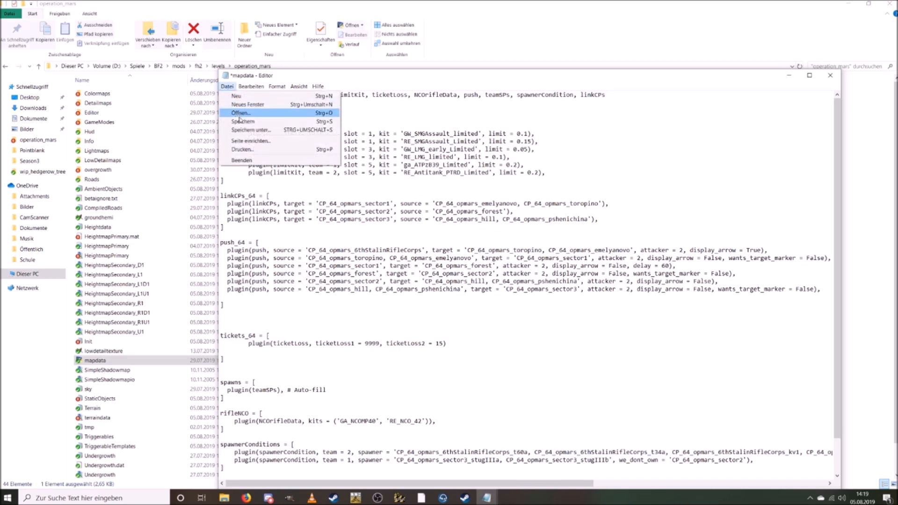
{"action": "left_click", "coordinate": [241, 118]}
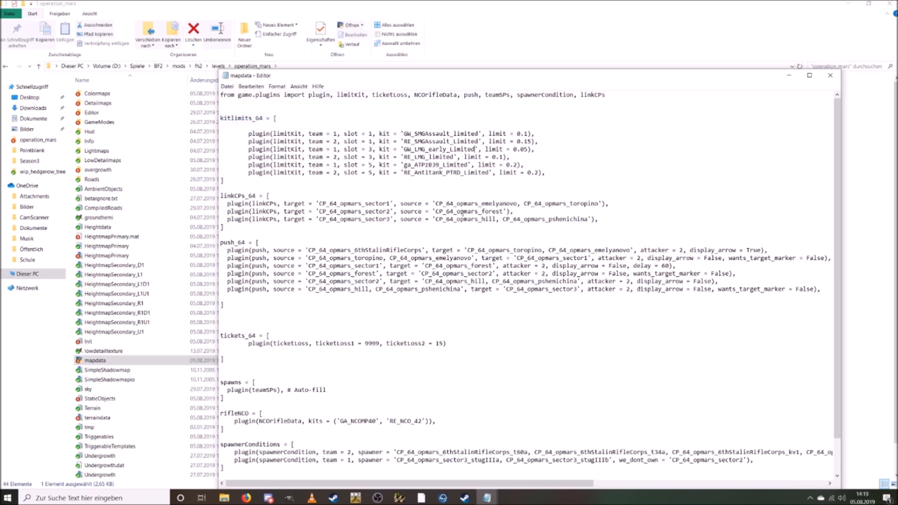
{"action": "left_click", "coordinate": [831, 76]}
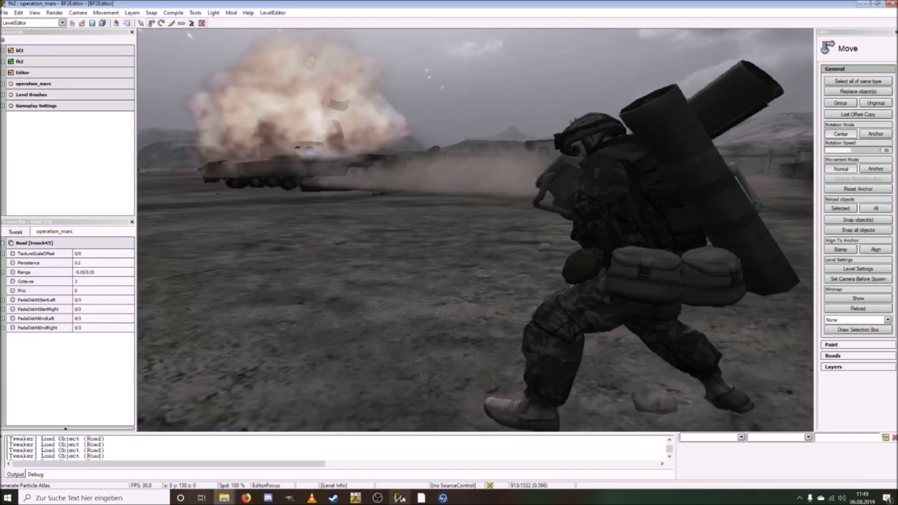
Step: Switch to BF2Editor and generate the overgrowth atlas for operation_mars
{"action": "left_click", "coordinate": [402, 498]}
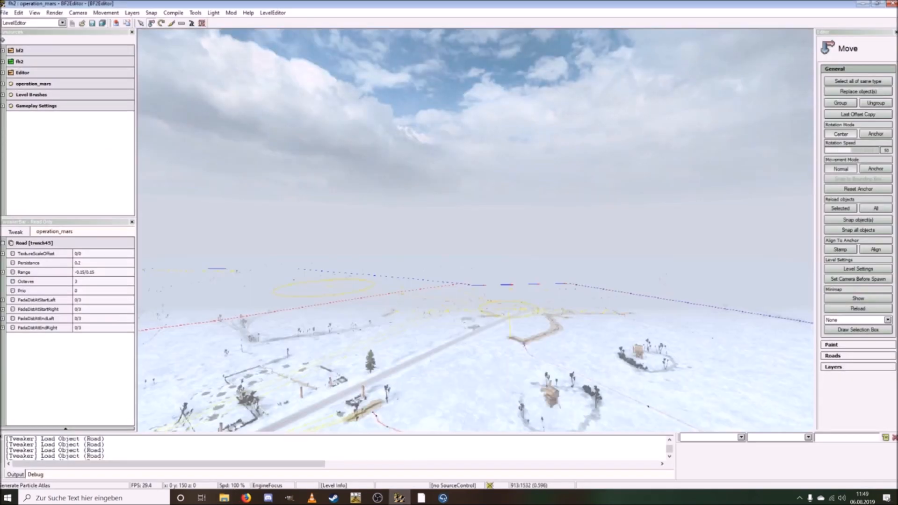
{"action": "key", "text": "ctrl+w"}
{"action": "scroll", "coordinate": [382, 323], "scroll_direction": "up", "scroll_amount": 10, "text": "ctrl"}
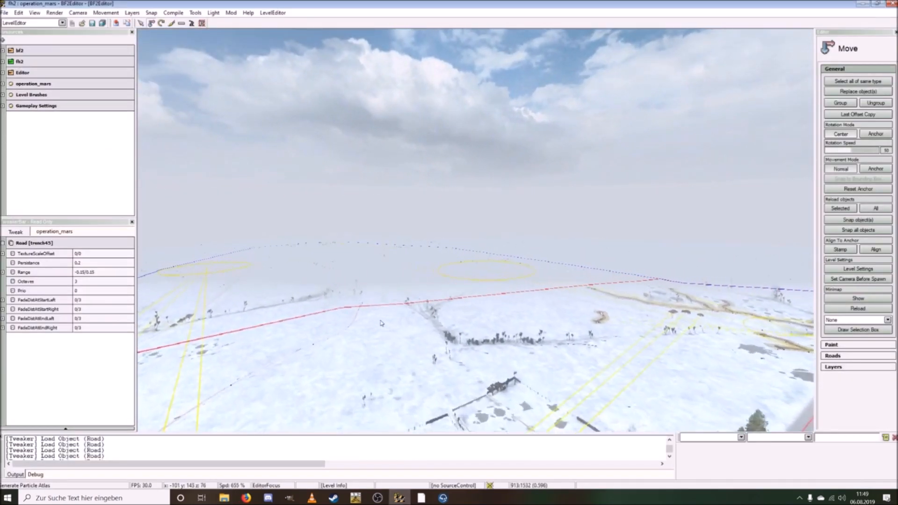
{"action": "key", "text": "ctrl+w"}
{"action": "key", "text": "ctrl+a"}
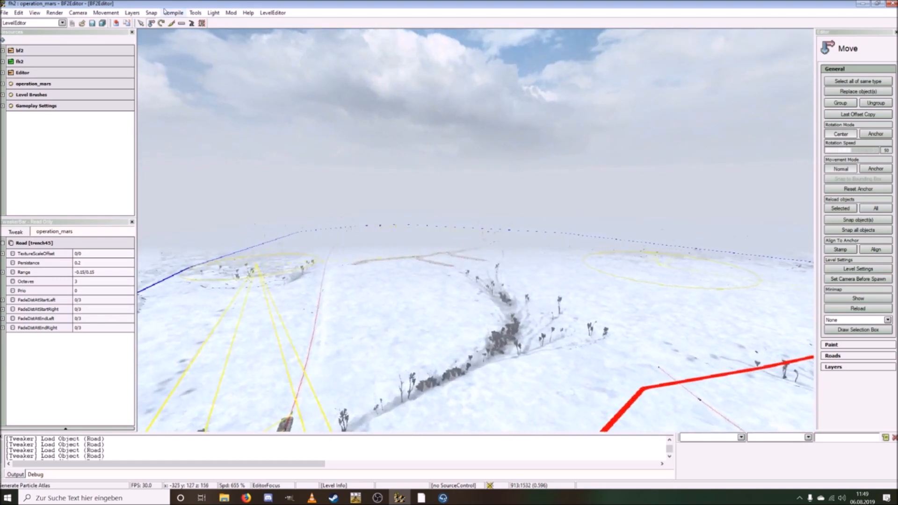
{"action": "left_click", "coordinate": [171, 13]}
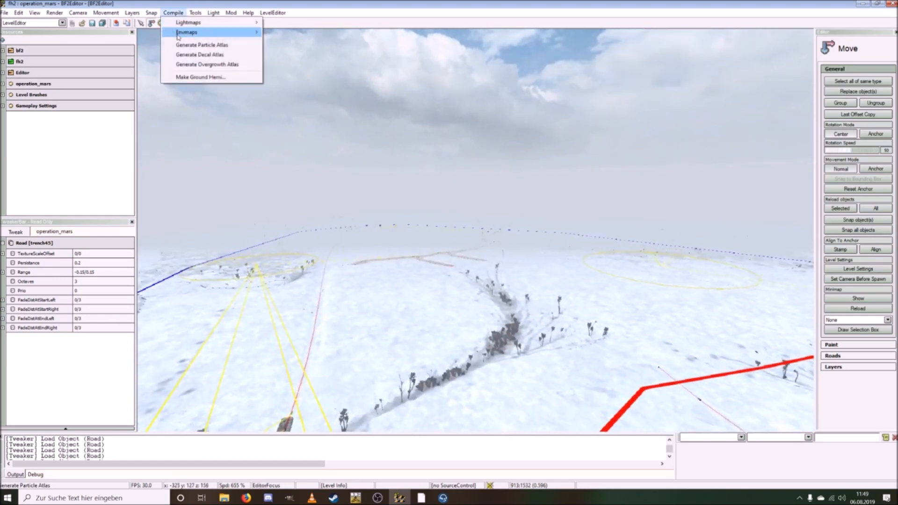
{"action": "left_click", "coordinate": [199, 64]}
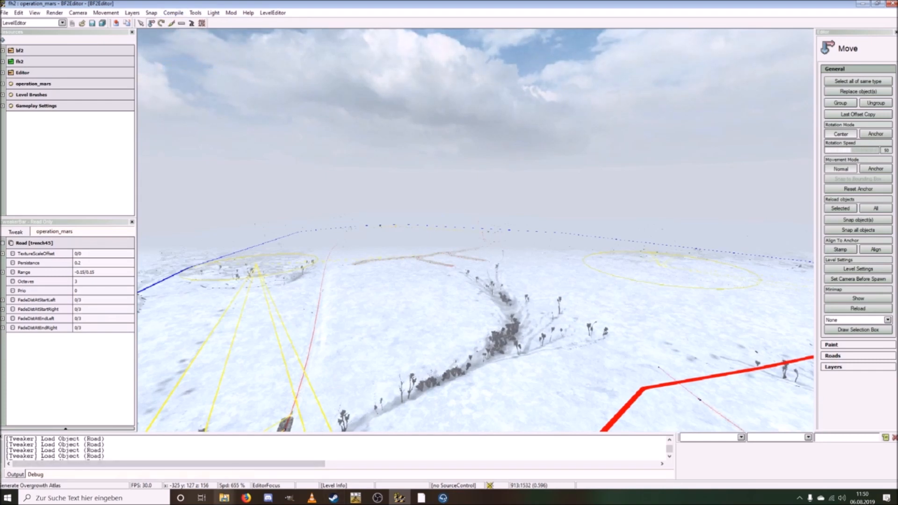
Step: Open OvergrowthAtlas0 from the level's overgrowth folder in GIMP with the default DDS loading options
{"action": "left_click", "coordinate": [225, 497]}
{"action": "left_click", "coordinate": [253, 460]}
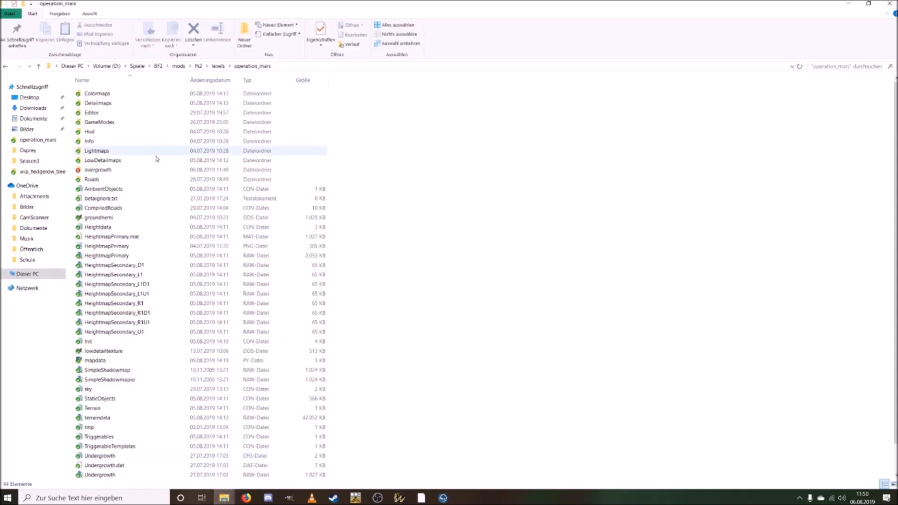
{"action": "double_click", "coordinate": [107, 170]}
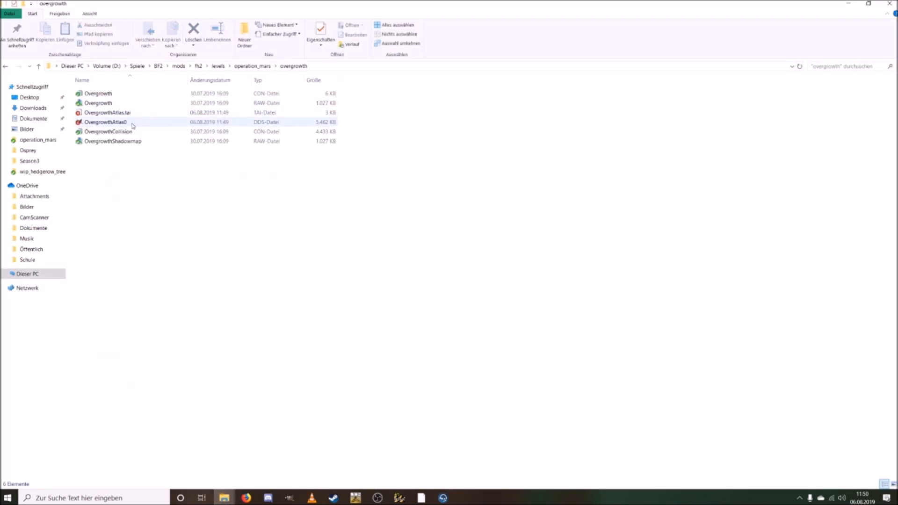
{"action": "double_click", "coordinate": [133, 125]}
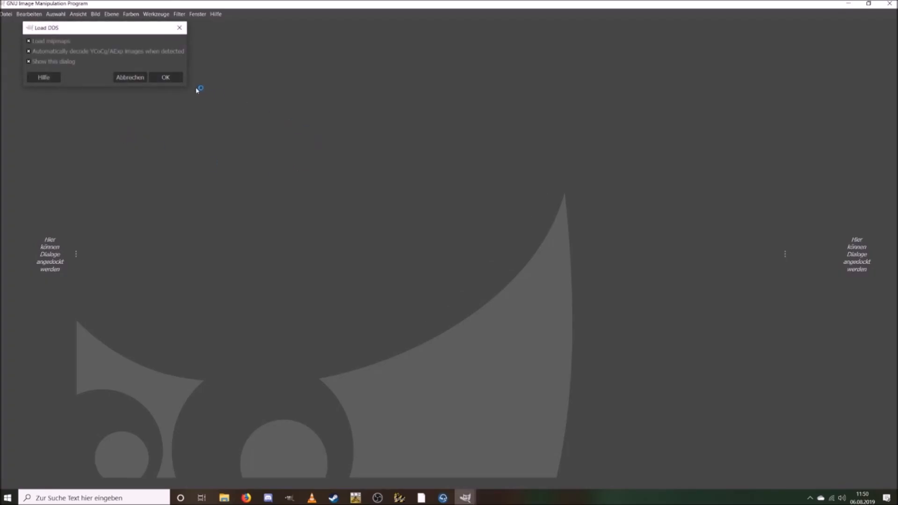
{"action": "left_click", "coordinate": [180, 79]}
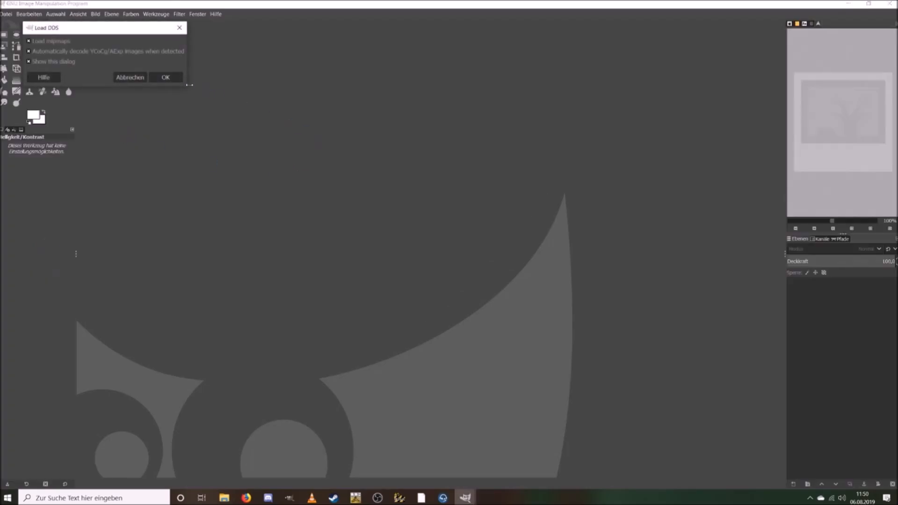
Step: Examine the tree and bush textures across the overgrowth atlas image and close GIMP
{"action": "left_click", "coordinate": [849, 221]}
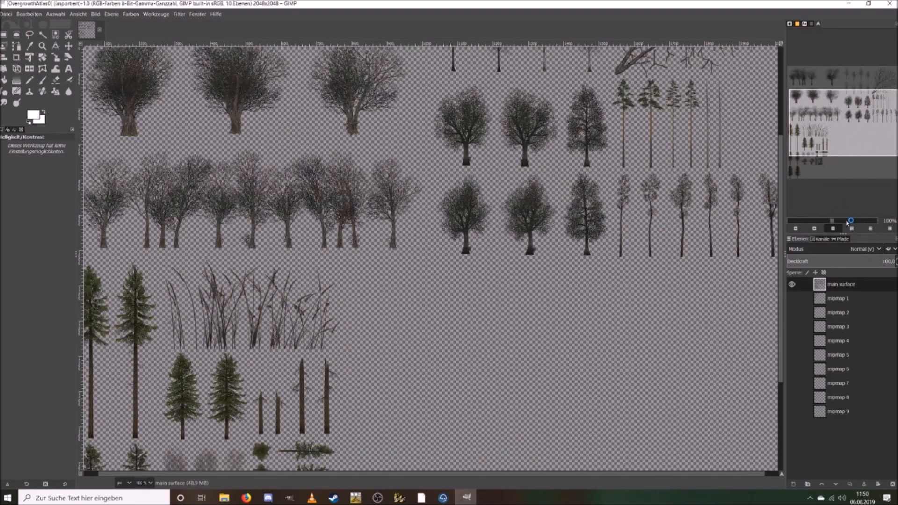
{"action": "left_click_drag", "start_coordinate": [842, 124], "coordinate": [827, 137]}
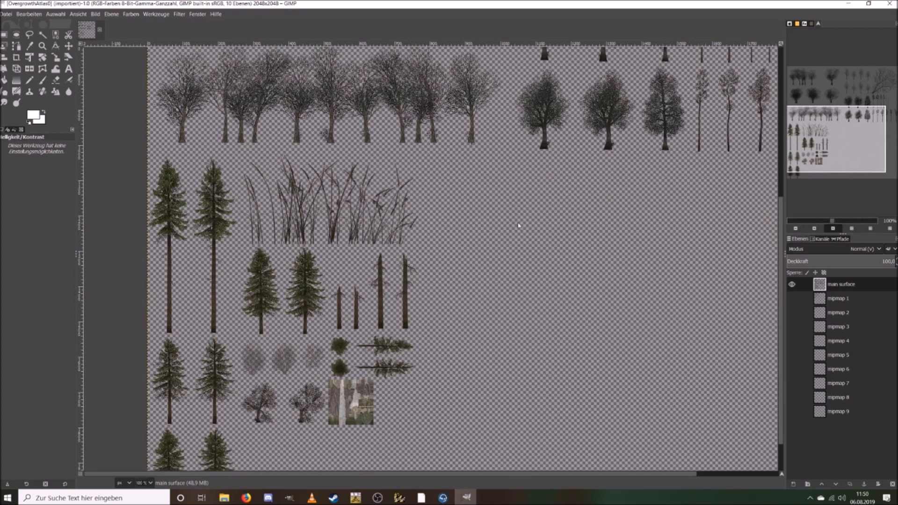
{"action": "left_click_drag", "start_coordinate": [831, 145], "coordinate": [841, 101]}
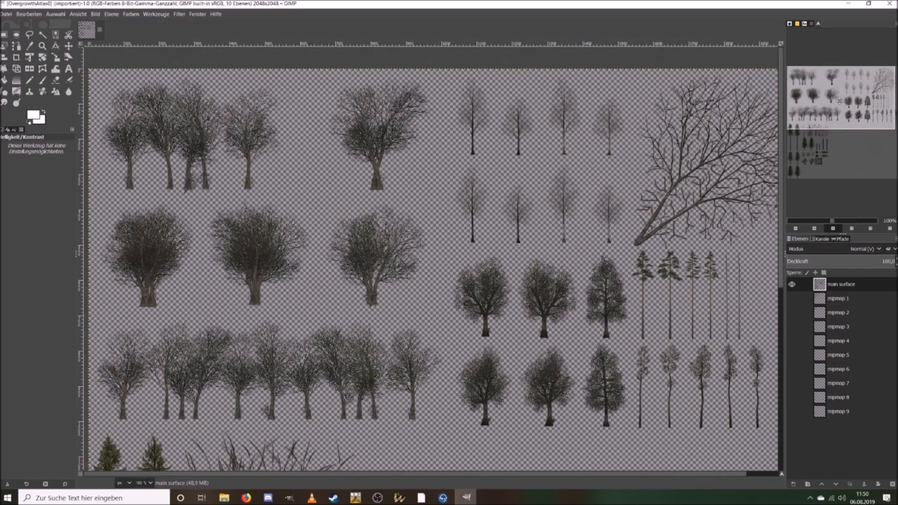
{"action": "left_click", "coordinate": [889, 5]}
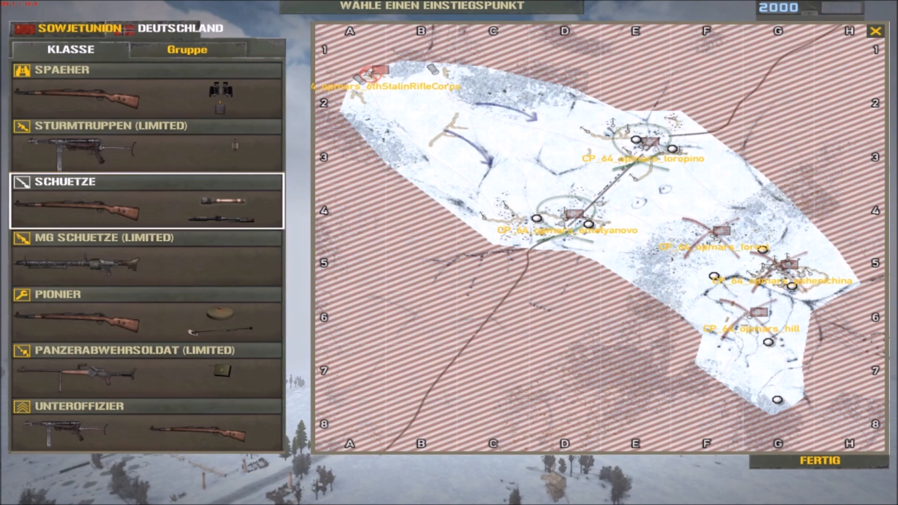
Step: Spawn at the CP_64_opmars_toropino control point in the game and look over the distant trees from the trench
{"action": "left_click", "coordinate": [636, 141]}
{"action": "key", "text": "Return"}
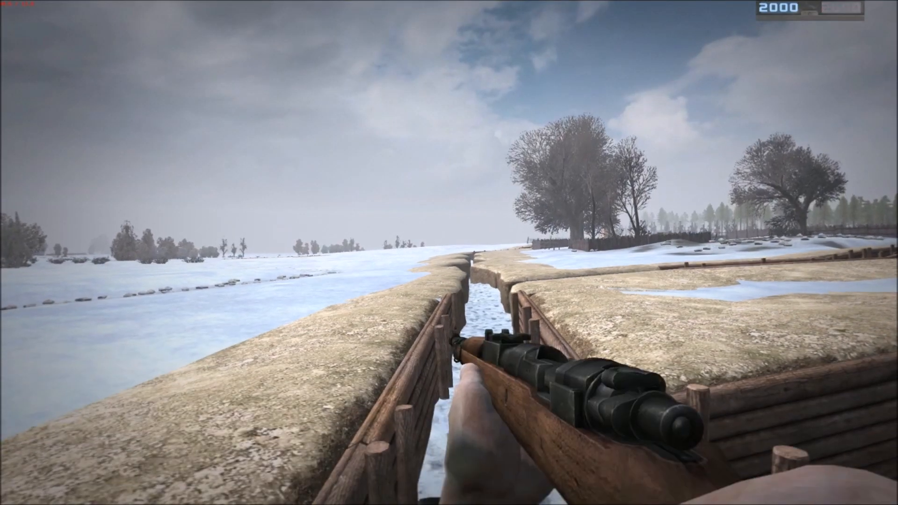
{"action": "key", "text": "w"}
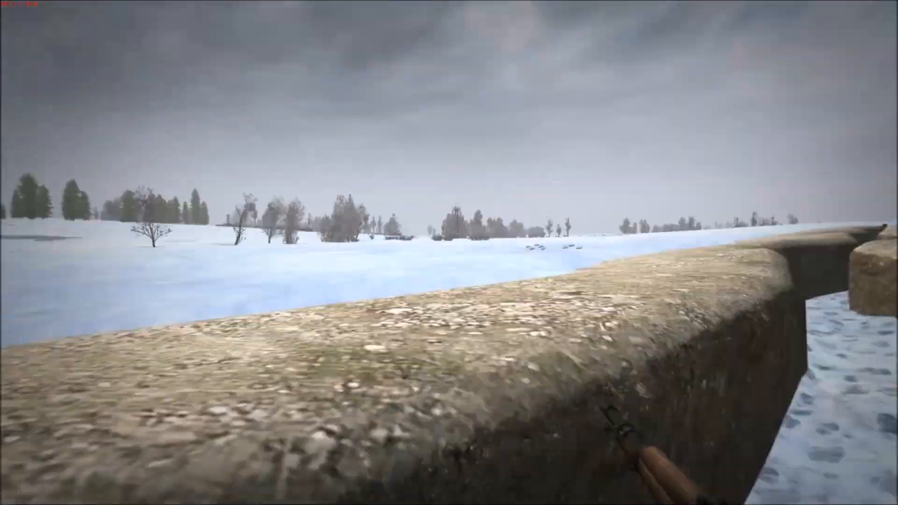
{"action": "right_click", "coordinate": [449, 252]}
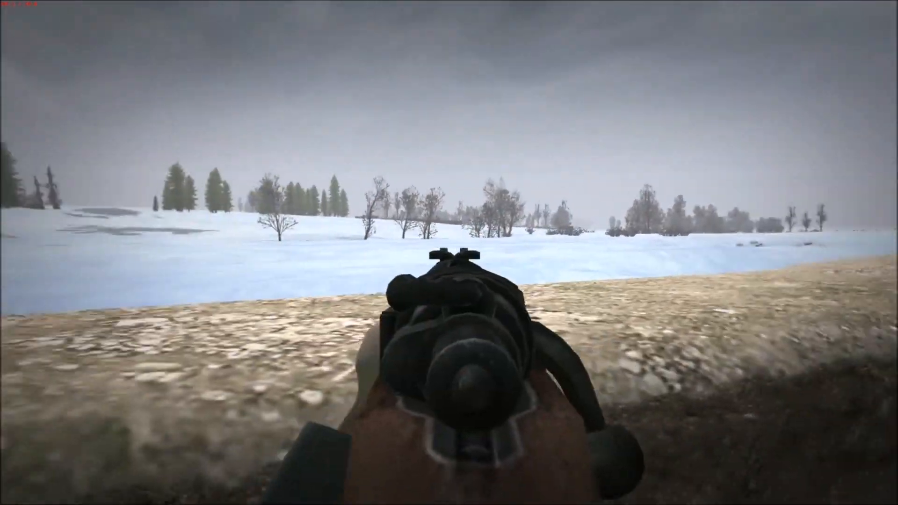
{"action": "right_click", "coordinate": [449, 253]}
{"action": "key", "text": "w"}
{"action": "key", "text": "w"}
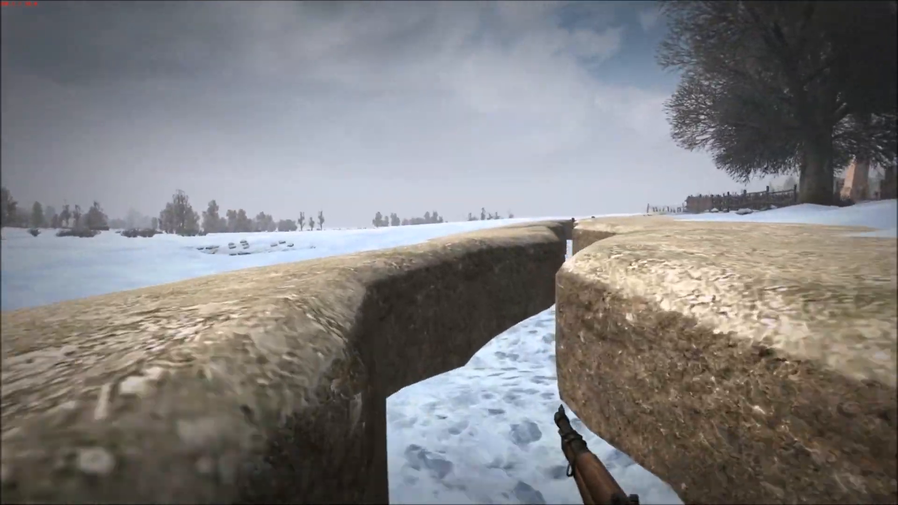
{"action": "right_click", "coordinate": [449, 252]}
{"action": "right_click", "coordinate": [449, 253]}
{"action": "key", "text": "w"}
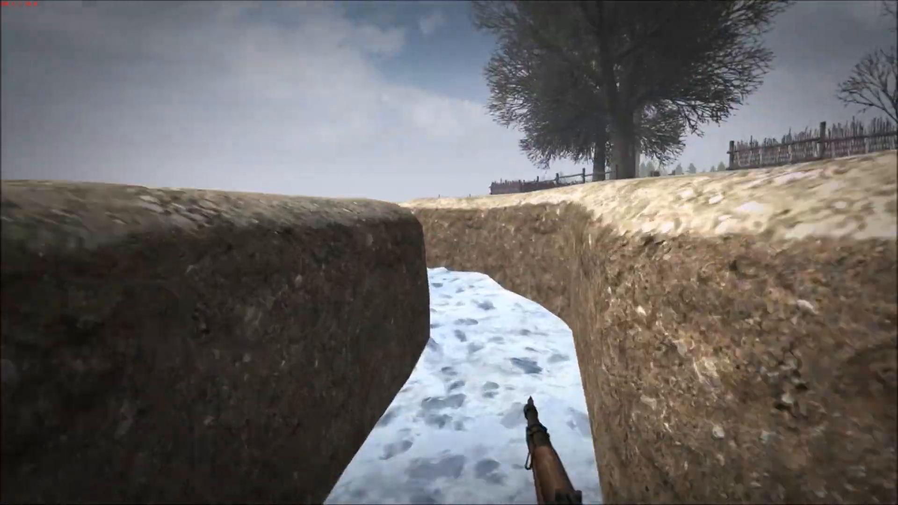
{"action": "key", "text": "w"}
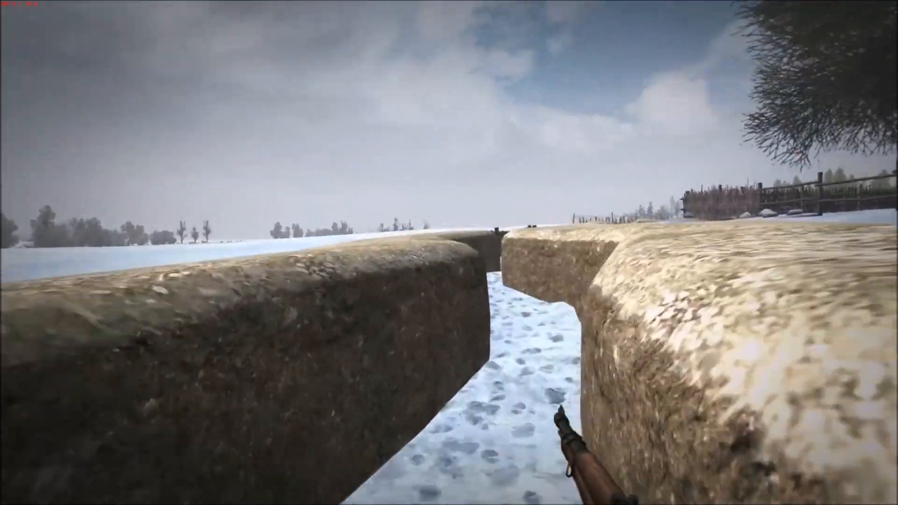
{"action": "key", "text": "w"}
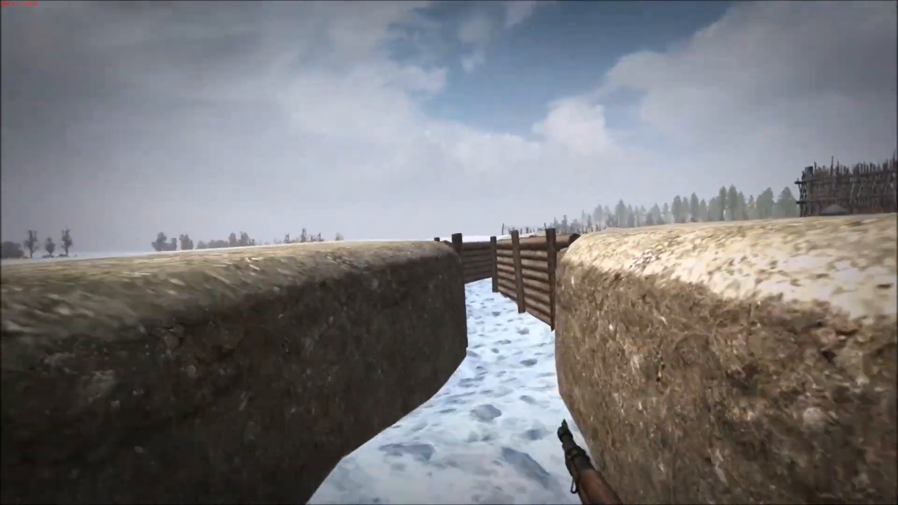
{"action": "key", "text": "w"}
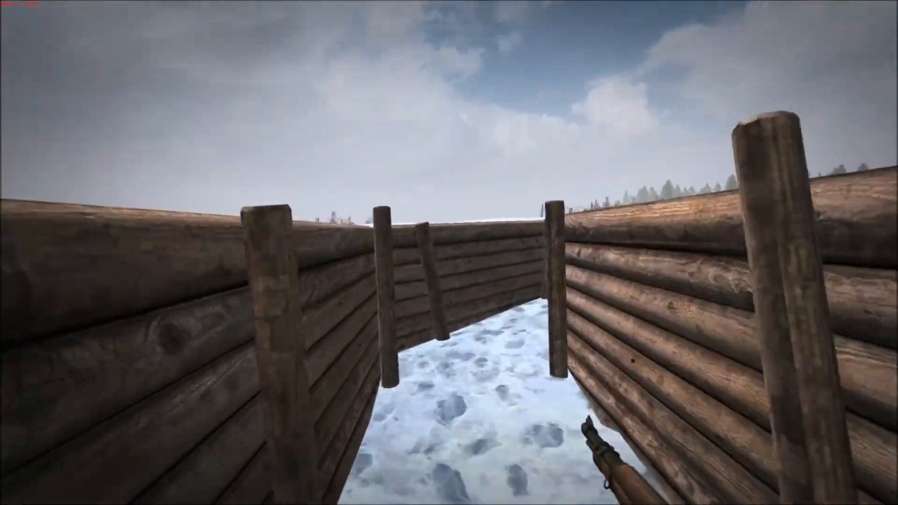
{"action": "key", "text": "w"}
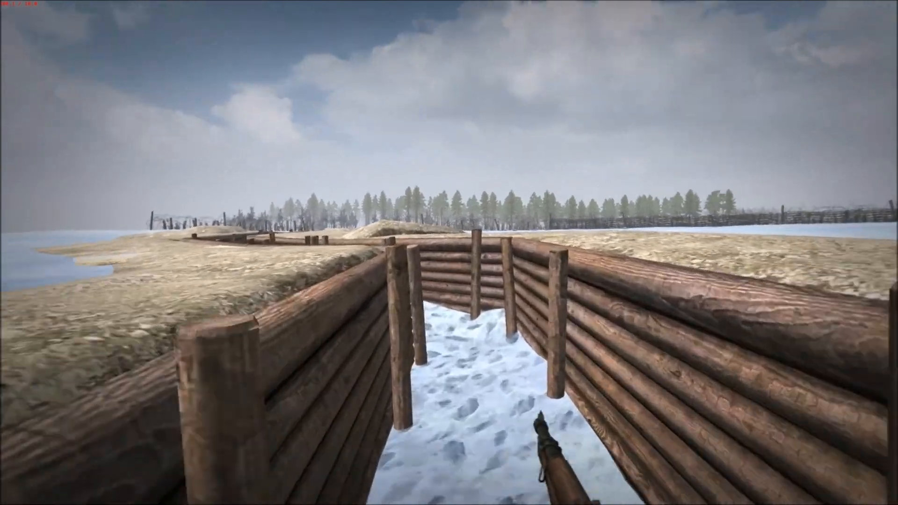
{"action": "key", "text": "w"}
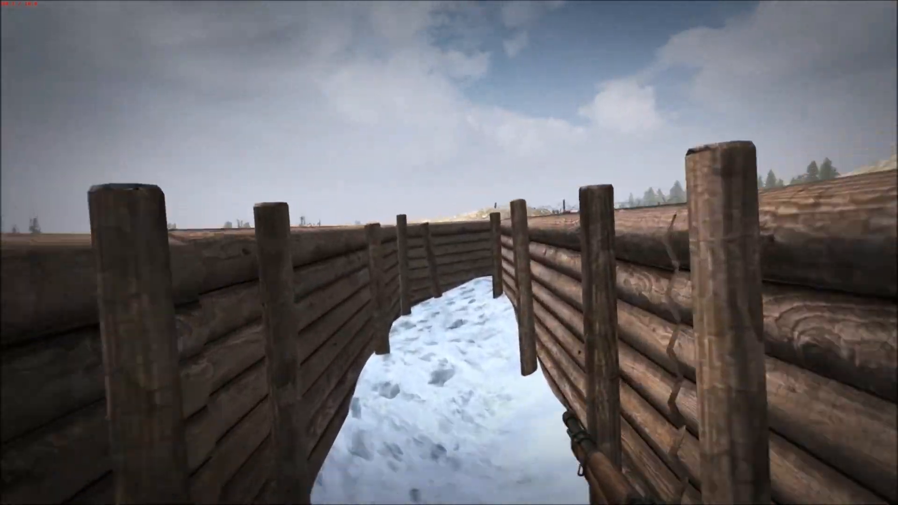
{"action": "key", "text": "w"}
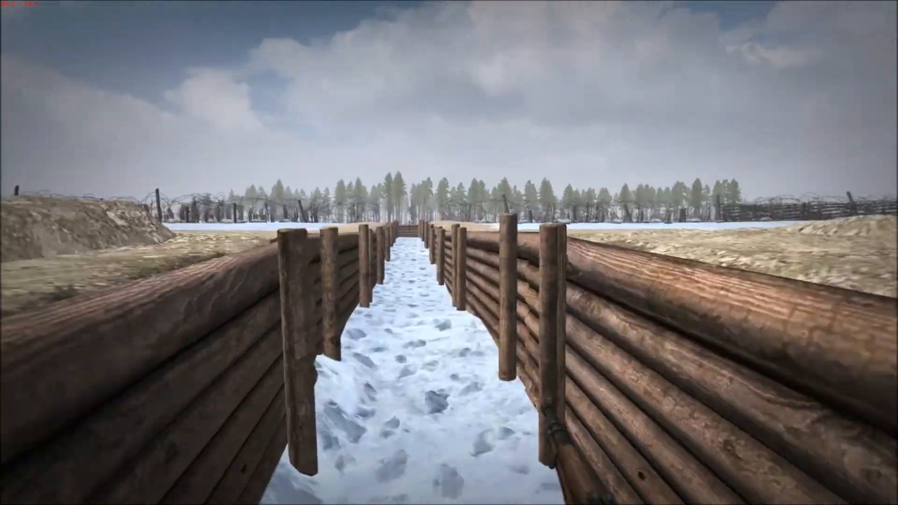
{"action": "key", "text": "w"}
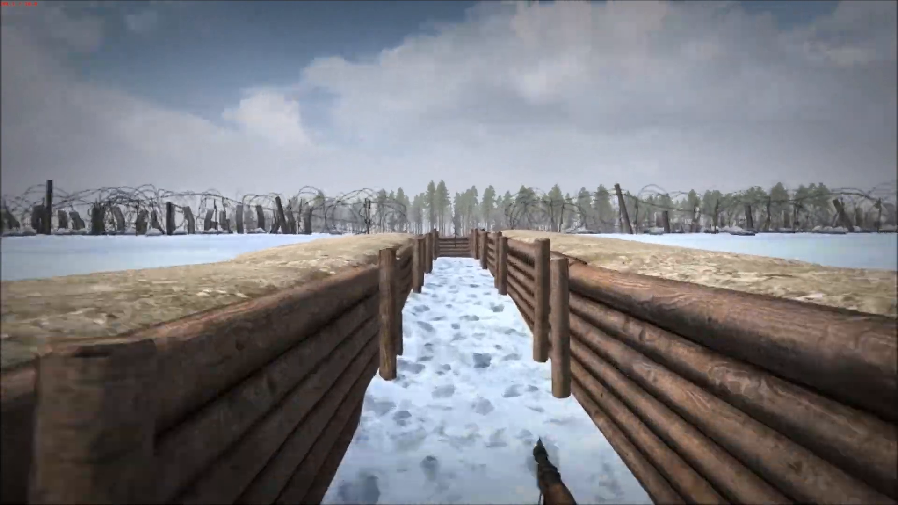
{"action": "key", "text": "w"}
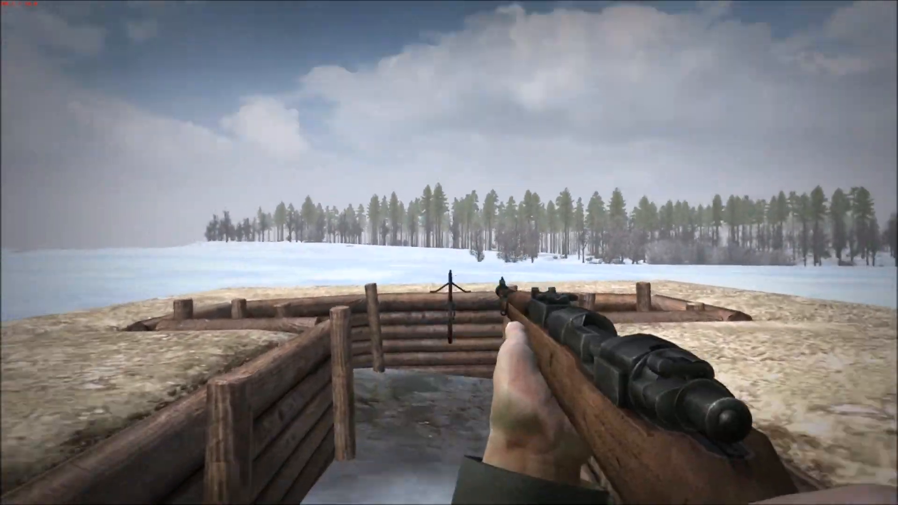
{"action": "key", "text": "w"}
{"action": "key", "text": "a"}
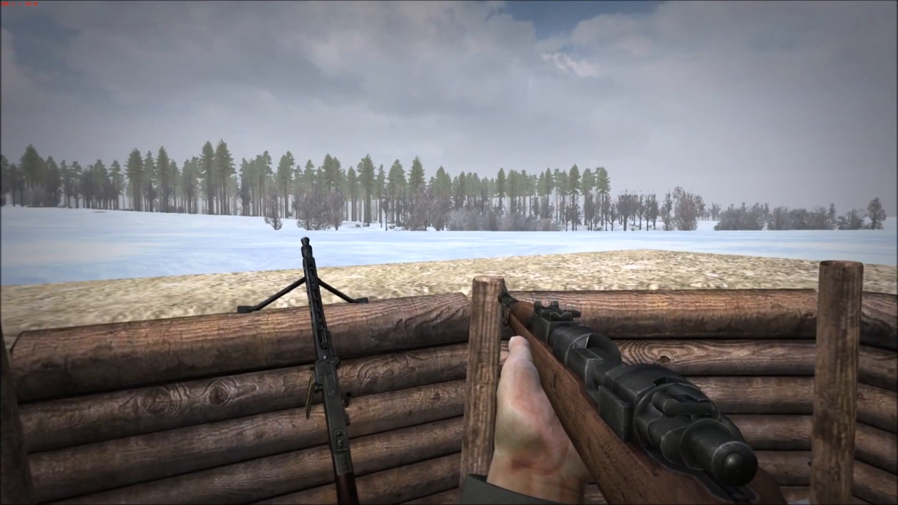
{"action": "key", "text": "w"}
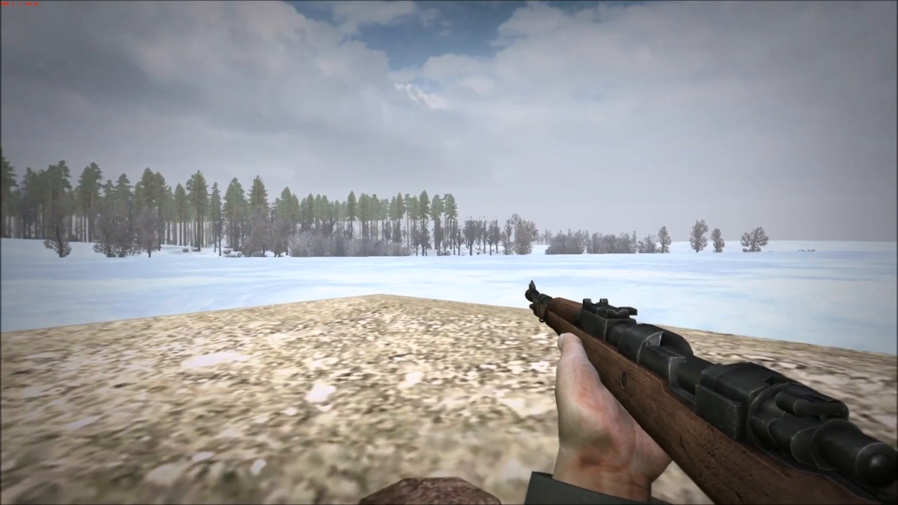
{"action": "key", "text": "space"}
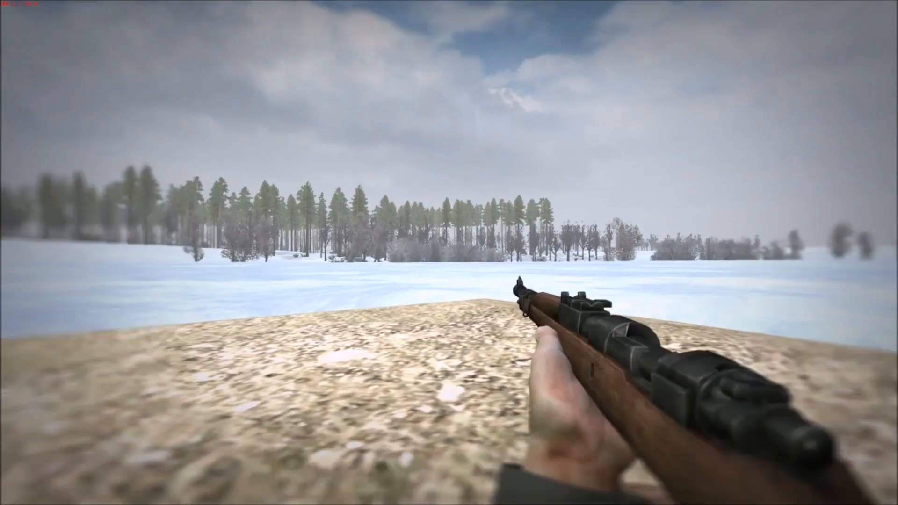
{"action": "right_click", "coordinate": [449, 253]}
{"action": "right_click", "coordinate": [450, 252]}
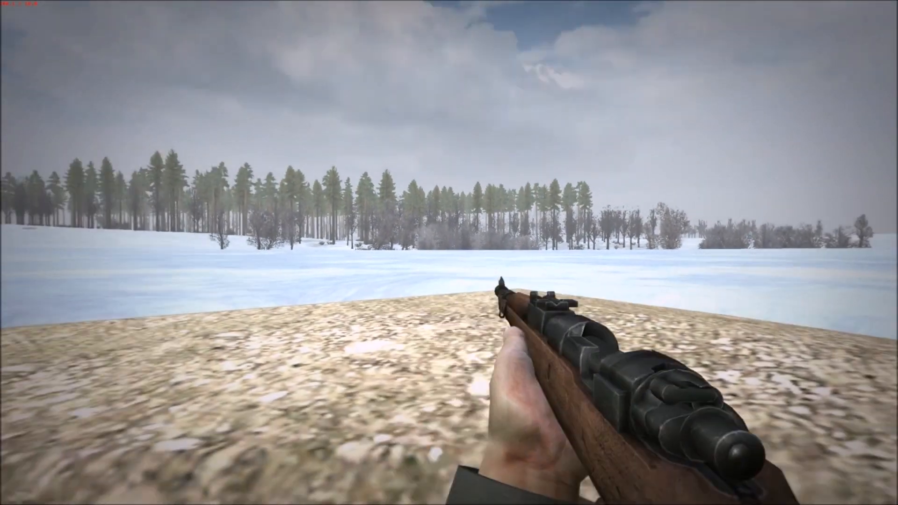
{"action": "right_click", "coordinate": [449, 253]}
{"action": "right_click", "coordinate": [449, 253]}
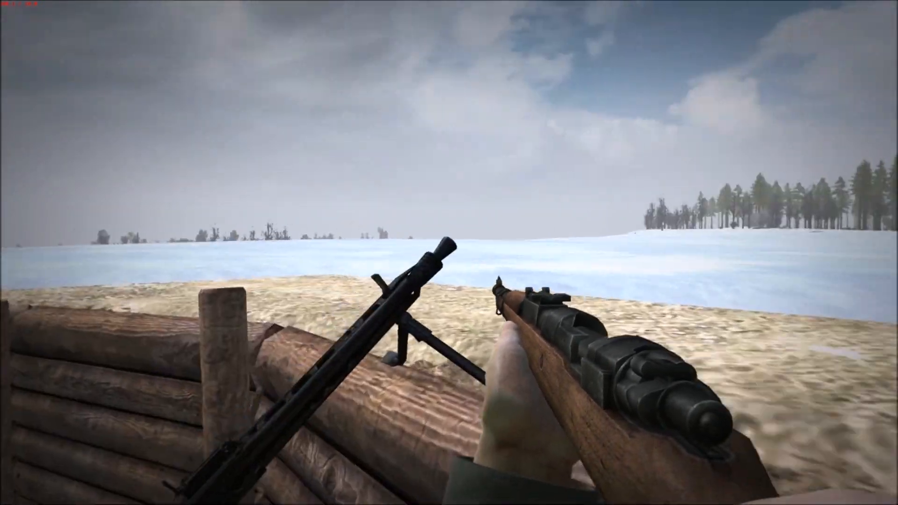
{"action": "right_click", "coordinate": [449, 253]}
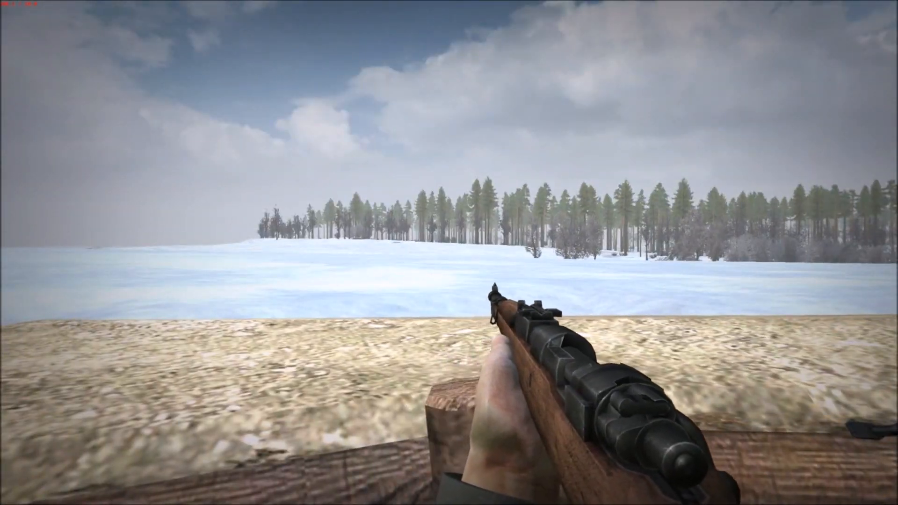
{"action": "key", "text": "shift+w"}
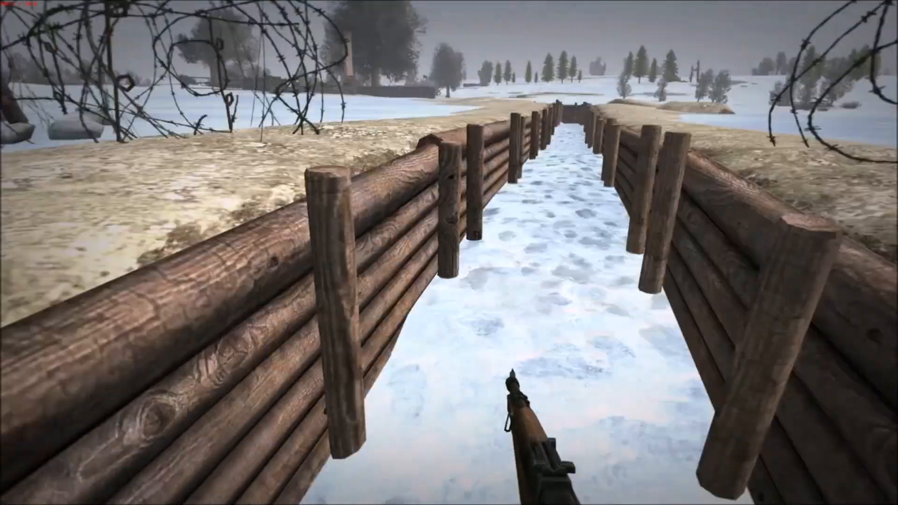
{"action": "key", "text": "shift+w"}
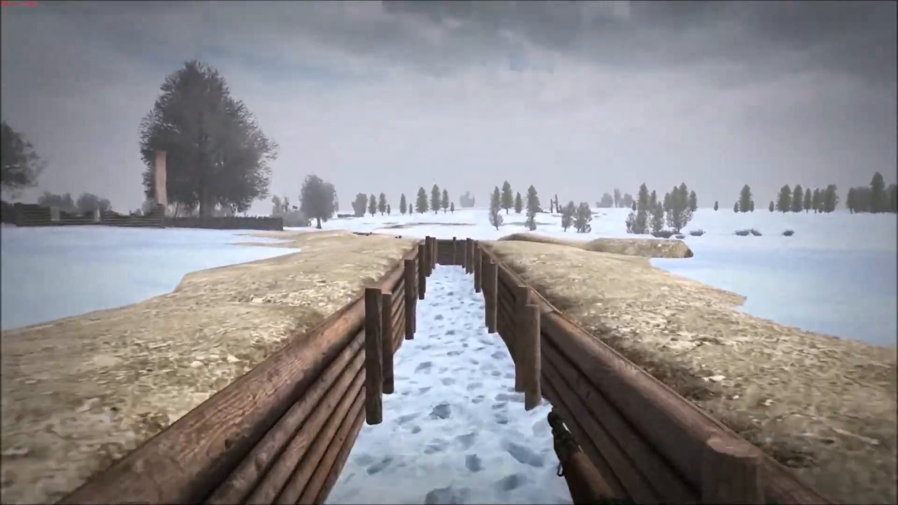
{"action": "key", "text": "shift+w"}
{"action": "scroll", "coordinate": [449, 252], "scroll_direction": "down", "scroll_amount": 1}
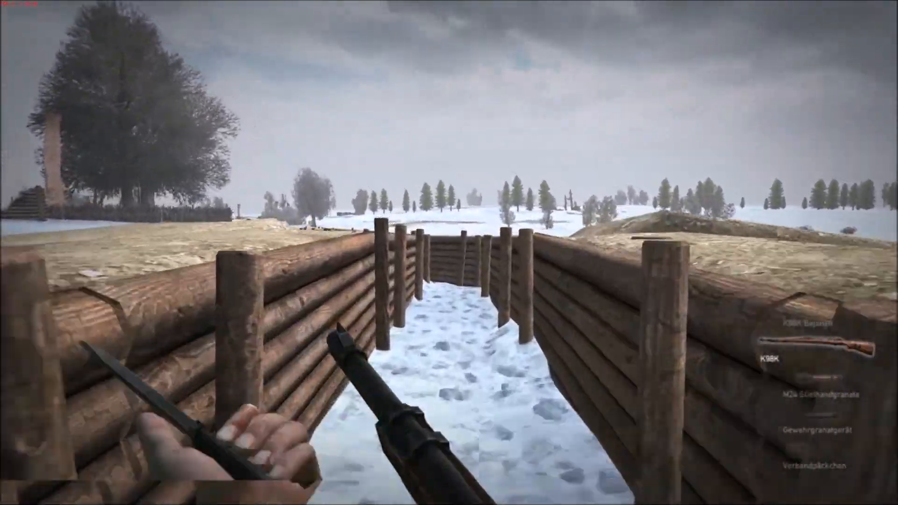
{"action": "key", "text": "w"}
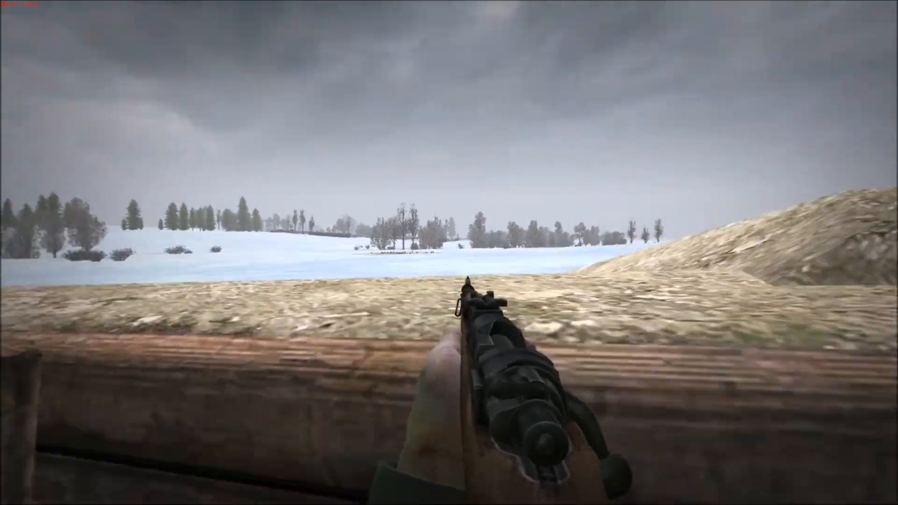
{"action": "key", "text": "w"}
{"action": "key", "text": "s"}
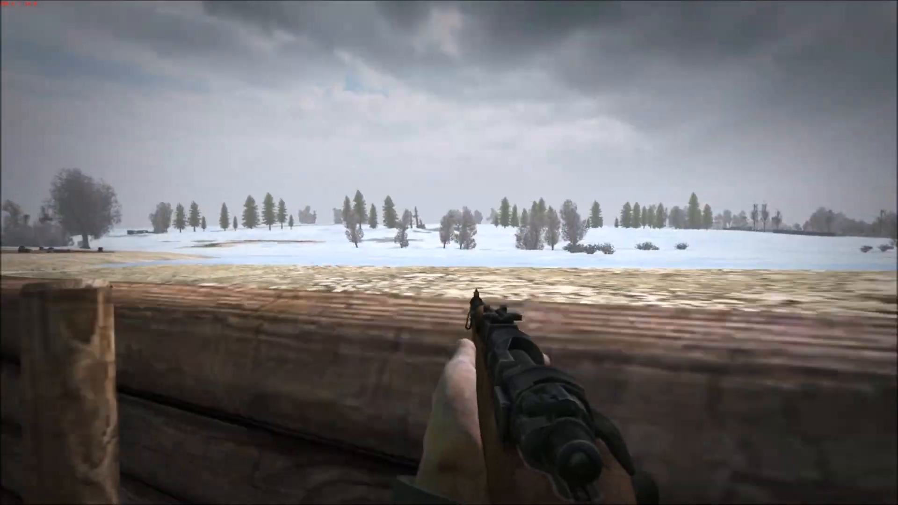
{"action": "key", "text": "shift+w"}
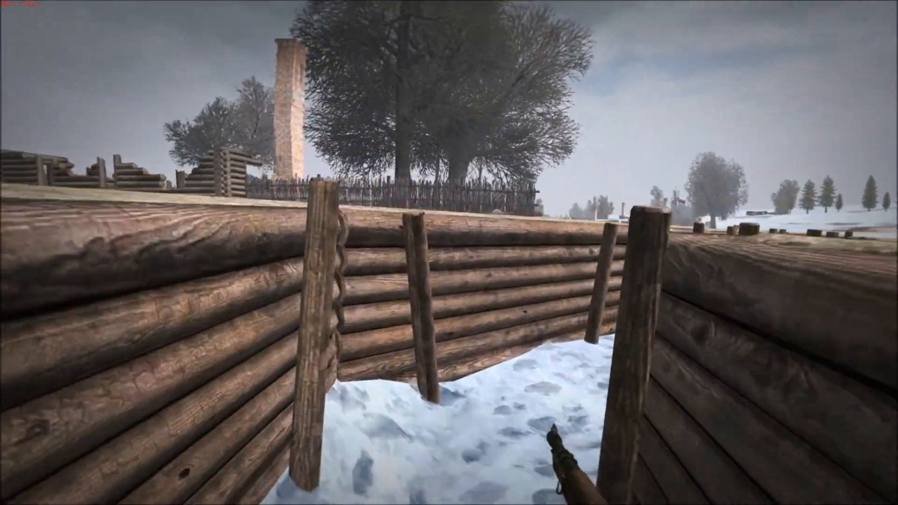
{"action": "key", "text": "space"}
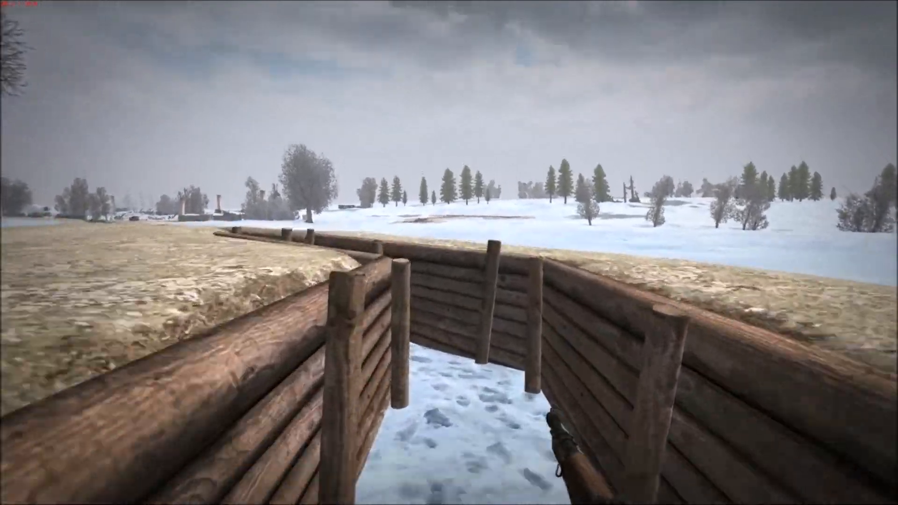
{"action": "key", "text": "shift+w"}
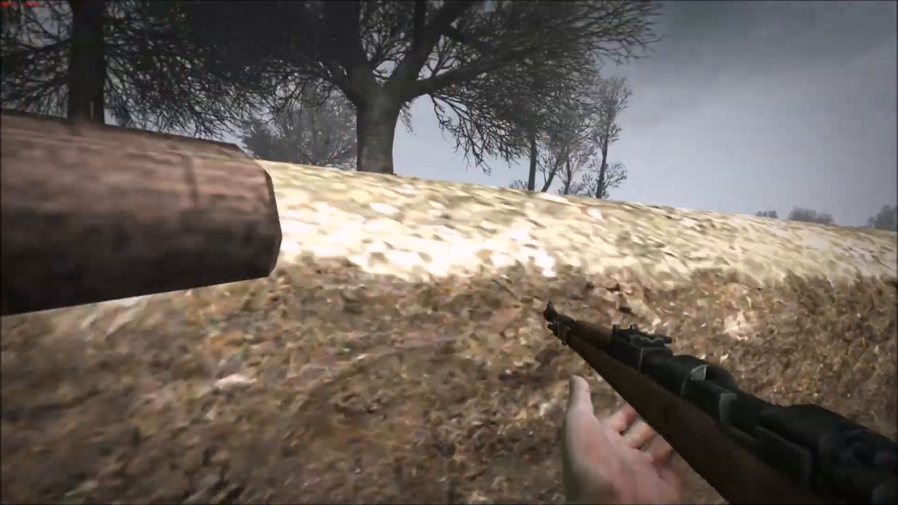
{"action": "key", "text": "shift+w"}
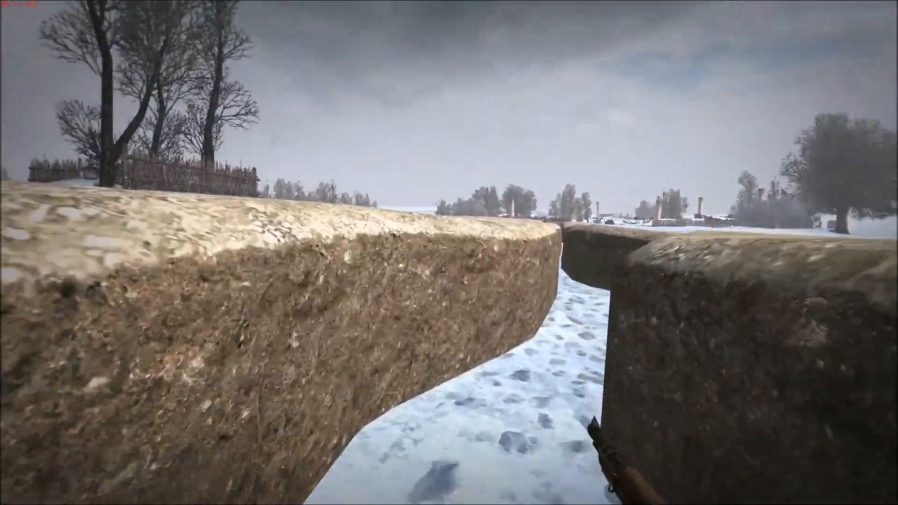
{"action": "key", "text": "shift+w"}
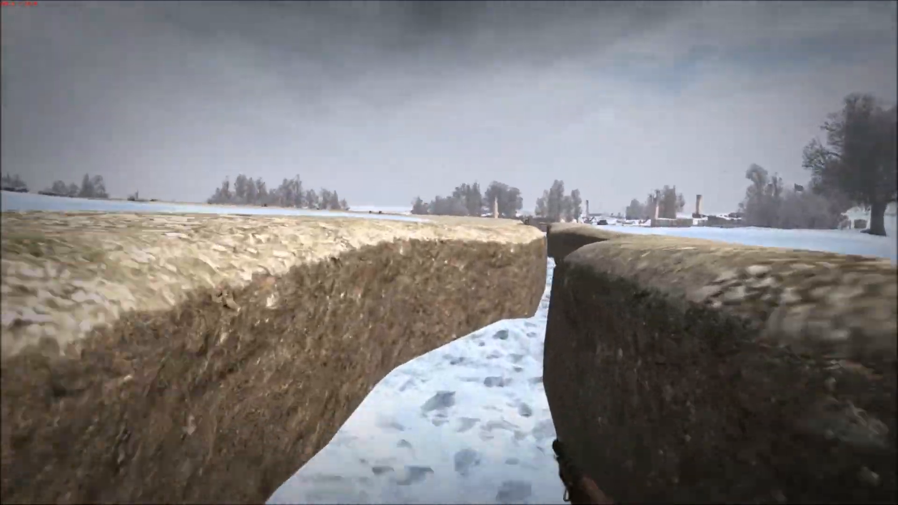
{"action": "key", "text": "shift+w"}
{"action": "key", "text": "shift+w"}
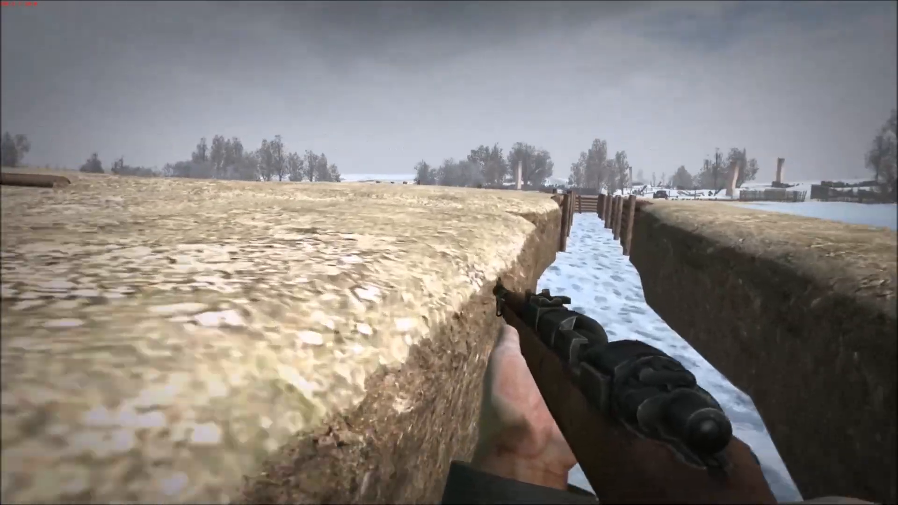
{"action": "key", "text": "shift+w"}
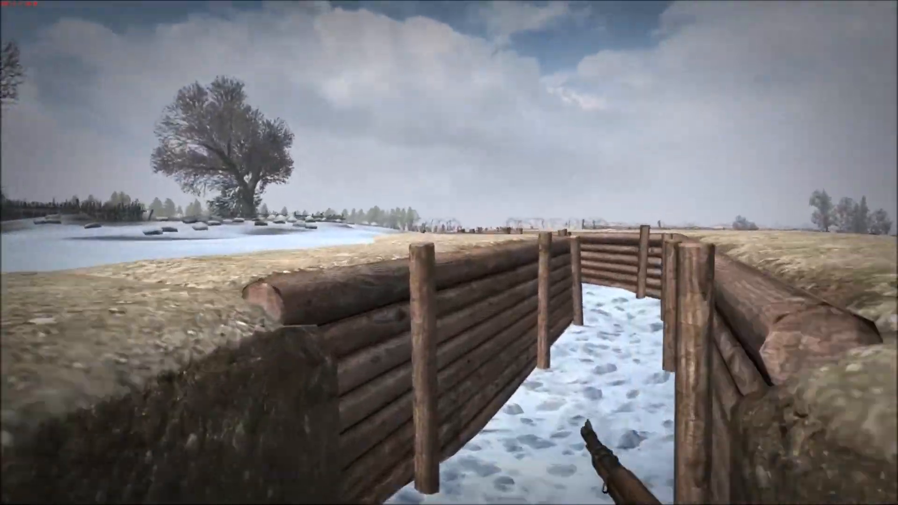
{"action": "key", "text": "shift+w"}
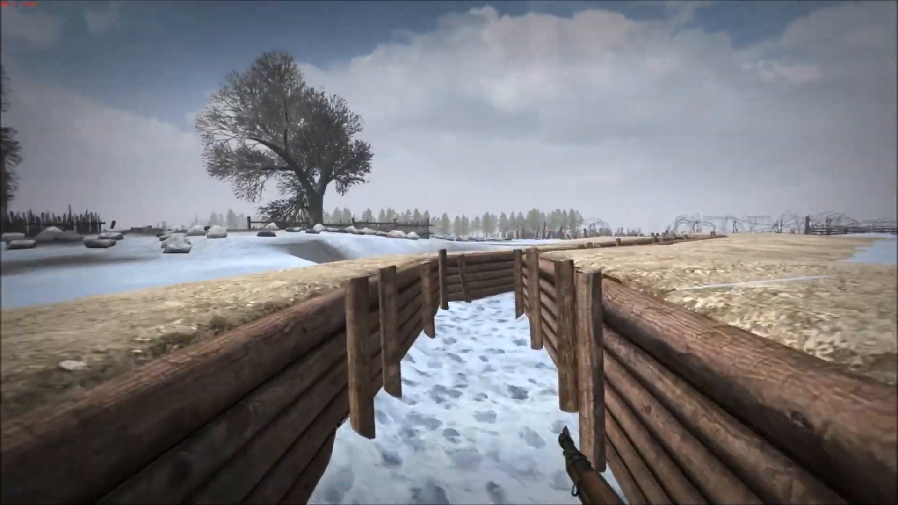
{"action": "key", "text": "shift+w"}
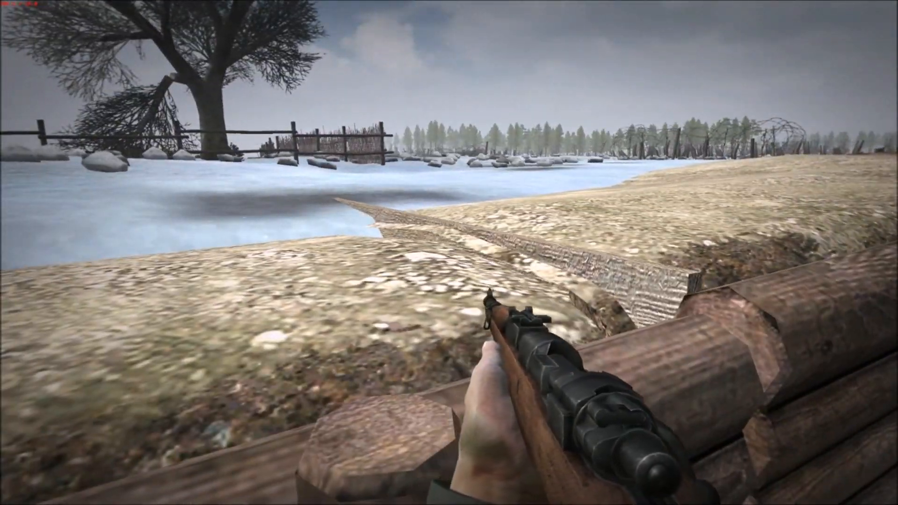
{"action": "right_click", "coordinate": [449, 253]}
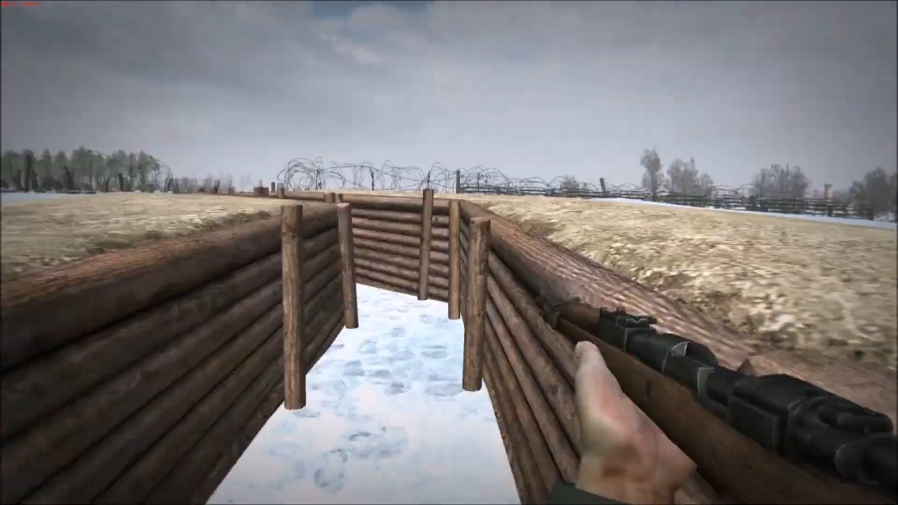
{"action": "key", "text": "w"}
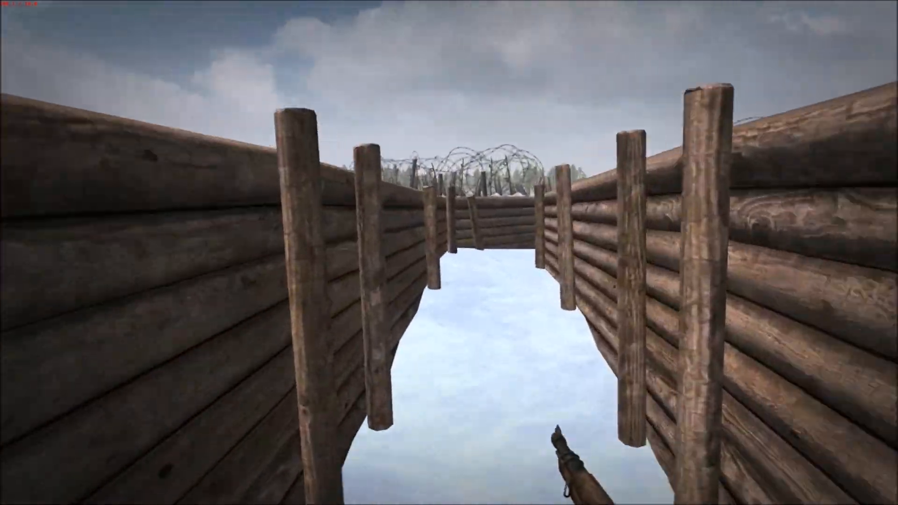
{"action": "key", "text": "w"}
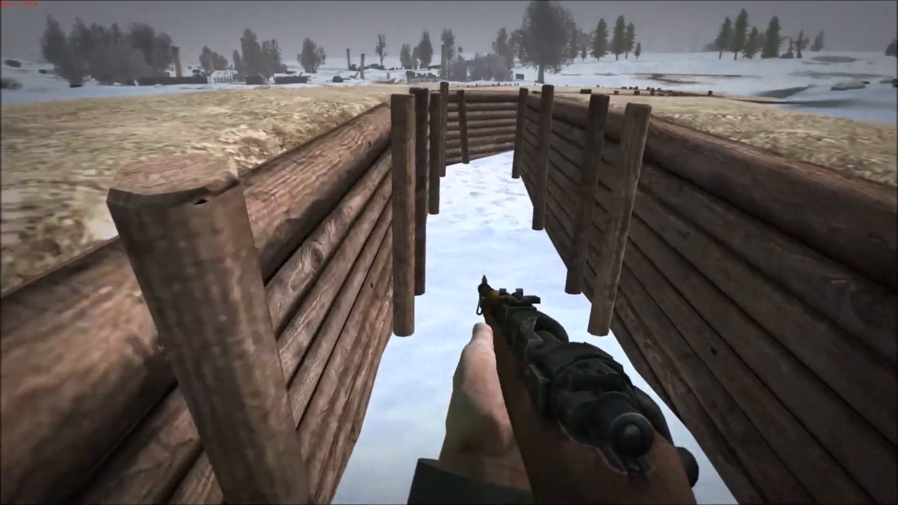
{"action": "key", "text": "w"}
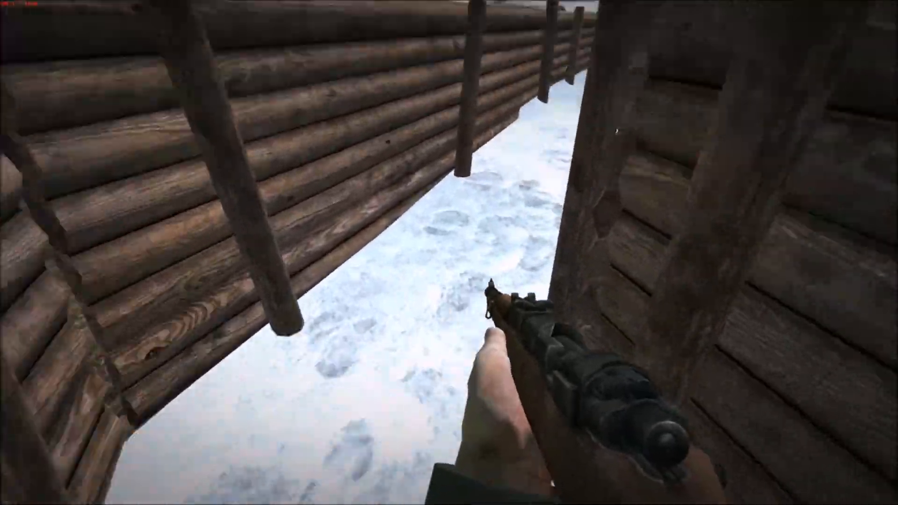
{"action": "key", "text": "w"}
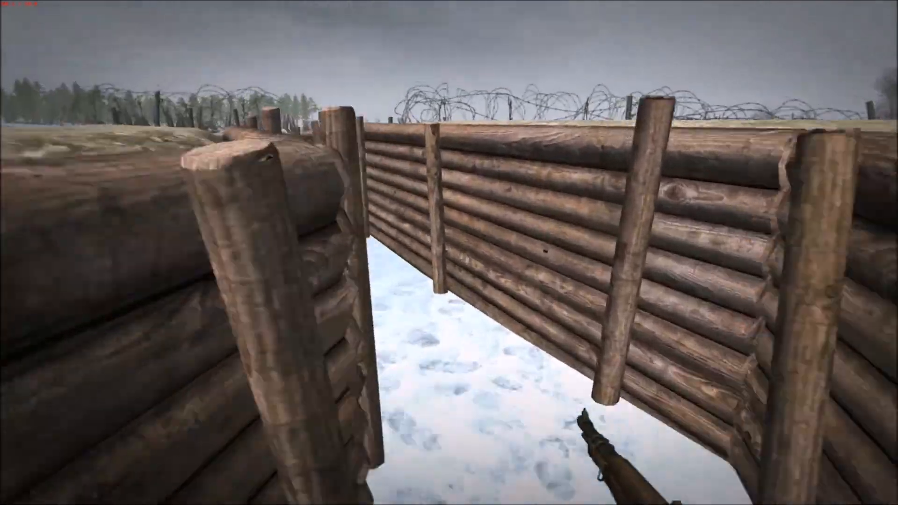
{"action": "key", "text": "w"}
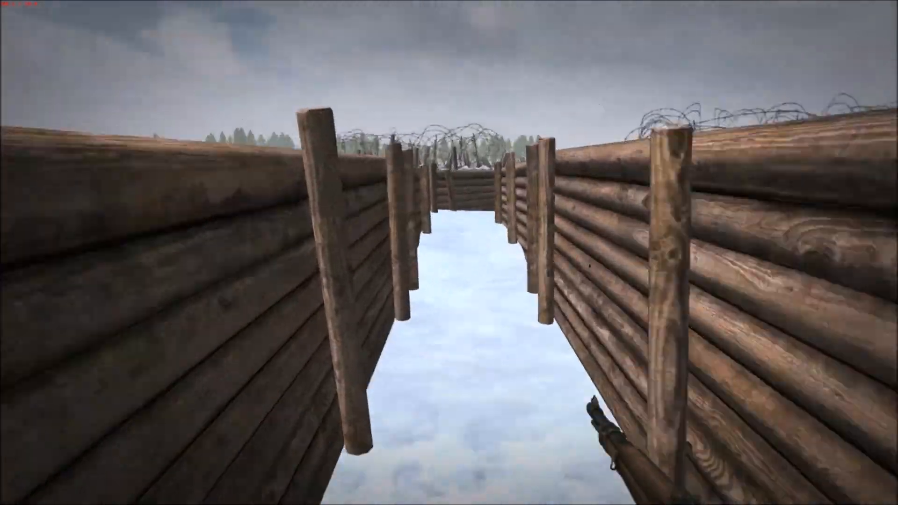
{"action": "key", "text": "w"}
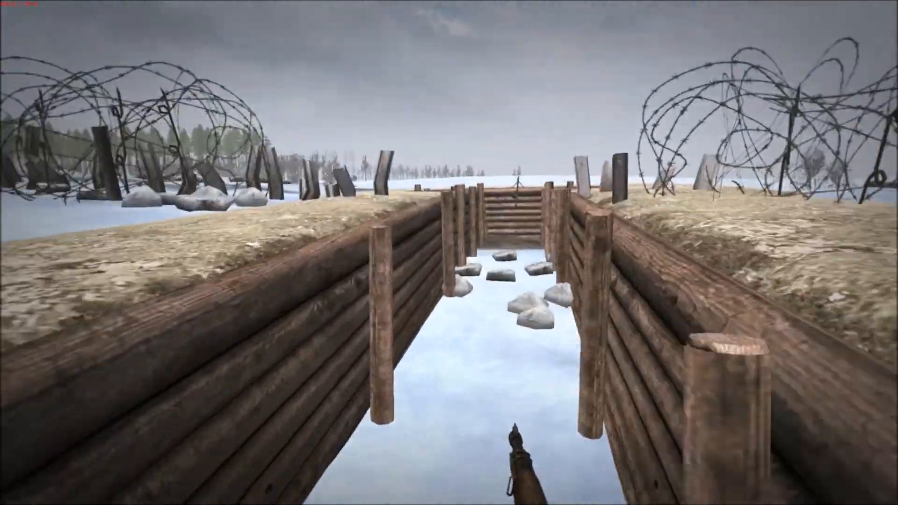
{"action": "key", "text": "s"}
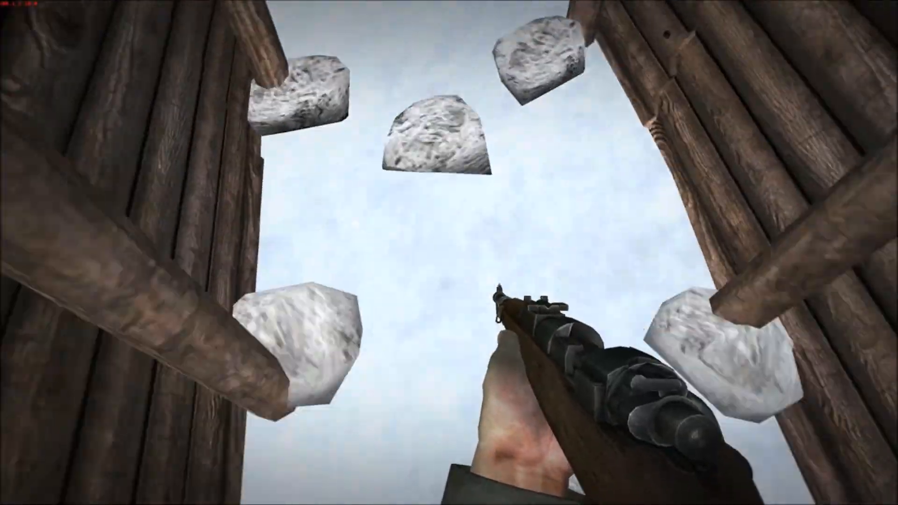
{"action": "key", "text": "w"}
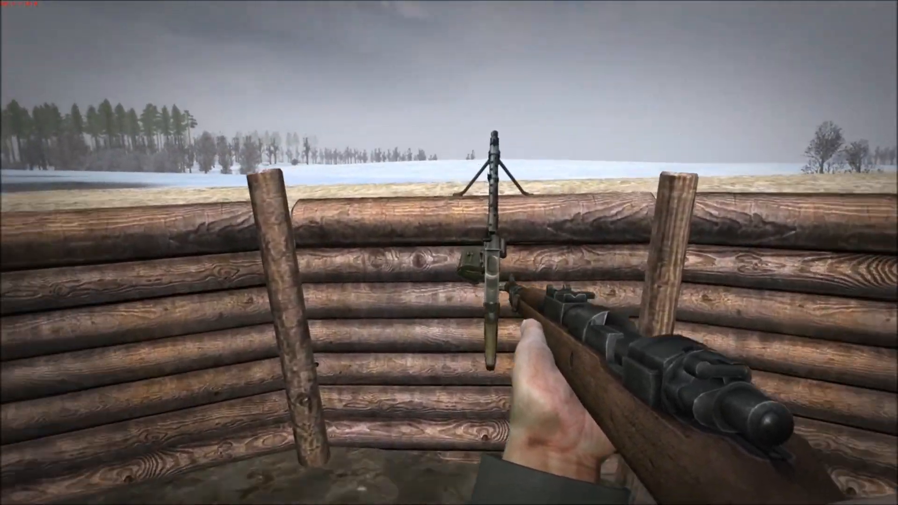
{"action": "key", "text": "w"}
{"action": "key", "text": "e"}
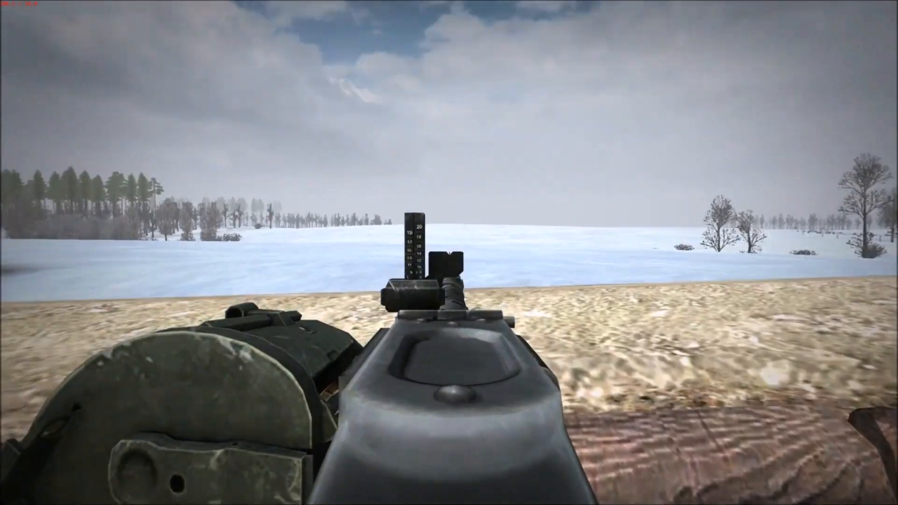
{"action": "key", "text": "e"}
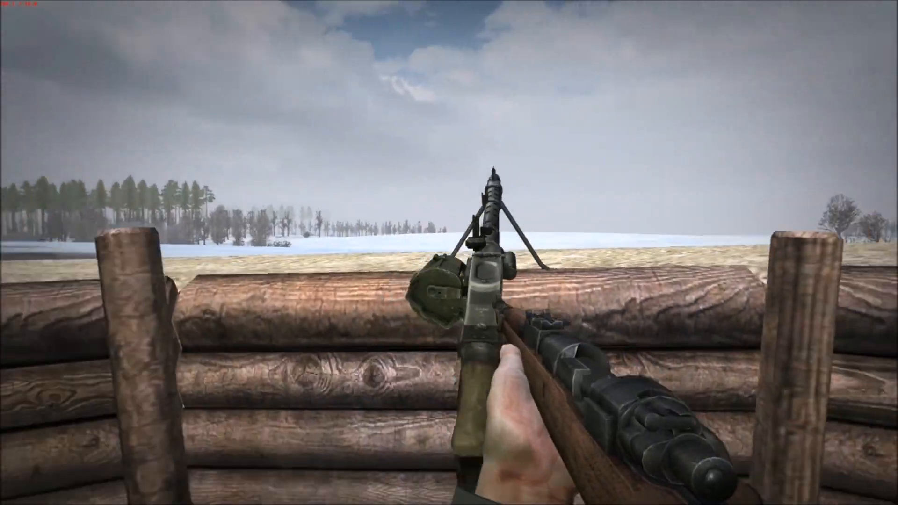
{"action": "key", "text": "e"}
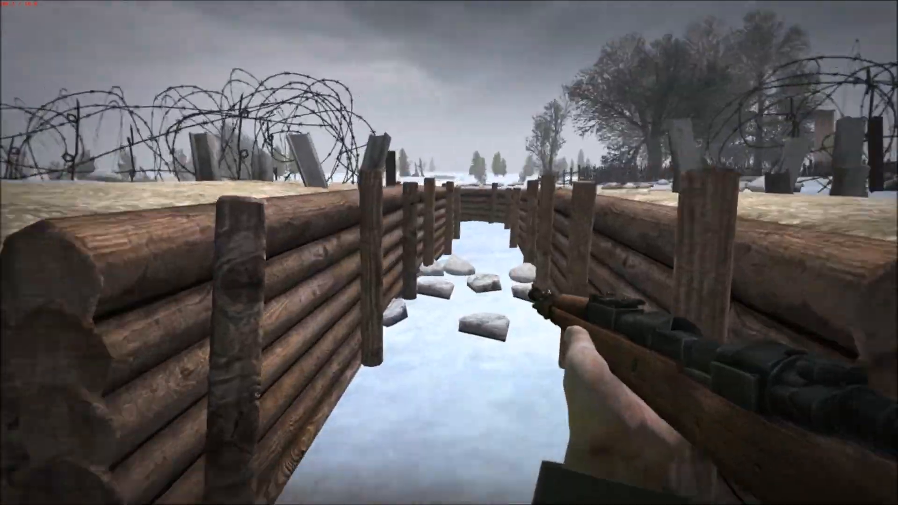
{"action": "key", "text": "w"}
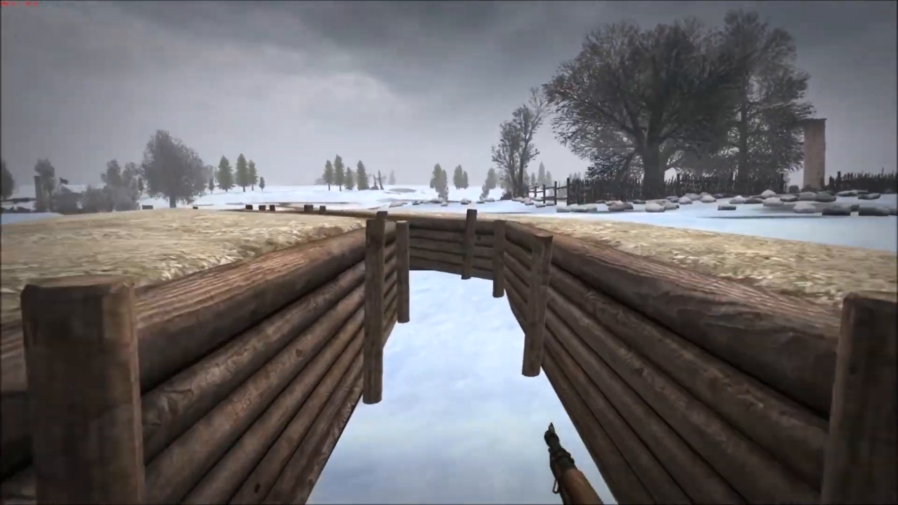